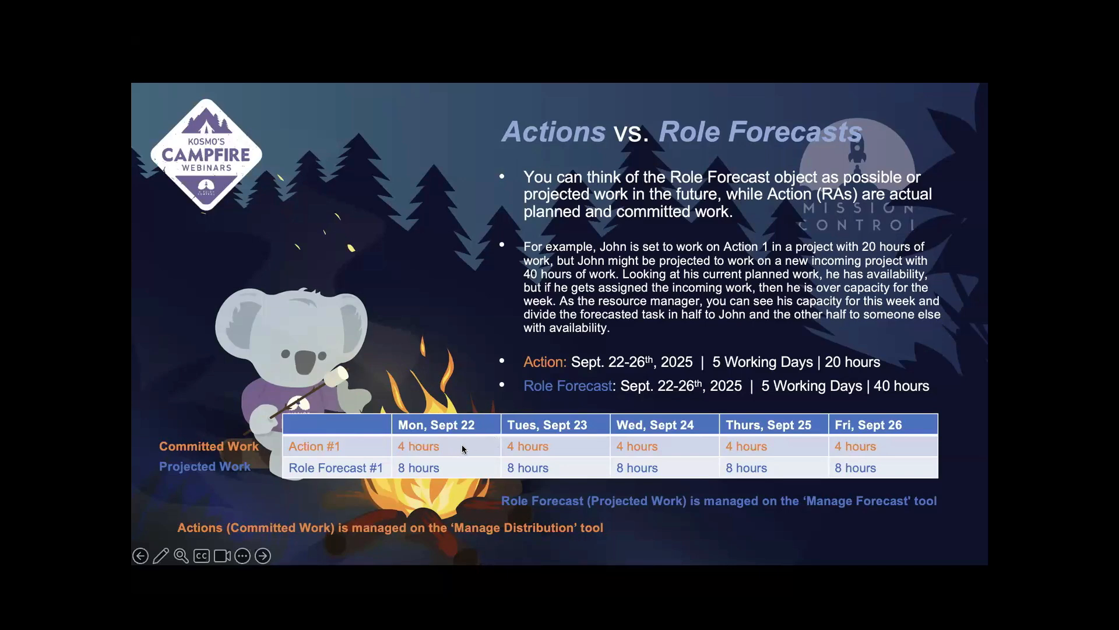
# Advance the slideshow from Actions vs. Role Forecasts to the Demo Time! slide listing the demo topics.
pyautogui.click(878, 446)
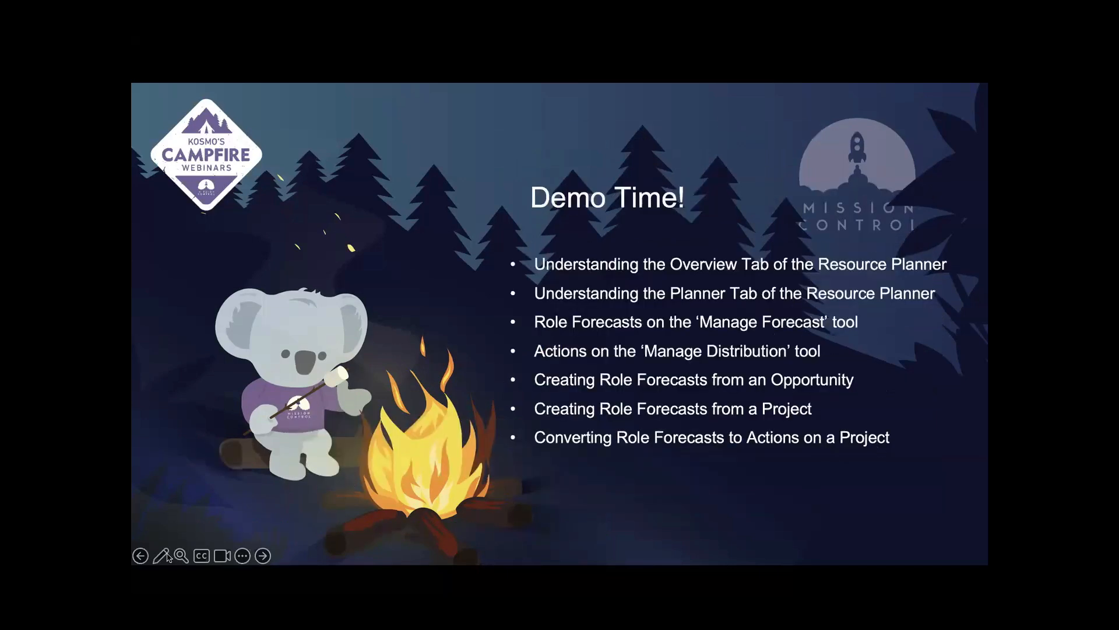
pyautogui.click(141, 556)
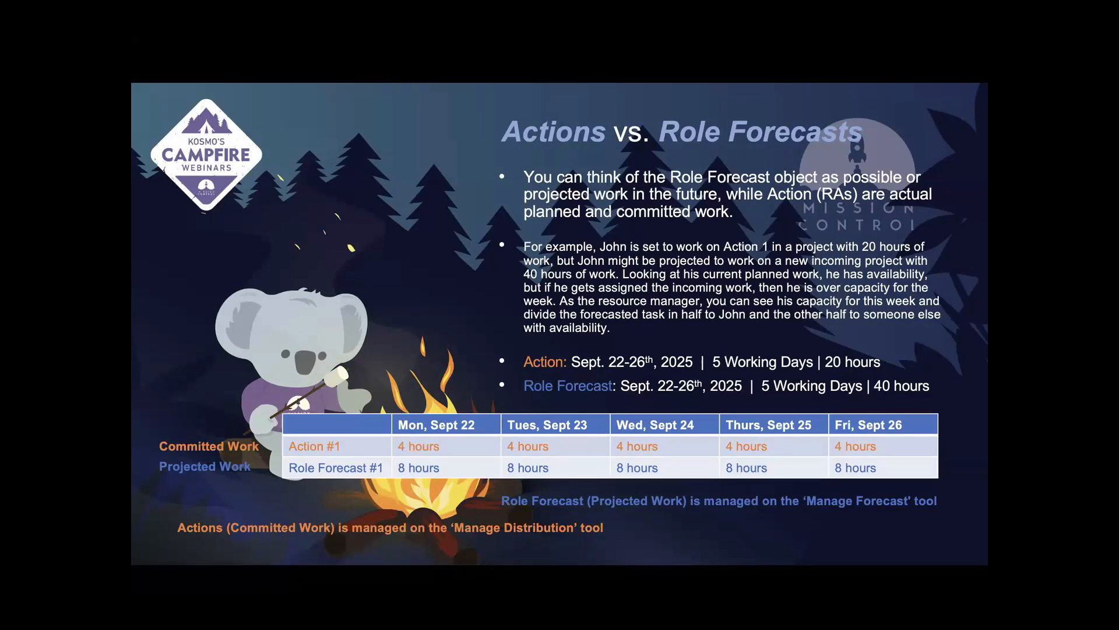
pyautogui.moveTo(268, 561)
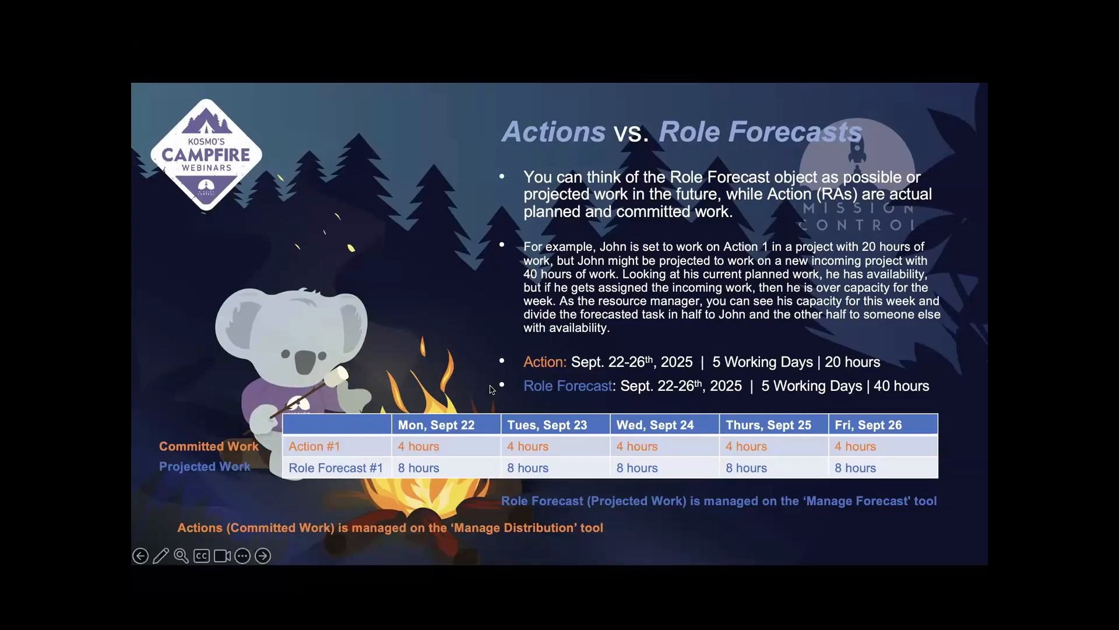
pyautogui.click(267, 559)
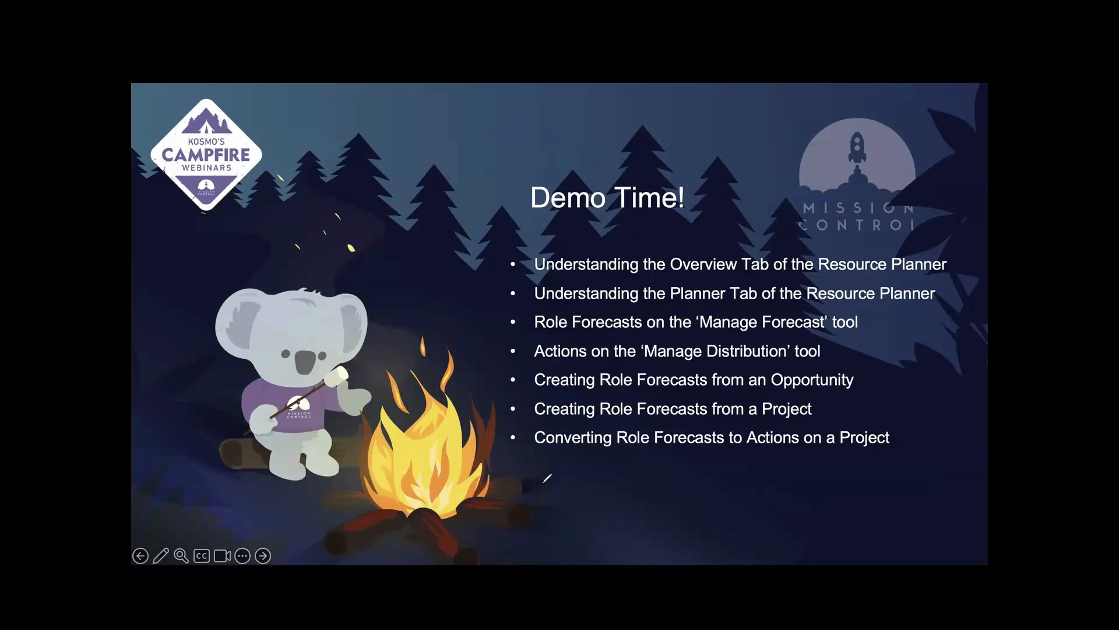
# Switch to the browser, view Grand Hotels SLA, and move the Mission Control Console tab first.
pyautogui.press('super+Tab')
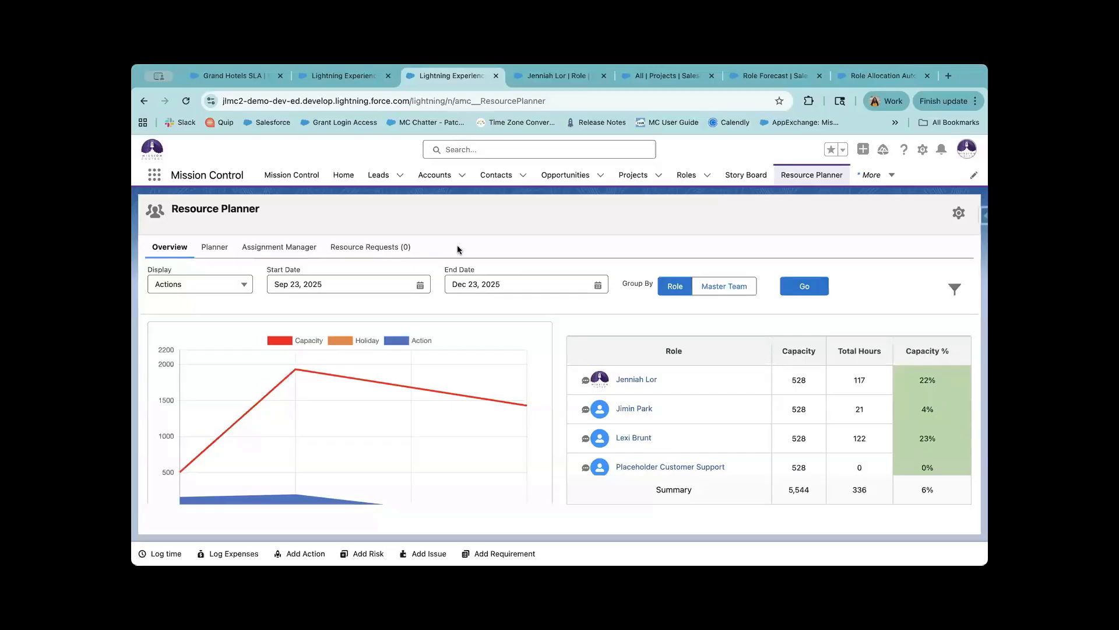
pyautogui.click(239, 77)
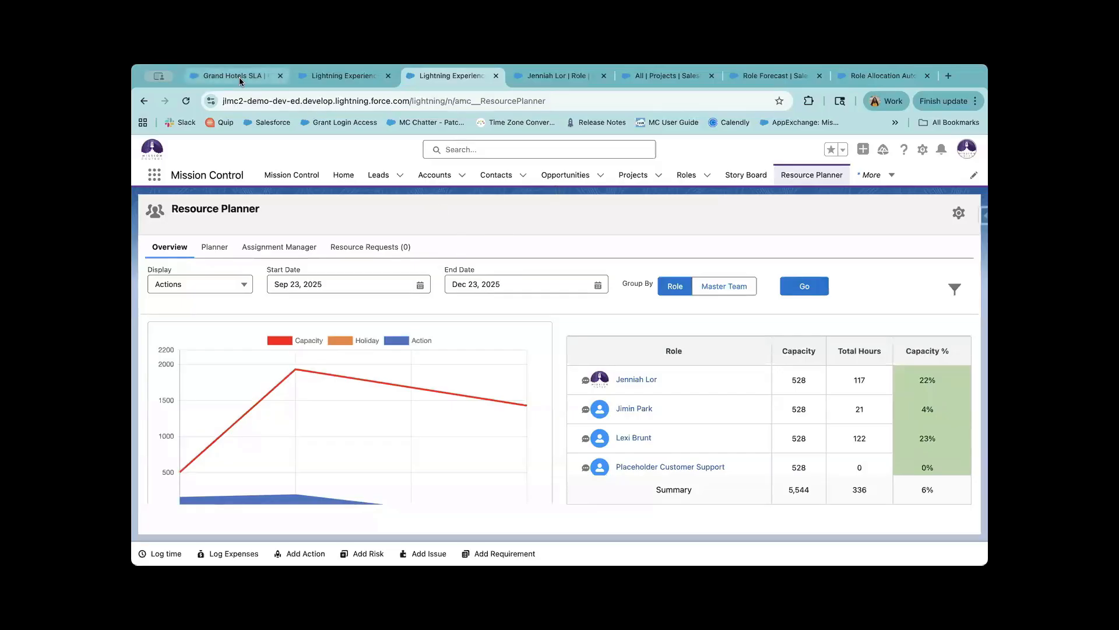
pyautogui.moveTo(324, 83); pyautogui.dragTo(238, 83)
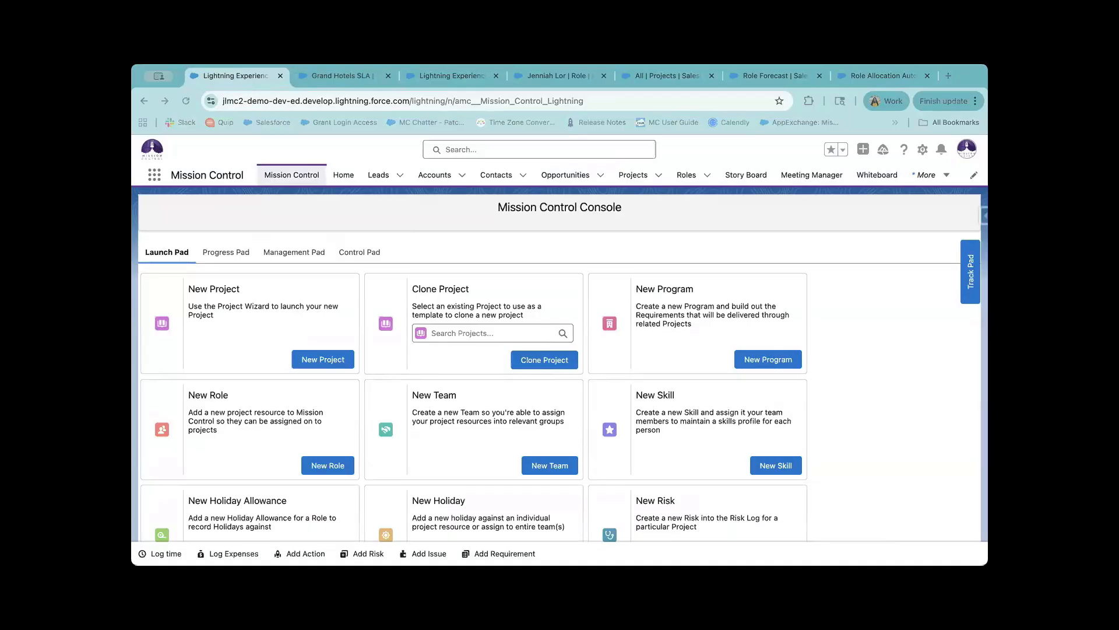
# Show the Management Pad, try an App Launcher search for 'resou', then scroll More to Resource Planner.
pyautogui.click(287, 257)
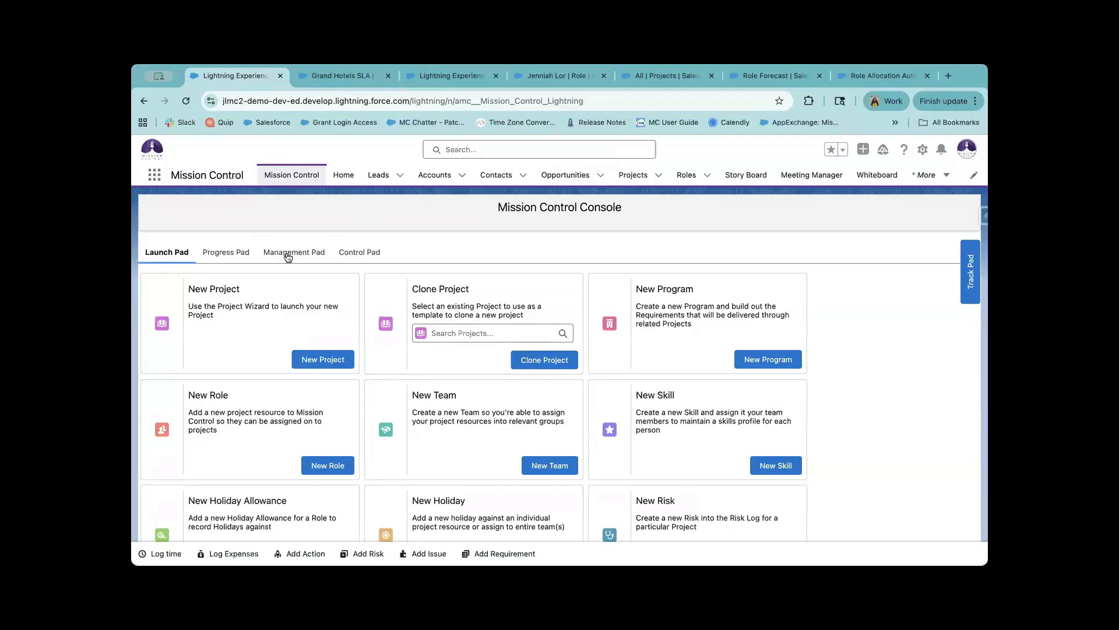
pyautogui.click(287, 256)
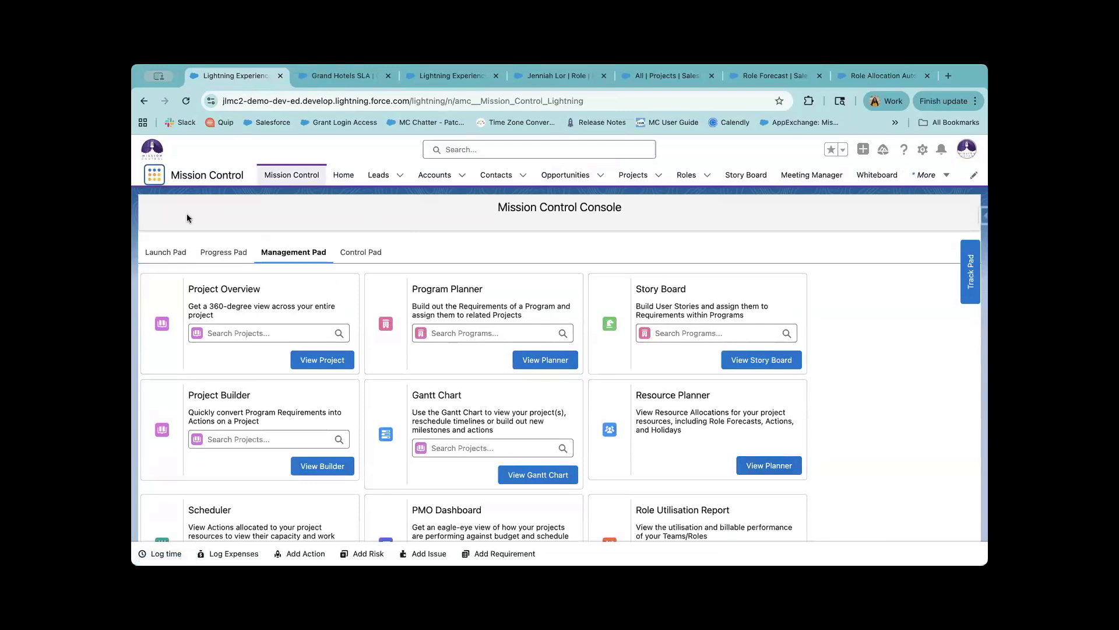
pyautogui.write('res')
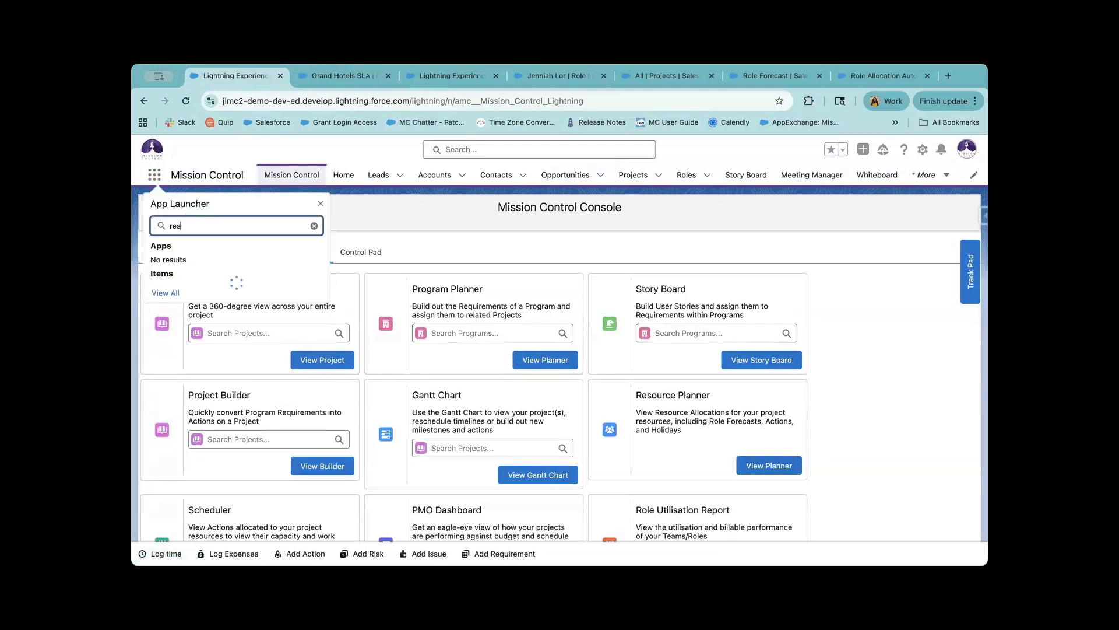
pyautogui.write('ou')
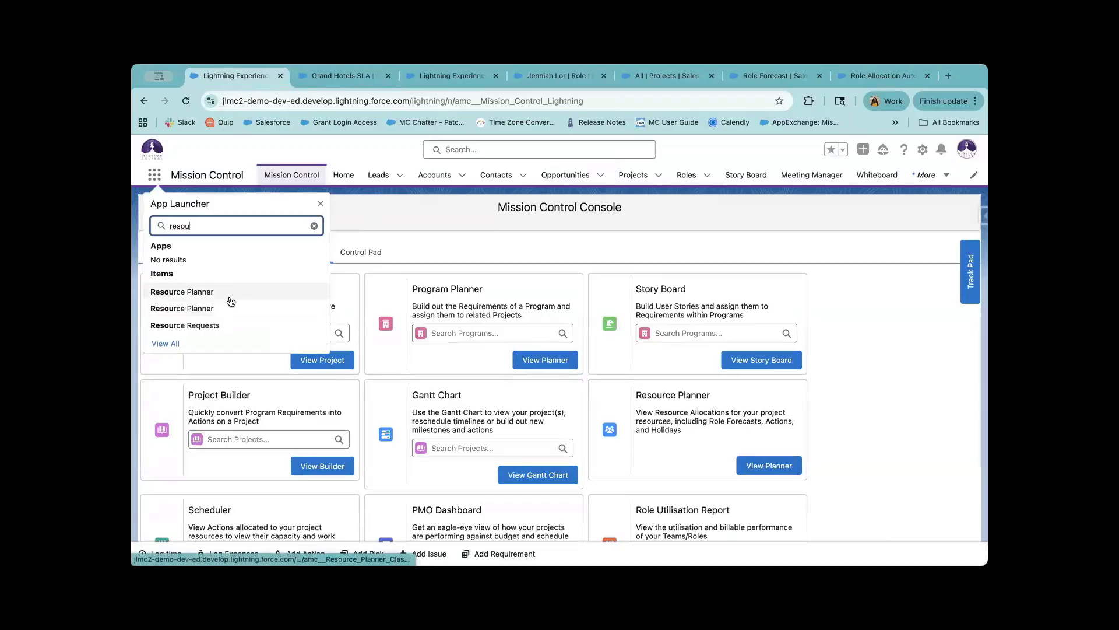
pyautogui.click(402, 240)
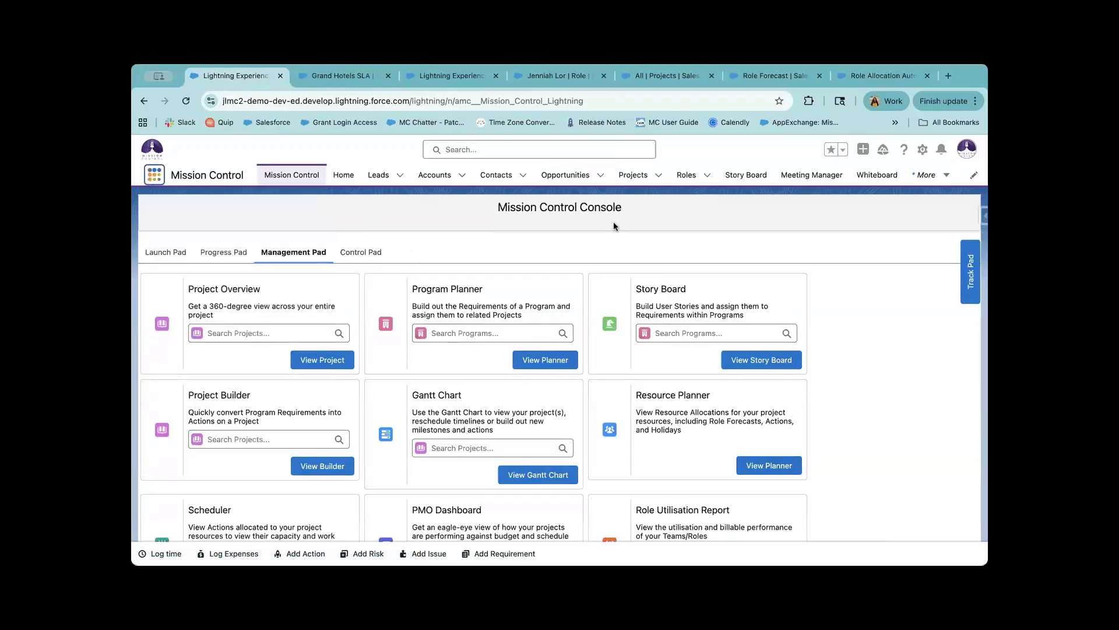
pyautogui.click(921, 176)
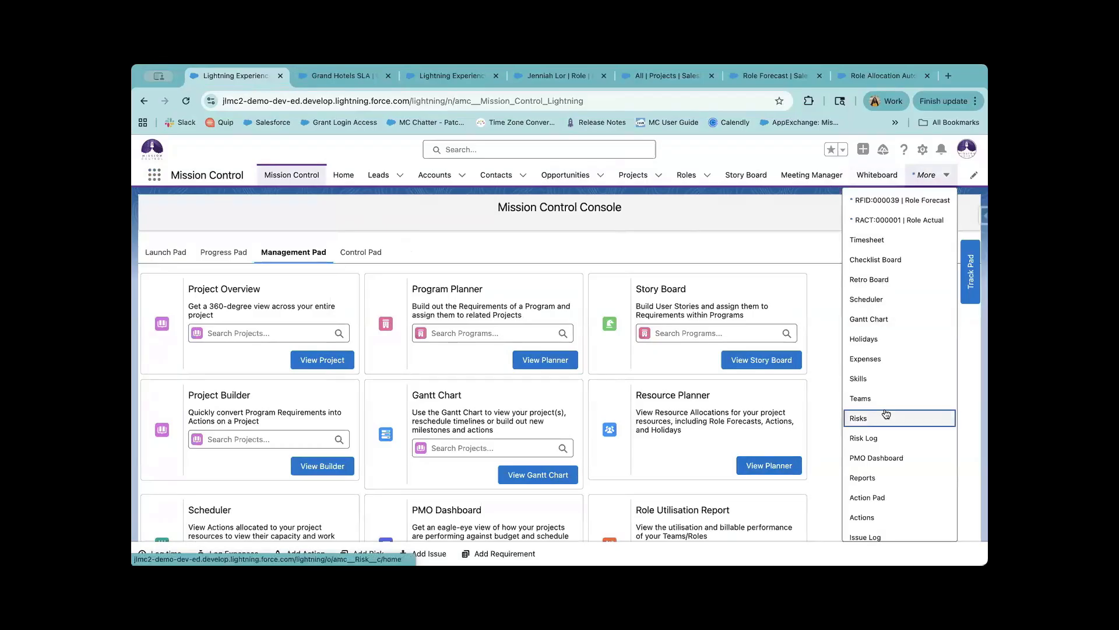
pyautogui.scroll(-10, 891, 518)
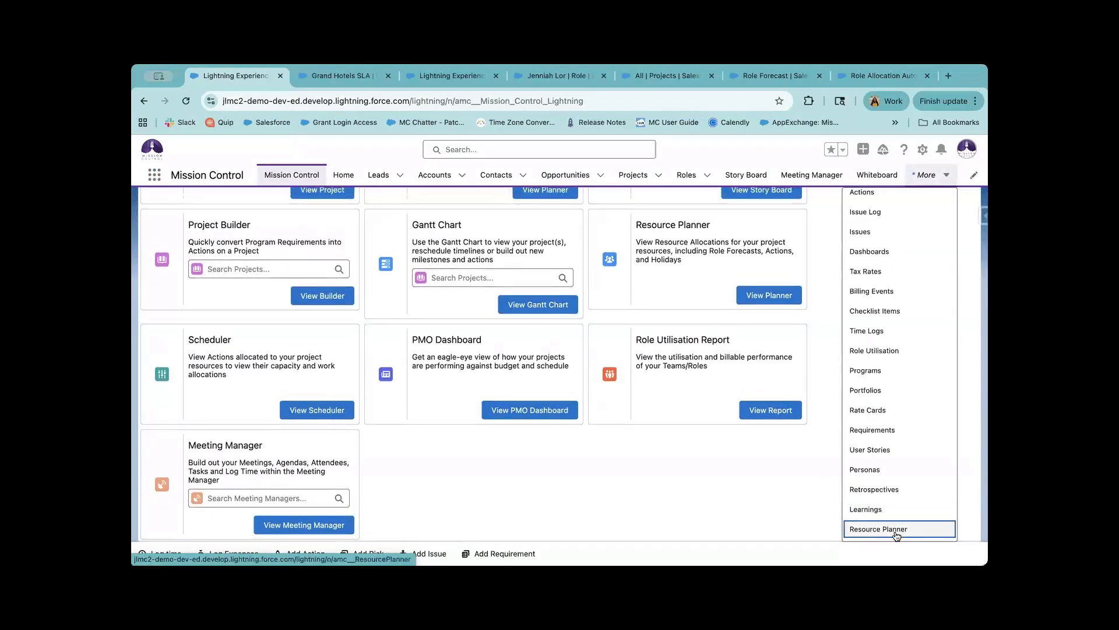
# Open the Resource Planner grid and expand, then collapse, the first role's Billable and Holiday rows.
pyautogui.click(896, 530)
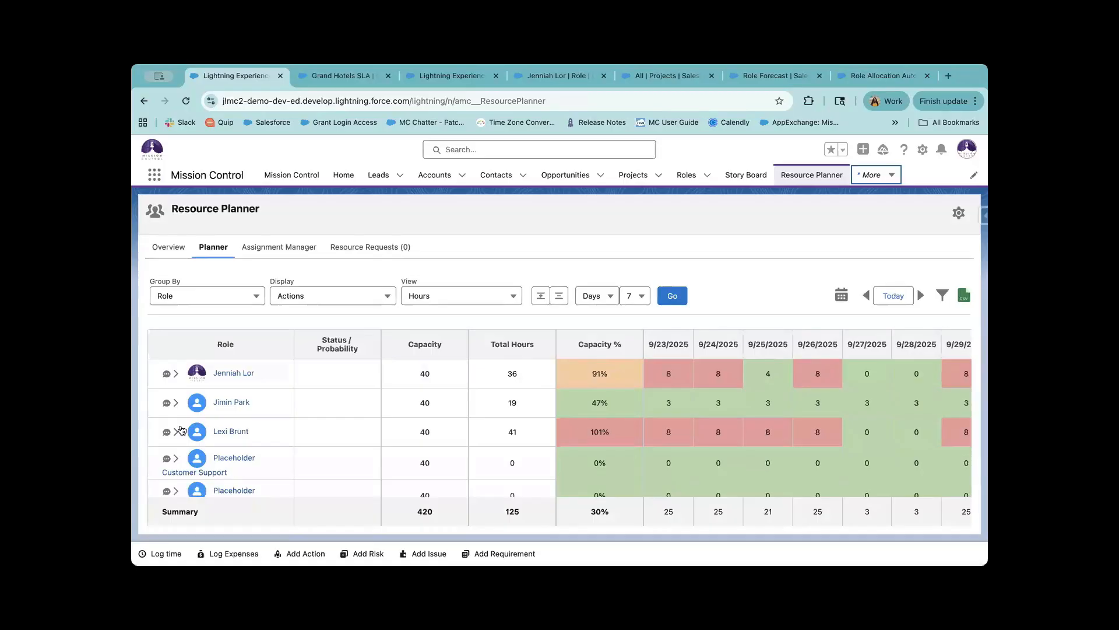
pyautogui.click(175, 373)
pyautogui.scroll(-2, 229, 430)
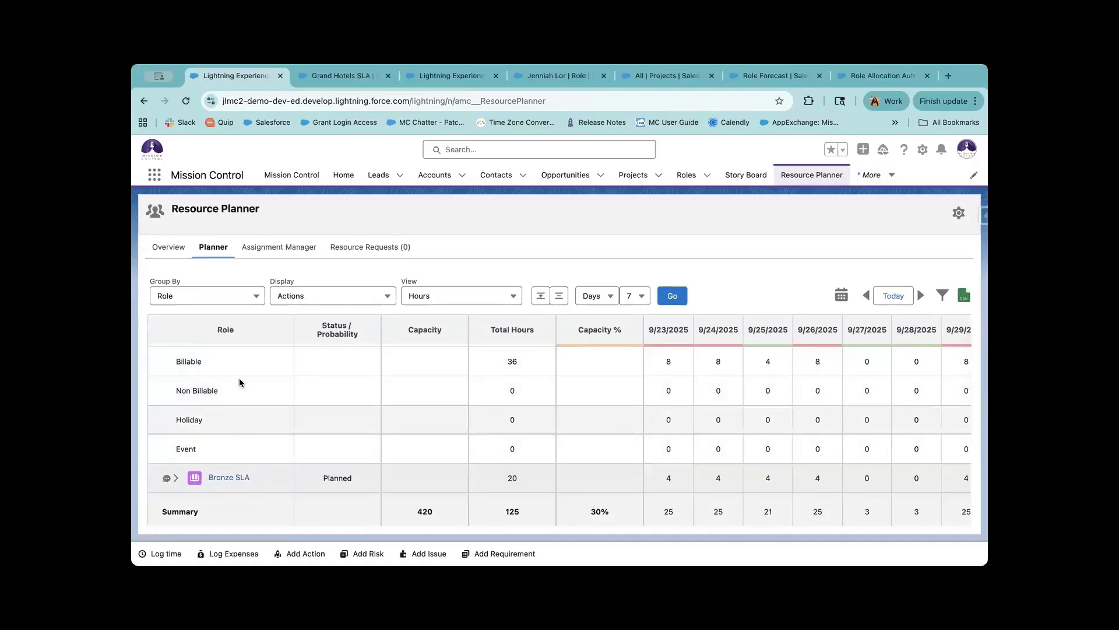
pyautogui.scroll(2, 239, 382)
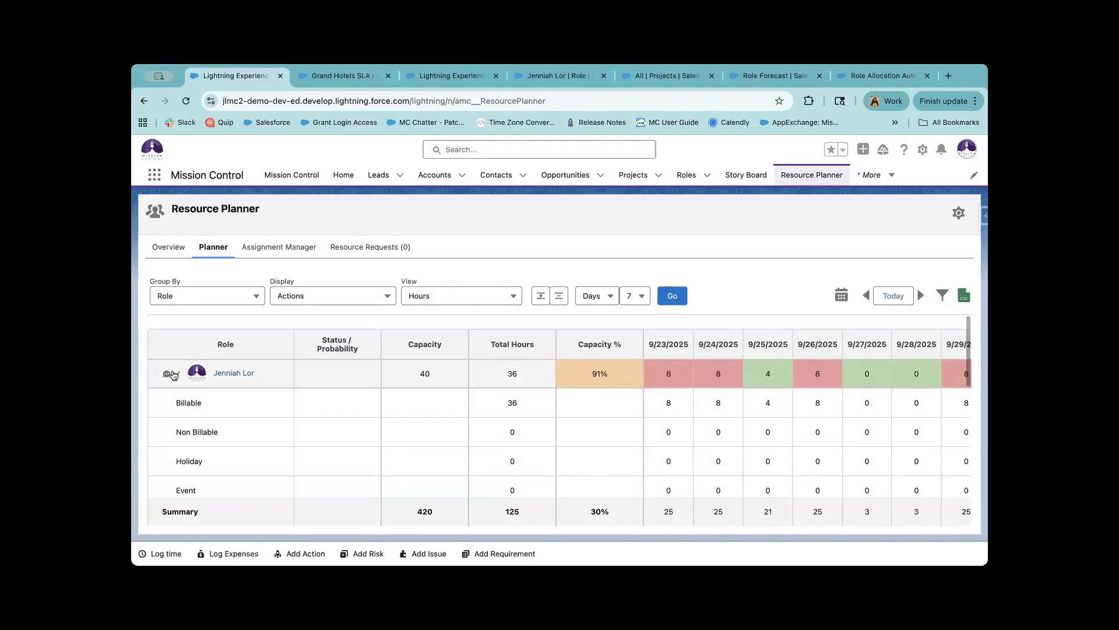
pyautogui.click(175, 373)
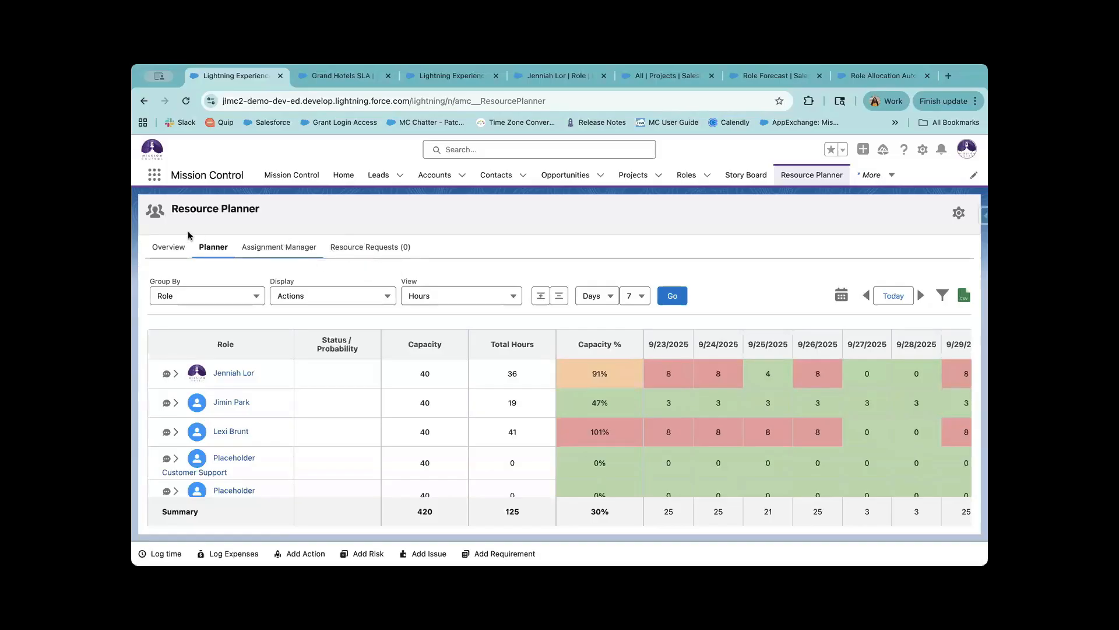
# Visit the Overview, then view Assignment Manager with the July Projects preset and Role grouping.
pyautogui.click(187, 248)
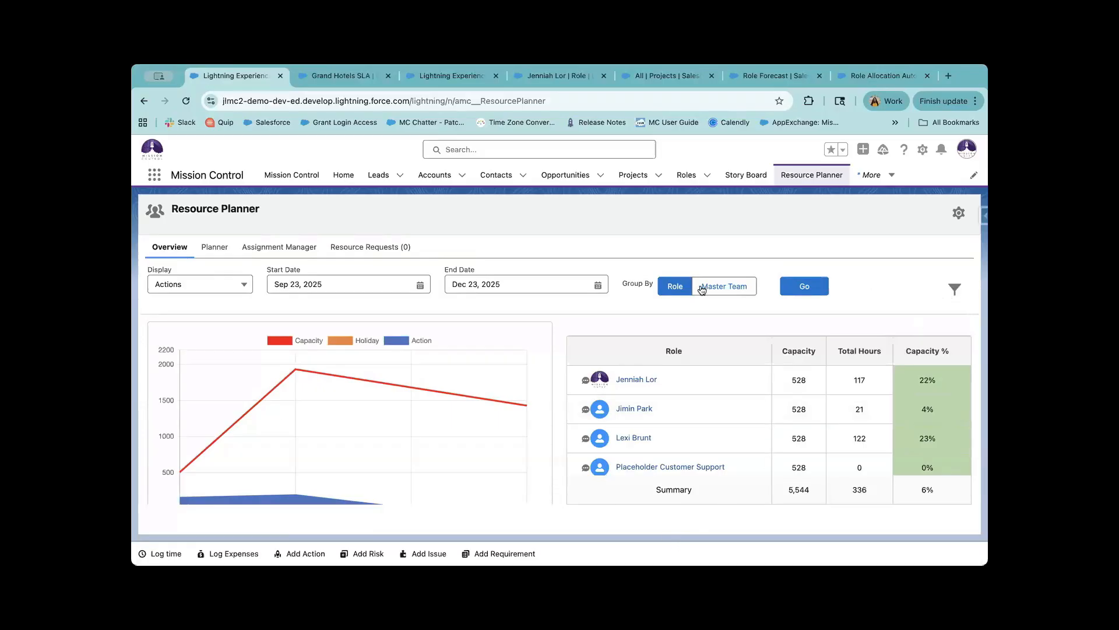
pyautogui.click(300, 249)
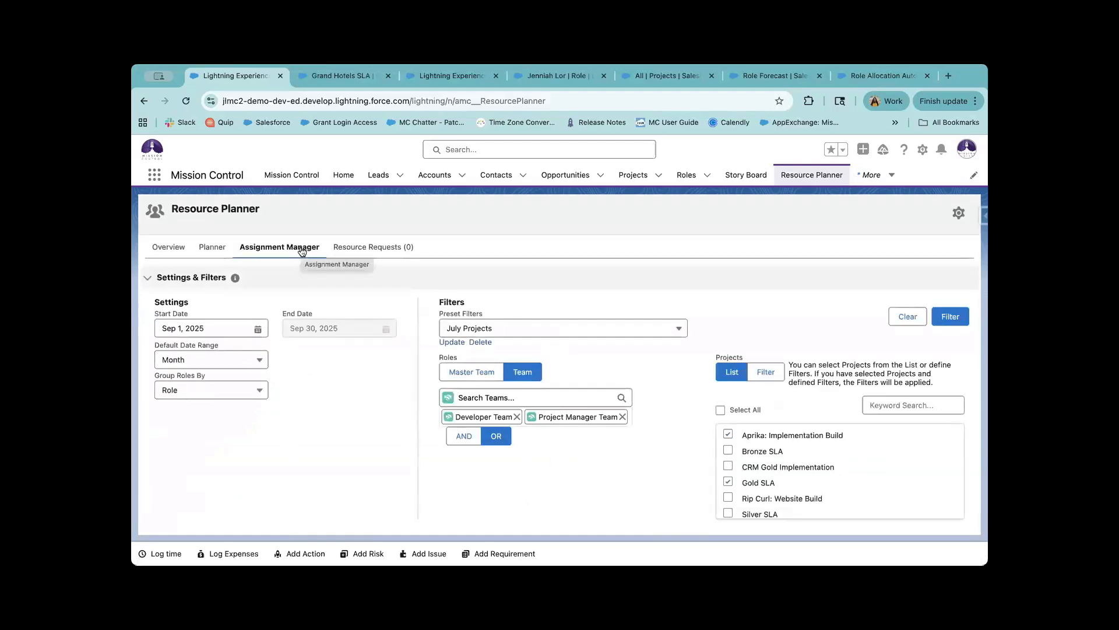
# Look at Resource Requests, then return to the Overview capacity chart for Sep 23–Dec 23, 2025.
pyautogui.click(384, 251)
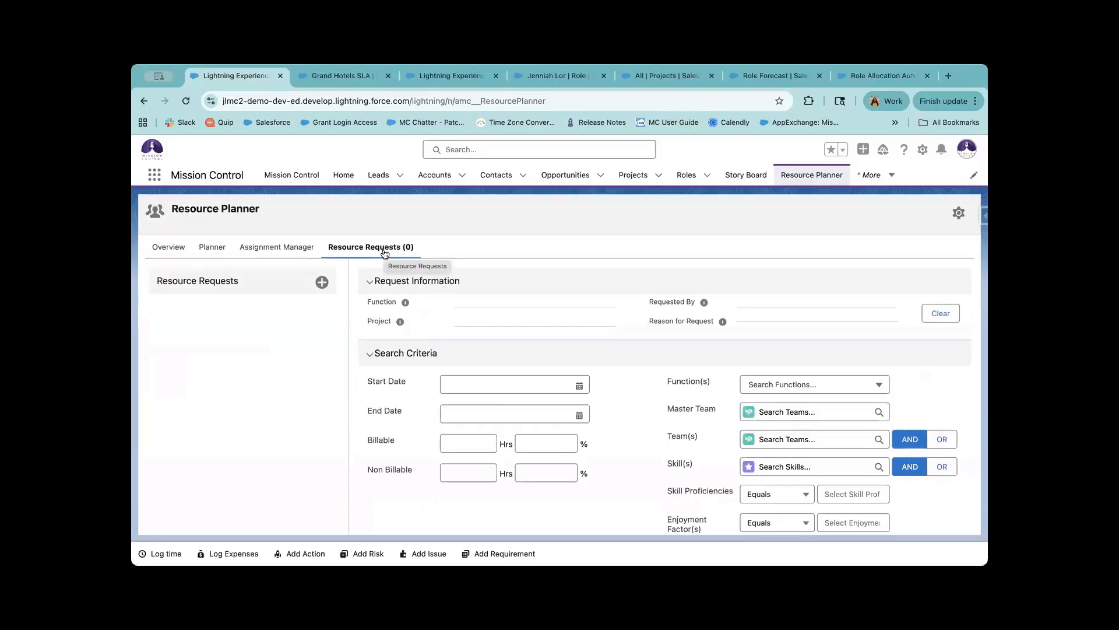
pyautogui.click(176, 250)
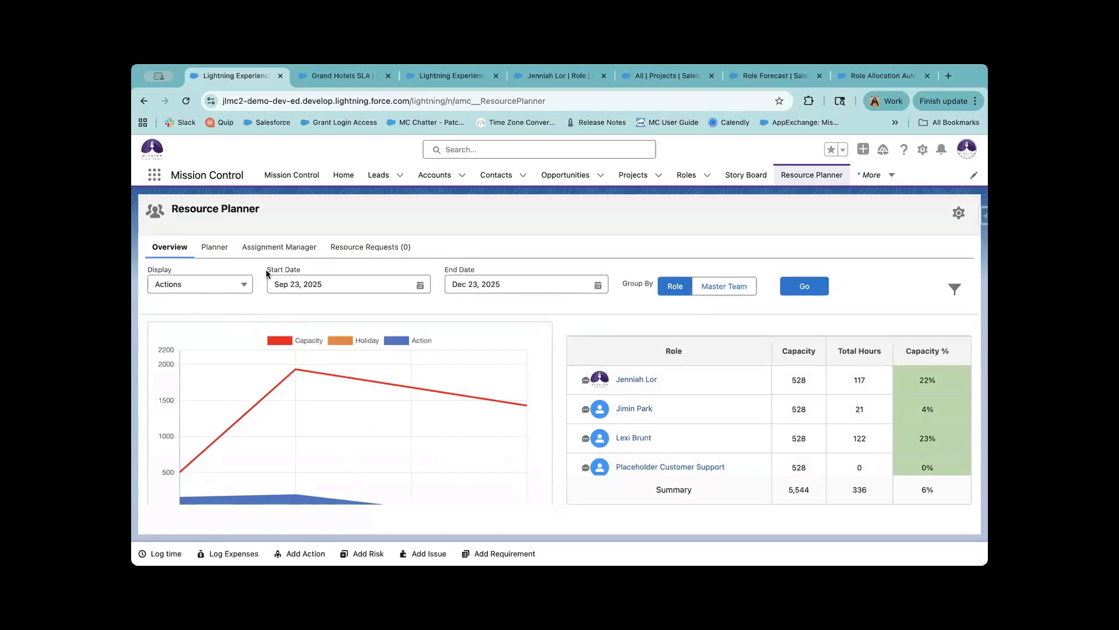
# List the Overview's Display options: Forecasts, Actions, Both (Forecast Wins) and Both (Action Wins).
pyautogui.click(213, 286)
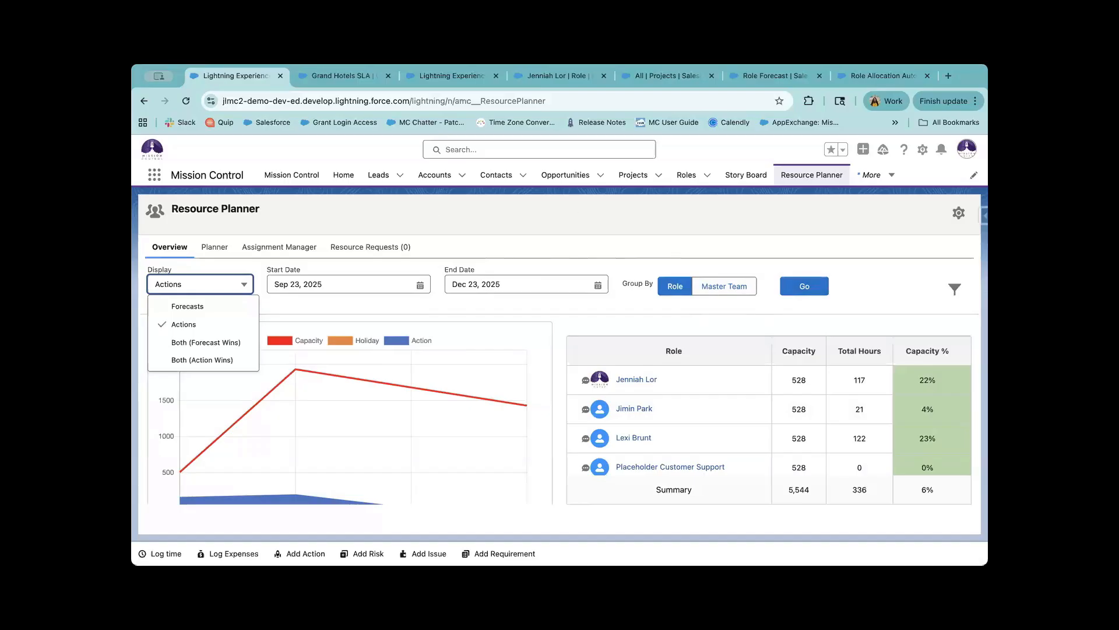
pyautogui.press('super+Tab')
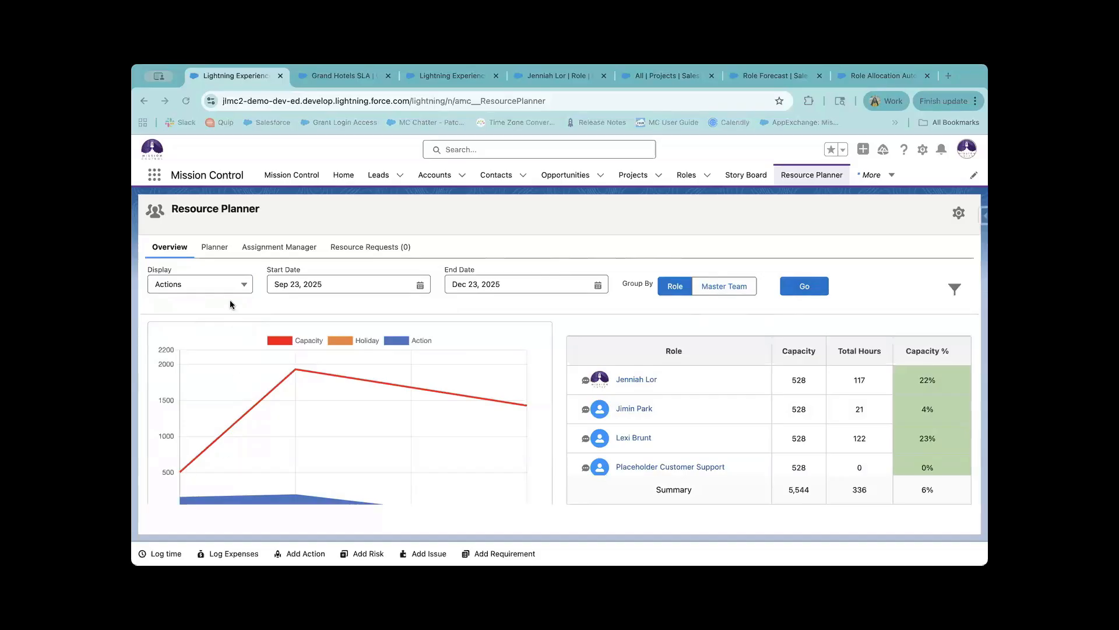
pyautogui.click(231, 284)
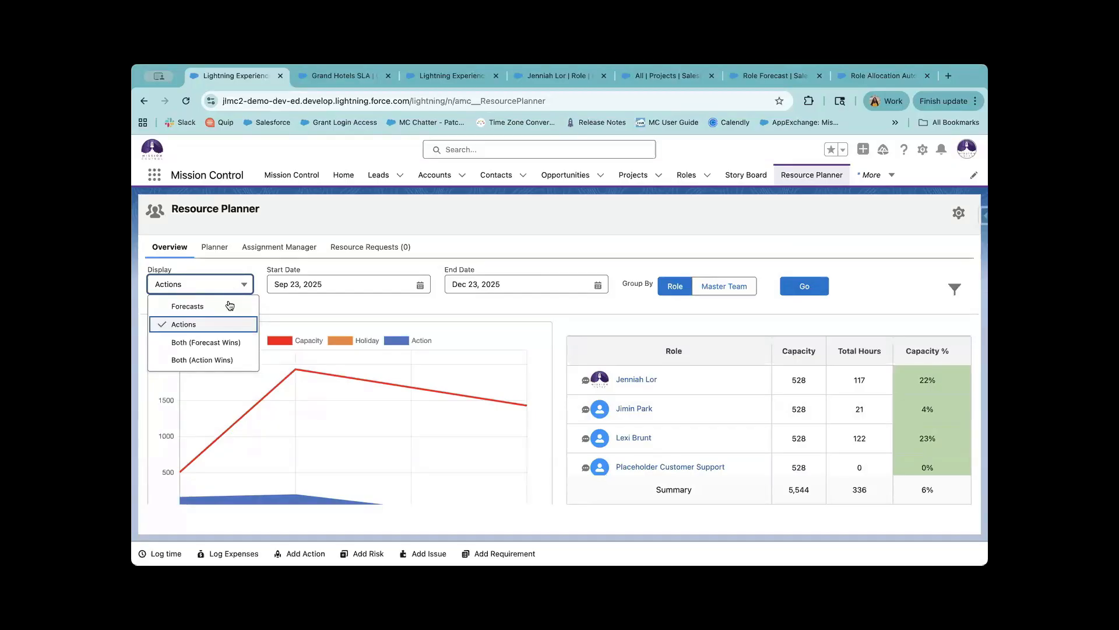
# Set Display to Both (Action Wins) and refresh, bringing the total to 372 hours, 7% of capacity.
pyautogui.click(202, 362)
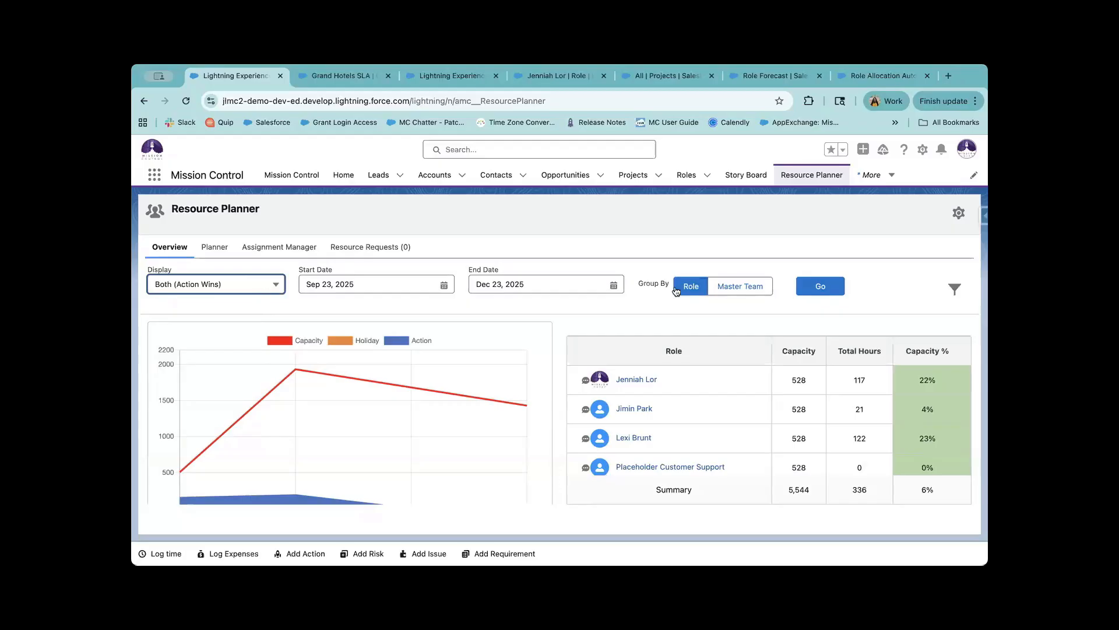
pyautogui.click(819, 288)
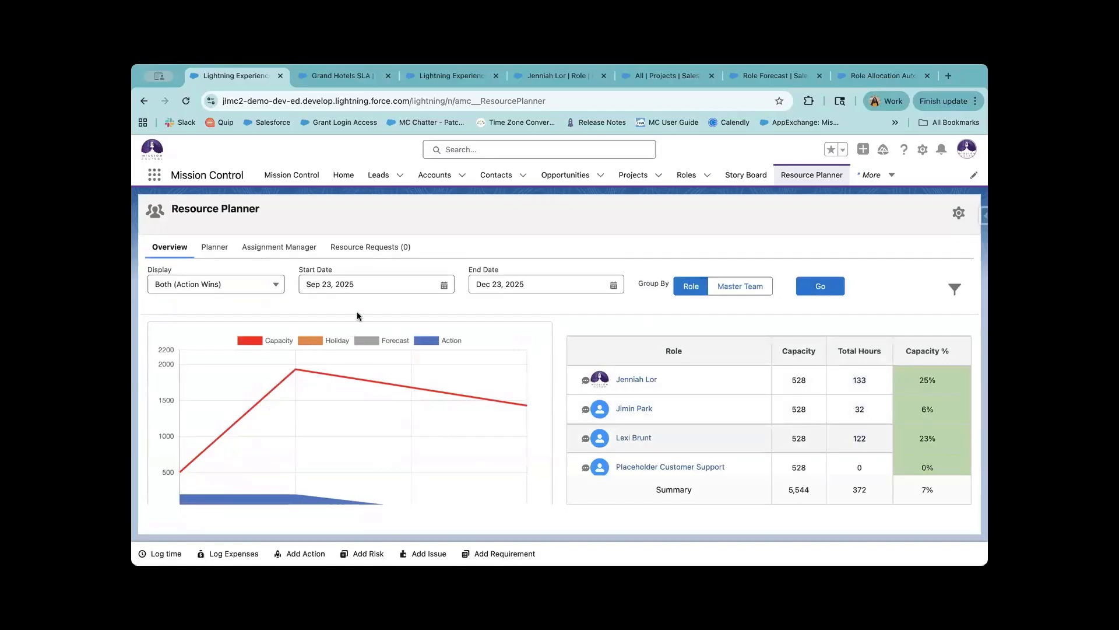
pyautogui.click(383, 283)
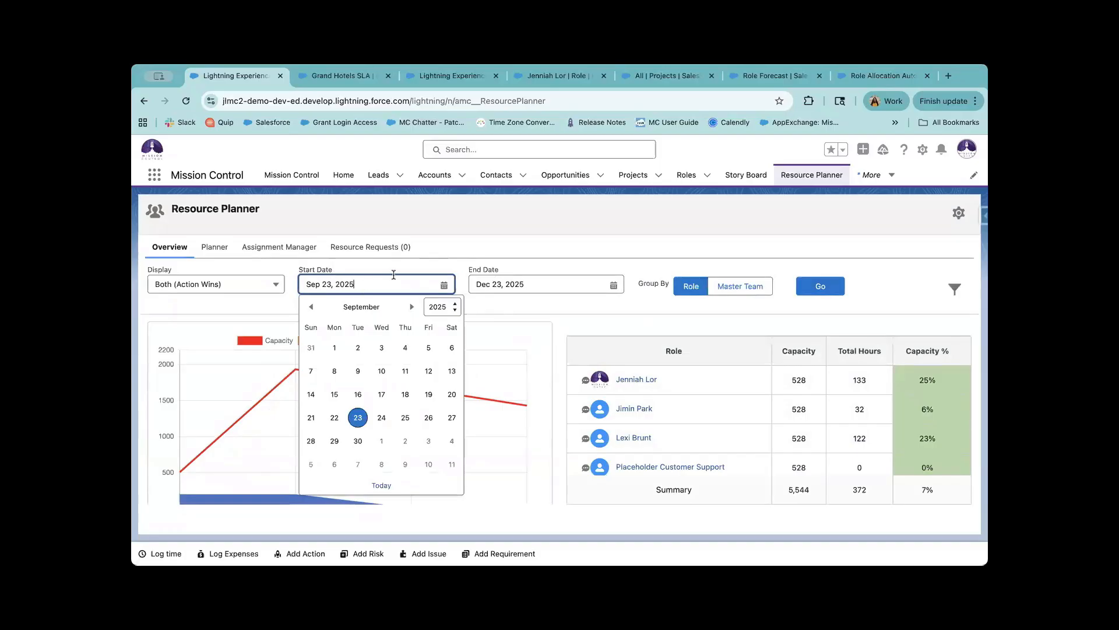
# Set the planner's date range to Sep 1 – Sep 30, 2025 with the start and end calendars.
pyautogui.click(332, 349)
pyautogui.click(548, 286)
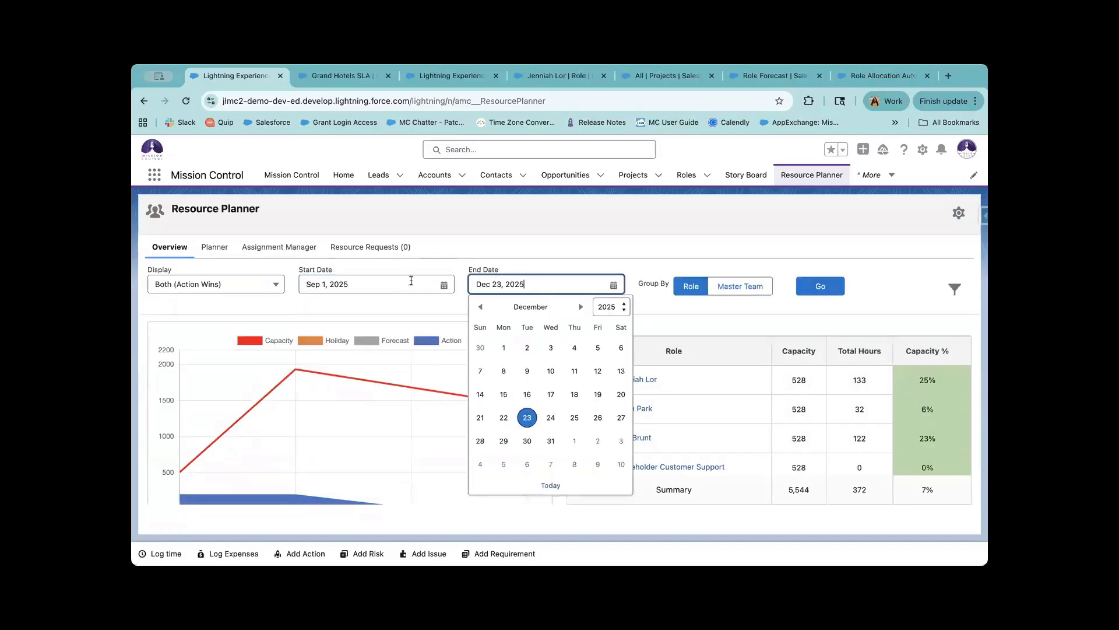
pyautogui.click(411, 282)
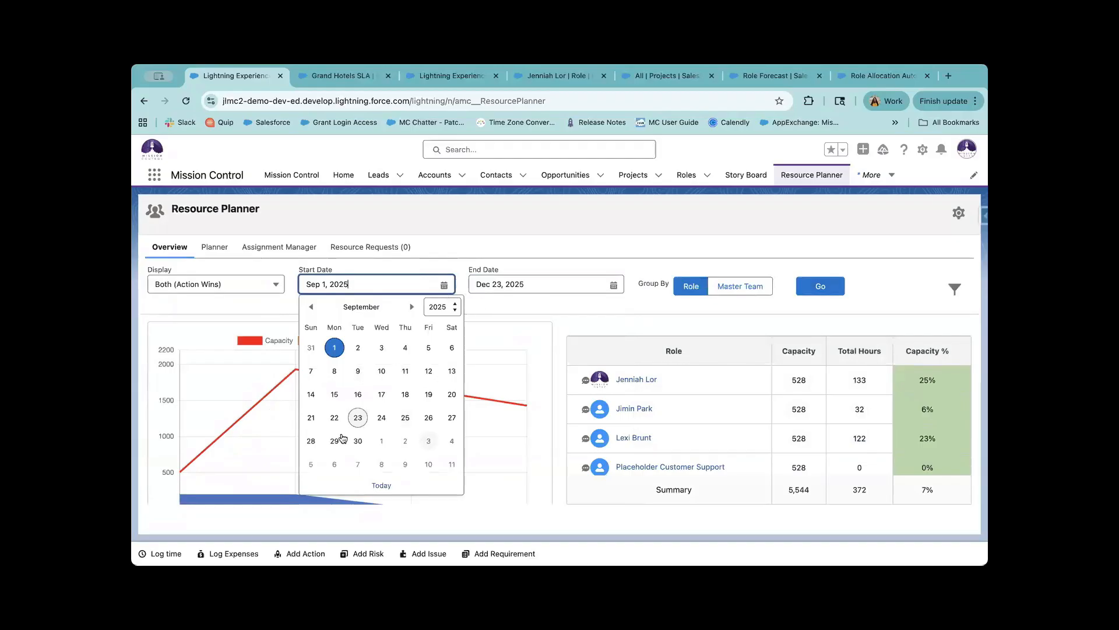
pyautogui.click(527, 284)
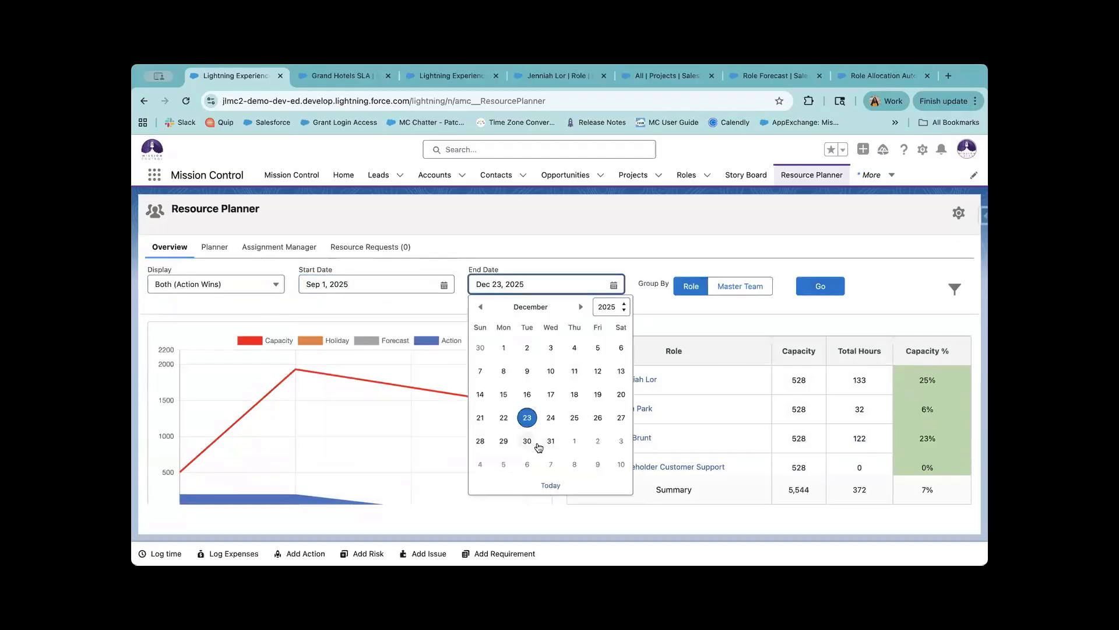
pyautogui.click(548, 444)
pyautogui.click(560, 284)
pyautogui.click(482, 314)
pyautogui.click(482, 313)
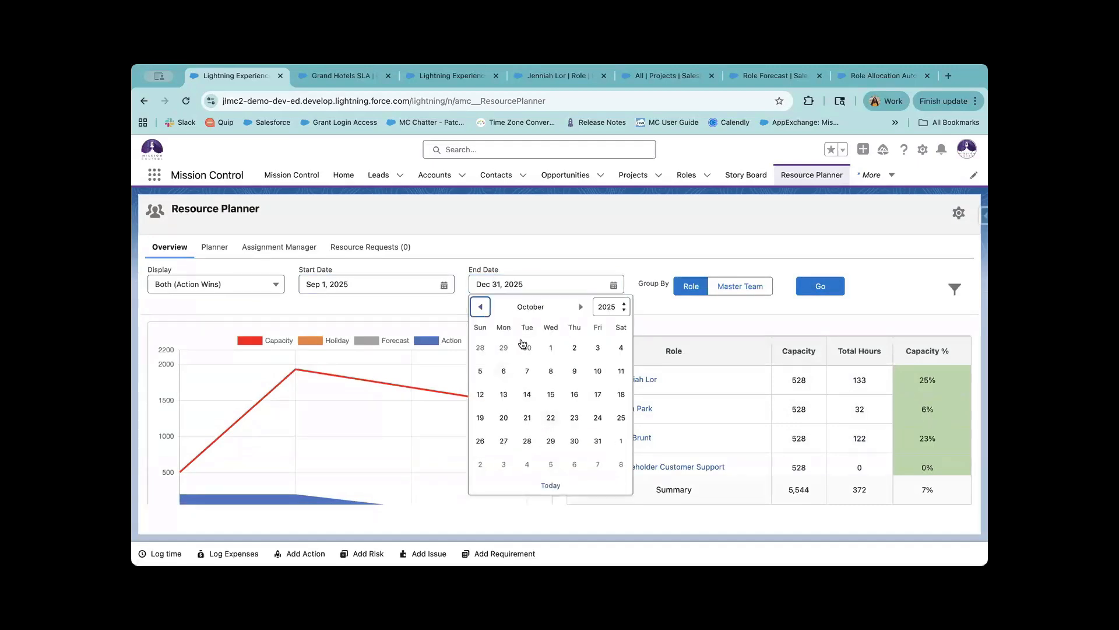
pyautogui.click(528, 348)
pyautogui.click(584, 322)
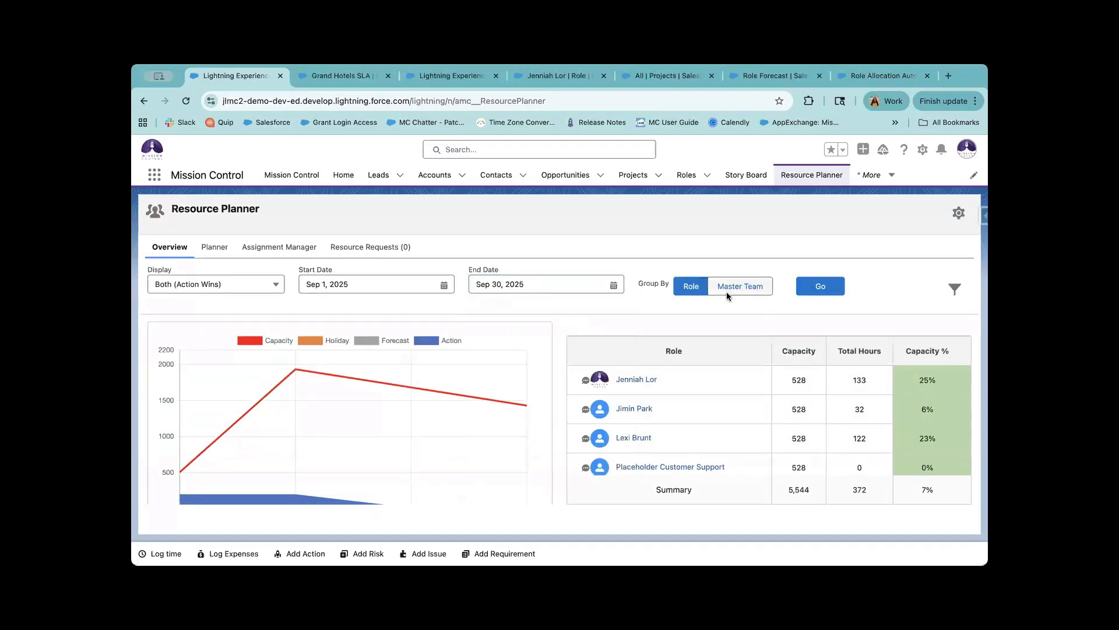
pyautogui.scroll(-6, 712, 428)
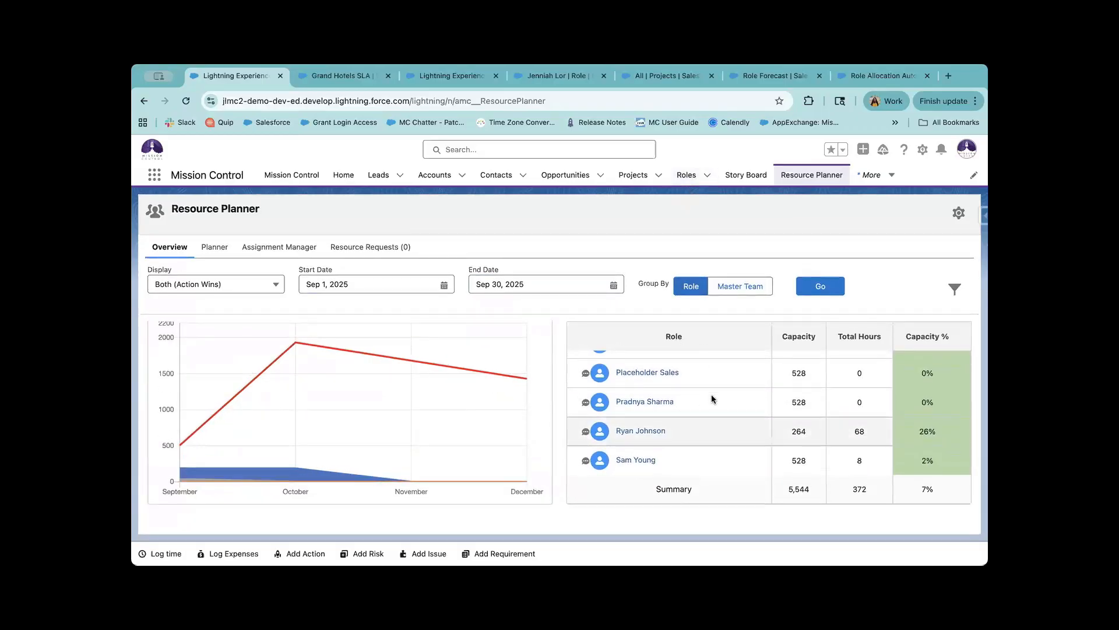
pyautogui.scroll(5, 708, 381)
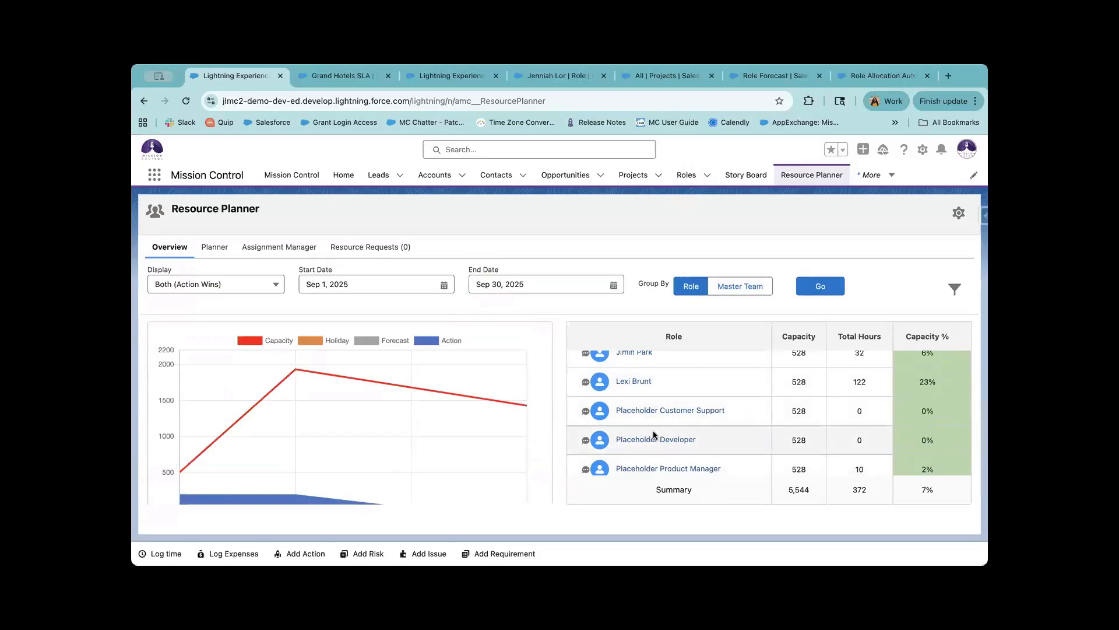
pyautogui.scroll(-2, 666, 447)
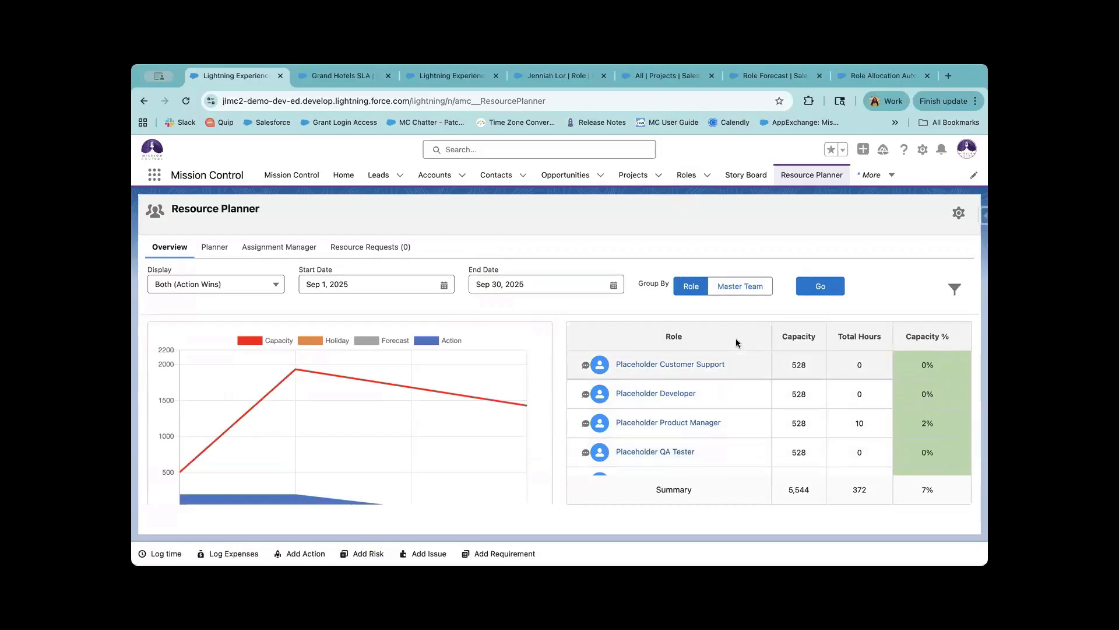
pyautogui.scroll(2, 732, 374)
pyautogui.scroll(1, 732, 379)
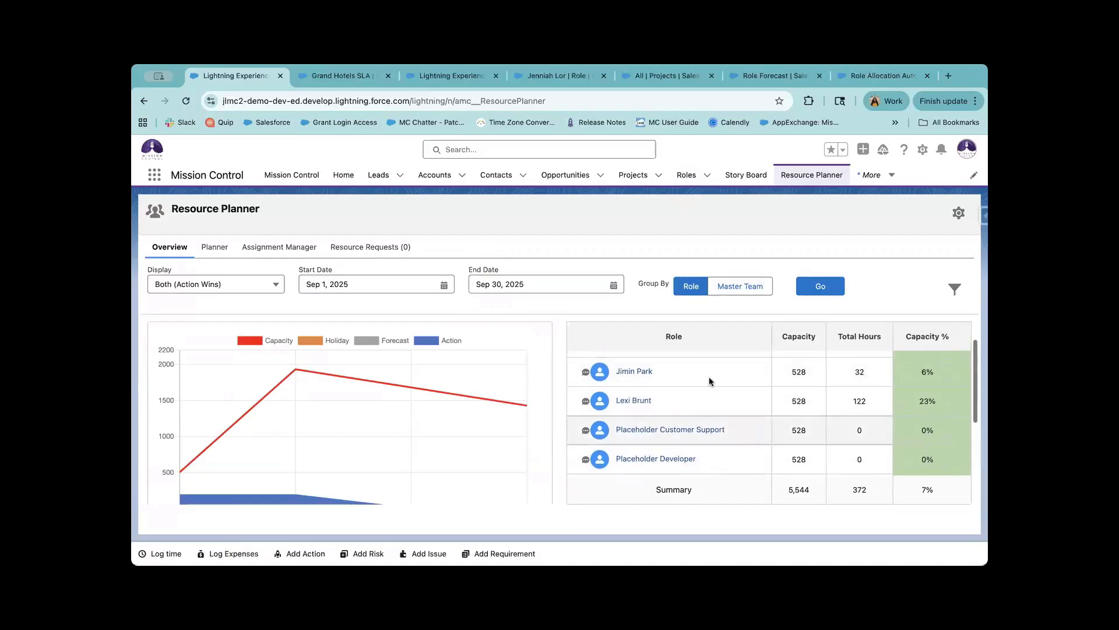
pyautogui.scroll(1, 706, 415)
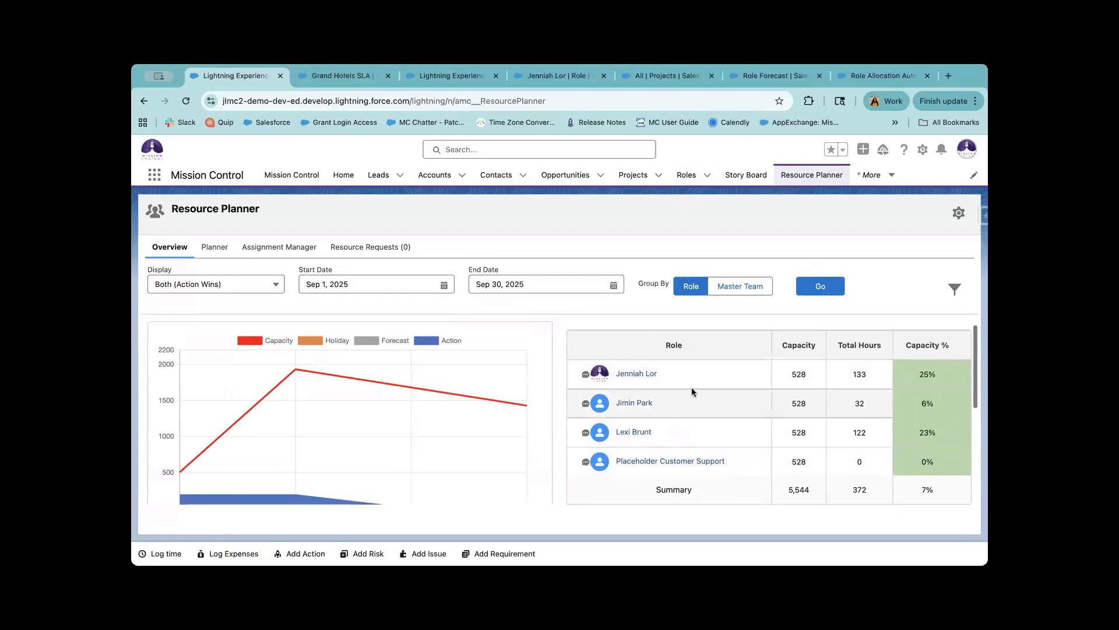
# Group the capacity table by Master Team.
pyautogui.scroll(-1, 684, 439)
pyautogui.scroll(-2, 683, 431)
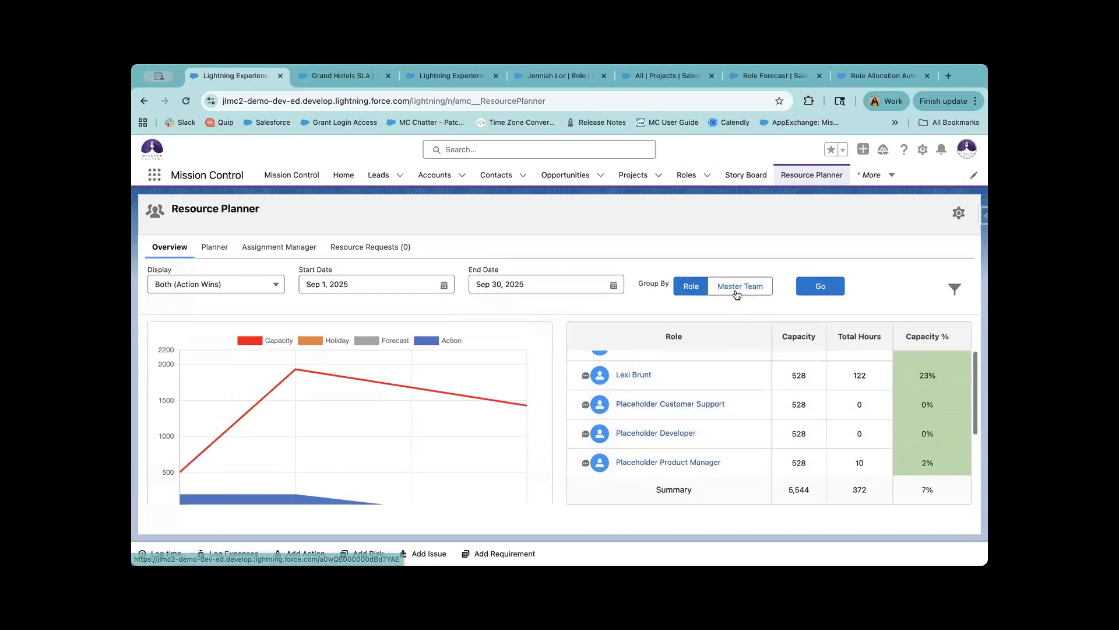
pyautogui.click(758, 286)
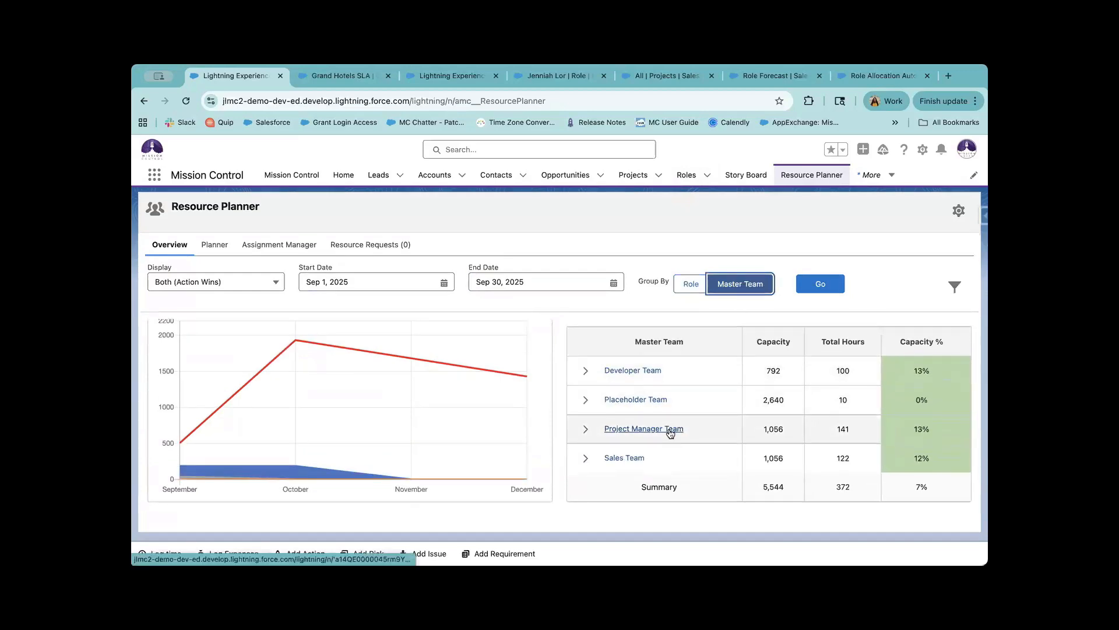
# Expand and collapse Placeholder Team and Developer Team to inspect their roles and members.
pyautogui.click(586, 402)
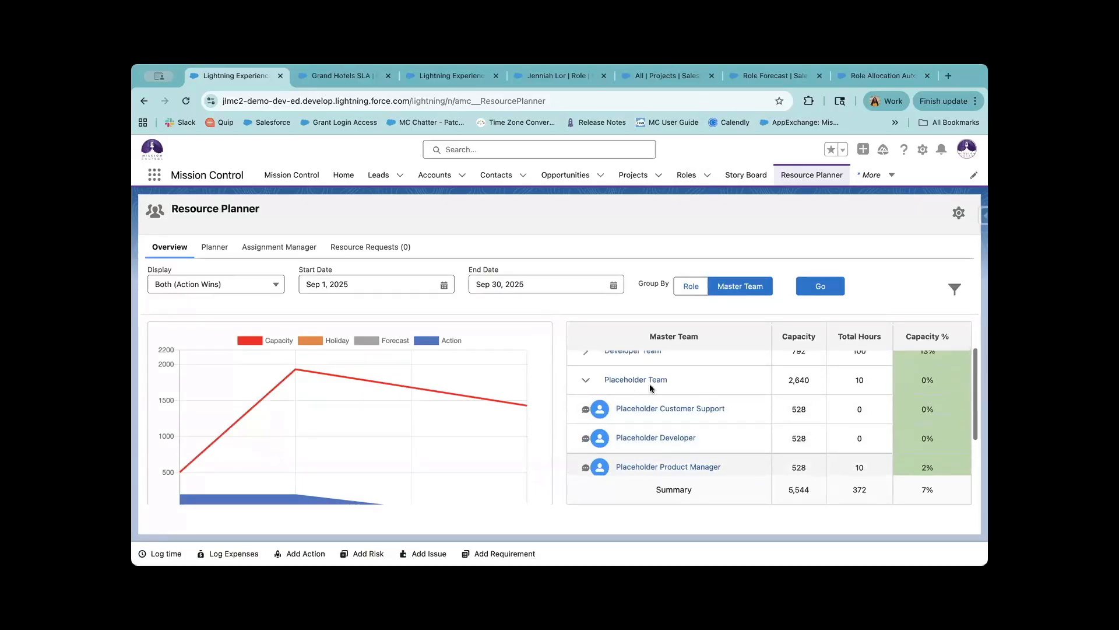
pyautogui.click(586, 384)
pyautogui.click(586, 372)
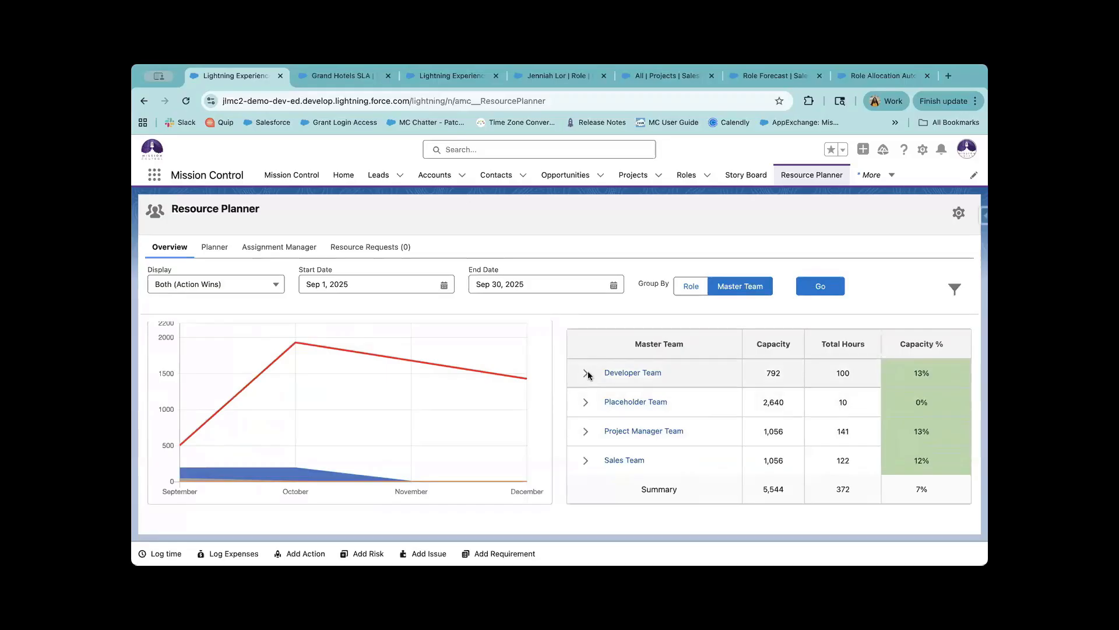
pyautogui.scroll(2, 614, 401)
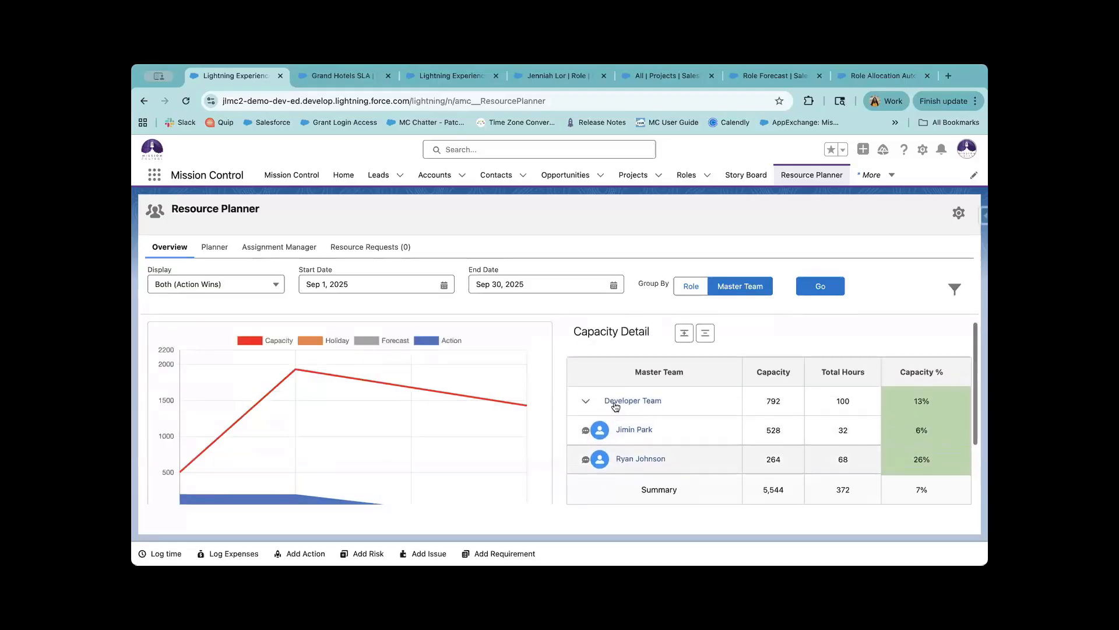
pyautogui.click(585, 402)
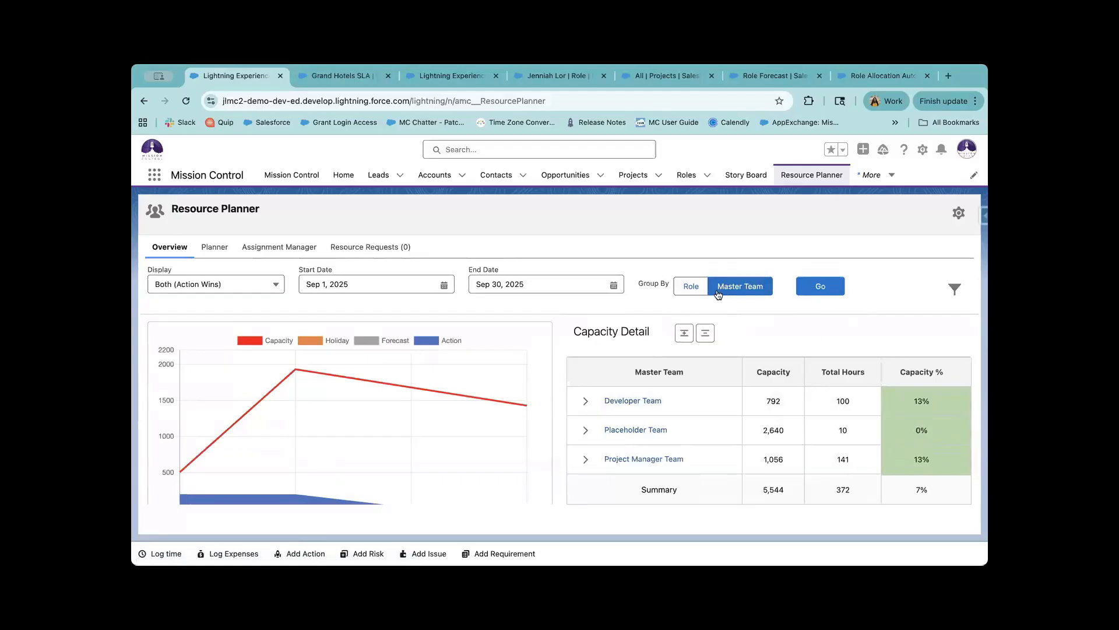
# Regroup the planner by Role and refresh to September totals of 1,848 capacity, 611 hours, 33%.
pyautogui.click(692, 286)
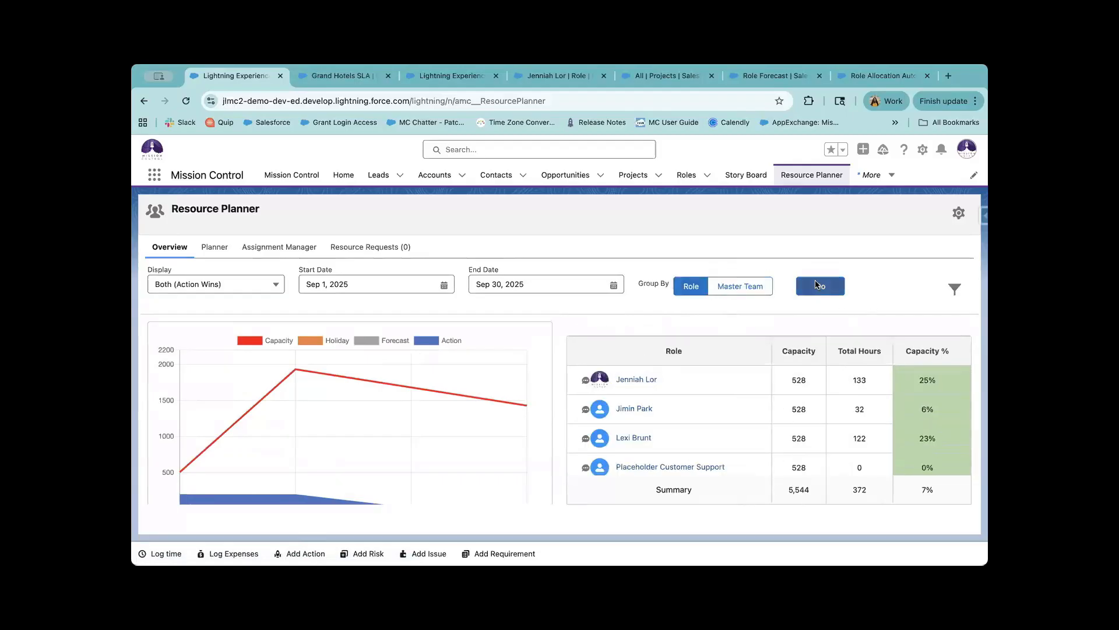
pyautogui.click(816, 285)
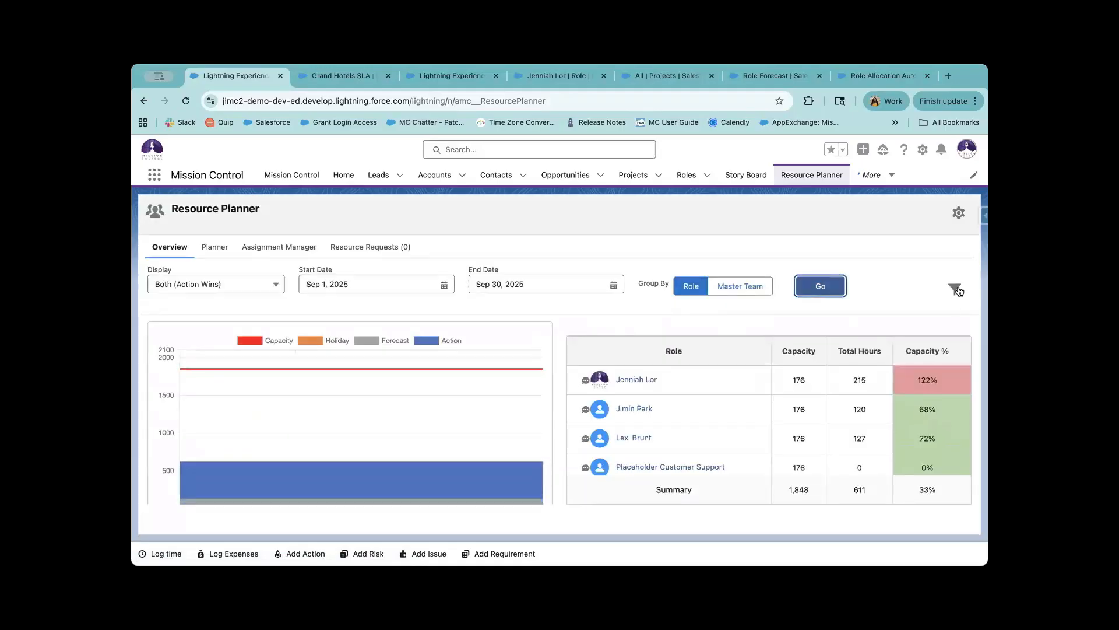
pyautogui.scroll(-4, 727, 440)
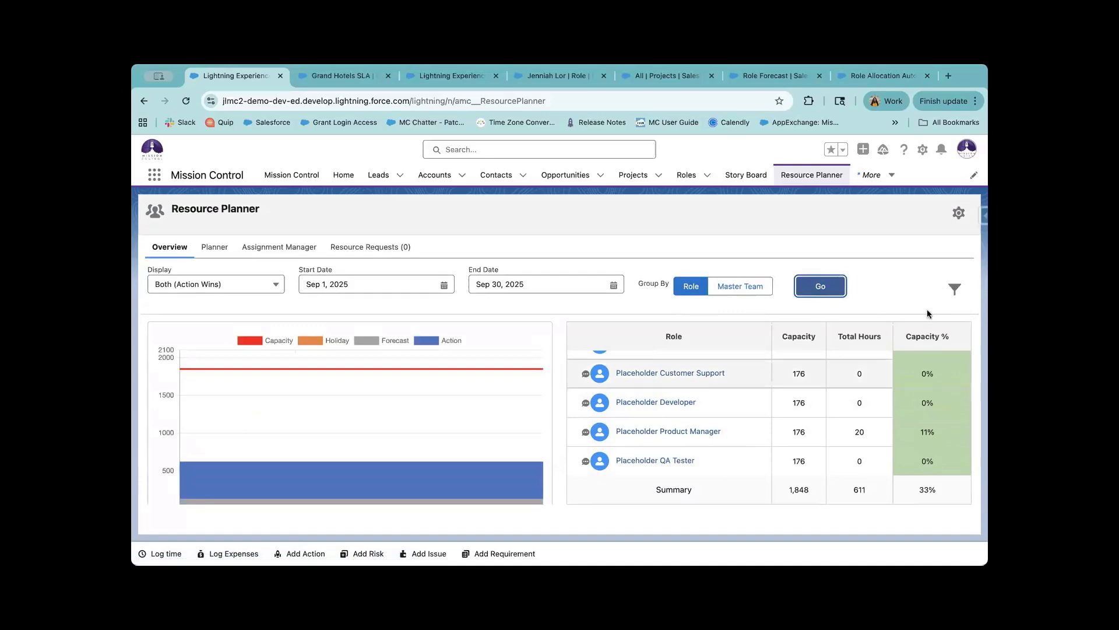
# In the planner filters, create a new pre-set filter named 'Active Roles'.
pyautogui.click(955, 289)
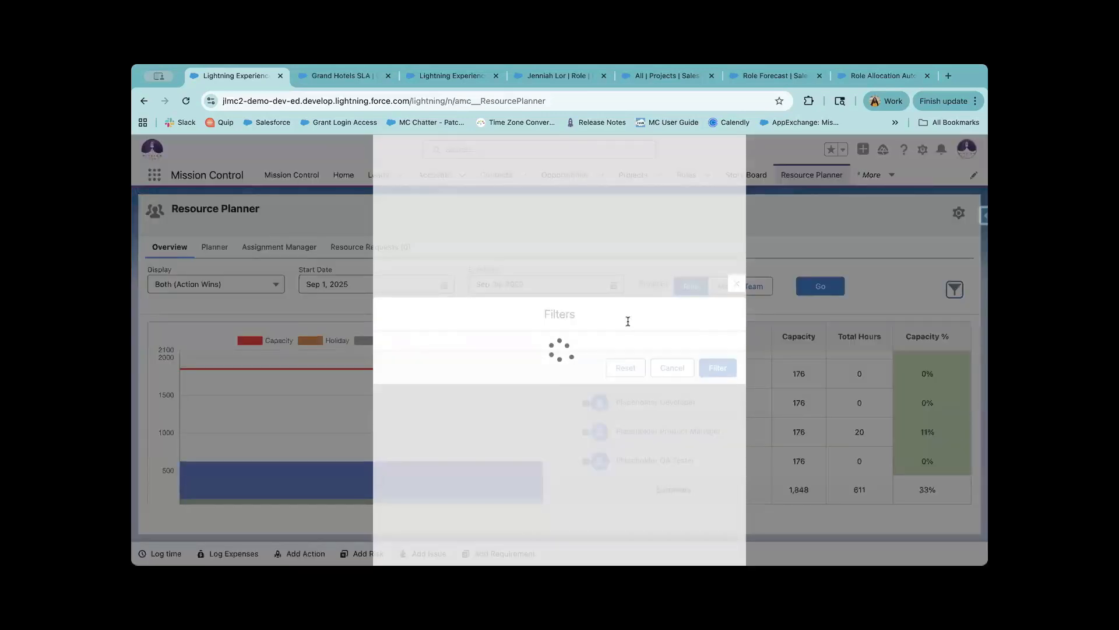
pyautogui.scroll(-5, 419, 348)
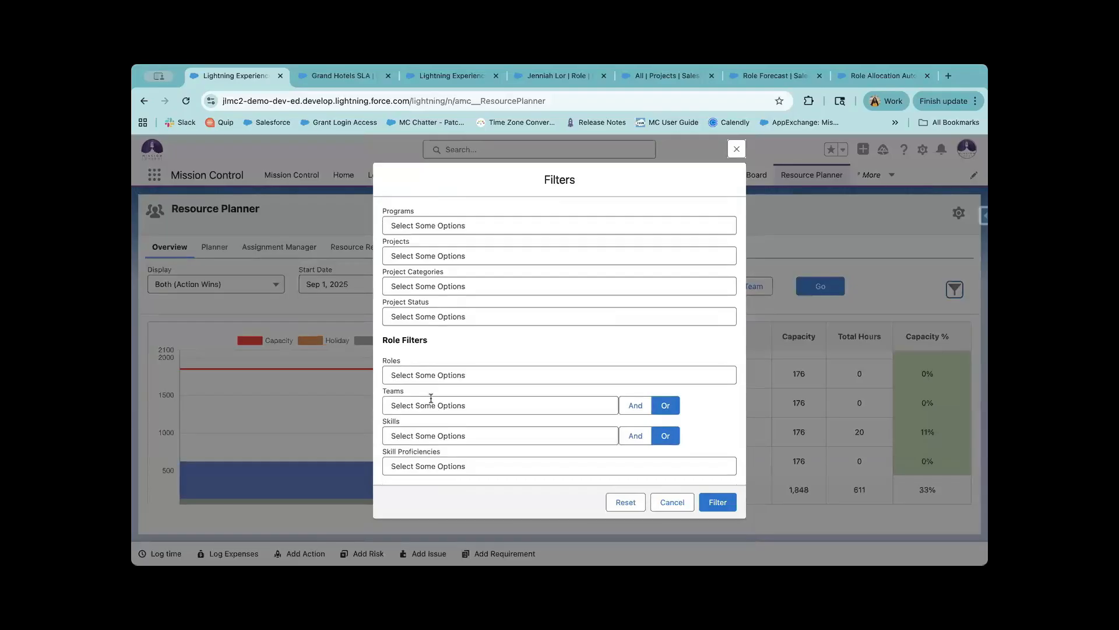
pyautogui.scroll(5, 434, 402)
pyautogui.click(441, 226)
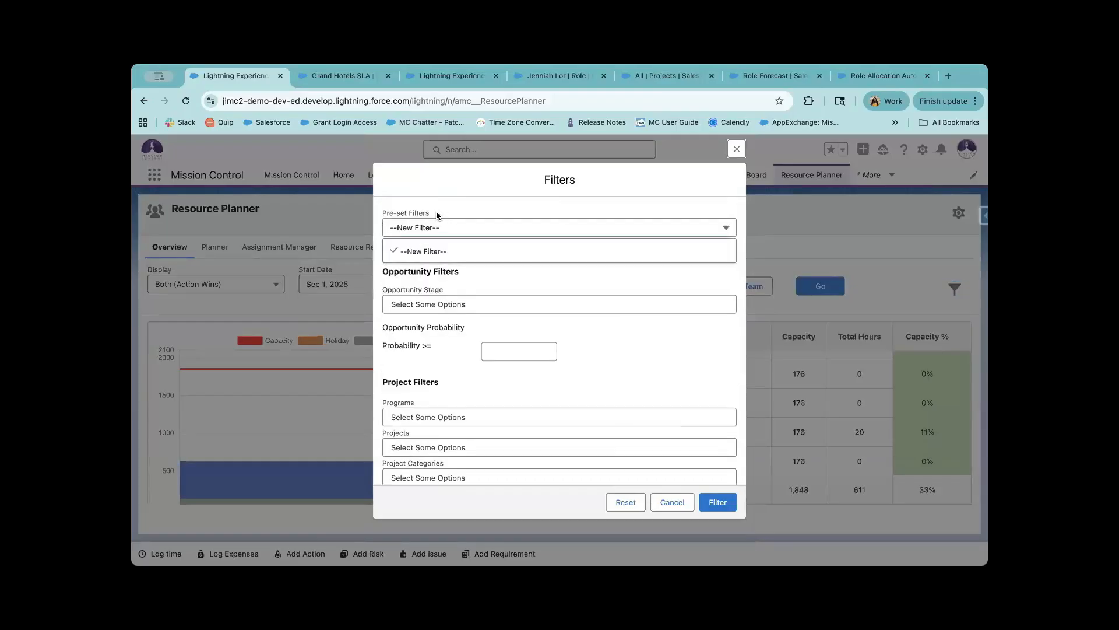
pyautogui.click(438, 227)
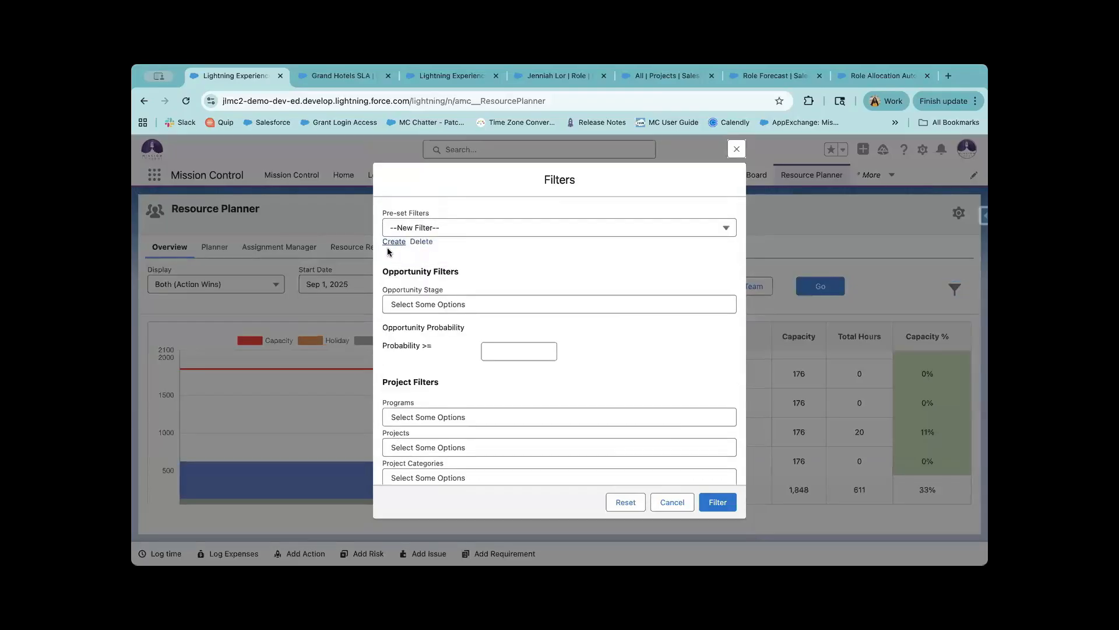
pyautogui.click(395, 241)
pyautogui.click(434, 226)
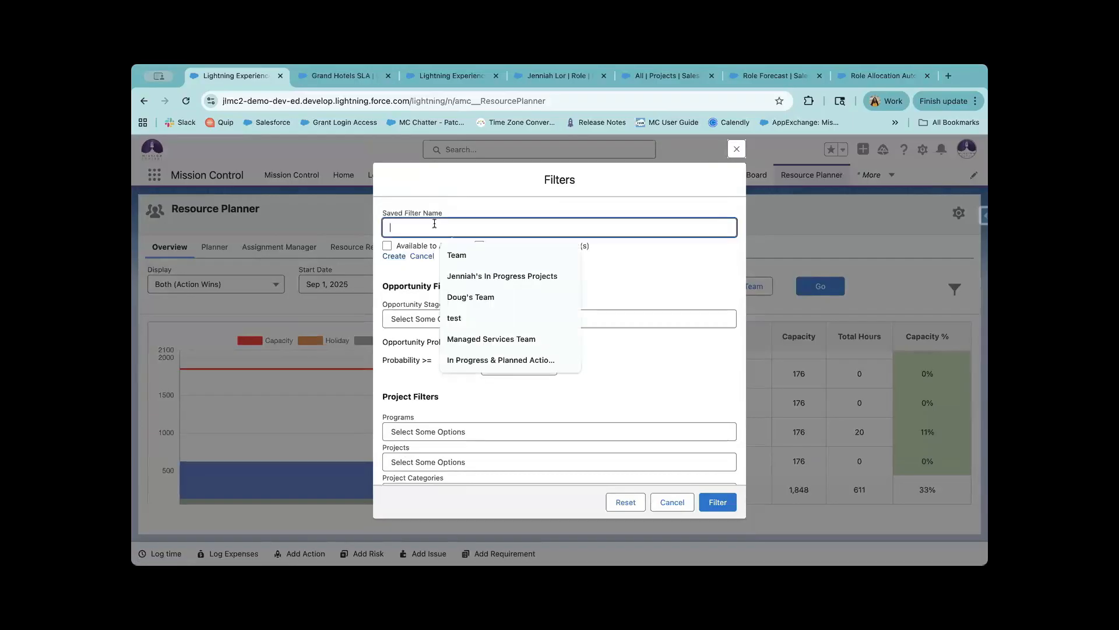
pyautogui.write('Active Roles')
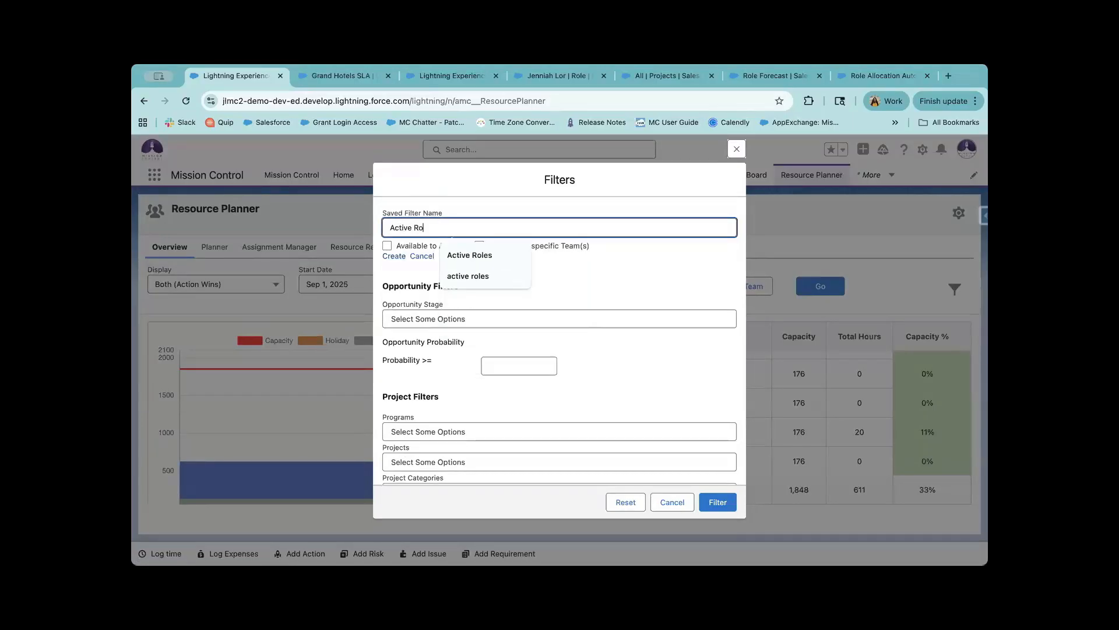
pyautogui.click(447, 188)
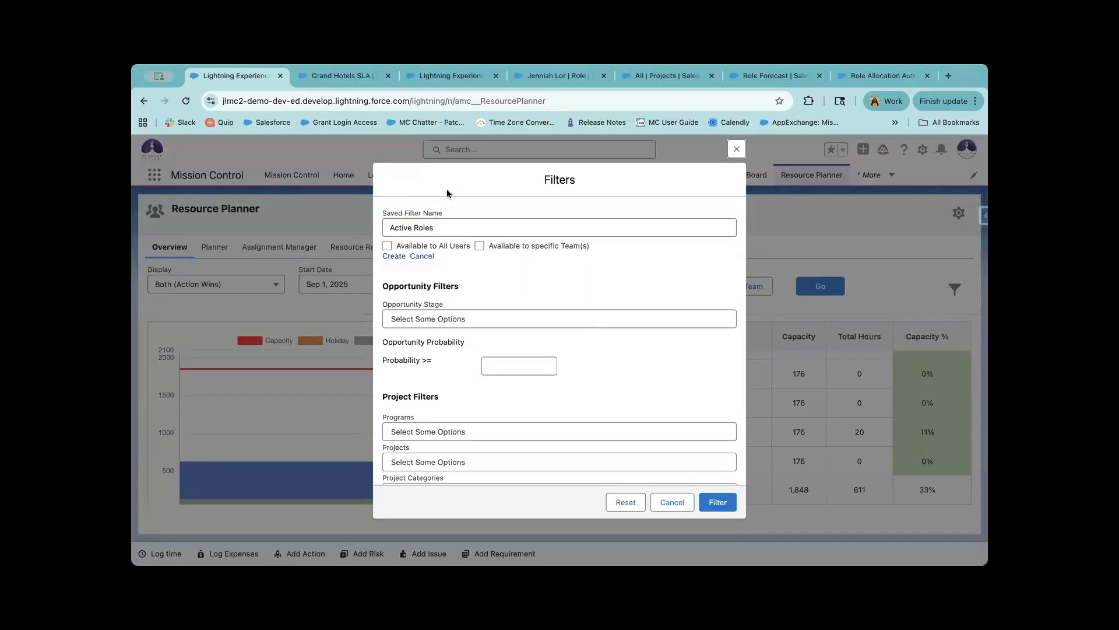
pyautogui.click(398, 256)
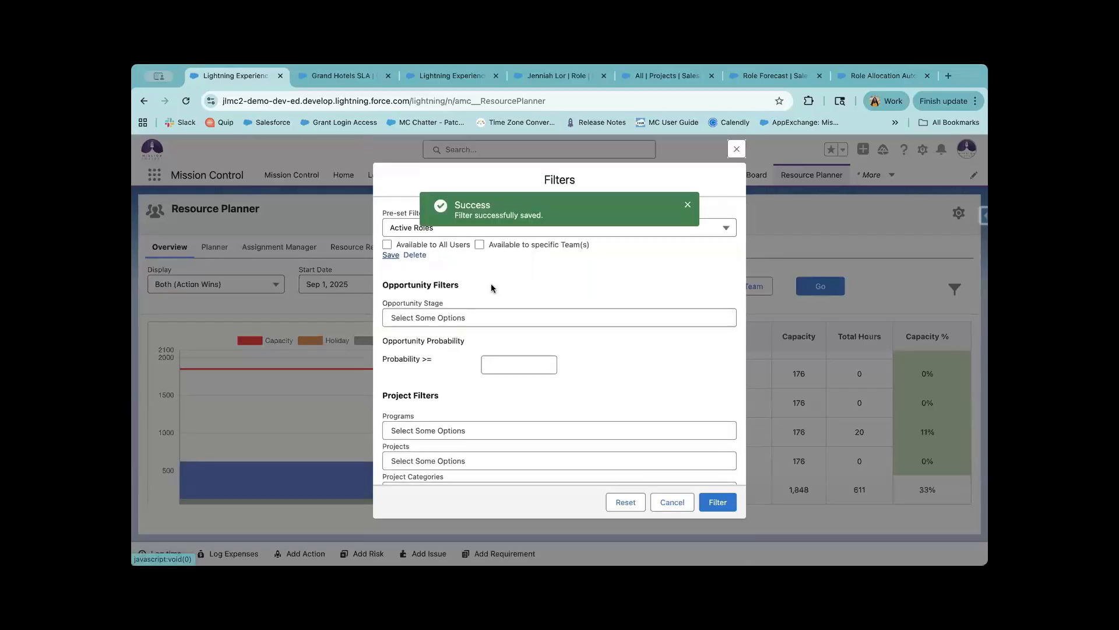
# Look through the Filters dialog and review the roles available for filtering.
pyautogui.scroll(-5, 491, 318)
pyautogui.scroll(-2, 456, 389)
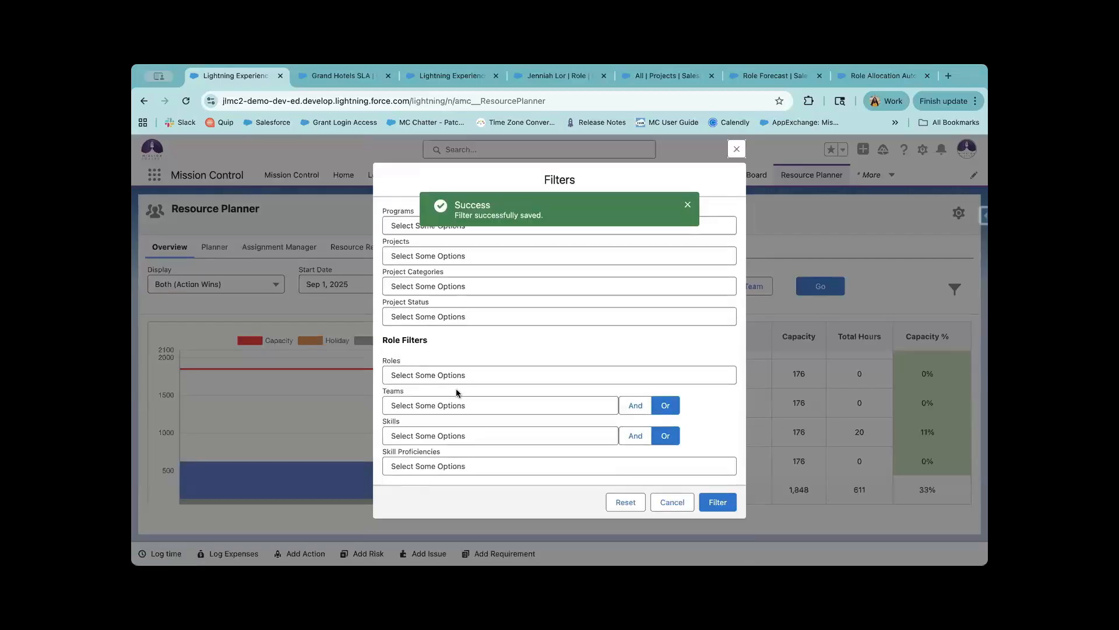
pyautogui.scroll(1, 452, 362)
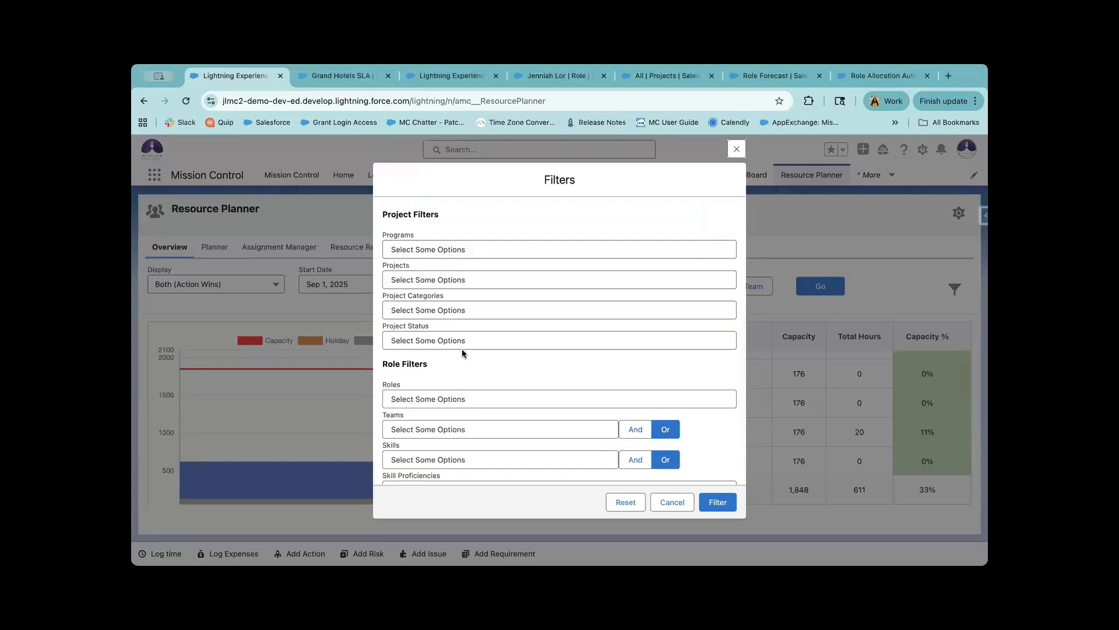
pyautogui.scroll(-2, 463, 352)
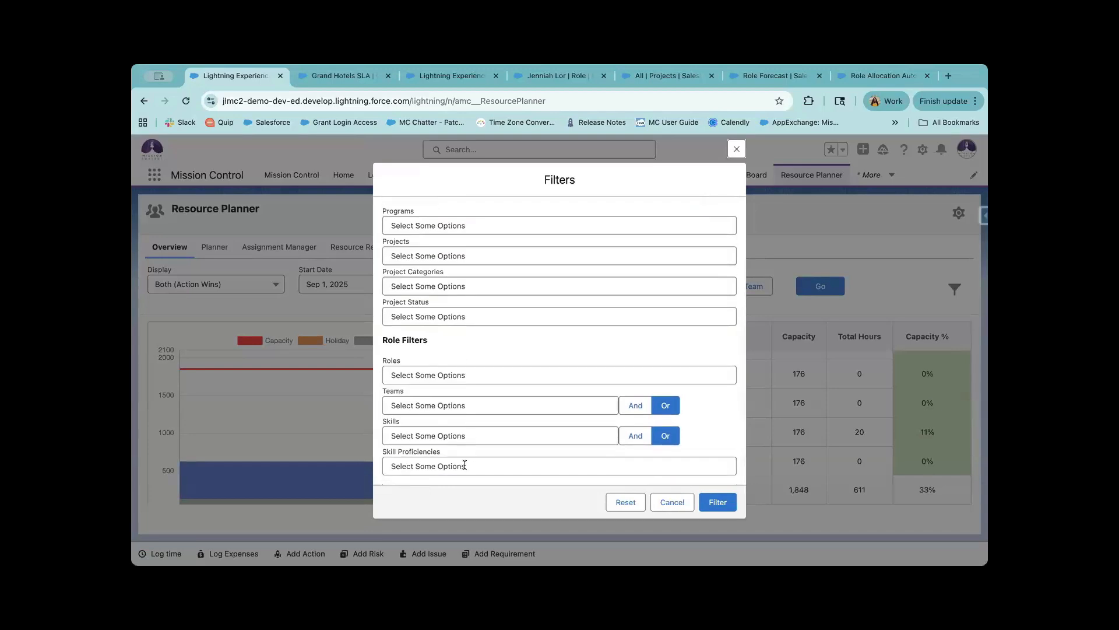
pyautogui.click(443, 377)
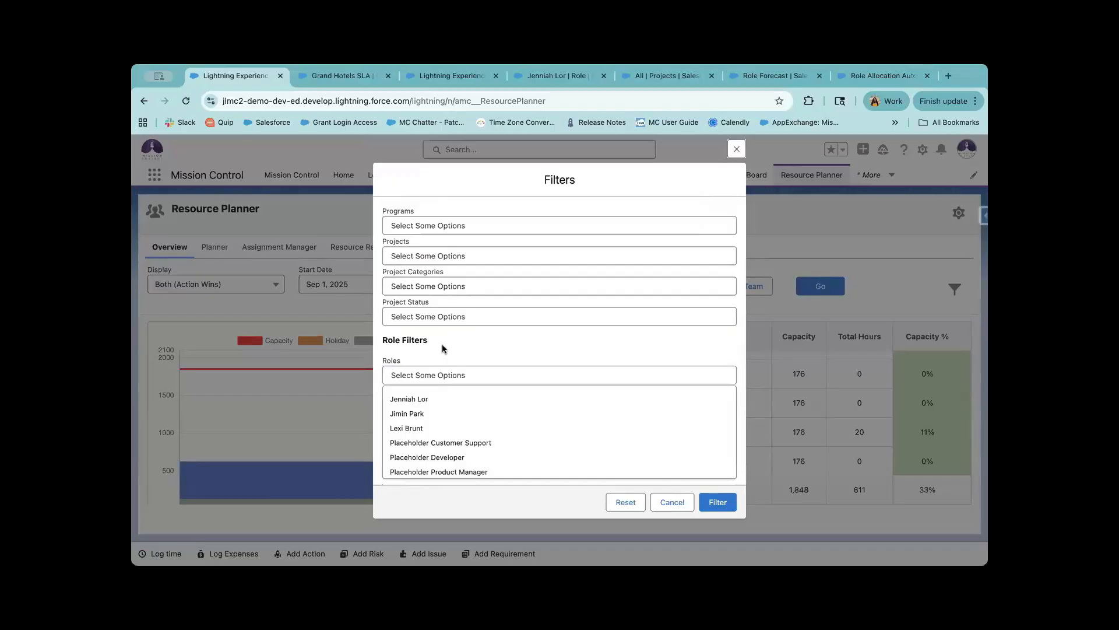
pyautogui.scroll(5, 442, 348)
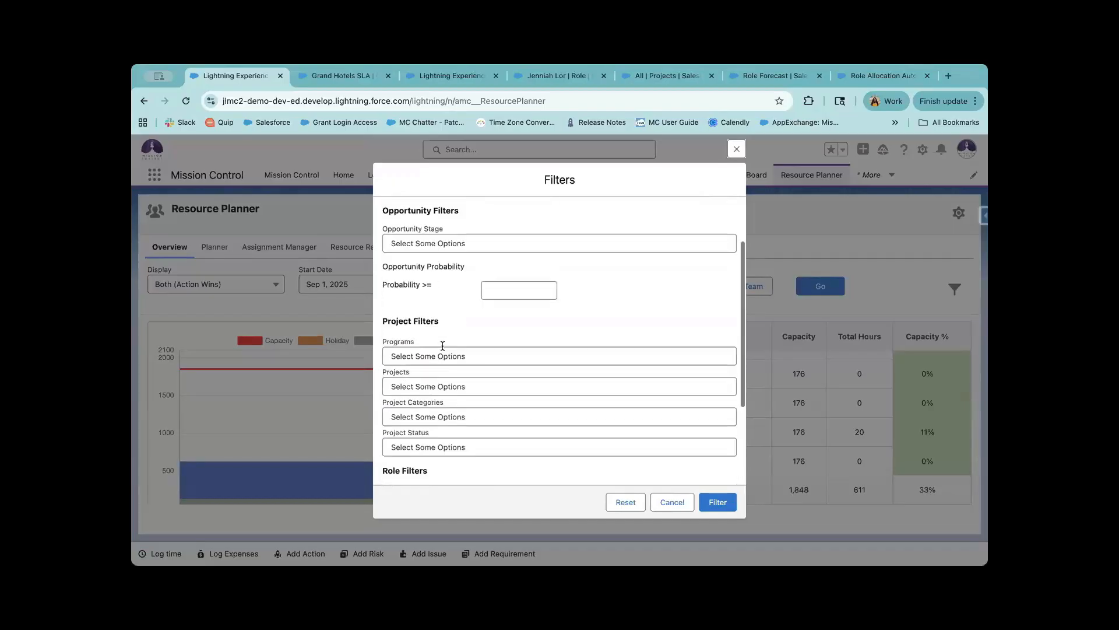
pyautogui.scroll(2, 443, 348)
pyautogui.scroll(2, 442, 349)
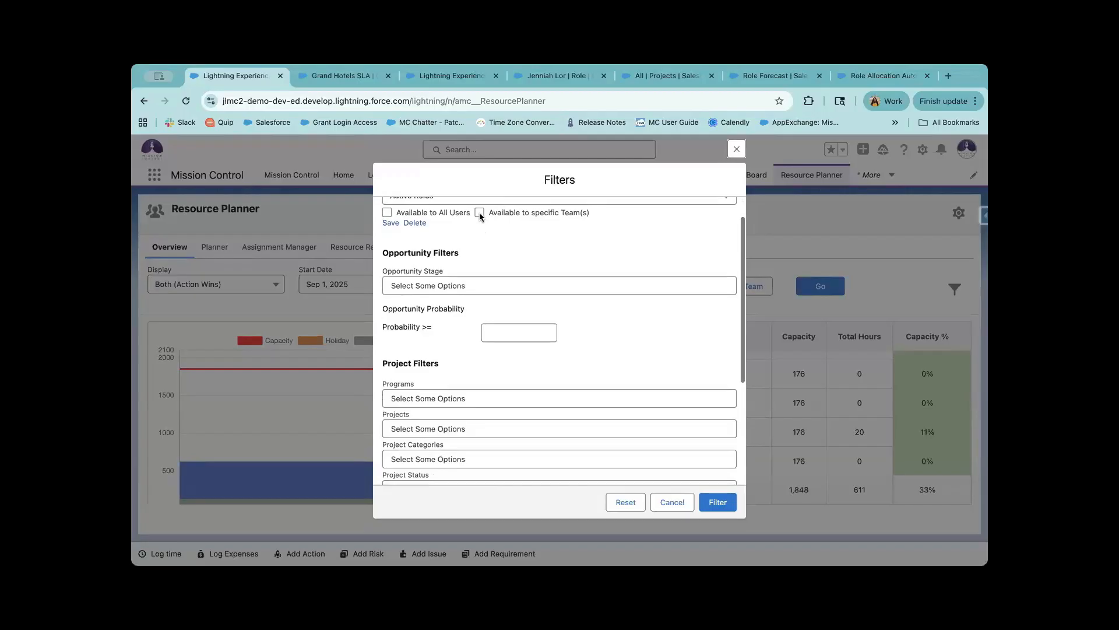
# Make the Active Roles filter available to all users instead of specific teams, and save it.
pyautogui.click(480, 212)
pyautogui.scroll(2, 474, 261)
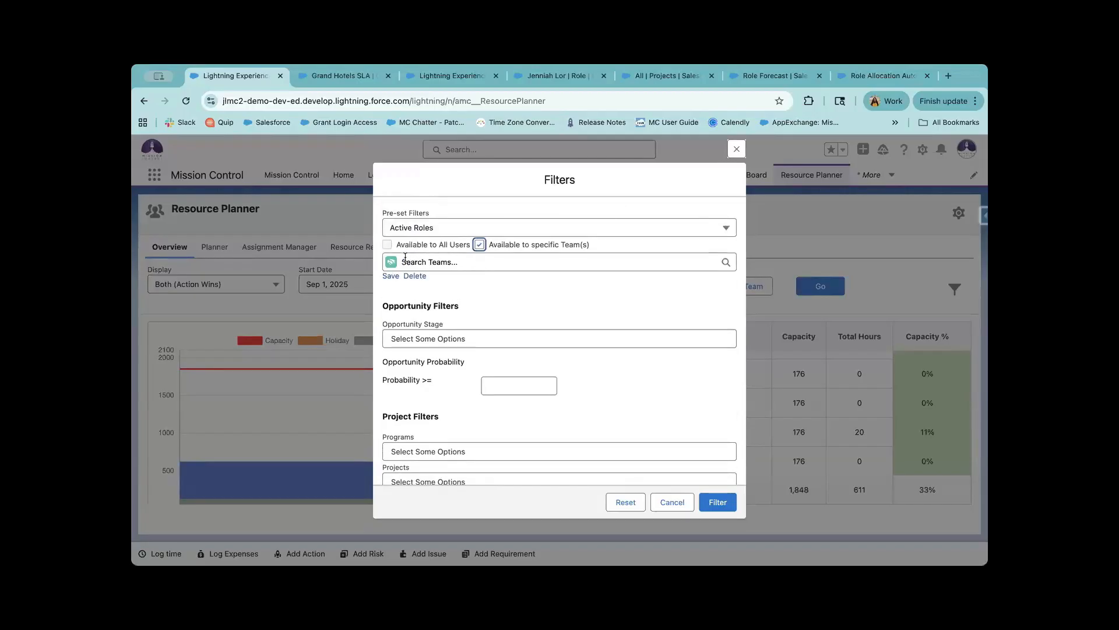
pyautogui.click(478, 244)
pyautogui.click(386, 245)
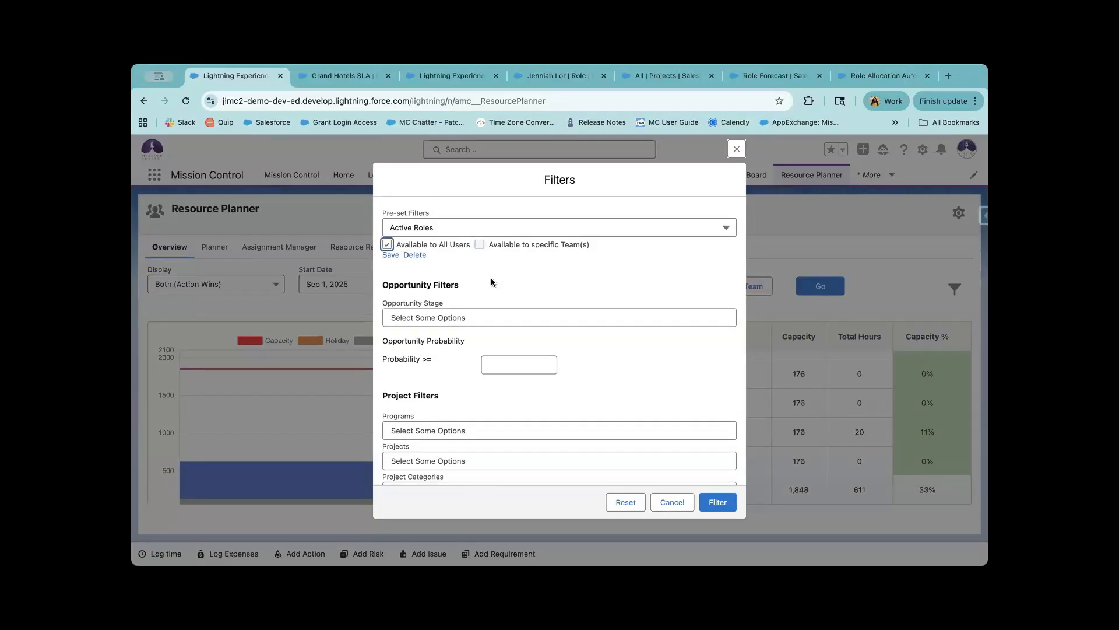
pyautogui.click(387, 258)
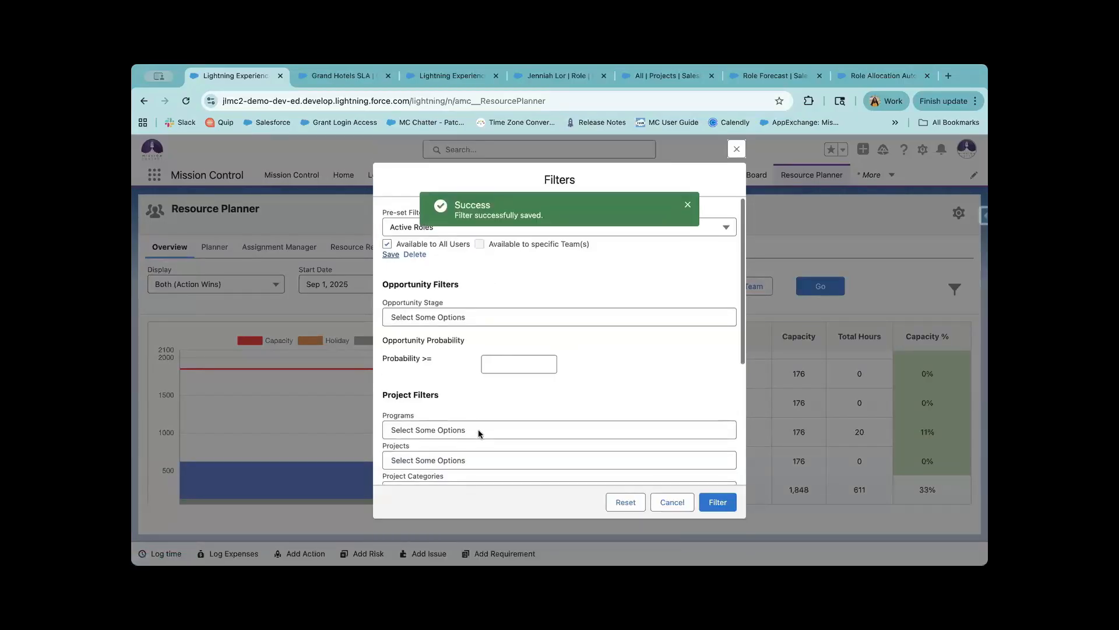
# Limit the Active Roles filter's Teams to All Staff and re-save the pre-set.
pyautogui.scroll(-2, 478, 429)
pyautogui.scroll(-3, 478, 429)
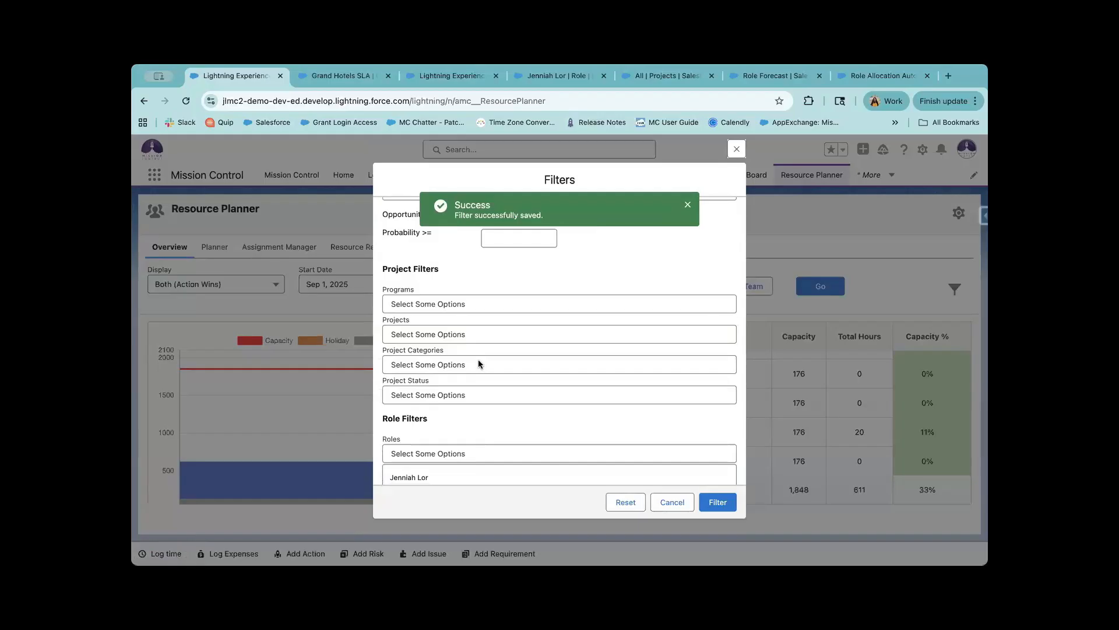
pyautogui.scroll(-3, 472, 388)
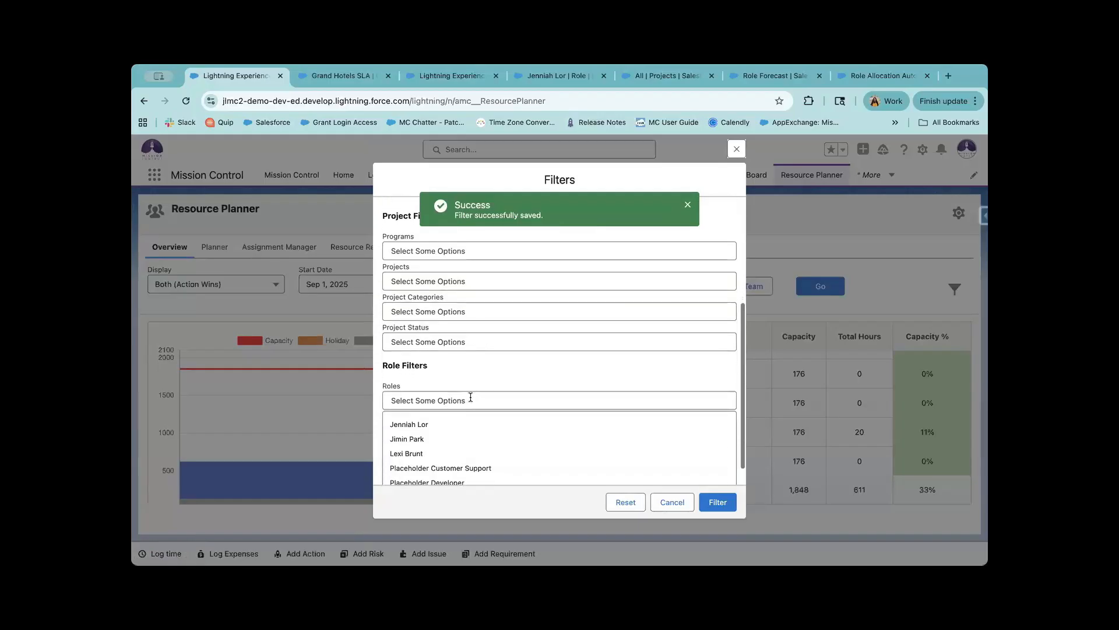
pyautogui.click(483, 362)
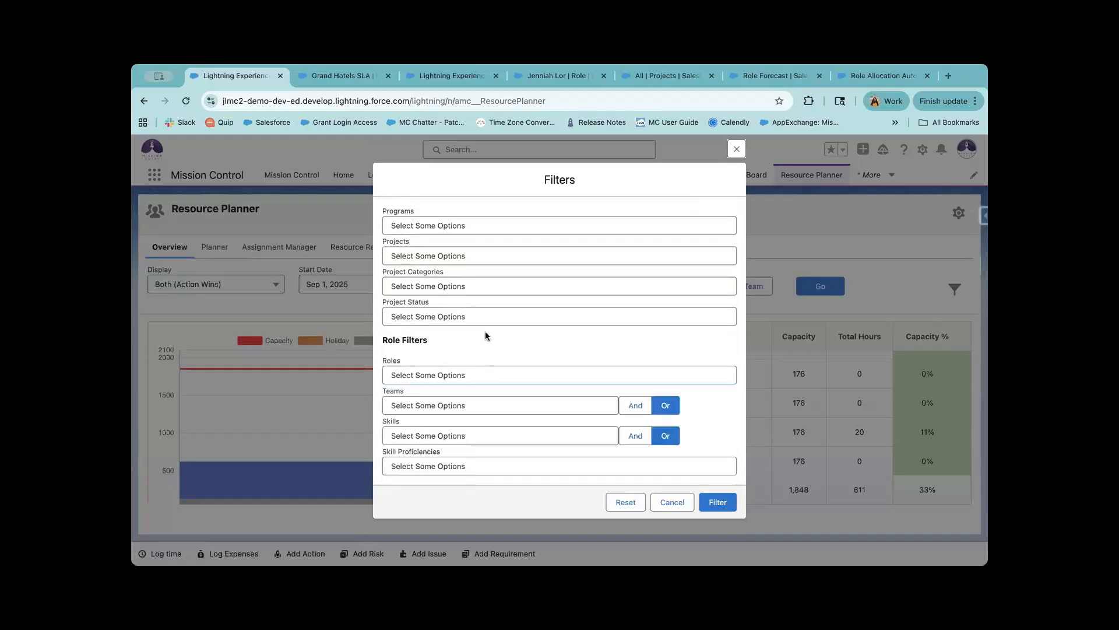
pyautogui.click(469, 404)
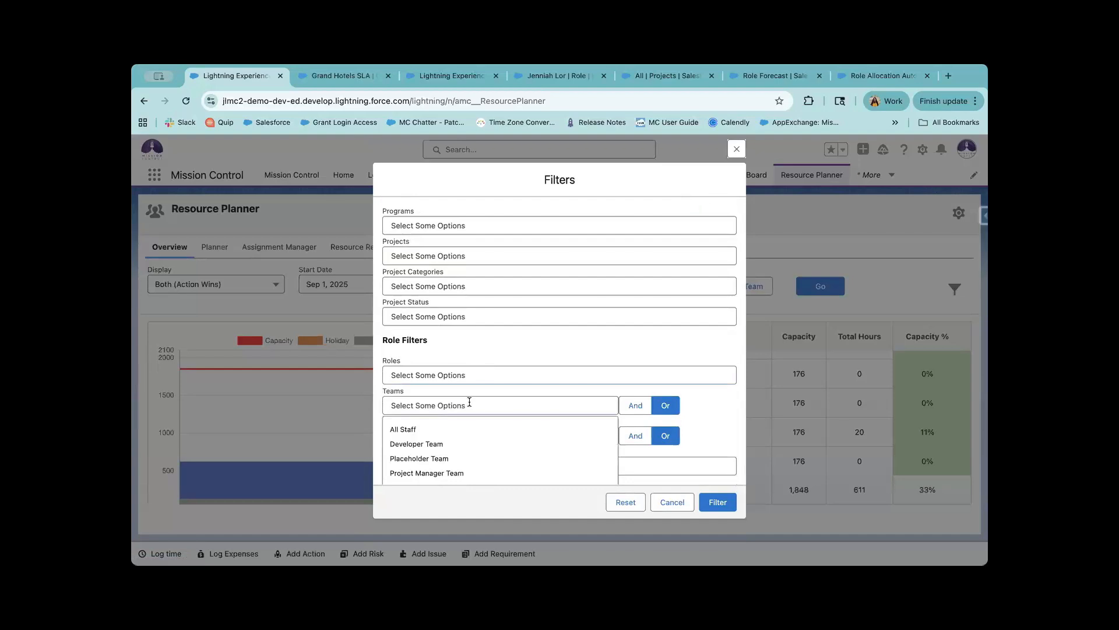
pyautogui.scroll(-1, 469, 403)
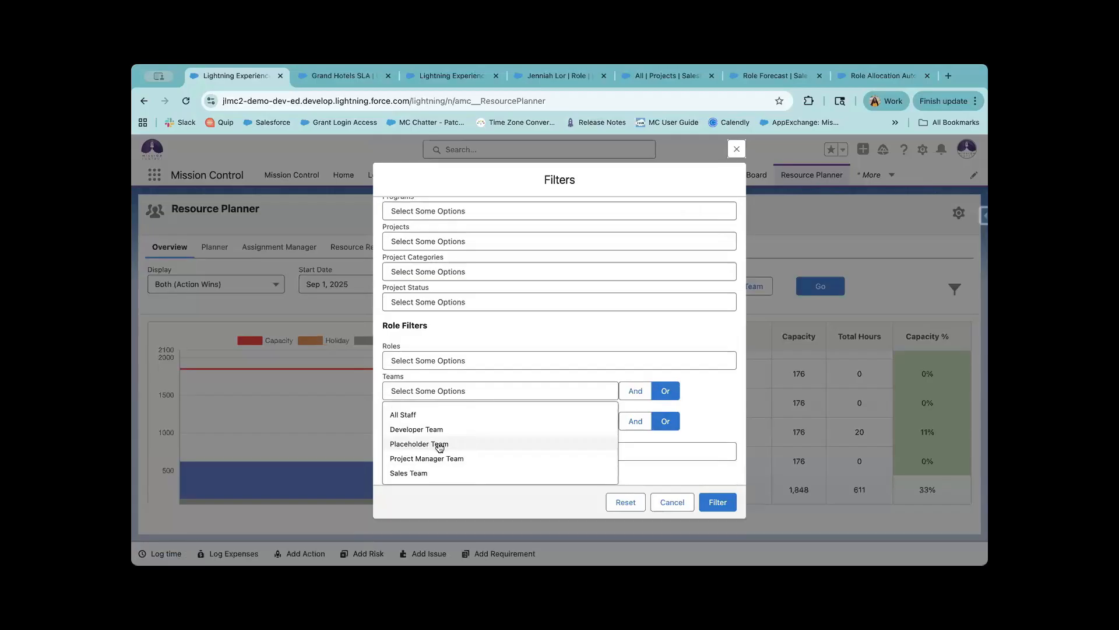
pyautogui.click(427, 415)
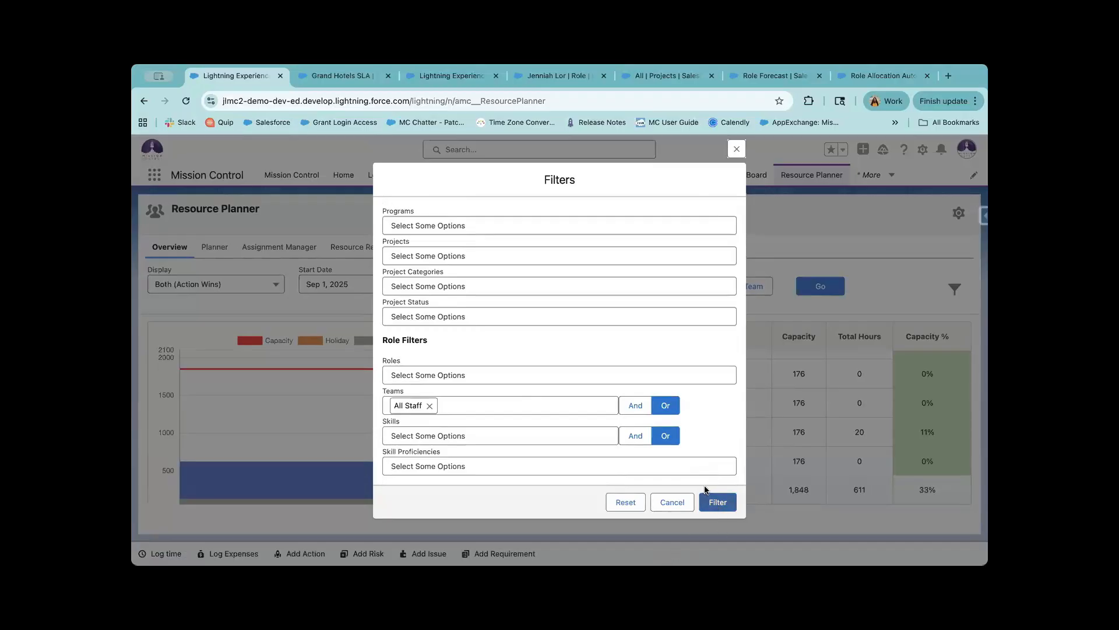
pyautogui.scroll(5, 503, 378)
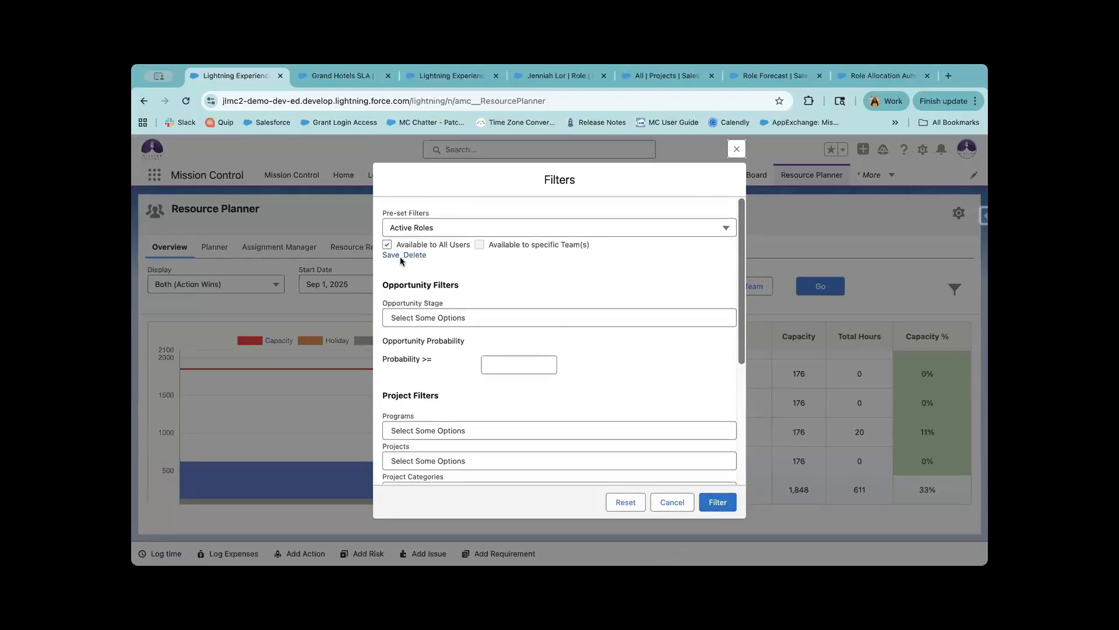
pyautogui.click(392, 255)
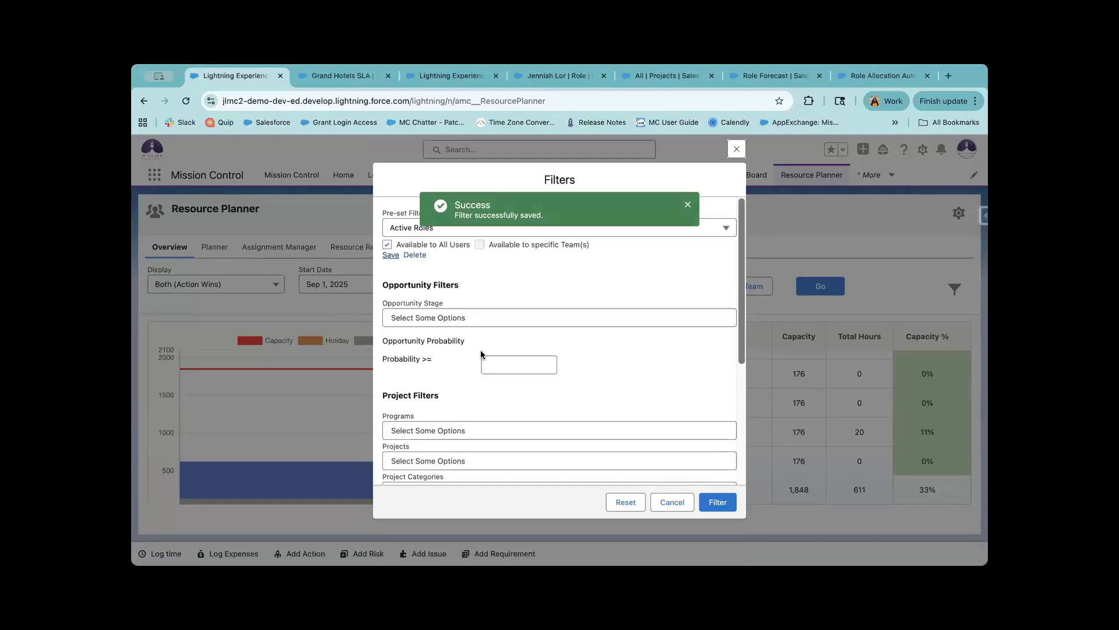
pyautogui.scroll(-5, 515, 330)
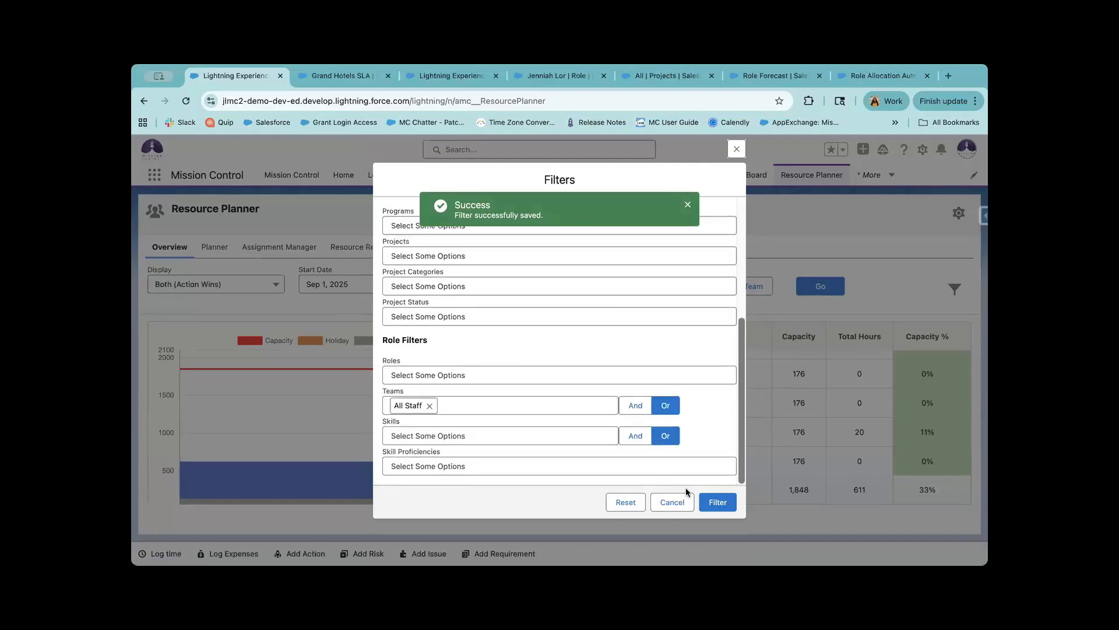
# Apply the Active Roles filter, leaving six roles totalling 968 capacity, 591 hours, 61%.
pyautogui.click(717, 502)
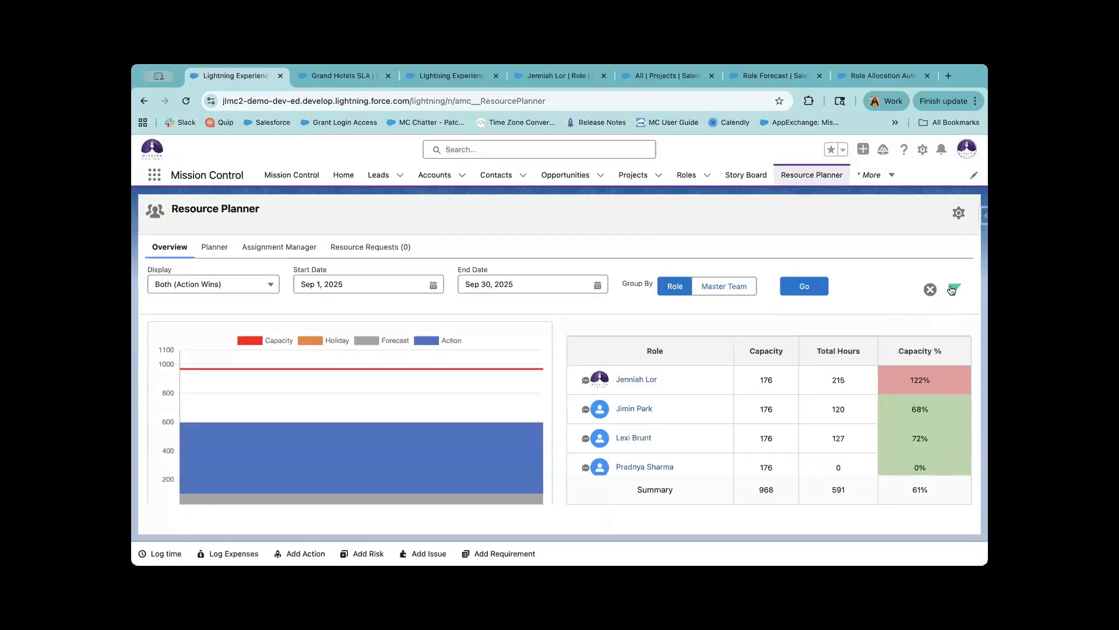
pyautogui.scroll(-5, 658, 423)
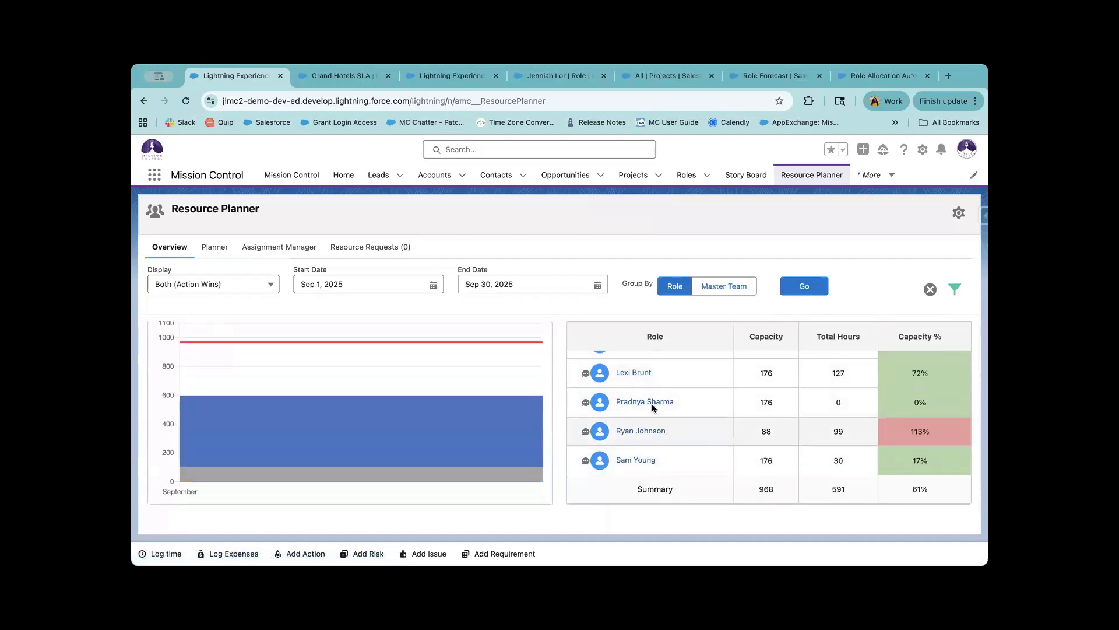
pyautogui.scroll(5, 652, 403)
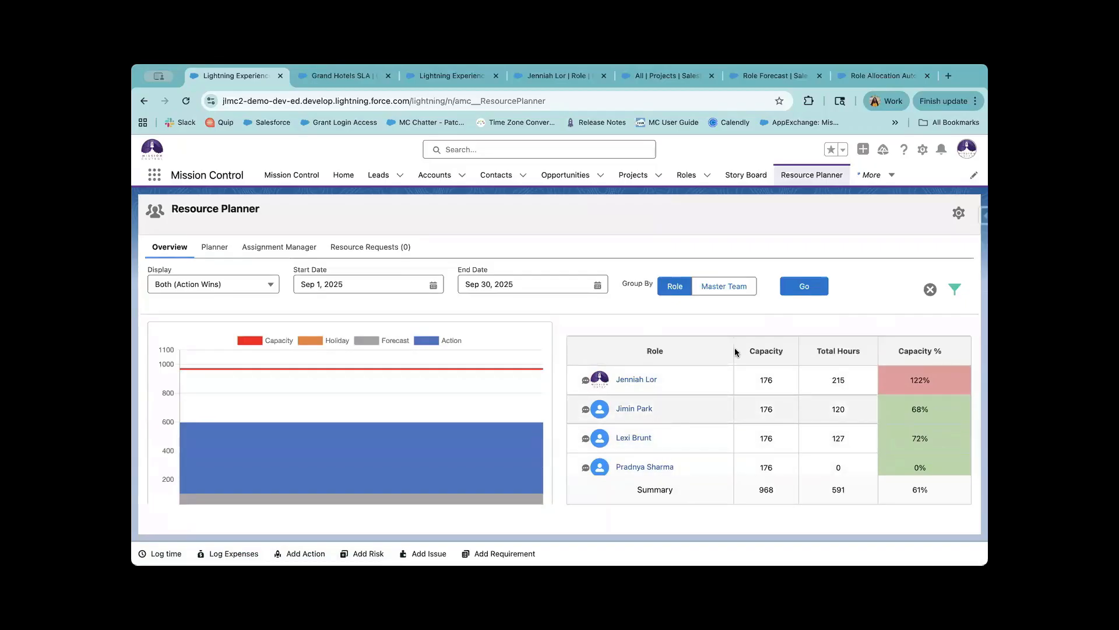
pyautogui.click(929, 290)
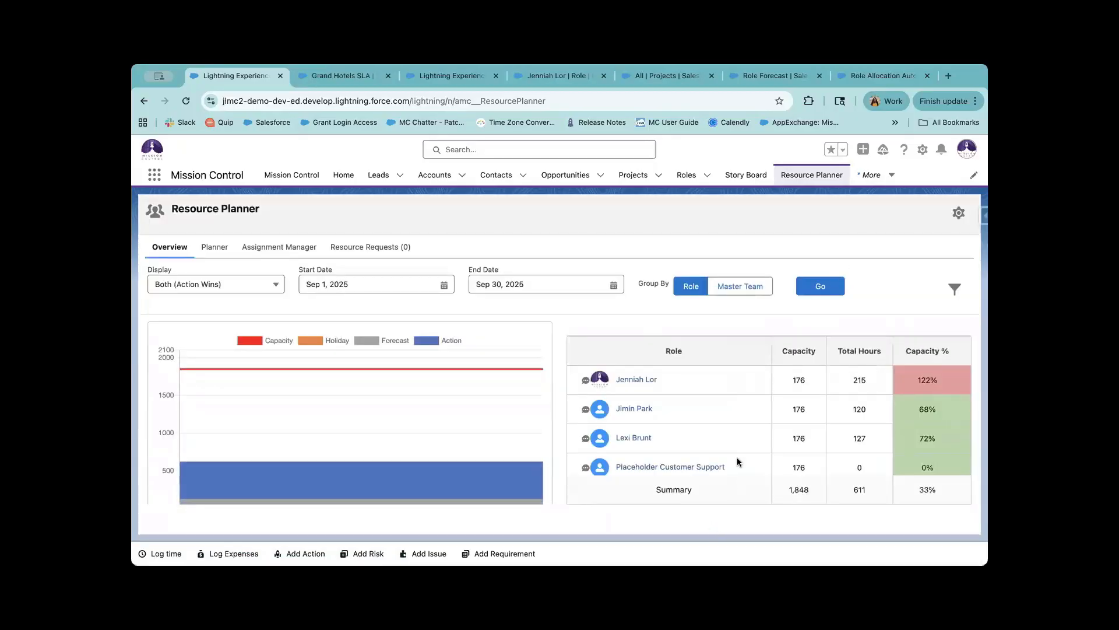
pyautogui.click(957, 289)
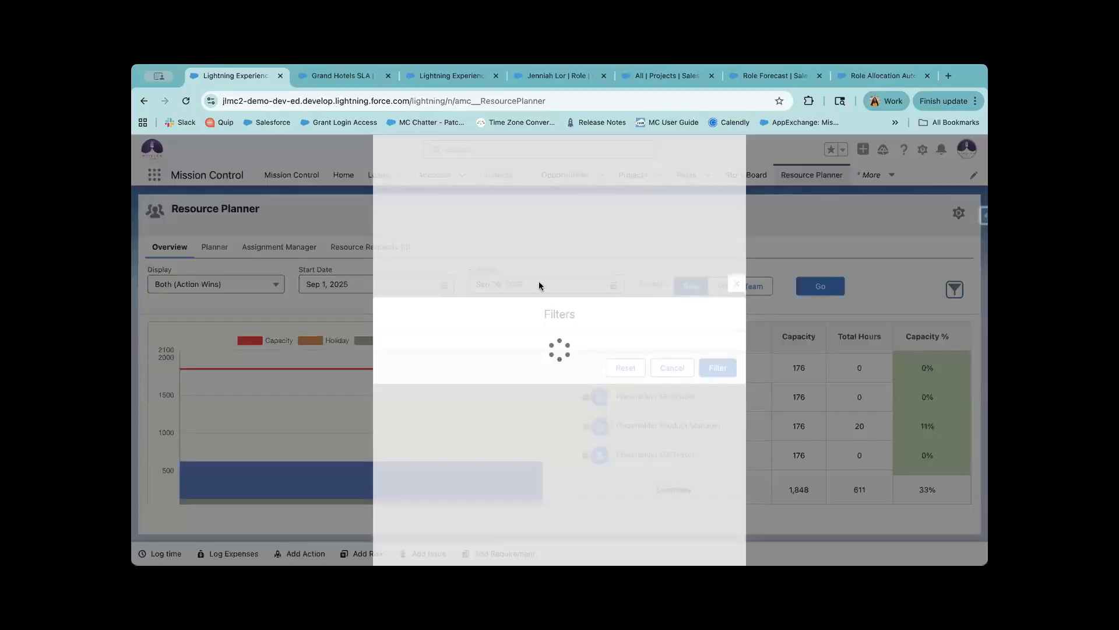
pyautogui.click(511, 227)
pyautogui.click(506, 267)
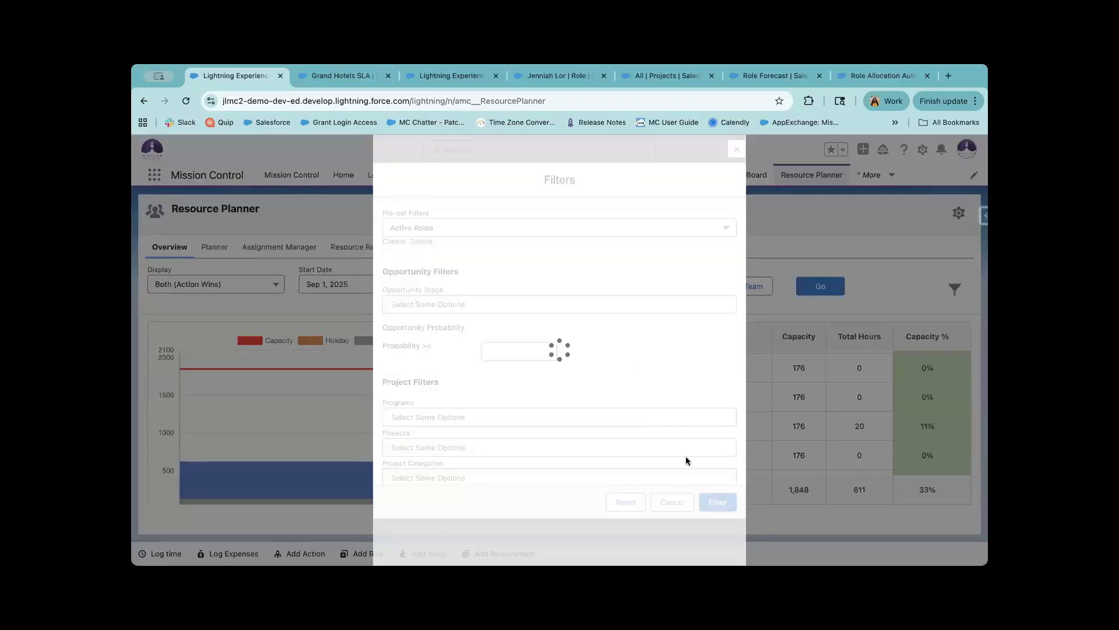
pyautogui.click(709, 501)
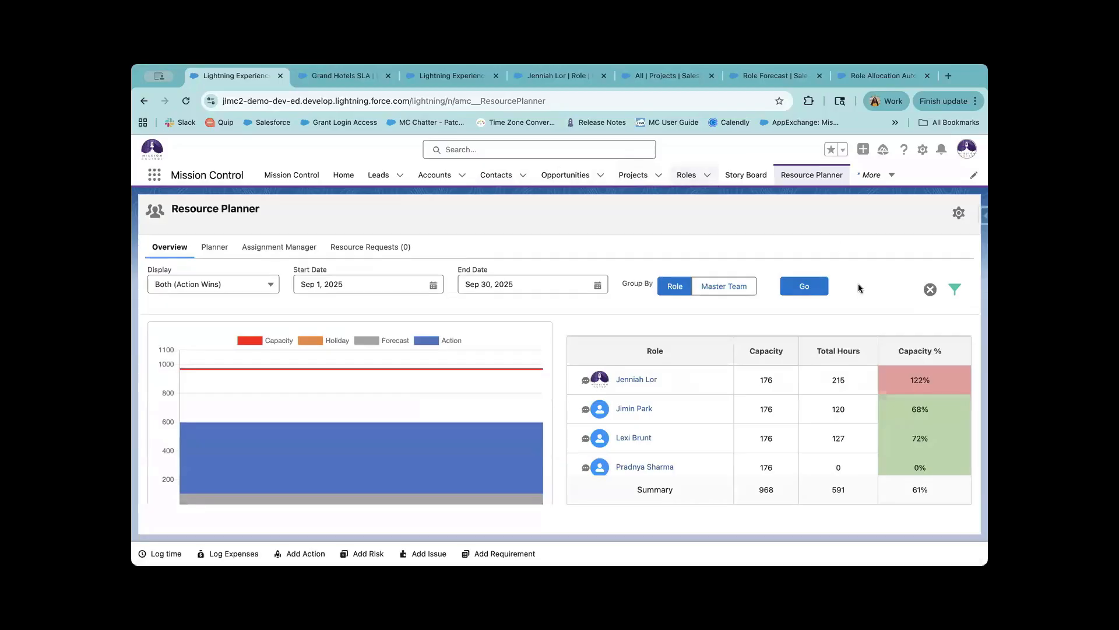
pyautogui.click(955, 290)
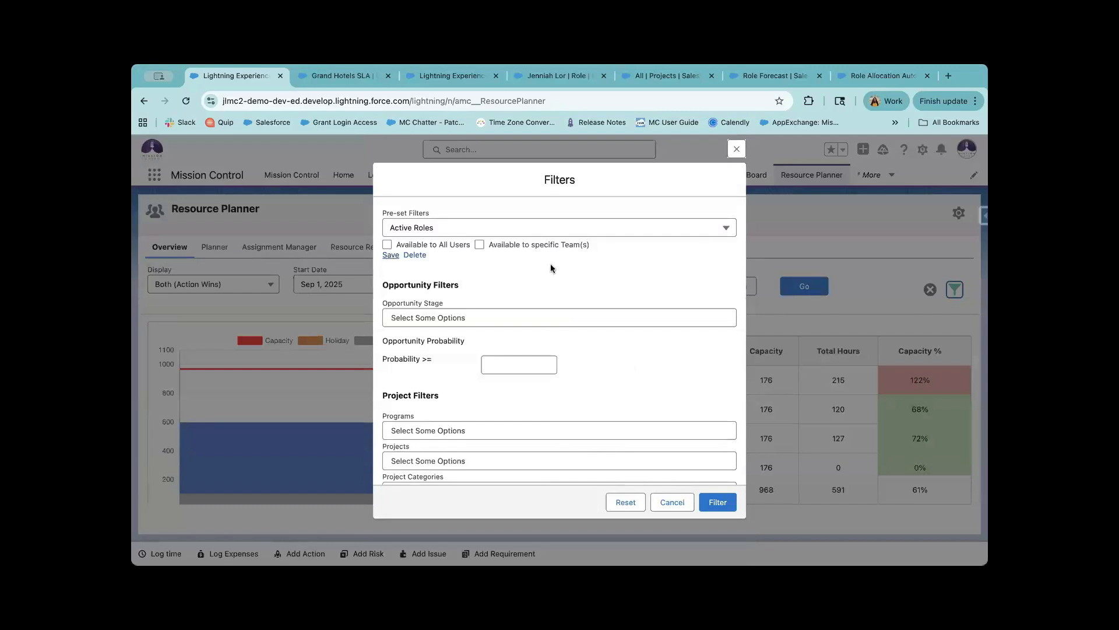
pyautogui.click(736, 151)
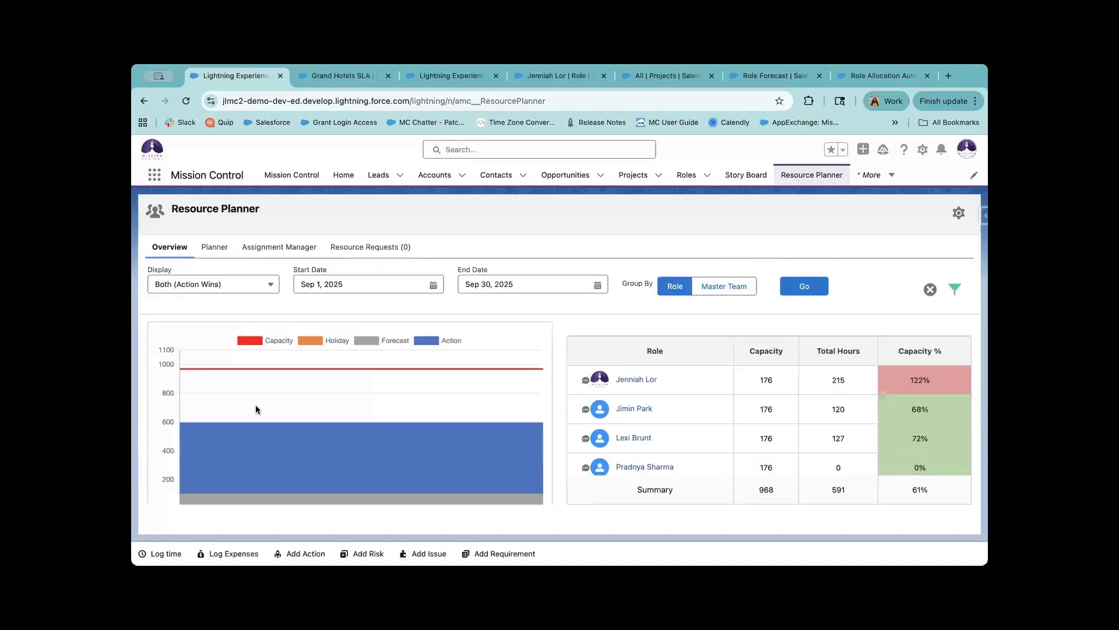
# Toggle the Capacity line off and back on in the chart legend.
pyautogui.scroll(-3, 265, 399)
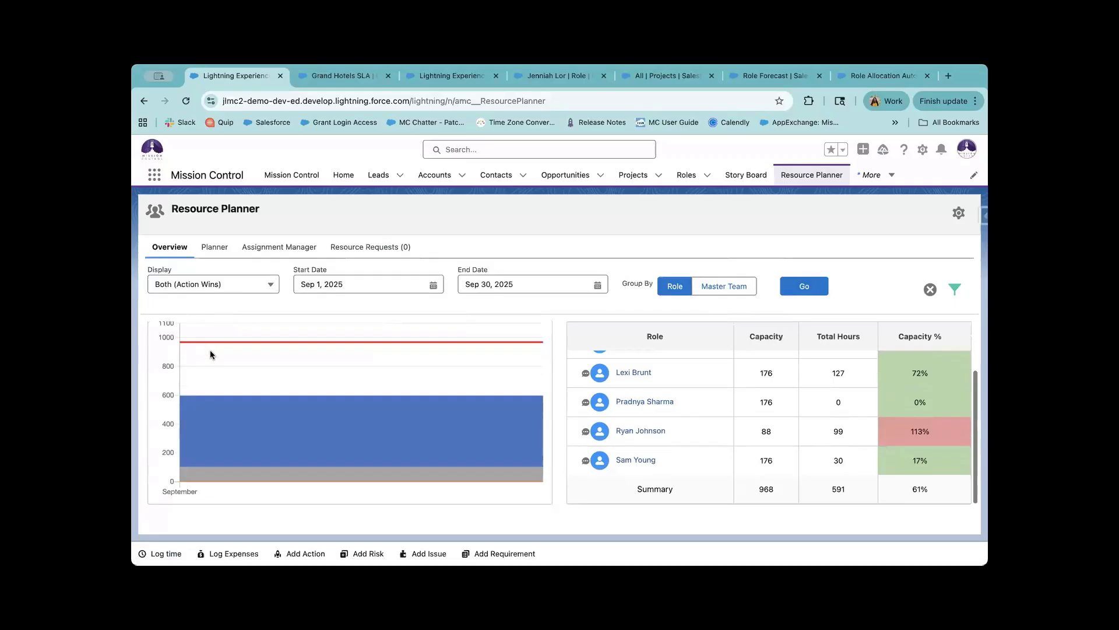
pyautogui.scroll(2, 210, 353)
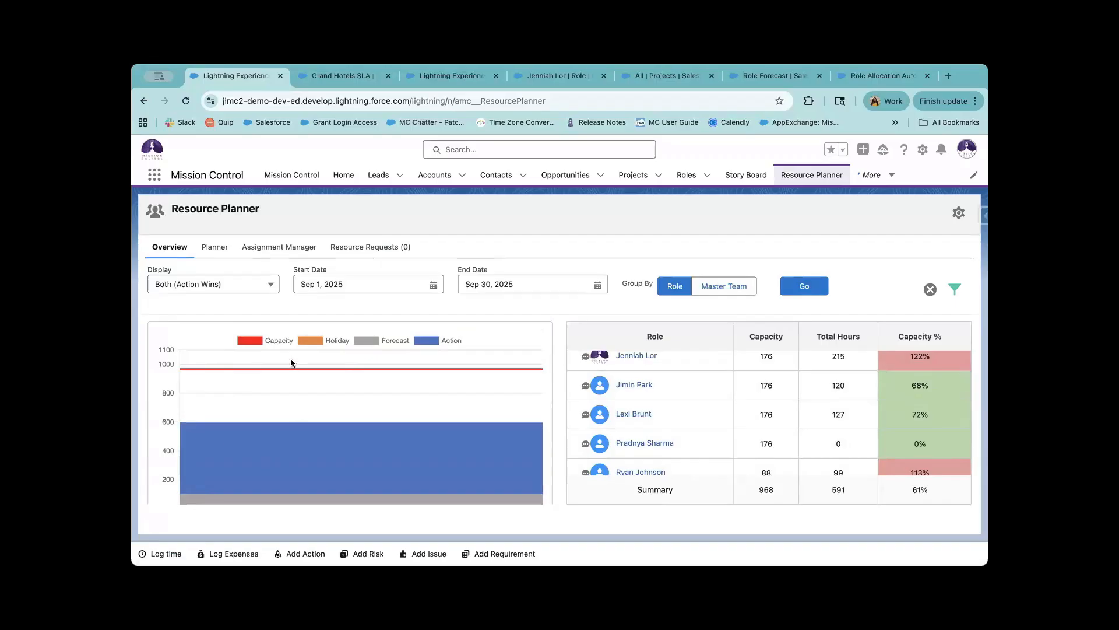
pyautogui.scroll(-1, 290, 360)
pyautogui.scroll(1, 291, 362)
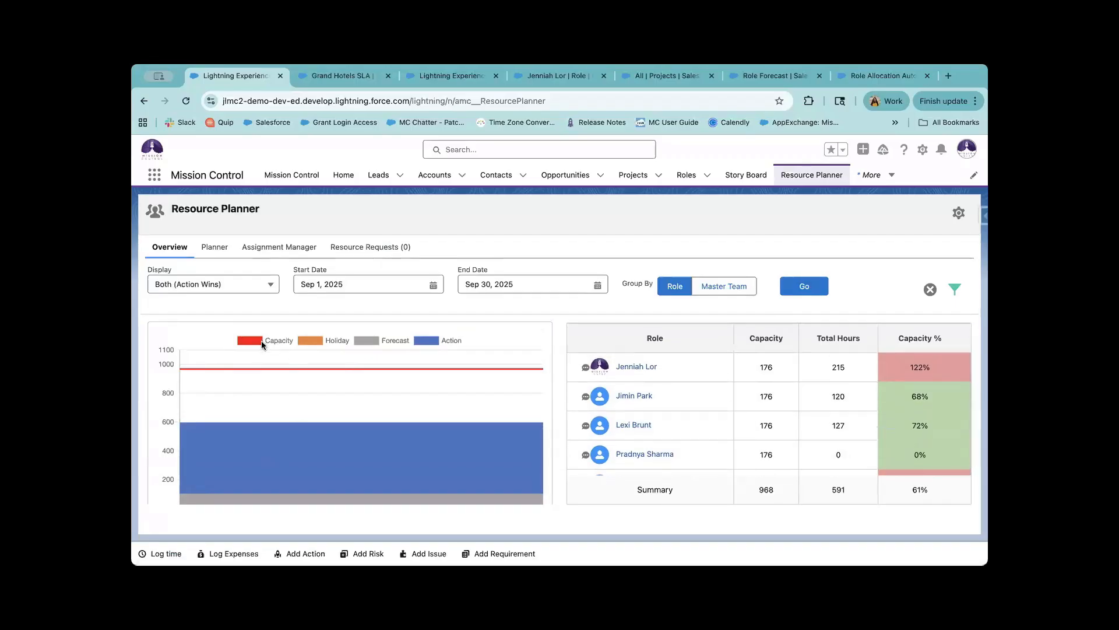
pyautogui.click(278, 344)
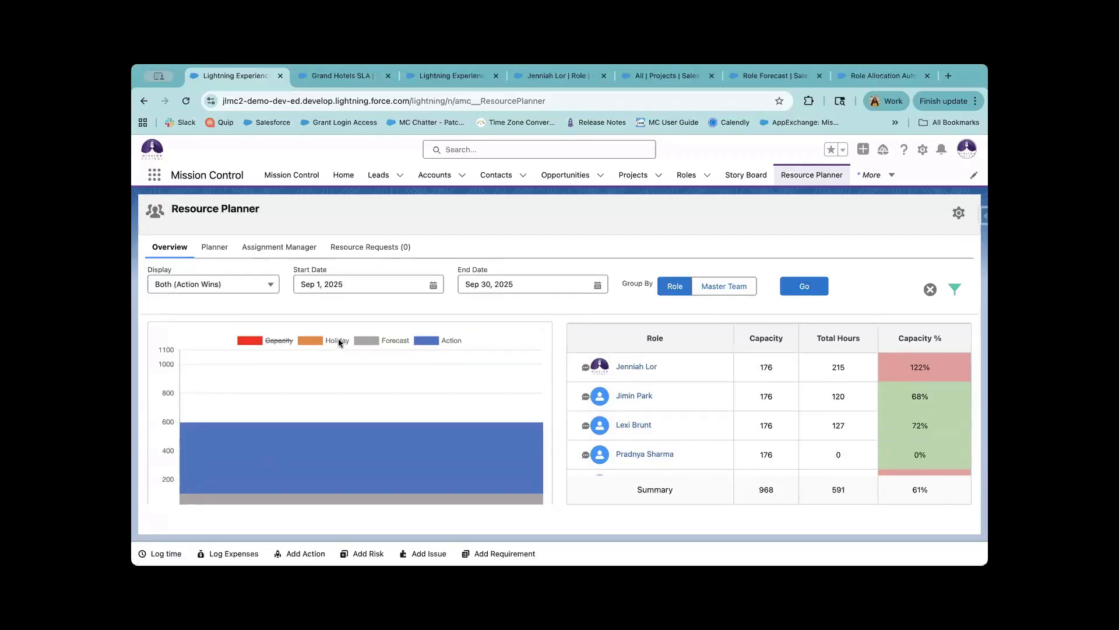
pyautogui.click(275, 341)
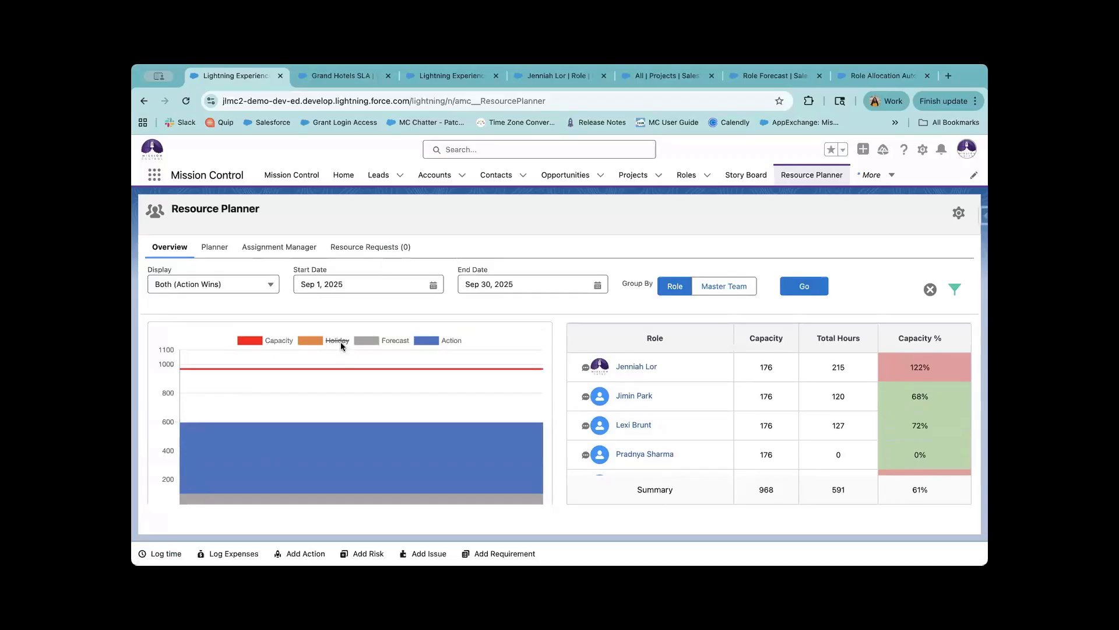
# Reload the planner with Display set to Actions only.
pyautogui.click(249, 283)
pyautogui.click(247, 322)
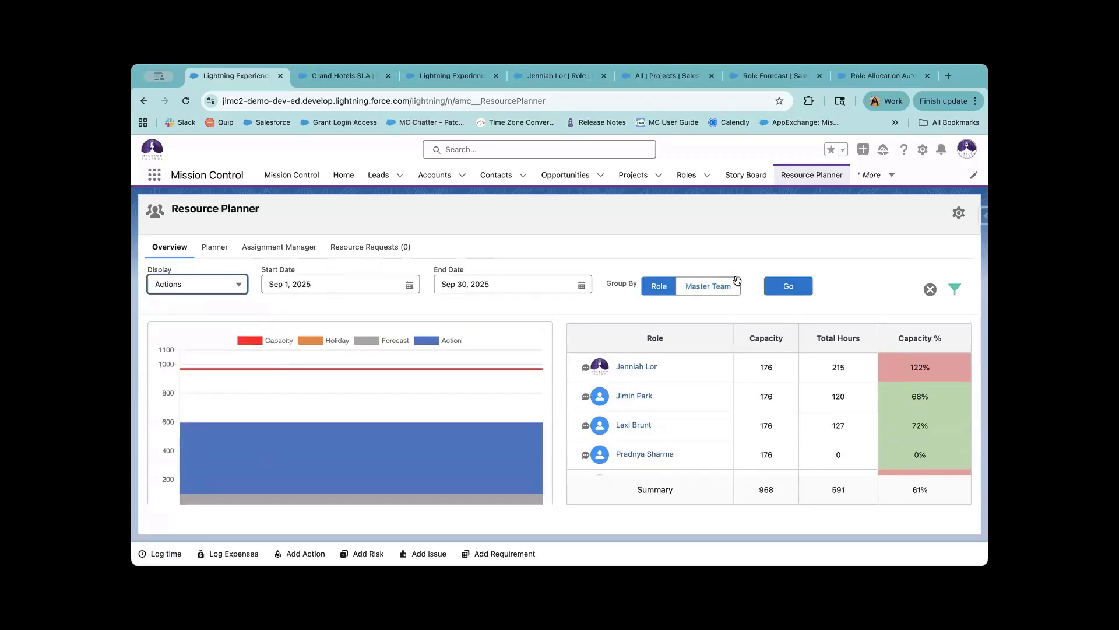
pyautogui.click(798, 288)
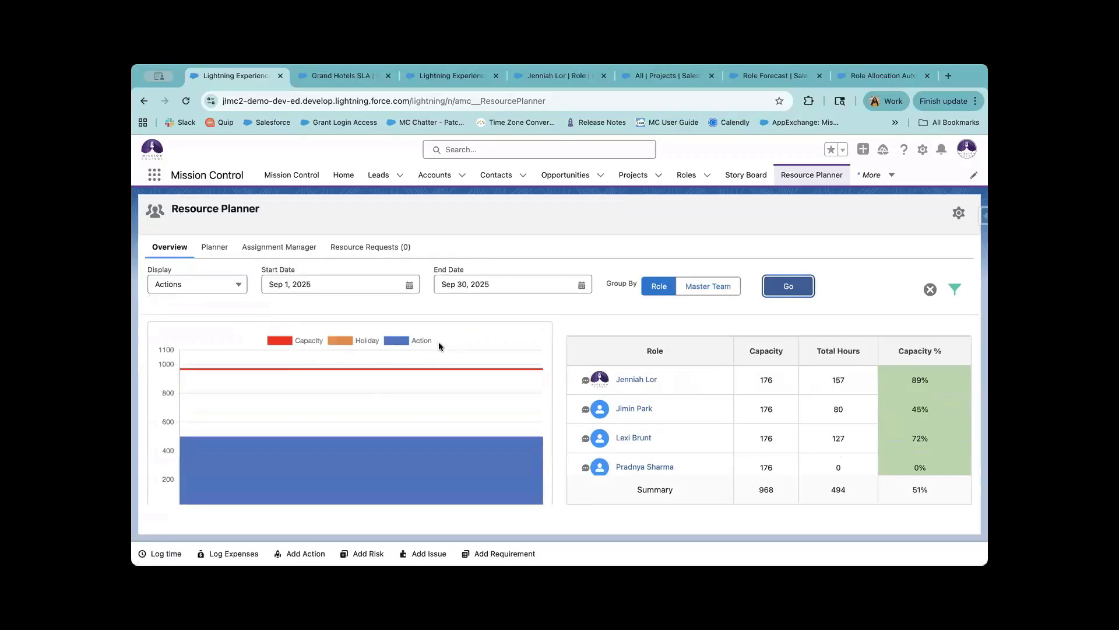
# Switch Display back to Both (Action Wins) and reload, showing 591 hours at 61%.
pyautogui.click(244, 285)
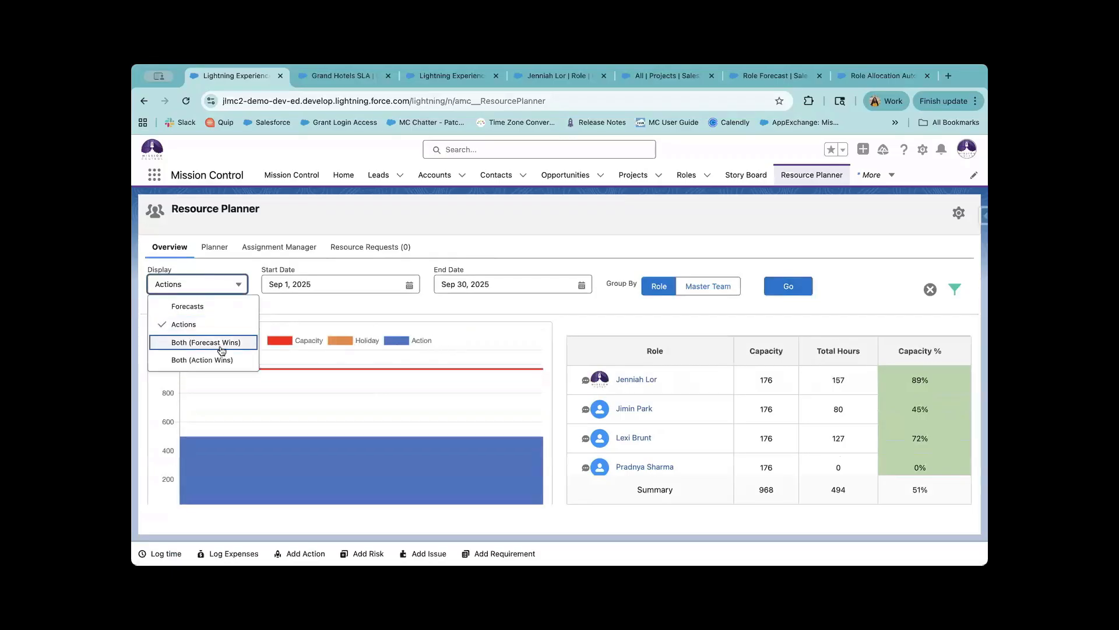
pyautogui.click(227, 362)
pyautogui.click(805, 285)
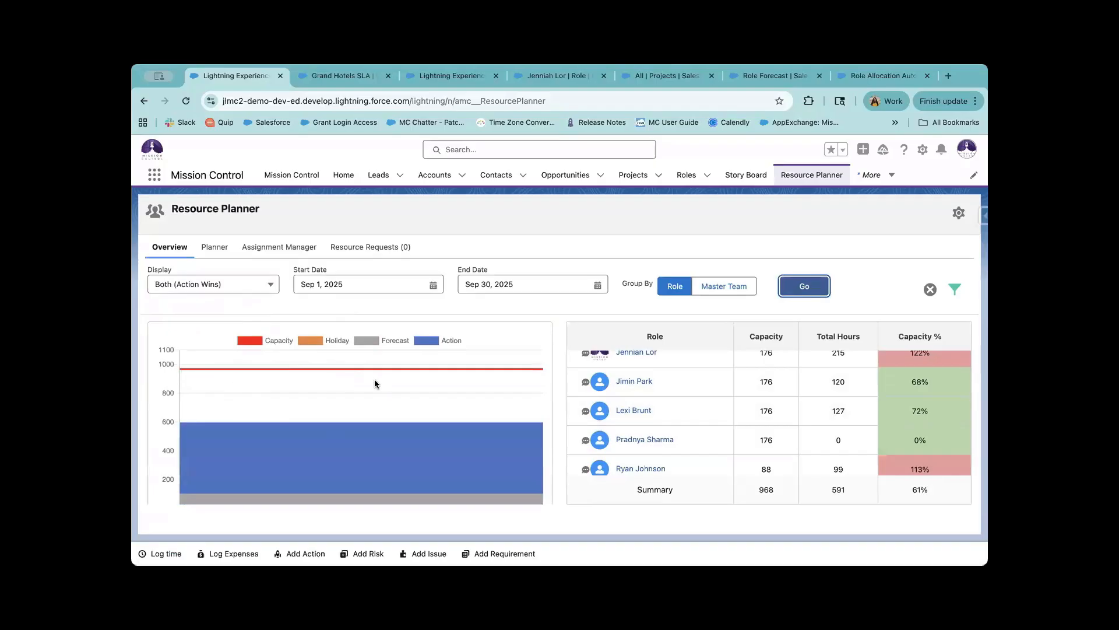
pyautogui.scroll(-2, 709, 445)
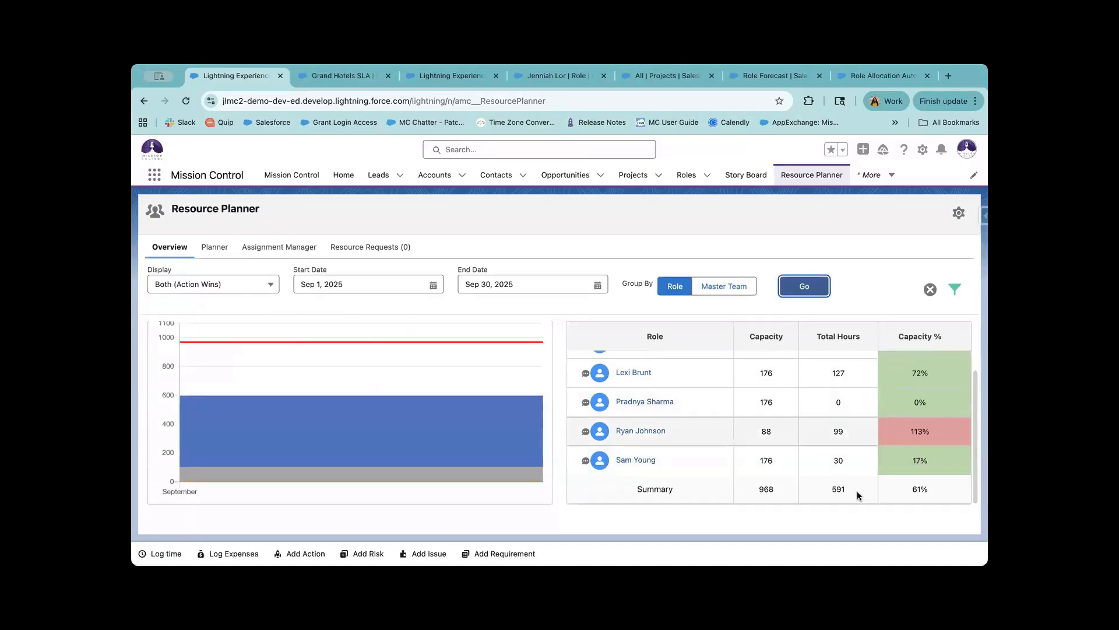
pyautogui.moveTo(772, 490); pyautogui.dragTo(750, 487)
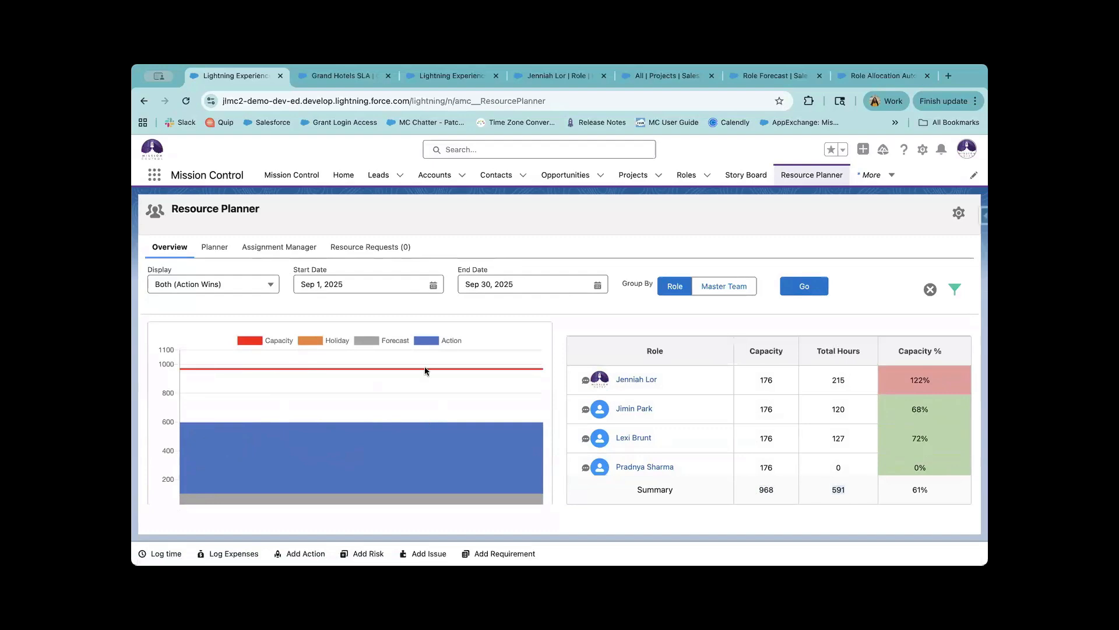
pyautogui.click(447, 343)
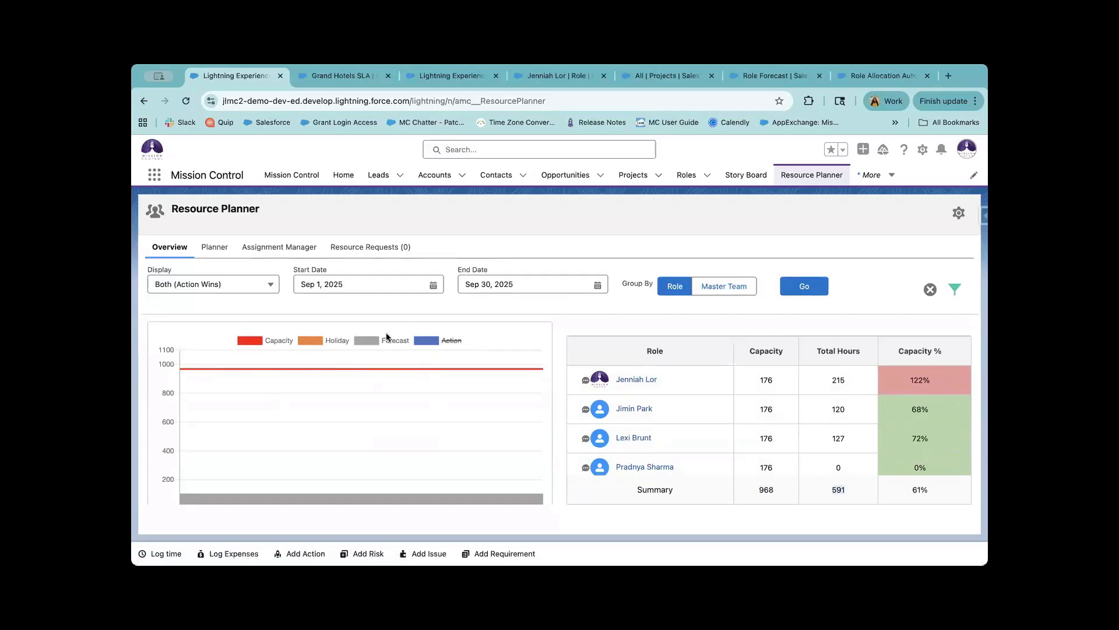
pyautogui.click(265, 341)
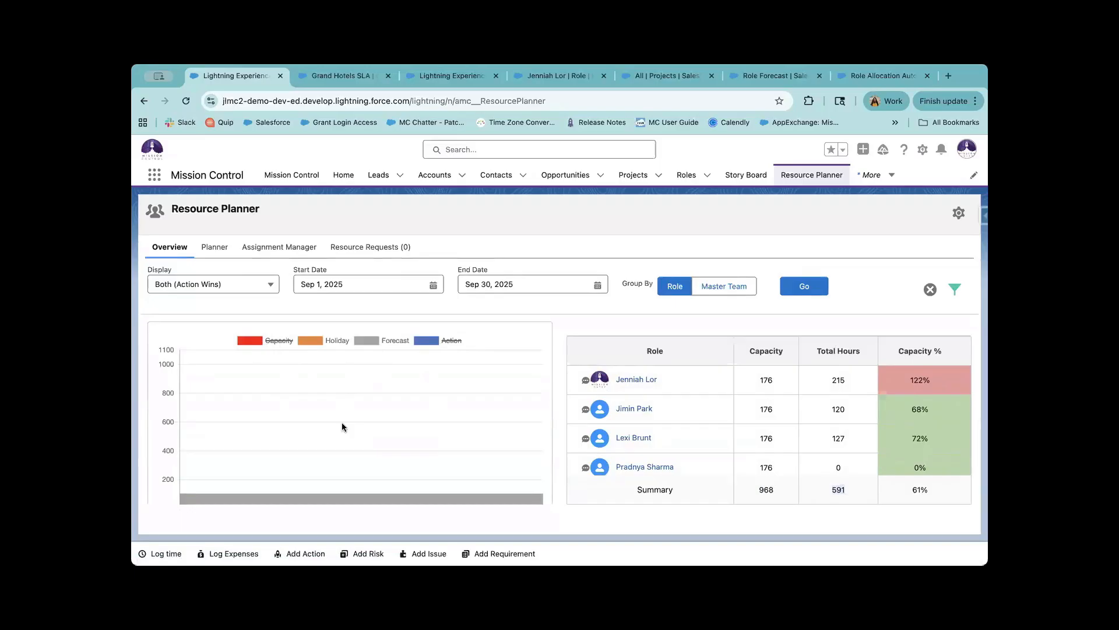
pyautogui.scroll(-1, 342, 423)
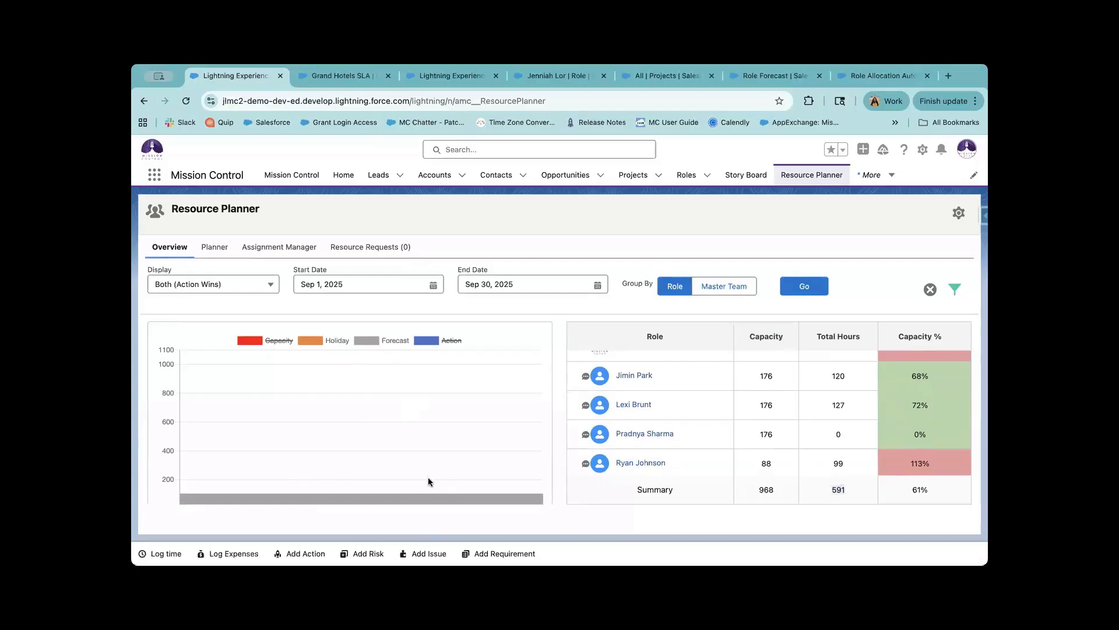
pyautogui.click(336, 340)
pyautogui.click(449, 339)
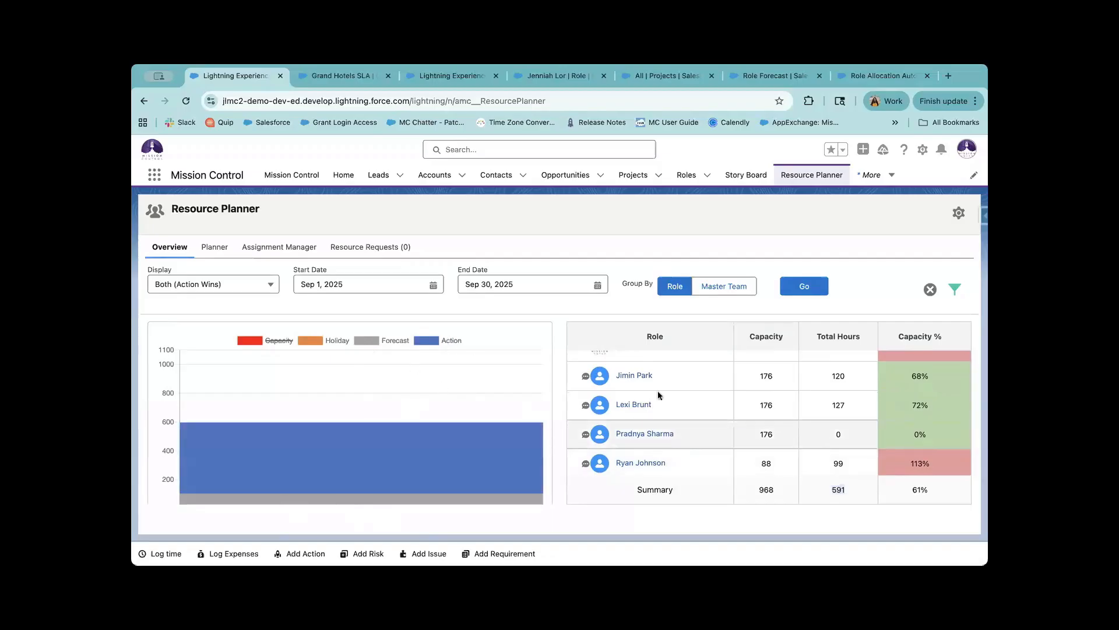
pyautogui.click(269, 340)
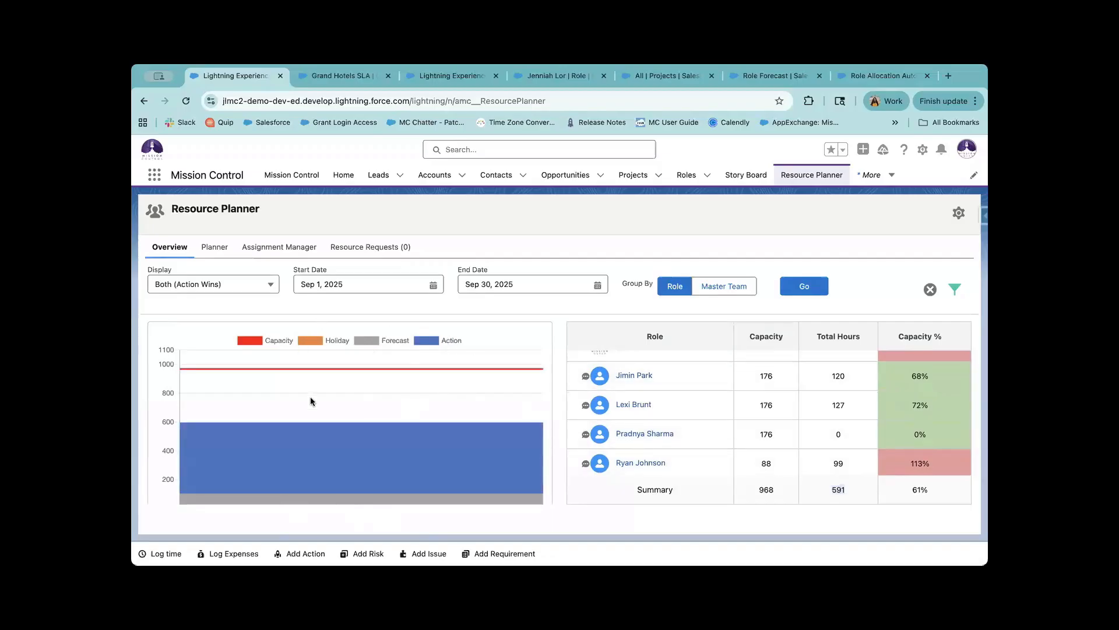
pyautogui.scroll(-1, 311, 401)
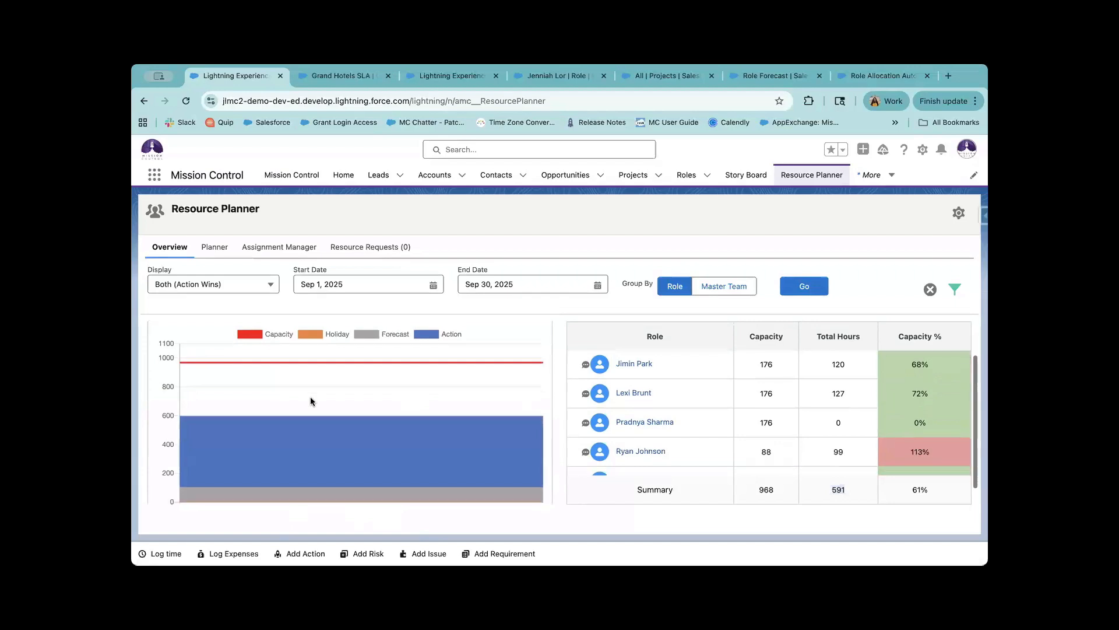
pyautogui.scroll(1, 310, 401)
pyautogui.scroll(-2, 310, 401)
pyautogui.scroll(2, 310, 401)
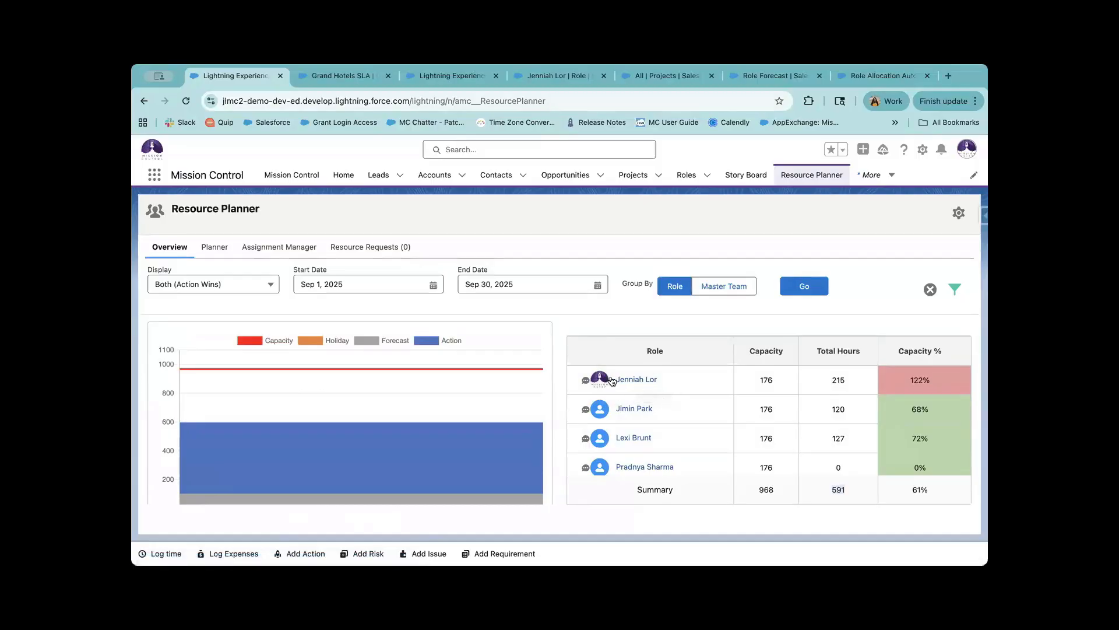
pyautogui.click(525, 77)
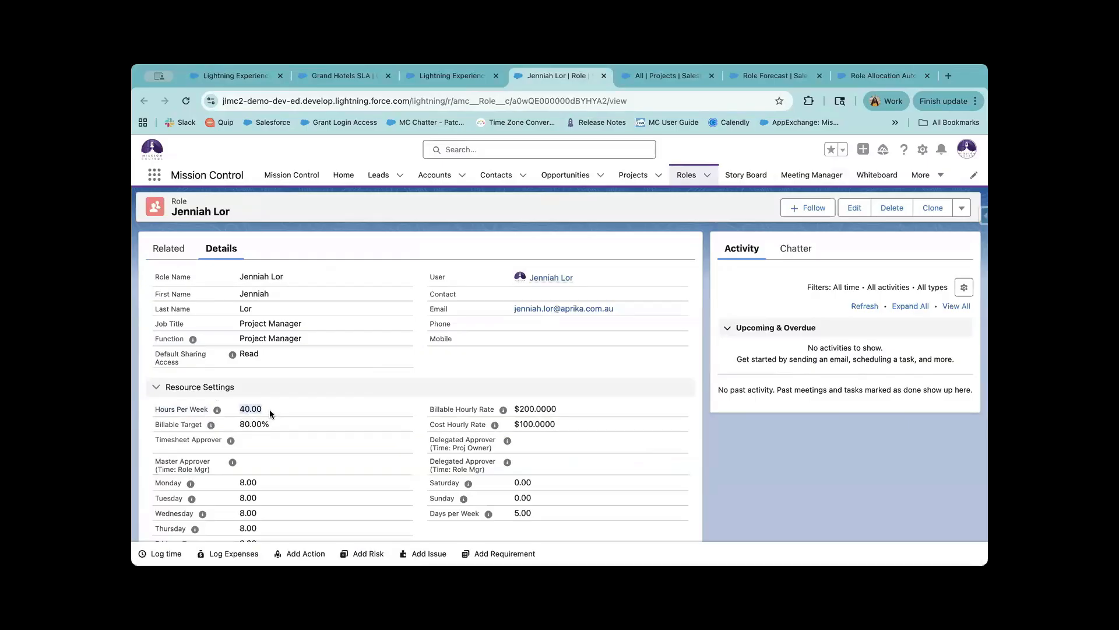
pyautogui.moveTo(269, 406); pyautogui.dragTo(163, 406)
pyautogui.click(292, 465)
pyautogui.scroll(-2, 274, 472)
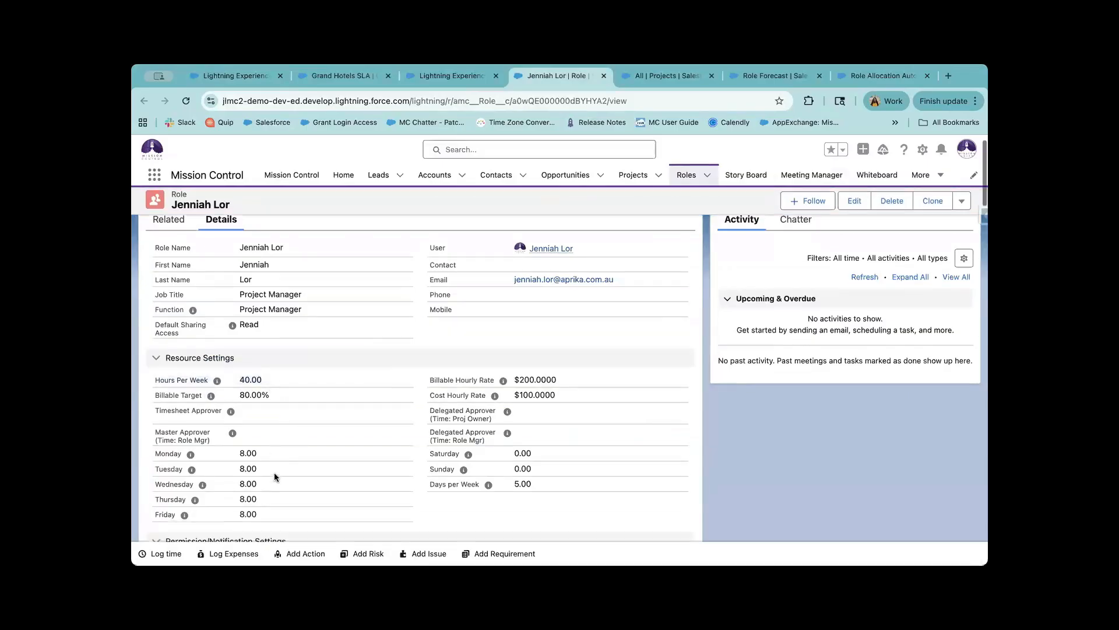
pyautogui.moveTo(269, 497); pyautogui.dragTo(217, 424)
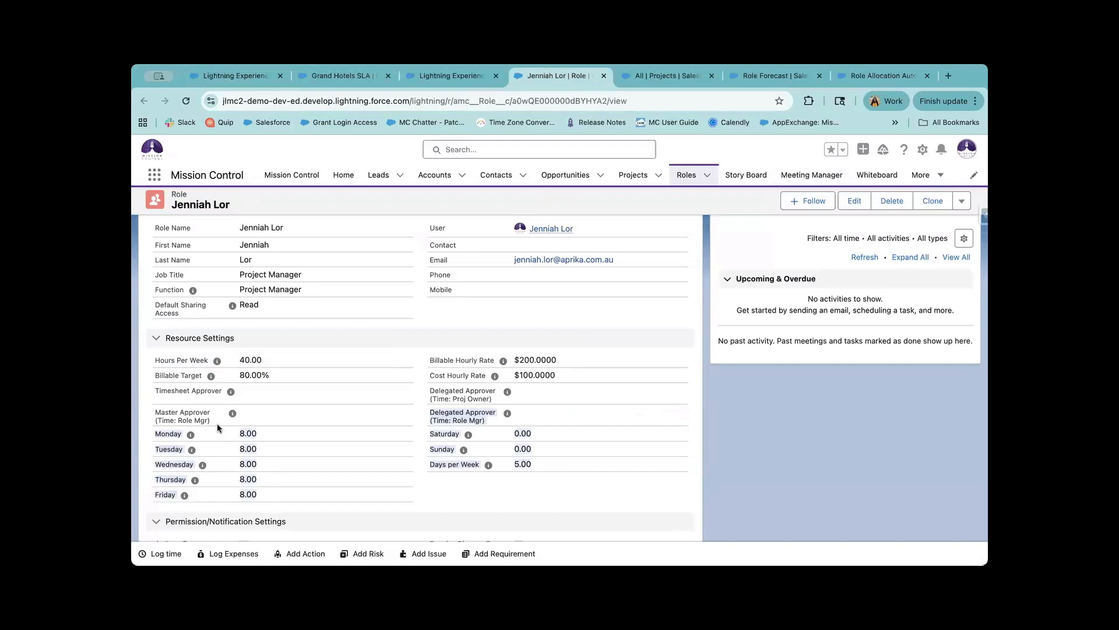
pyautogui.click(261, 462)
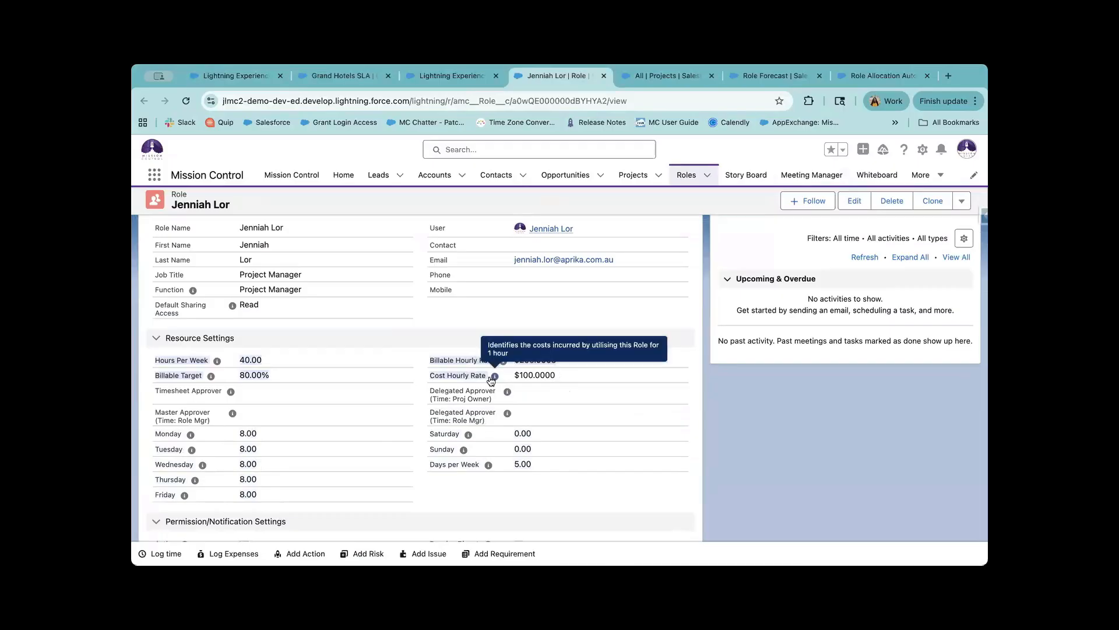
pyautogui.scroll(1, 418, 404)
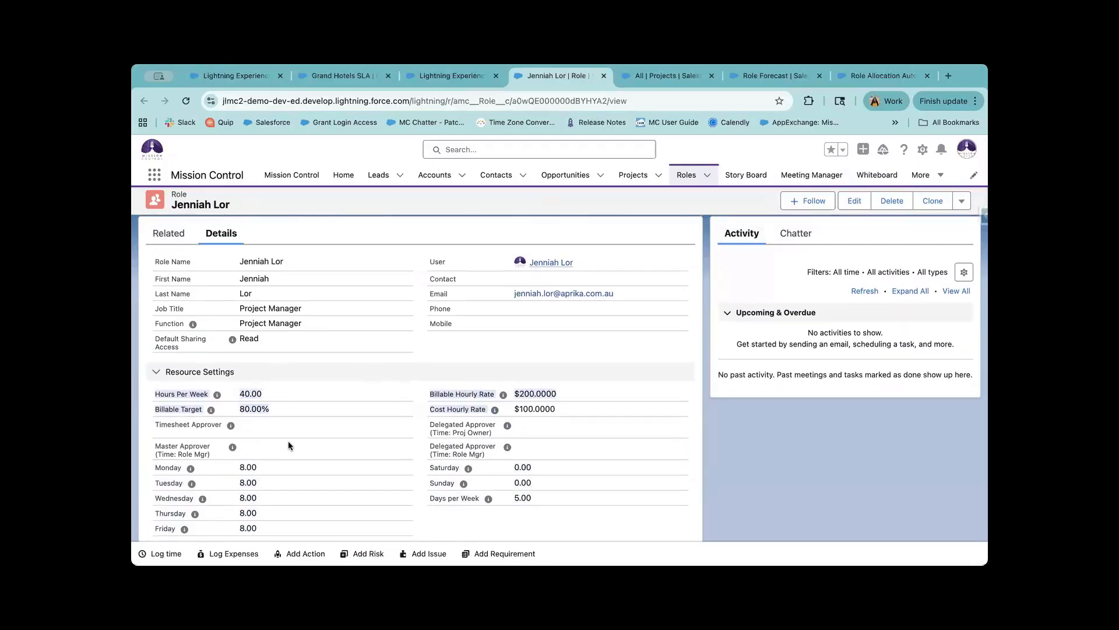
pyautogui.scroll(-2, 305, 447)
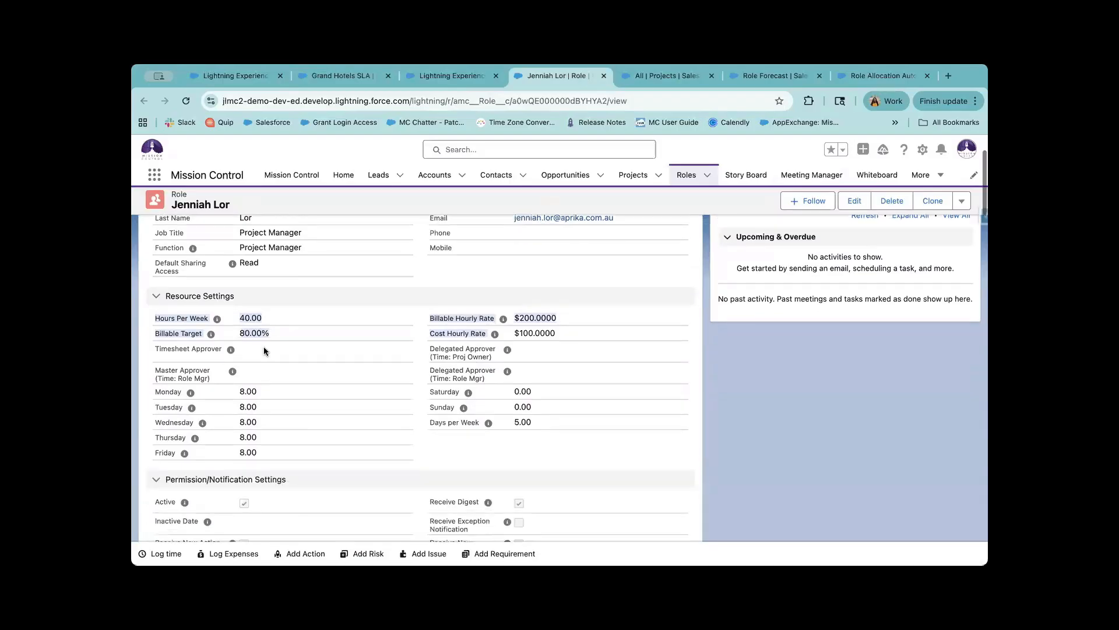
pyautogui.scroll(3, 266, 353)
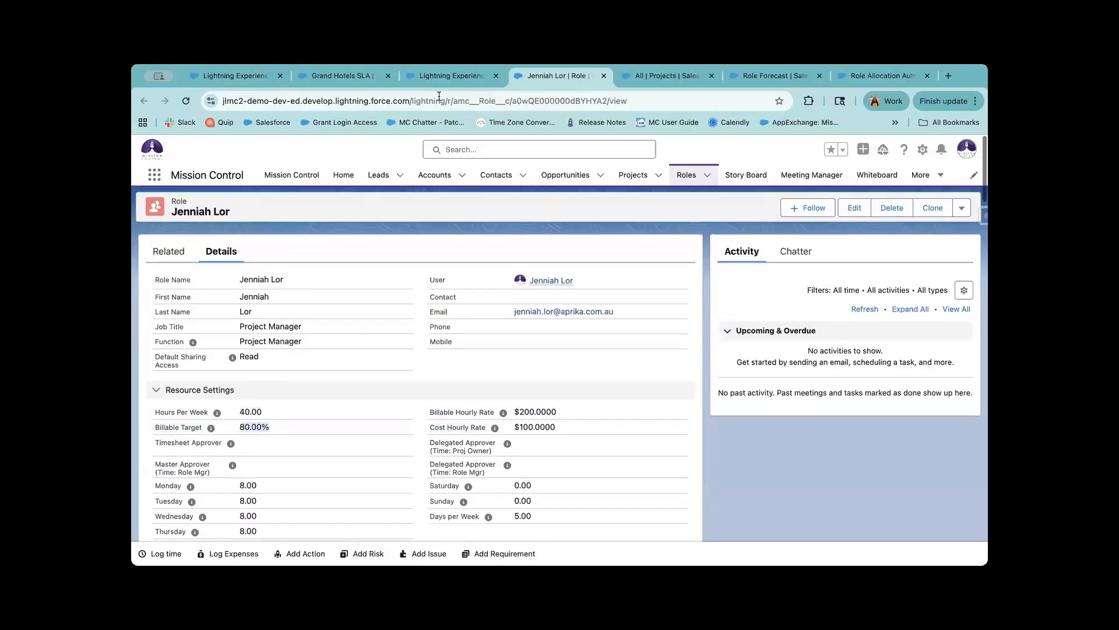
pyautogui.click(248, 73)
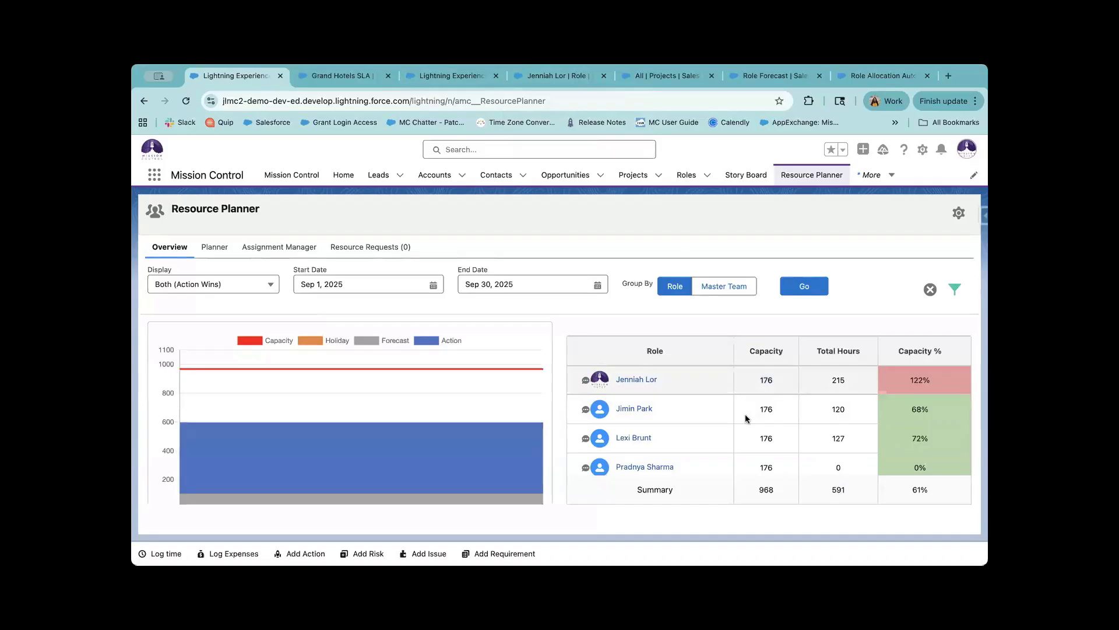
pyautogui.scroll(-3, 773, 436)
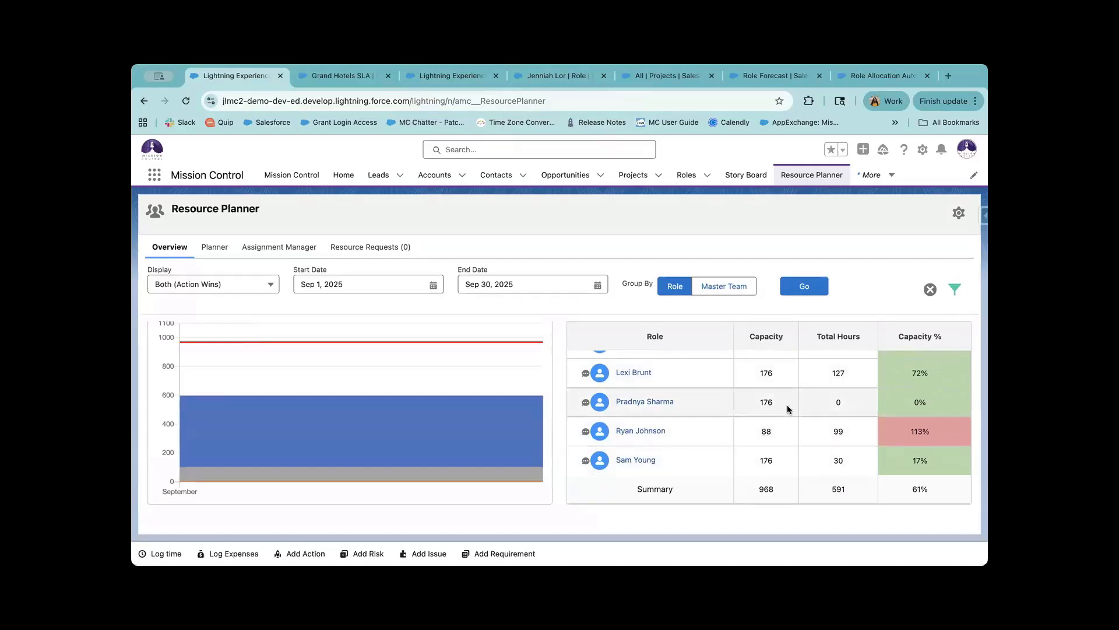
pyautogui.scroll(2, 786, 408)
pyautogui.click(510, 284)
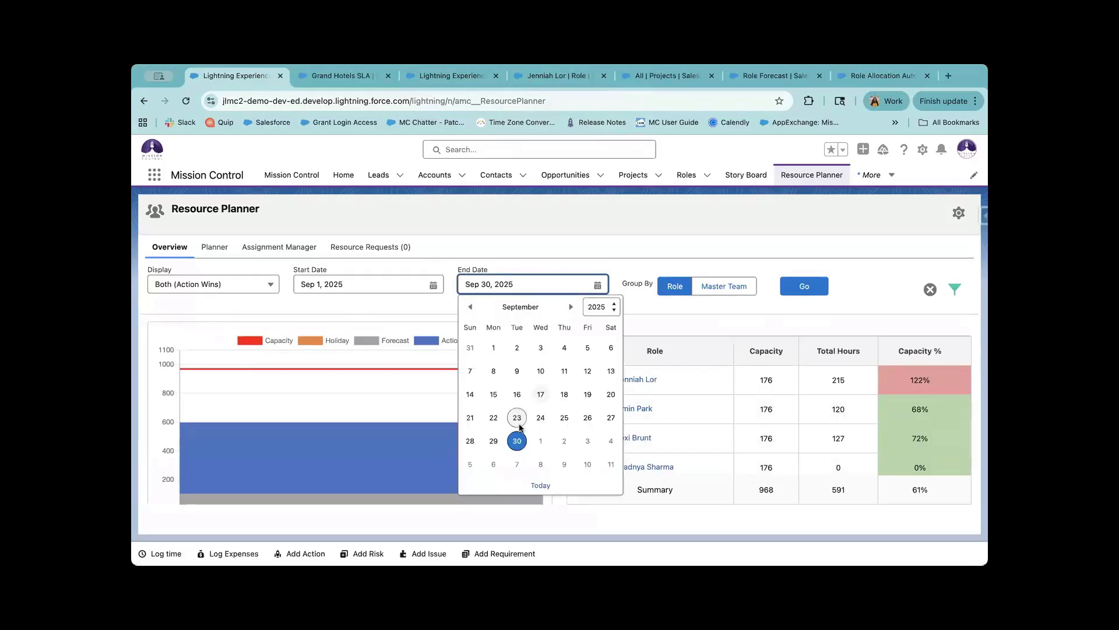
pyautogui.click(493, 417)
pyautogui.click(598, 285)
pyautogui.click(588, 417)
pyautogui.click(373, 284)
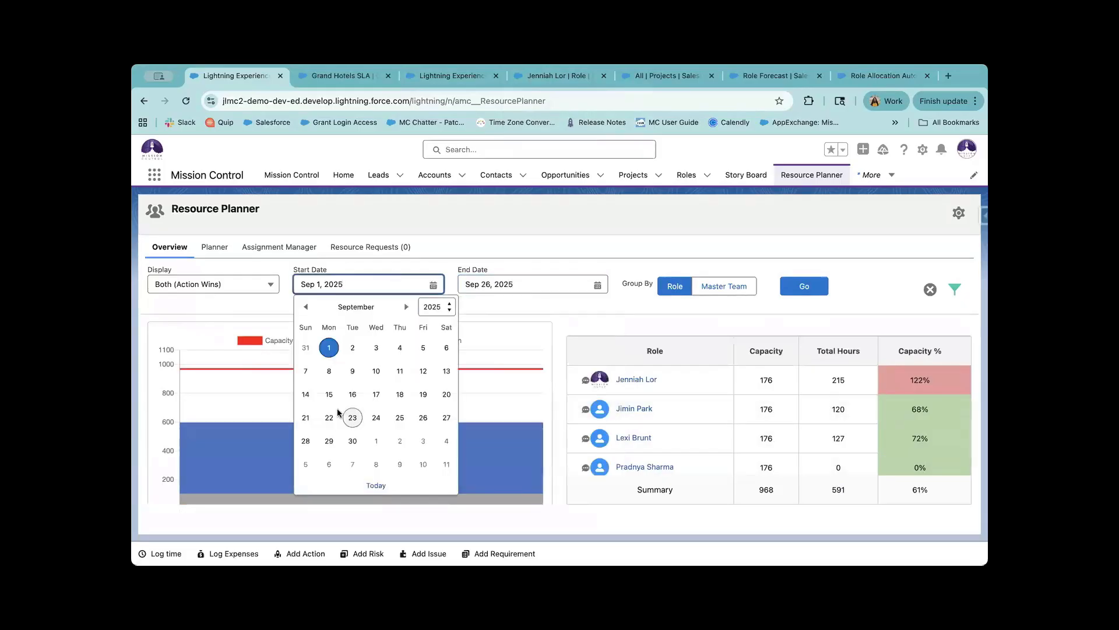
pyautogui.click(328, 417)
pyautogui.click(810, 286)
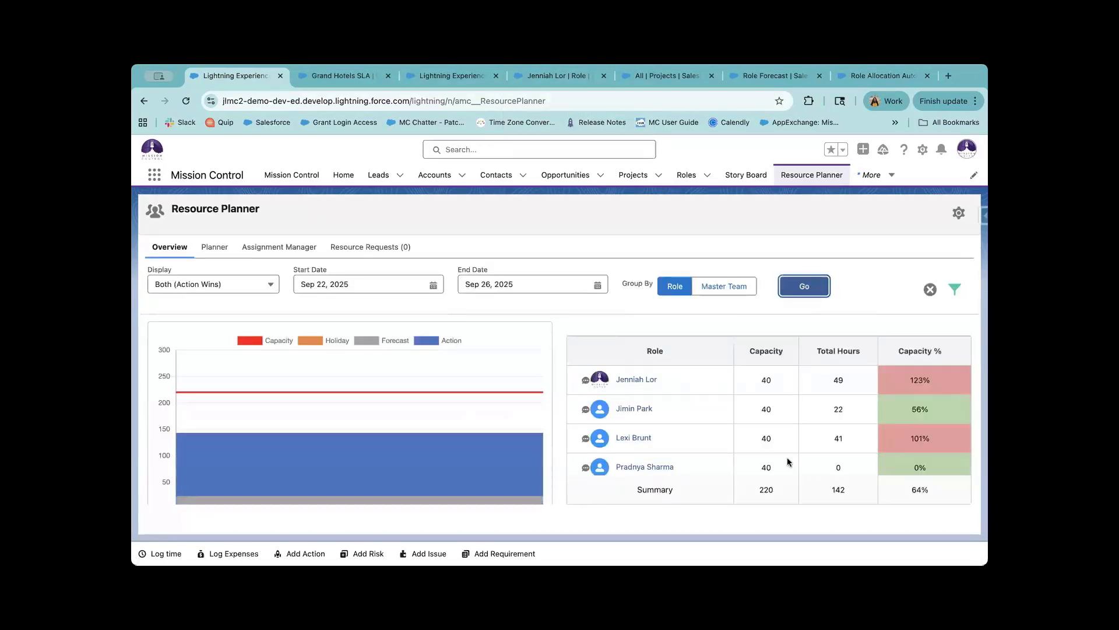
pyautogui.scroll(-3, 787, 456)
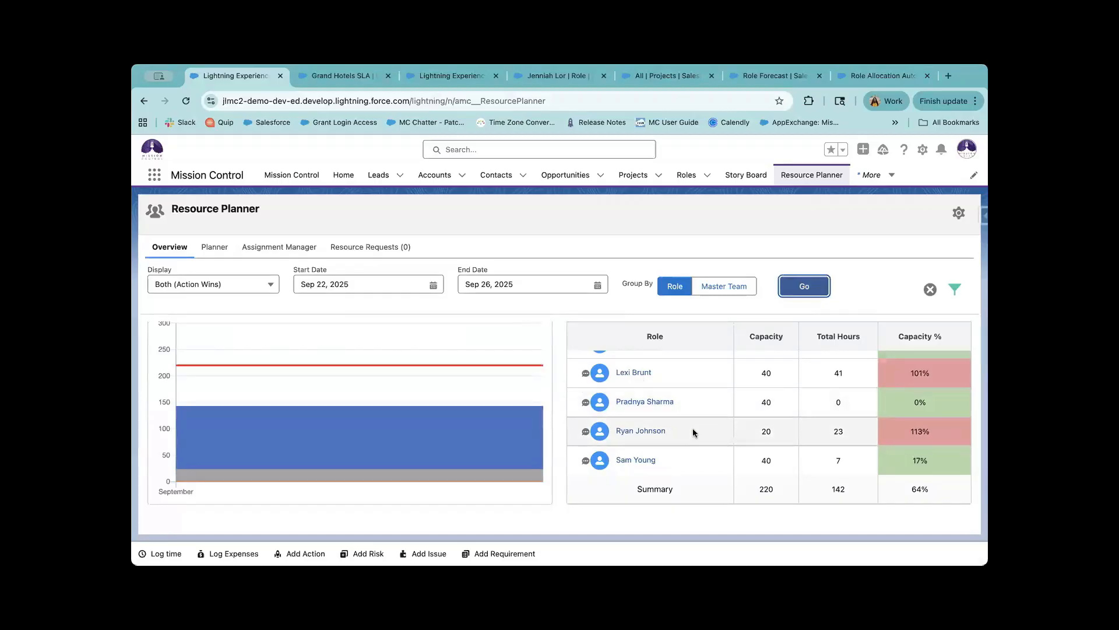
pyautogui.click(737, 430)
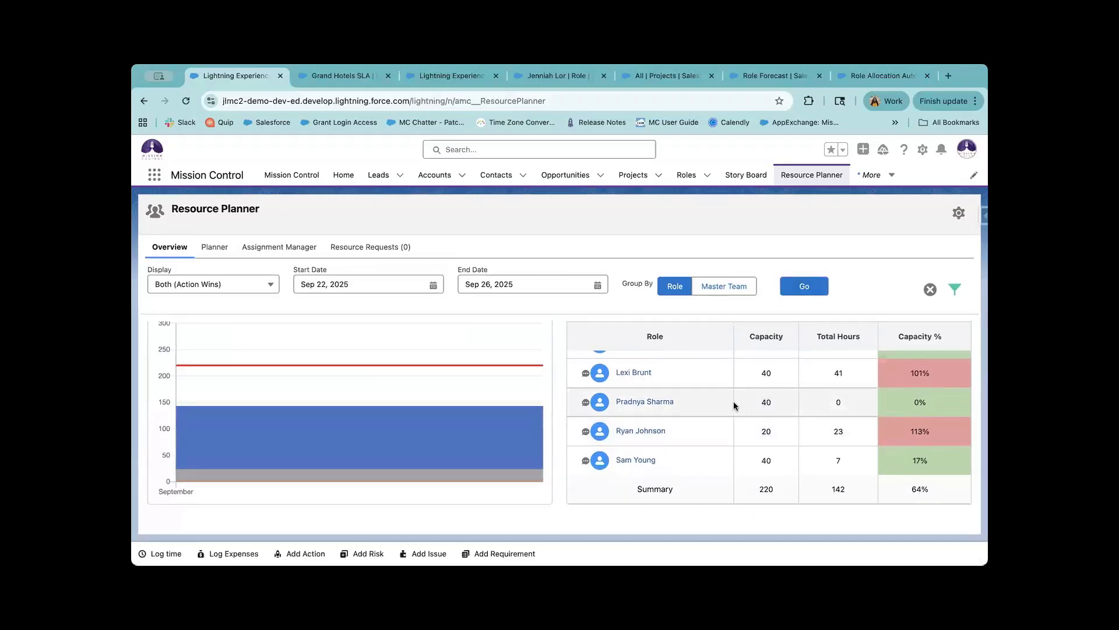
pyautogui.scroll(1, 738, 401)
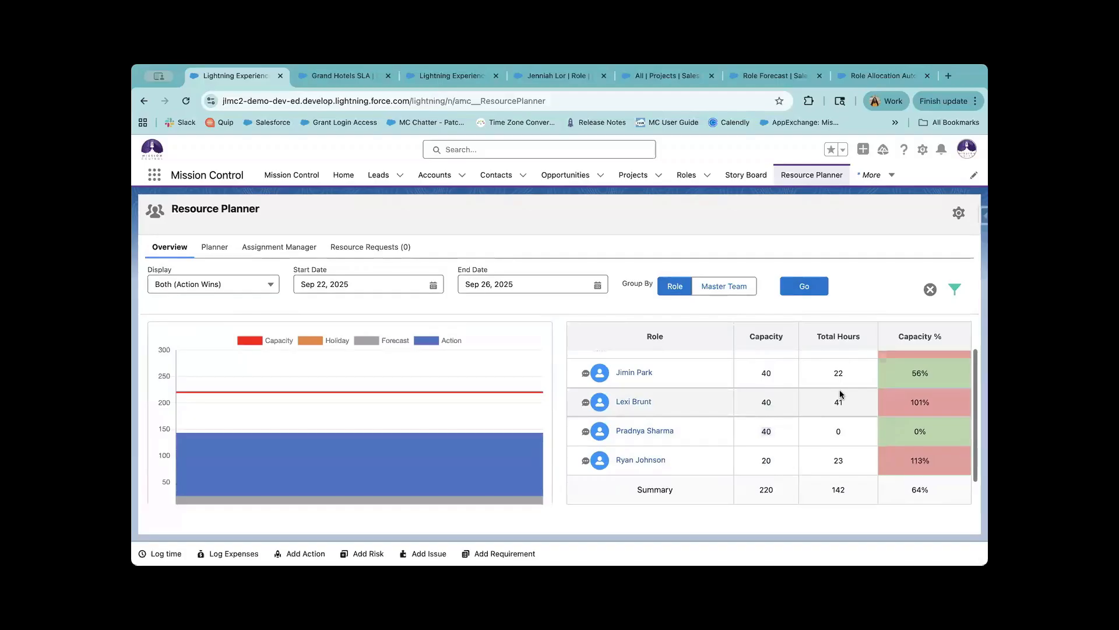
pyautogui.scroll(1, 835, 378)
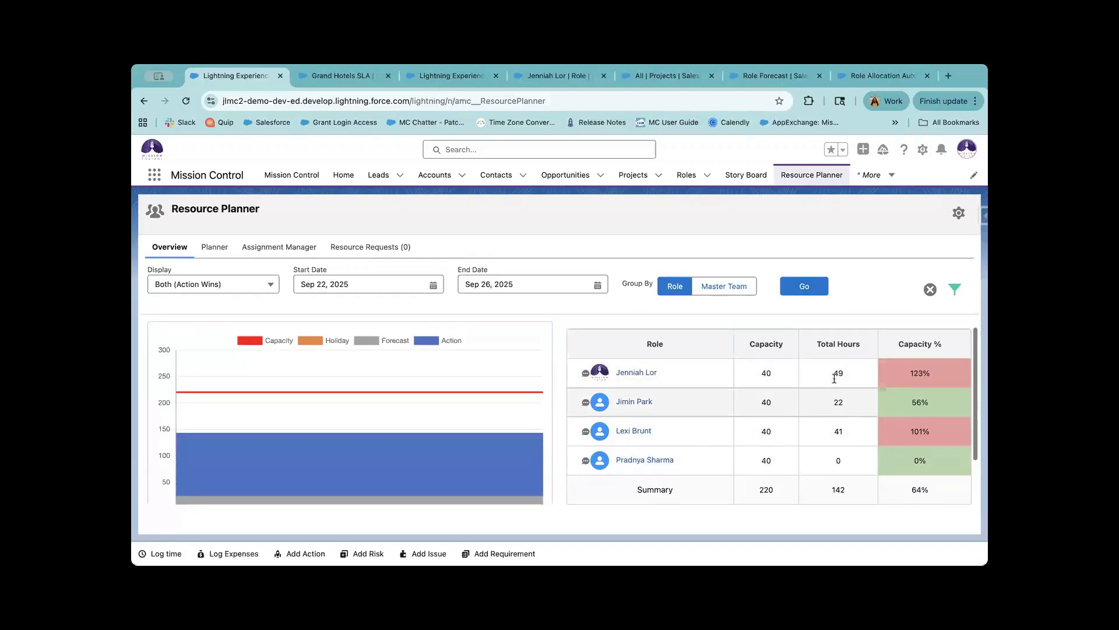
pyautogui.scroll(1, 835, 379)
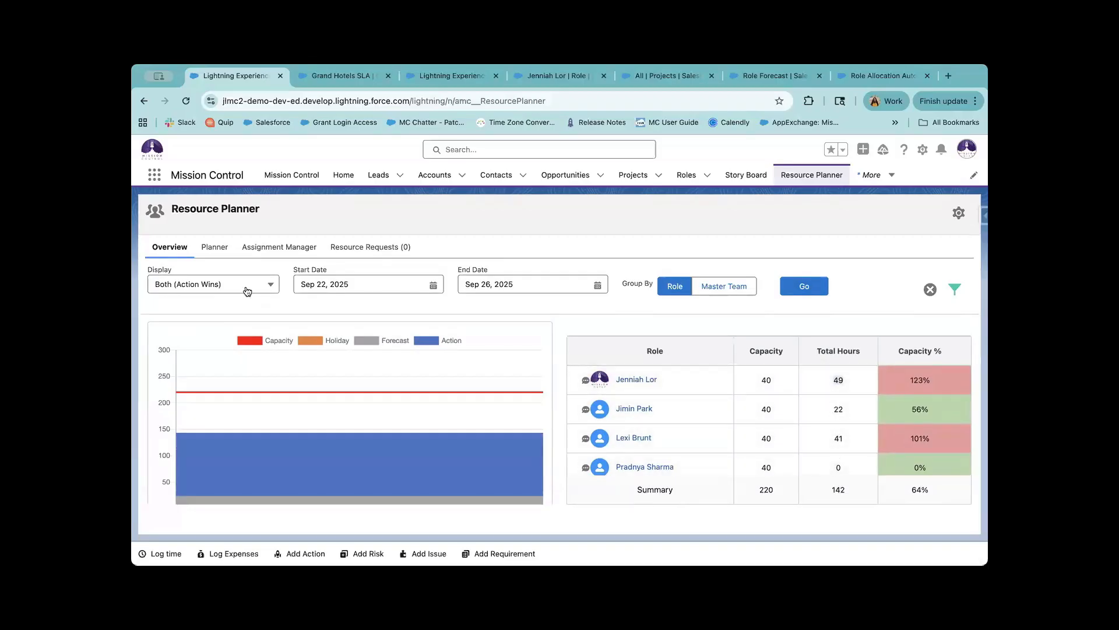
pyautogui.click(247, 291)
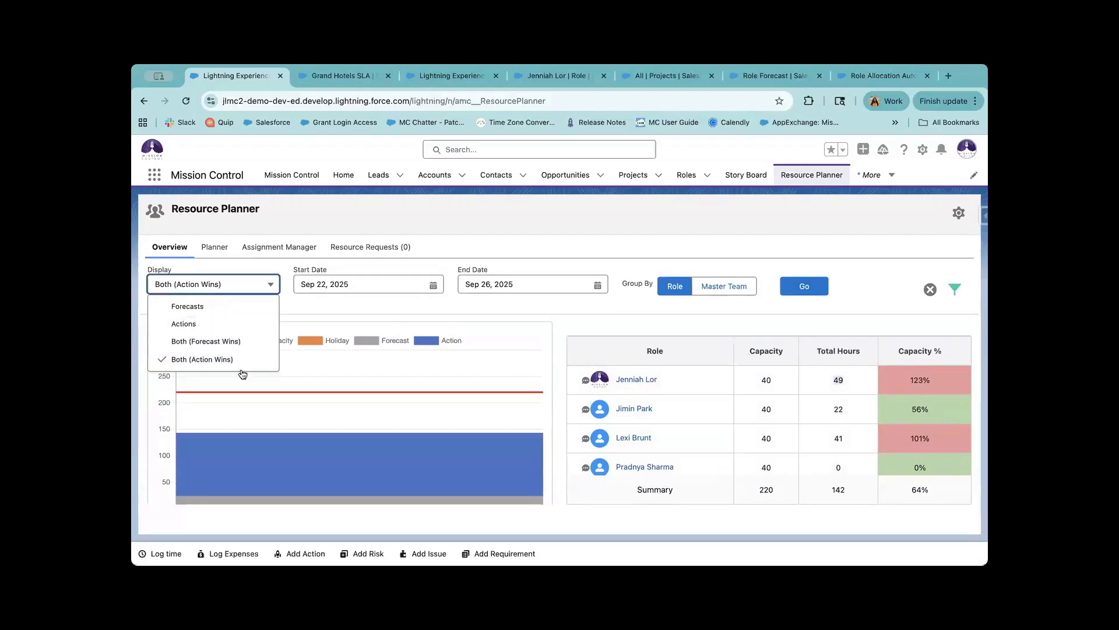
pyautogui.click(816, 393)
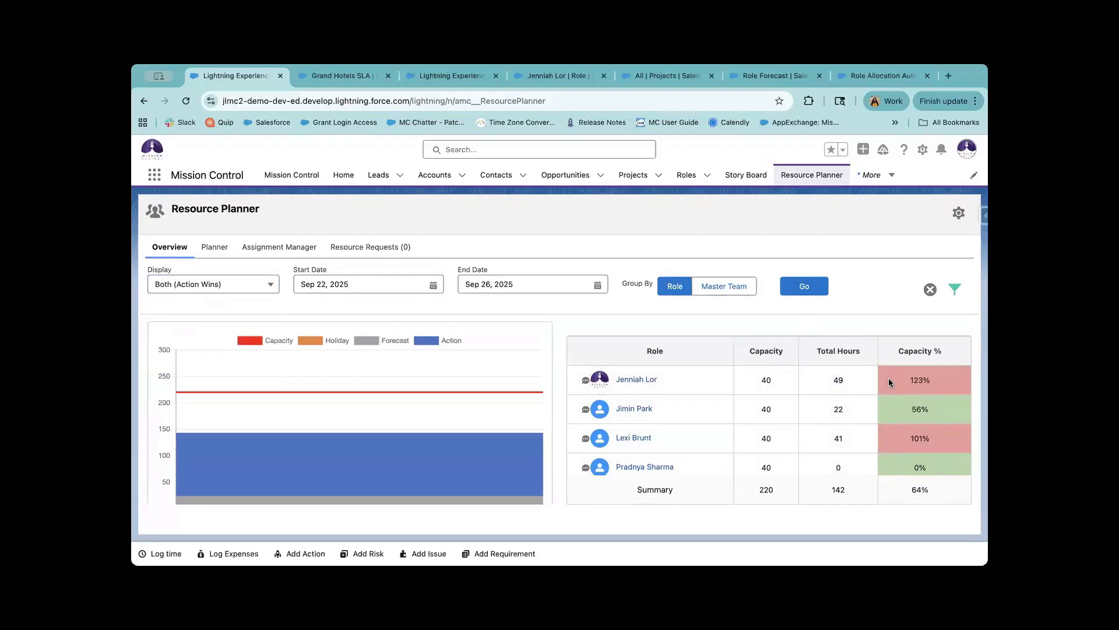
pyautogui.moveTo(936, 379); pyautogui.dragTo(882, 377)
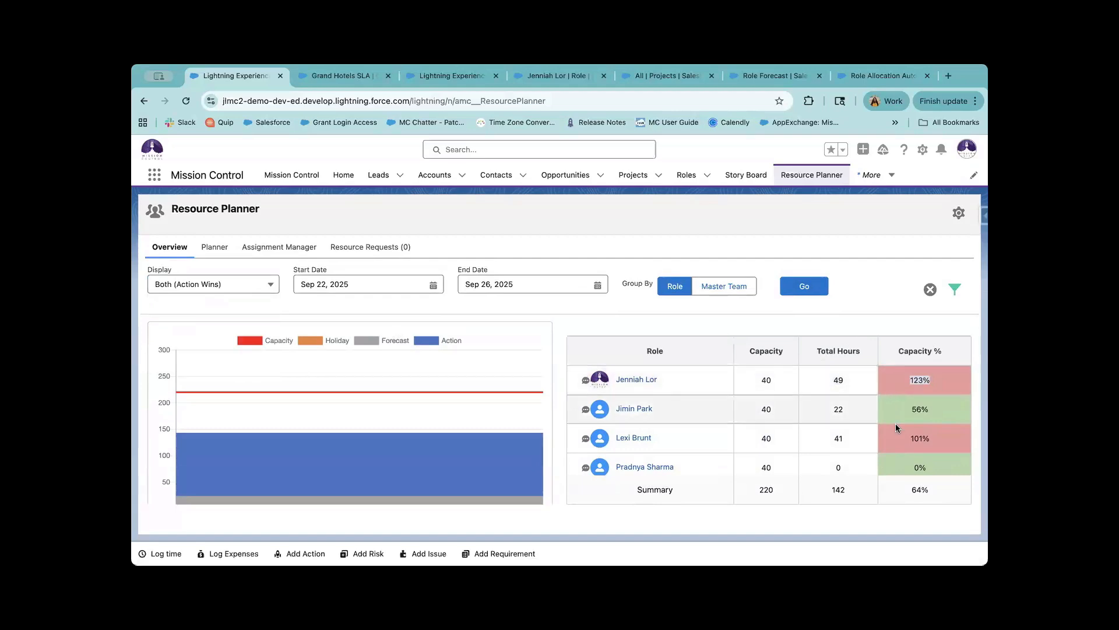
pyautogui.moveTo(934, 410); pyautogui.dragTo(899, 408)
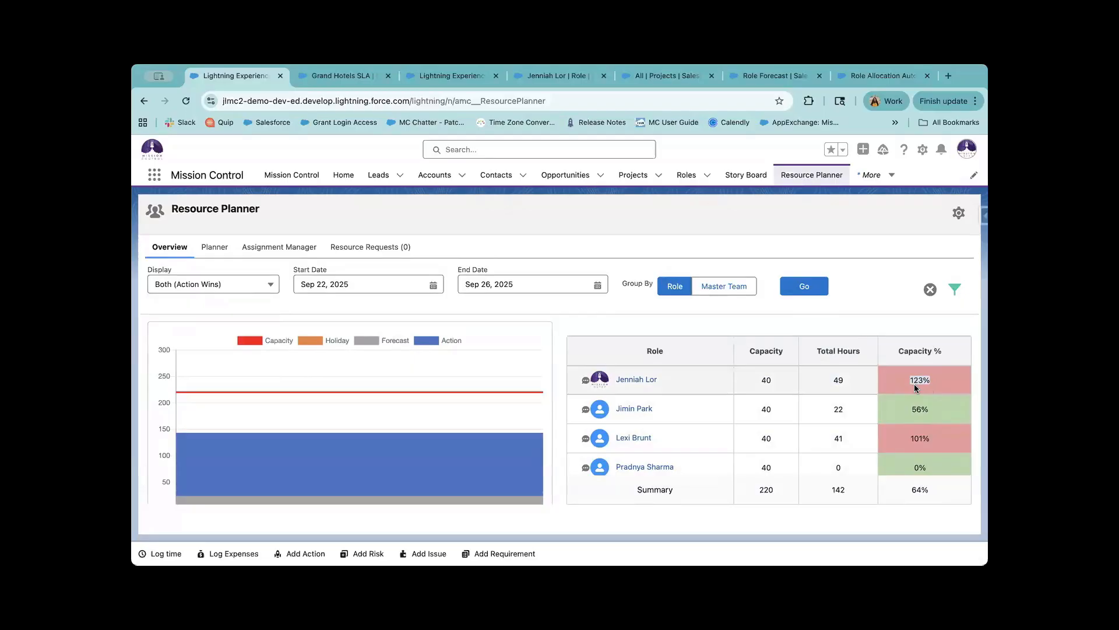
# In Resource Planner settings, untick Include Events, keeping the 90% green and Greater Than red breakpoints.
pyautogui.click(957, 214)
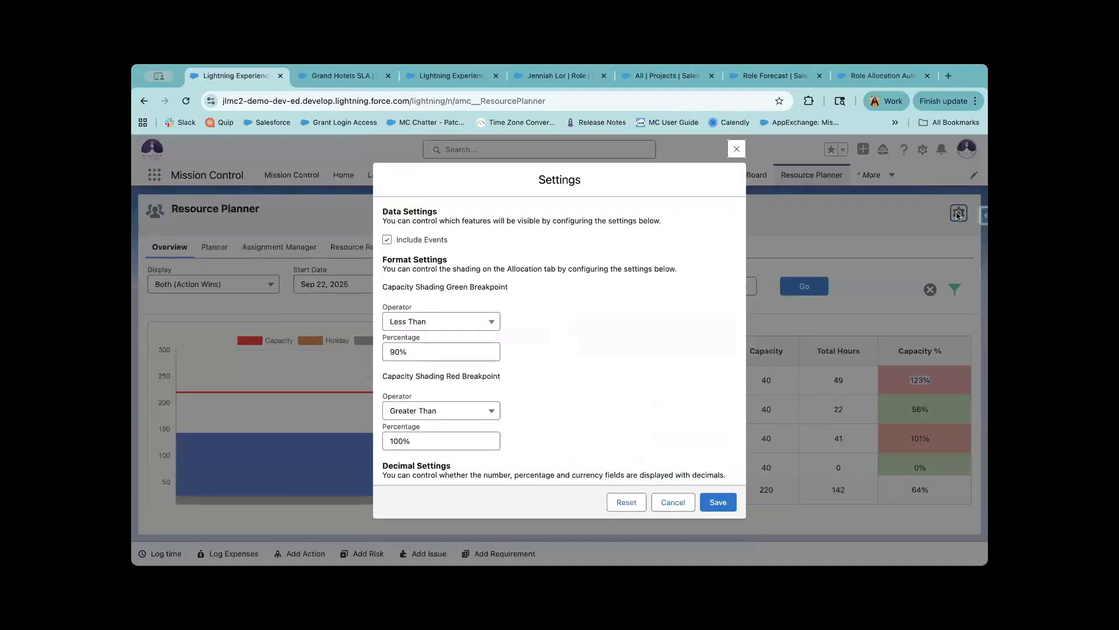
pyautogui.click(386, 240)
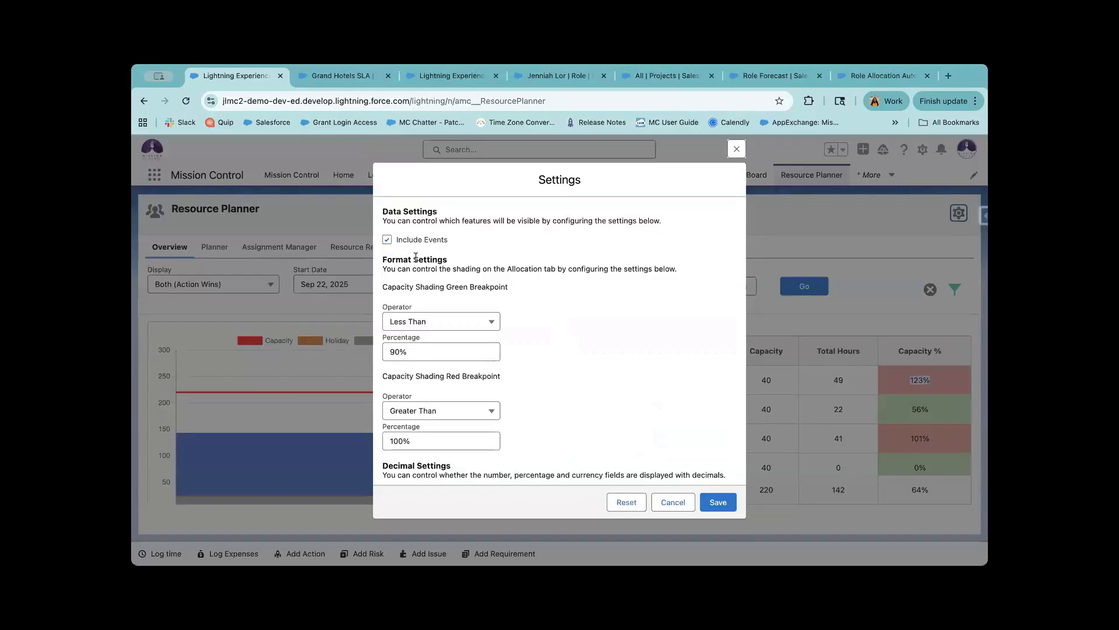
pyautogui.scroll(-2, 434, 340)
pyautogui.scroll(-2, 434, 337)
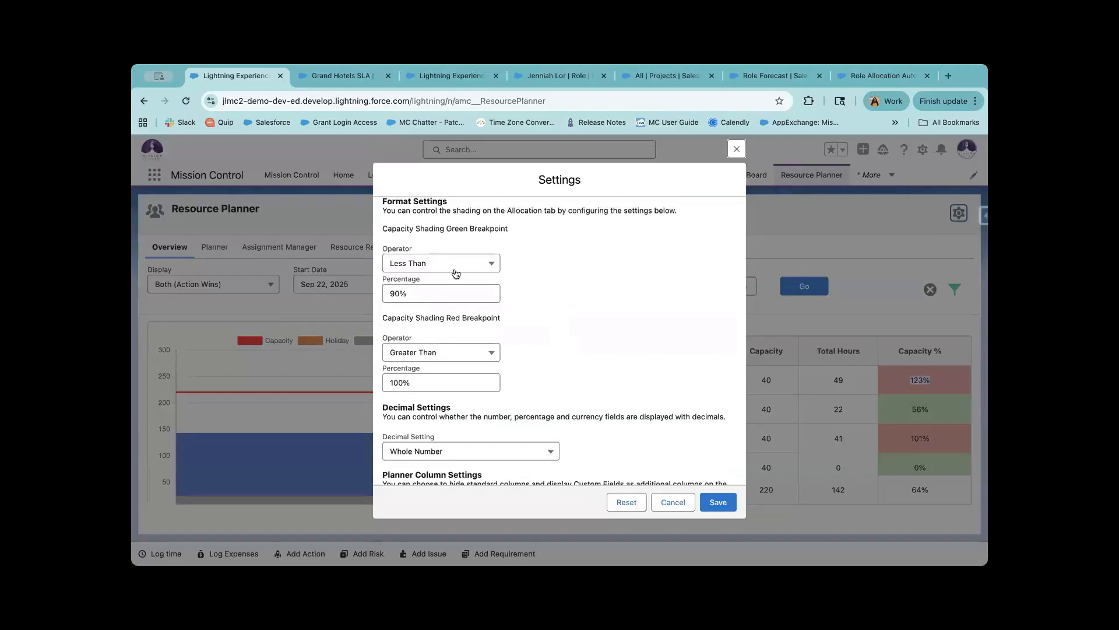
pyautogui.moveTo(447, 228); pyautogui.dragTo(506, 227)
pyautogui.click(489, 291)
pyautogui.click(556, 303)
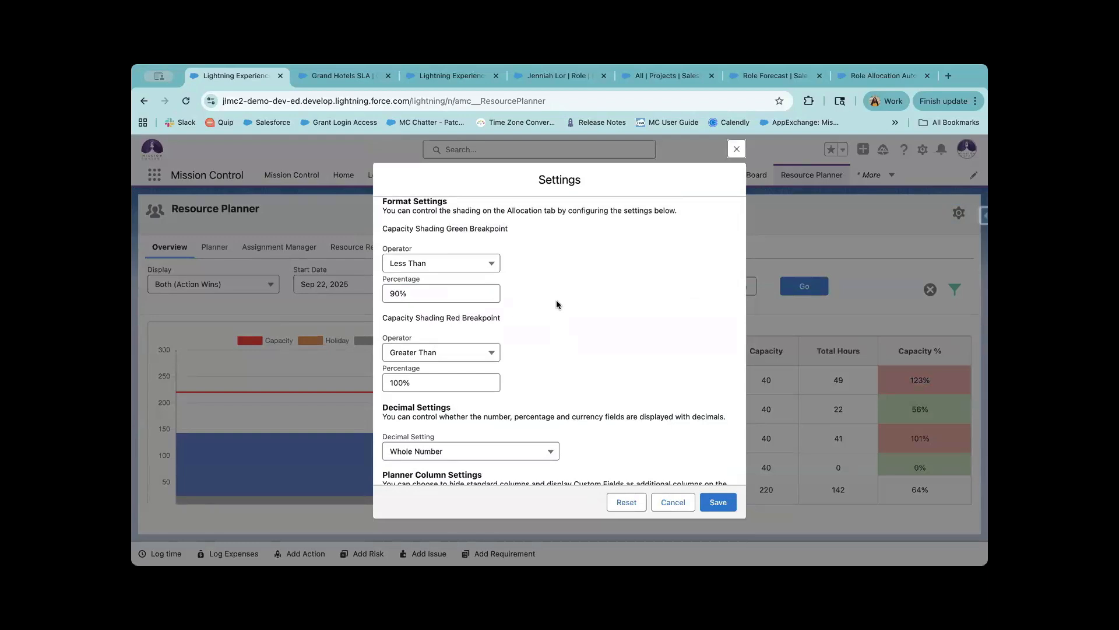
pyautogui.click(491, 352)
pyautogui.click(530, 350)
# Change the decimal setting from Whole Number to 2 Decimals and save the settings.
pyautogui.scroll(-1, 519, 394)
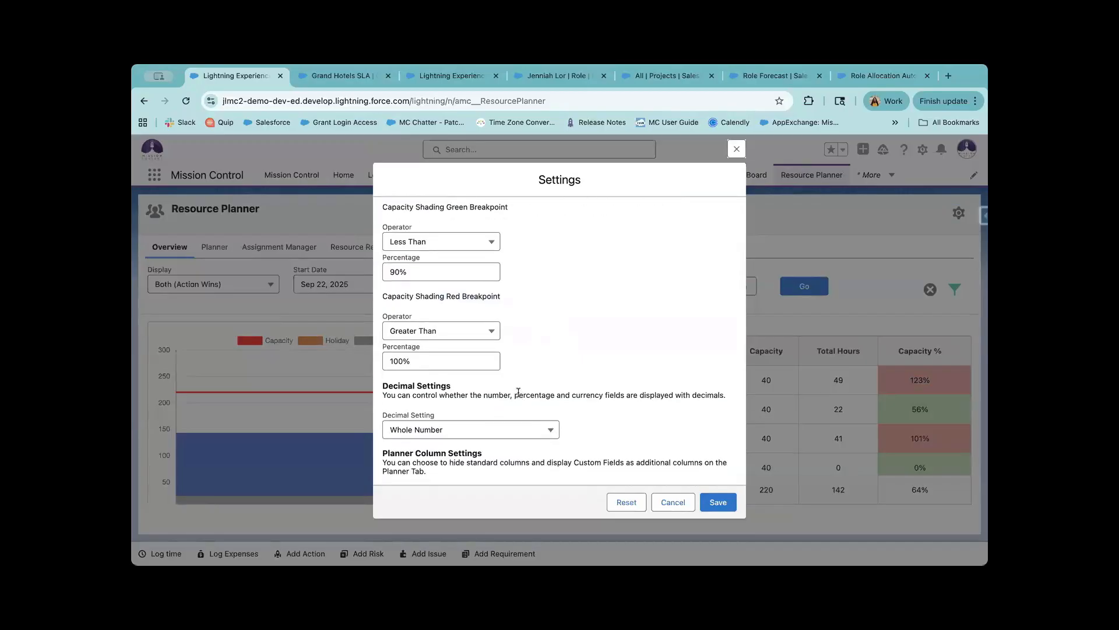
pyautogui.scroll(-2, 518, 392)
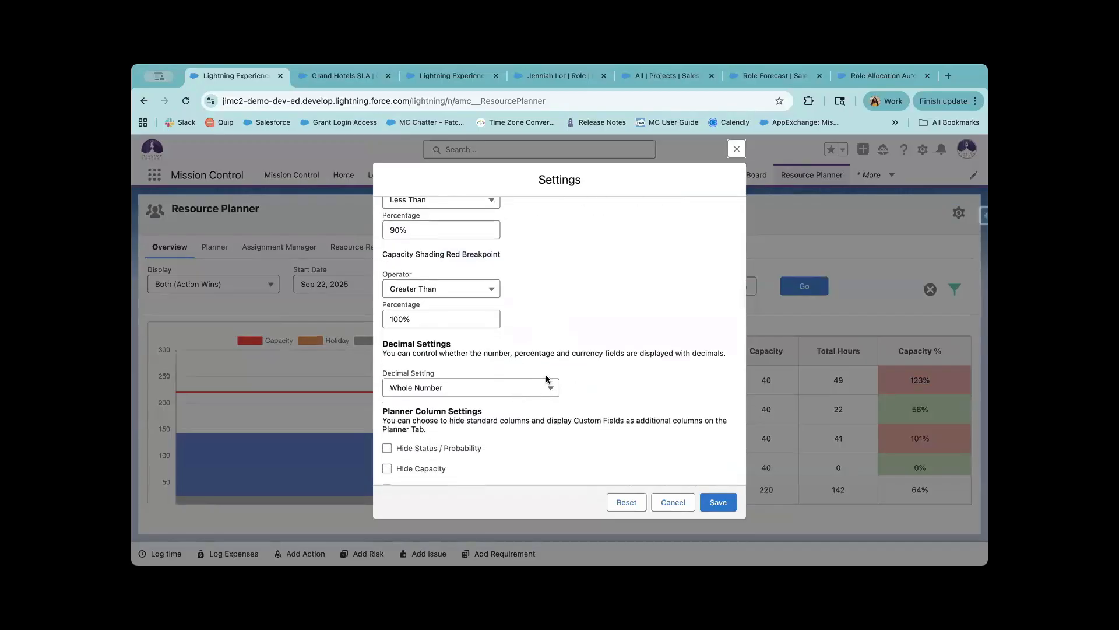
pyautogui.scroll(-3, 443, 386)
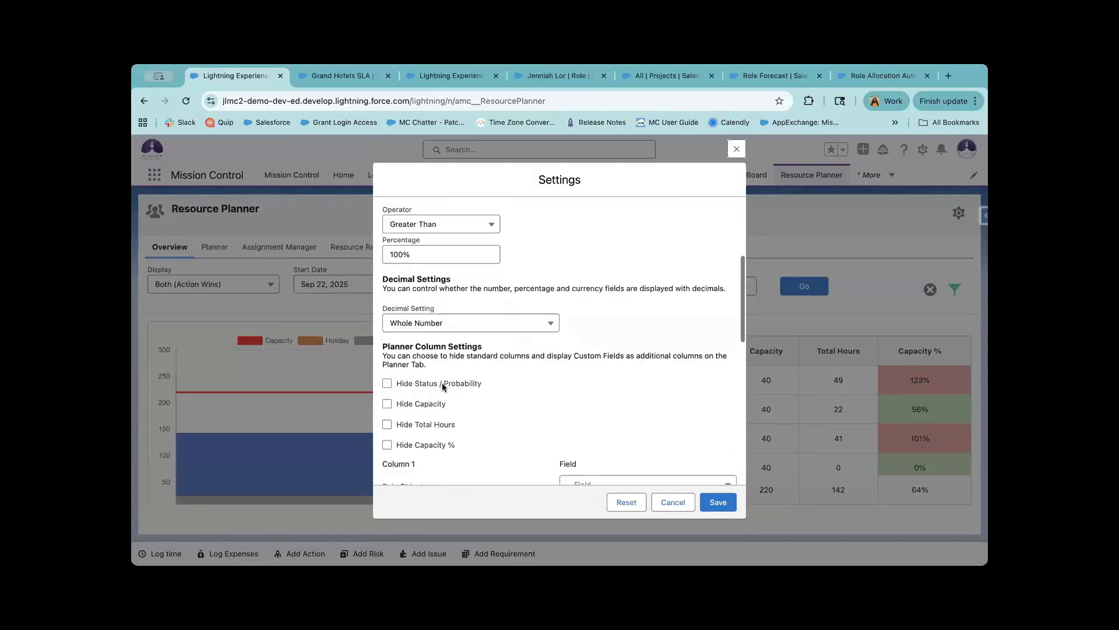
pyautogui.click(493, 321)
pyautogui.click(480, 337)
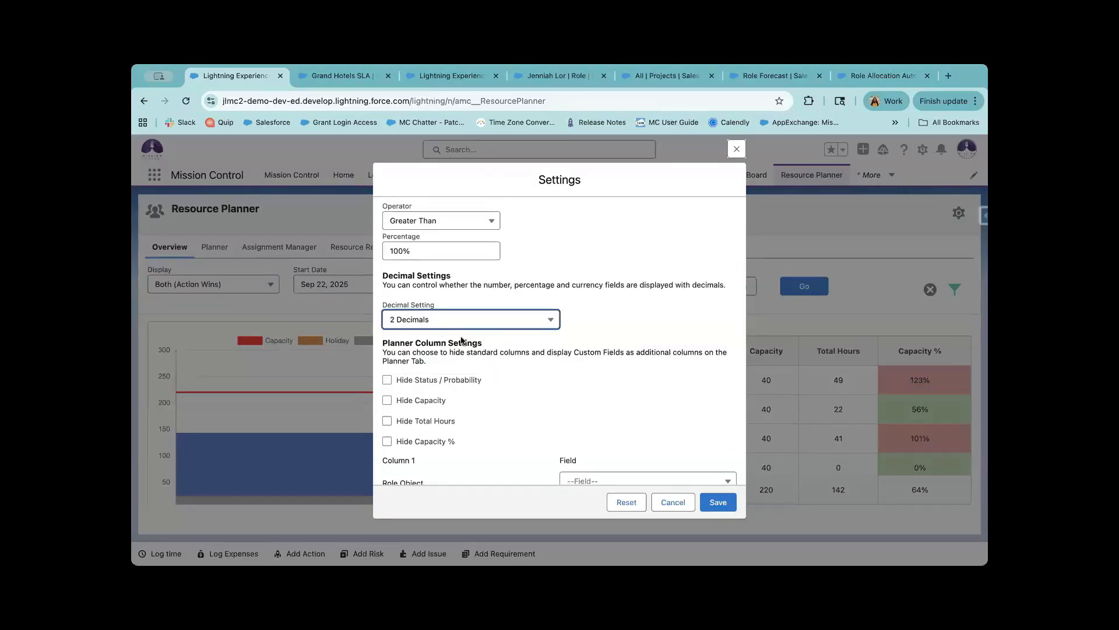
pyautogui.click(530, 376)
pyautogui.scroll(-3, 588, 408)
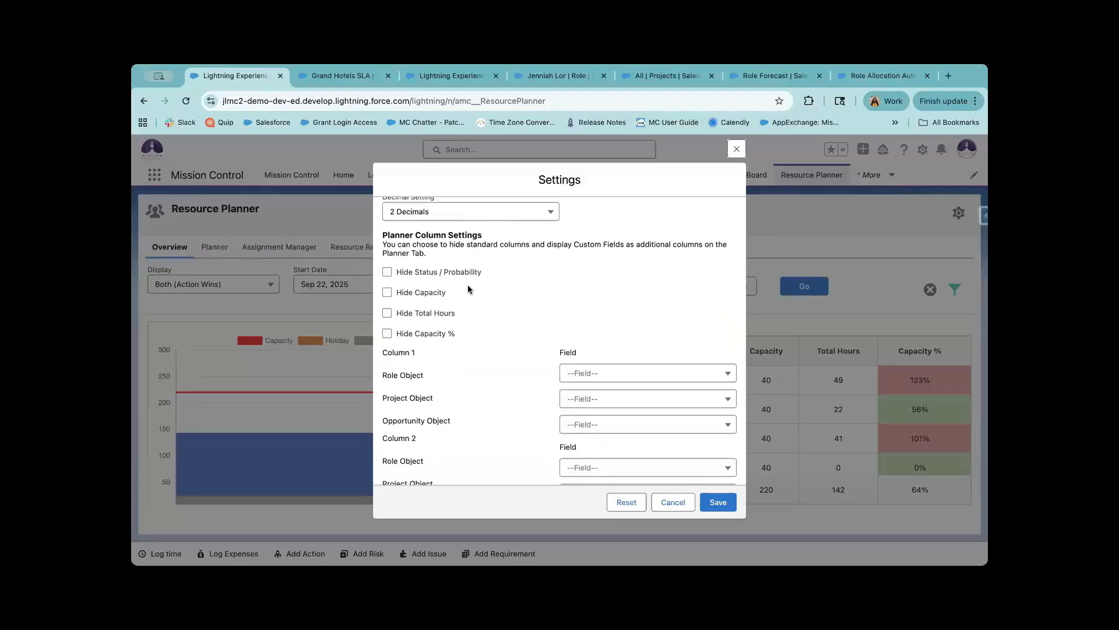
pyautogui.scroll(-10, 474, 360)
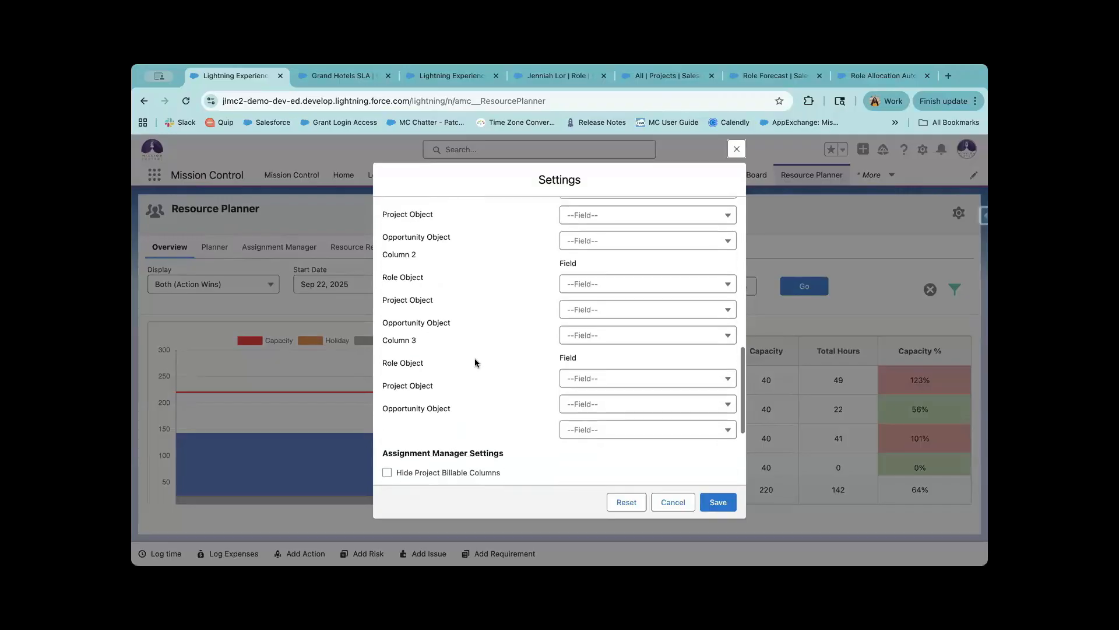
pyautogui.click(719, 503)
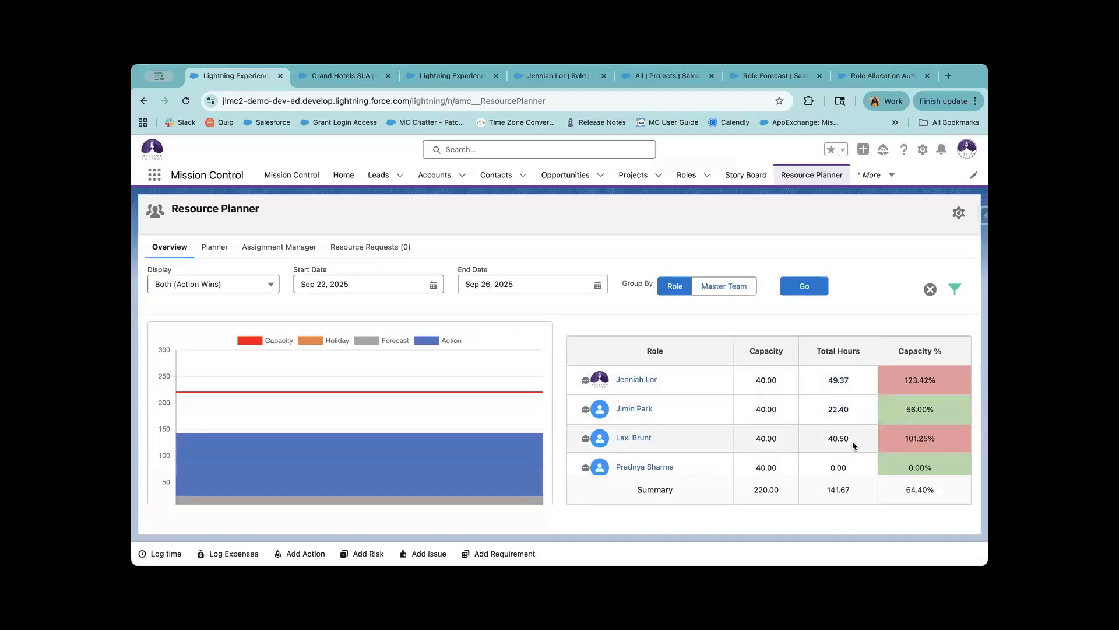
# Review the two-decimal Overview figures, then switch to the Planner grid of daily role hours.
pyautogui.scroll(-1, 933, 411)
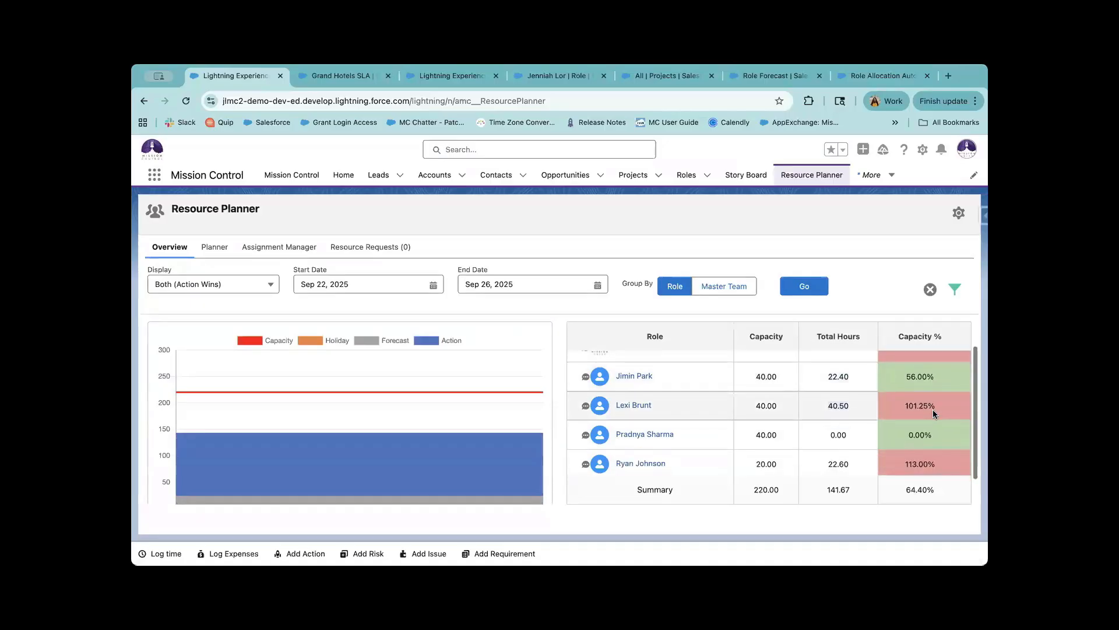
pyautogui.scroll(2, 917, 380)
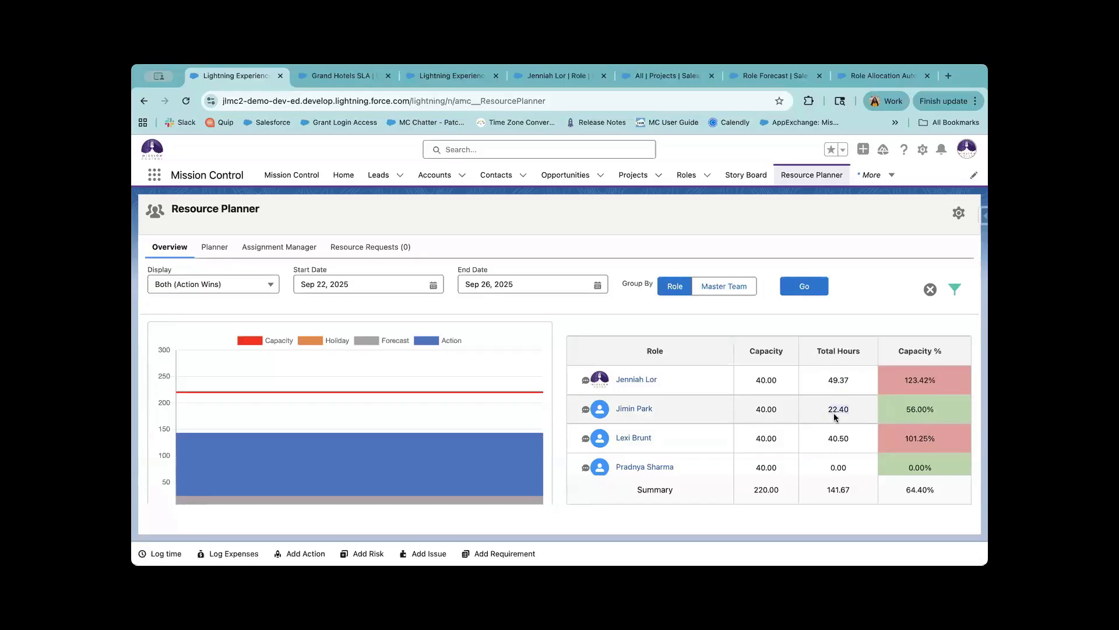
pyautogui.scroll(-3, 825, 451)
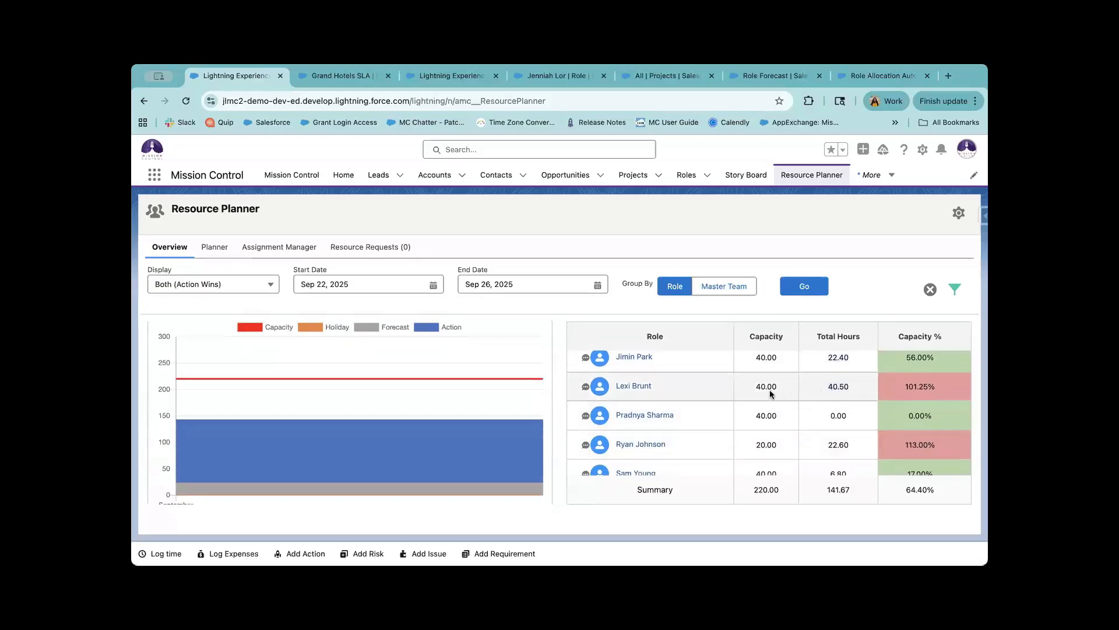
pyautogui.scroll(-1, 834, 434)
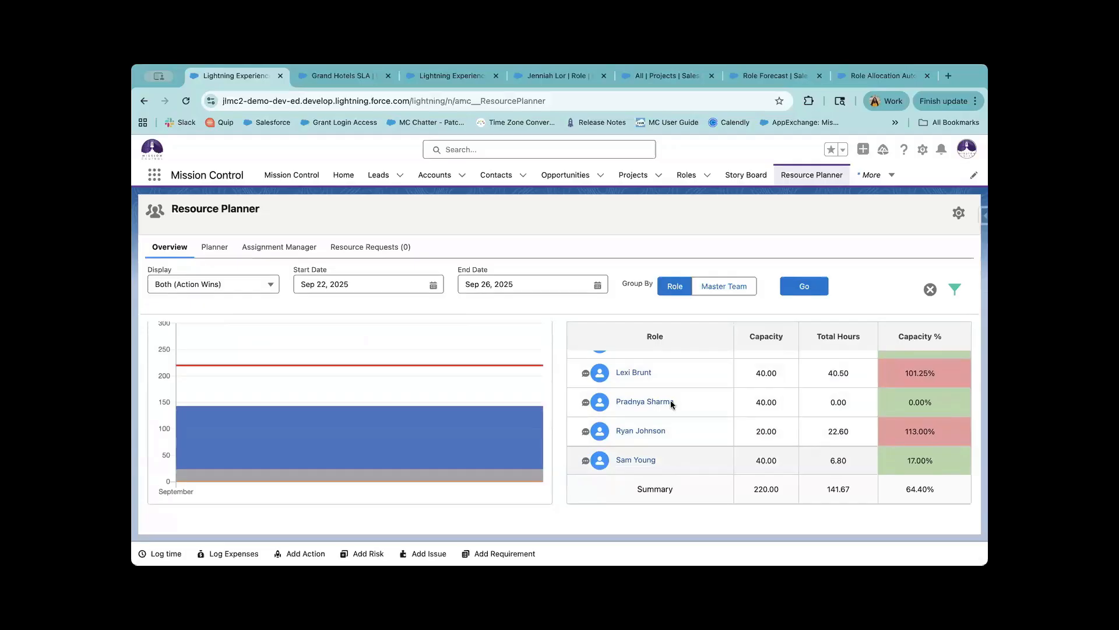
pyautogui.click(220, 249)
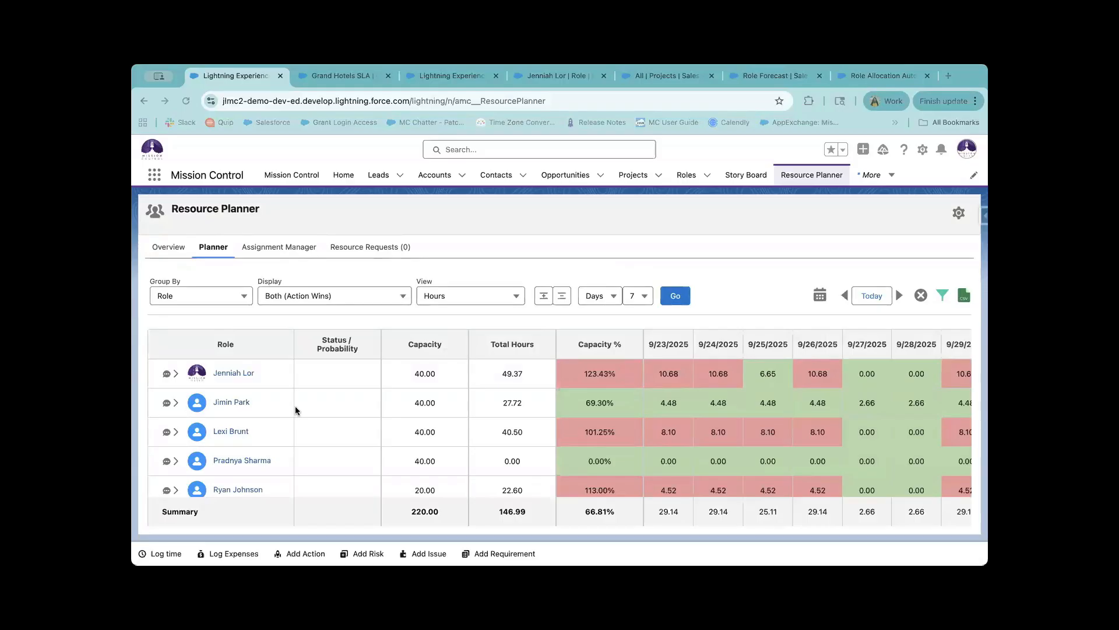
pyautogui.click(228, 296)
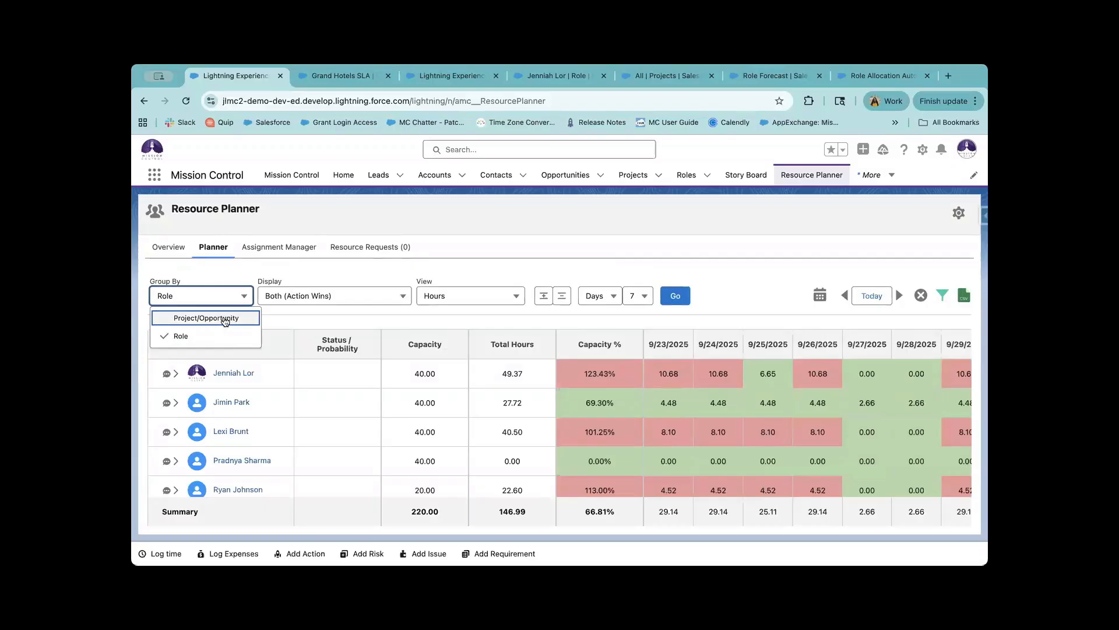
pyautogui.click(225, 320)
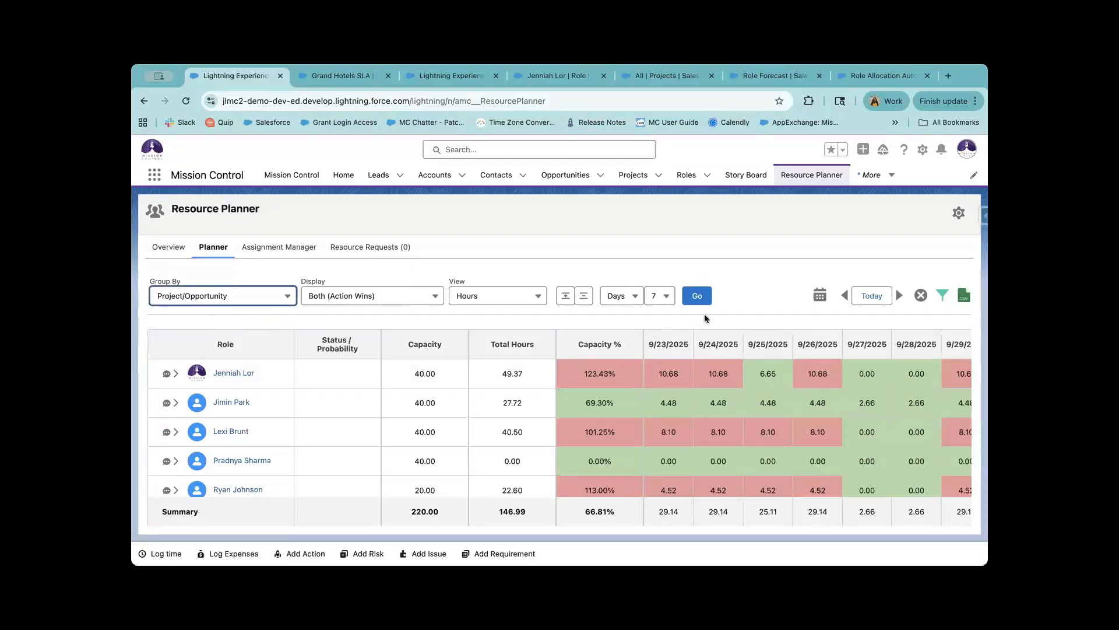
pyautogui.click(708, 295)
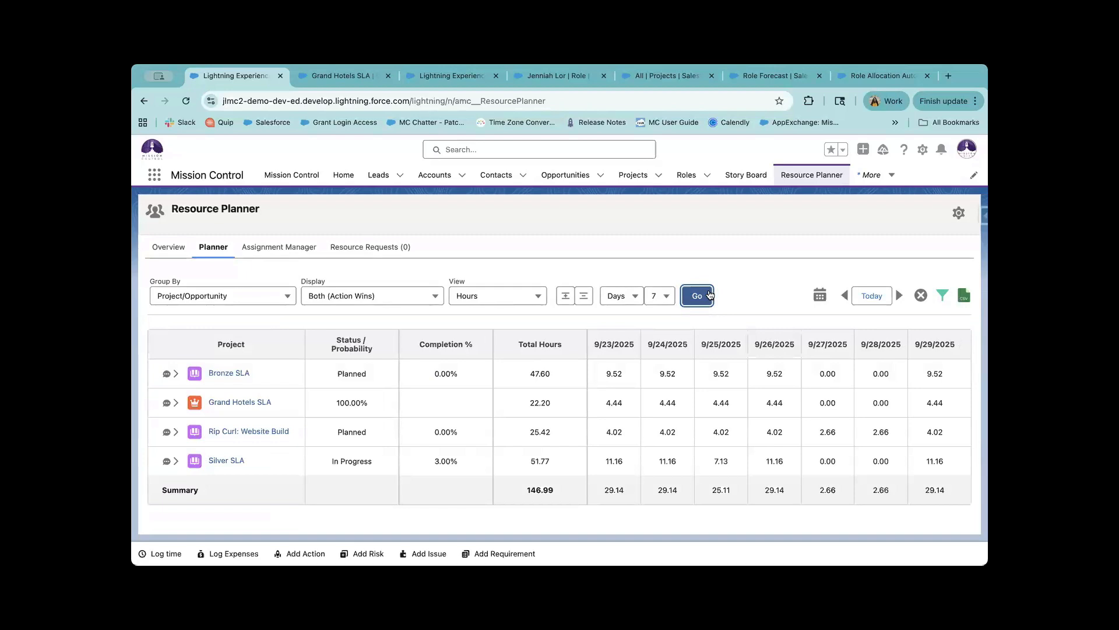
pyautogui.click(260, 298)
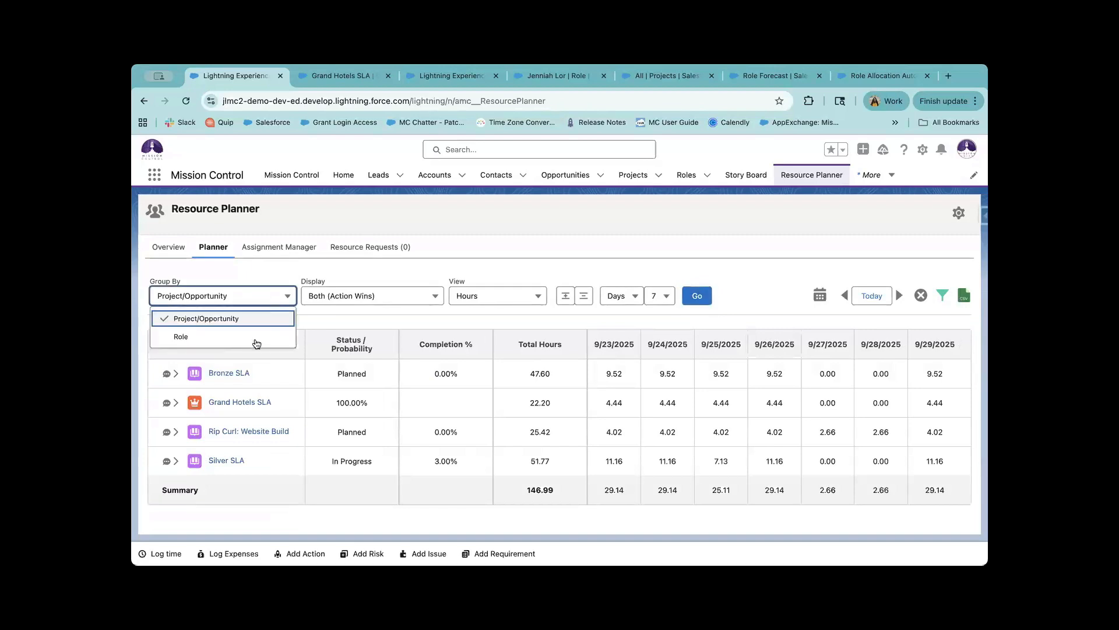
pyautogui.click(254, 338)
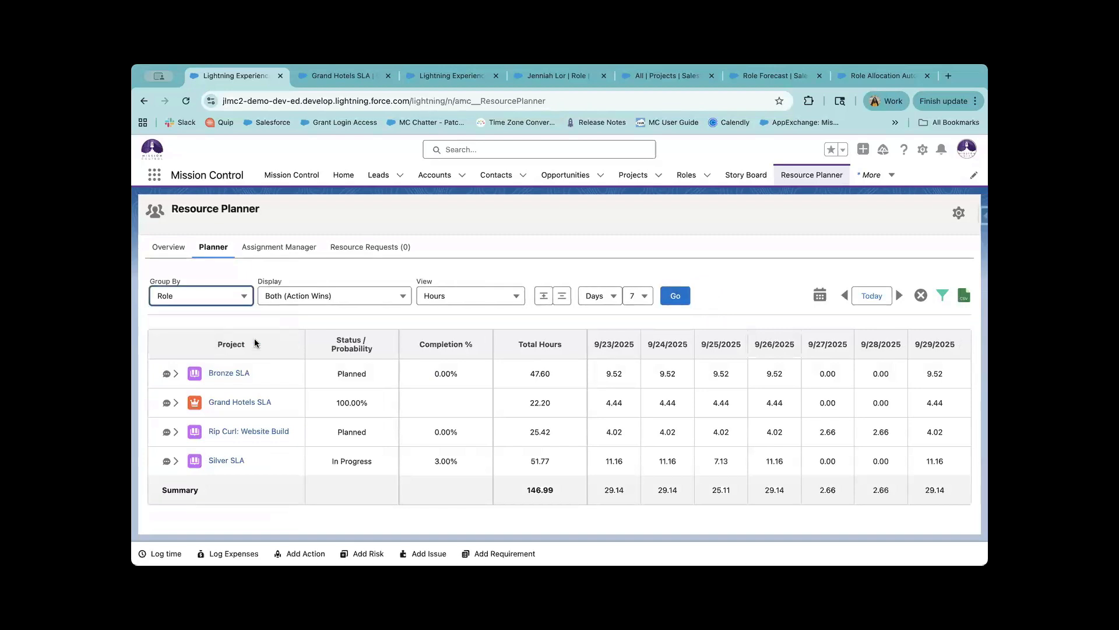
pyautogui.click(676, 296)
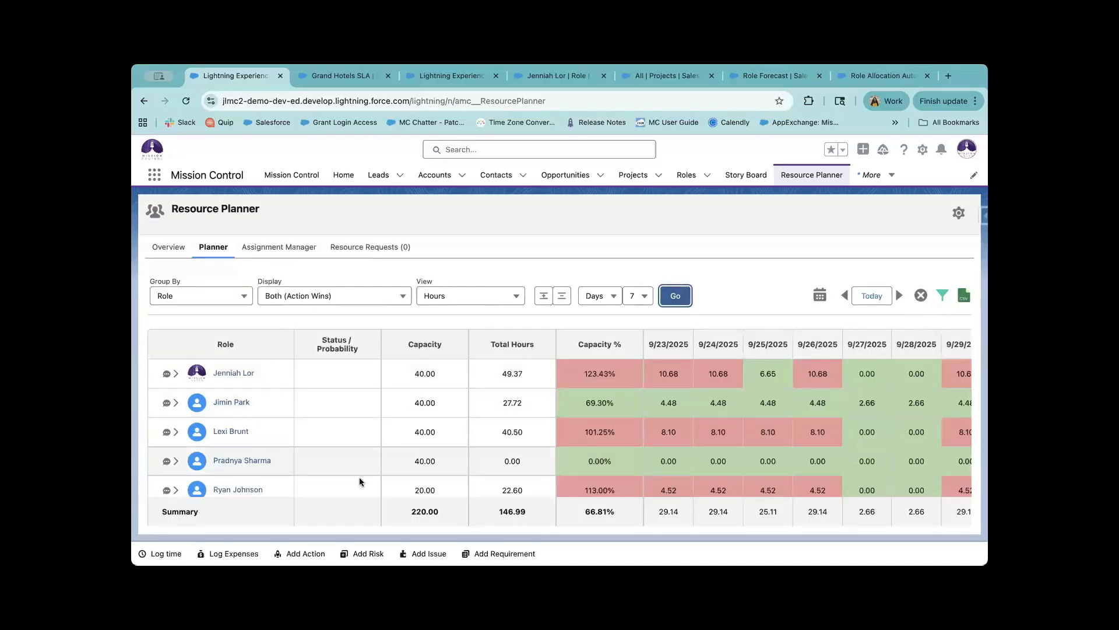
# Keep the planner grid grouped by Role and check a staff member's 40.00 capacity value.
pyautogui.scroll(-2, 359, 477)
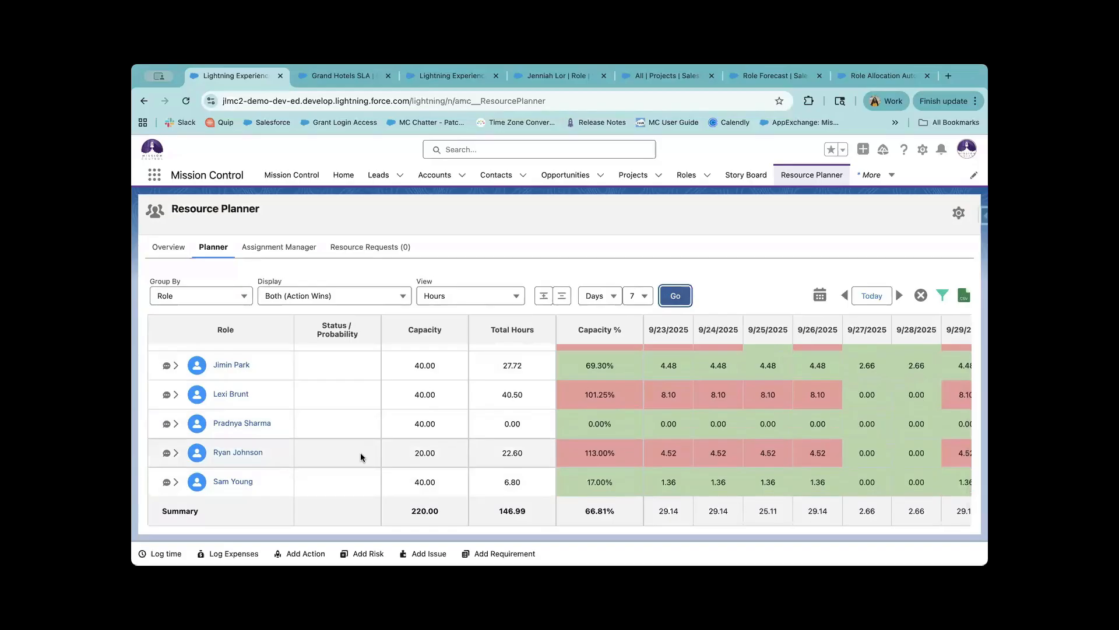
pyautogui.scroll(2, 341, 407)
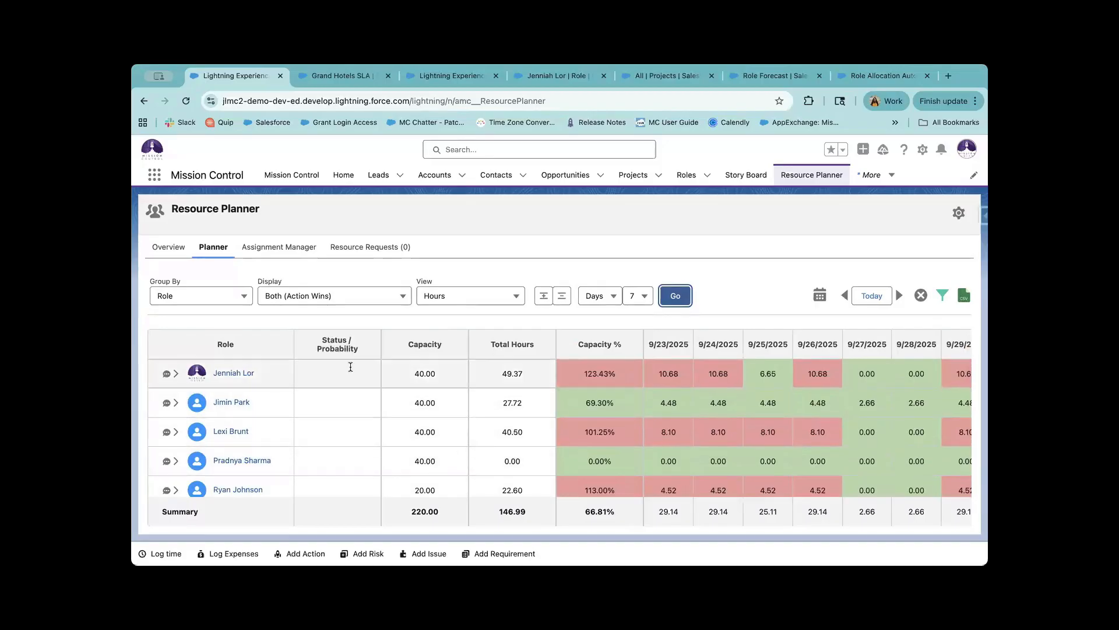
pyautogui.moveTo(319, 344); pyautogui.dragTo(340, 352)
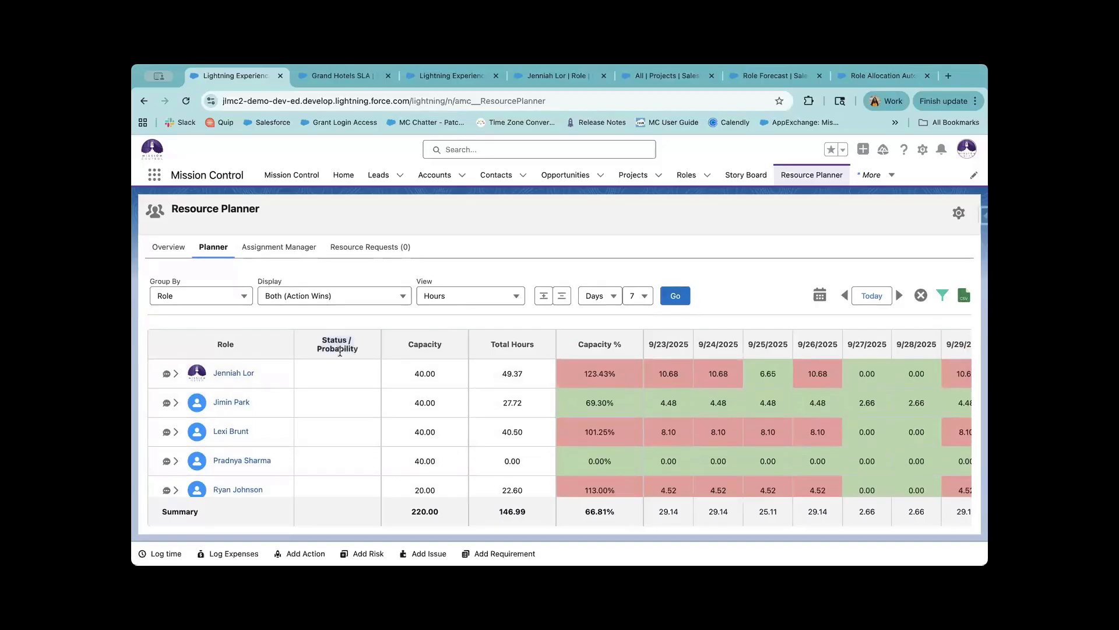
pyautogui.click(201, 302)
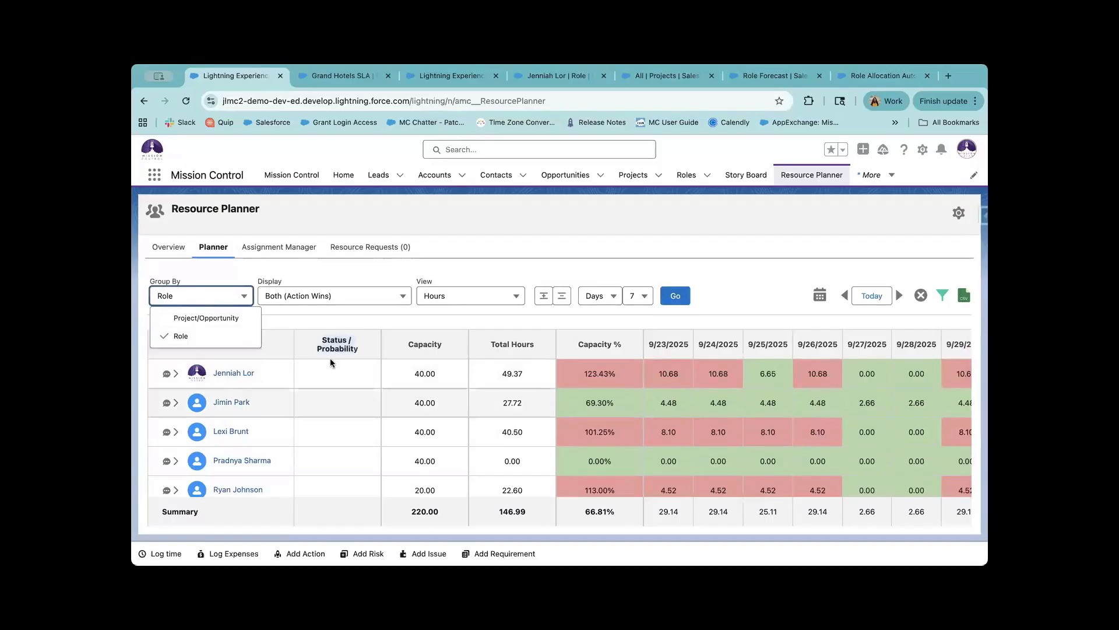
pyautogui.click(351, 352)
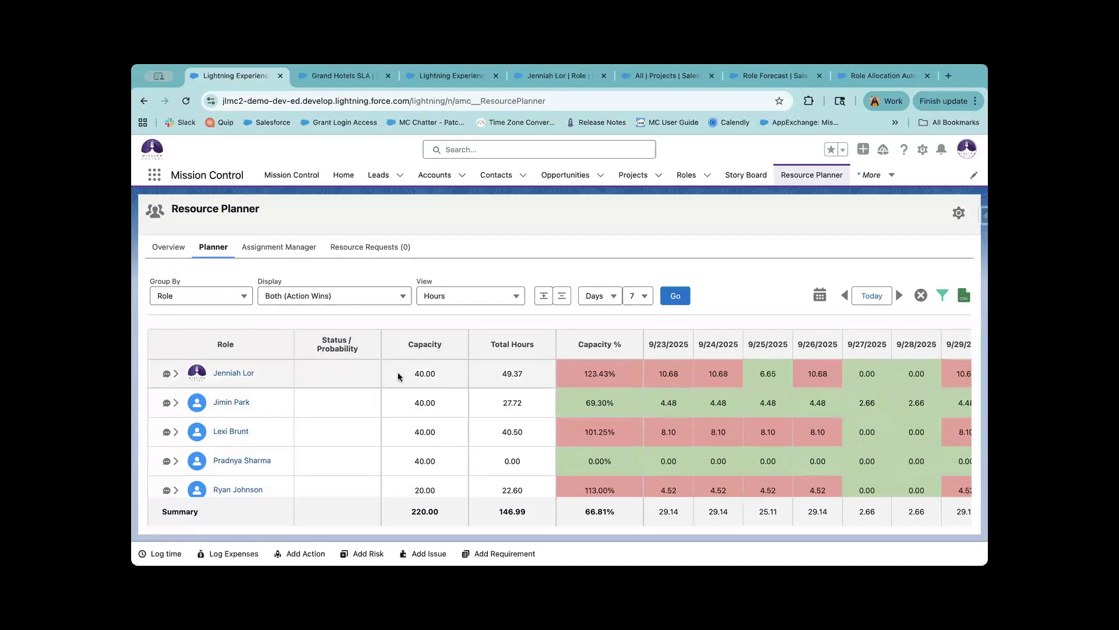
pyautogui.doubleClick(411, 432)
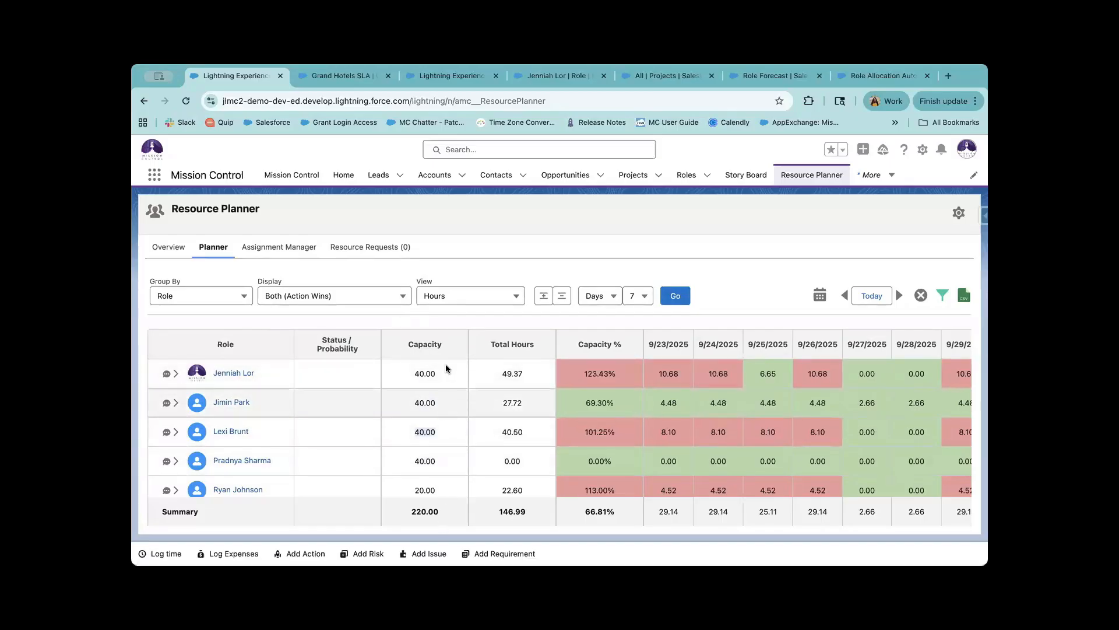
pyautogui.click(520, 344)
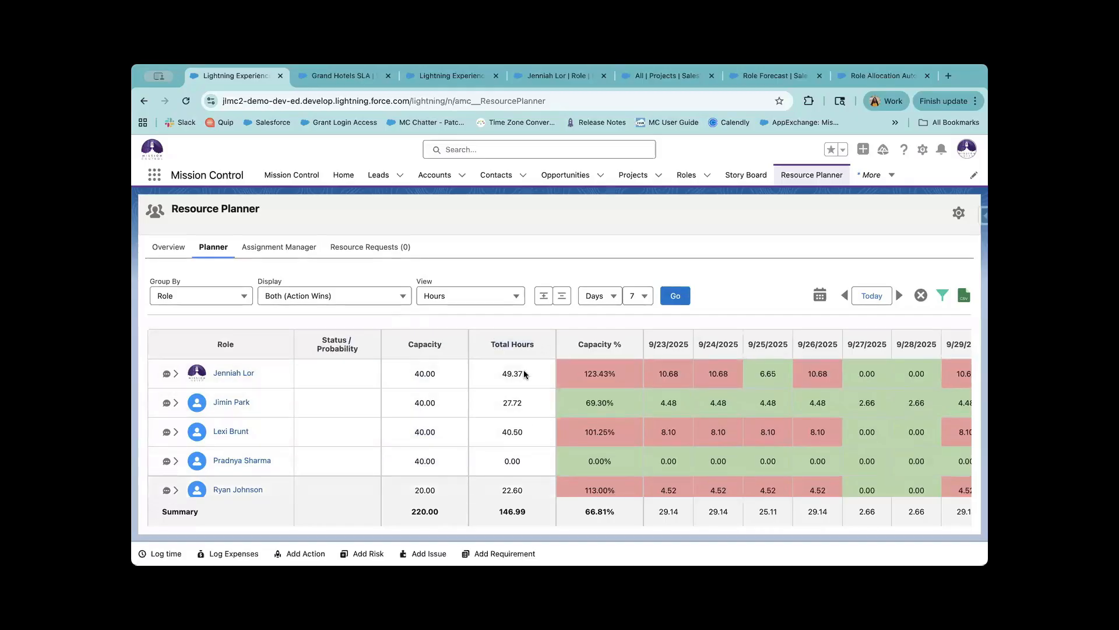
# Show Actions only in the grid, giving 124.79 of 220.00 hours, 56.72%.
pyautogui.click(315, 301)
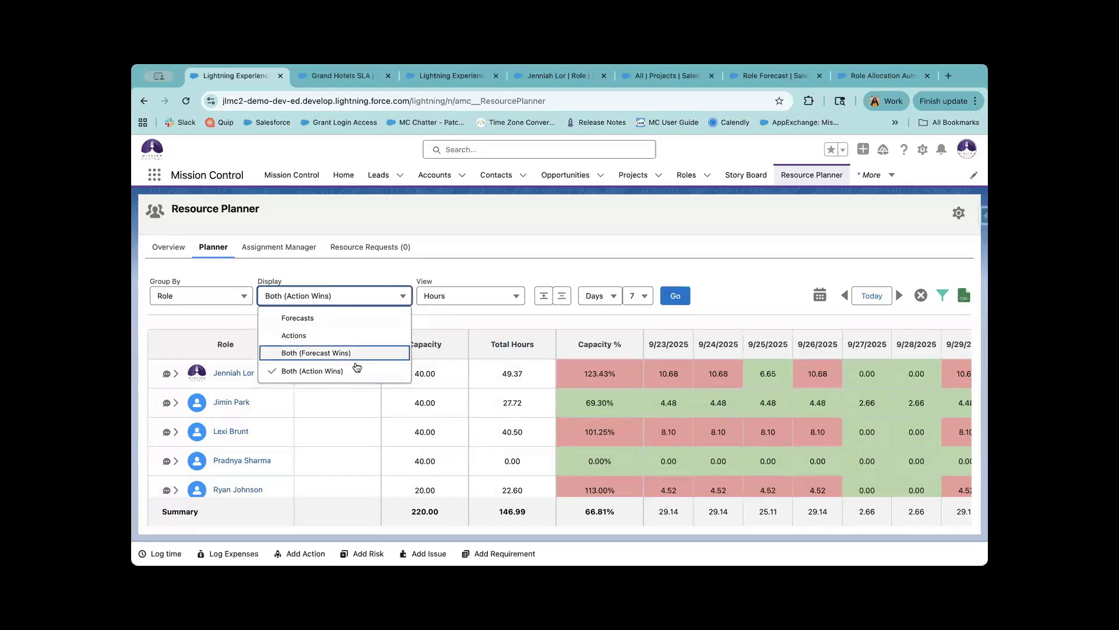
pyautogui.click(357, 335)
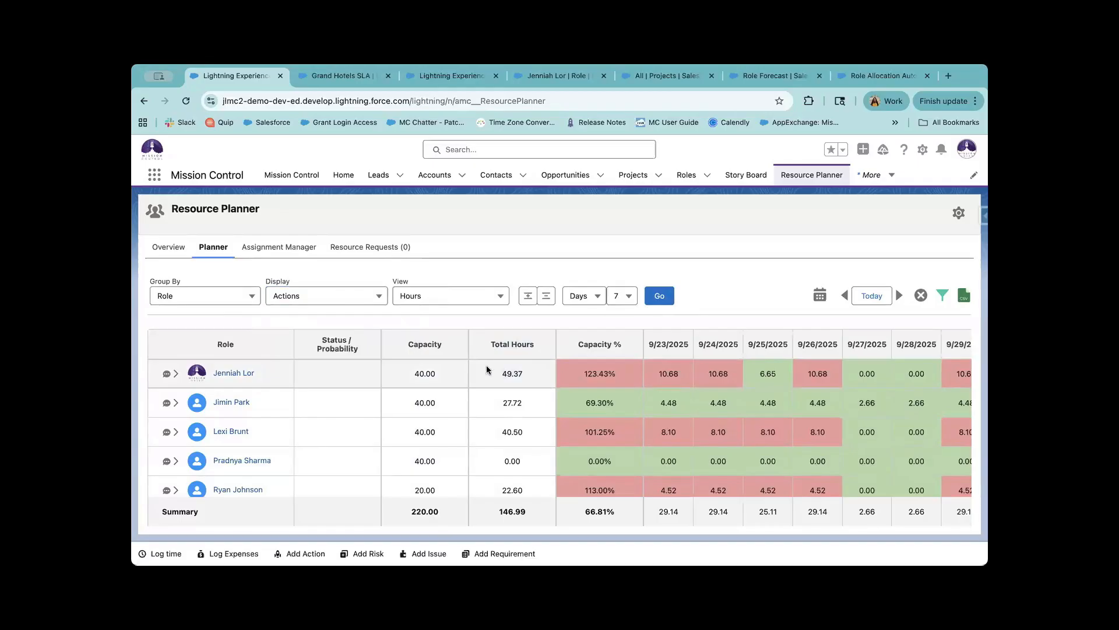
pyautogui.click(660, 295)
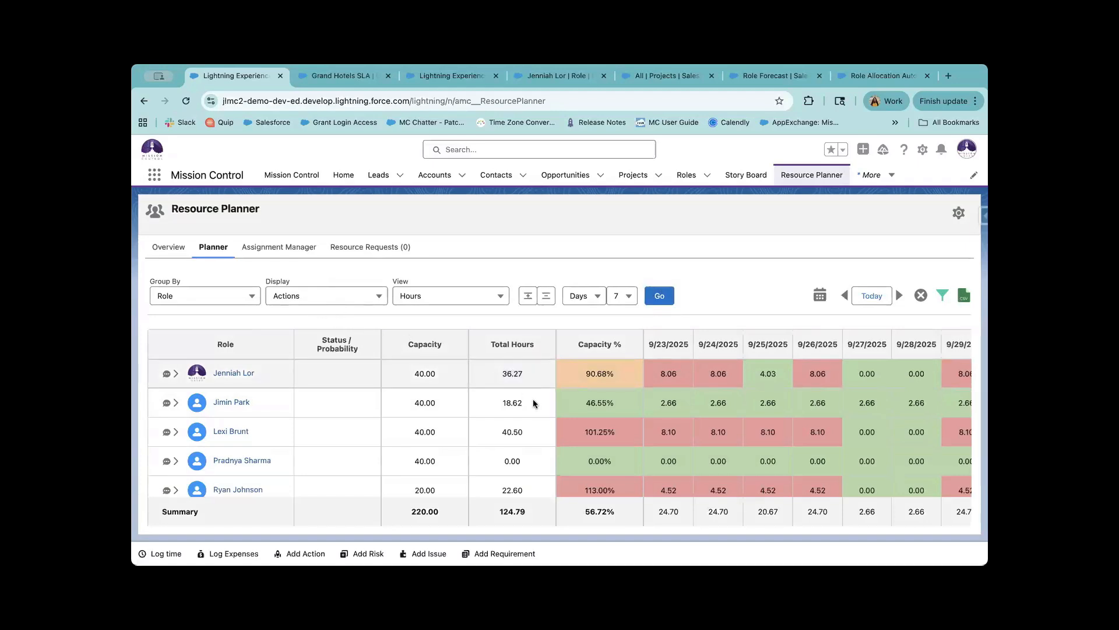
pyautogui.click(450, 297)
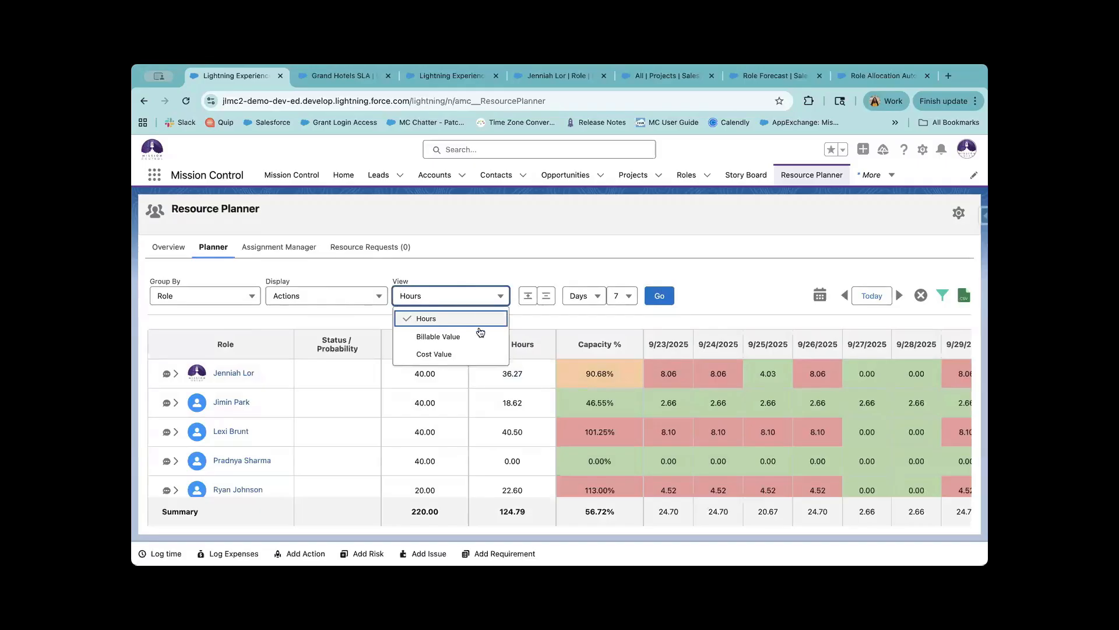
pyautogui.click(694, 423)
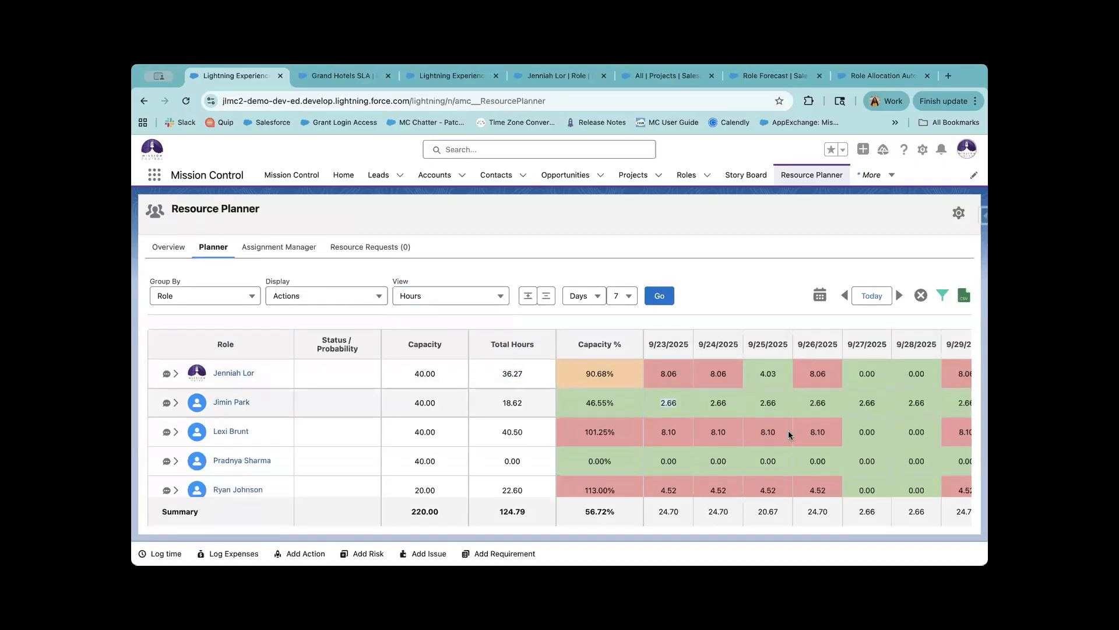
pyautogui.click(414, 371)
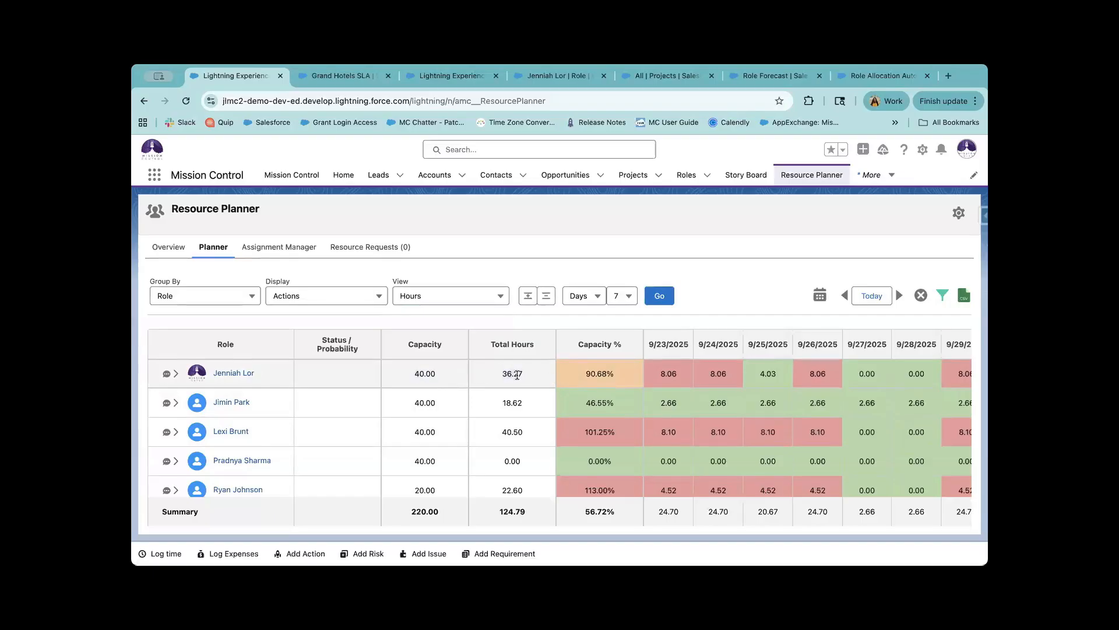
pyautogui.click(468, 300)
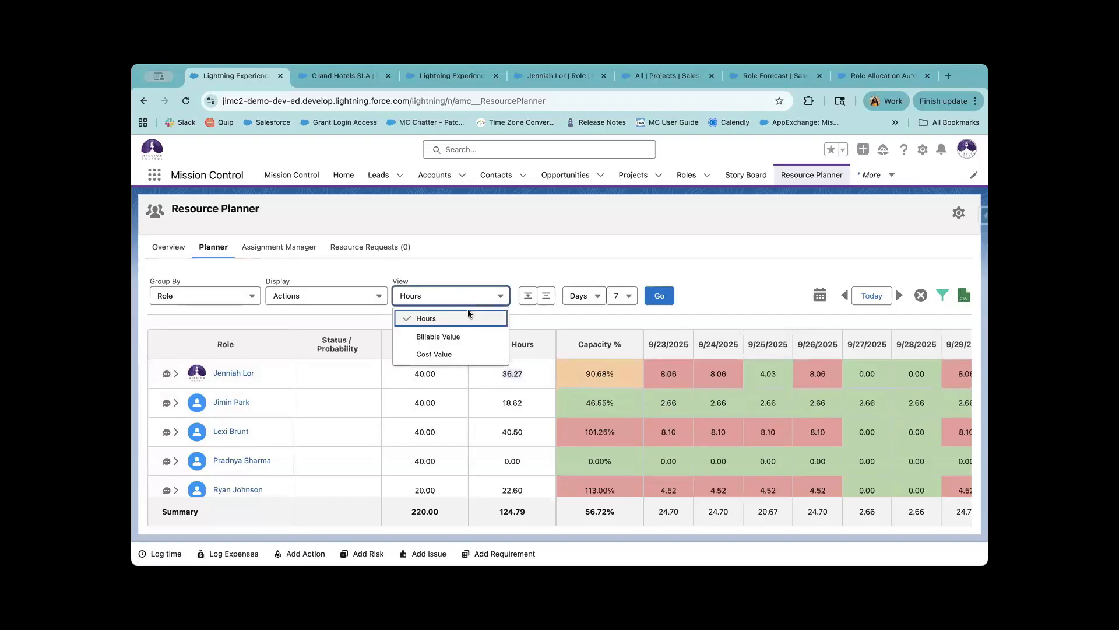
pyautogui.click(475, 335)
pyautogui.click(677, 295)
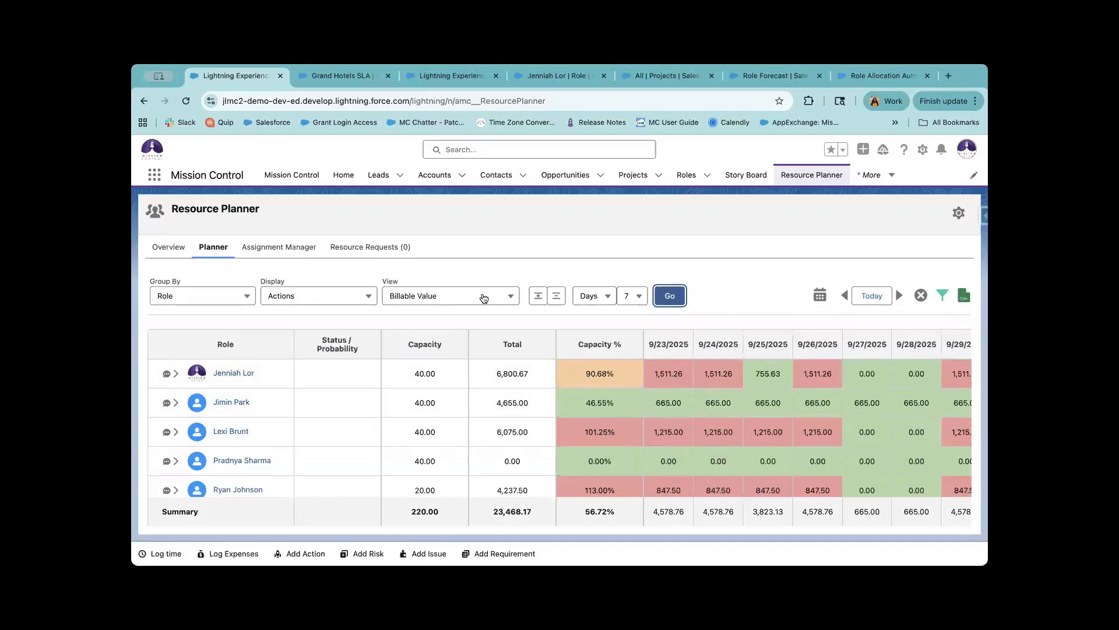
pyautogui.click(508, 296)
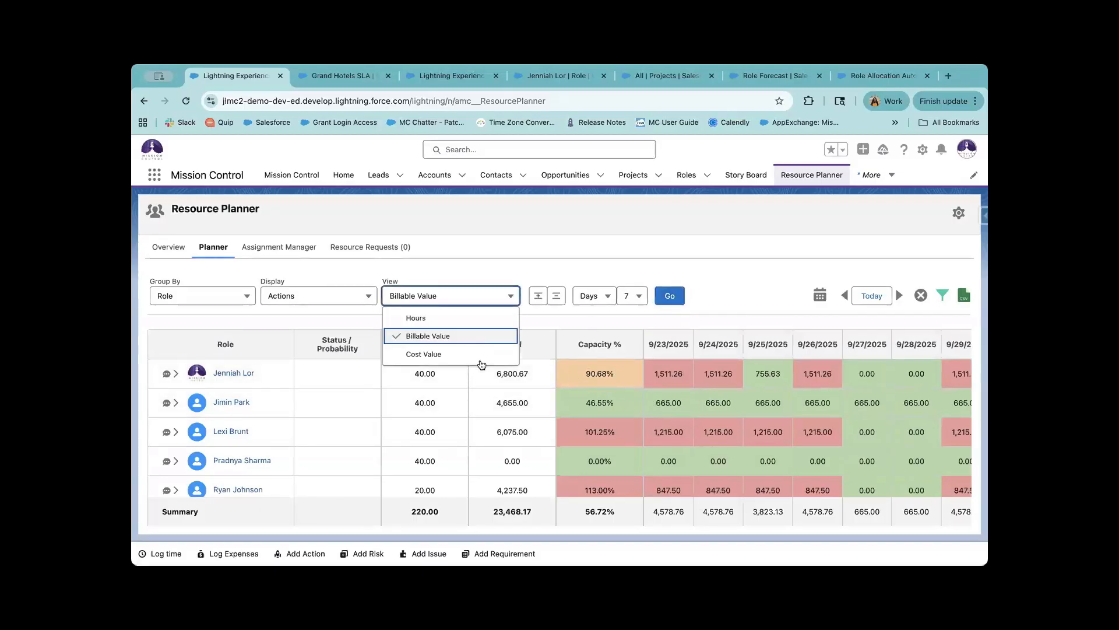
pyautogui.click(468, 319)
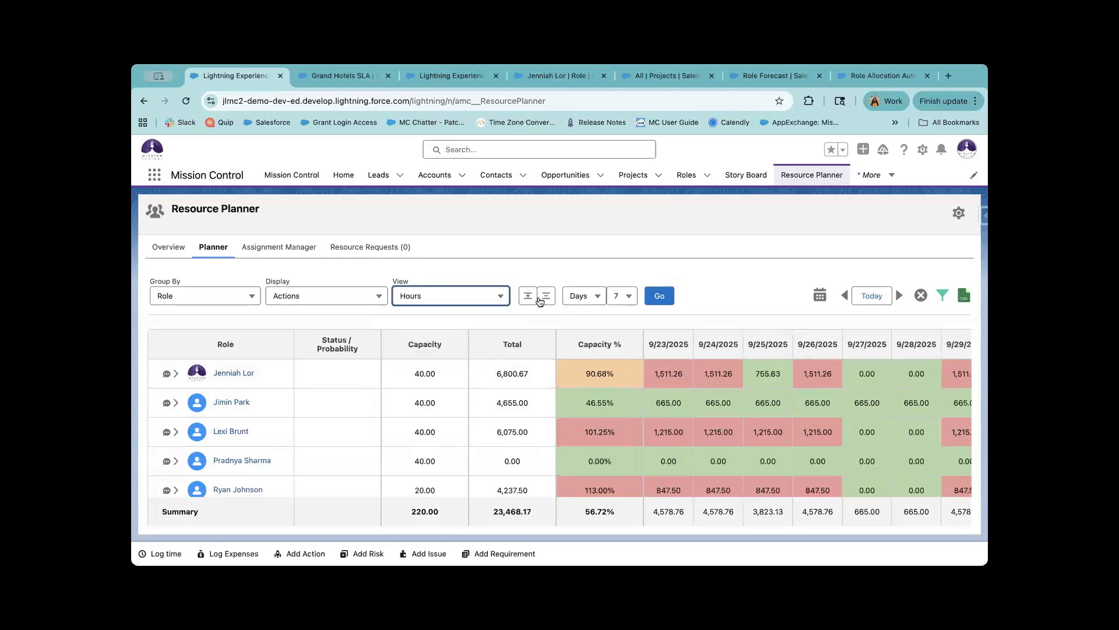
pyautogui.click(658, 296)
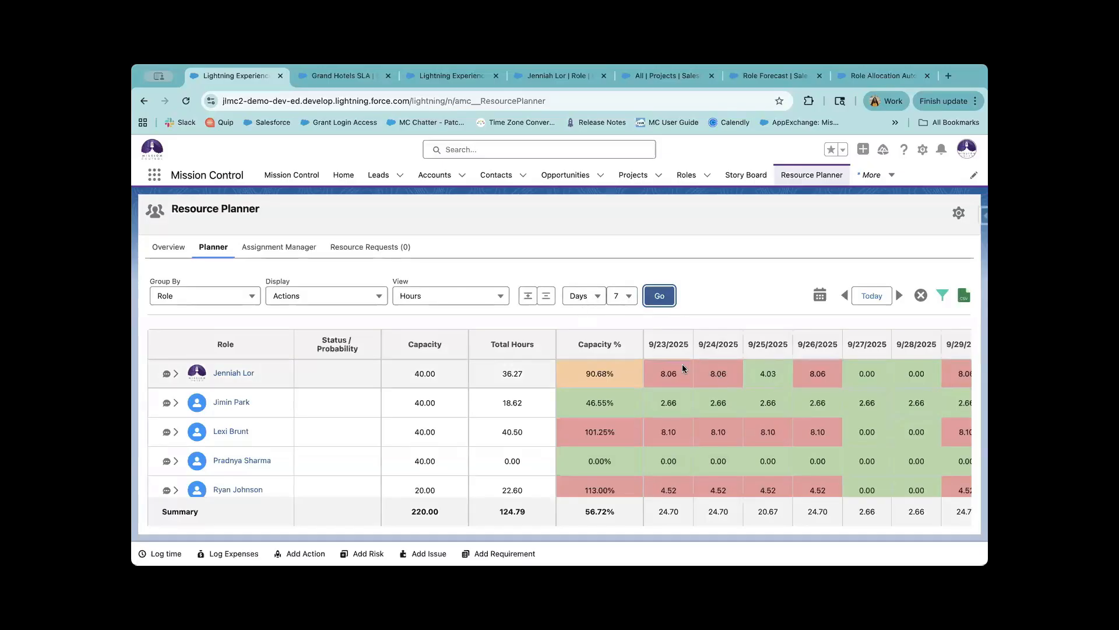
# Change the grid columns from seven days to four weeks and reload.
pyautogui.hscroll(2, 682, 363)
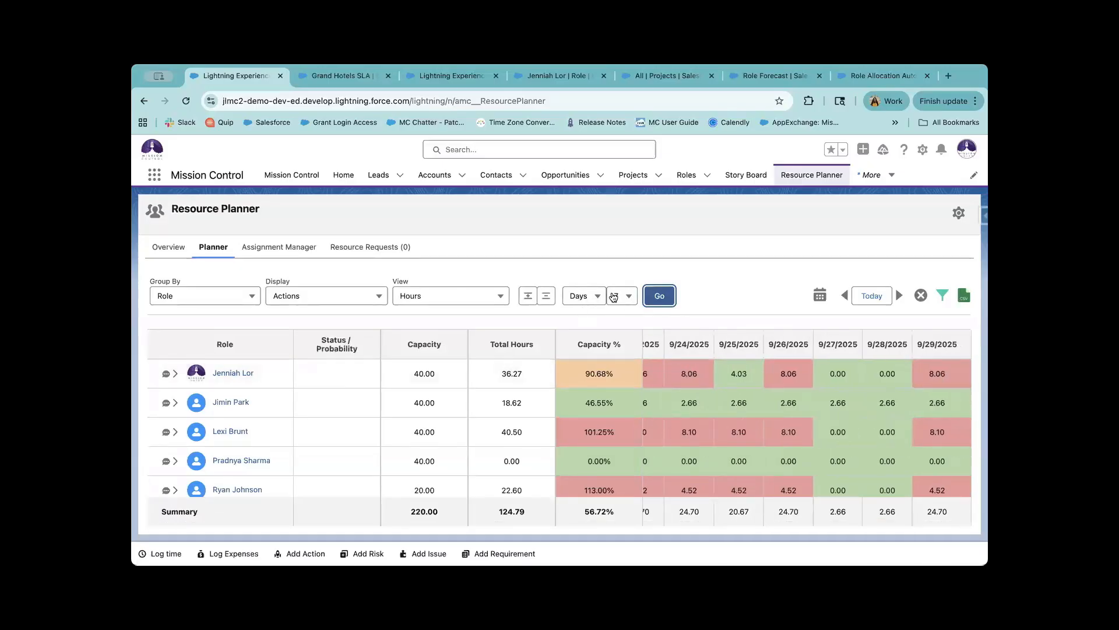
pyautogui.click(583, 295)
pyautogui.click(594, 337)
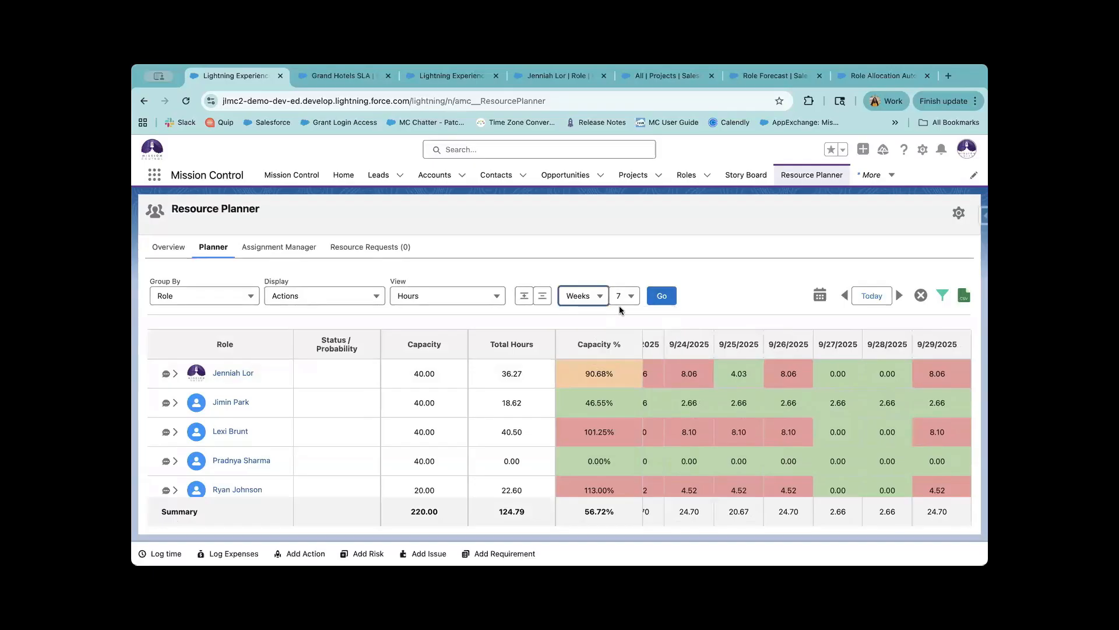
pyautogui.click(622, 296)
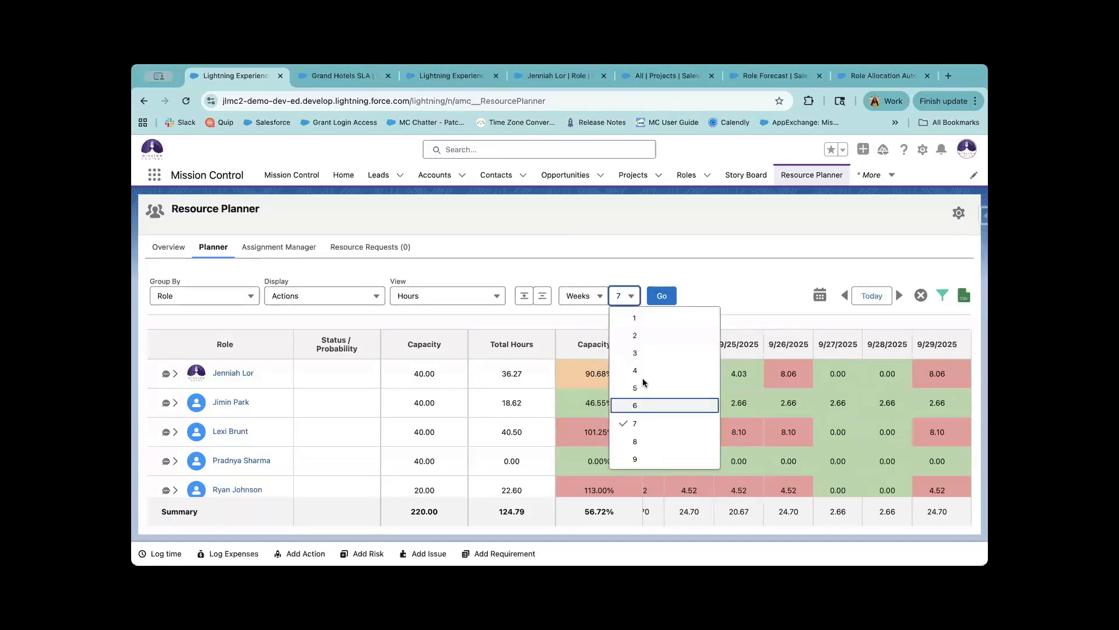
pyautogui.click(637, 371)
pyautogui.click(664, 296)
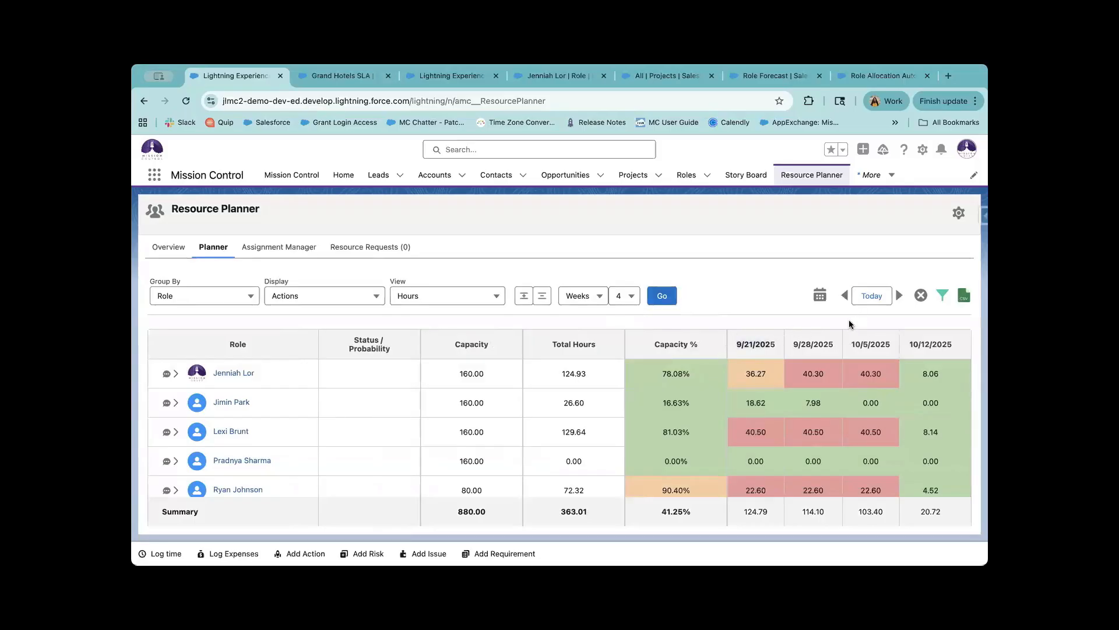
# Start the grid in early September 2025 and advance one week, covering 9/7–9/28/2025.
pyautogui.click(824, 296)
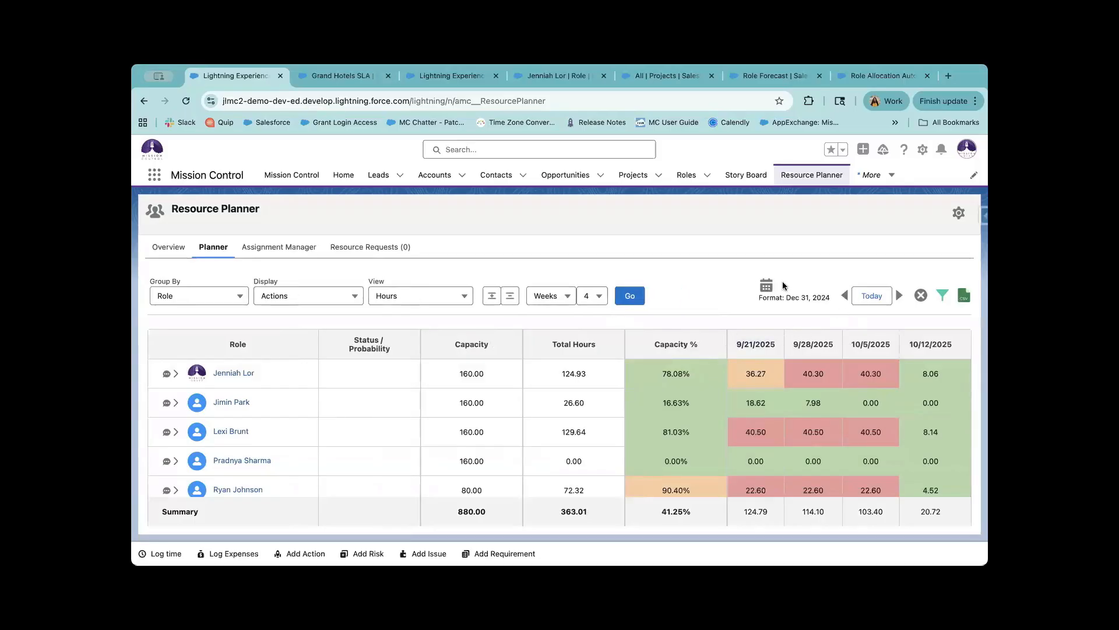
pyautogui.click(765, 284)
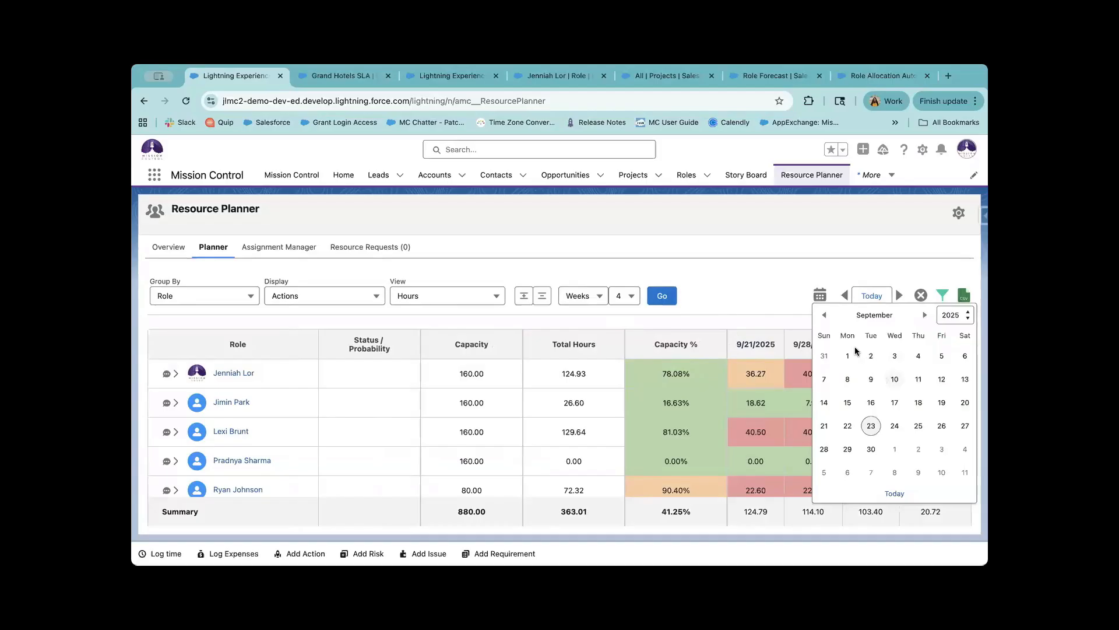
pyautogui.click(717, 269)
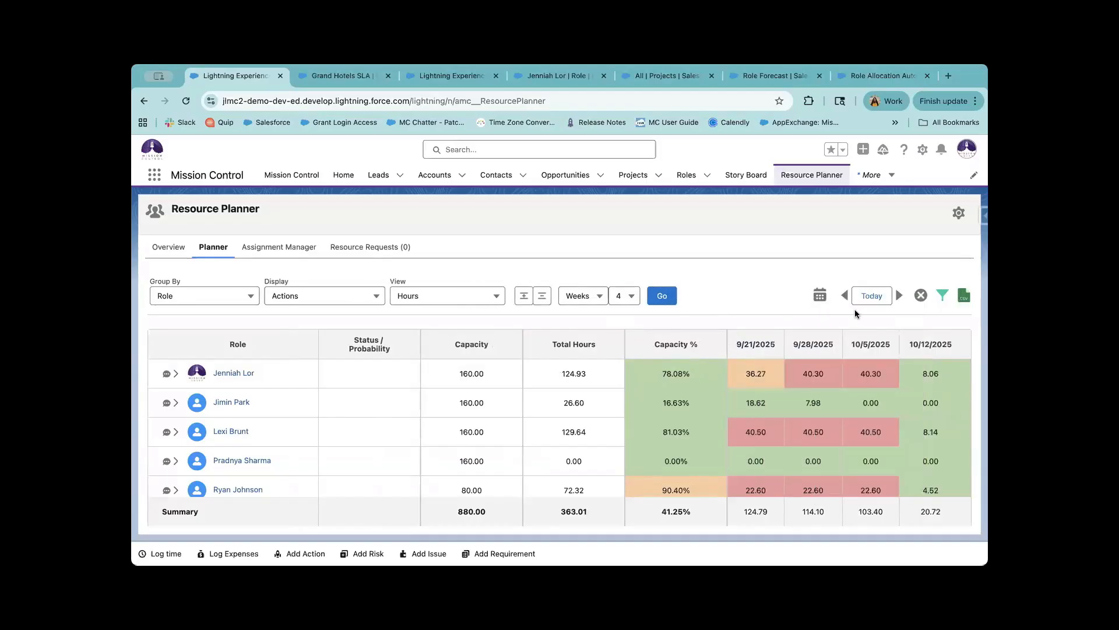
pyautogui.click(769, 284)
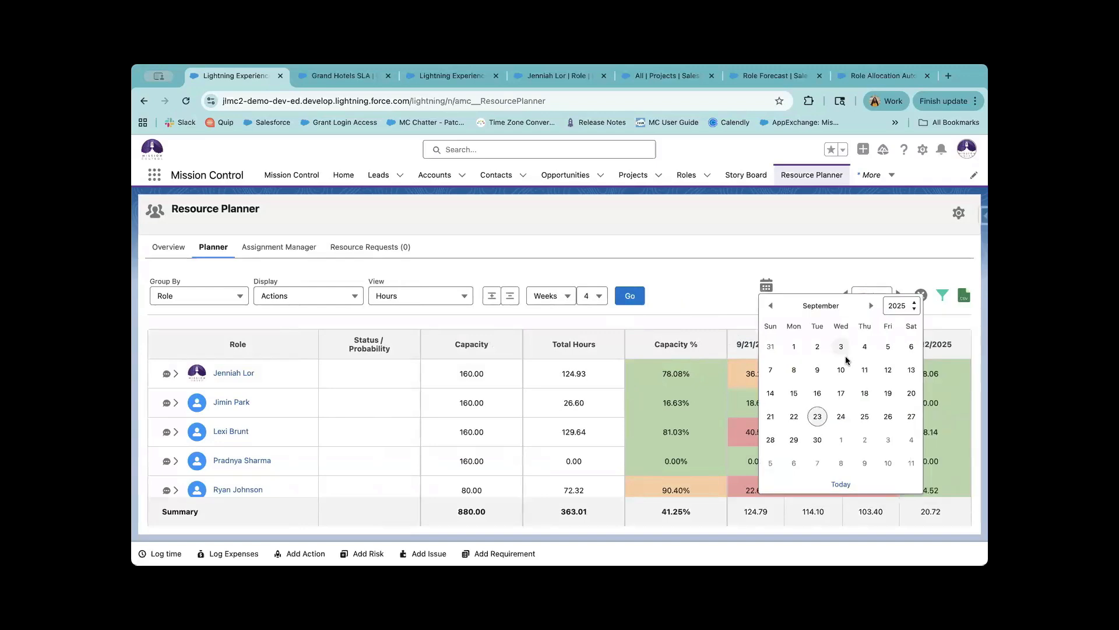
pyautogui.click(791, 348)
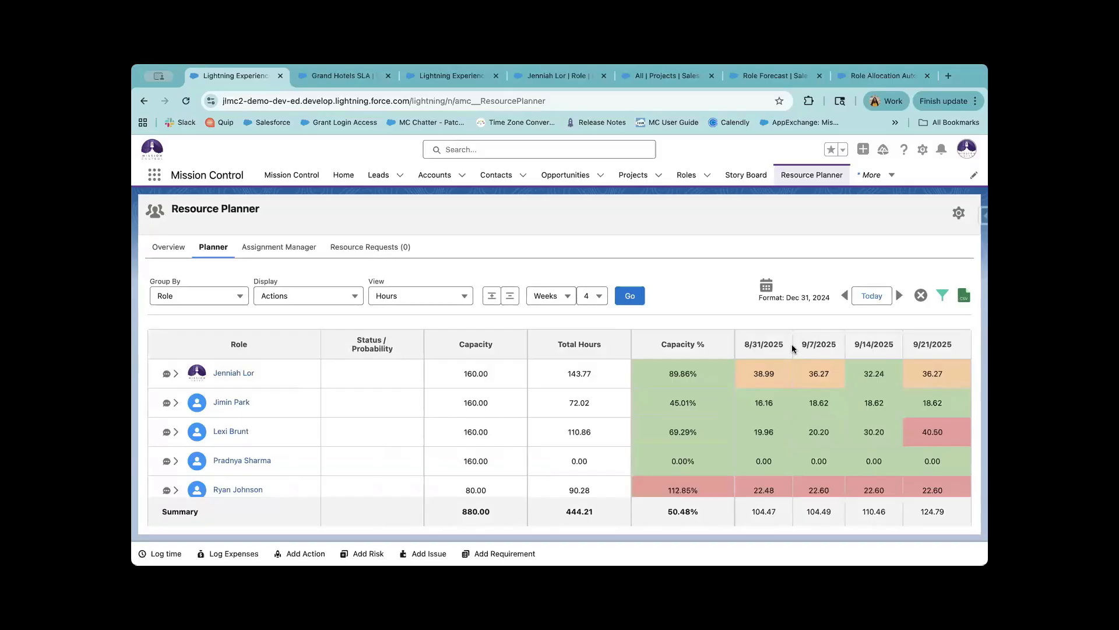
pyautogui.click(900, 296)
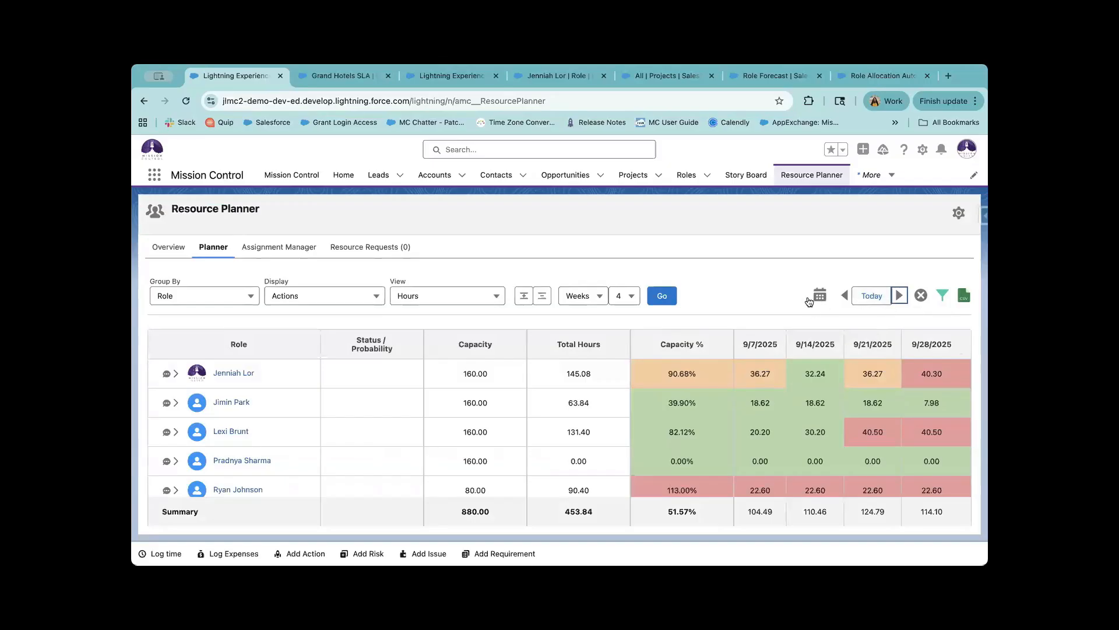
pyautogui.click(602, 295)
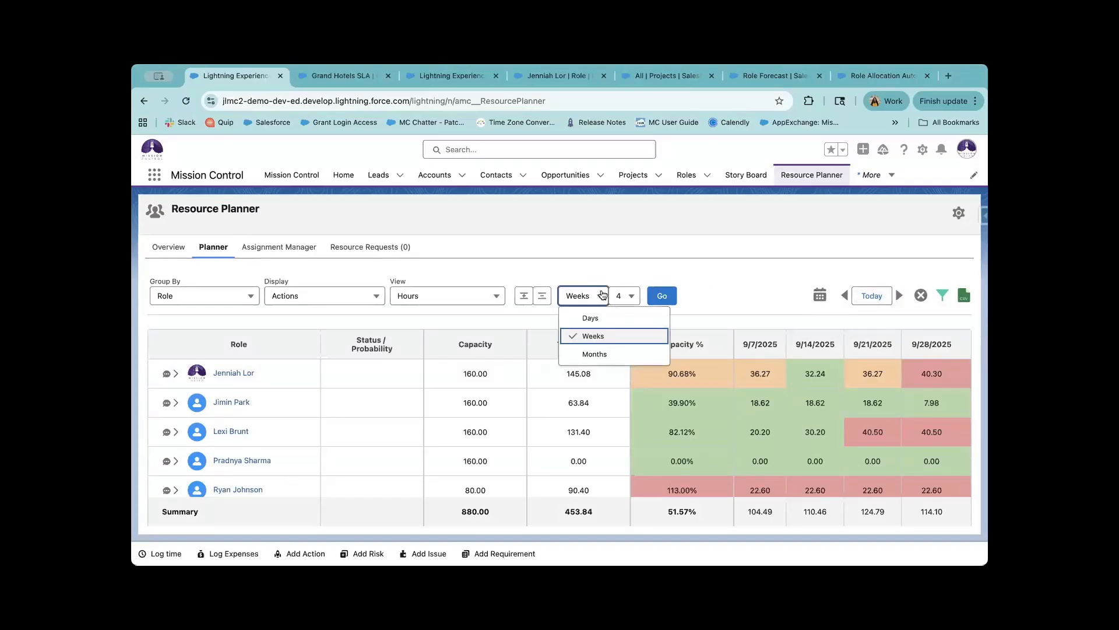
pyautogui.click(786, 300)
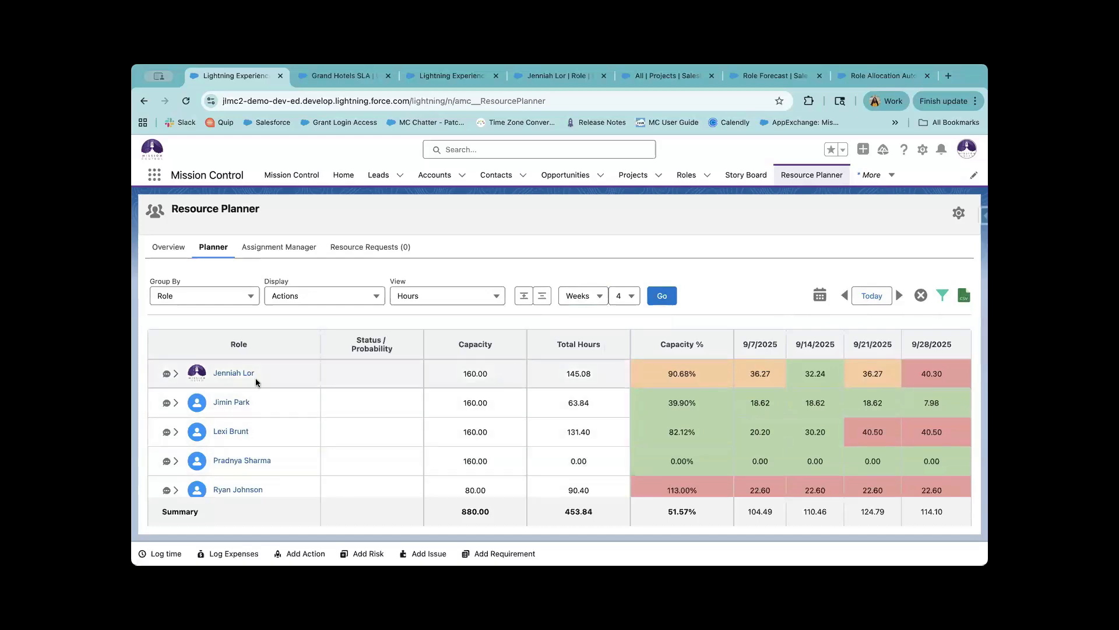
pyautogui.click(176, 373)
pyautogui.click(176, 373)
pyautogui.scroll(-1, 314, 396)
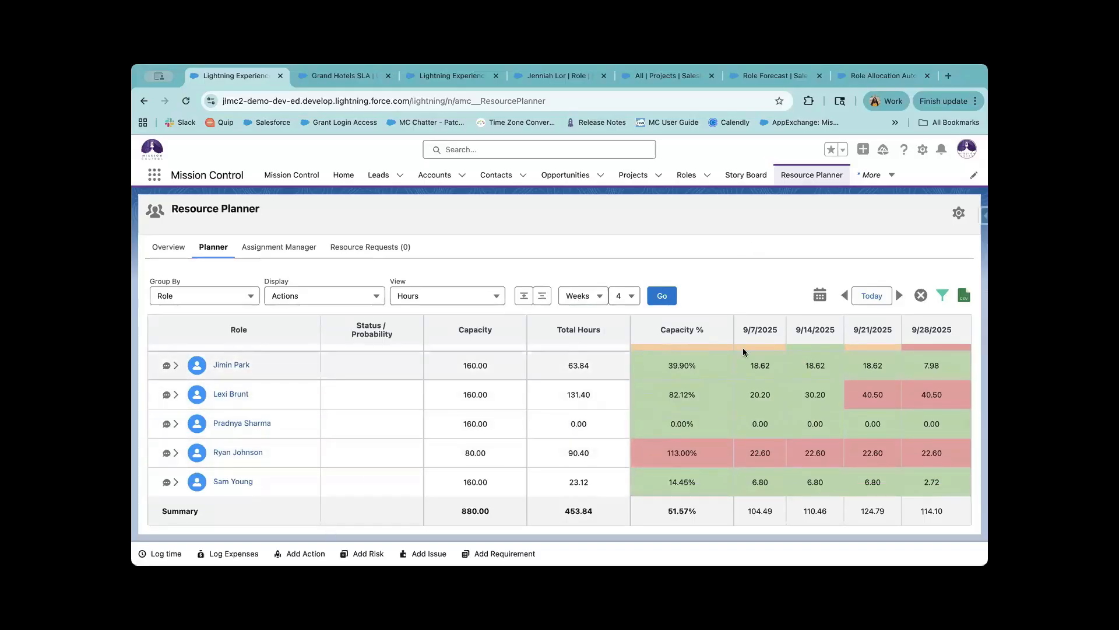
# Turn on Hide Status / Probability in the Resource Planner's Planner Column Settings.
pyautogui.click(956, 213)
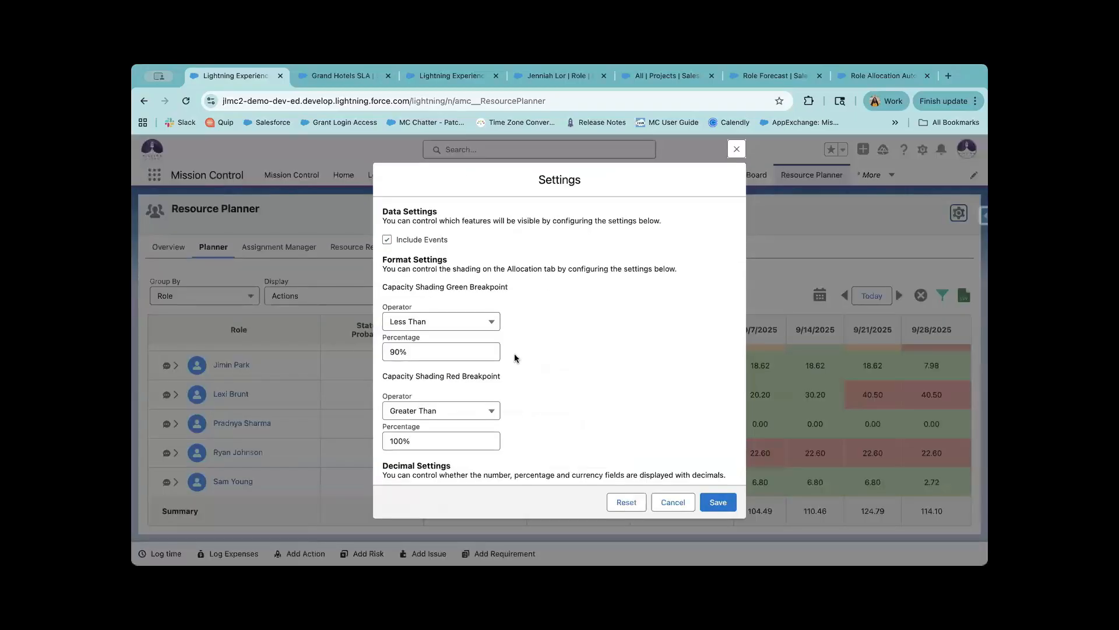
pyautogui.scroll(-5, 514, 357)
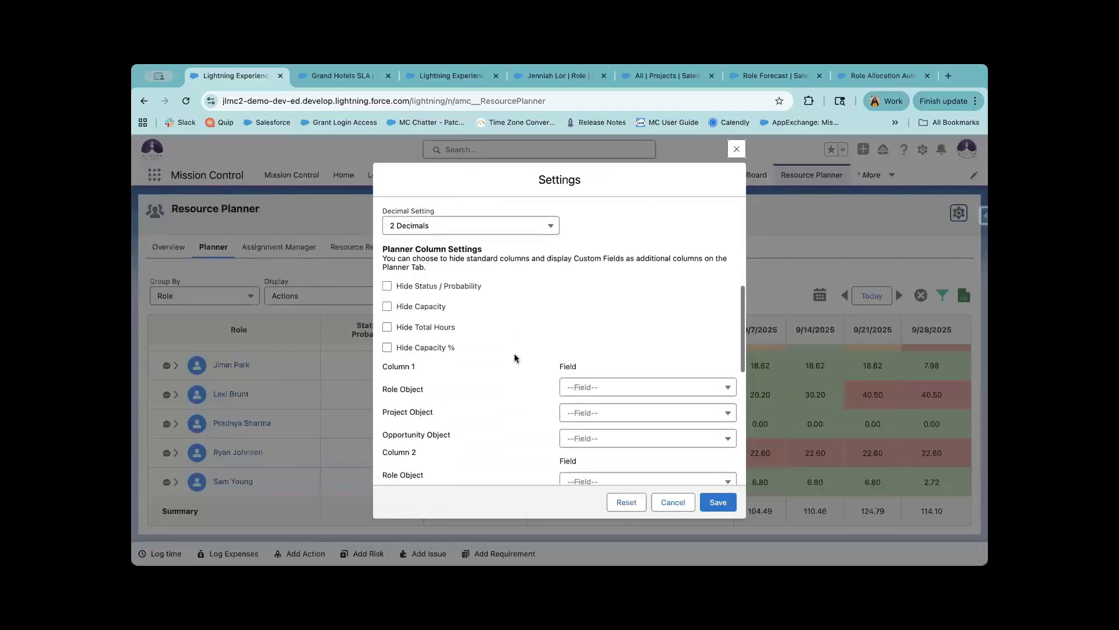
pyautogui.scroll(-2, 514, 353)
pyautogui.click(416, 221)
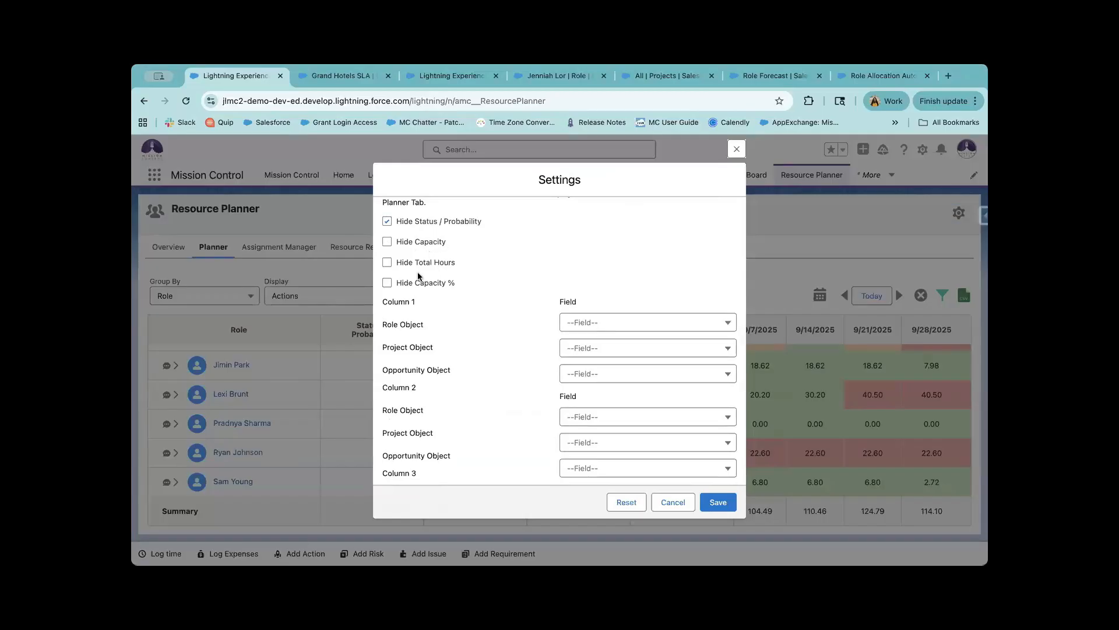
pyautogui.scroll(2, 397, 268)
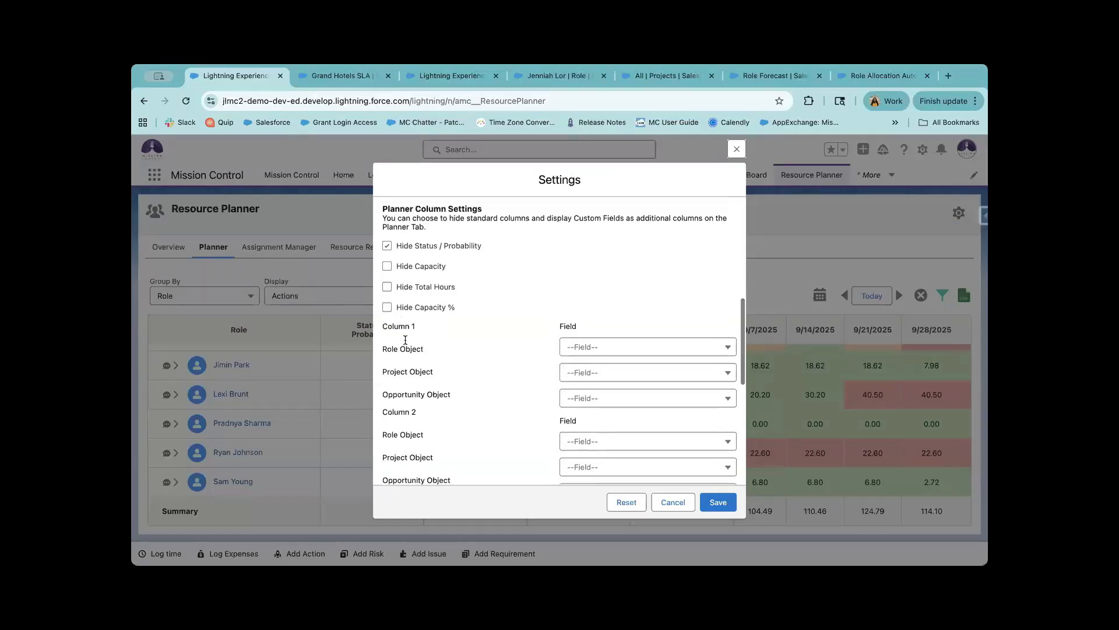
pyautogui.scroll(-3, 570, 291)
pyautogui.click(570, 290)
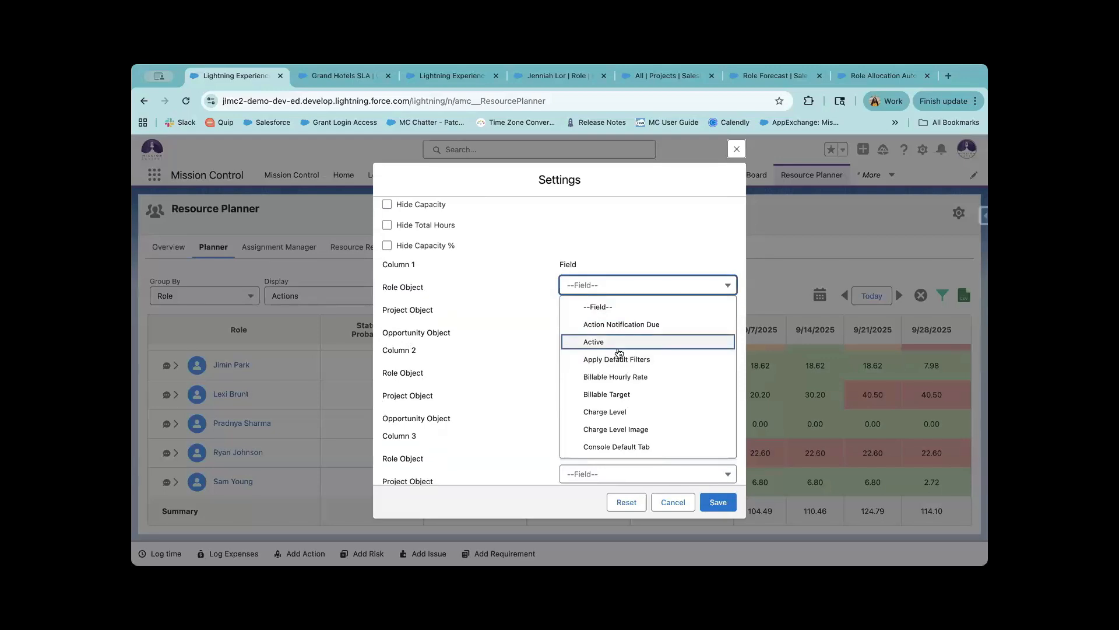
# Set Column 1's Role field to Function and its Project field to Account.
pyautogui.scroll(-5, 621, 376)
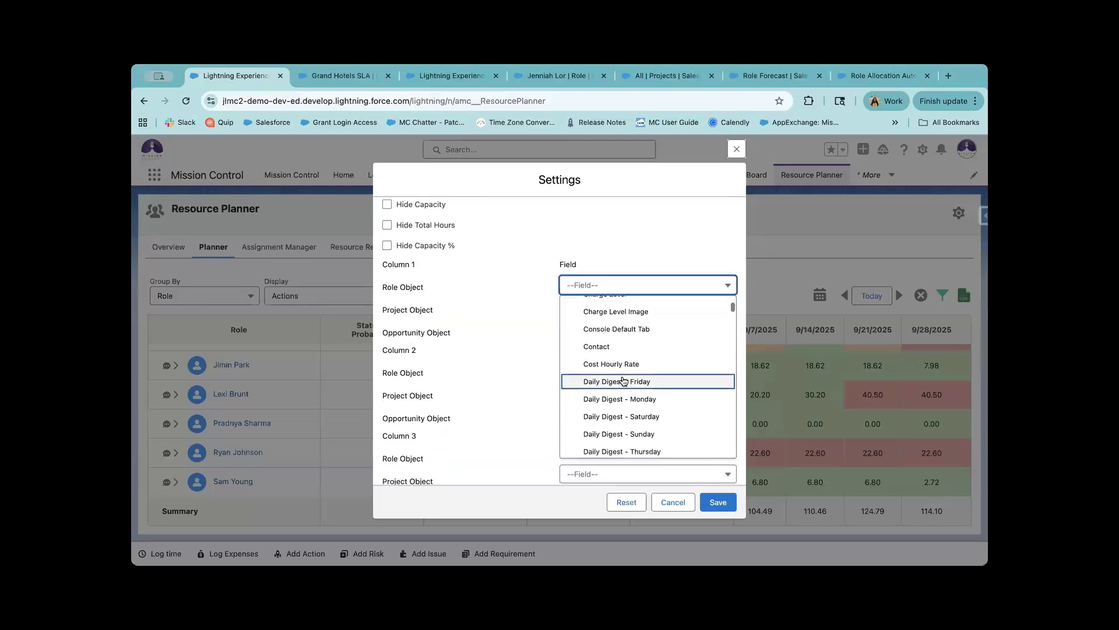
pyautogui.scroll(-4, 624, 380)
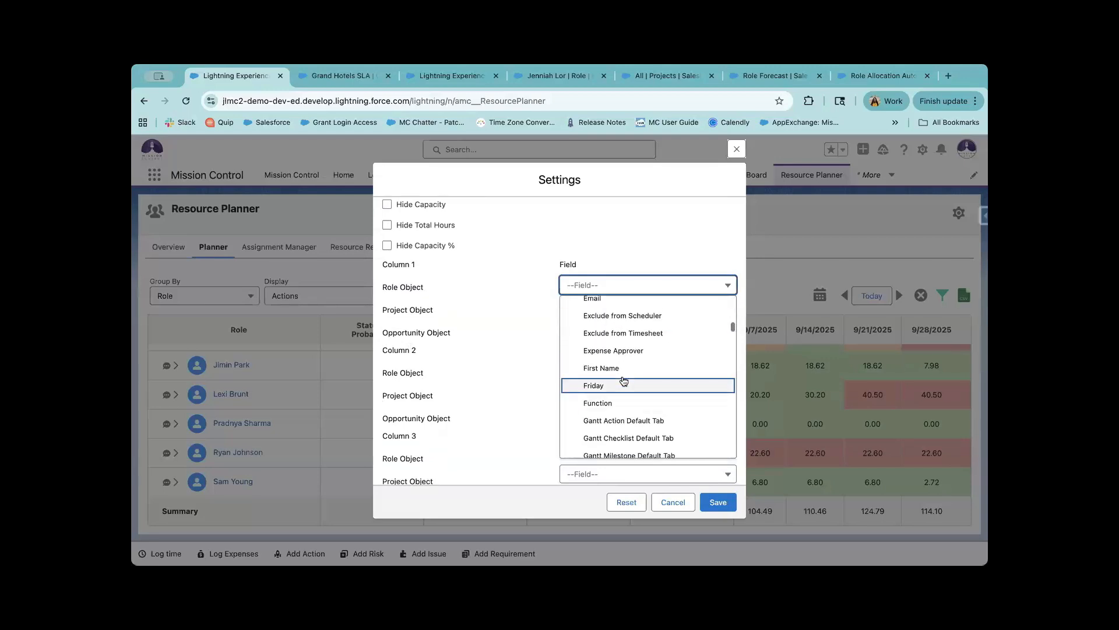
pyautogui.scroll(-1, 622, 384)
pyautogui.click(622, 384)
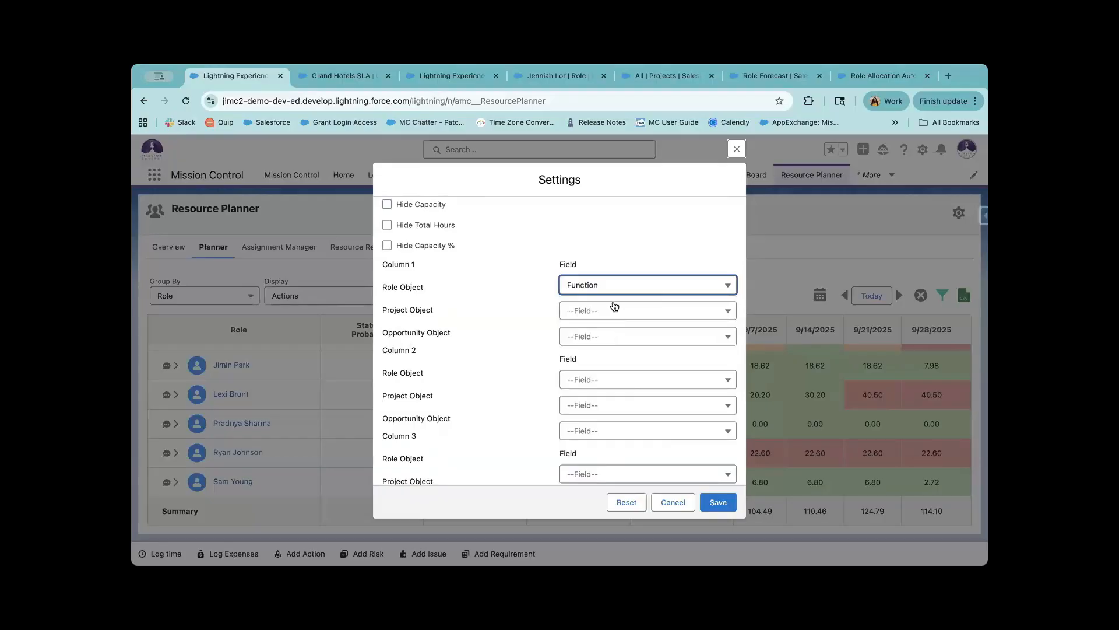
pyautogui.click(613, 307)
pyautogui.click(408, 285)
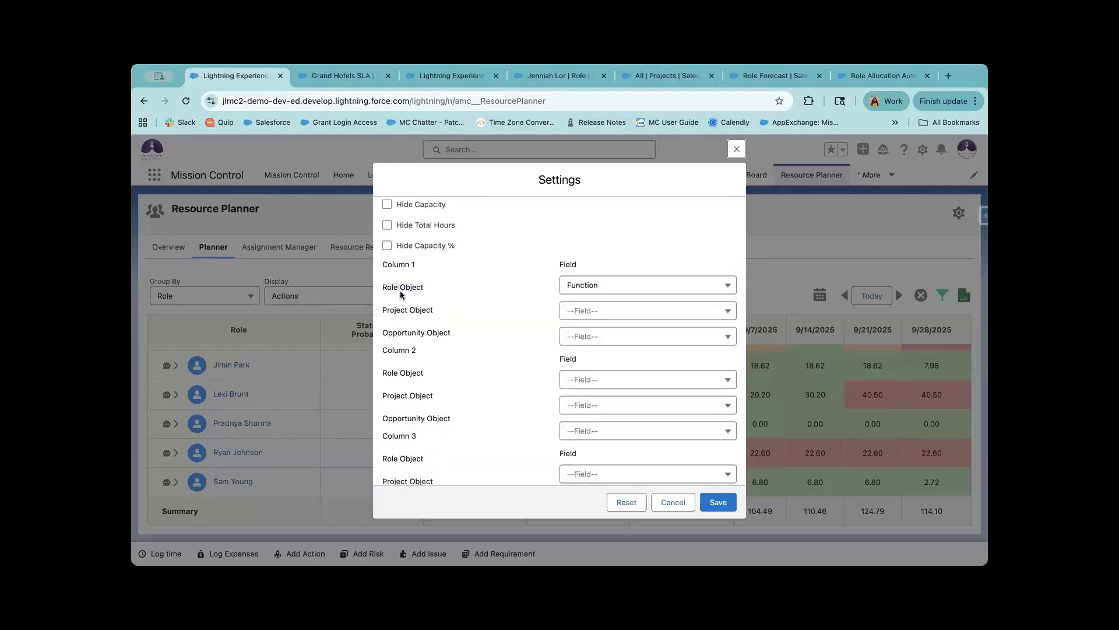
pyautogui.click(618, 315)
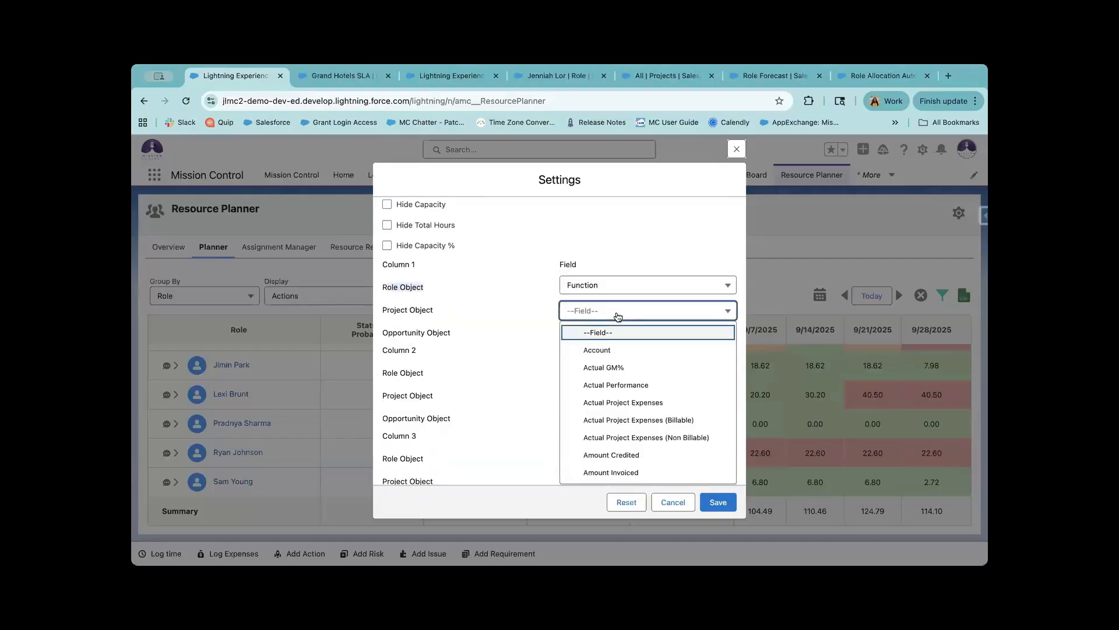
pyautogui.click(621, 352)
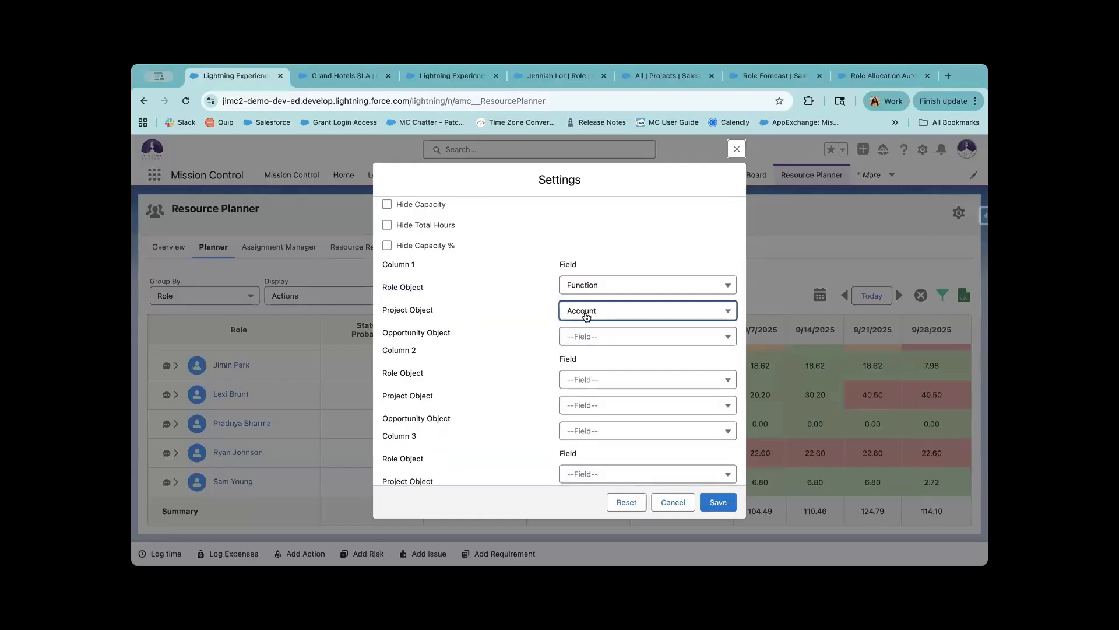
# Set Column 1's Opportunity field to Opportunity Type and save the planner settings.
pyautogui.click(617, 339)
pyautogui.scroll(-2, 644, 432)
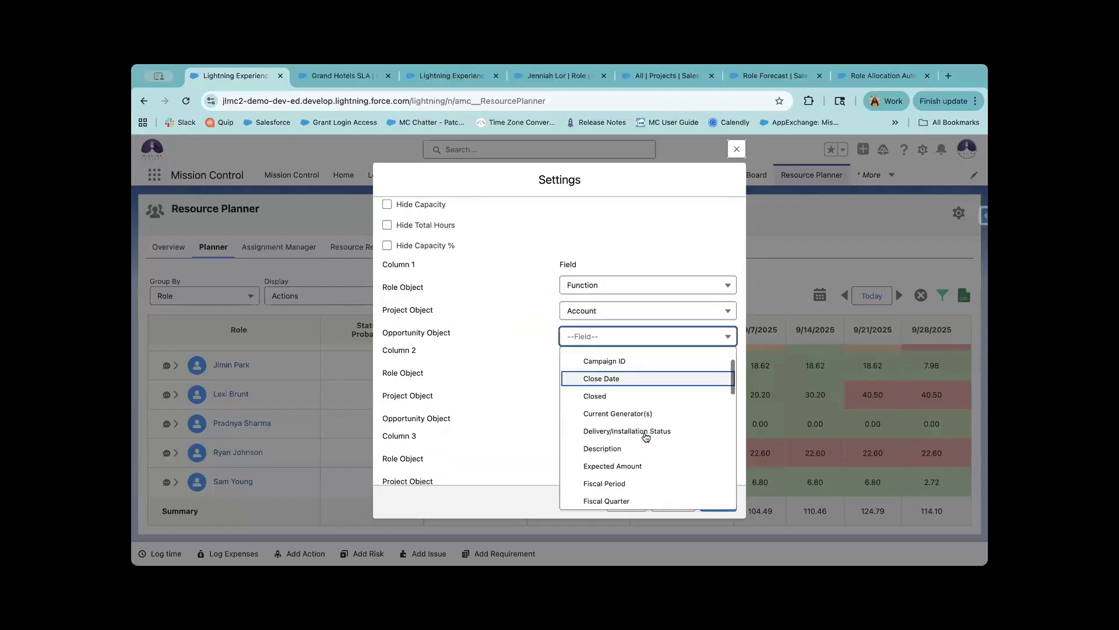
pyautogui.scroll(-6, 646, 436)
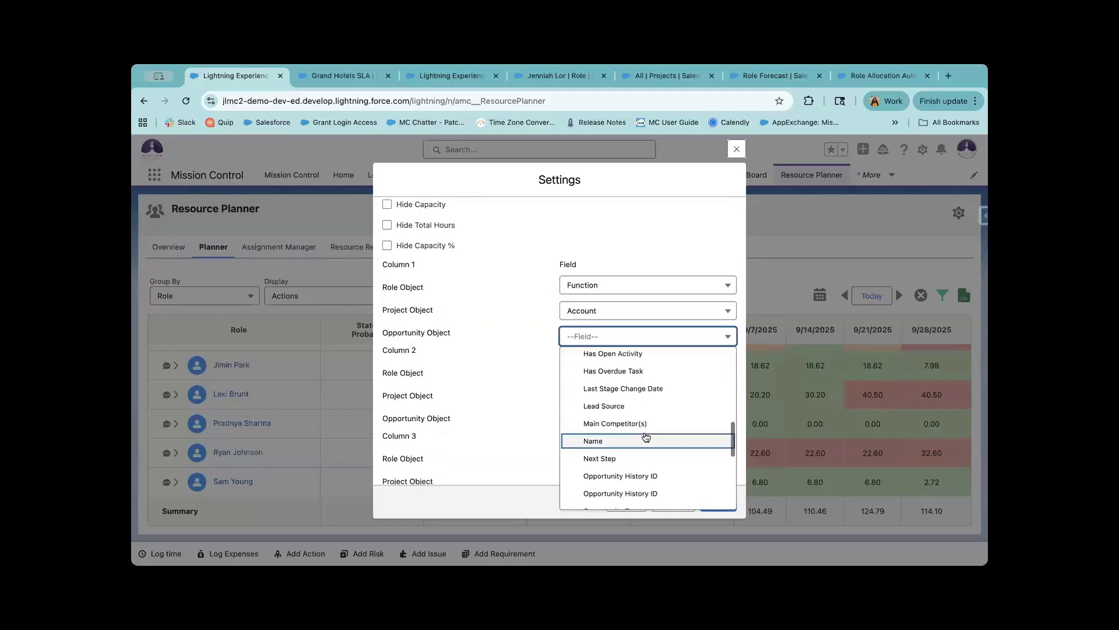
pyautogui.scroll(-3, 646, 437)
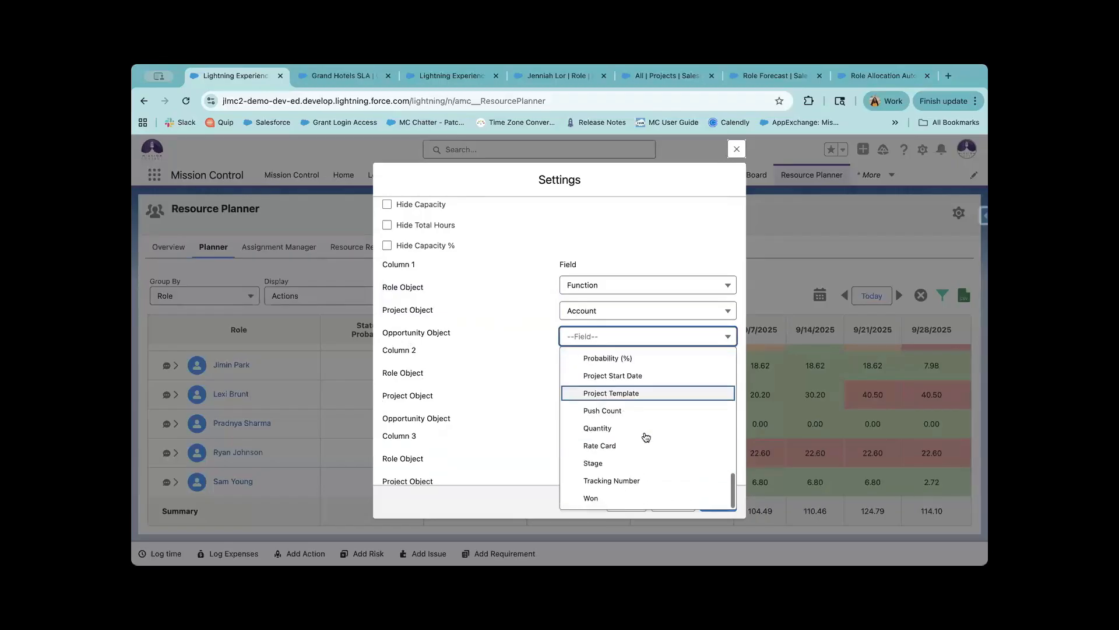
pyautogui.scroll(3, 646, 434)
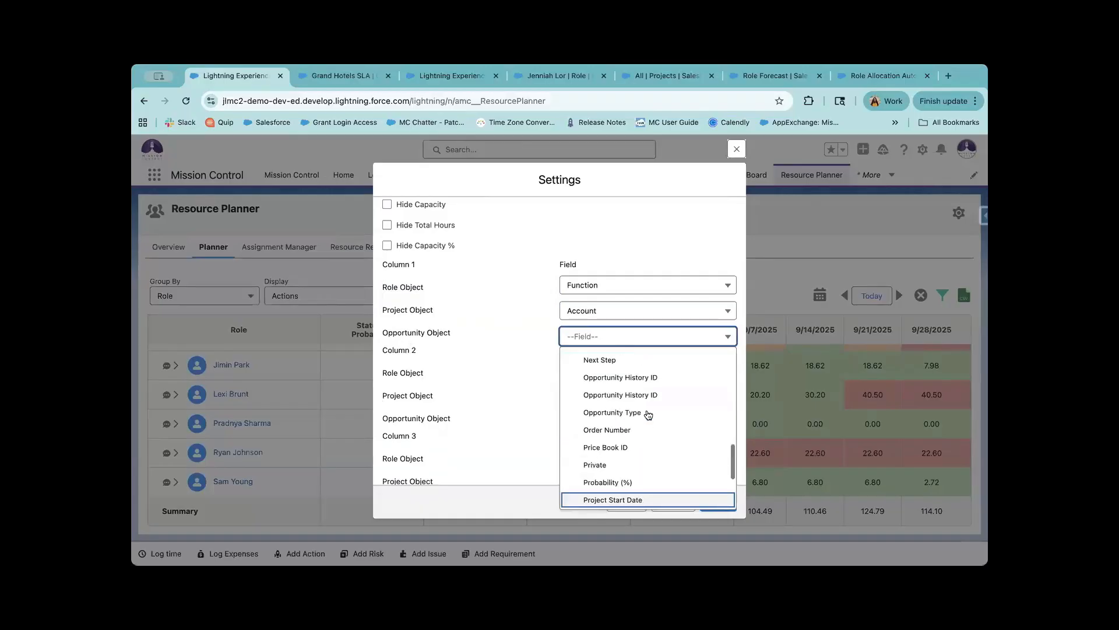
pyautogui.click(647, 414)
pyautogui.click(615, 356)
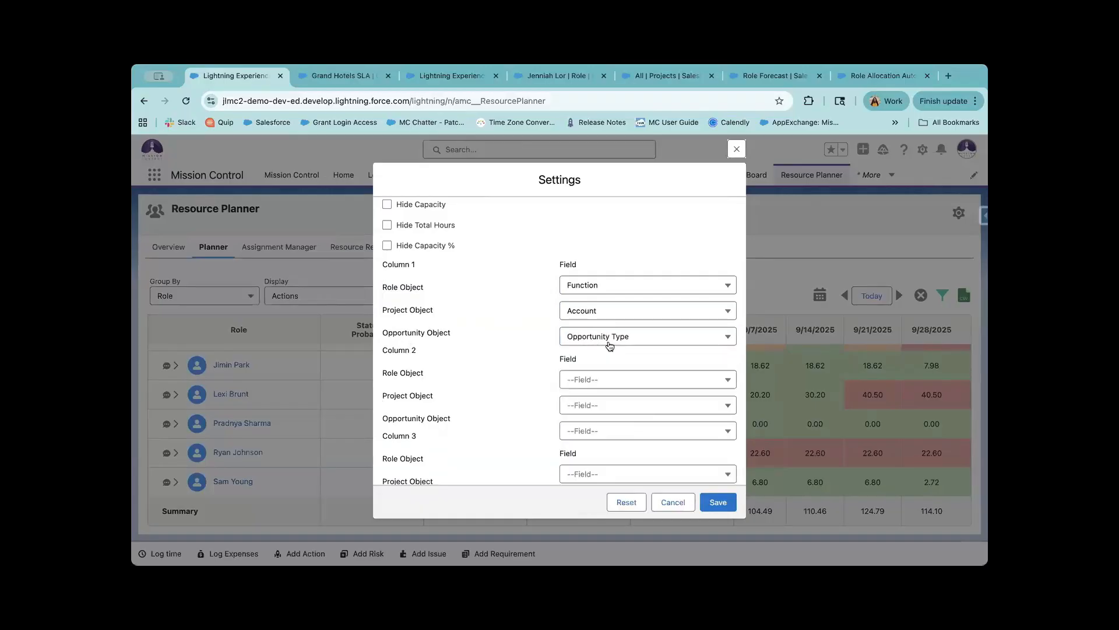
pyautogui.click(721, 502)
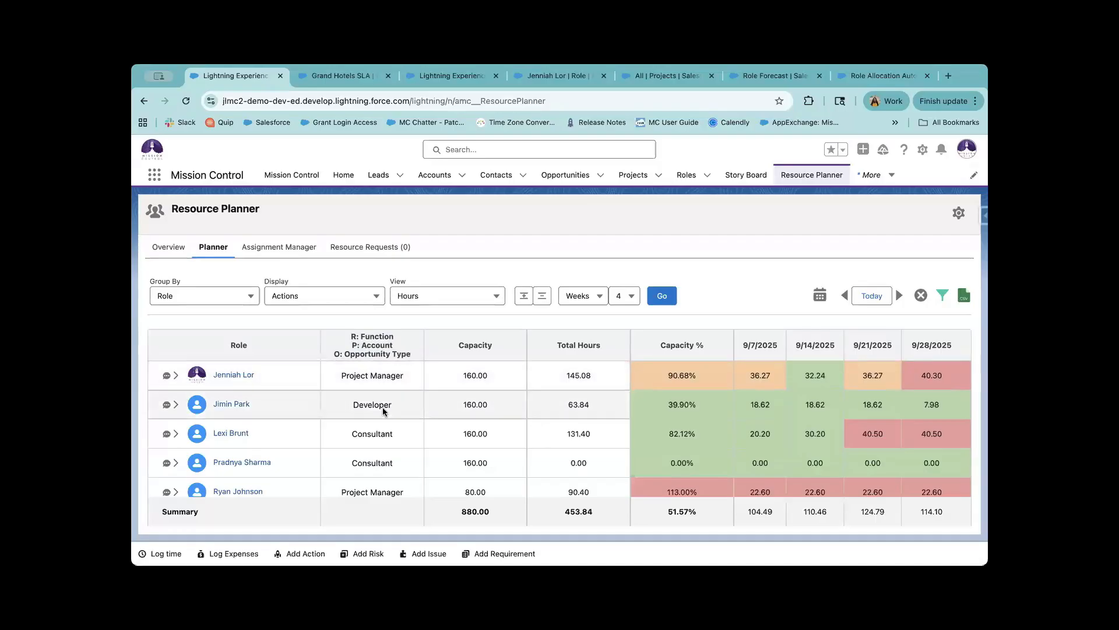
# Expand all planner rows to show Billable, Non Billable, Holiday and Event hours.
pyautogui.scroll(-2, 371, 401)
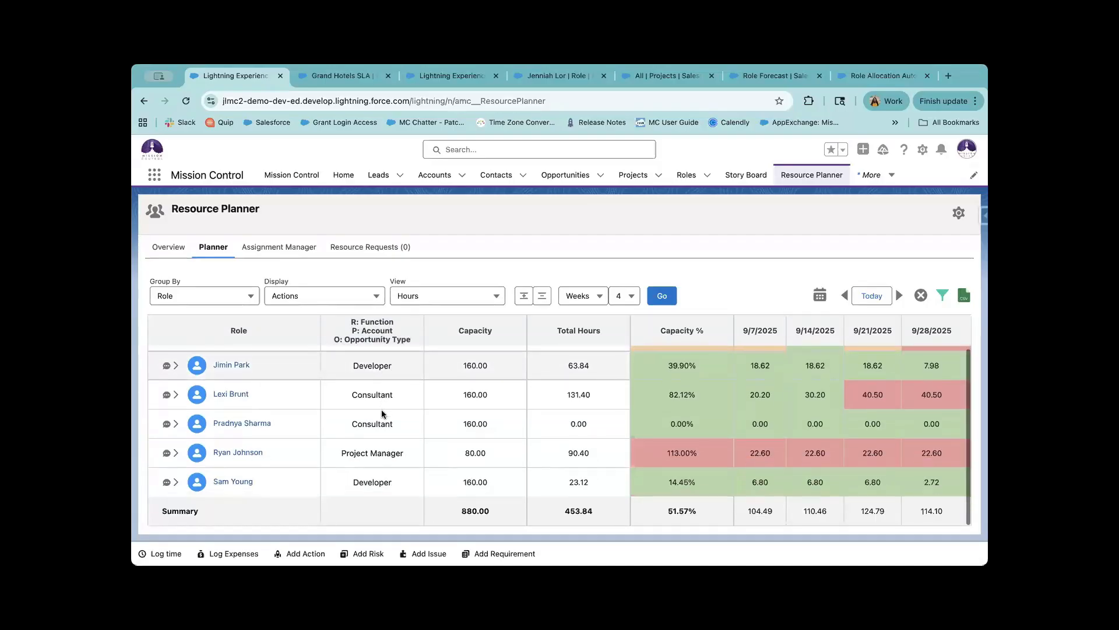
pyautogui.click(525, 298)
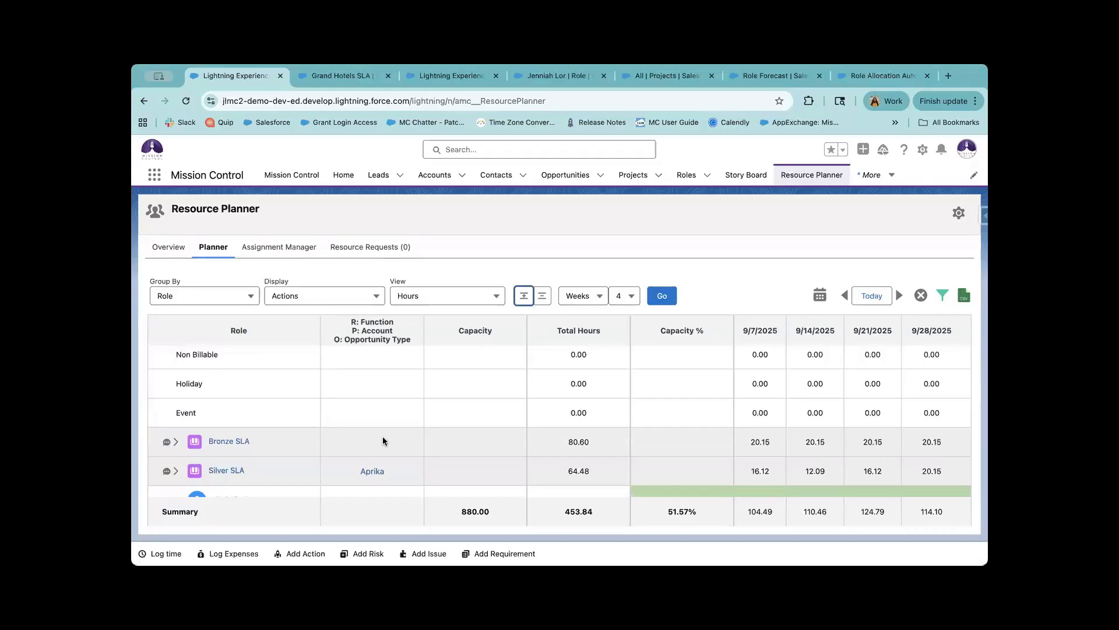
pyautogui.scroll(-1, 382, 436)
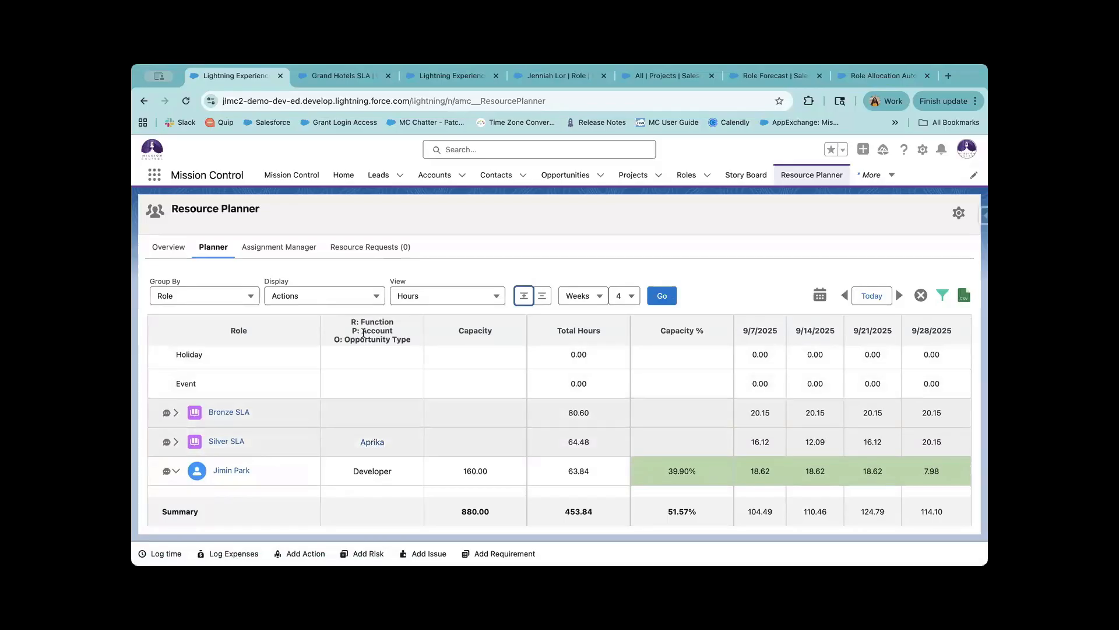
pyautogui.doubleClick(395, 330)
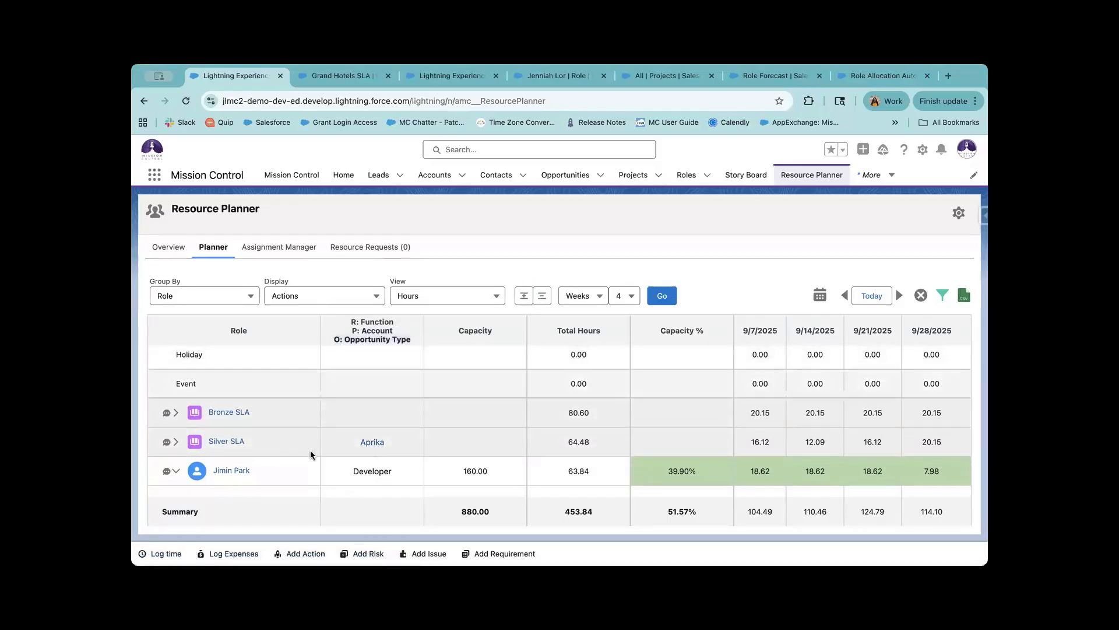
# Keep the planner grid grouped by Role.
pyautogui.scroll(-2, 310, 450)
pyautogui.click(204, 297)
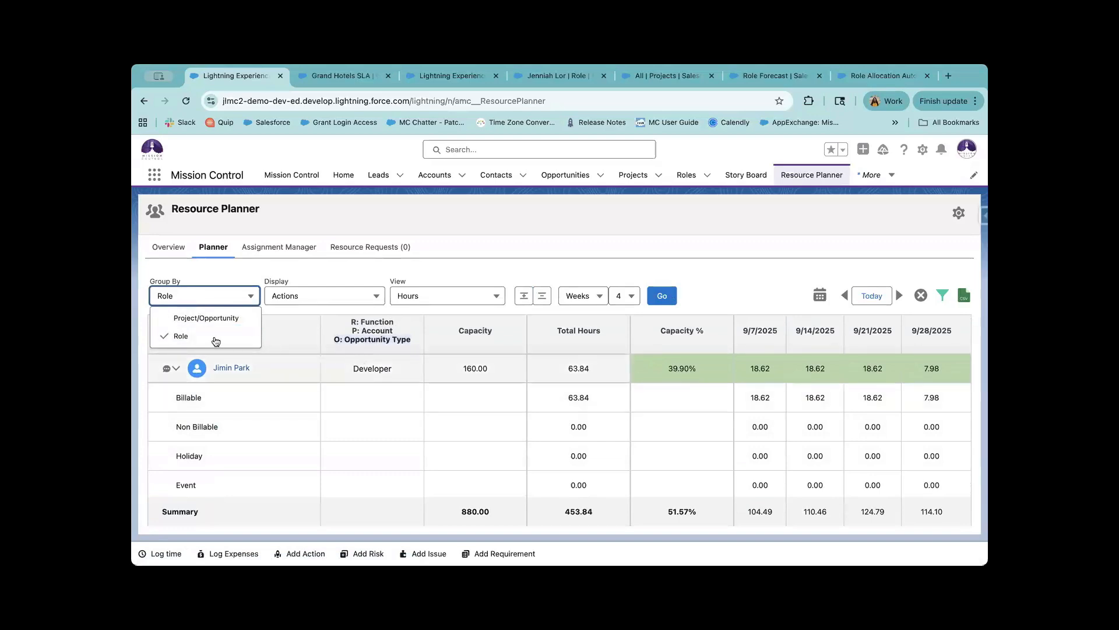
pyautogui.click(330, 415)
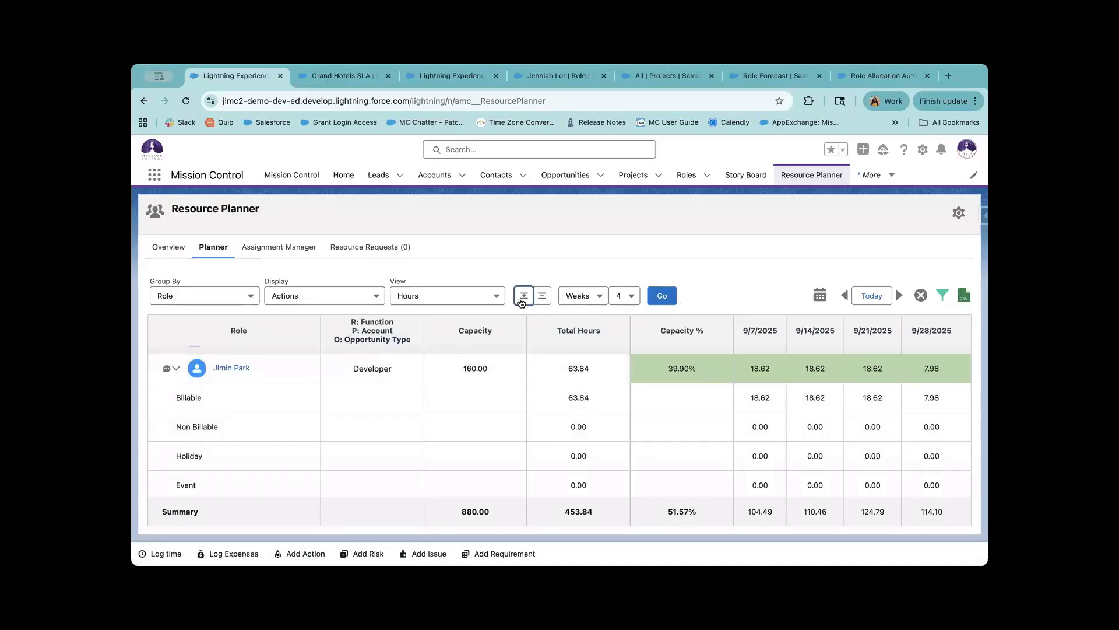
# Collapse the planner rows and review the 90.68% capacity figure in the top row.
pyautogui.click(542, 296)
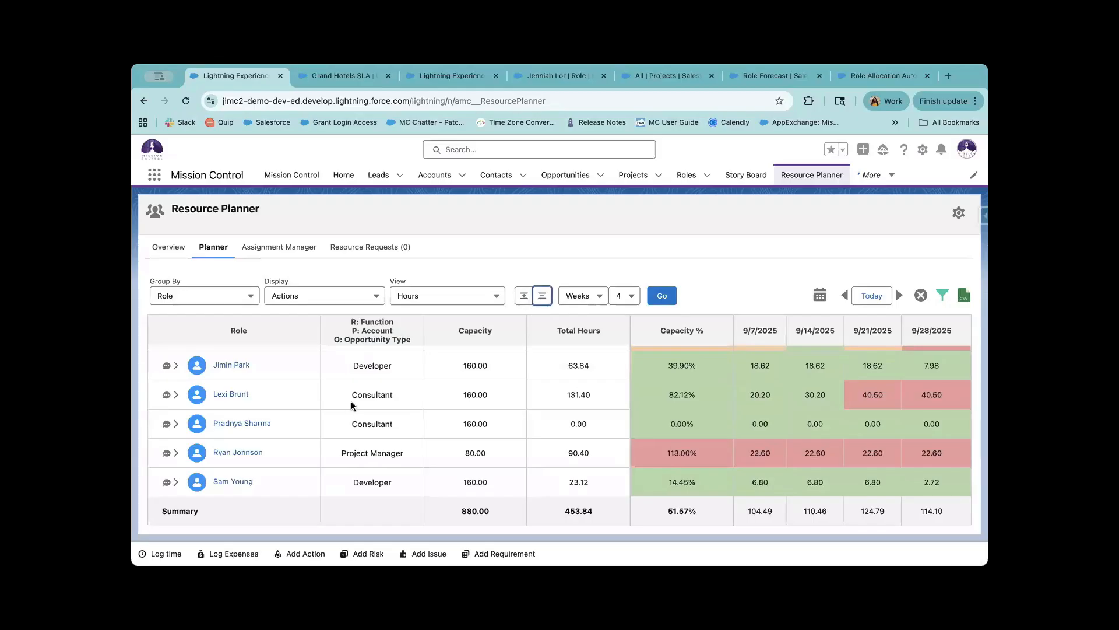
pyautogui.scroll(2, 349, 402)
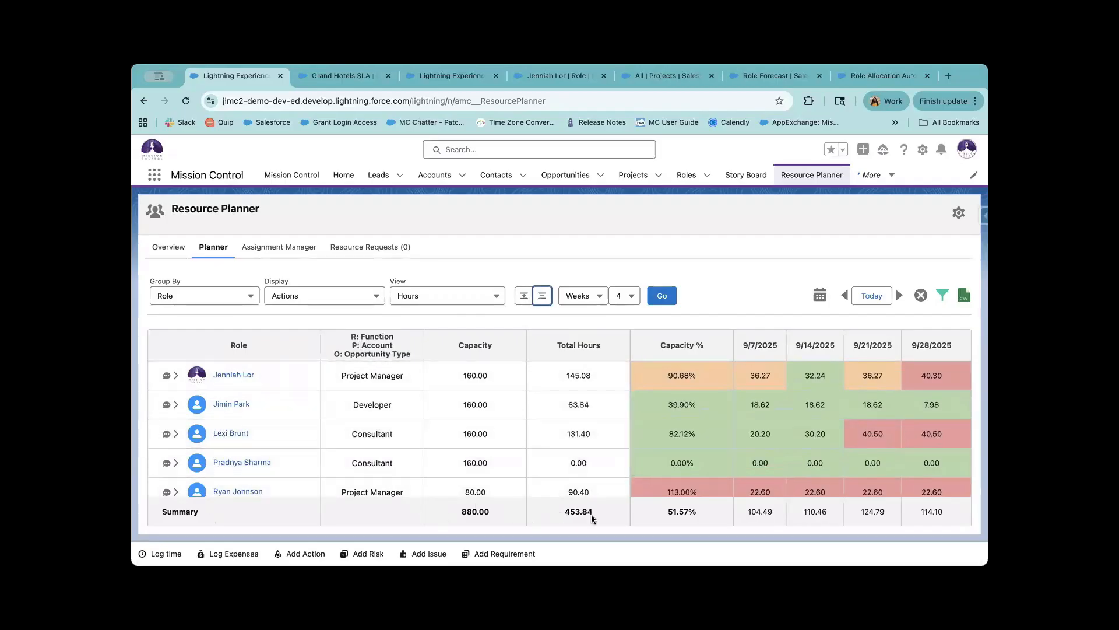
pyautogui.scroll(-2, 648, 435)
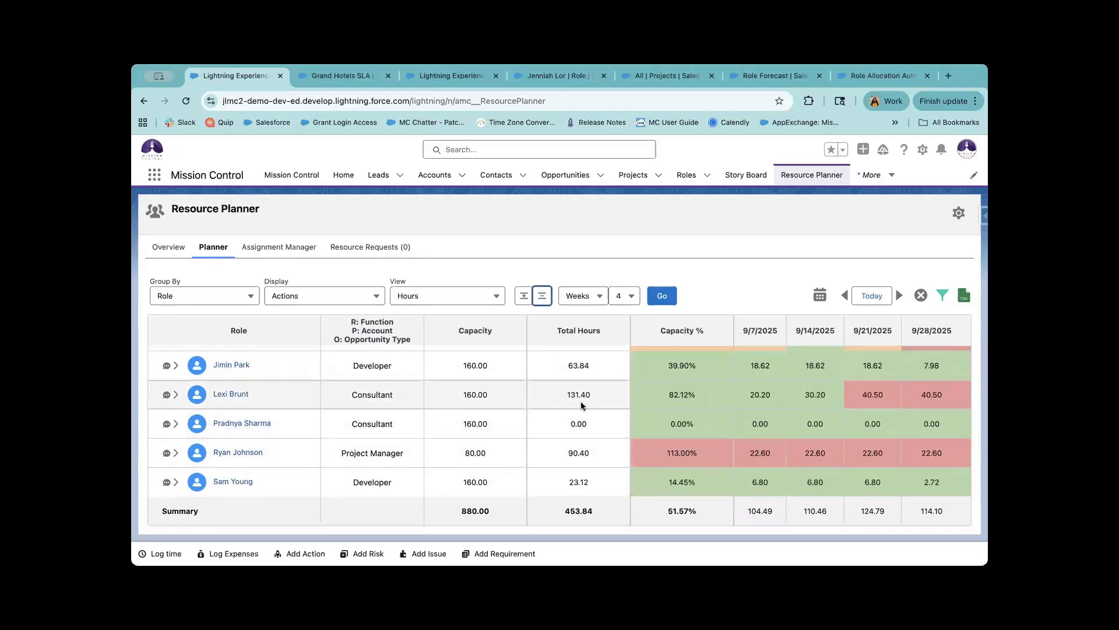
pyautogui.click(540, 363)
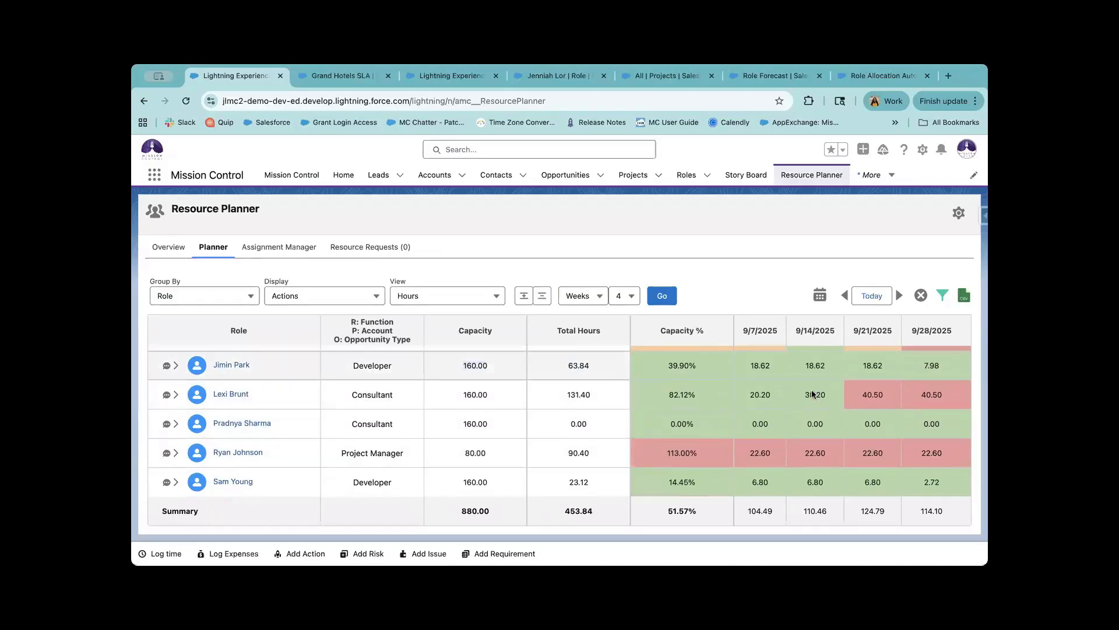
pyautogui.scroll(2, 810, 432)
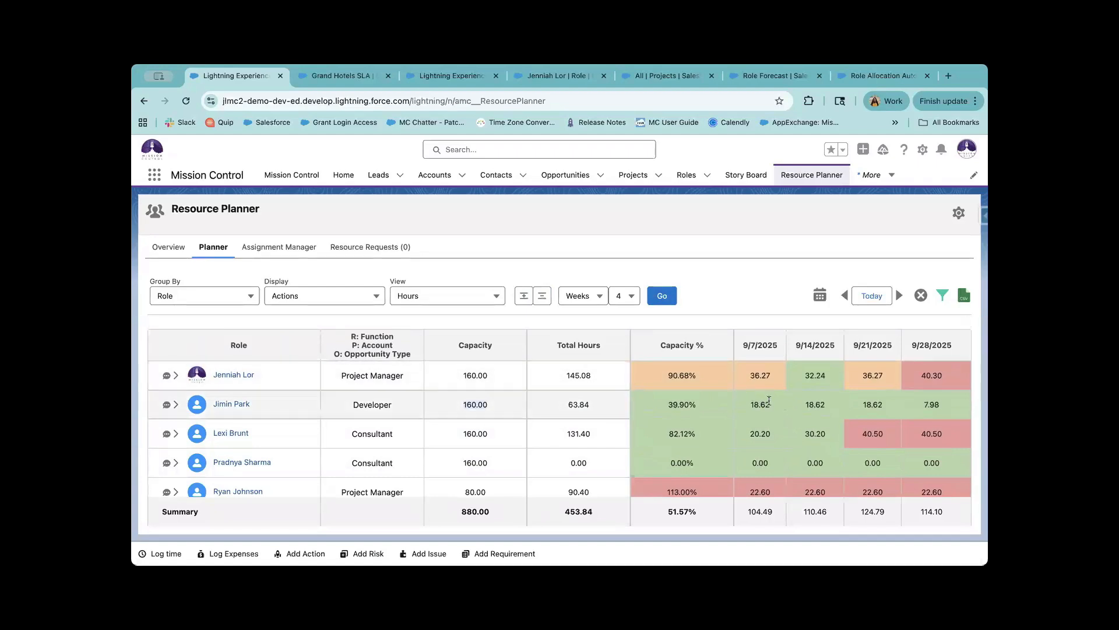
pyautogui.doubleClick(710, 371)
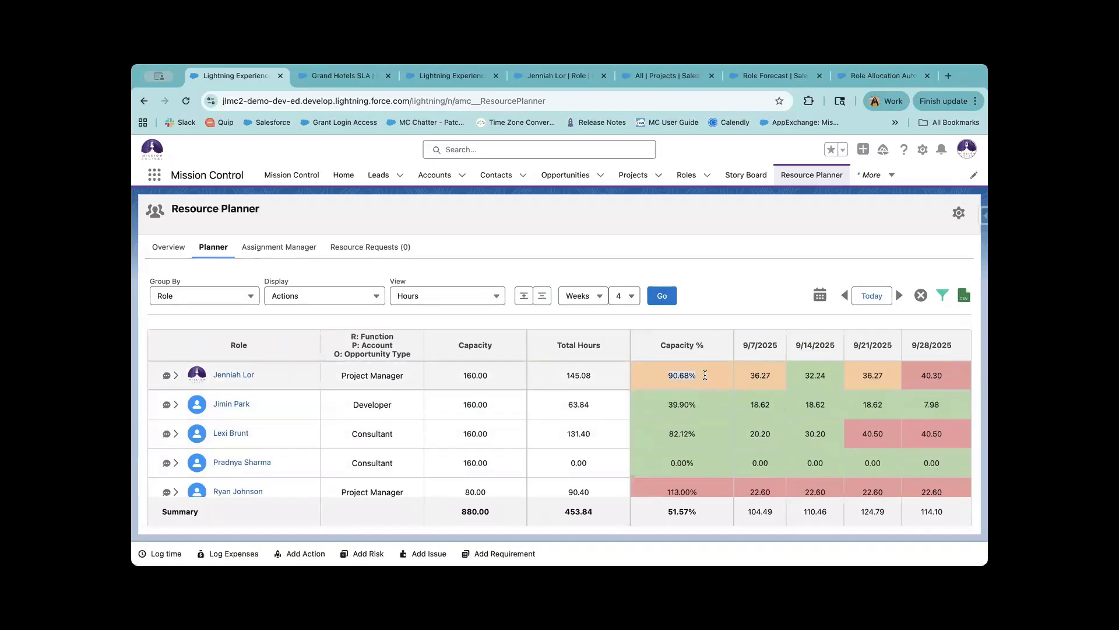
pyautogui.click(725, 377)
# Keep the planner on the Weeks period and switch to the Grand Hotels SLA opportunity.
pyautogui.scroll(-1, 865, 429)
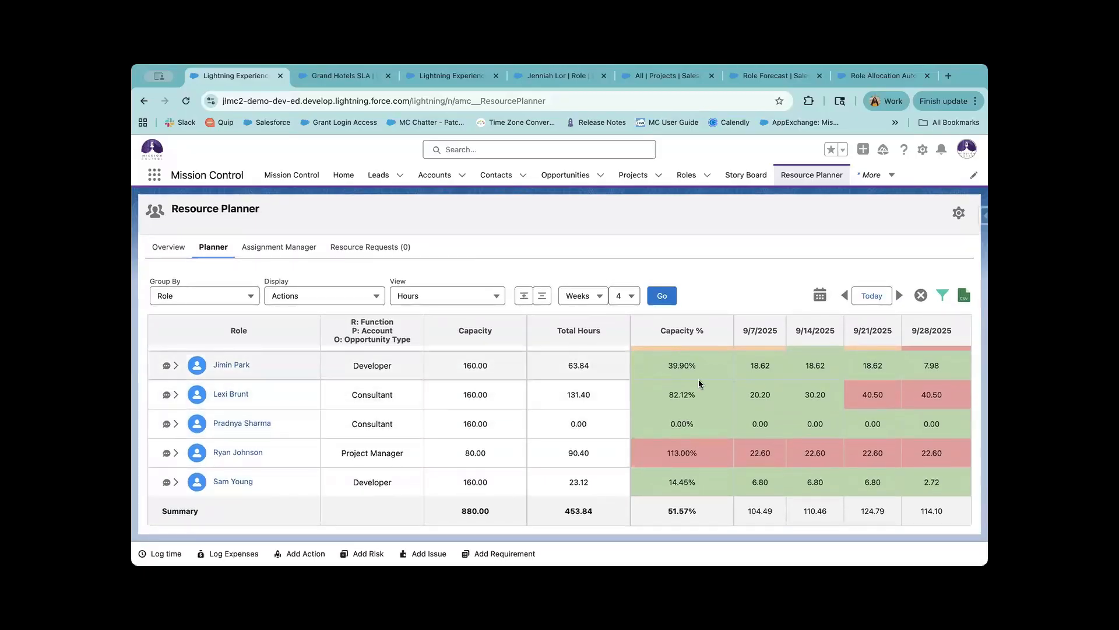
pyautogui.click(599, 296)
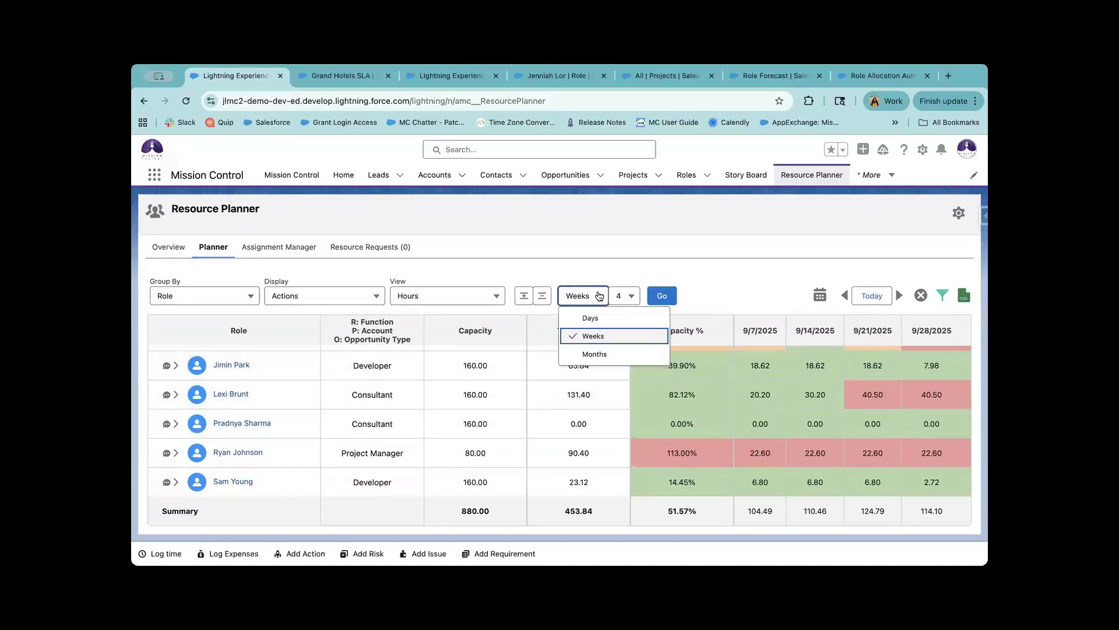
pyautogui.click(558, 268)
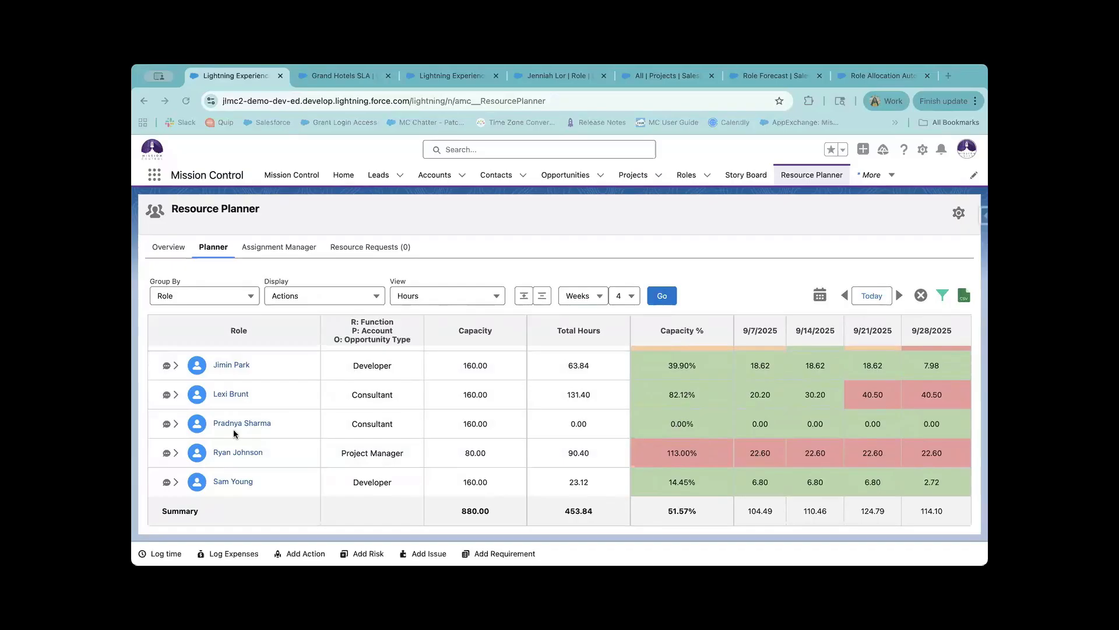
pyautogui.click(337, 76)
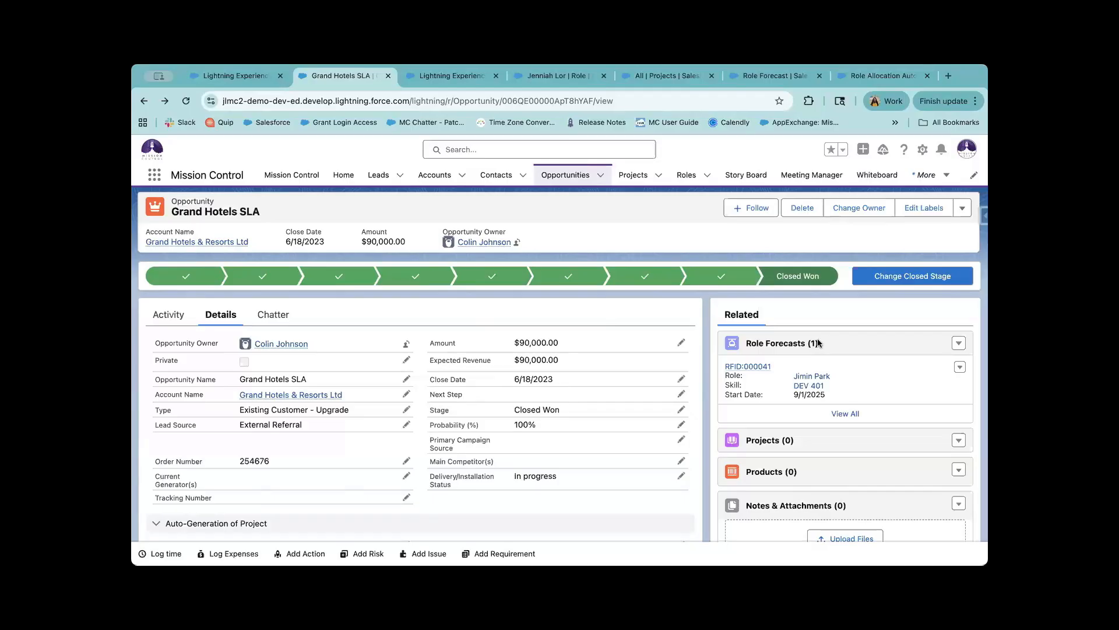
# Open the Silver SLA project record from the Projects list.
pyautogui.click(450, 75)
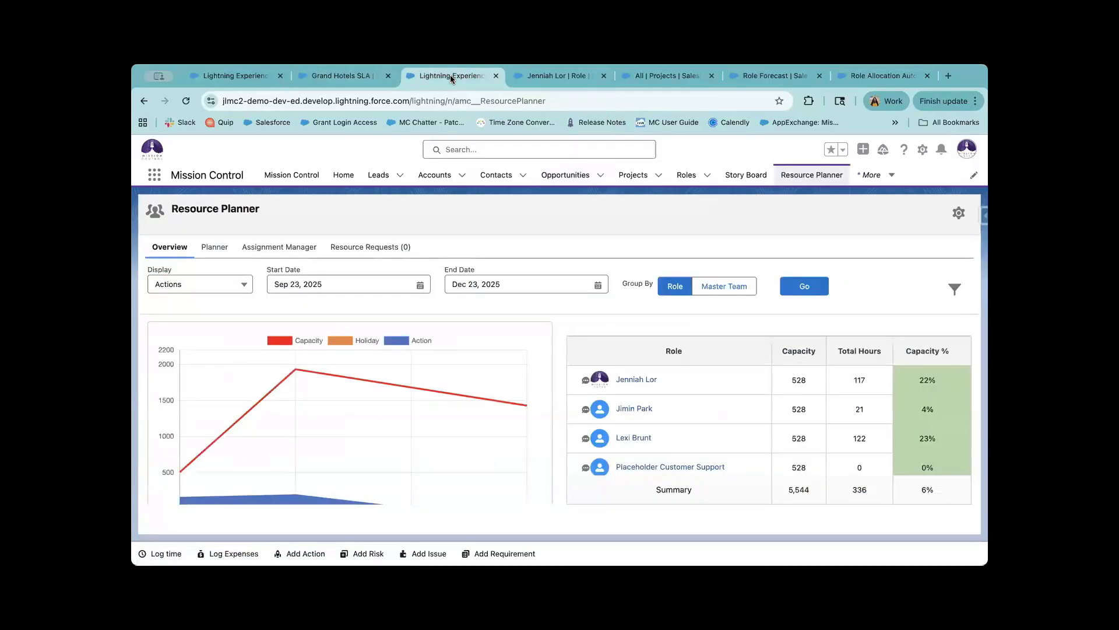
pyautogui.click(620, 177)
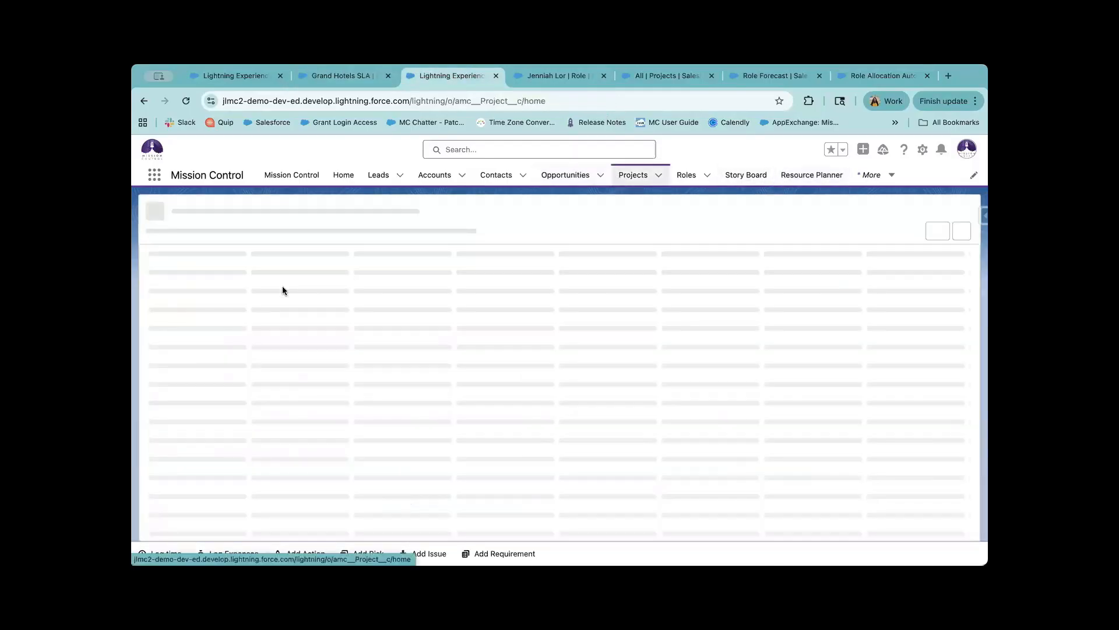
pyautogui.click(221, 285)
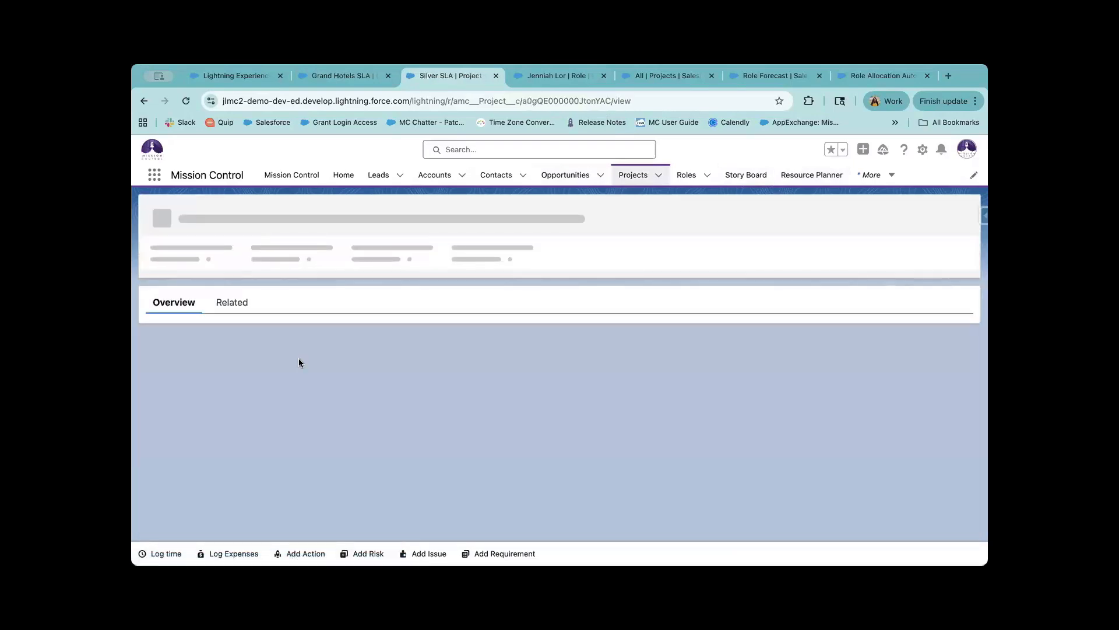
pyautogui.click(965, 211)
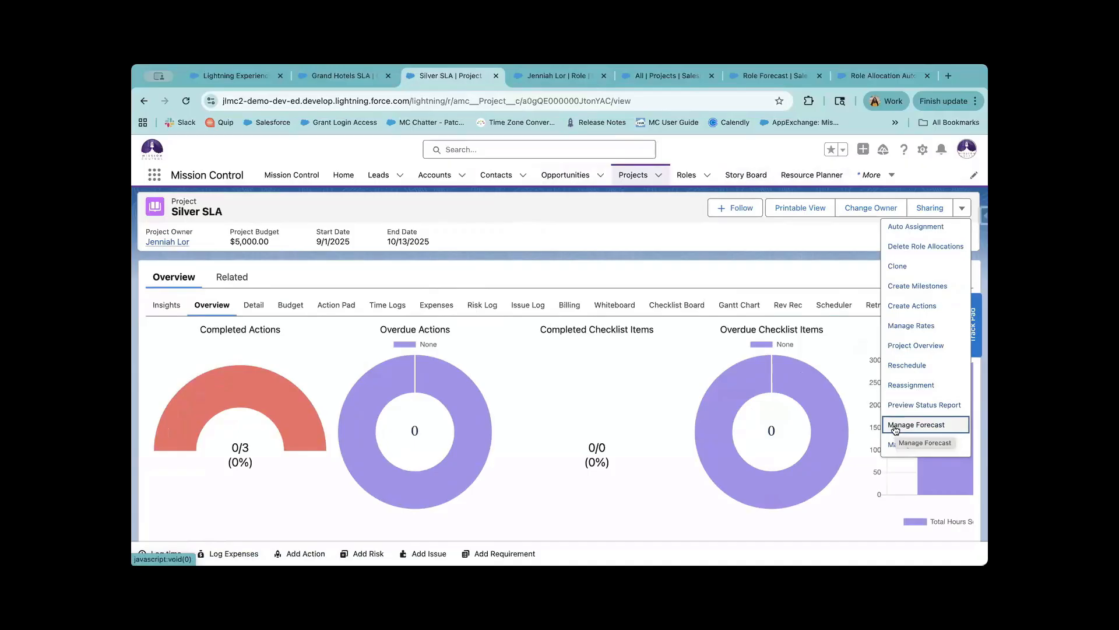
# Confirm Silver SLA has no Role Forecasts, then return to the Grand Hotels SLA opportunity.
pyautogui.click(233, 275)
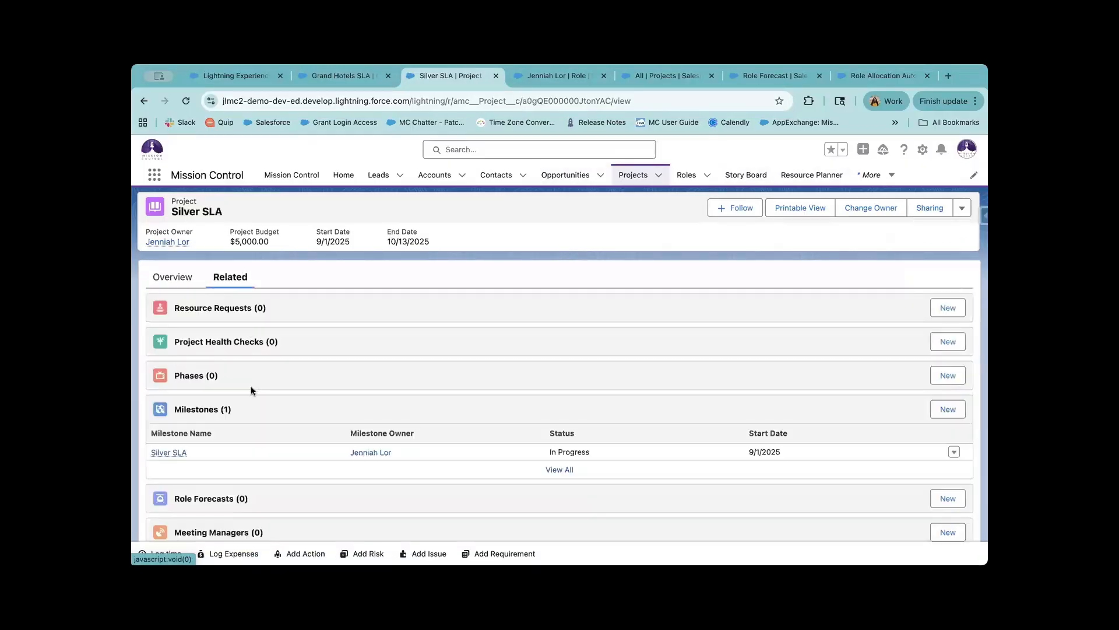
pyautogui.scroll(-1, 286, 481)
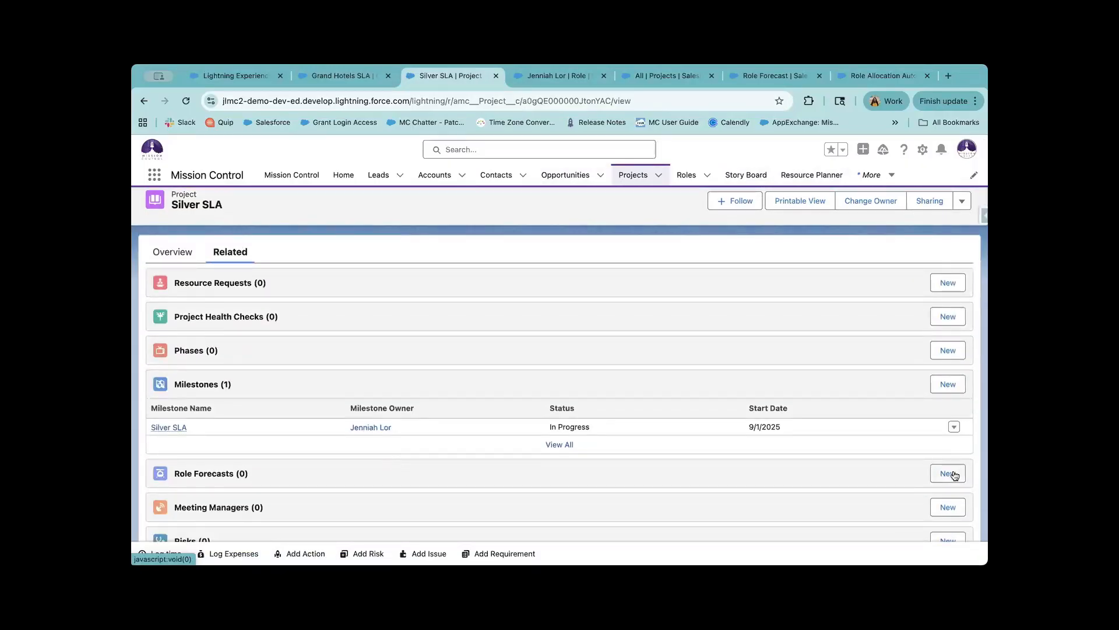
pyautogui.click(949, 473)
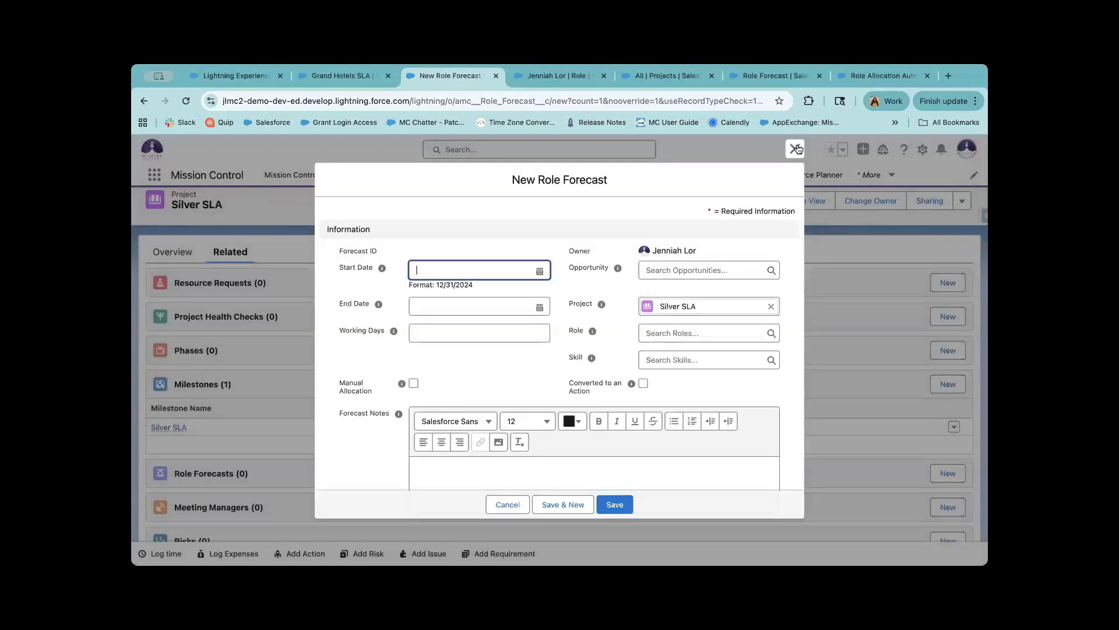
pyautogui.click(795, 149)
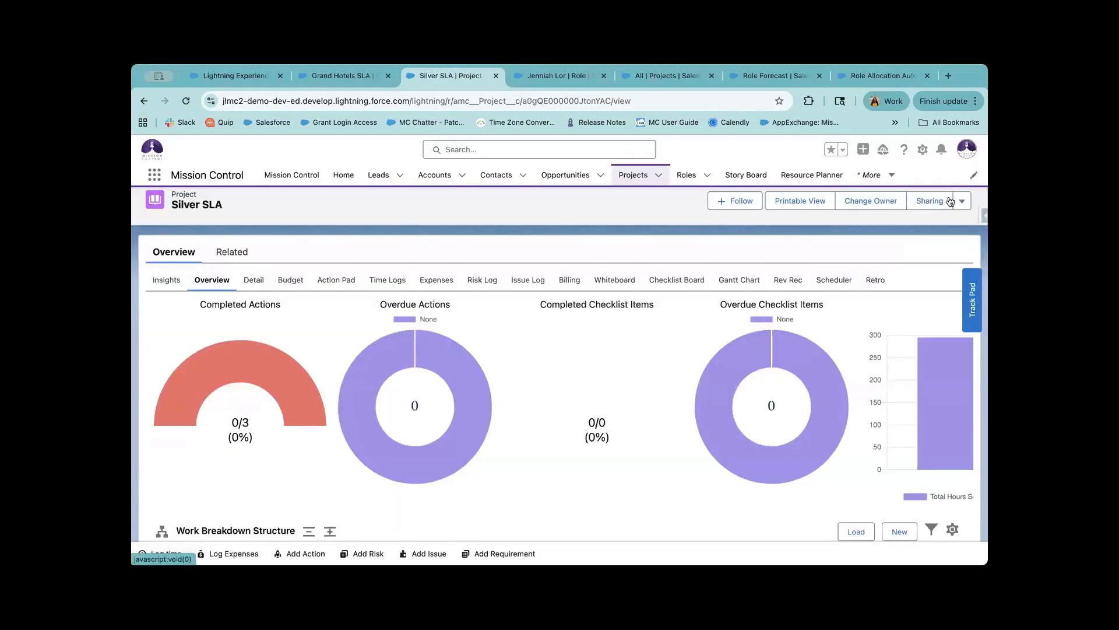
pyautogui.click(960, 198)
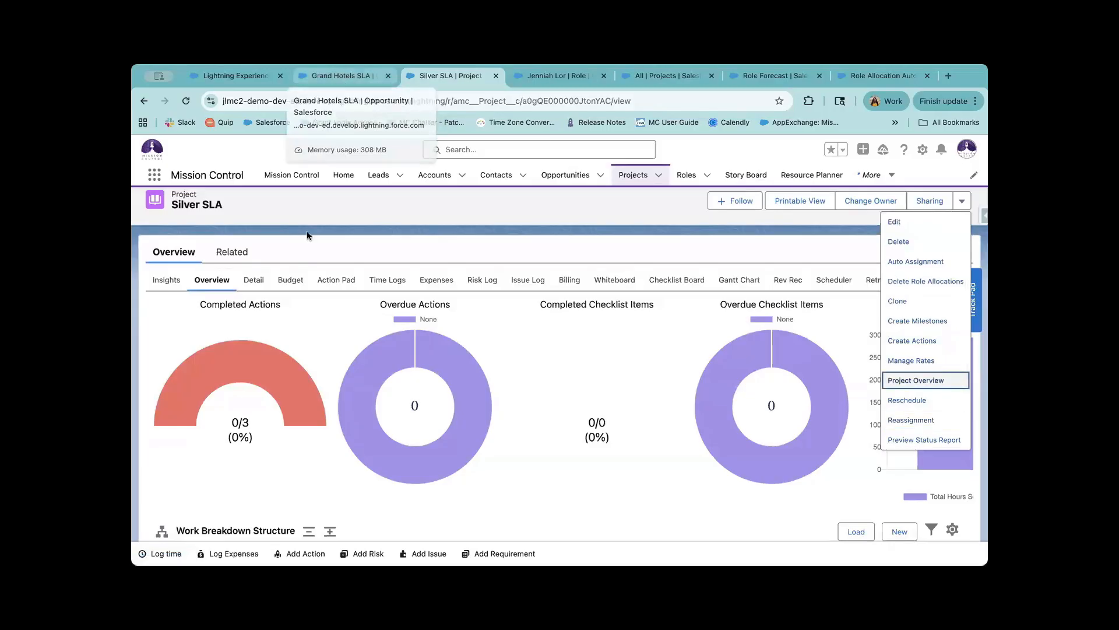
pyautogui.click(325, 79)
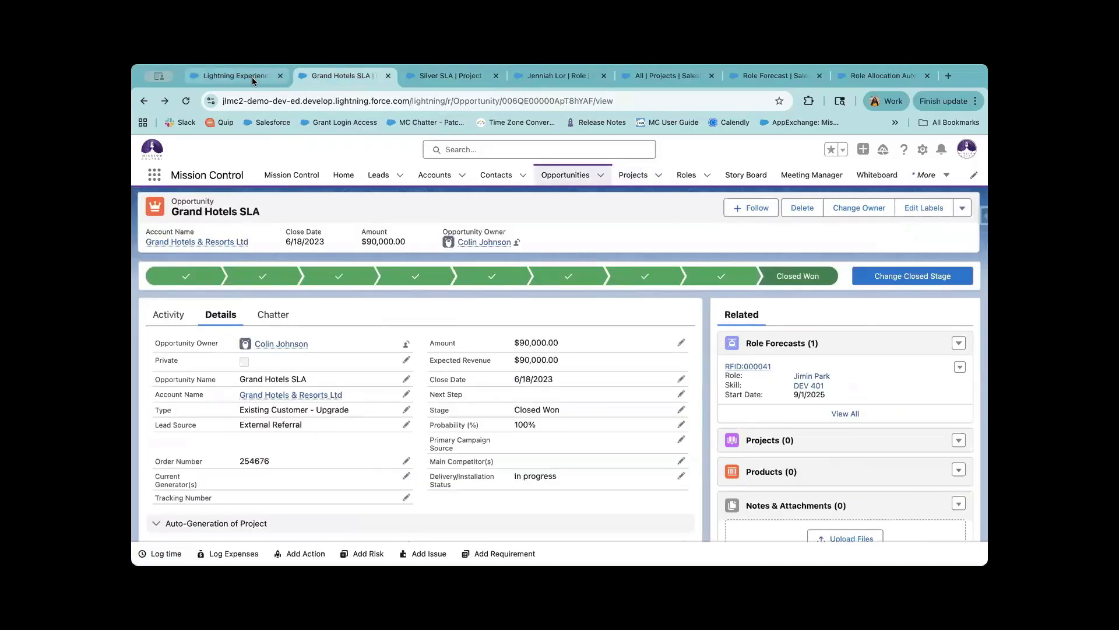
# Return to the Grand Hotels SLA opportunity and review its Role Forecasts list options.
pyautogui.click(245, 76)
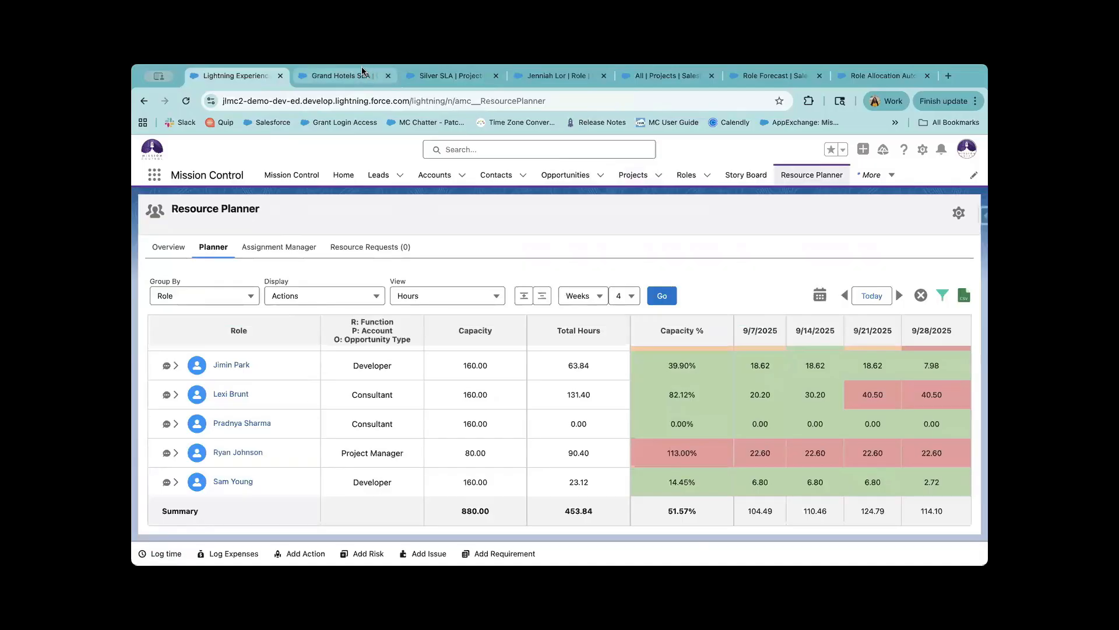
pyautogui.click(343, 78)
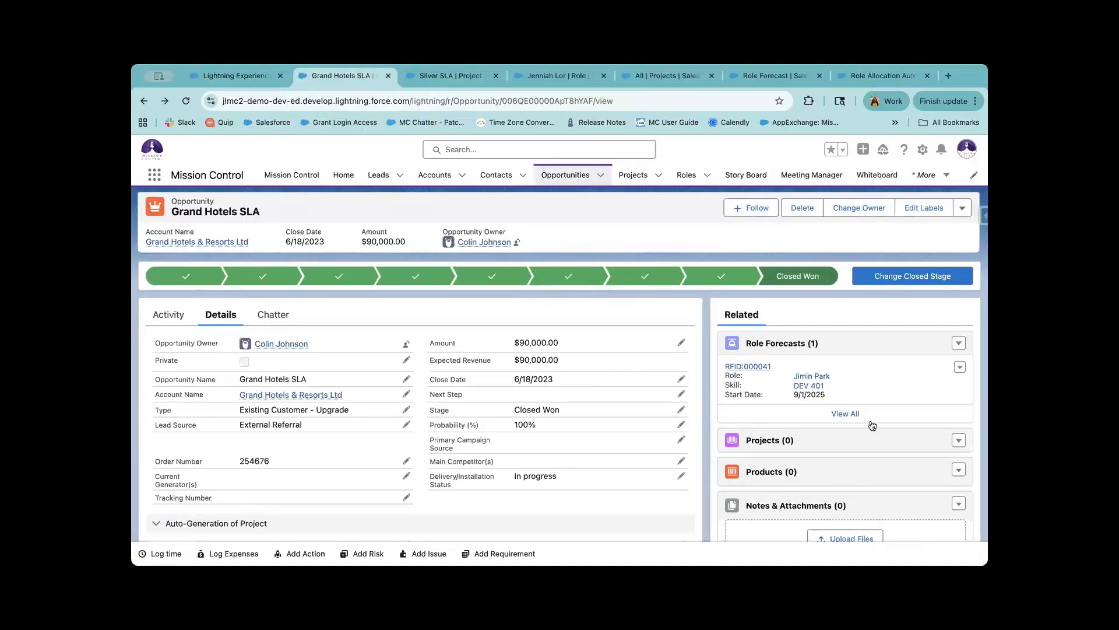
pyautogui.click(959, 344)
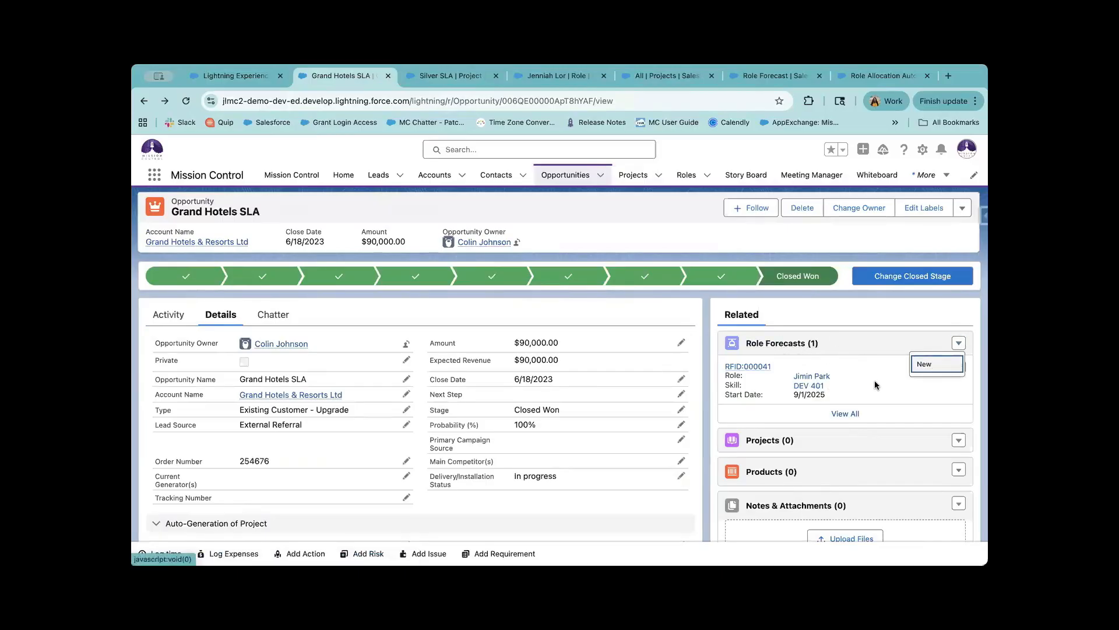
pyautogui.click(723, 309)
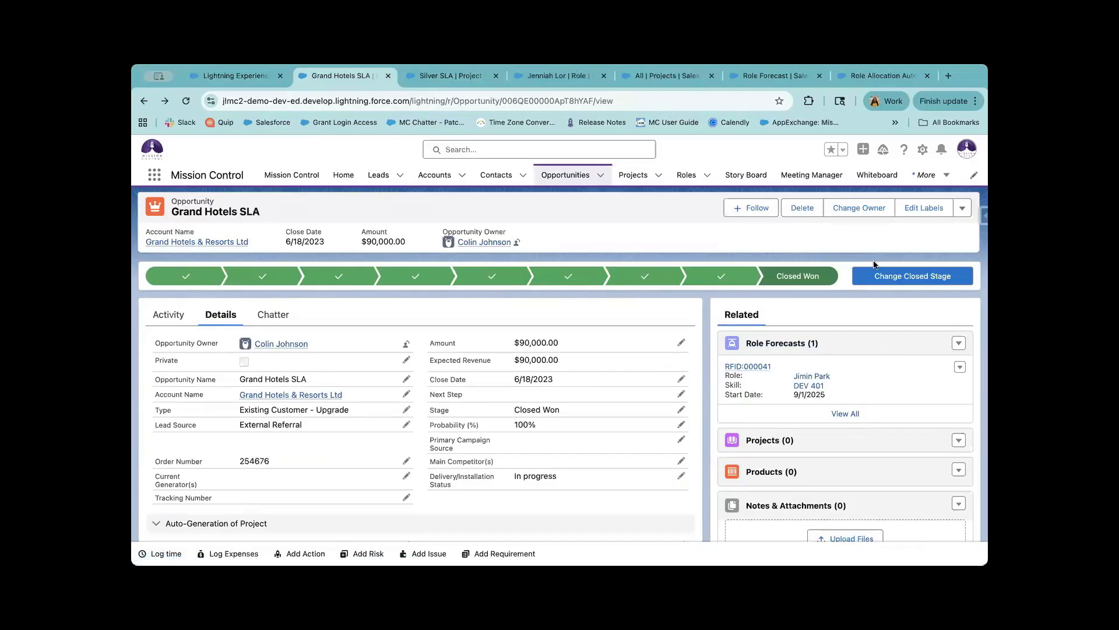
# Launch Manage Forecast from the Grand Hotels SLA opportunity's record actions.
pyautogui.click(962, 208)
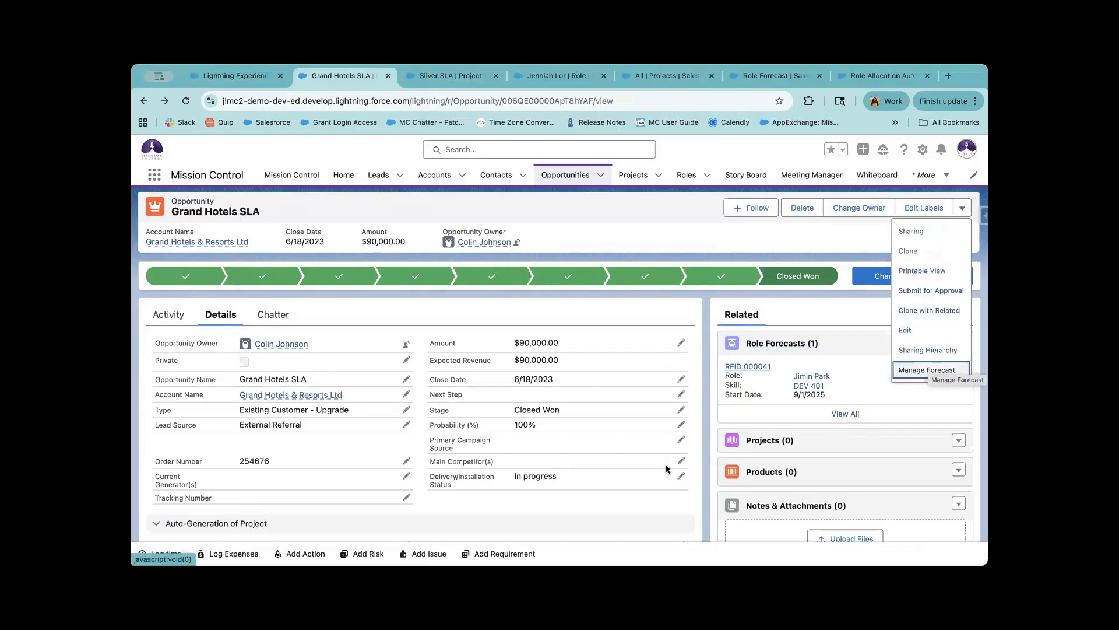
pyautogui.scroll(-5, 668, 468)
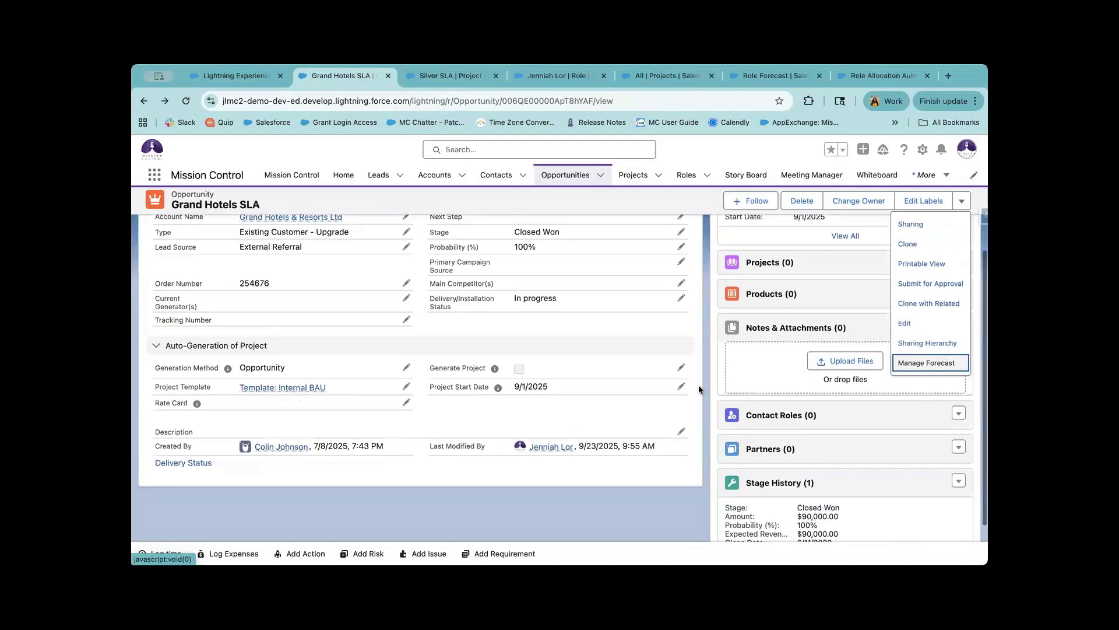
pyautogui.scroll(1, 758, 355)
pyautogui.click(808, 330)
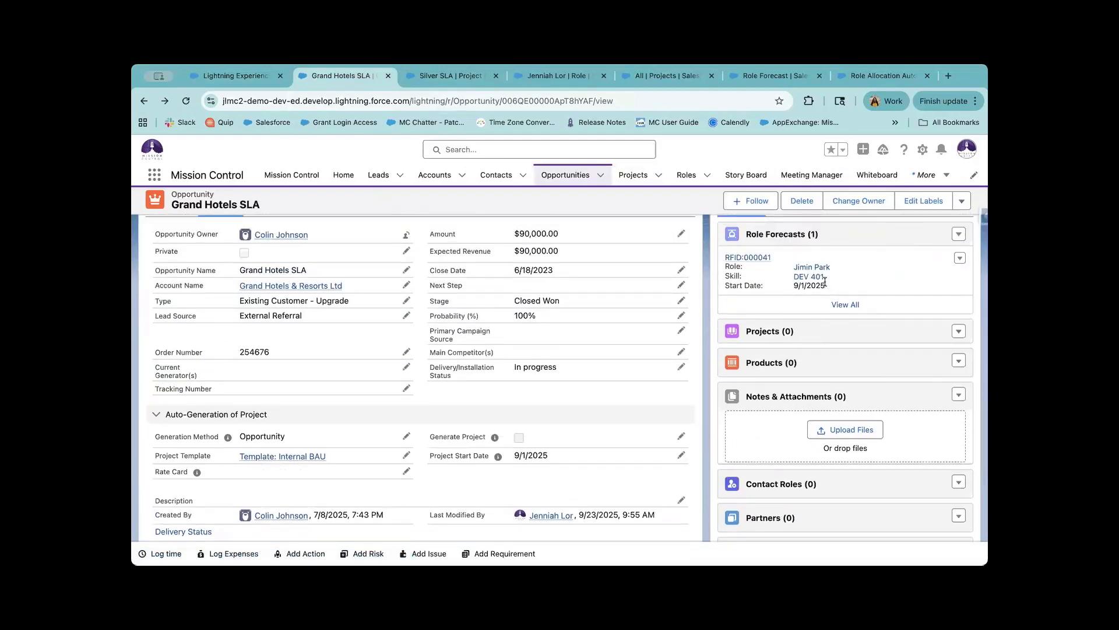
pyautogui.scroll(1, 807, 285)
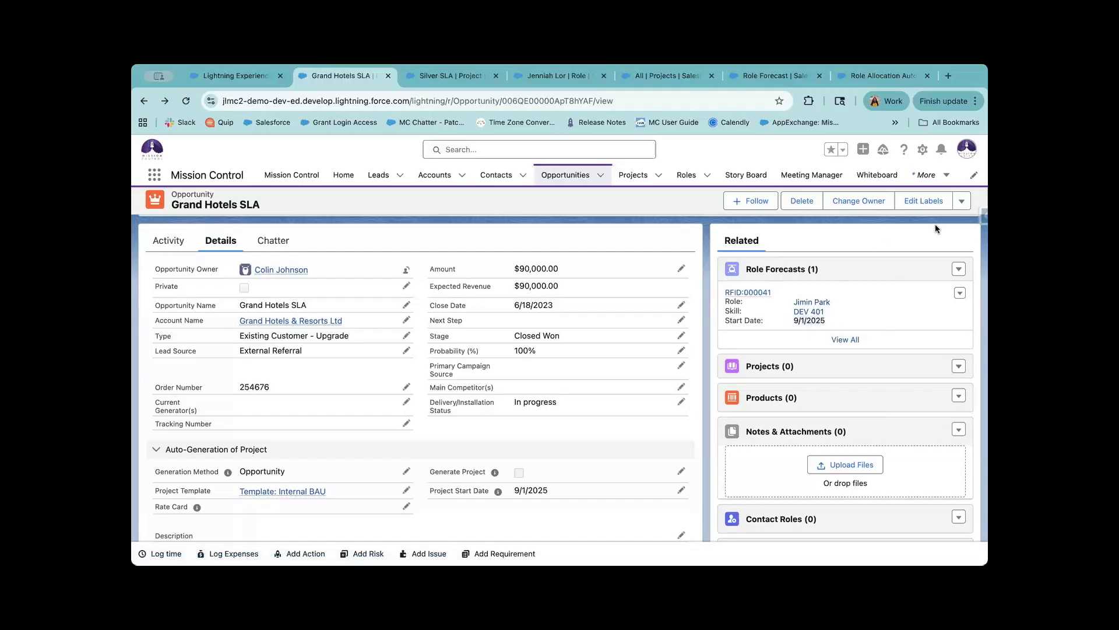
pyautogui.click(961, 200)
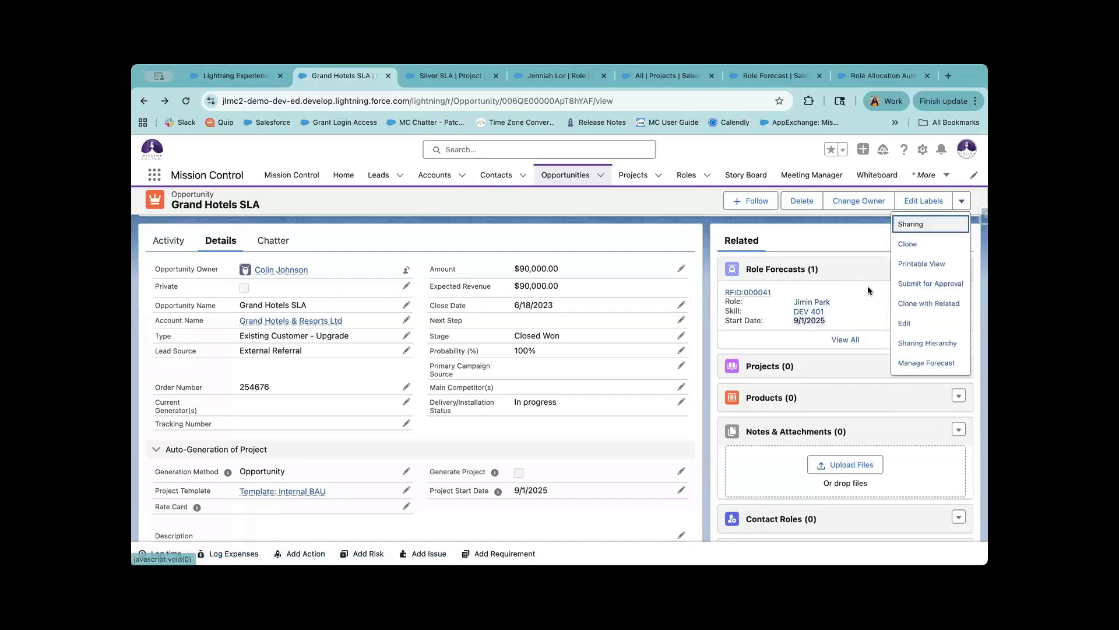
pyautogui.click(915, 370)
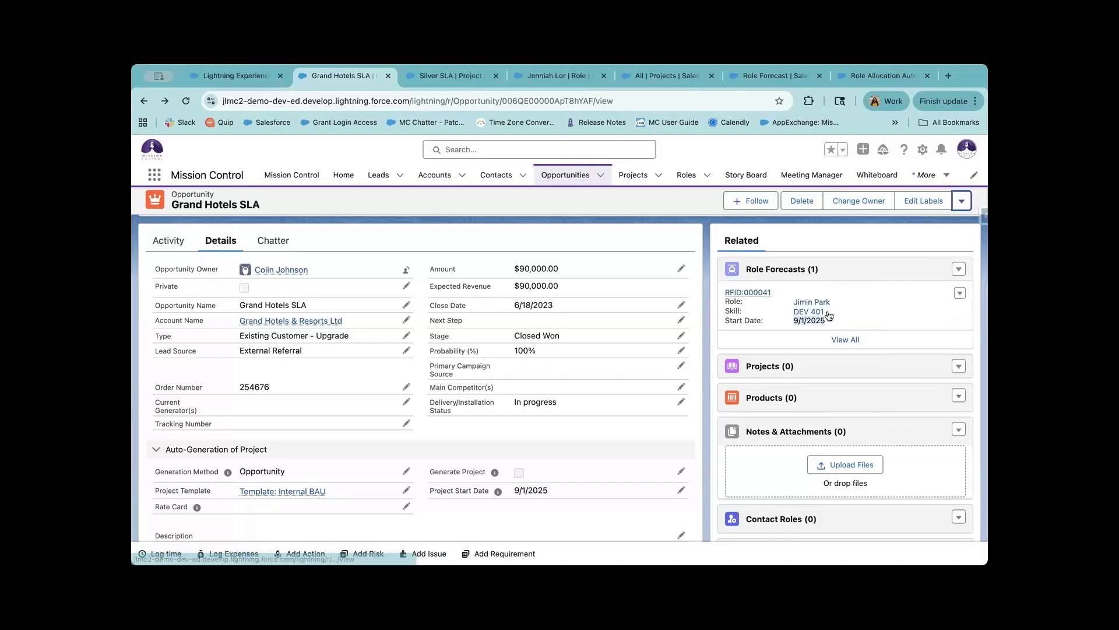
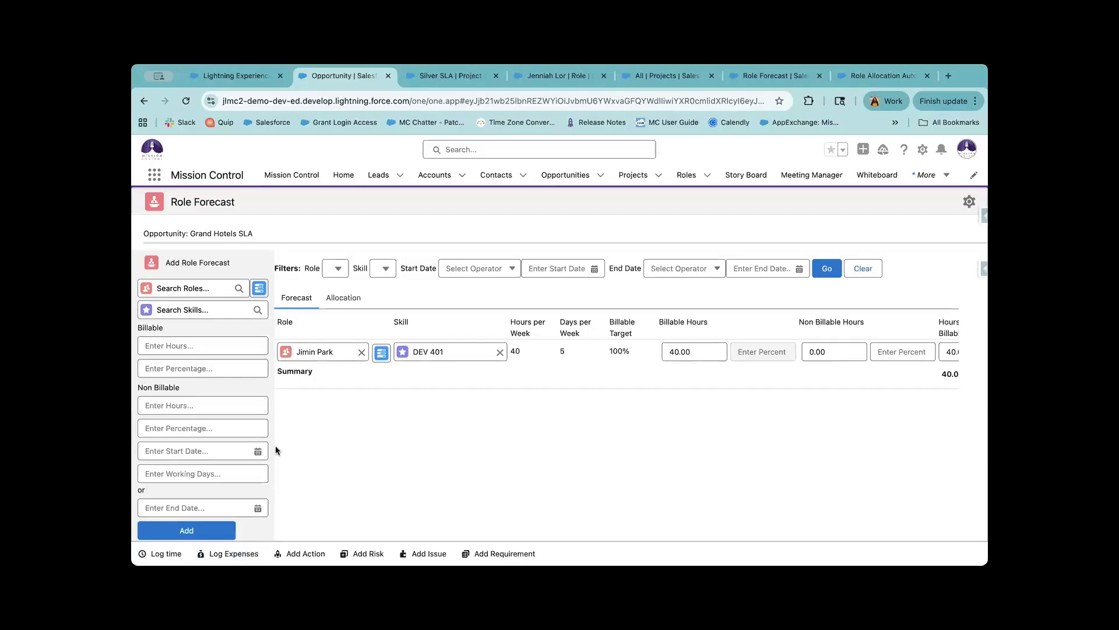
# Review the Grand Hotels SLA name and the weekly allocation, then return to the entry form.
pyautogui.moveTo(260, 233); pyautogui.dragTo(143, 233)
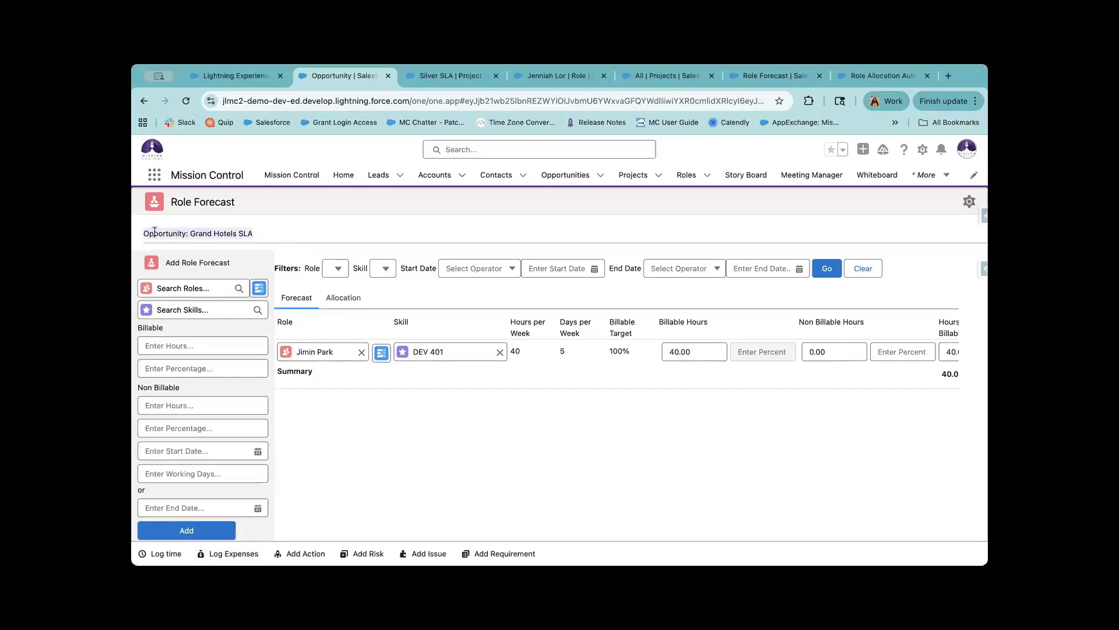
pyautogui.click(231, 245)
pyautogui.moveTo(256, 234); pyautogui.dragTo(155, 233)
pyautogui.click(270, 237)
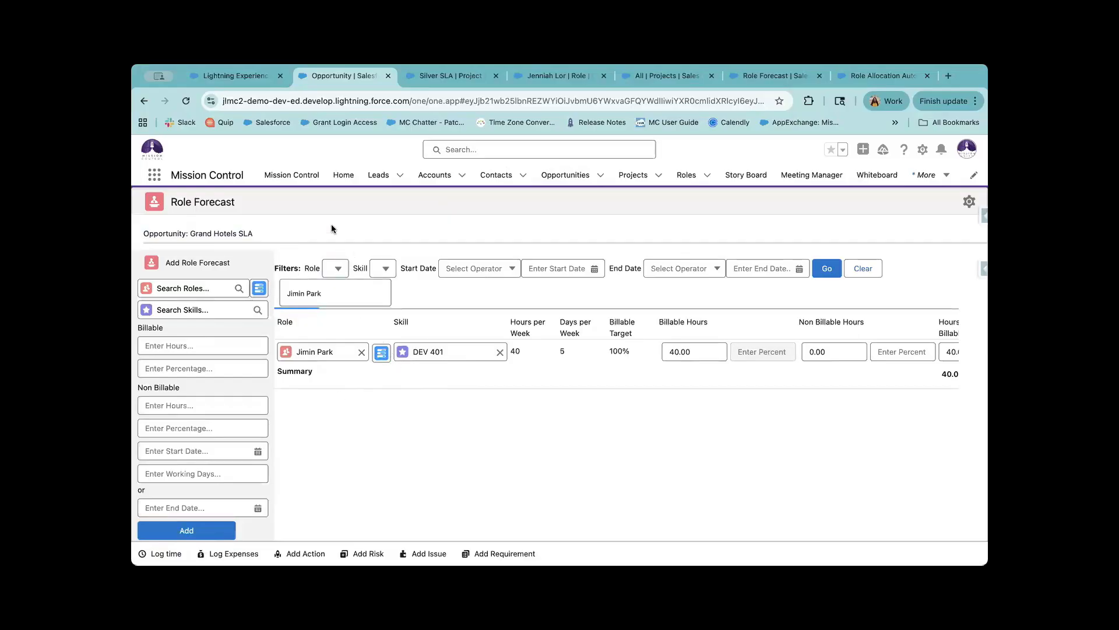
pyautogui.click(343, 299)
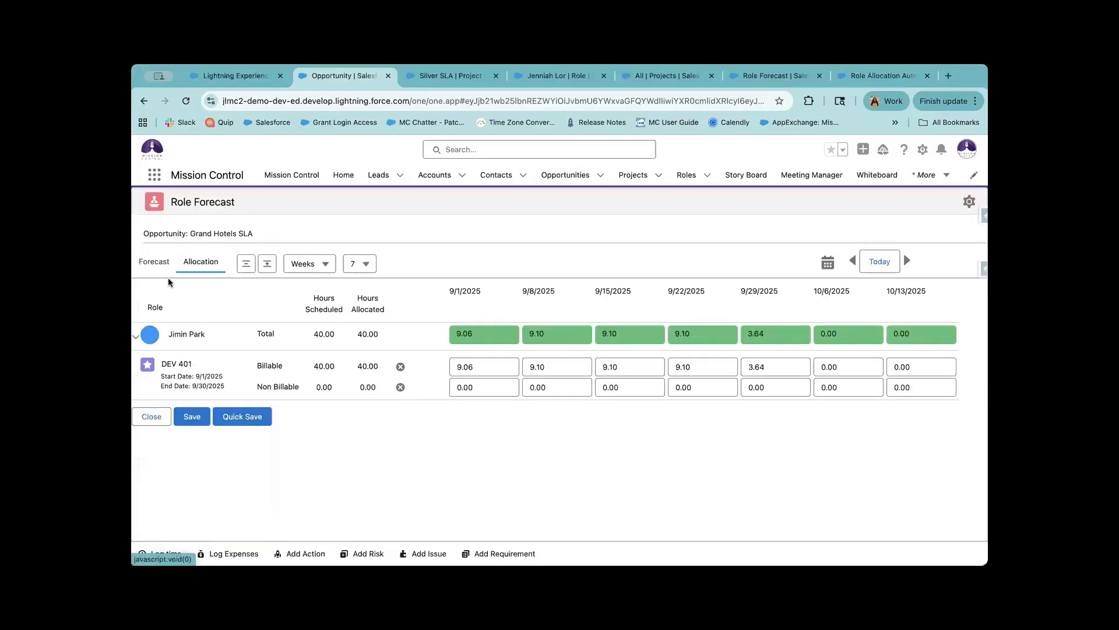
pyautogui.click(154, 262)
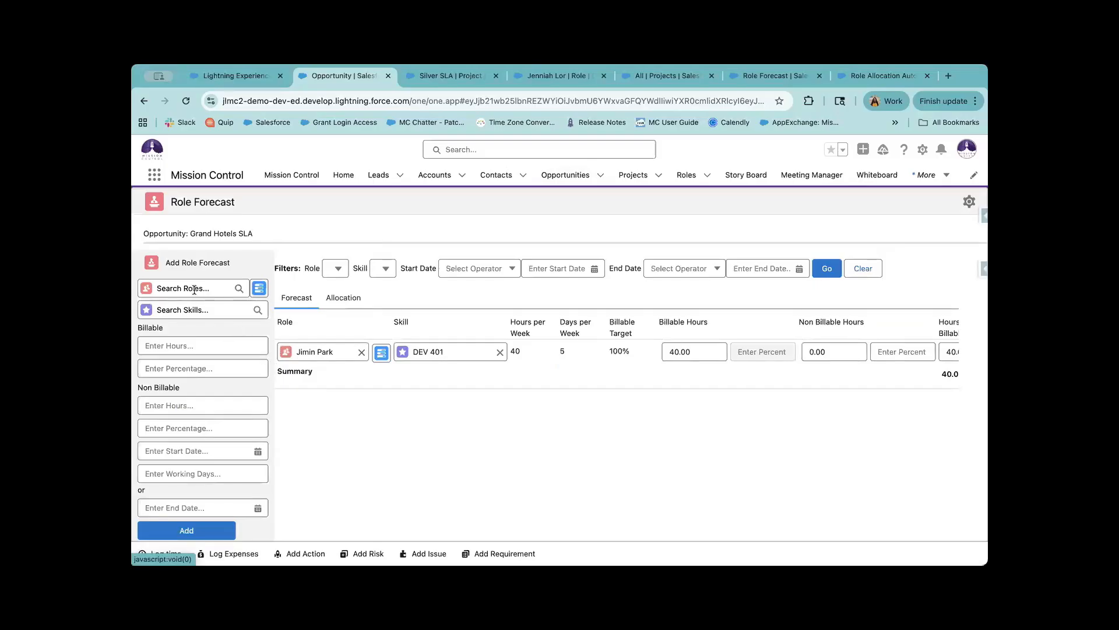
# Search the role list and pick the role for the new forecast.
pyautogui.click(194, 289)
pyautogui.write('j')
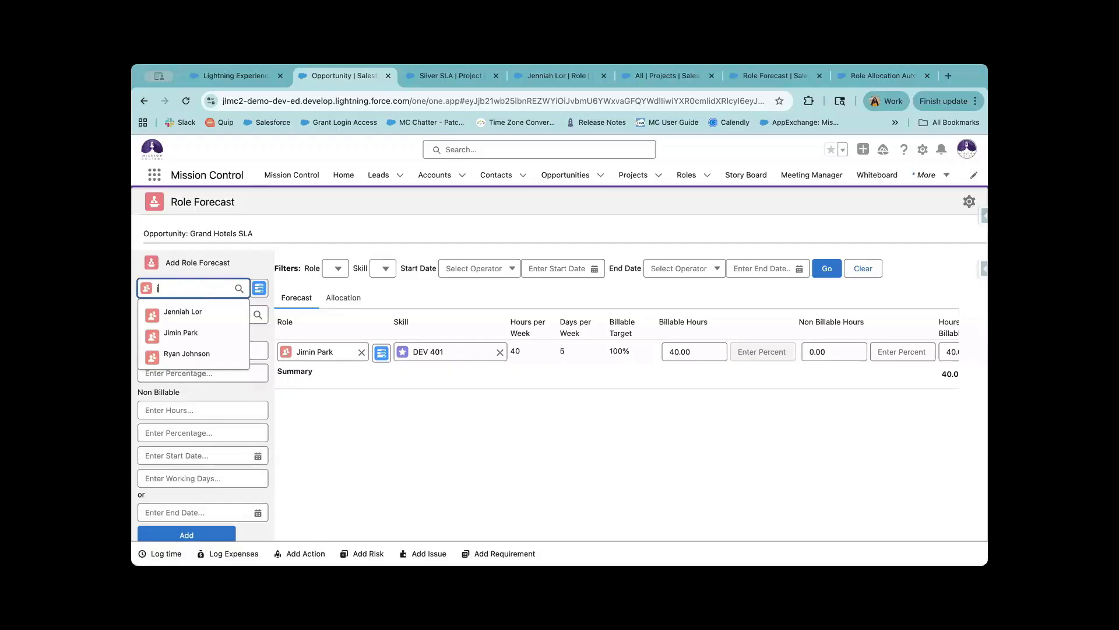
pyautogui.press('BackSpace')
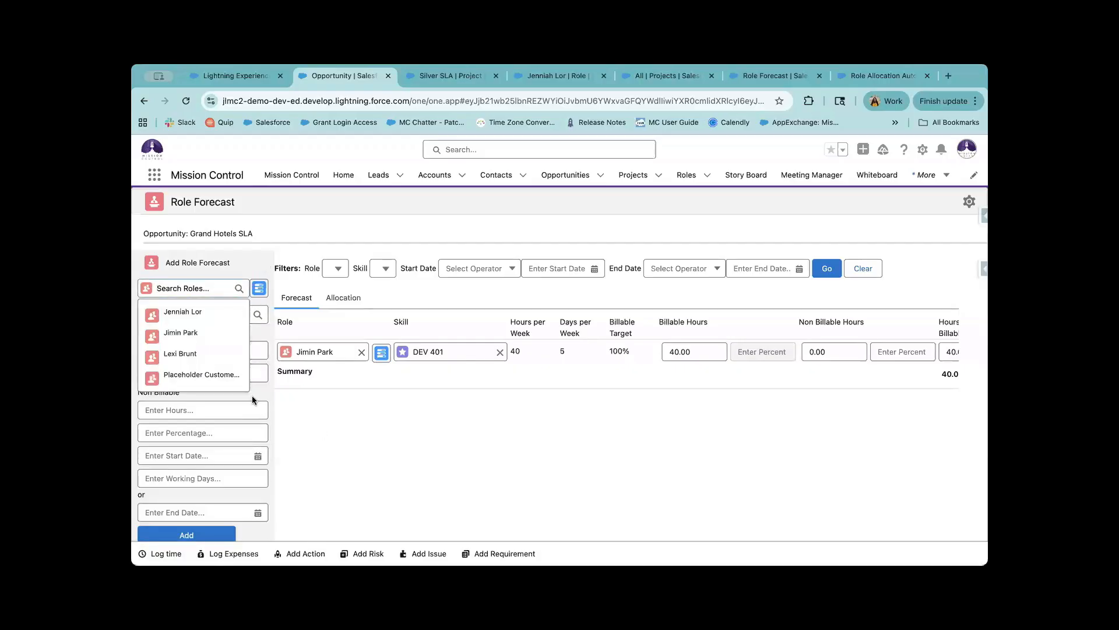
pyautogui.click(202, 315)
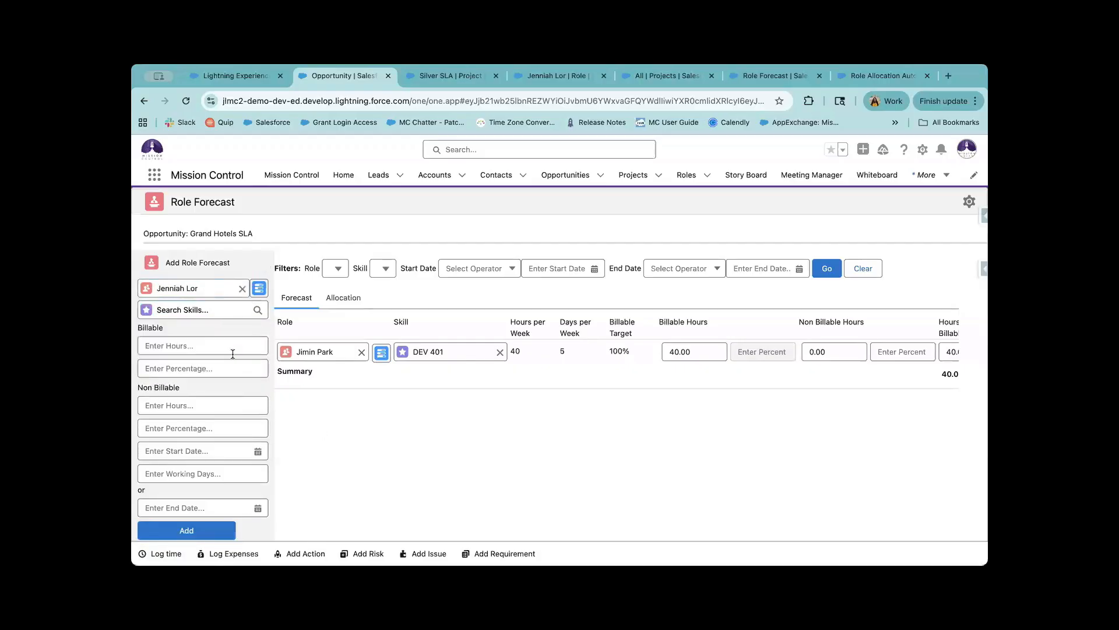
pyautogui.click(242, 289)
pyautogui.click(217, 285)
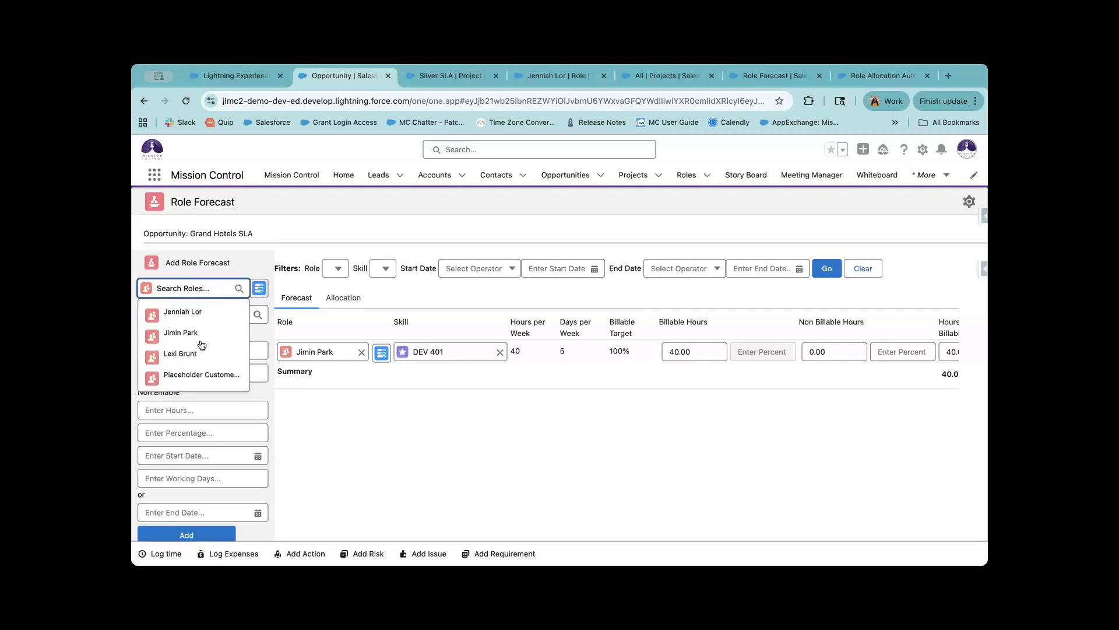
pyautogui.click(201, 350)
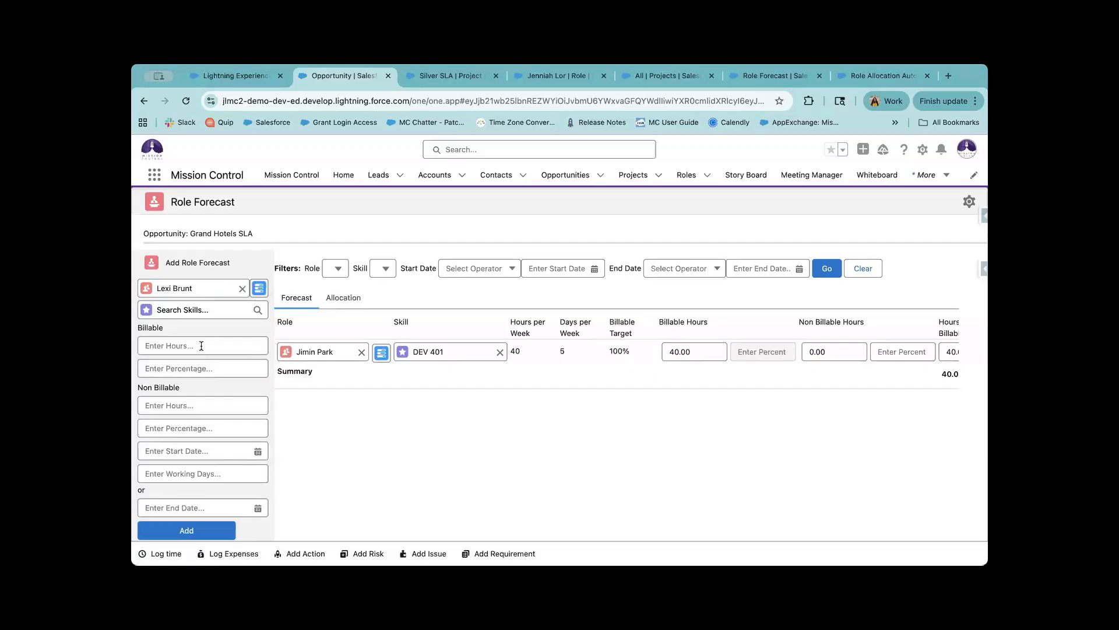
# Leave the skill empty and enter 40.00 billable hours.
pyautogui.click(201, 309)
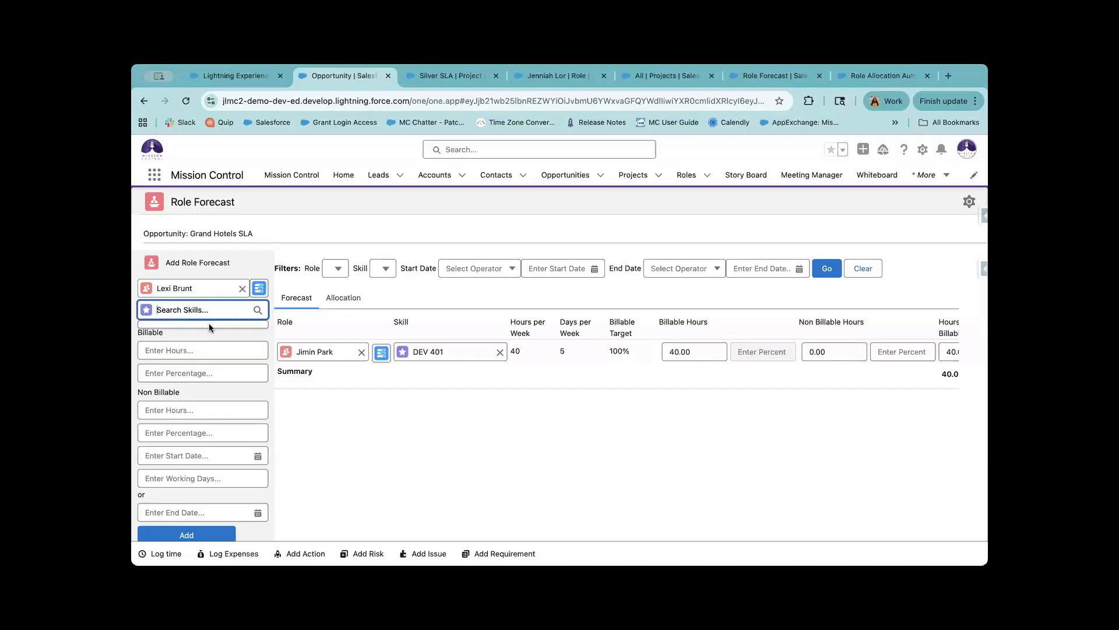
pyautogui.click(259, 394)
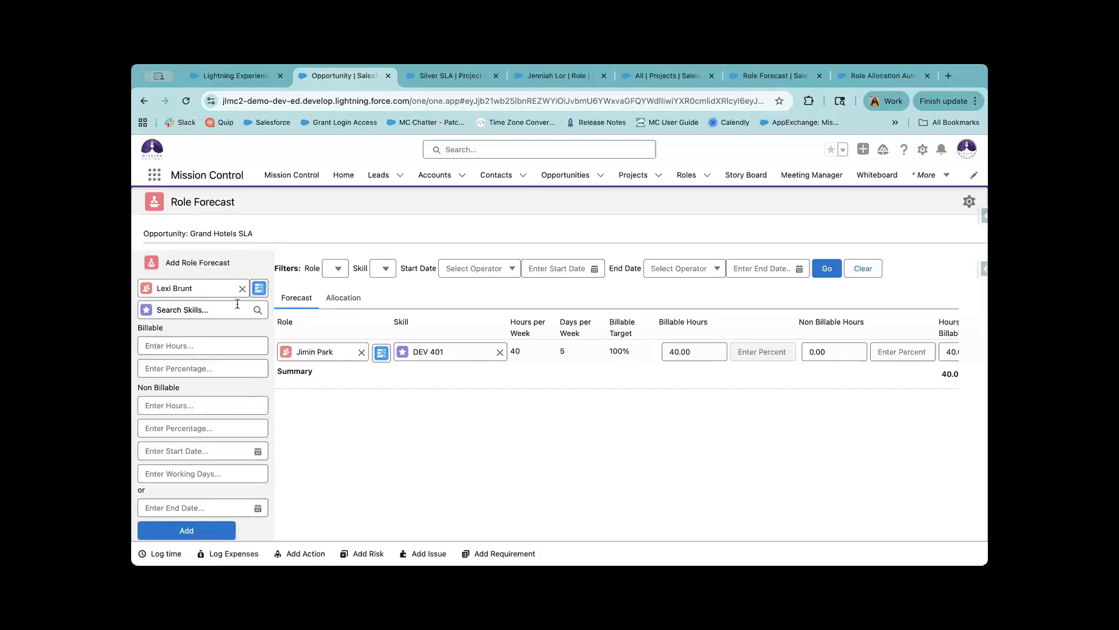
pyautogui.click(208, 347)
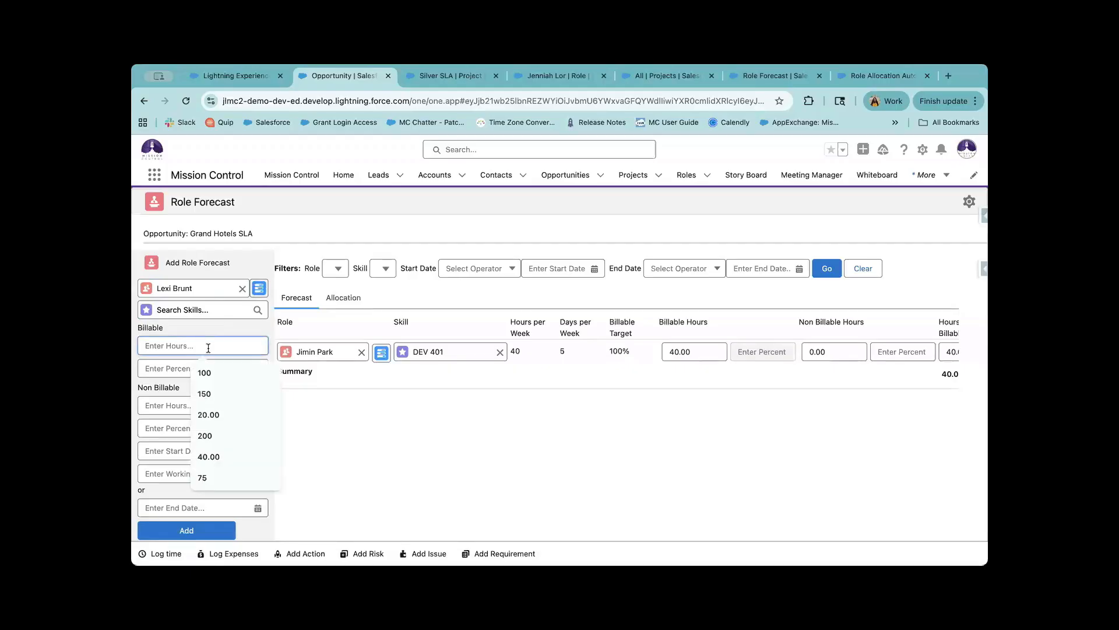
pyautogui.write('40')
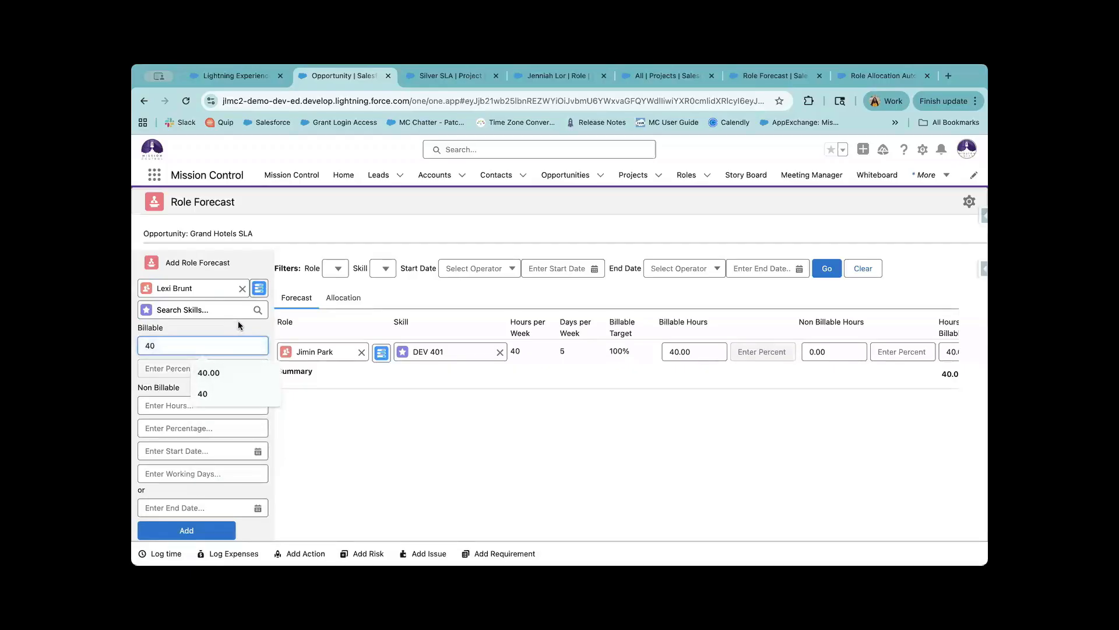
pyautogui.click(218, 368)
pyautogui.scroll(-1, 222, 446)
pyautogui.click(215, 419)
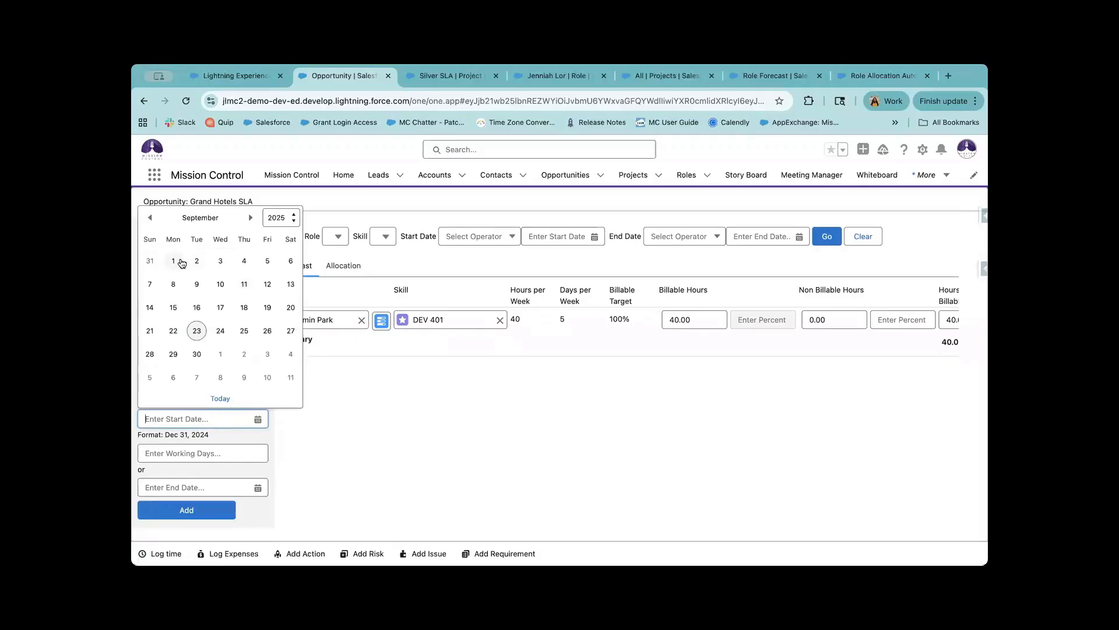
# Set the start date to Sep 1, 2025, then try 22 working days and a Sep 30 end date.
pyautogui.click(173, 261)
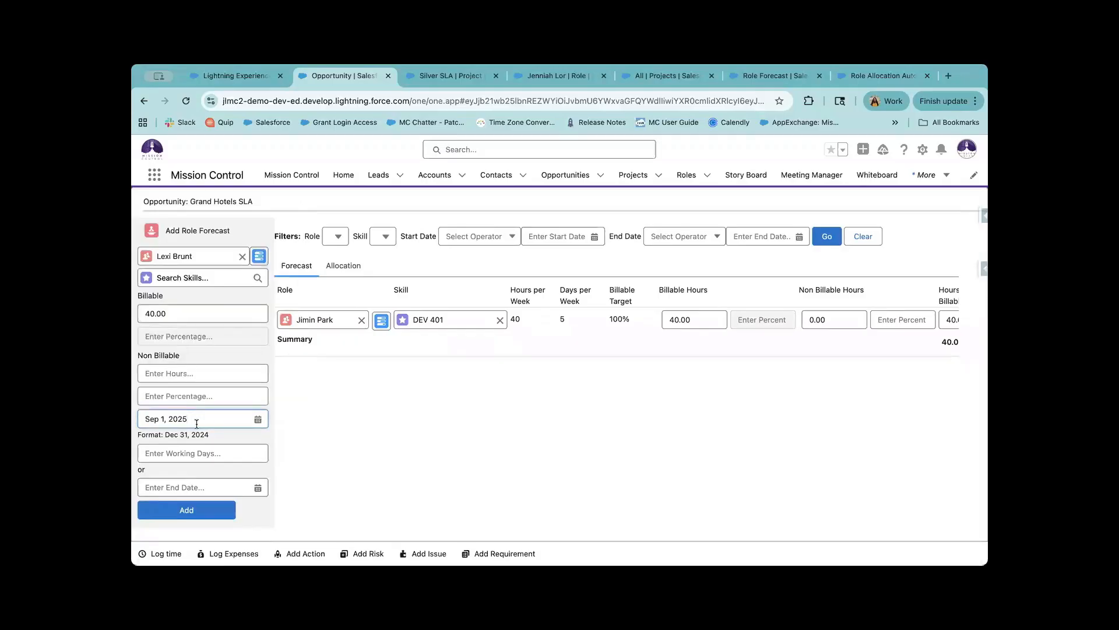
pyautogui.click(217, 453)
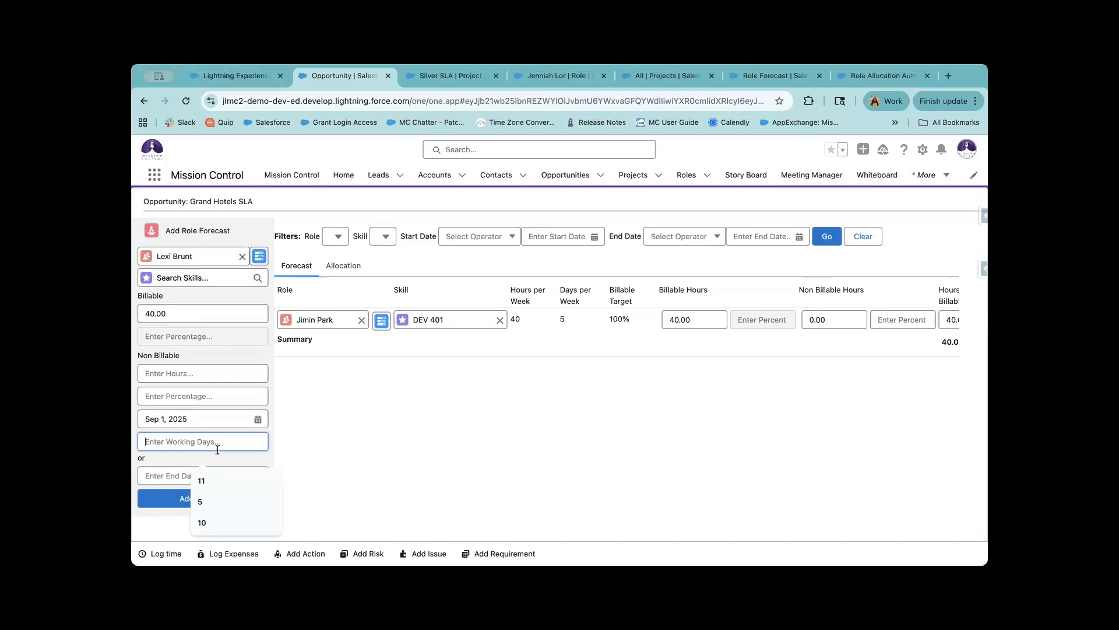
pyautogui.write('22')
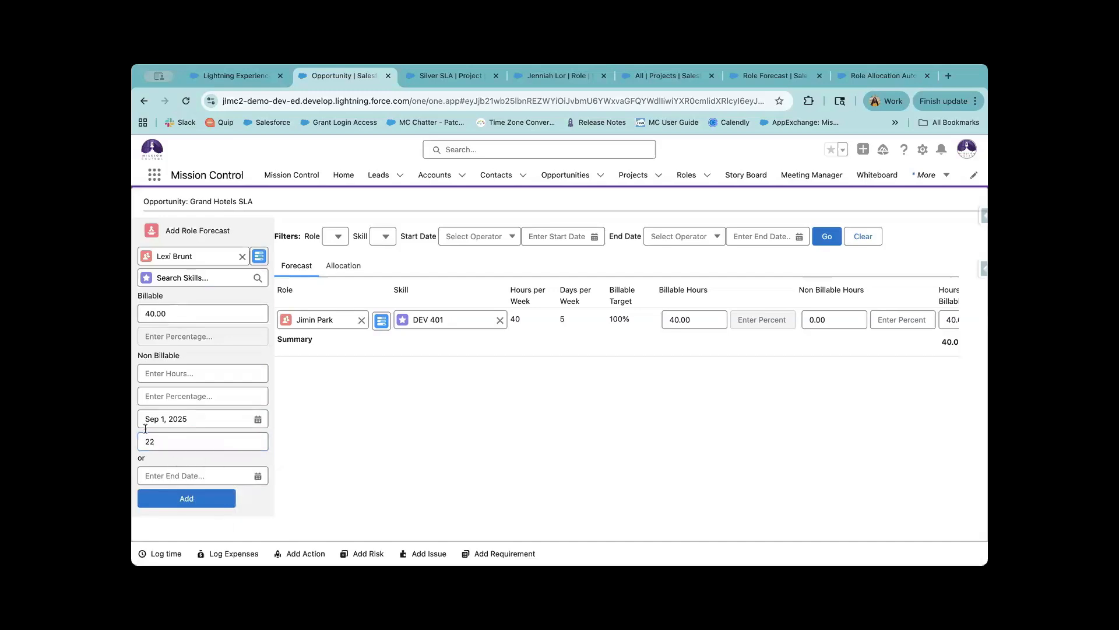
pyautogui.press('BackSpace')
pyautogui.press('BackSpace')
pyautogui.write('22')
pyautogui.click(186, 473)
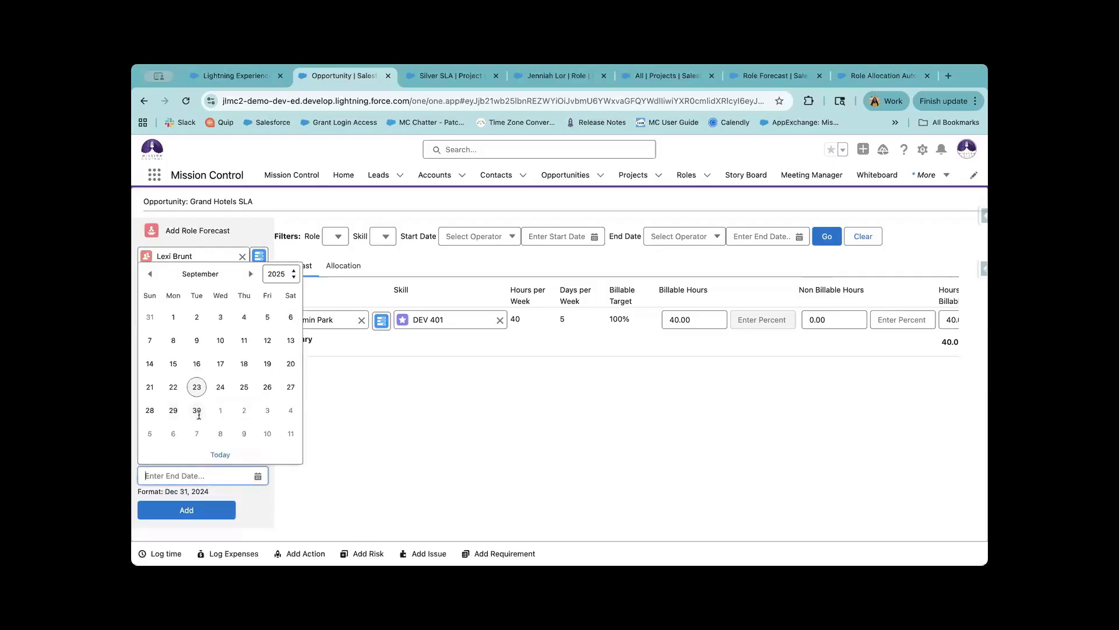
pyautogui.click(196, 410)
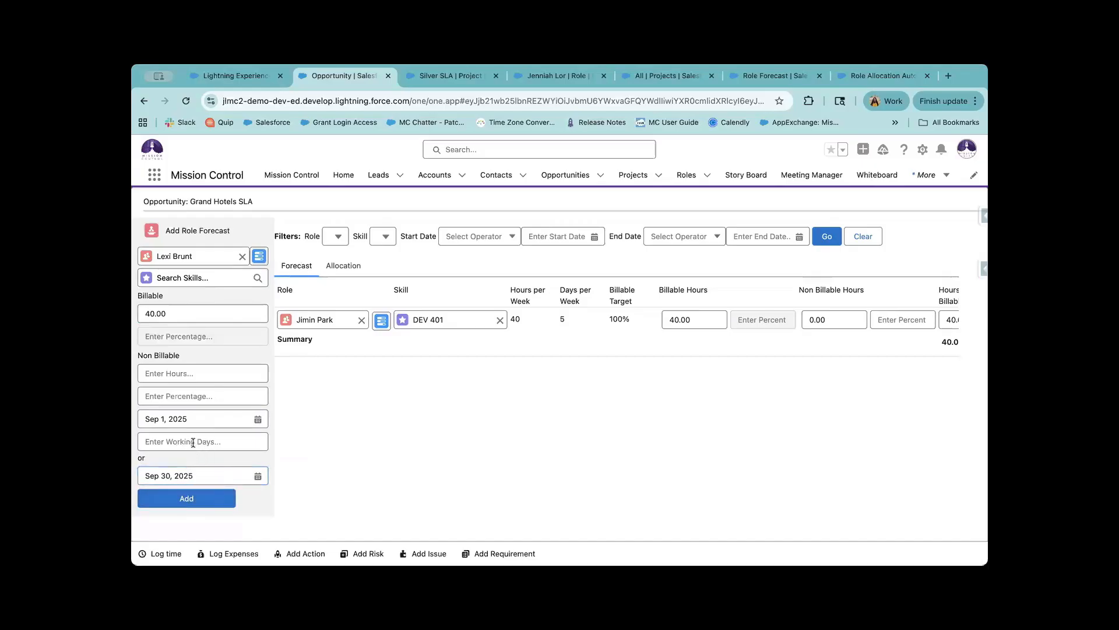
# Switch back to working days and make the duration 10 days.
pyautogui.click(212, 438)
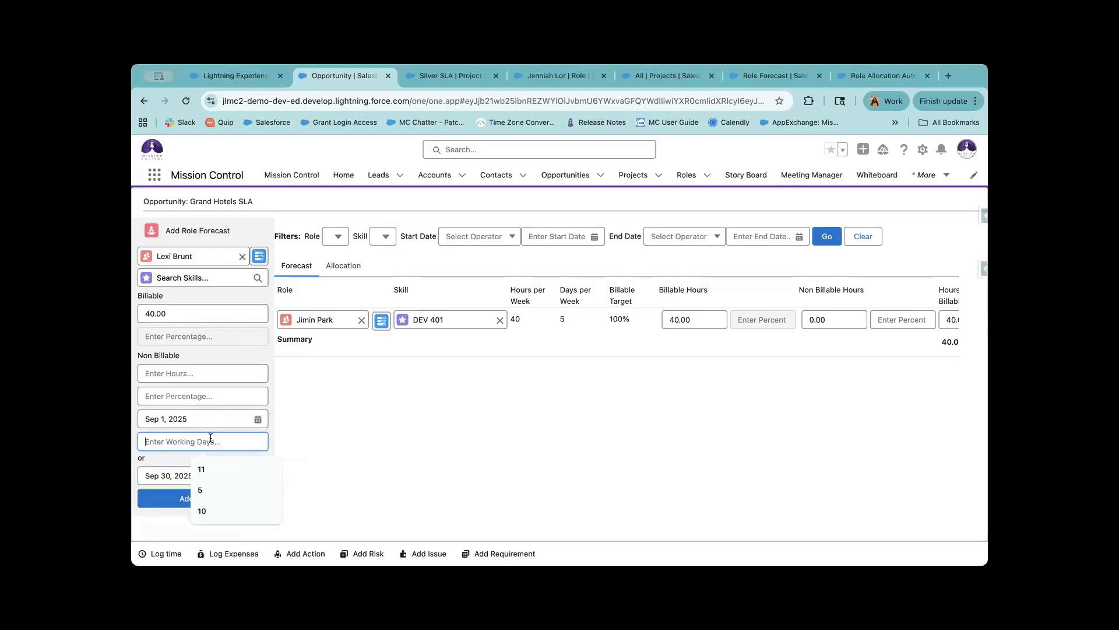
pyautogui.write('10')
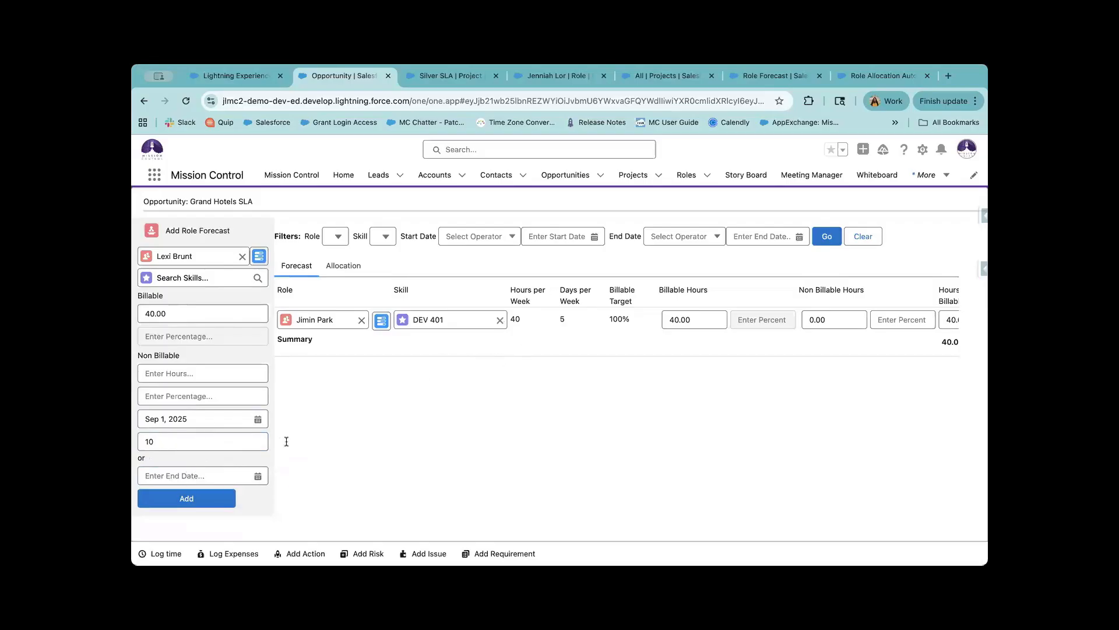
pyautogui.scroll(-1, 199, 501)
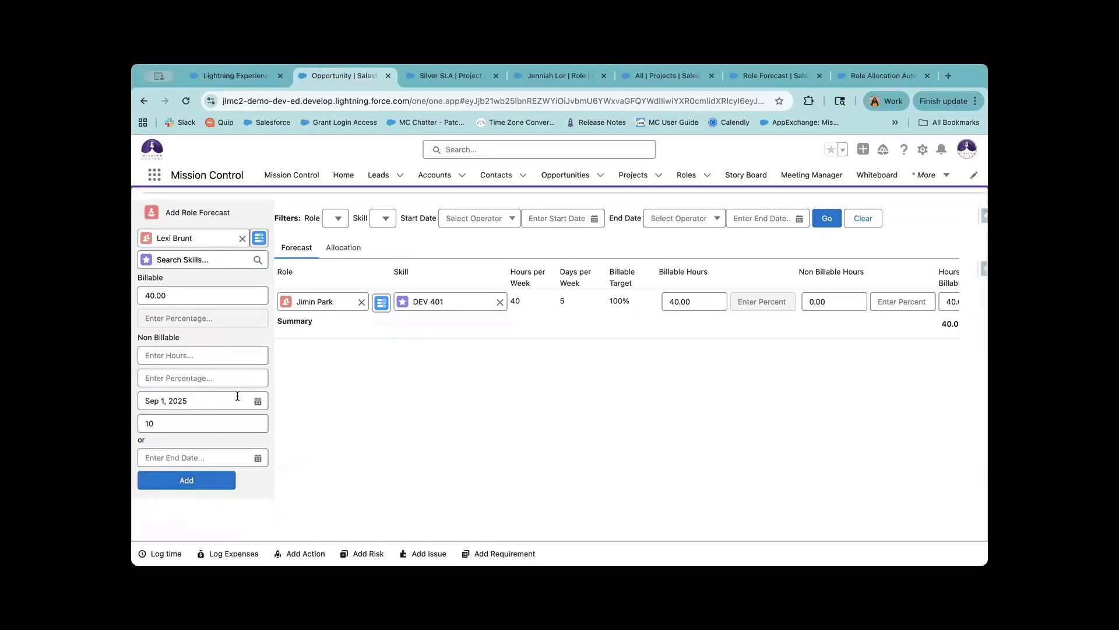
pyautogui.click(199, 373)
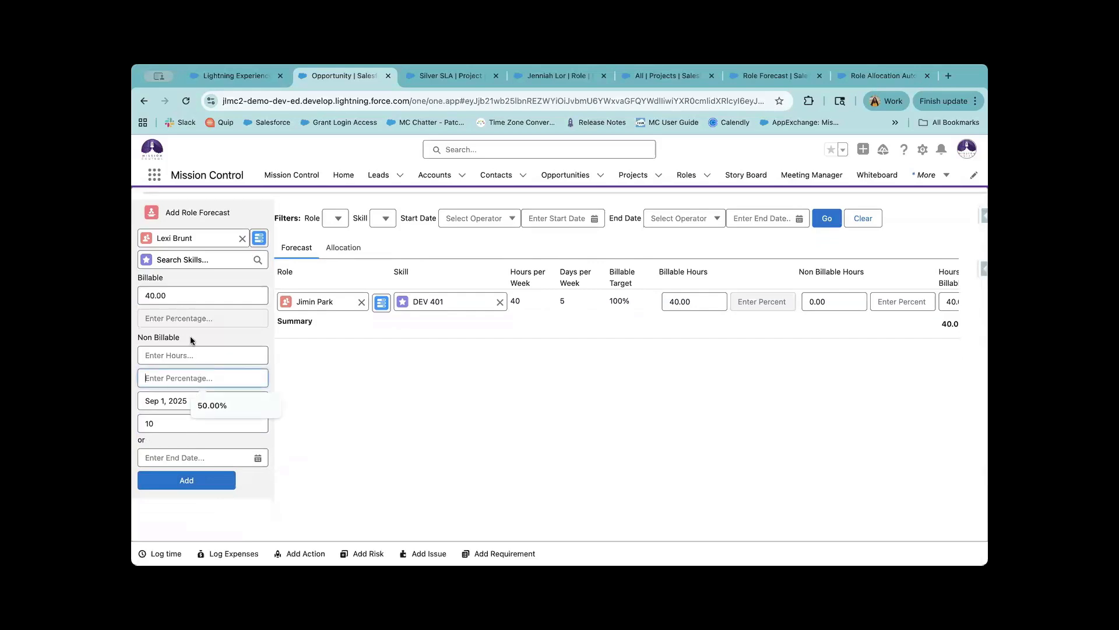
pyautogui.scroll(1, 182, 309)
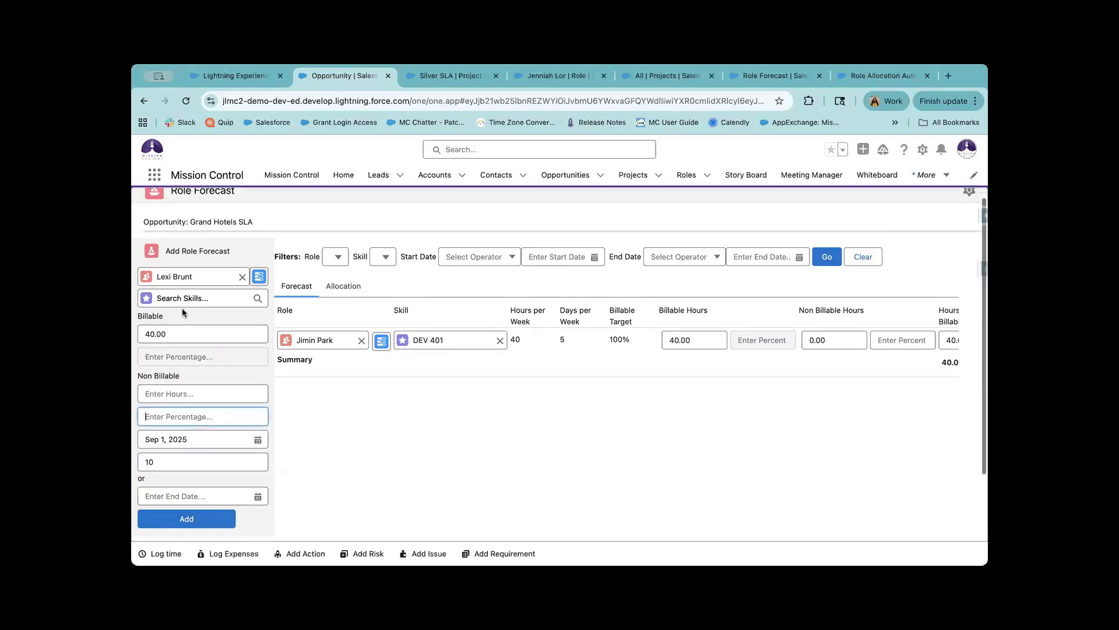
pyautogui.click(259, 281)
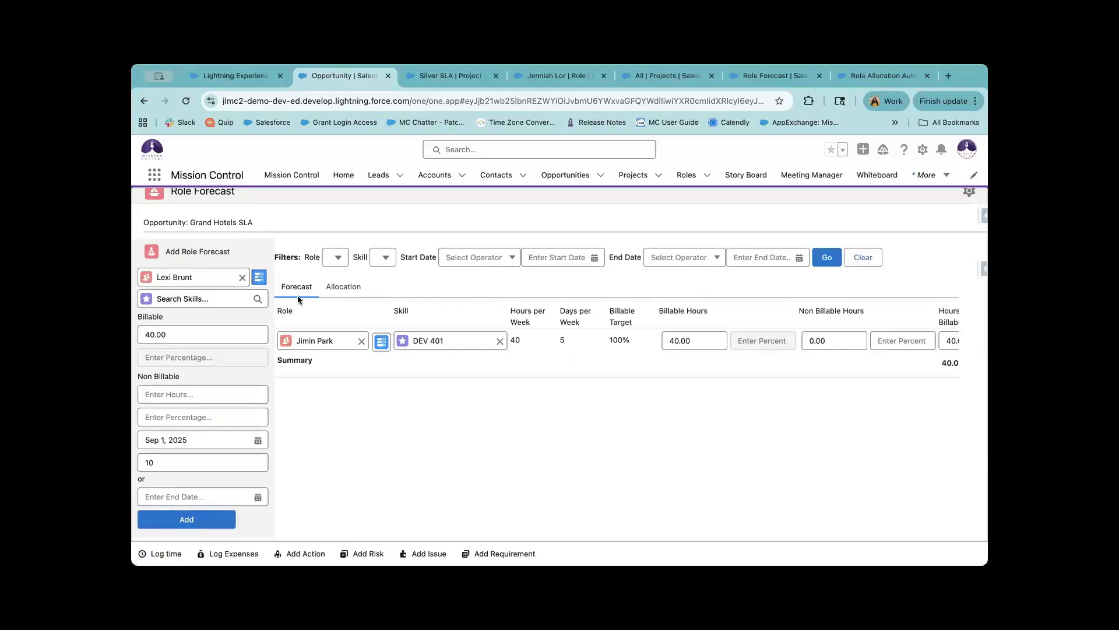
pyautogui.click(260, 278)
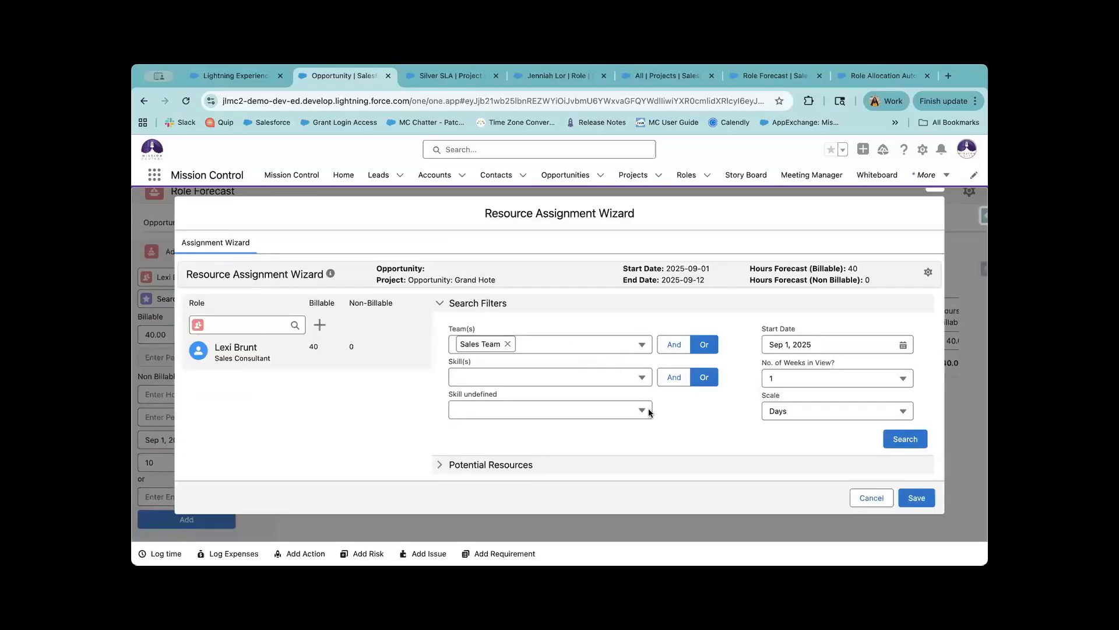
pyautogui.click(519, 461)
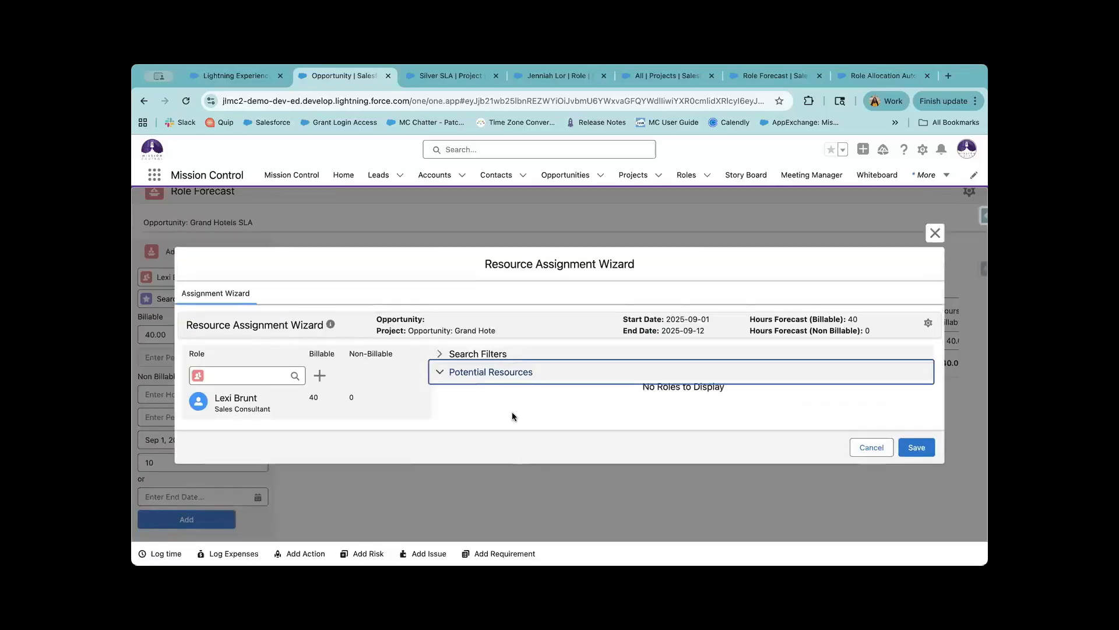
pyautogui.click(506, 354)
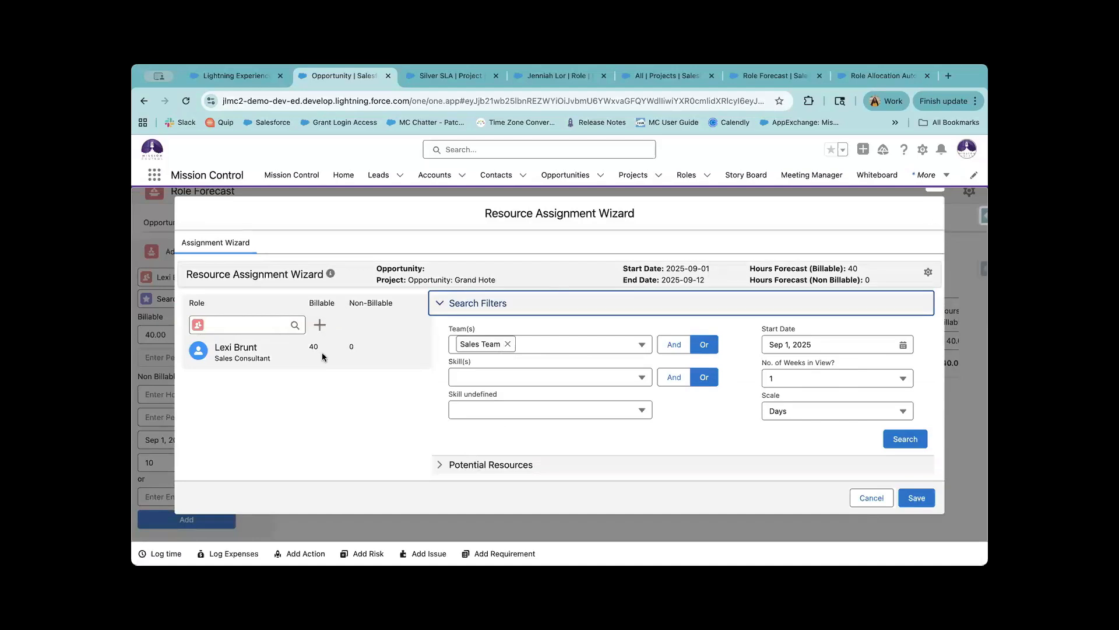
pyautogui.click(933, 188)
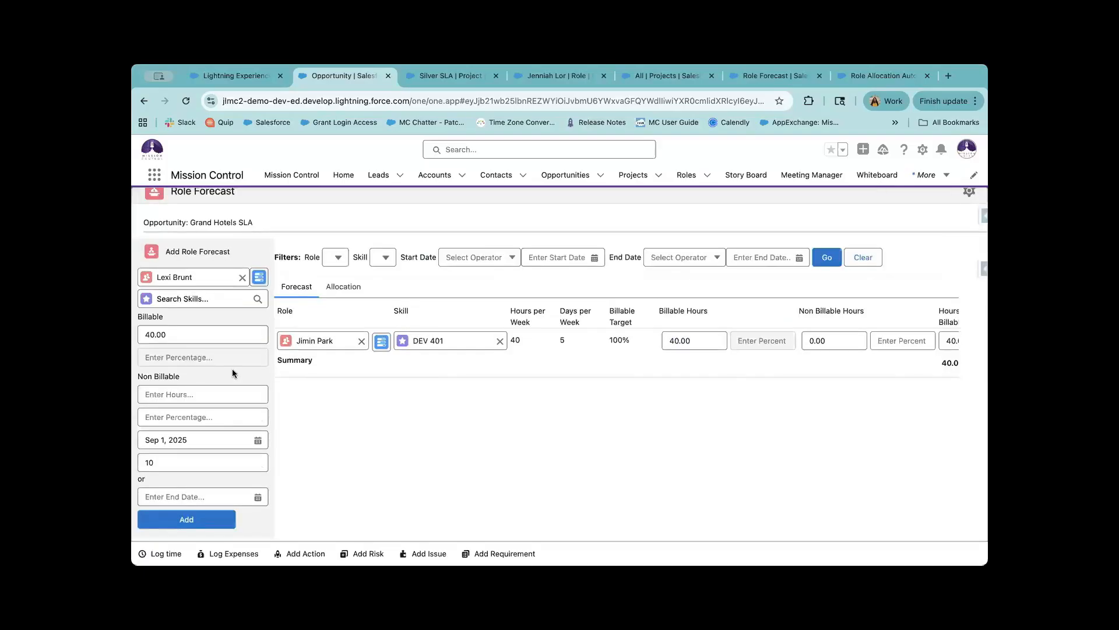
# Add the new role forecast to the table and Quick Save both 40.00-hour rows.
pyautogui.scroll(-2, 232, 373)
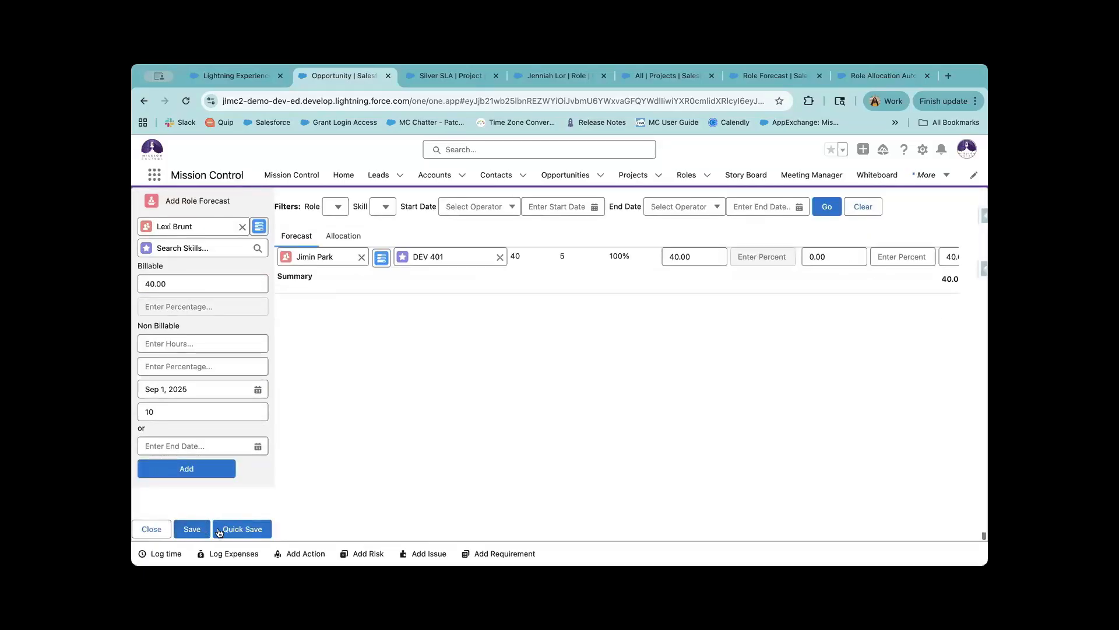
pyautogui.click(227, 474)
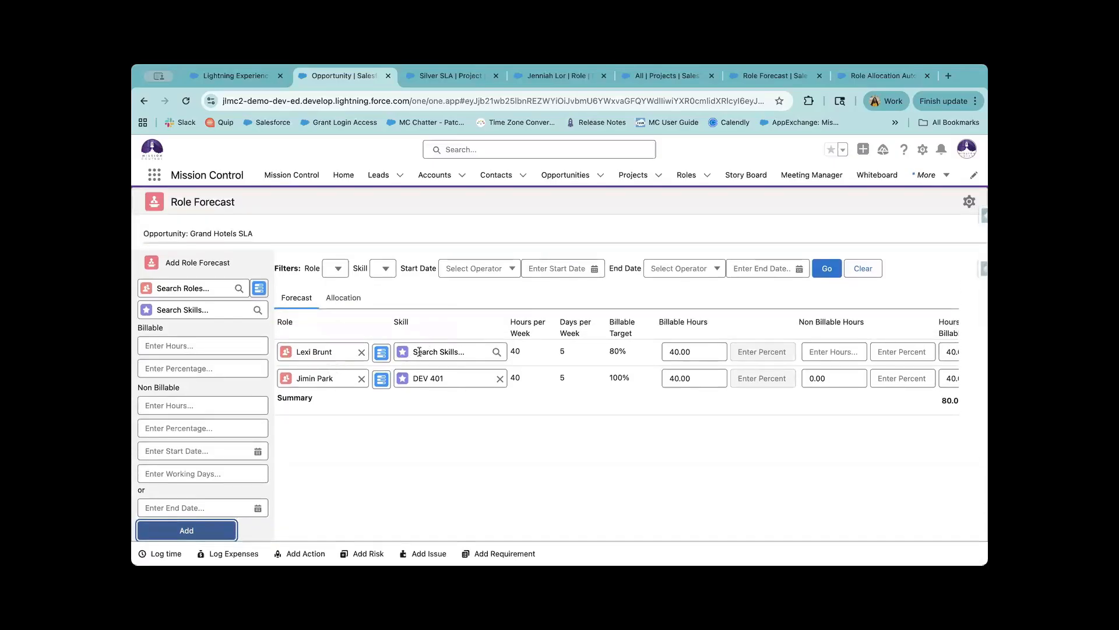
pyautogui.scroll(-2, 419, 351)
pyautogui.click(290, 532)
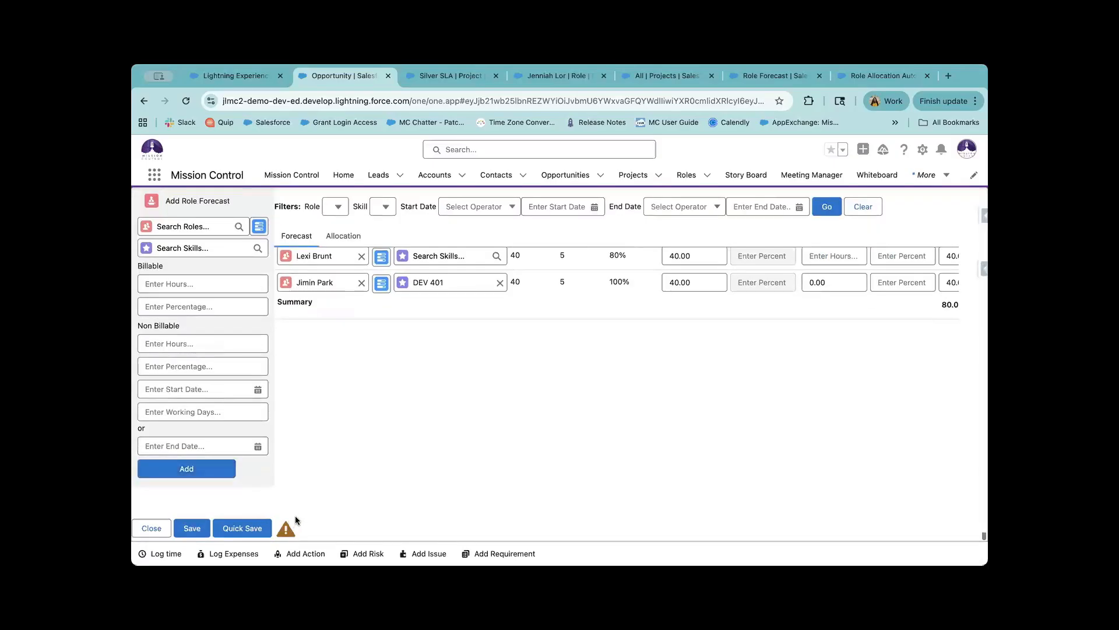
pyautogui.click(241, 530)
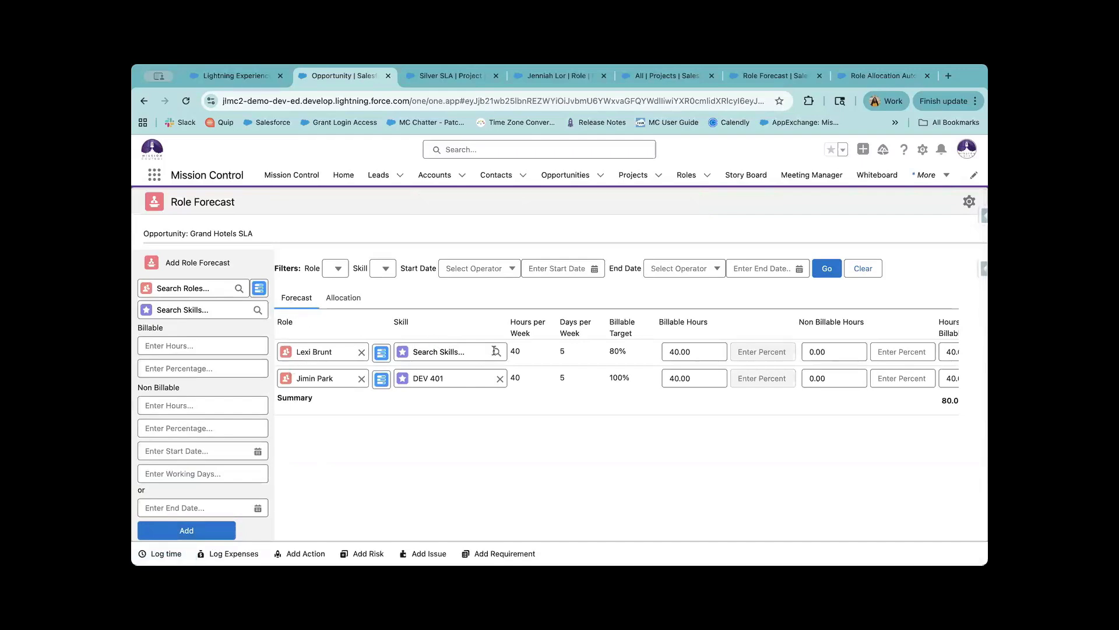
# Set the first row's skill to PMP, keeping its billable hours at 40.00.
pyautogui.click(455, 354)
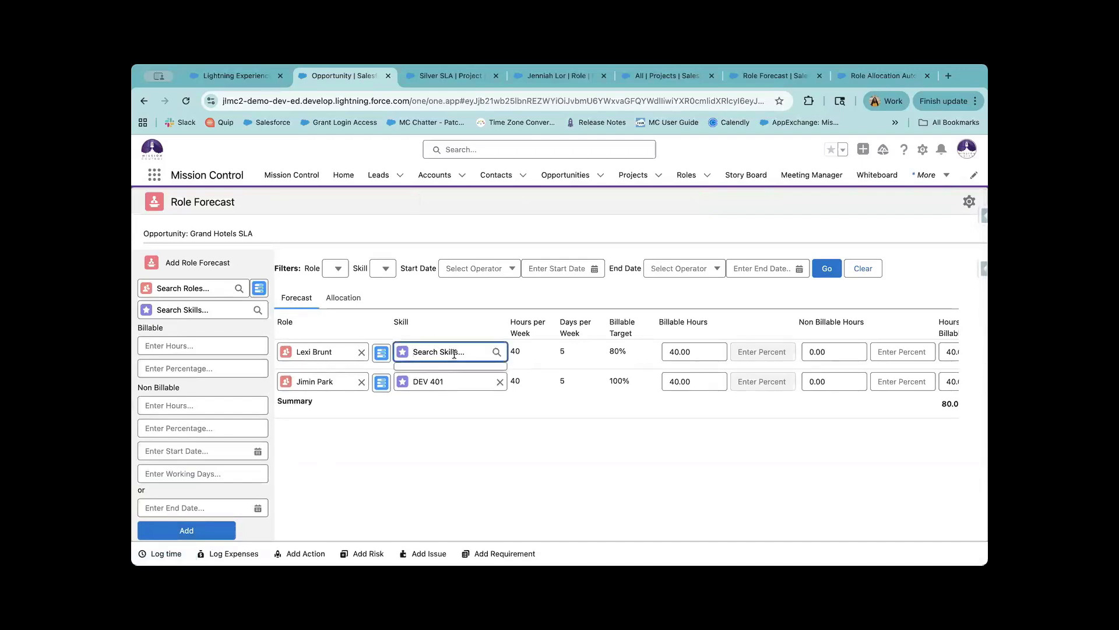
pyautogui.click(453, 383)
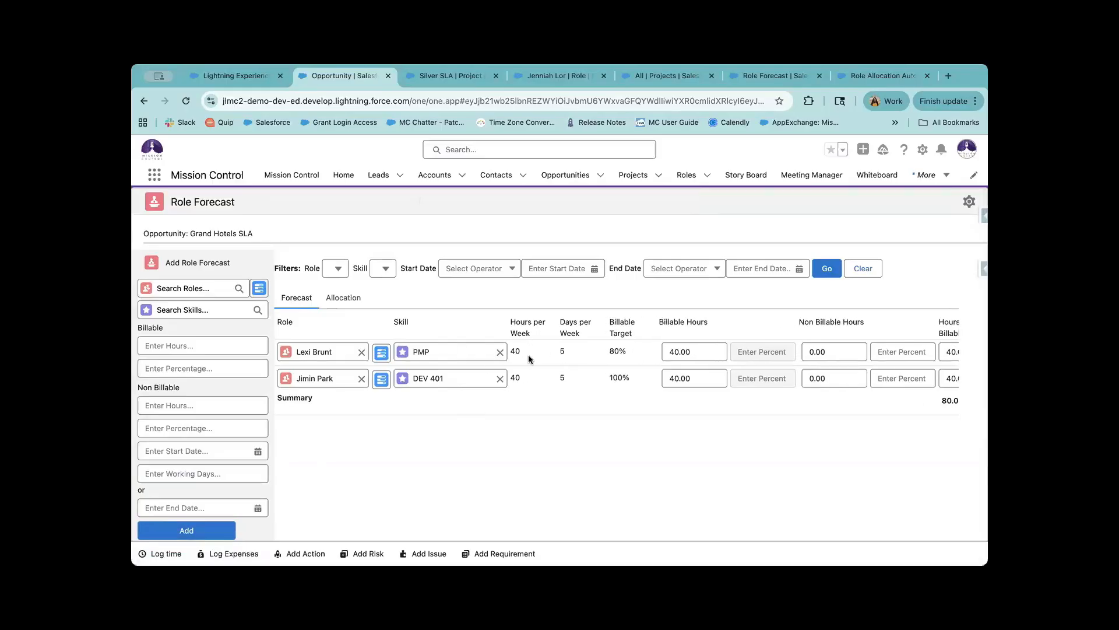
pyautogui.moveTo(629, 352); pyautogui.dragTo(604, 352)
pyautogui.click(711, 351)
pyautogui.press('BackSpace')
pyautogui.press('BackSpace')
pyautogui.press('BackSpace')
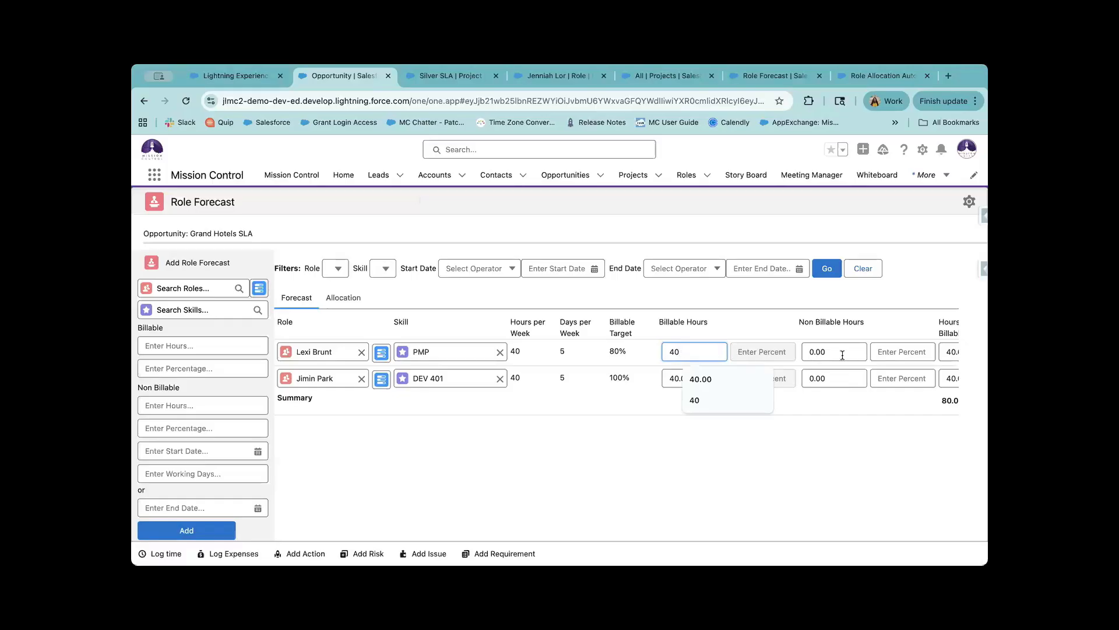
pyautogui.hscroll(3, 842, 355)
pyautogui.hscroll(6, 842, 355)
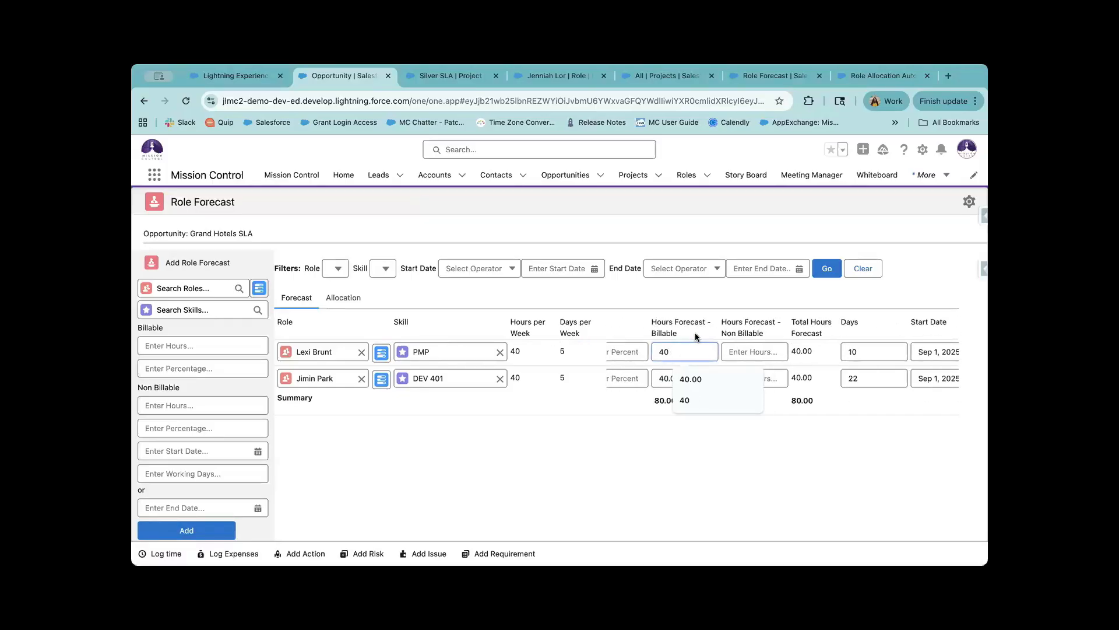
pyautogui.moveTo(695, 333); pyautogui.dragTo(650, 316)
pyautogui.click(710, 347)
pyautogui.click(735, 334)
pyautogui.hscroll(1, 778, 357)
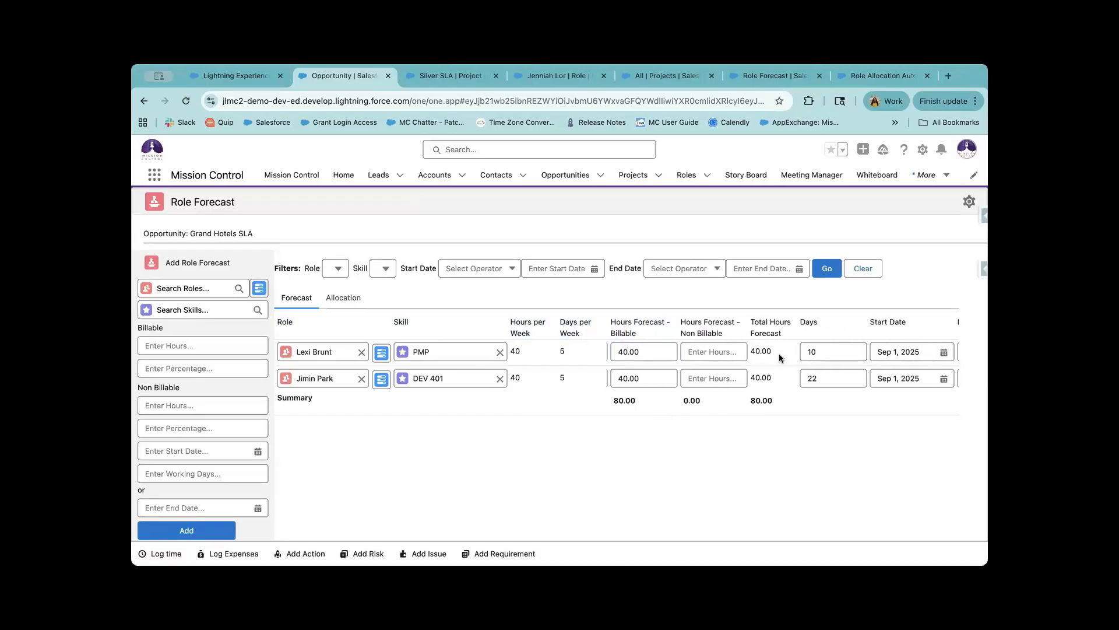
# Enter 10 non-billable hours for the first row.
pyautogui.click(724, 348)
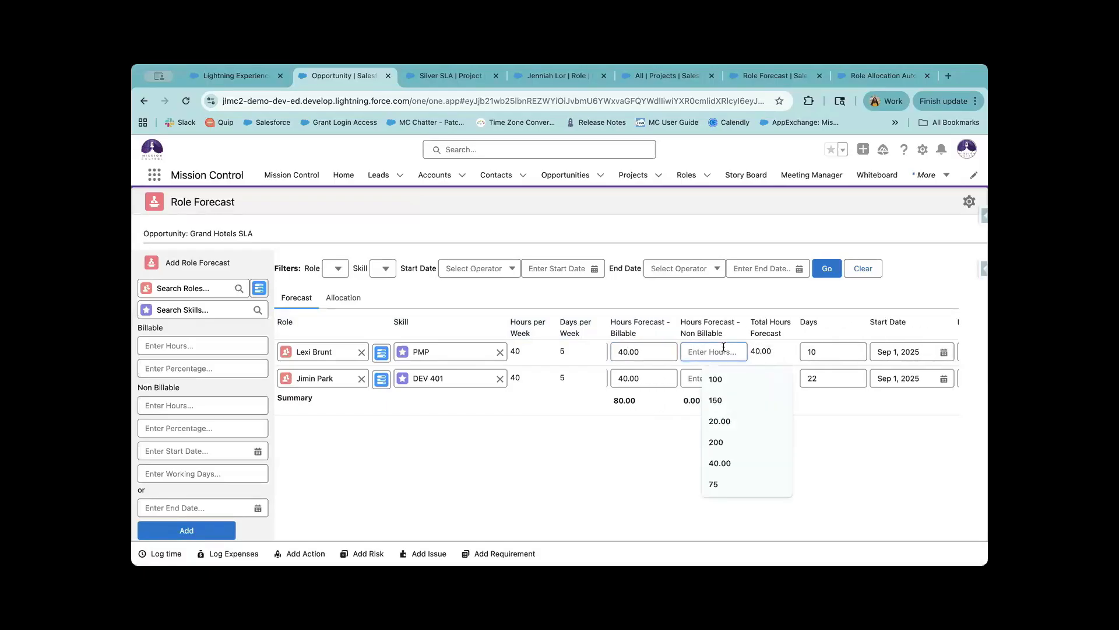
pyautogui.write('1')
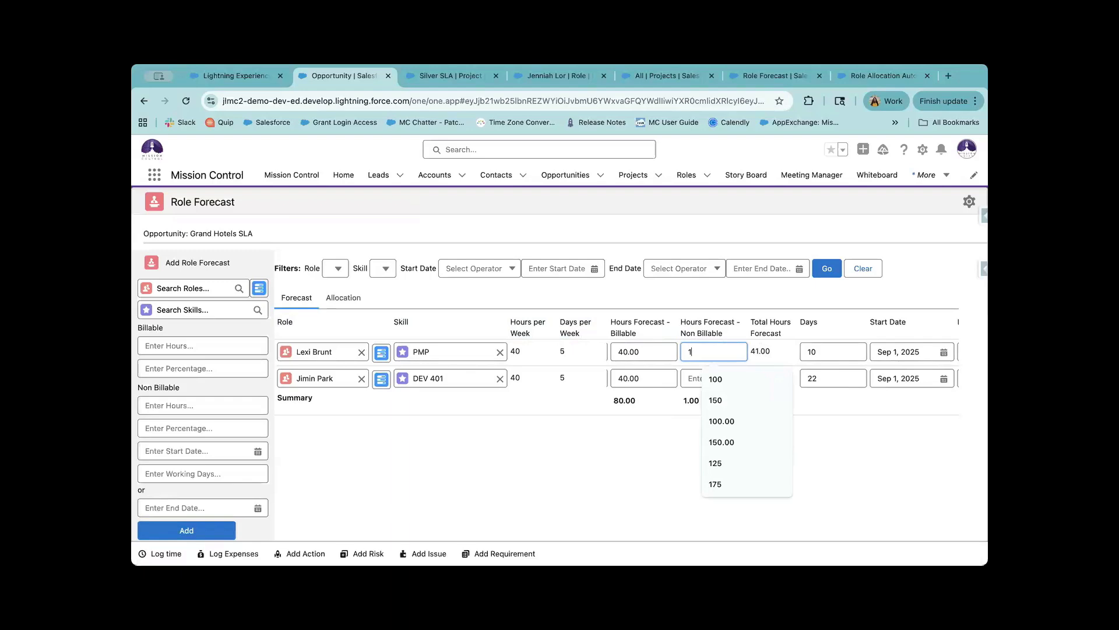
pyautogui.write('0')
pyautogui.click(780, 369)
pyautogui.hscroll(1, 815, 371)
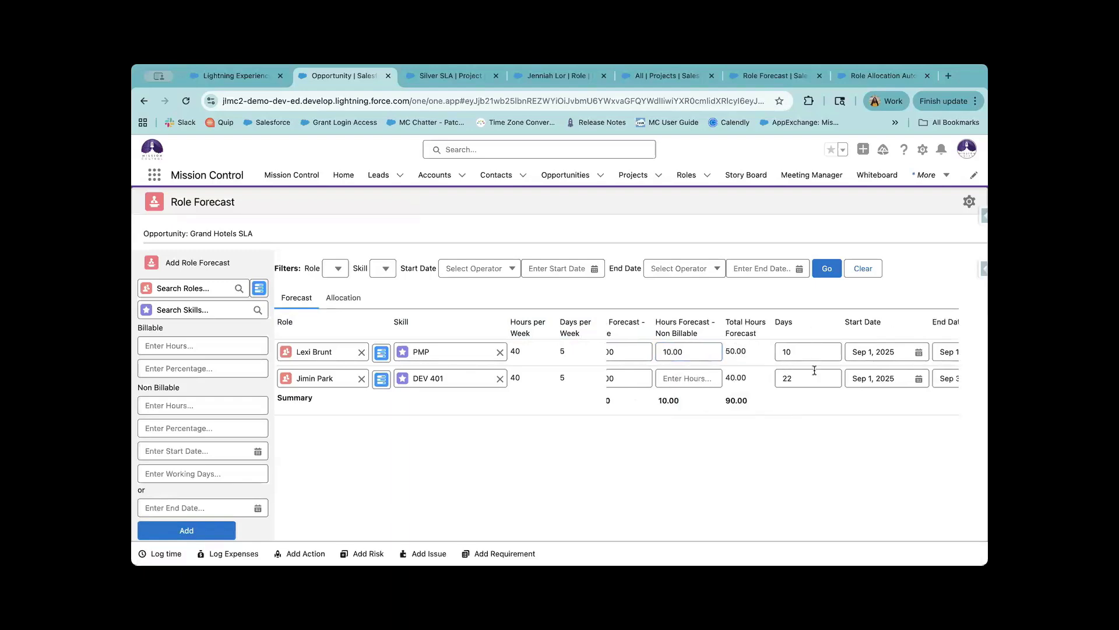
pyautogui.hscroll(1, 814, 371)
pyautogui.hscroll(2, 792, 350)
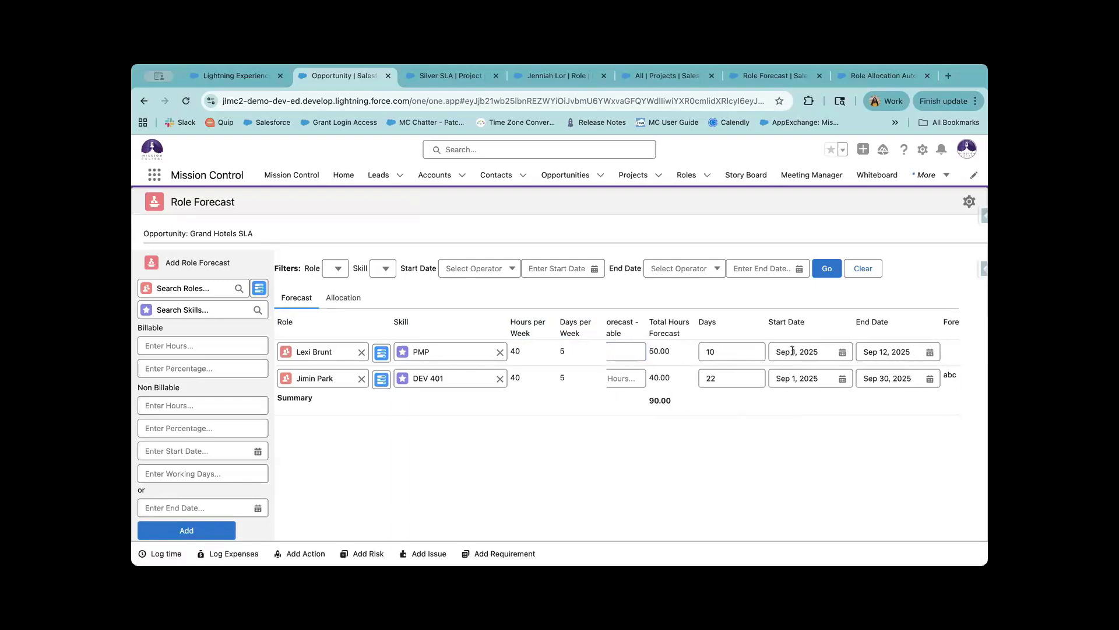
# Set the first row's end date to Sep 30, 2025.
pyautogui.click(867, 353)
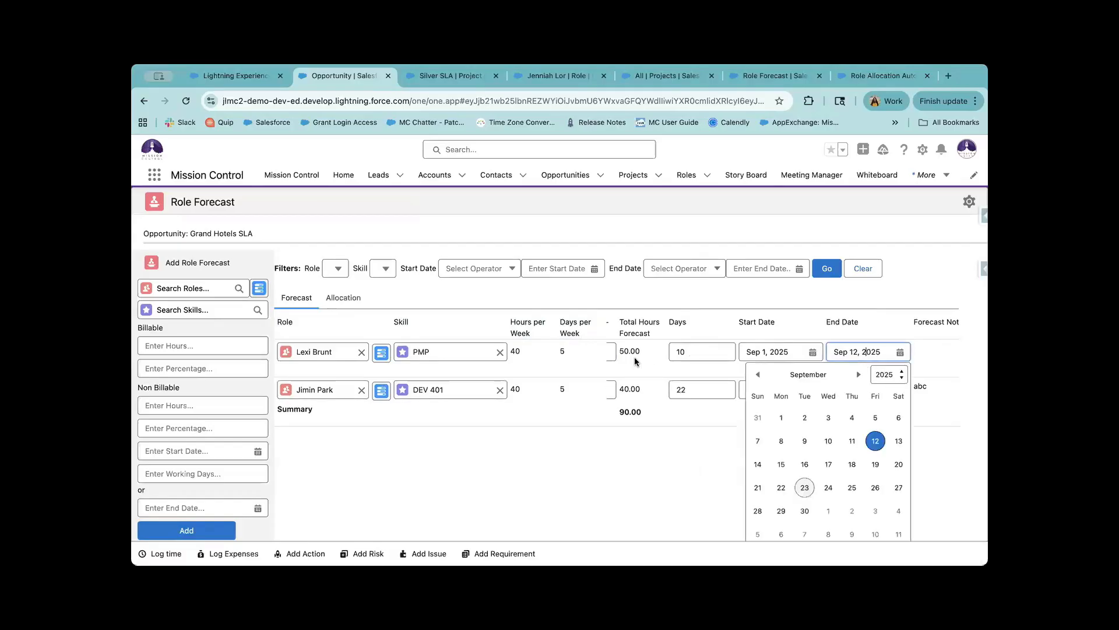
pyautogui.click(720, 339)
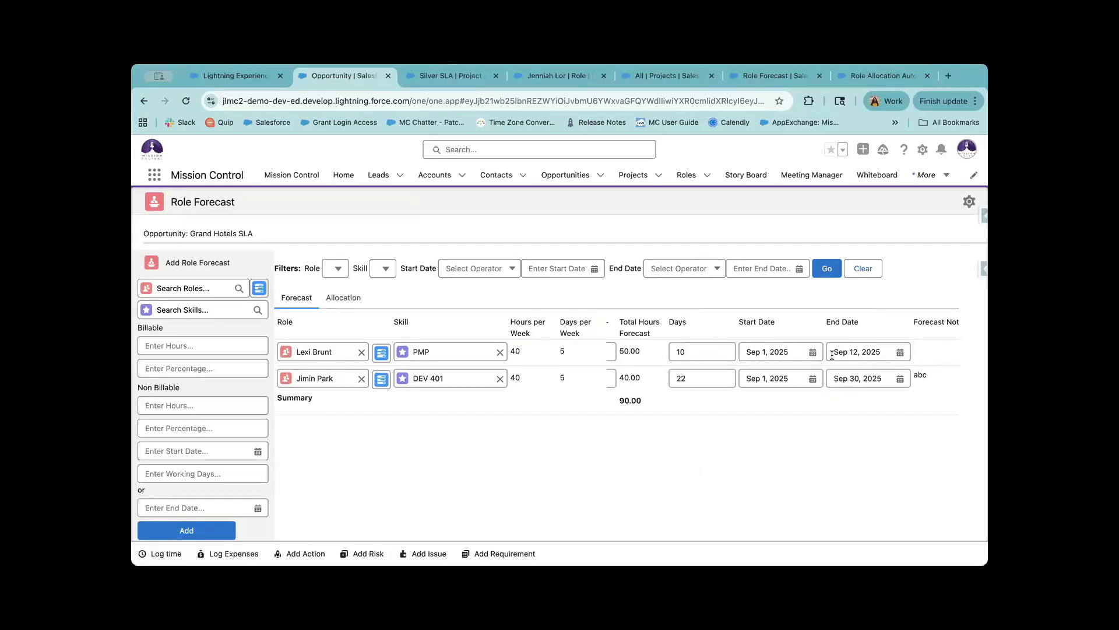
pyautogui.click(899, 352)
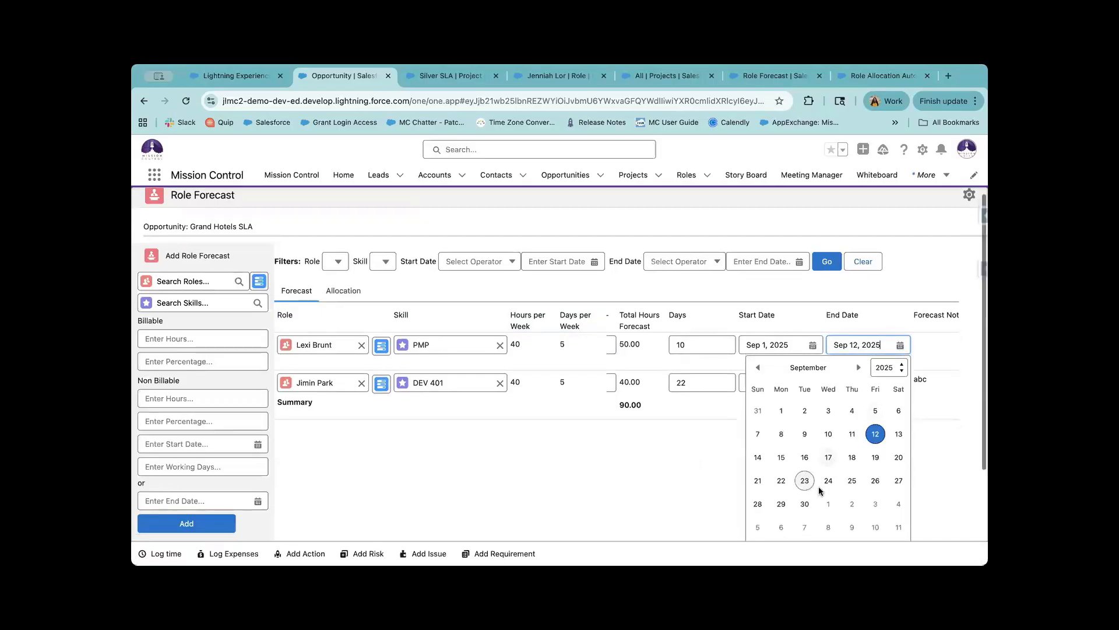
pyautogui.click(804, 511)
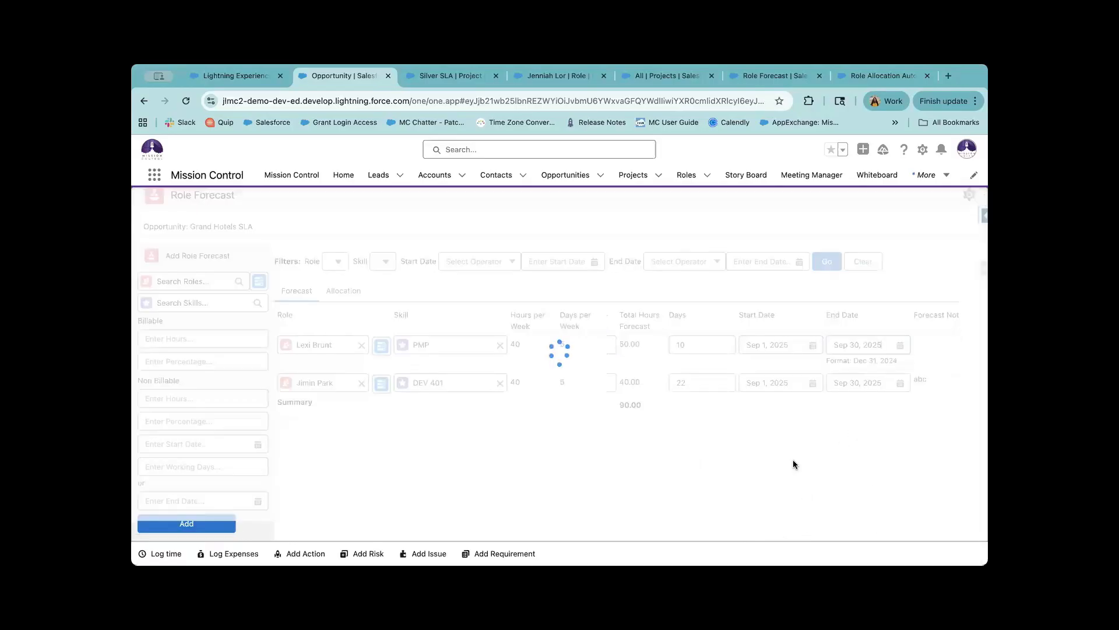
pyautogui.hscroll(-1, 725, 343)
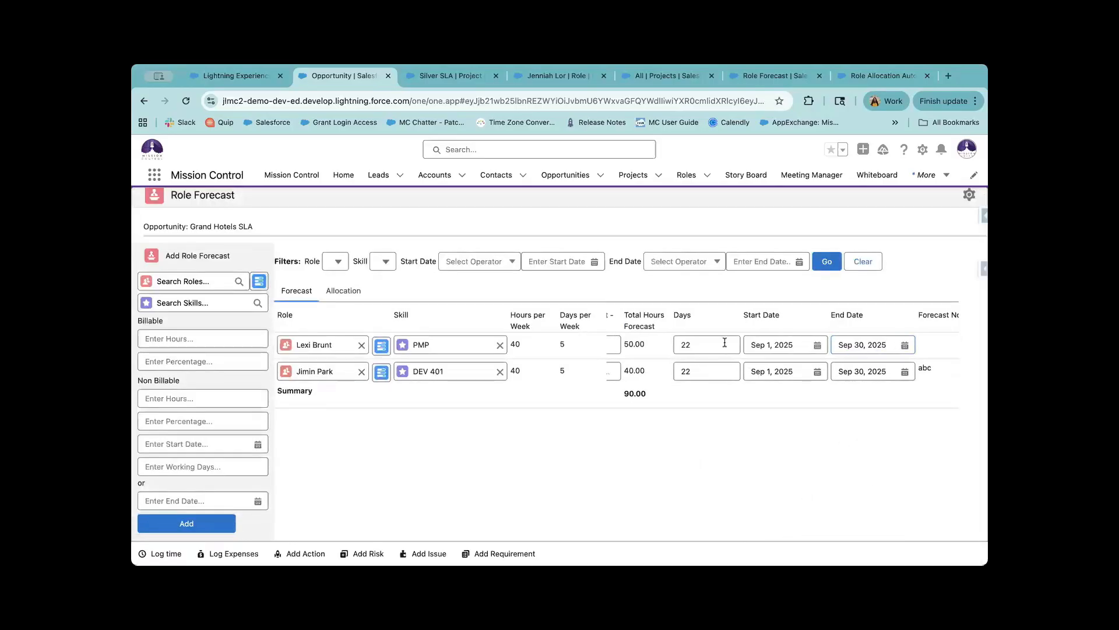
pyautogui.hscroll(-2, 740, 339)
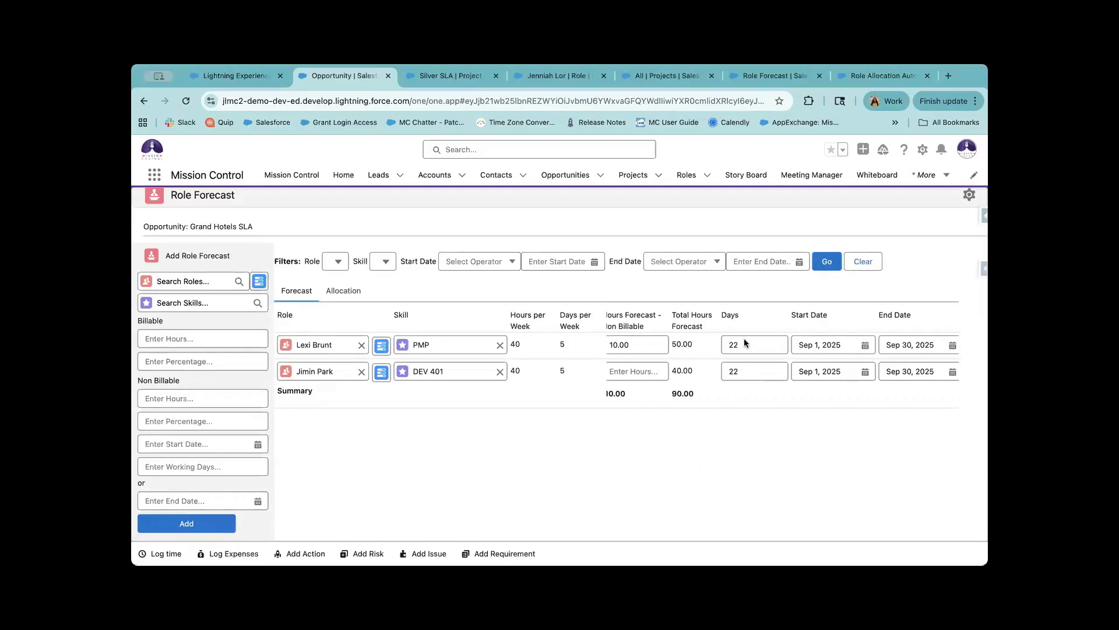
pyautogui.hscroll(5, 744, 338)
pyautogui.hscroll(6, 744, 338)
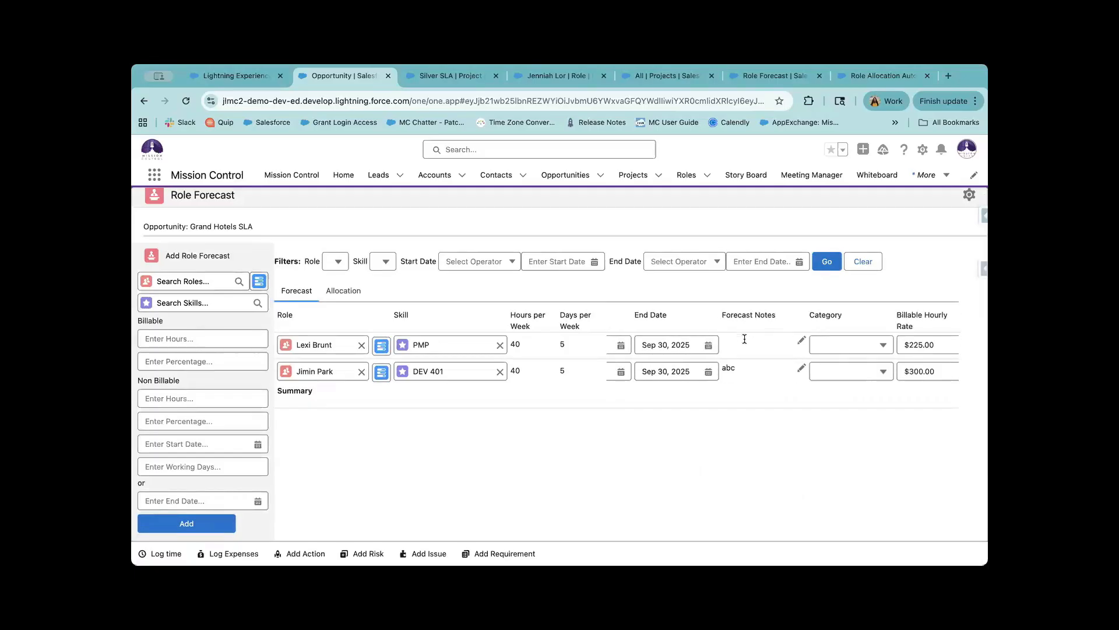
pyautogui.hscroll(-5, 745, 338)
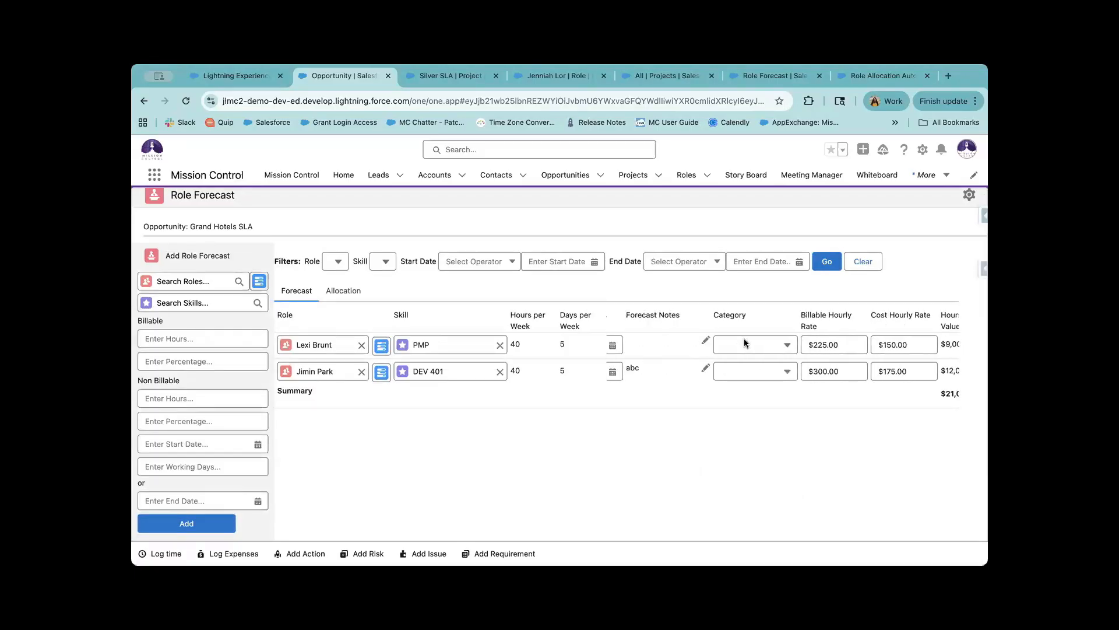
pyautogui.hscroll(1, 743, 339)
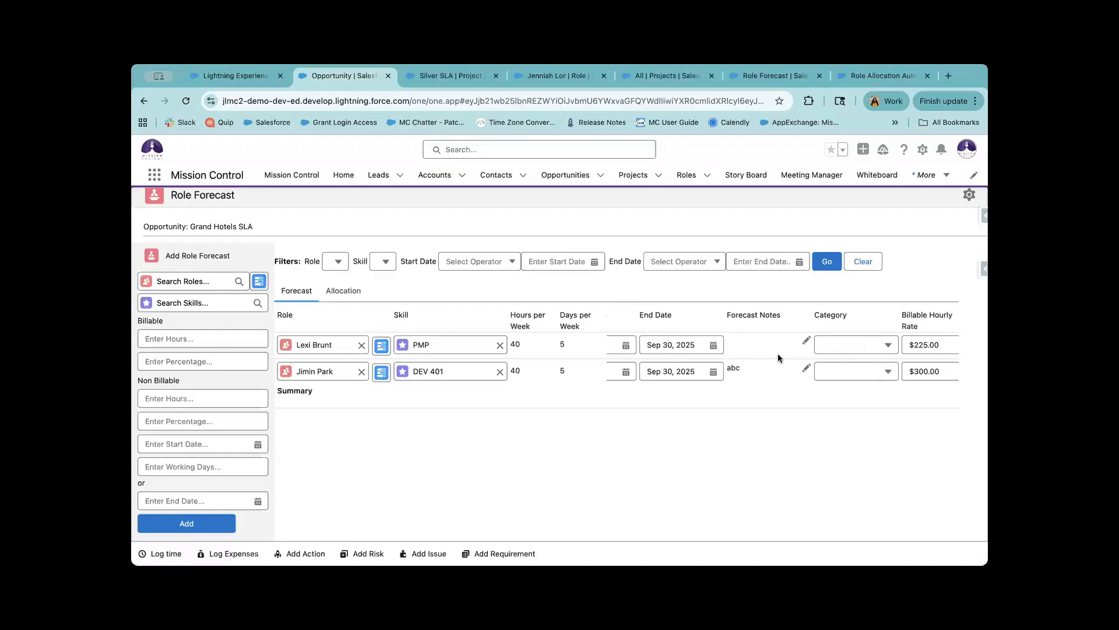
# Add the forecast note 'test' to the first row.
pyautogui.click(804, 346)
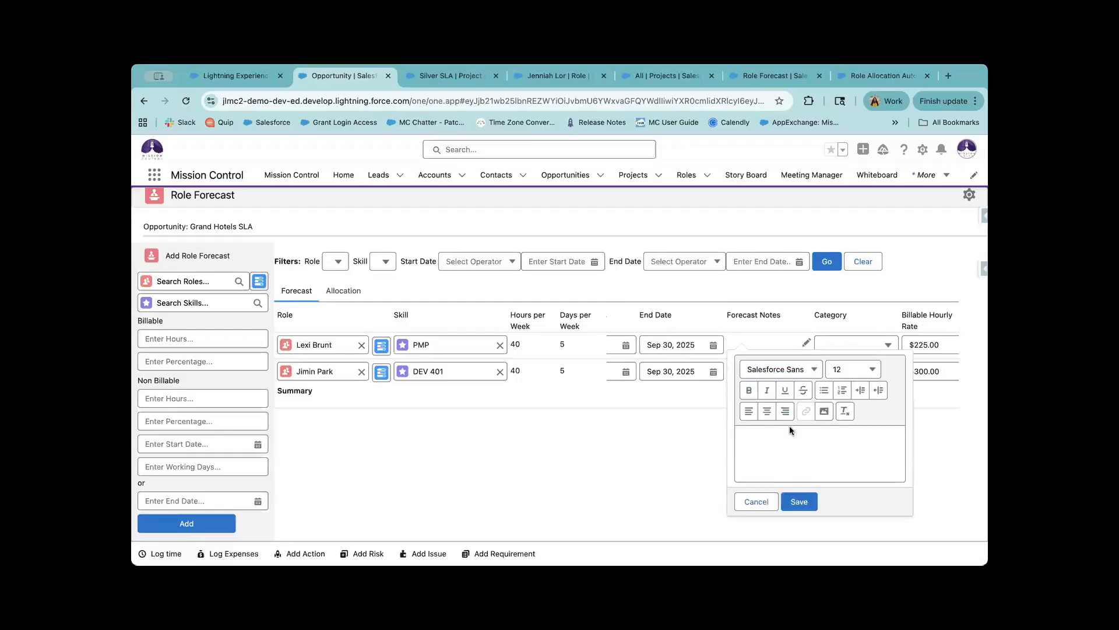
pyautogui.click(789, 429)
pyautogui.write('test')
pyautogui.click(800, 502)
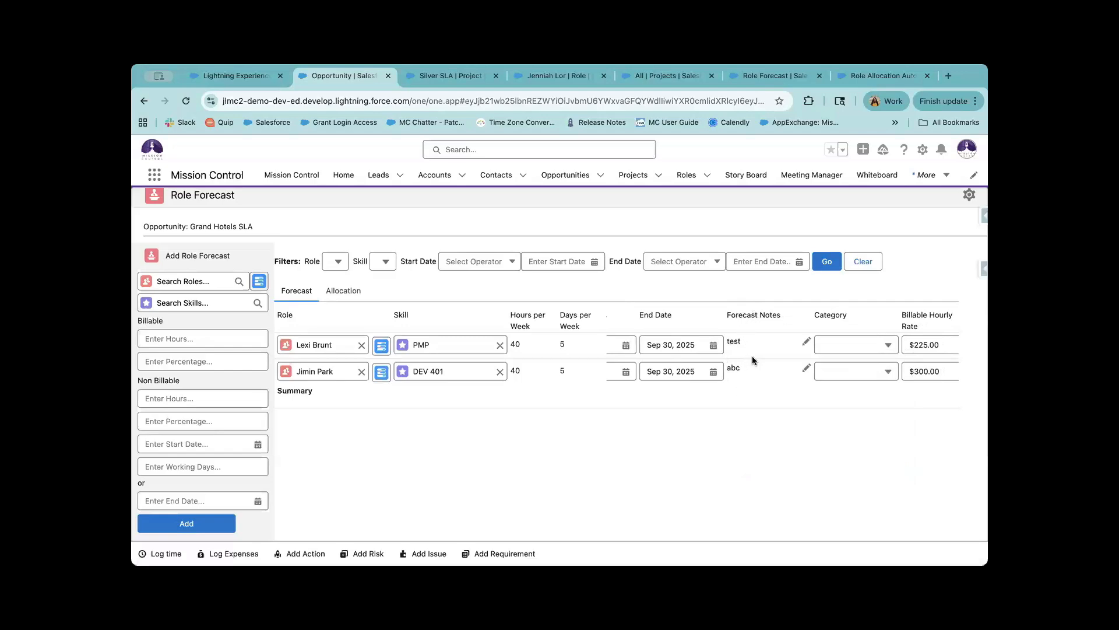
pyautogui.hscroll(1, 833, 352)
# Set the first row's category to Scope.
pyautogui.click(841, 346)
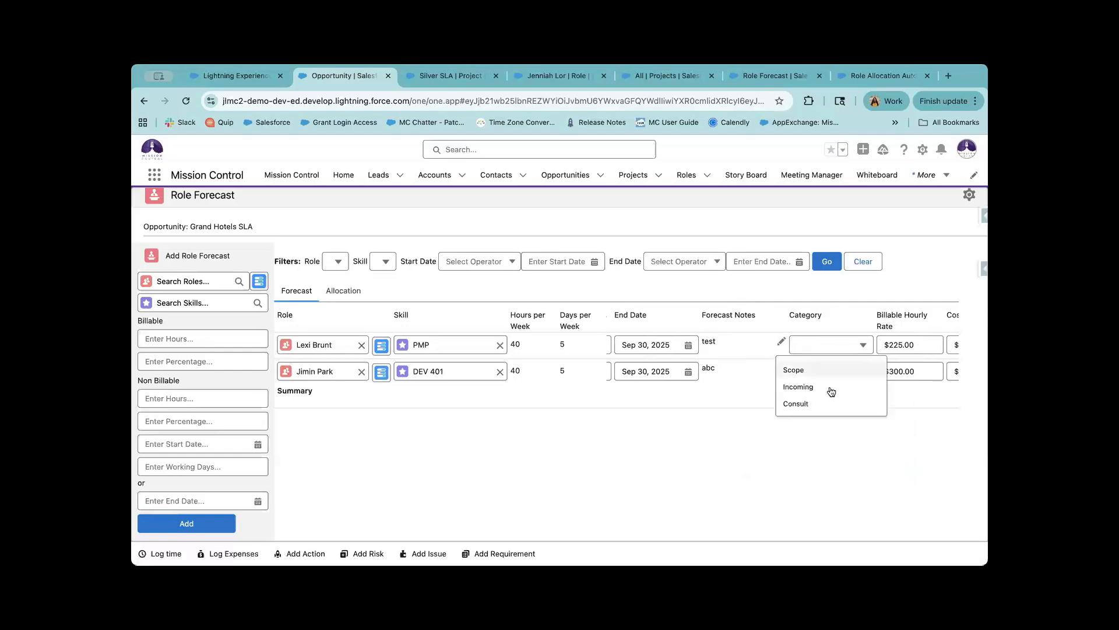
pyautogui.click(830, 310)
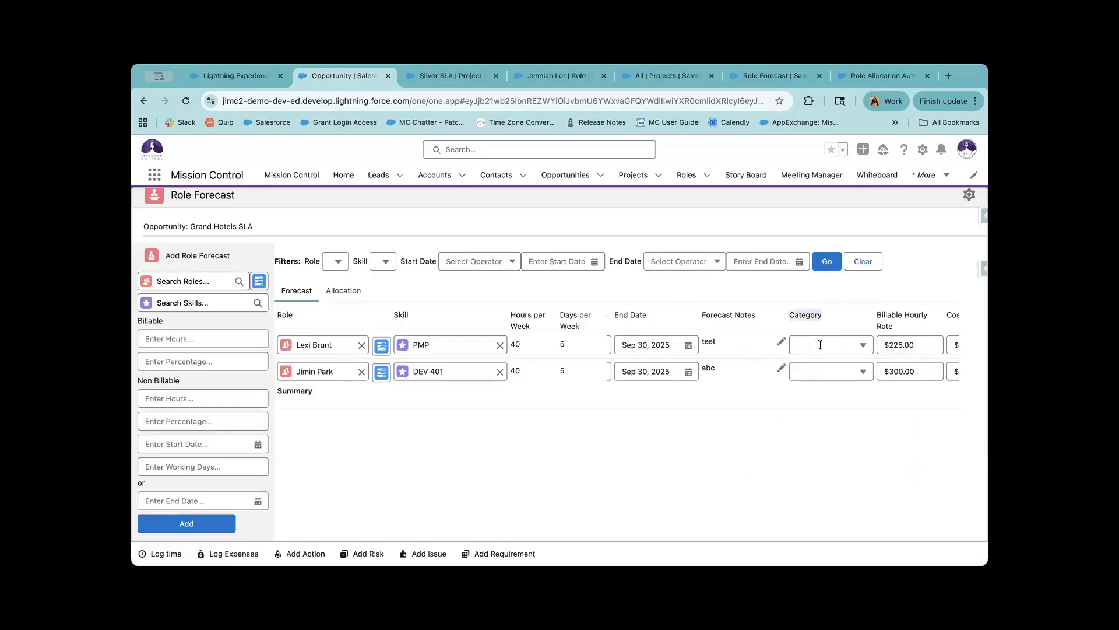
pyautogui.moveTo(822, 317); pyautogui.dragTo(782, 315)
pyautogui.click(822, 348)
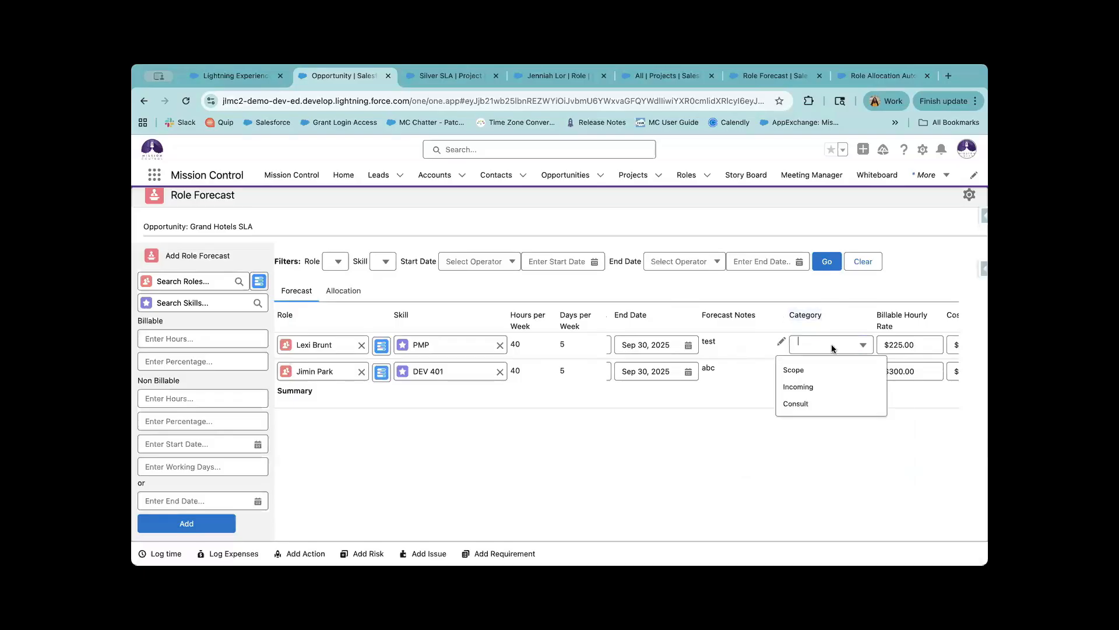
pyautogui.click(815, 373)
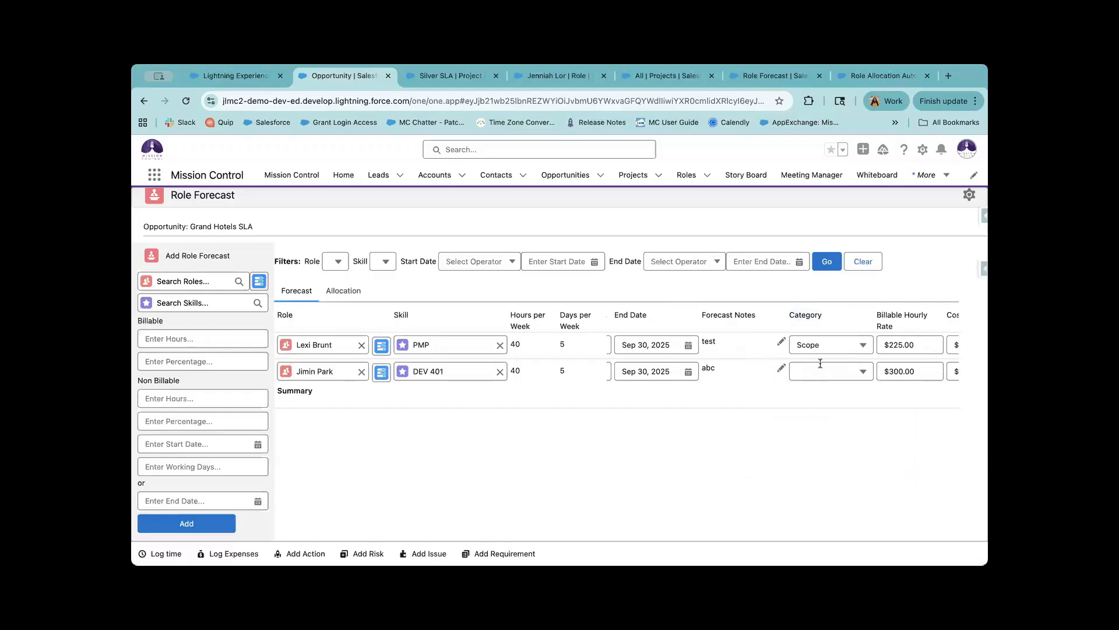
pyautogui.hscroll(4, 820, 363)
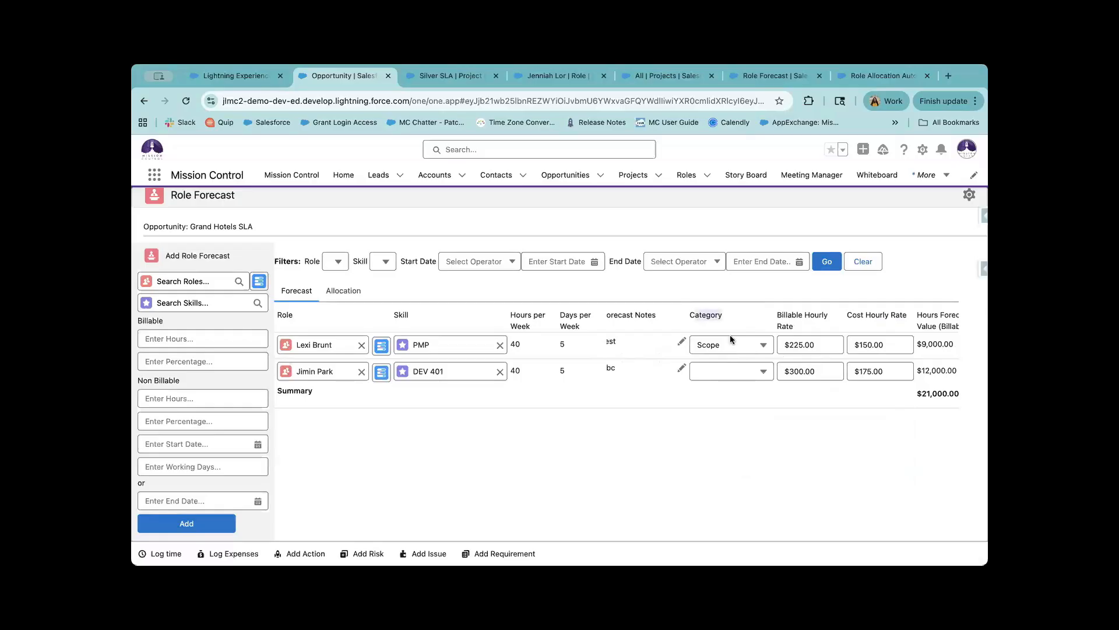
pyautogui.moveTo(729, 335); pyautogui.dragTo(729, 335)
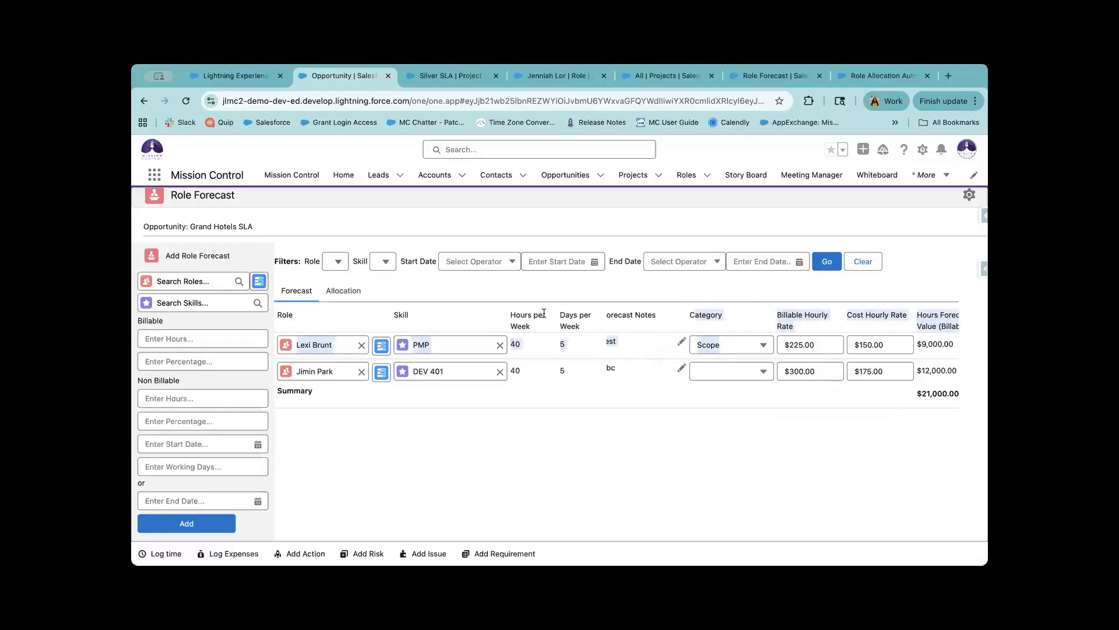
pyautogui.click(498, 406)
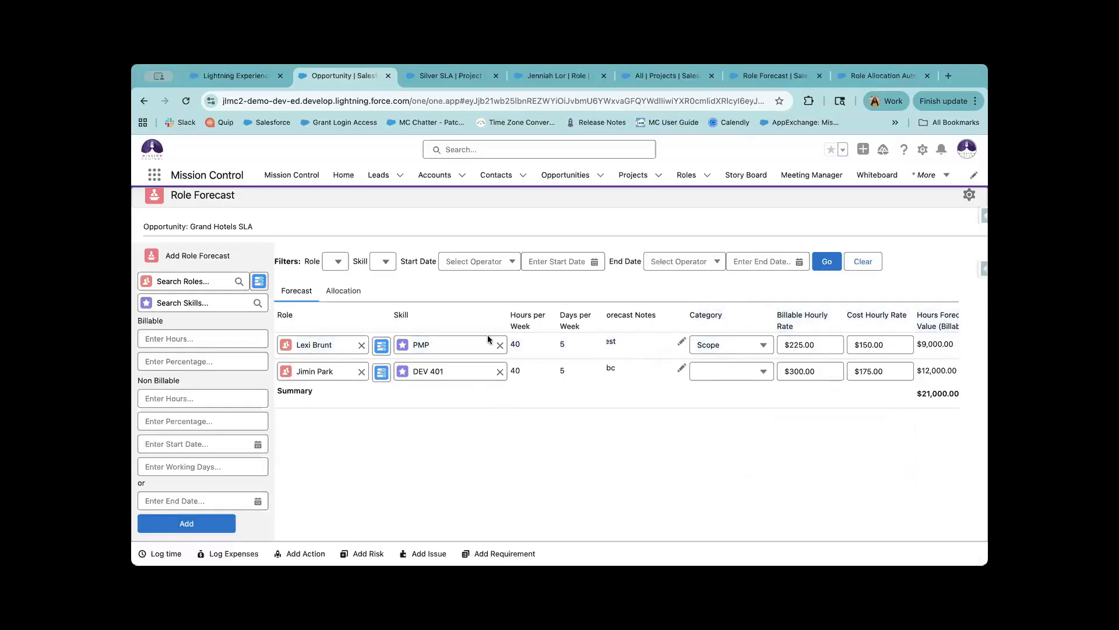
pyautogui.scroll(1, 487, 335)
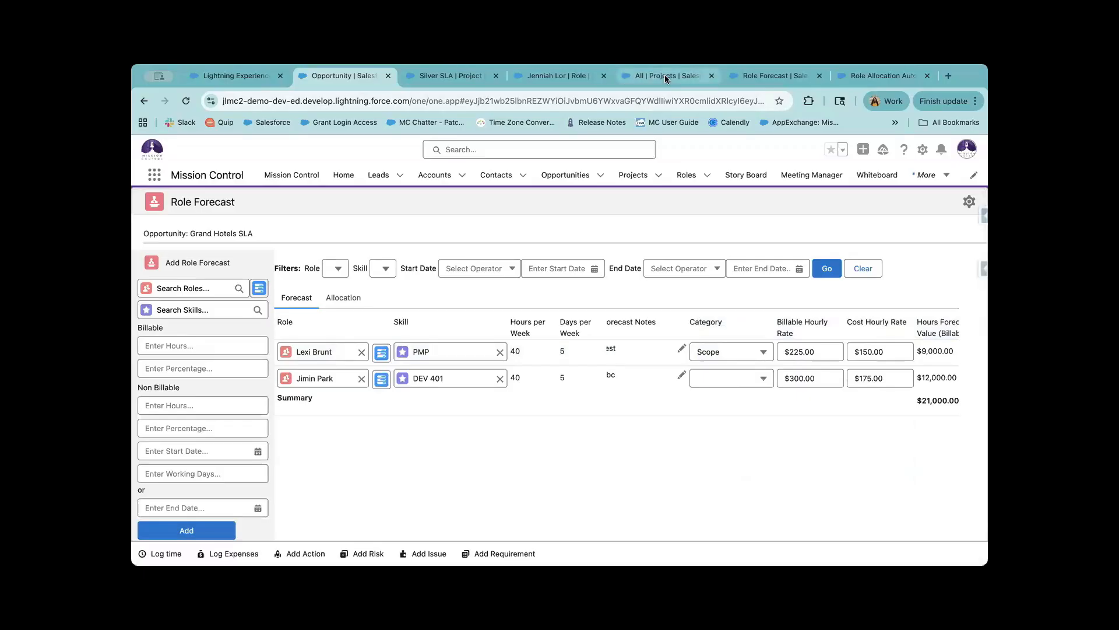
# Confirm Category stays in the Manage Forecast Custom Fields field set, then return to Grand Hotels SLA.
pyautogui.click(766, 76)
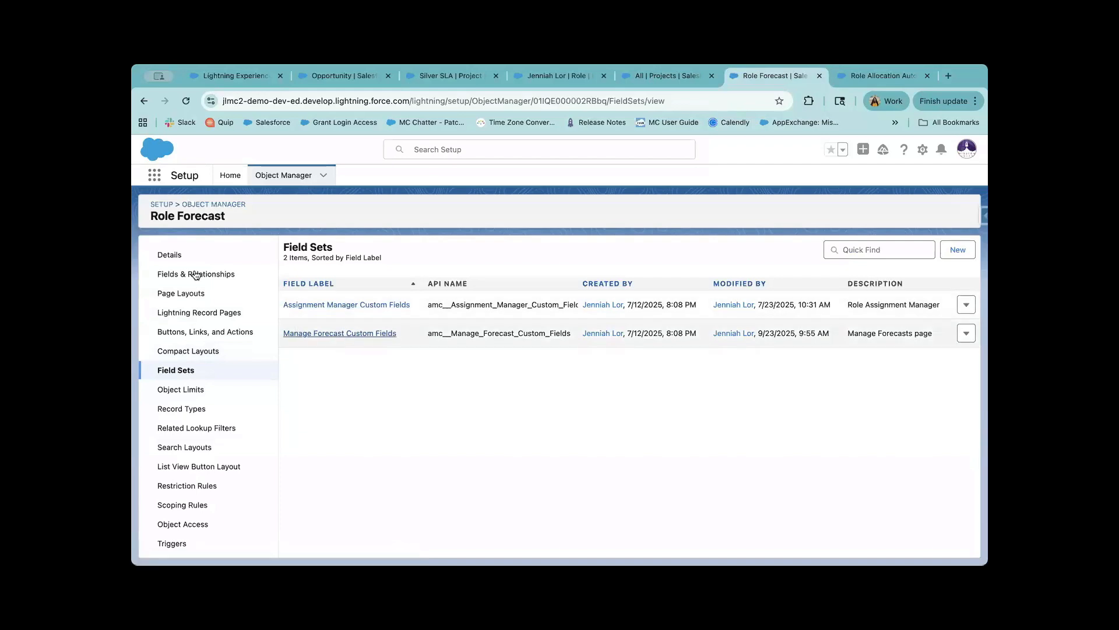
pyautogui.click(307, 336)
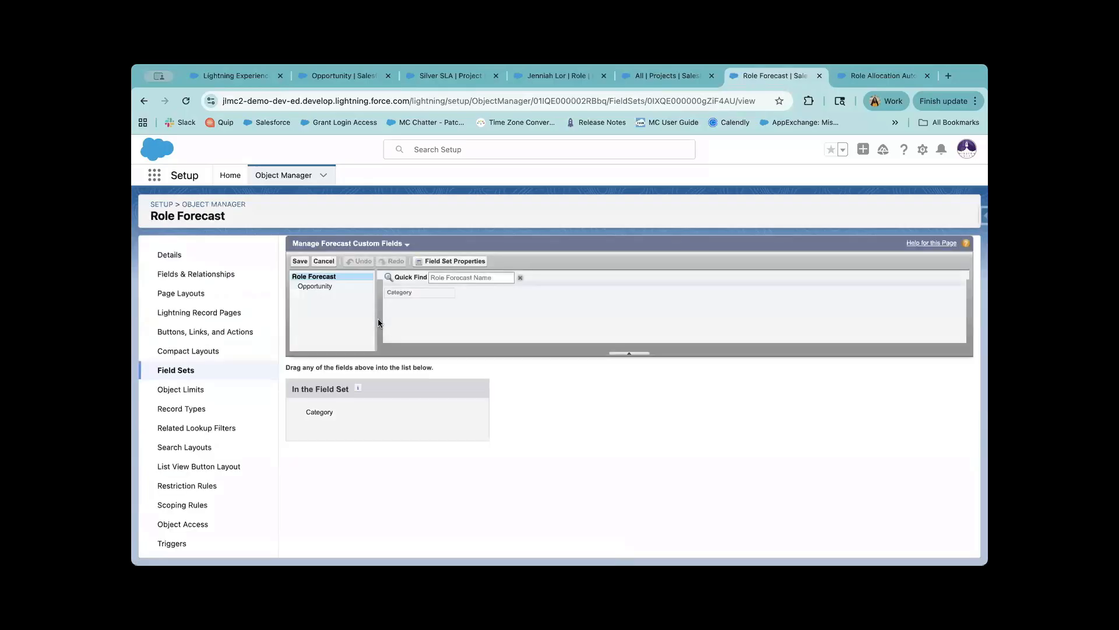
pyautogui.click(454, 411)
pyautogui.moveTo(418, 301); pyautogui.dragTo(378, 420)
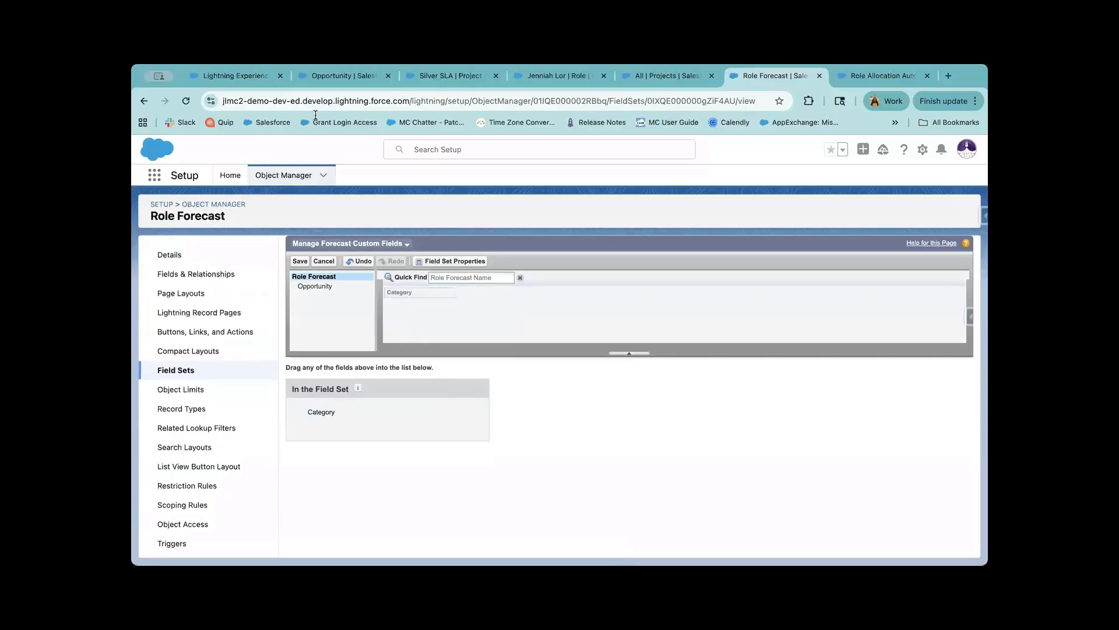
pyautogui.click(352, 79)
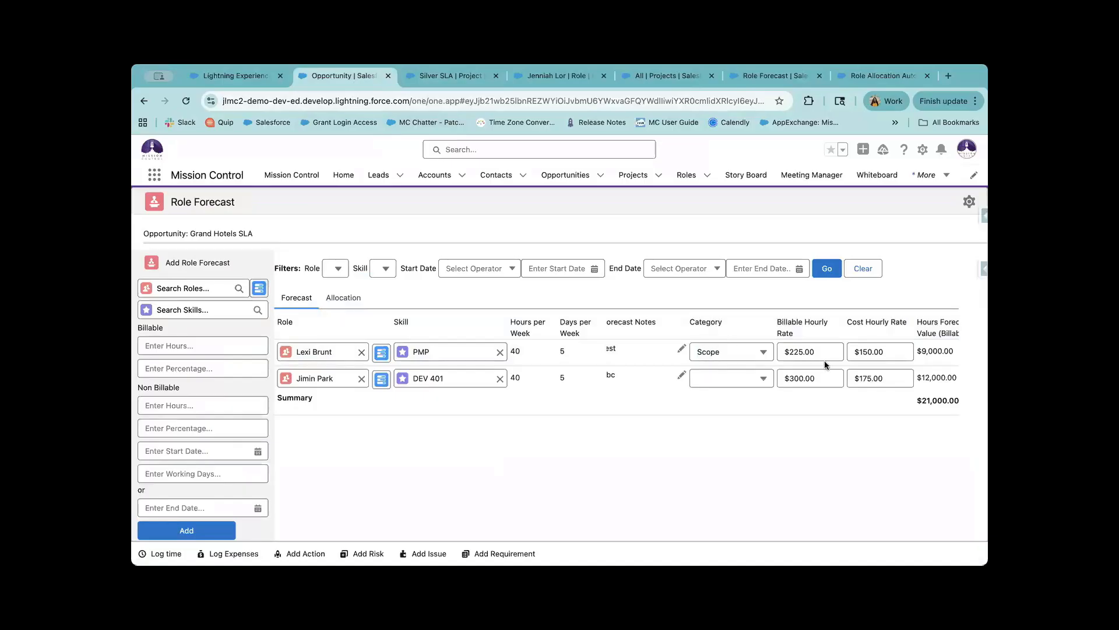
pyautogui.hscroll(5, 815, 359)
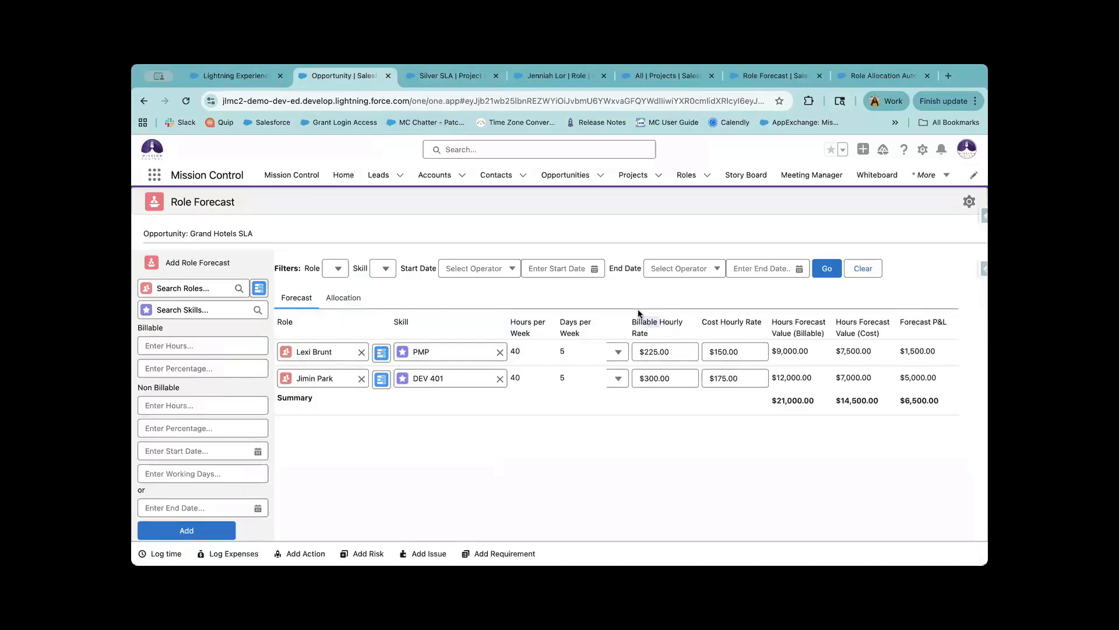
pyautogui.moveTo(637, 309); pyautogui.dragTo(636, 308)
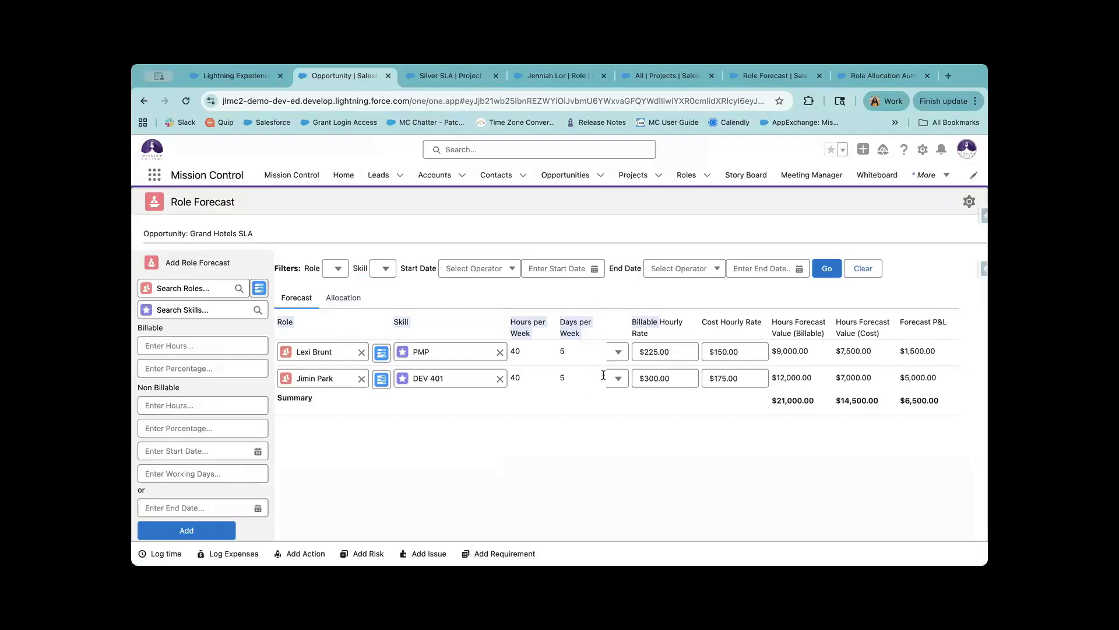
pyautogui.click(674, 351)
pyautogui.click(728, 352)
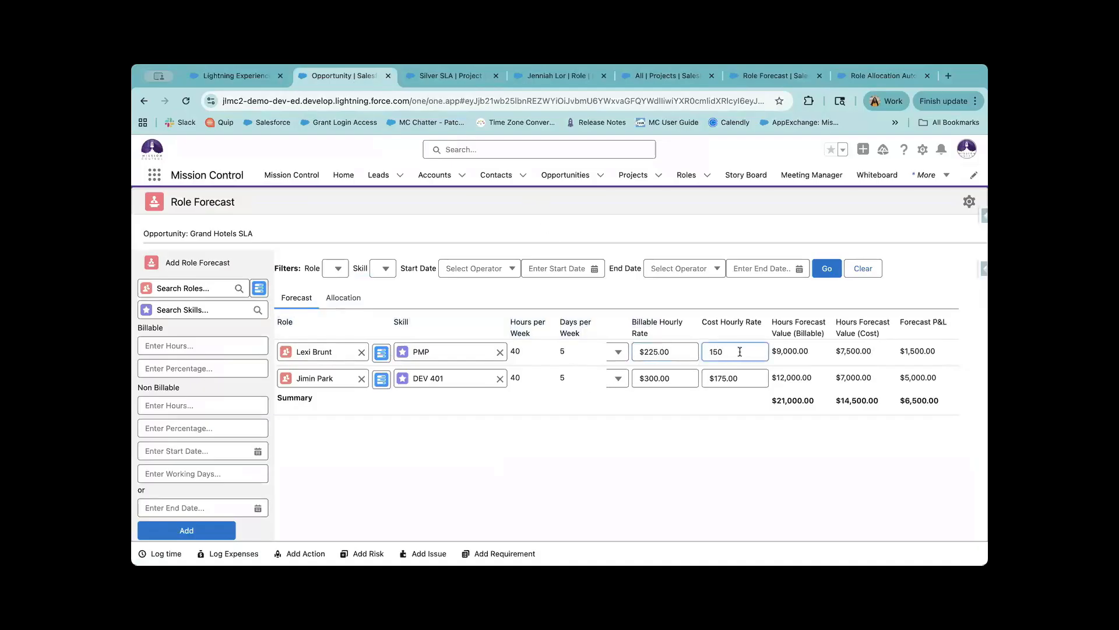
pyautogui.moveTo(711, 320); pyautogui.dragTo(763, 322)
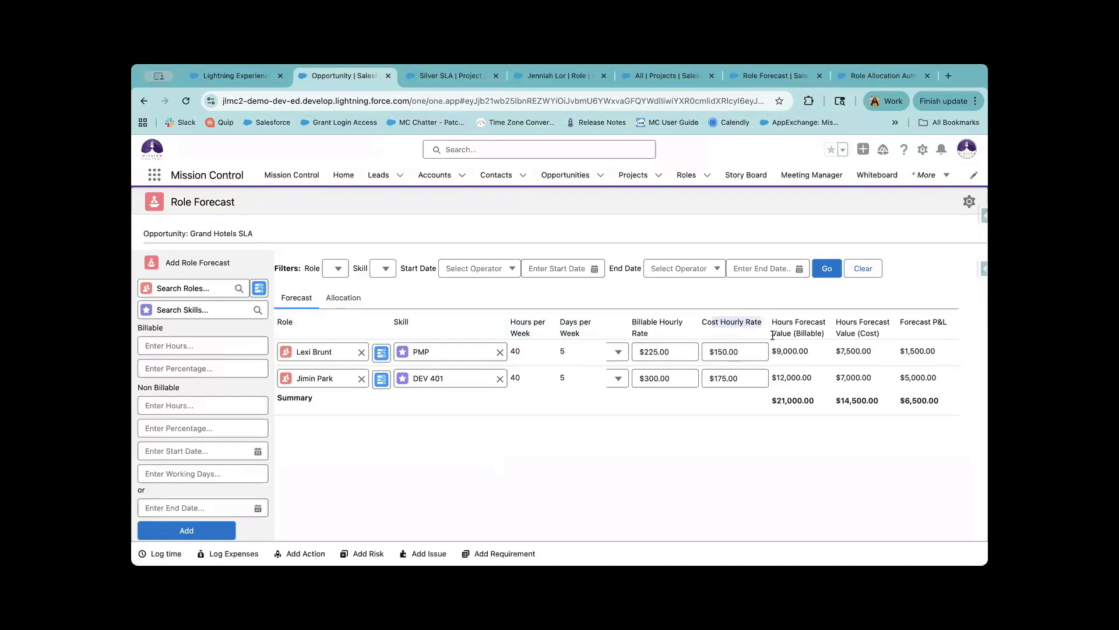
pyautogui.click(771, 328)
pyautogui.hscroll(3, 822, 362)
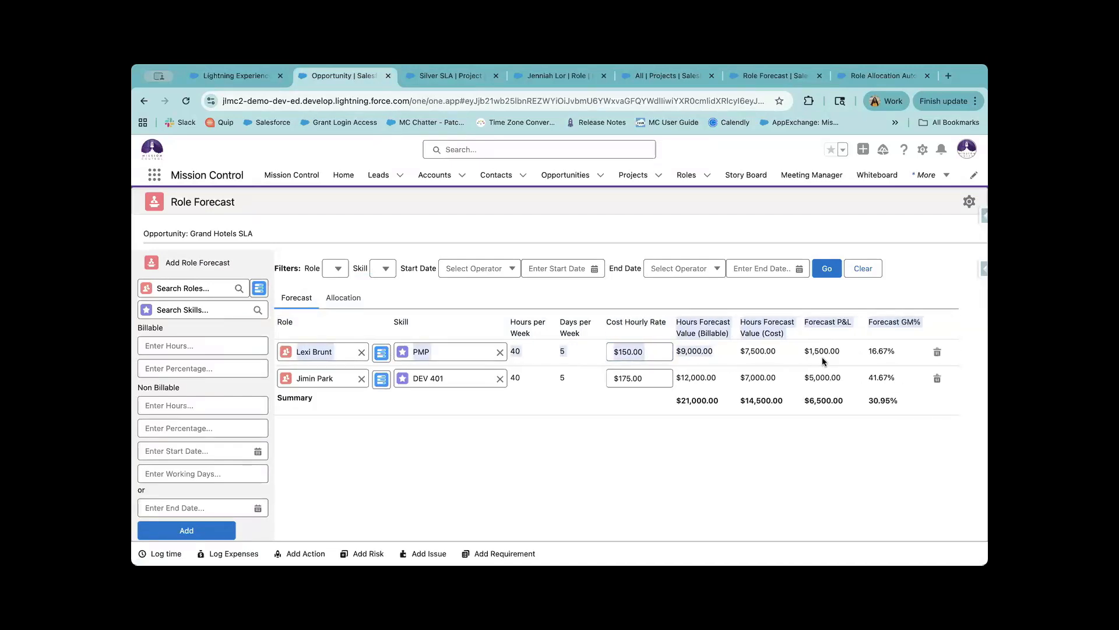
pyautogui.click(822, 361)
pyautogui.moveTo(712, 352); pyautogui.dragTo(670, 347)
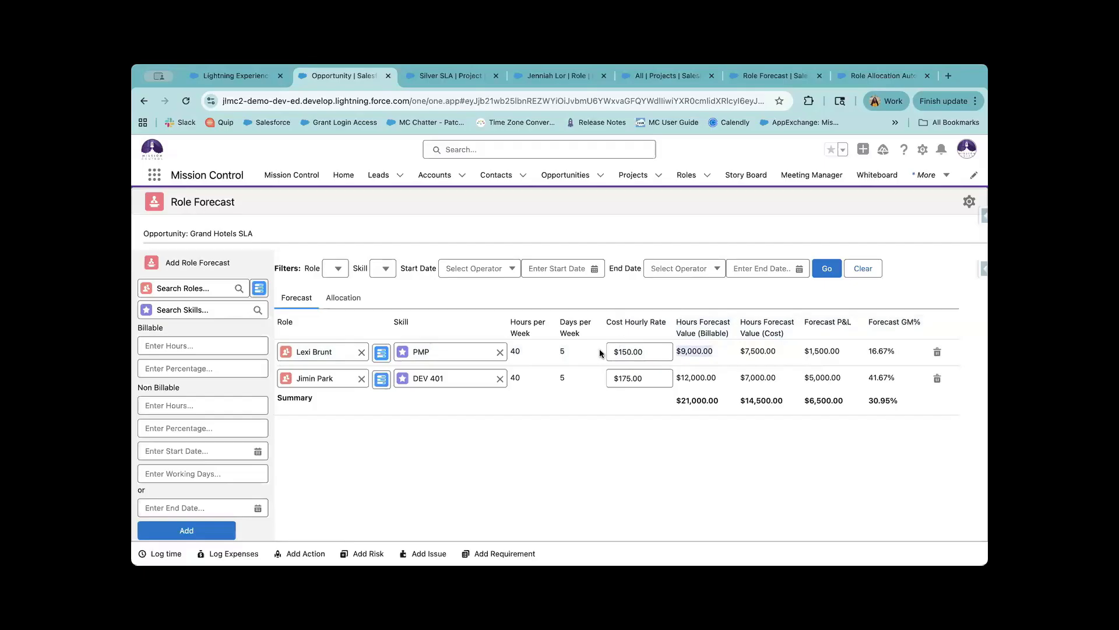
pyautogui.hscroll(-2, 600, 351)
pyautogui.hscroll(-1, 599, 350)
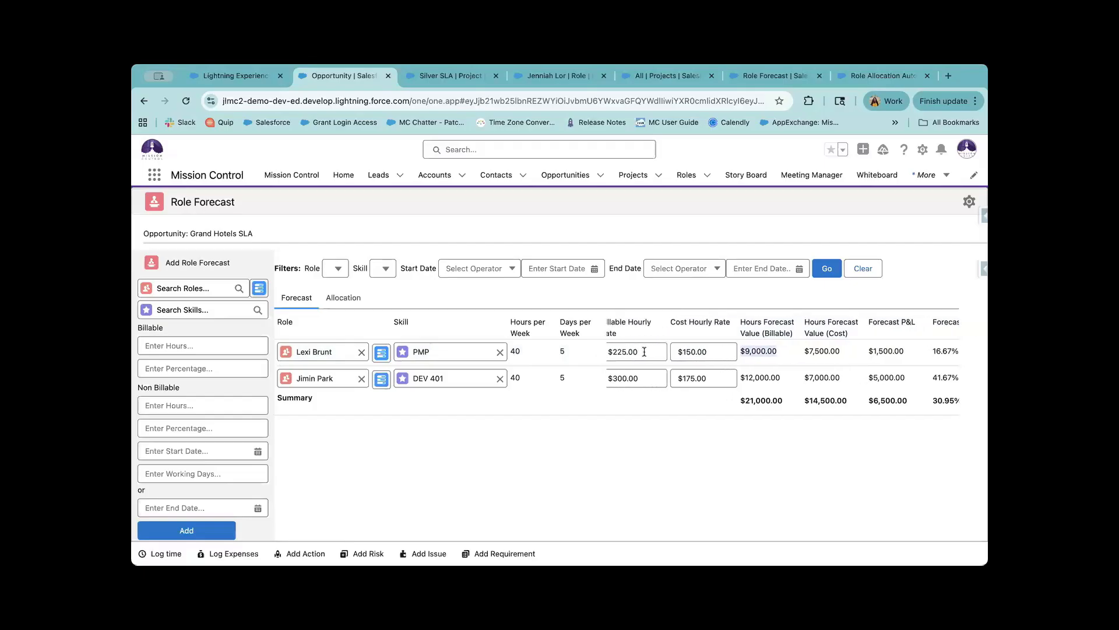
pyautogui.hscroll(1, 766, 361)
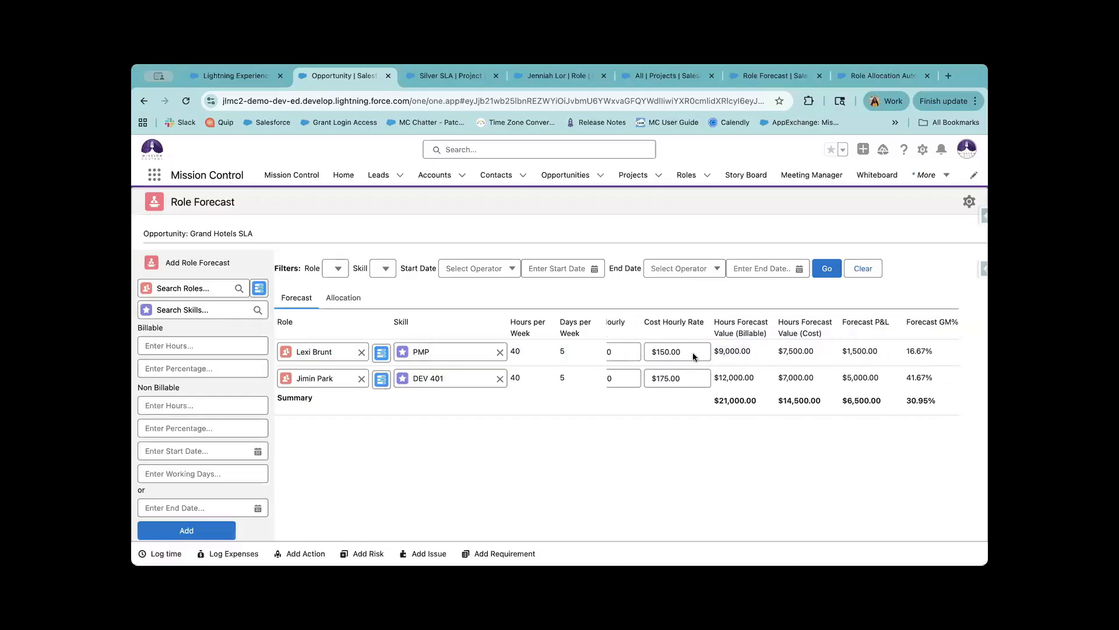
pyautogui.click(697, 350)
pyautogui.hscroll(2, 840, 350)
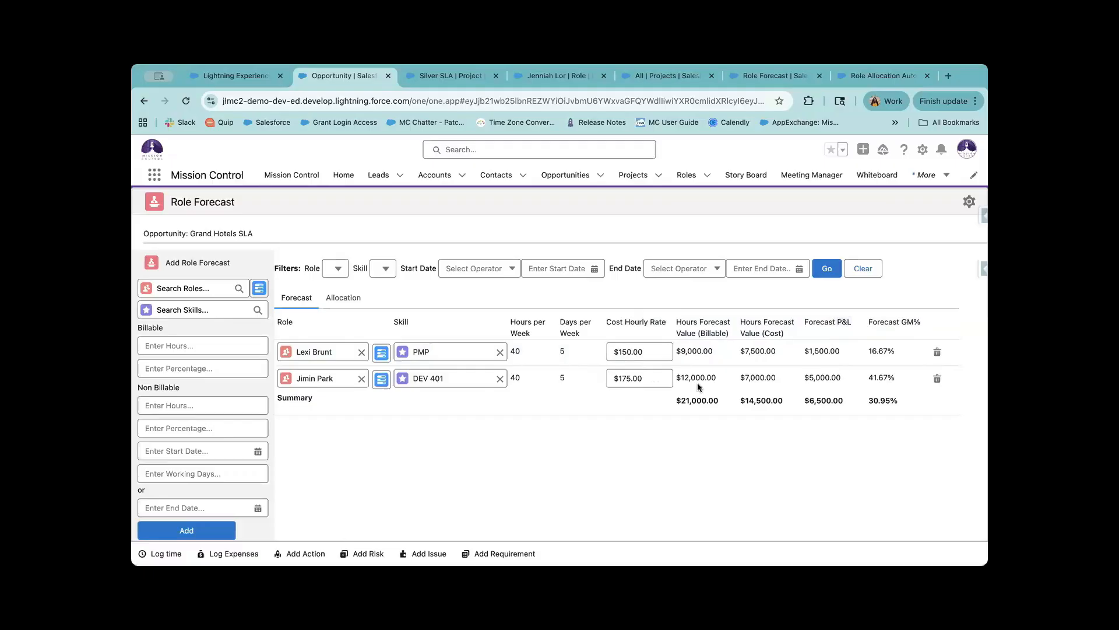
pyautogui.moveTo(838, 354); pyautogui.dragTo(810, 344)
pyautogui.moveTo(873, 319); pyautogui.dragTo(889, 351)
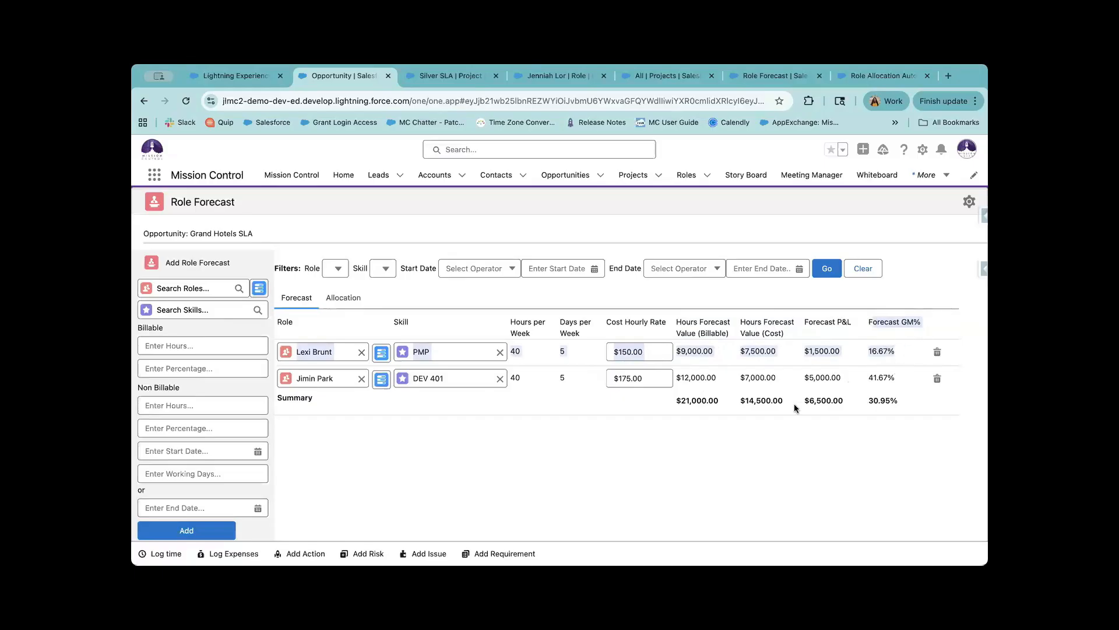
pyautogui.click(920, 362)
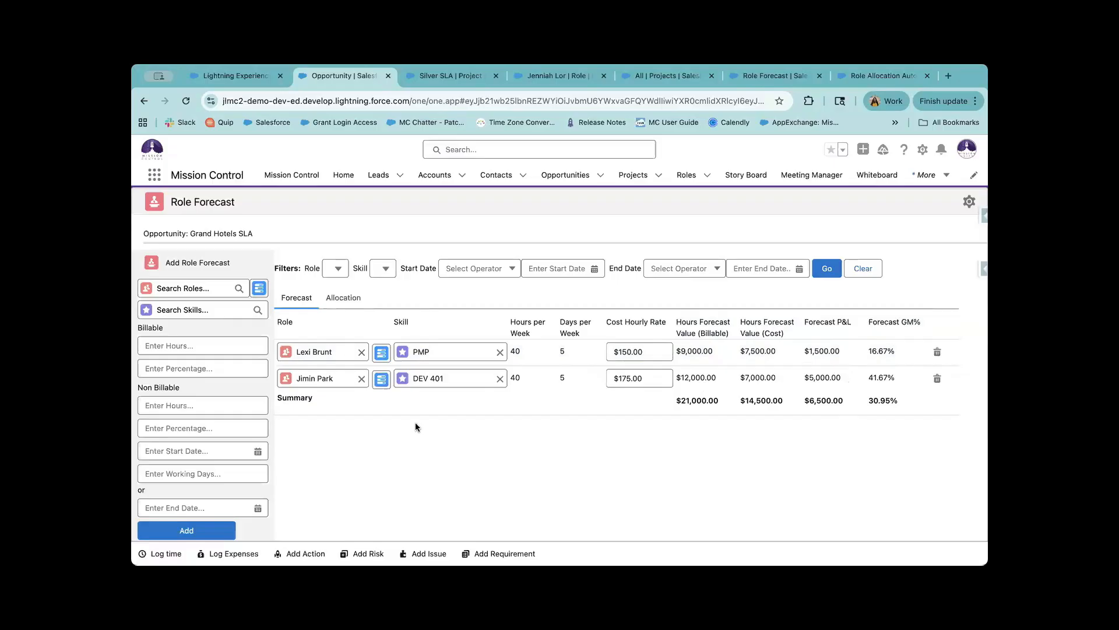
pyautogui.scroll(-3, 416, 425)
pyautogui.click(260, 528)
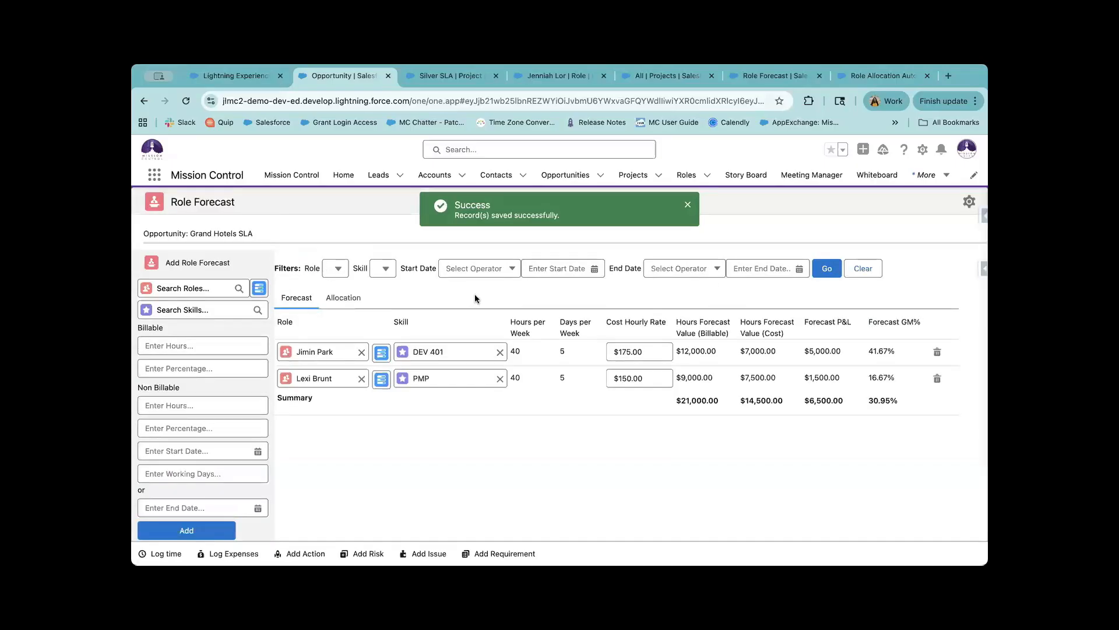
pyautogui.click(342, 271)
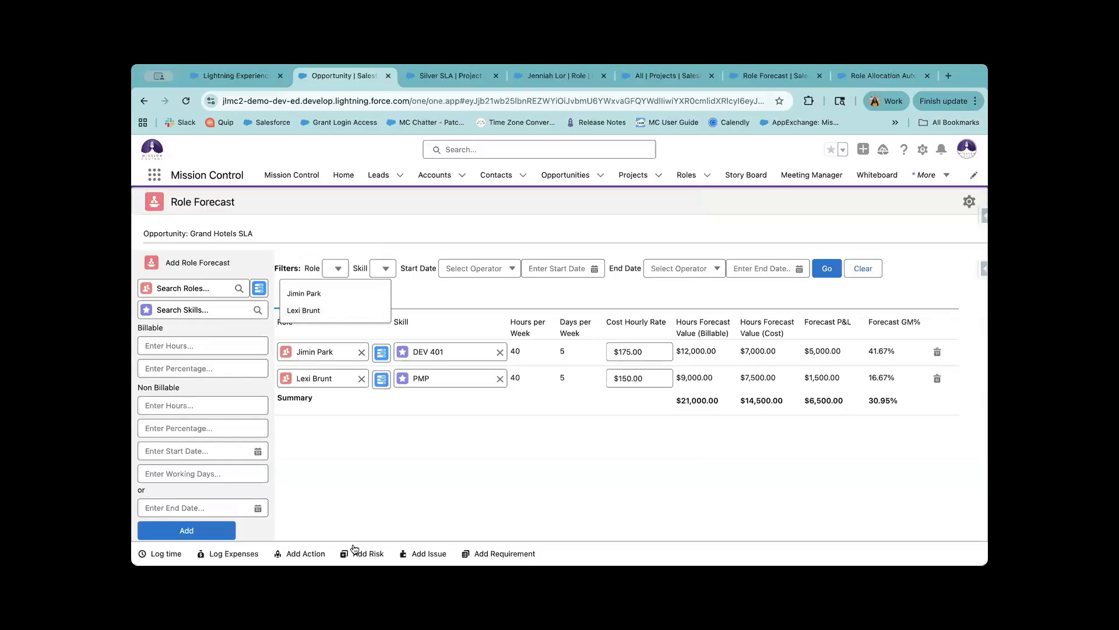
pyautogui.click(353, 310)
pyautogui.click(338, 269)
pyautogui.click(344, 310)
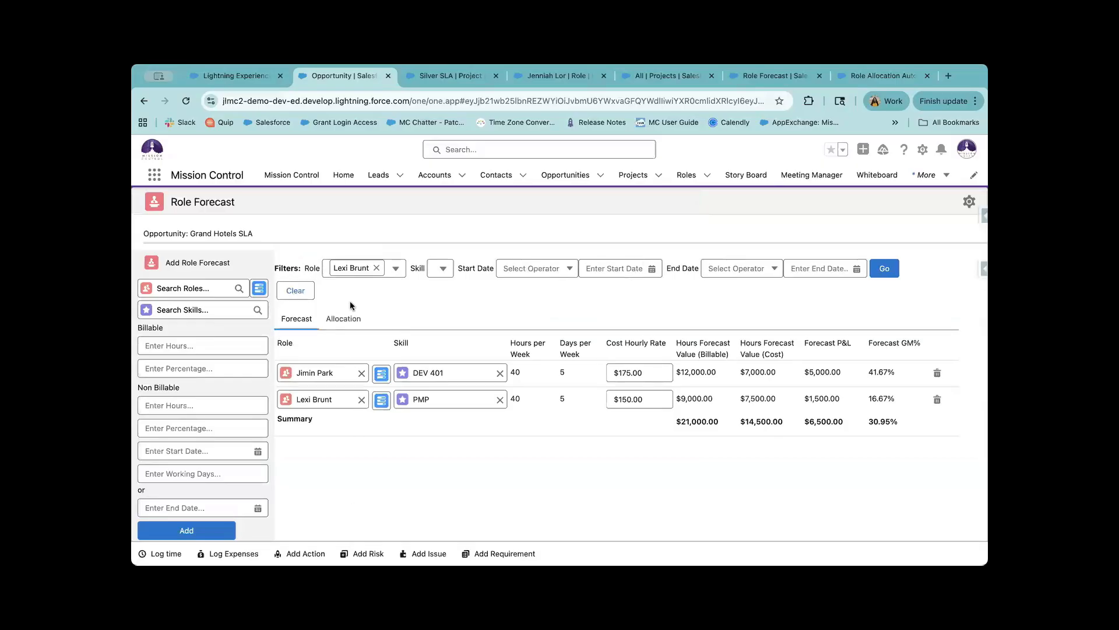
pyautogui.click(439, 268)
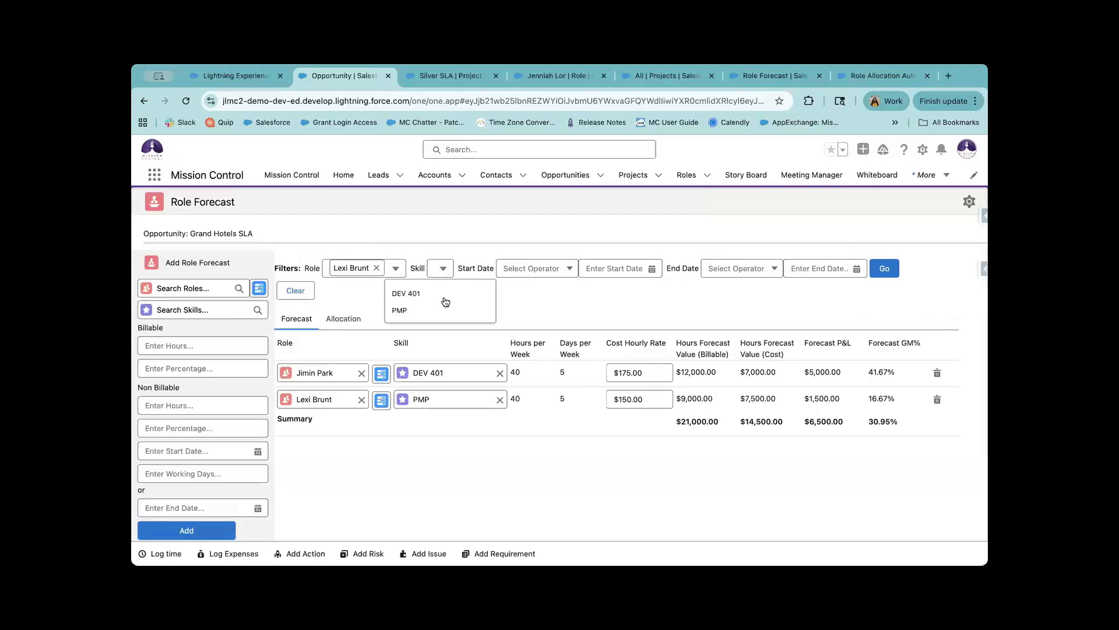
pyautogui.click(562, 293)
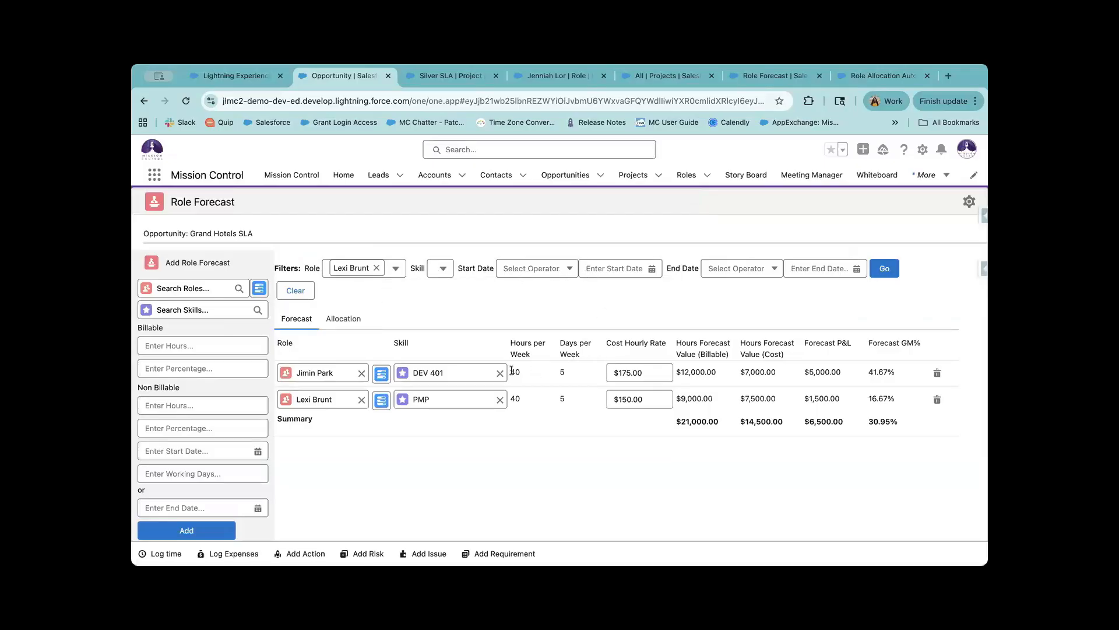
pyautogui.click(559, 273)
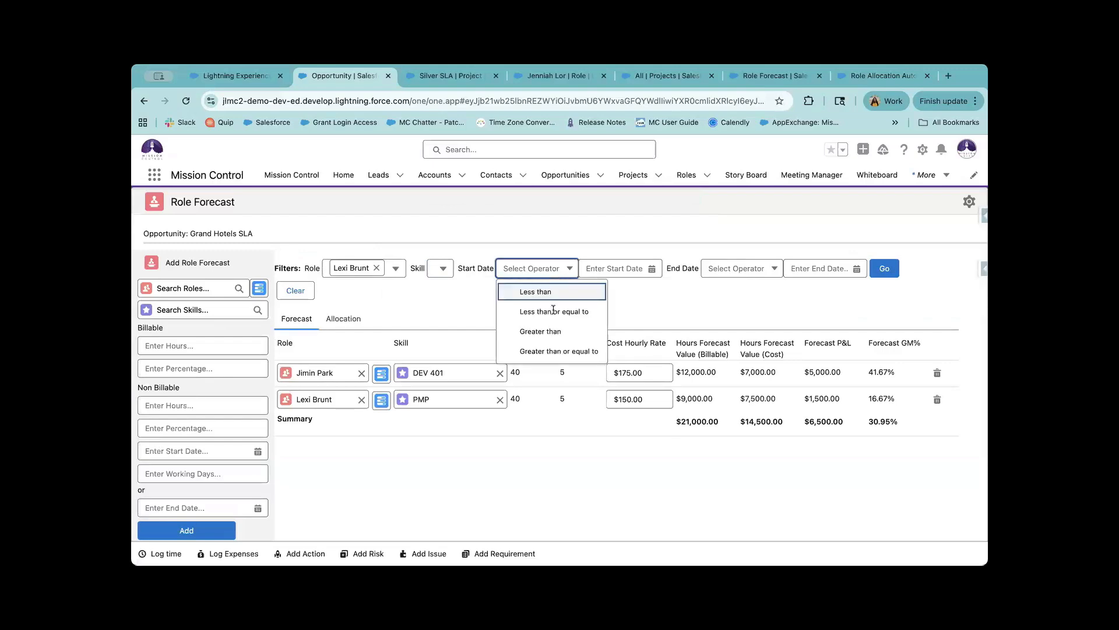
pyautogui.click(635, 269)
pyautogui.click(559, 274)
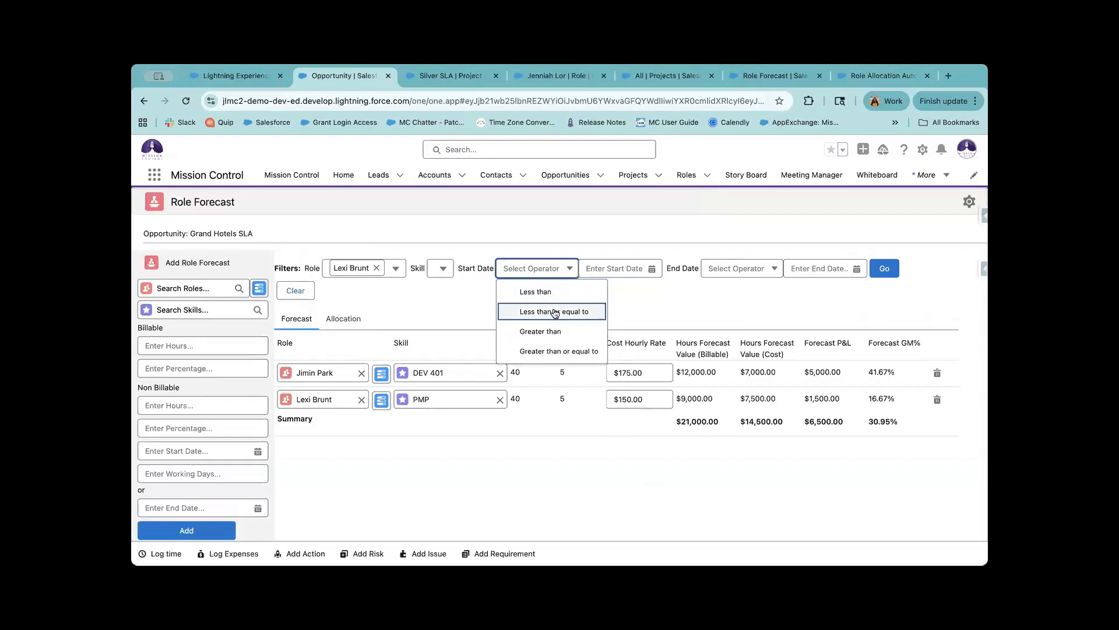
pyautogui.click(572, 268)
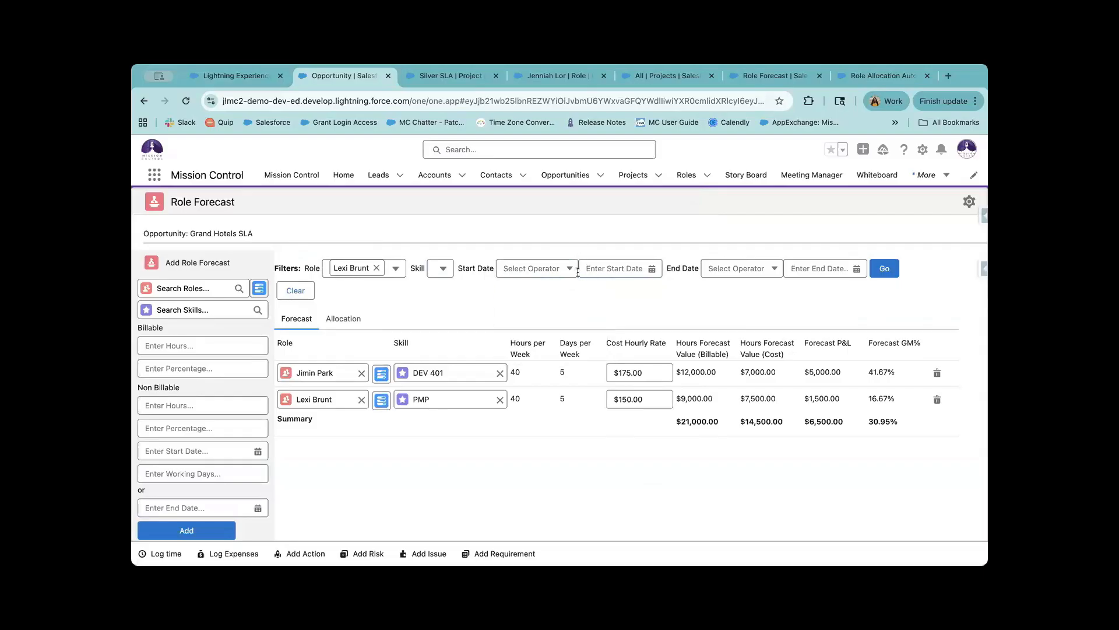
pyautogui.click(556, 269)
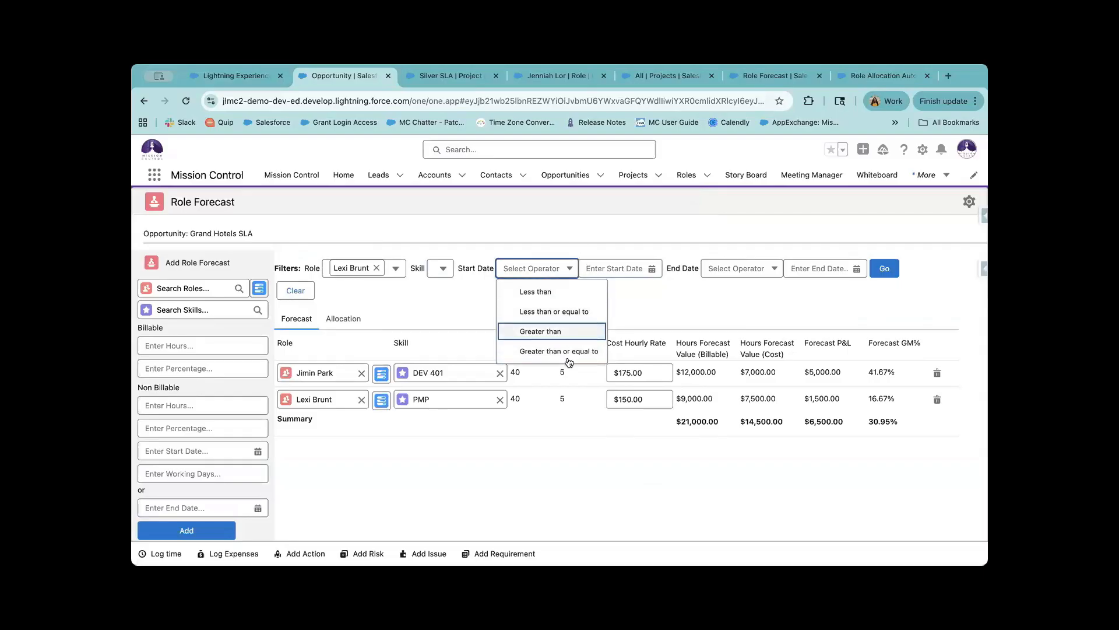
pyautogui.click(639, 322)
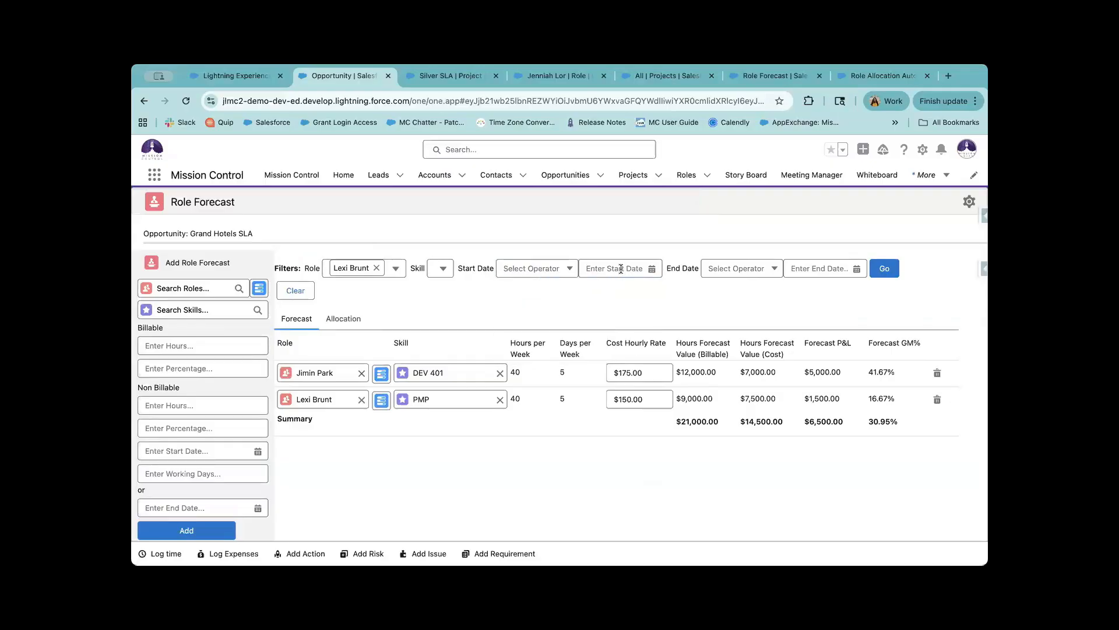
pyautogui.click(621, 269)
pyautogui.click(793, 287)
pyautogui.click(886, 270)
pyautogui.click(885, 269)
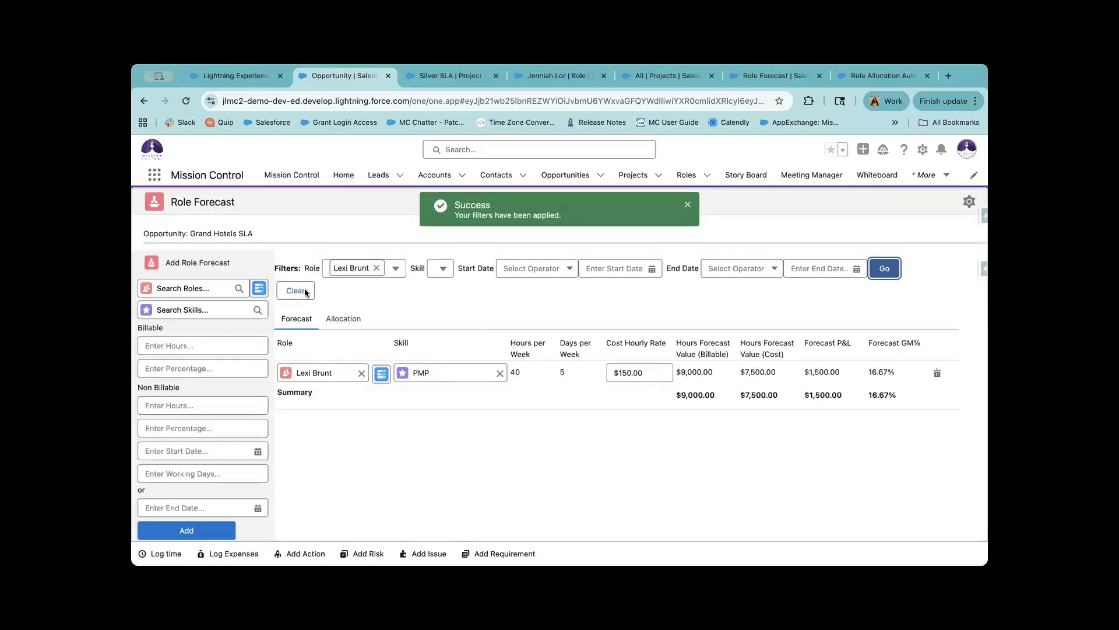
pyautogui.click(306, 292)
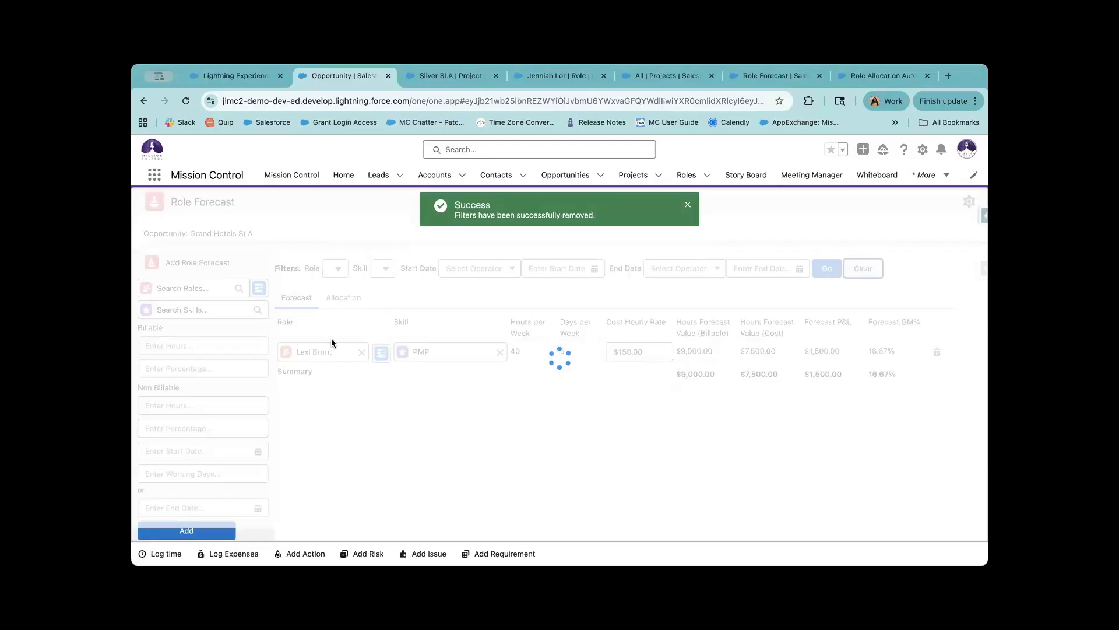
# Open the Allocation view by week and reduce the grid from 7 to 5 weeks.
pyautogui.click(353, 304)
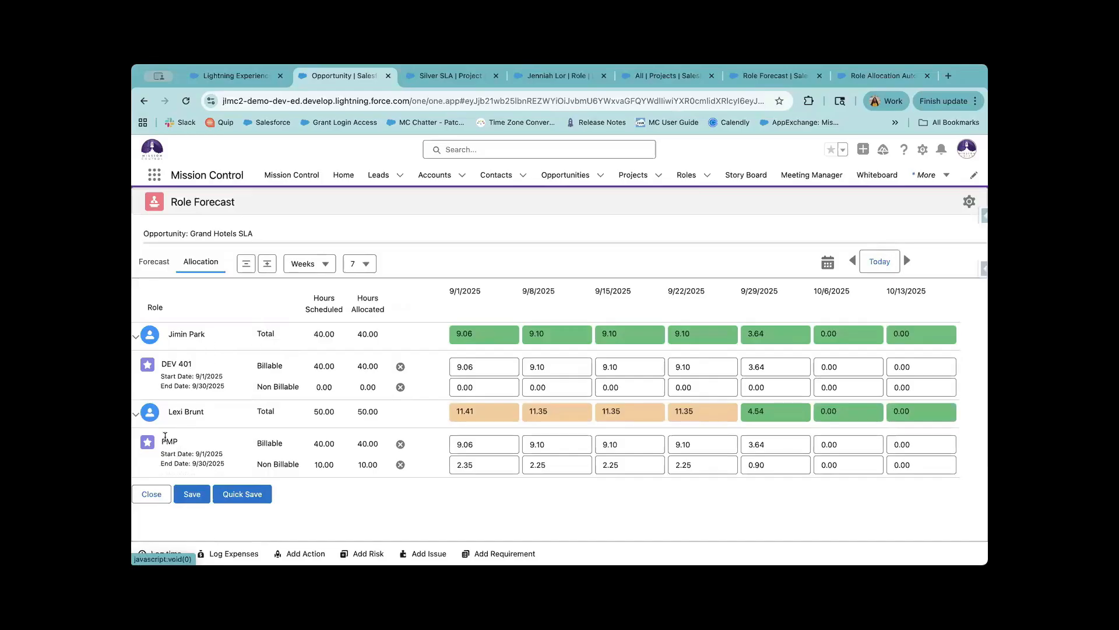
pyautogui.moveTo(167, 441); pyautogui.dragTo(190, 438)
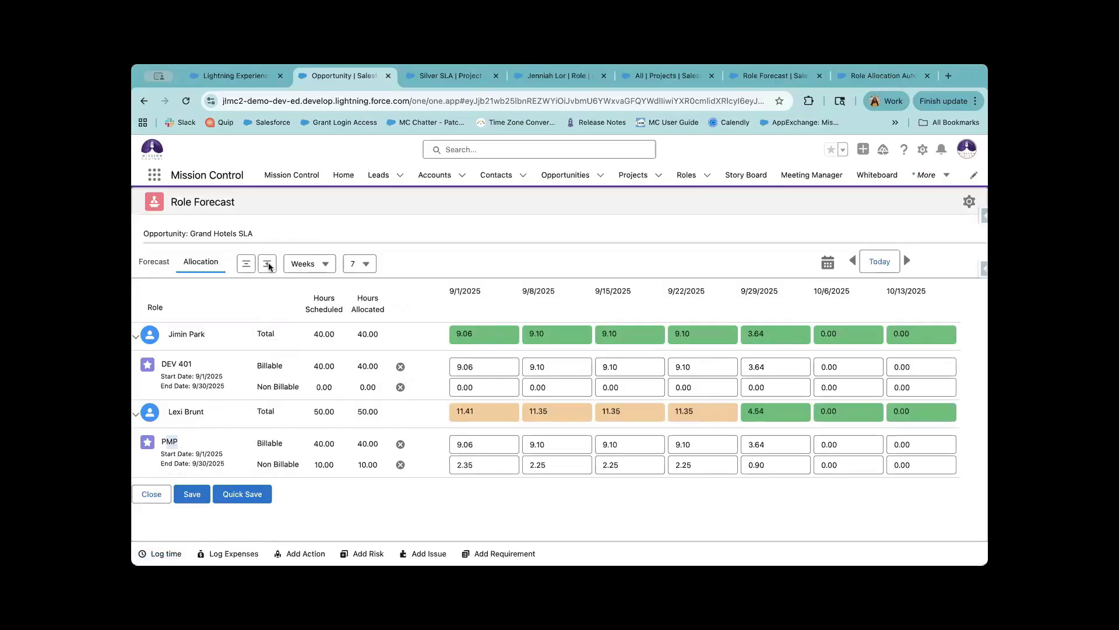
pyautogui.click(327, 263)
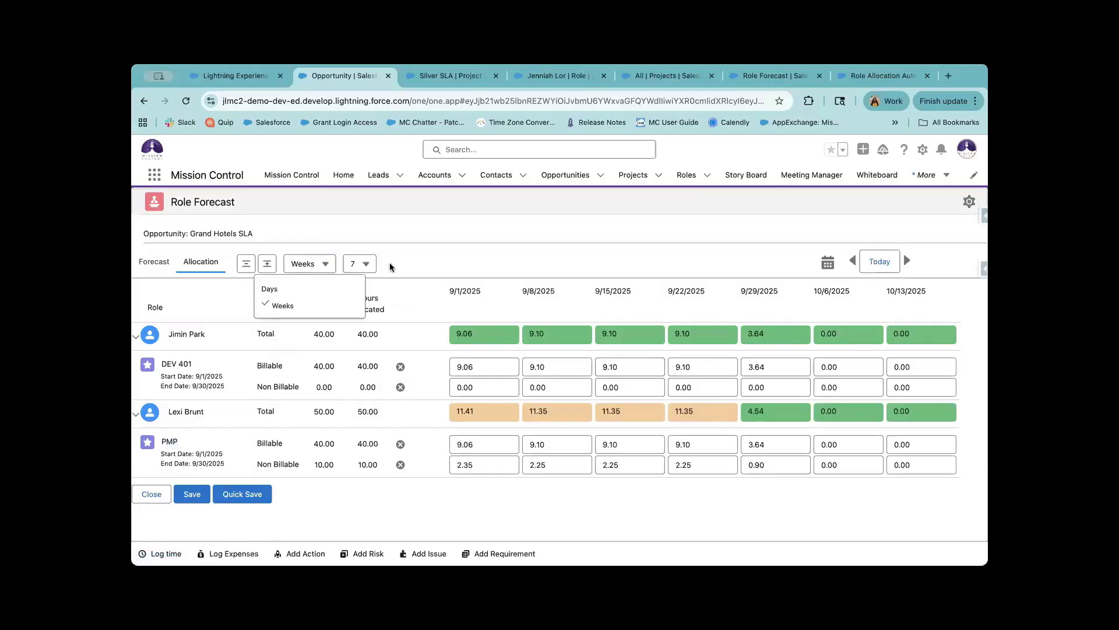
pyautogui.click(358, 265)
pyautogui.click(320, 263)
pyautogui.click(403, 258)
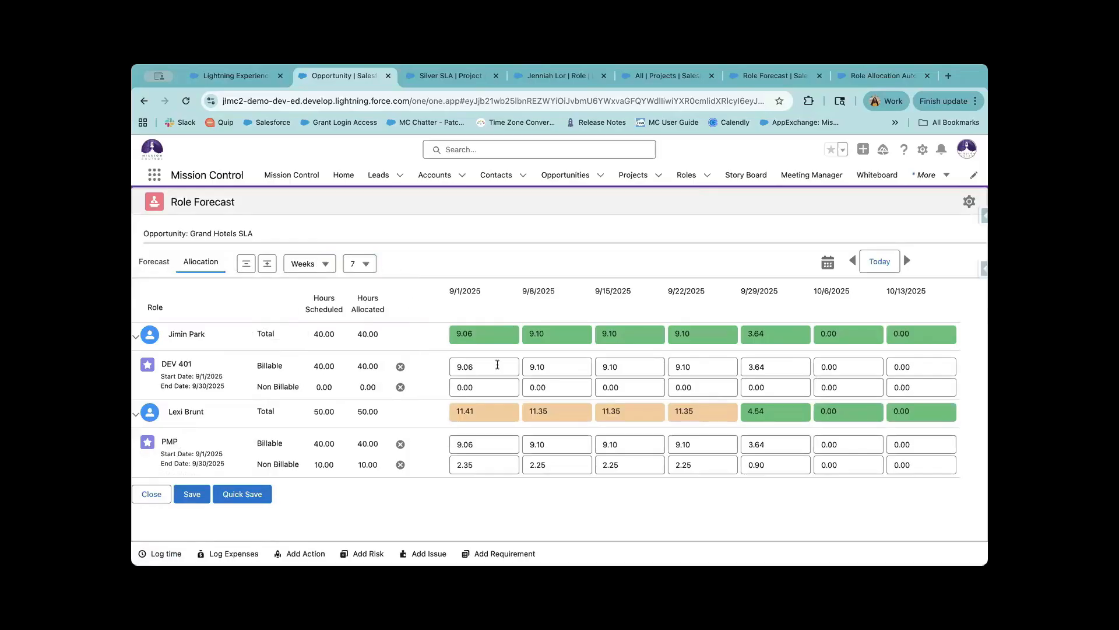
pyautogui.click(361, 267)
pyautogui.click(353, 356)
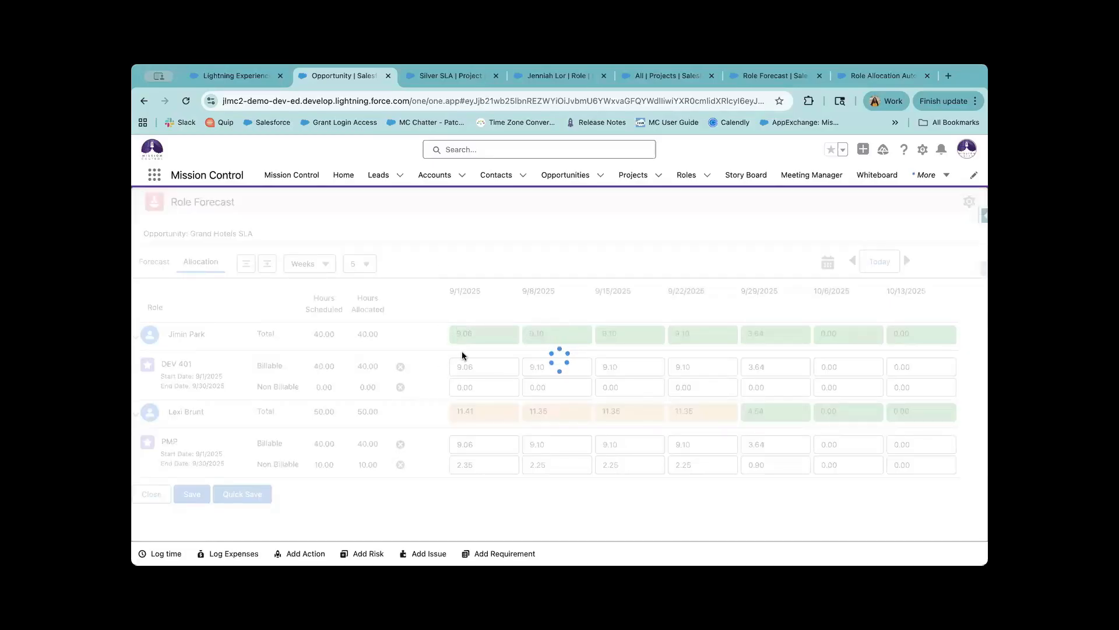
pyautogui.click(827, 264)
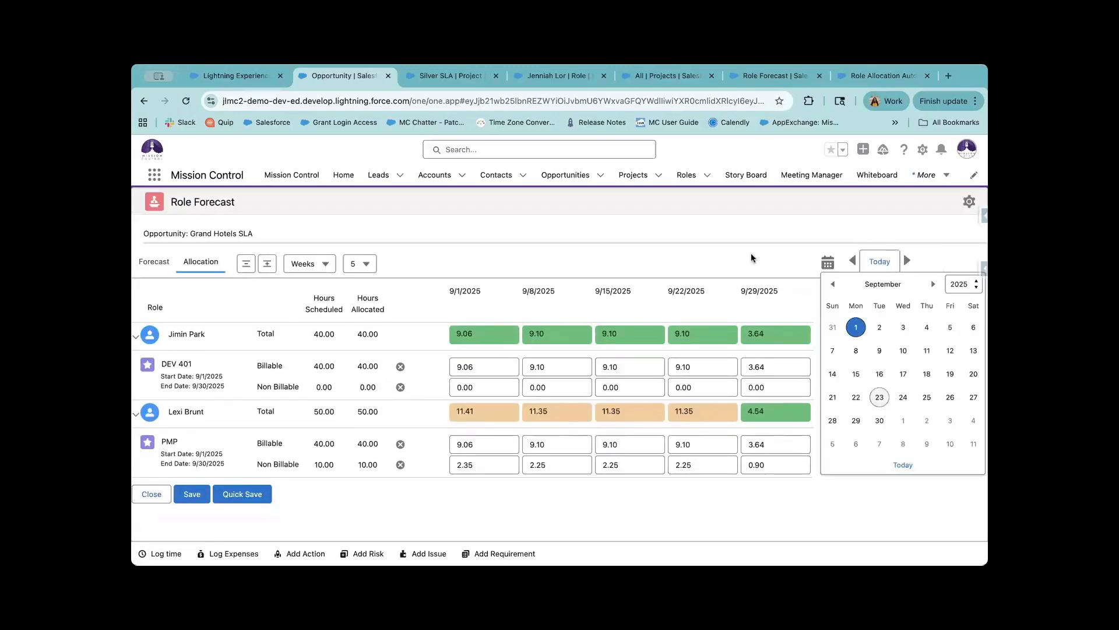
pyautogui.click(751, 253)
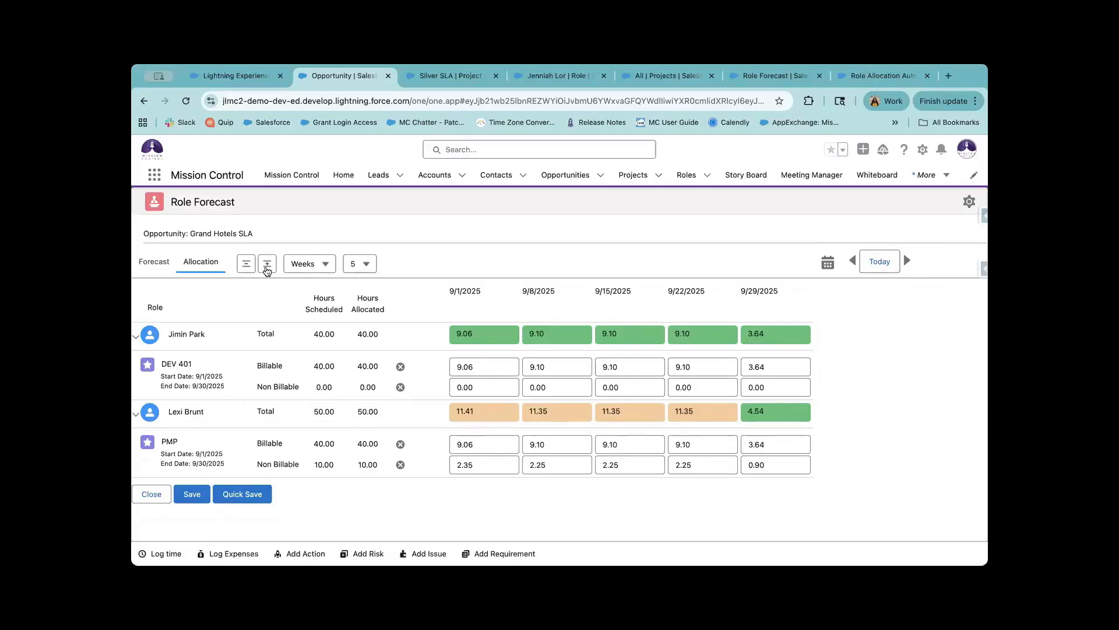
pyautogui.click(246, 263)
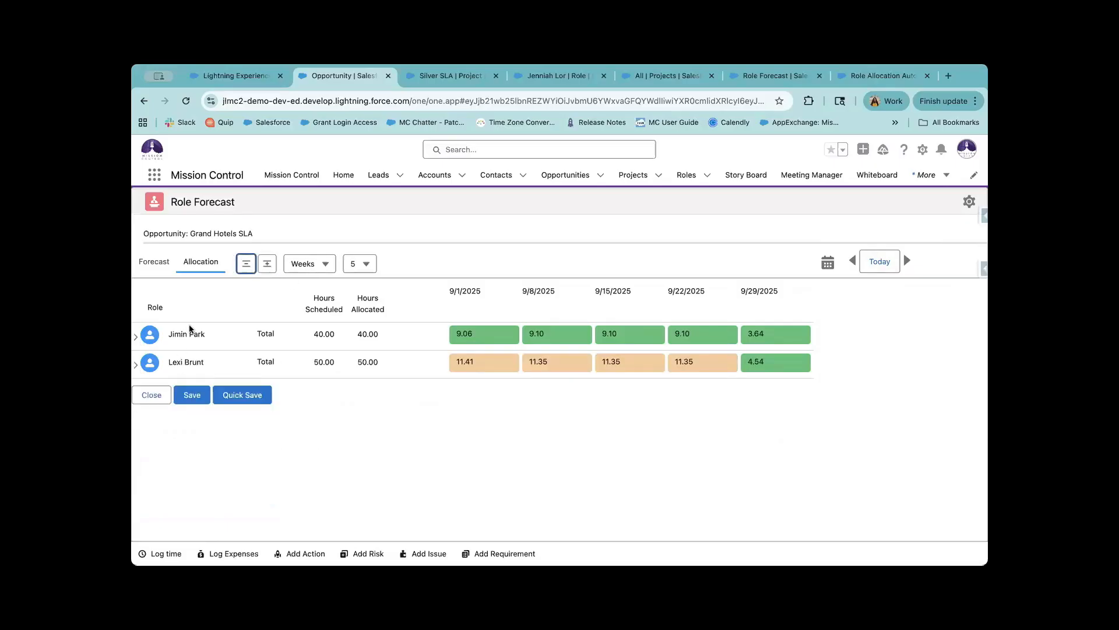
pyautogui.click(136, 364)
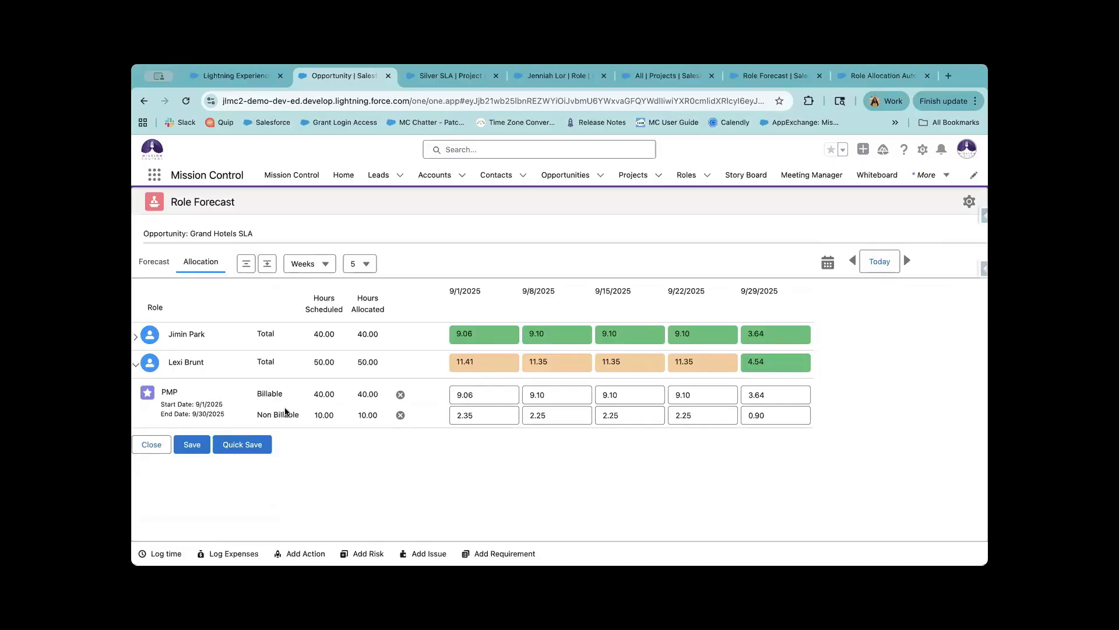
# Inspect PMP's dates, 40.00 billable hours and the 9/8 and 9/15 weekly billable cells.
pyautogui.moveTo(194, 404); pyautogui.dragTo(207, 430)
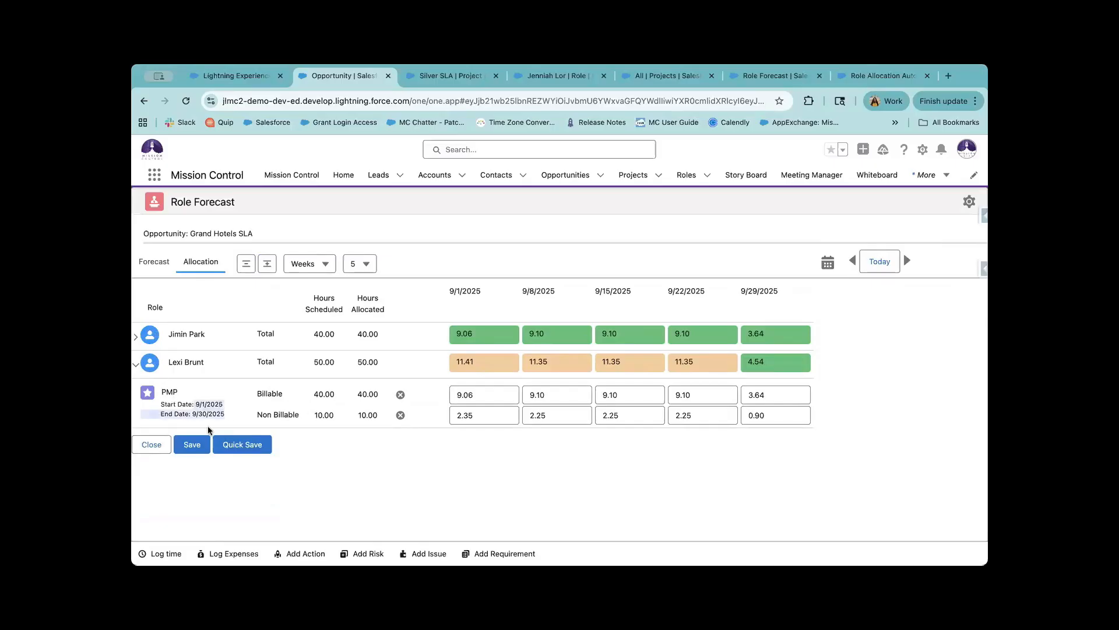
pyautogui.moveTo(340, 394); pyautogui.dragTo(307, 391)
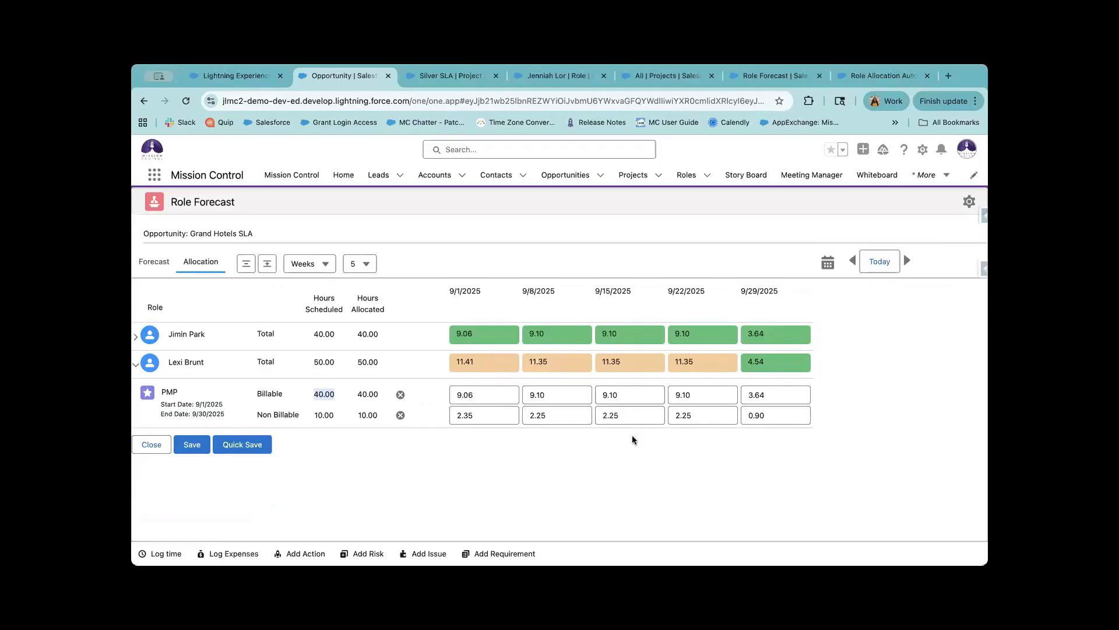
pyautogui.click(504, 396)
pyautogui.click(568, 394)
pyautogui.press('BackSpace')
pyautogui.click(605, 395)
pyautogui.click(321, 266)
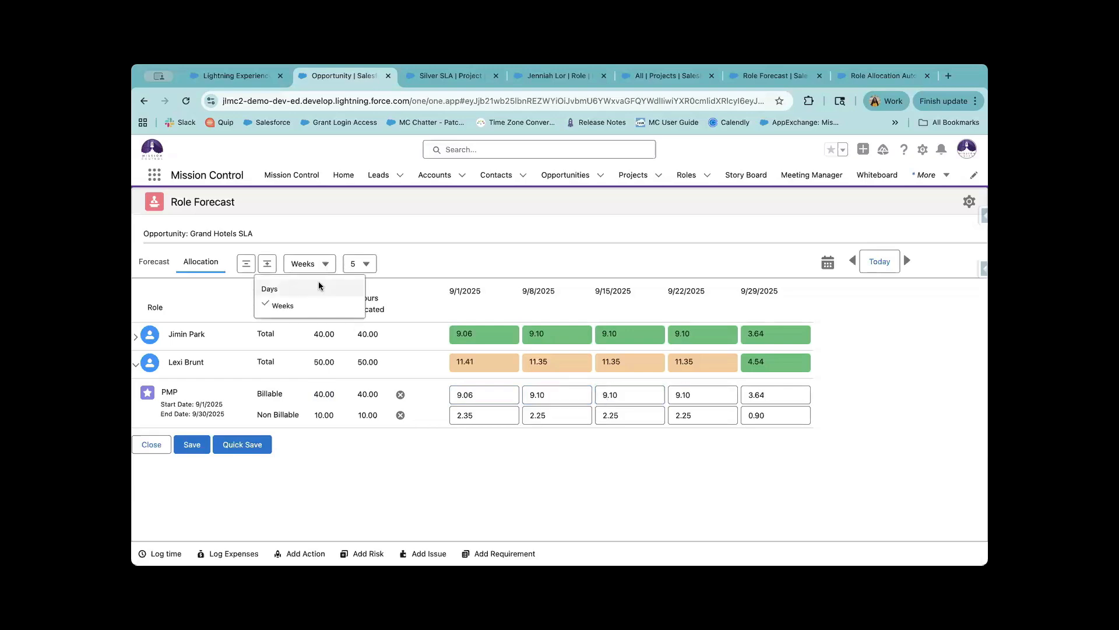
# Switch the allocation grid to daily periods, first showing 23 days.
pyautogui.click(319, 284)
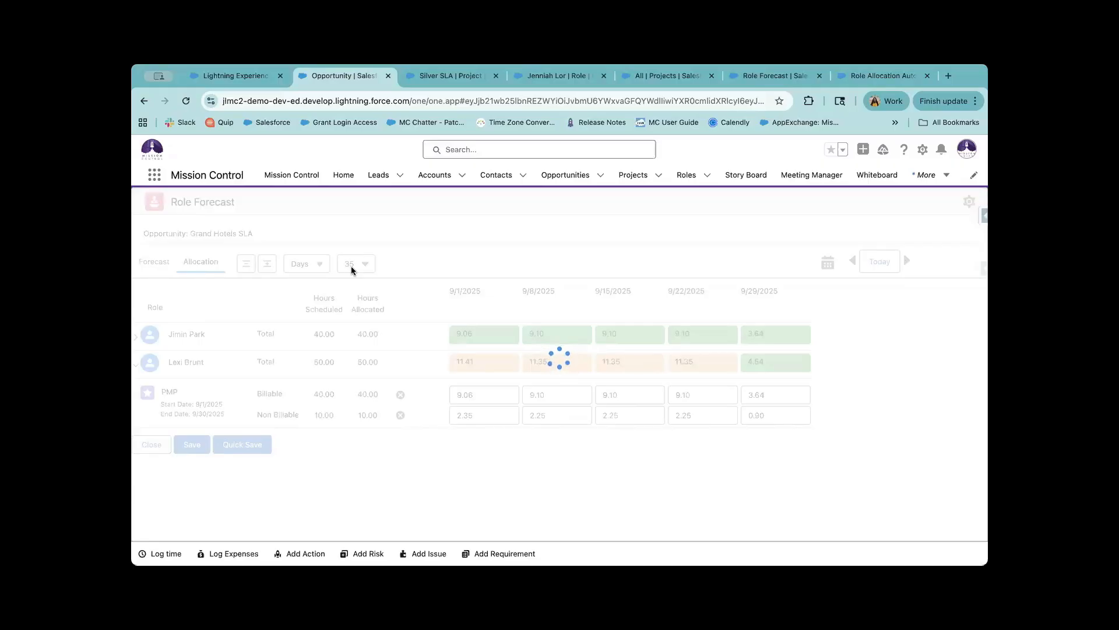
pyautogui.click(351, 266)
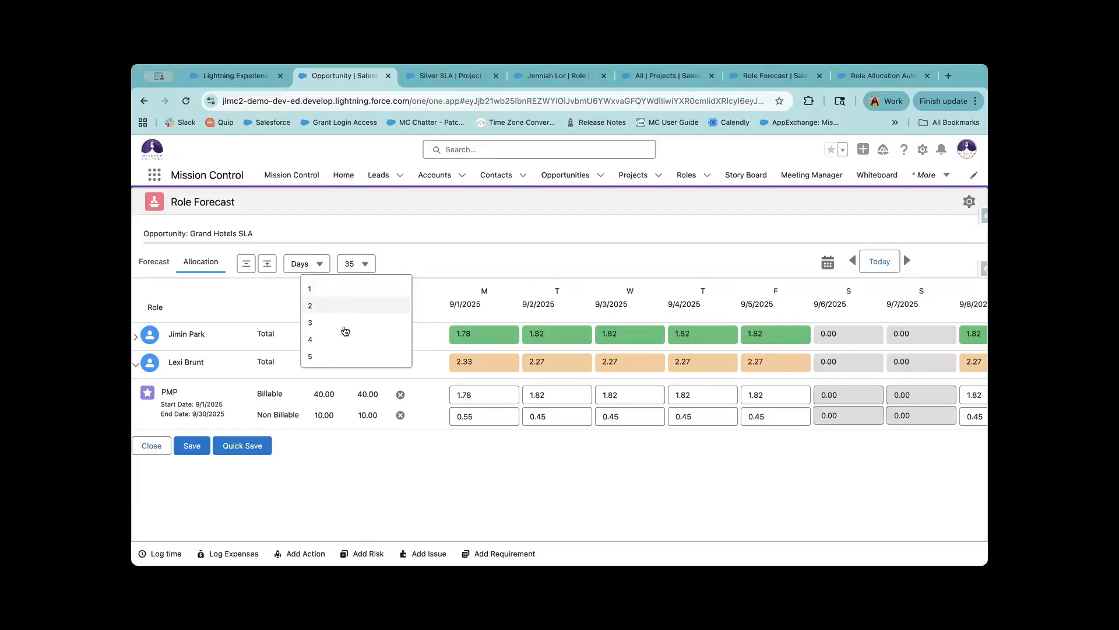
pyautogui.scroll(-5, 343, 344)
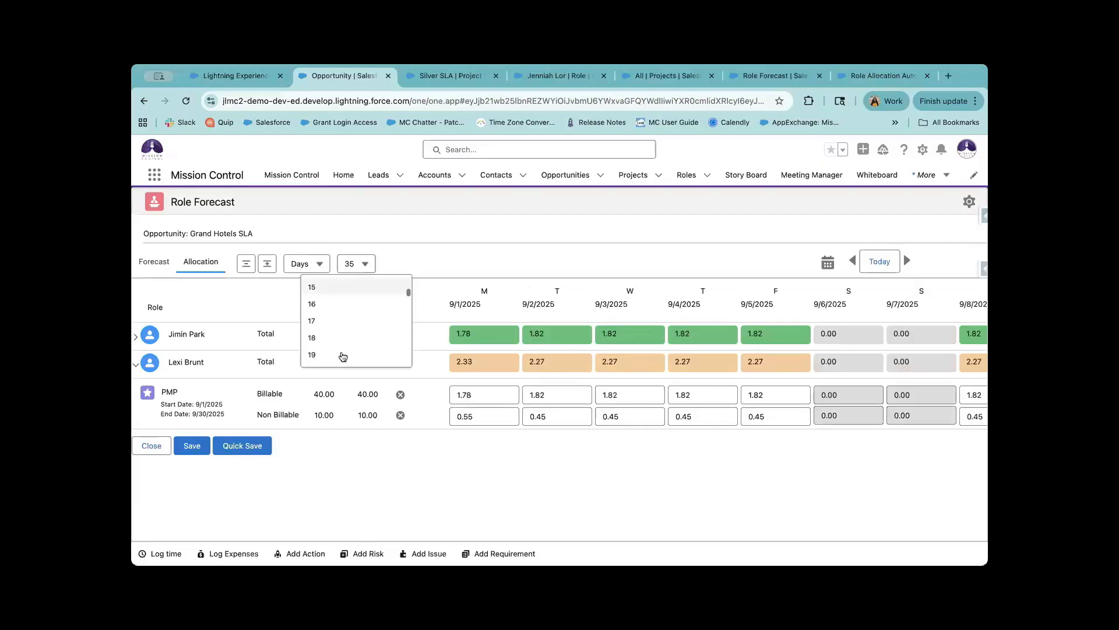
pyautogui.scroll(-1, 343, 357)
pyautogui.scroll(-1, 342, 357)
pyautogui.click(342, 350)
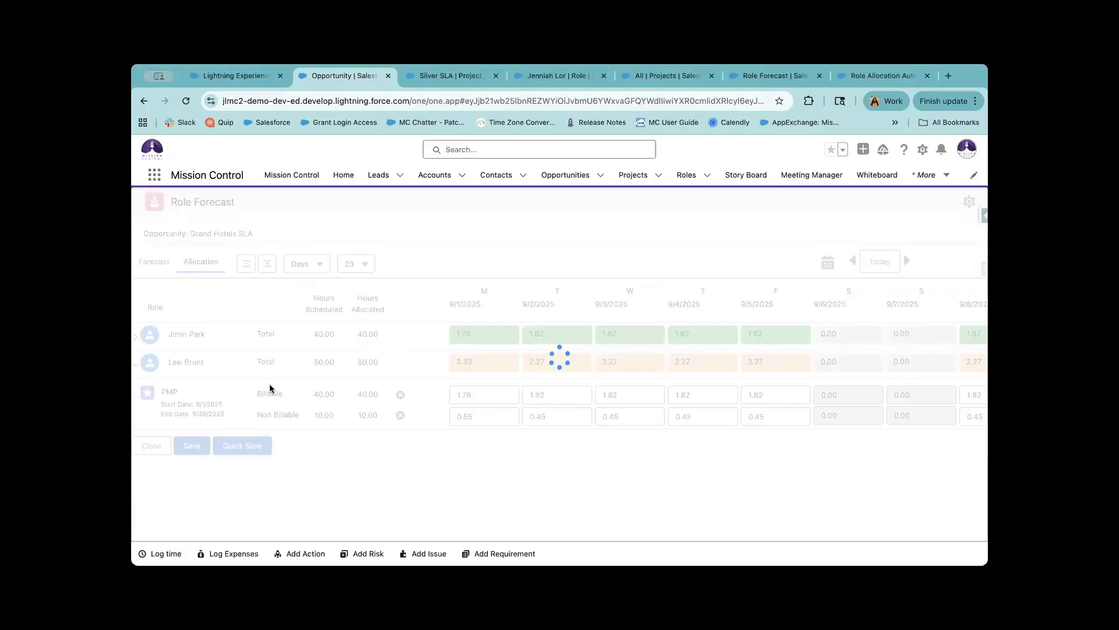
pyautogui.hscroll(1, 408, 410)
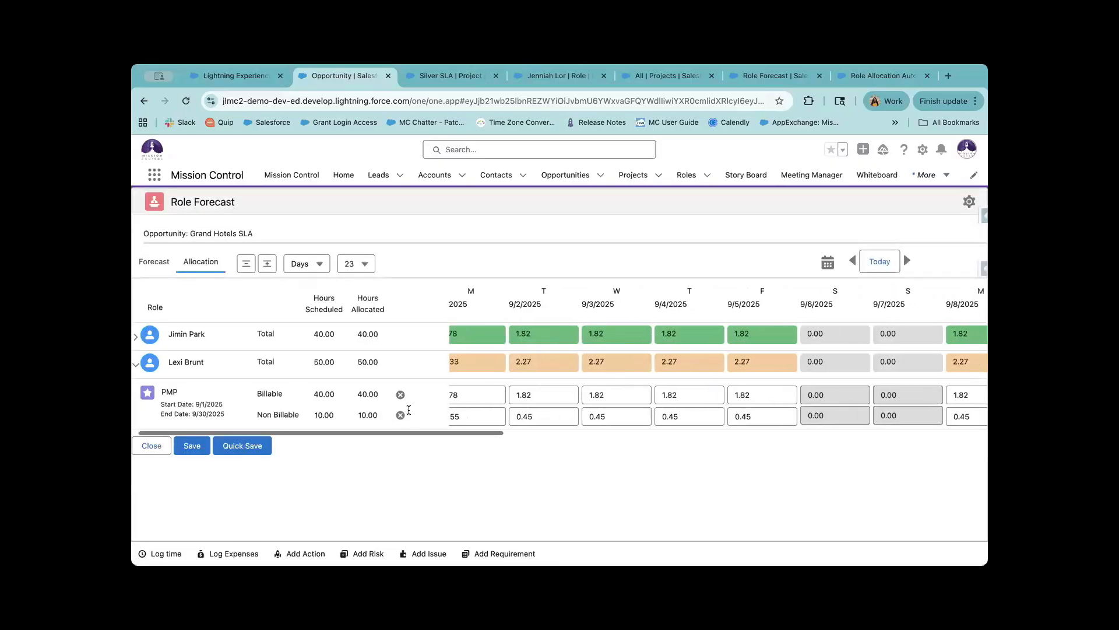
pyautogui.hscroll(5, 409, 410)
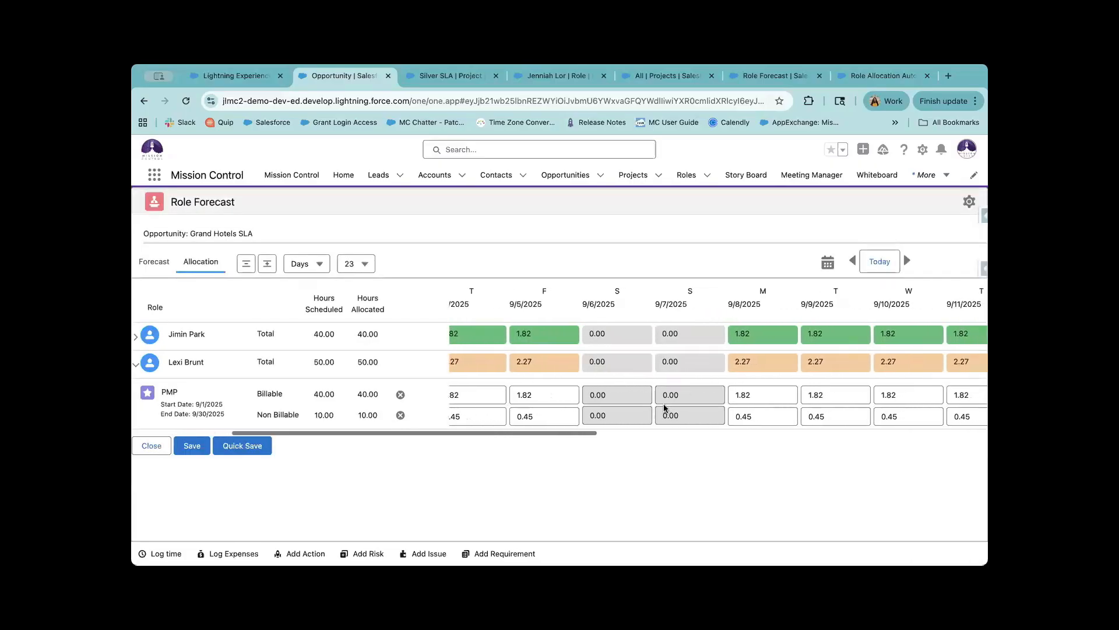
pyautogui.hscroll(-3, 664, 407)
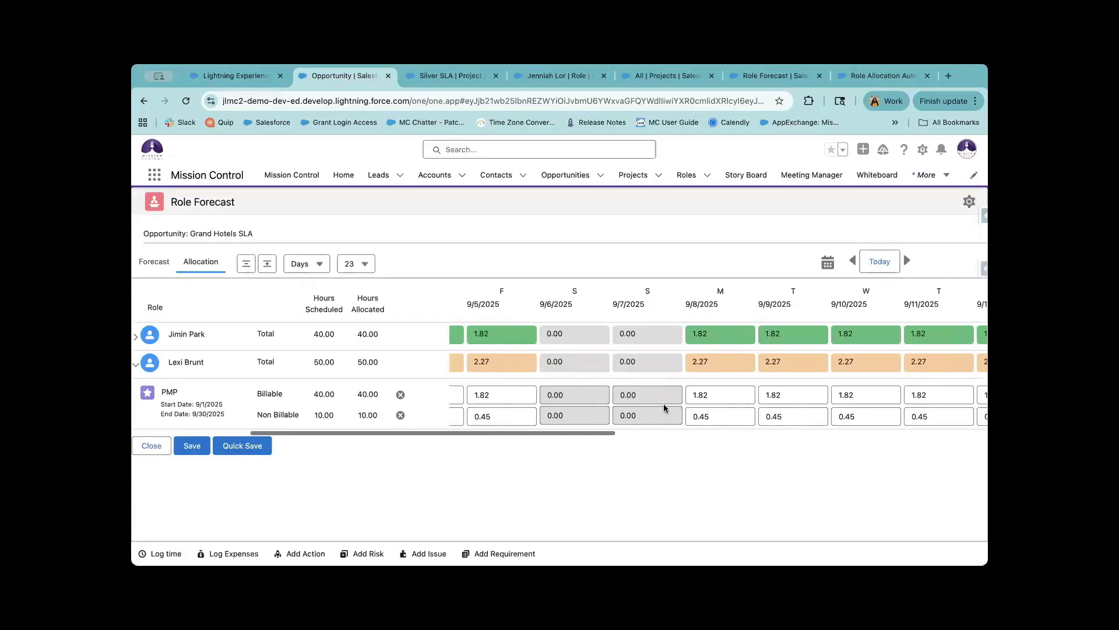
pyautogui.hscroll(-1, 481, 386)
# Inspect the 9/1 billable allocation of 1.78 across the daily columns.
pyautogui.click(487, 393)
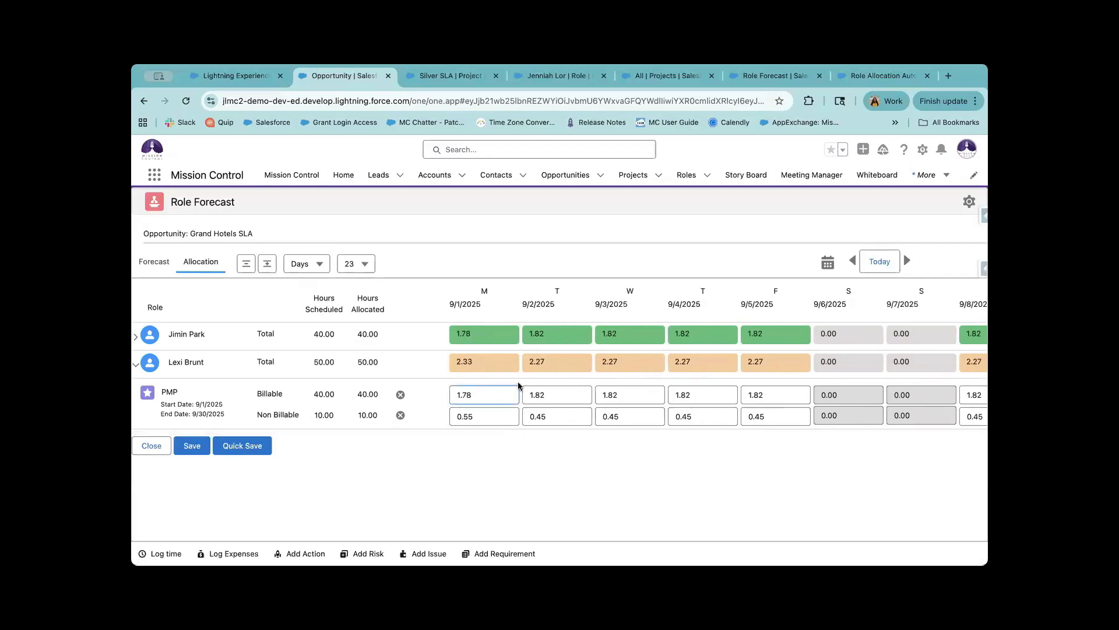
pyautogui.hscroll(5, 547, 394)
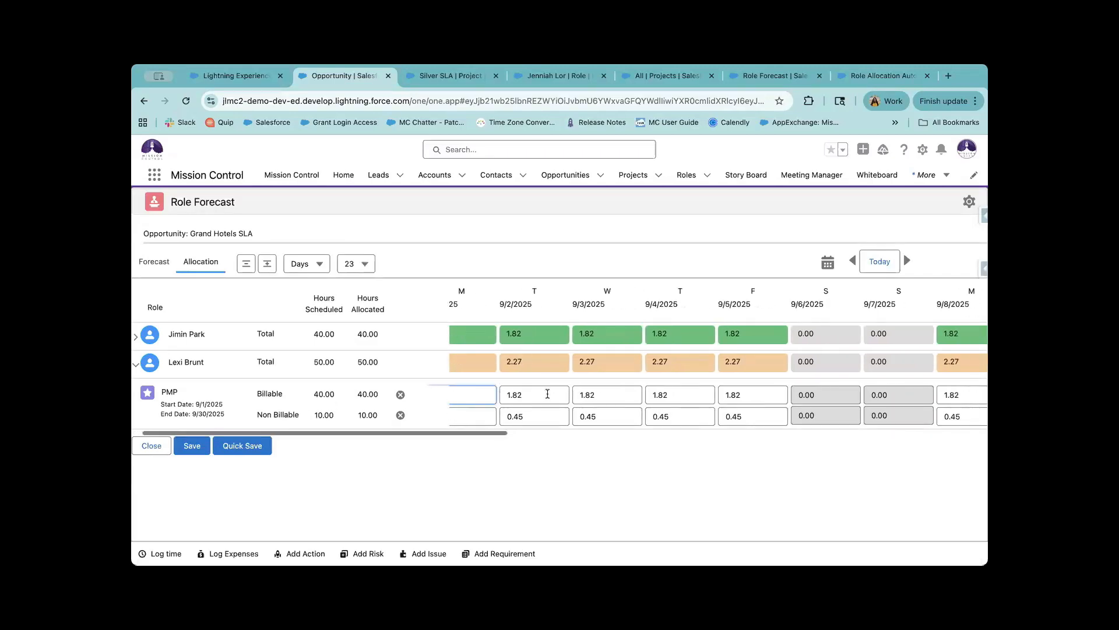
pyautogui.hscroll(10, 547, 394)
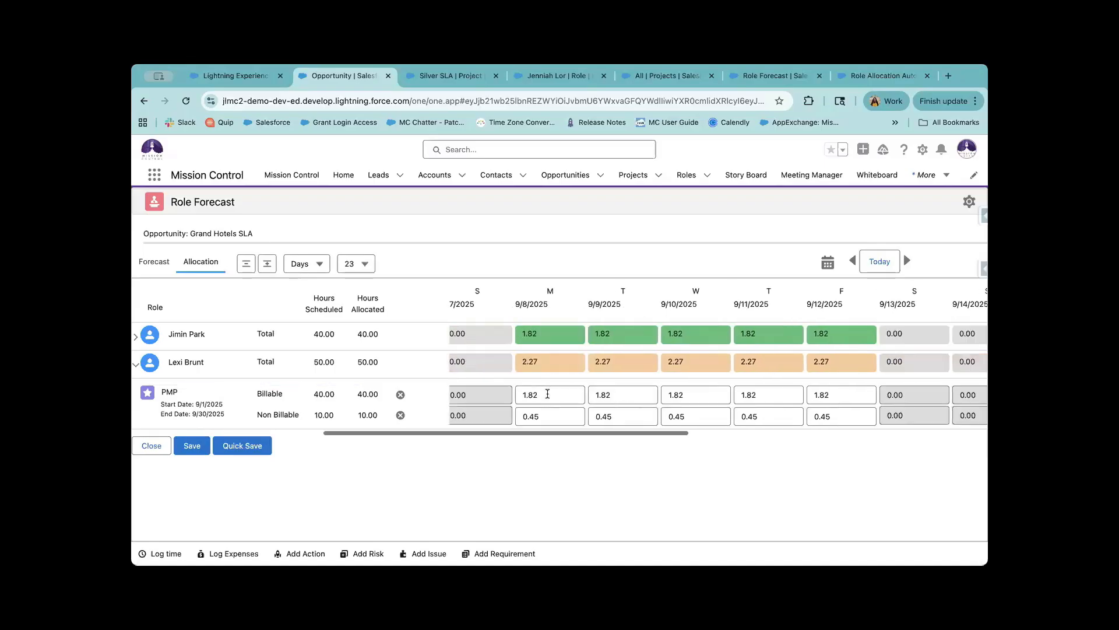
pyautogui.hscroll(12, 696, 401)
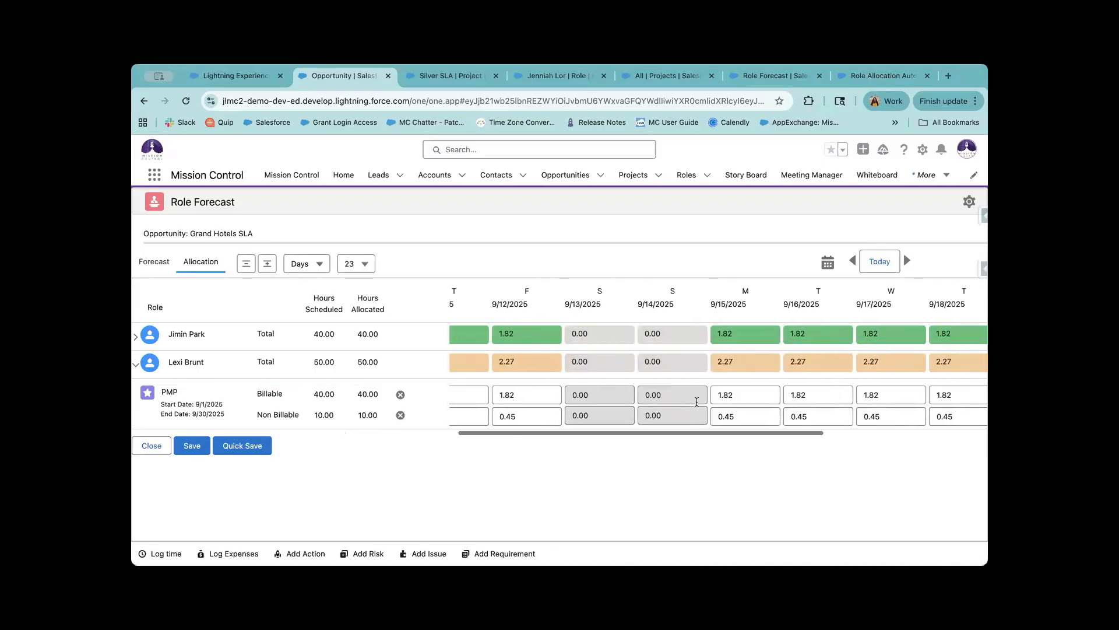
pyautogui.hscroll(2, 696, 402)
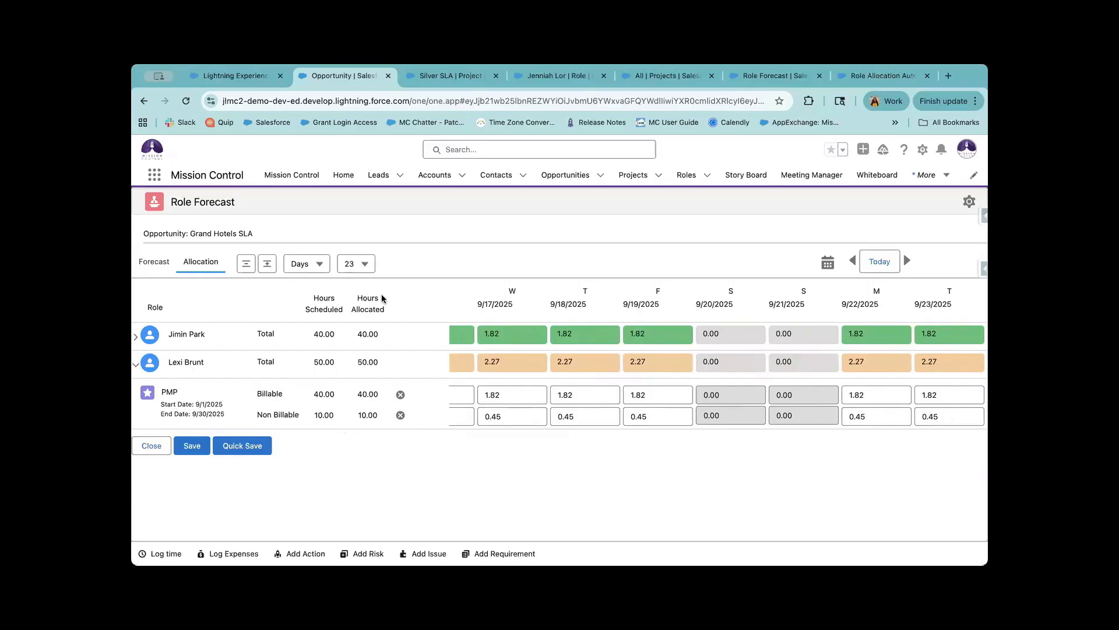
# Show 32 daily periods and check 9/17's 1.82 billable hours against the 9/30/2025 PMP end date.
pyautogui.click(351, 265)
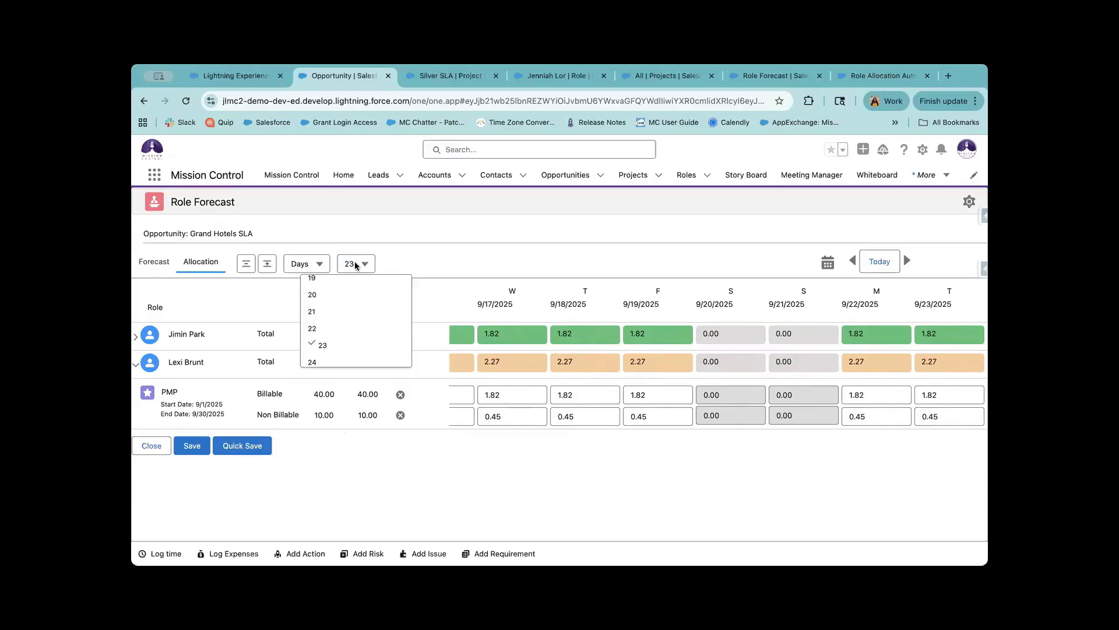
pyautogui.scroll(-3, 350, 343)
pyautogui.click(348, 356)
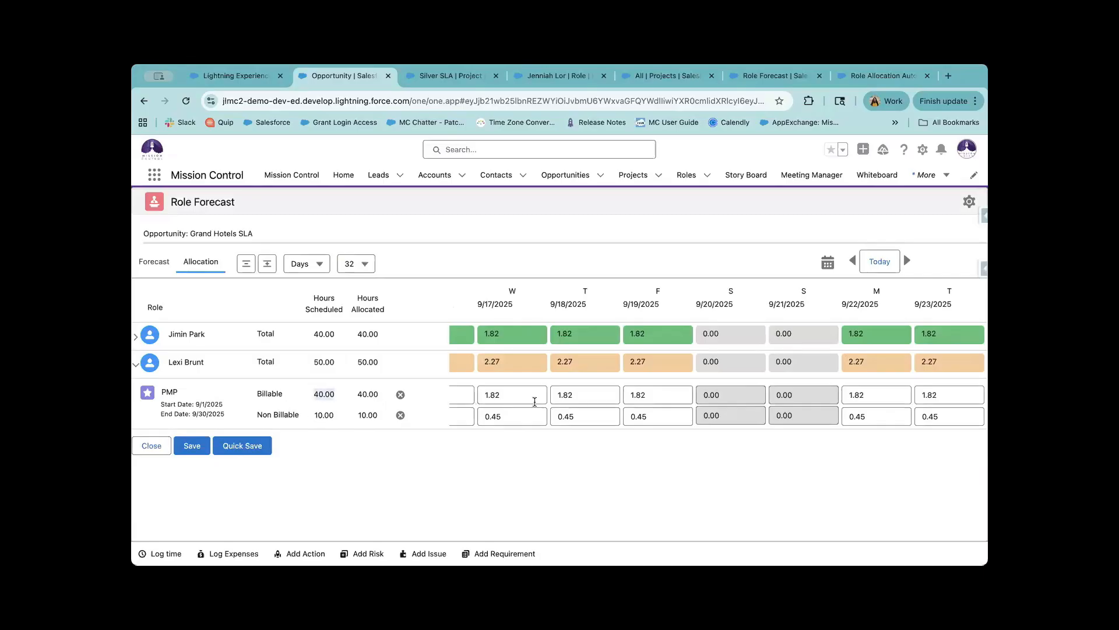
pyautogui.click(519, 392)
pyautogui.moveTo(509, 394); pyautogui.dragTo(479, 394)
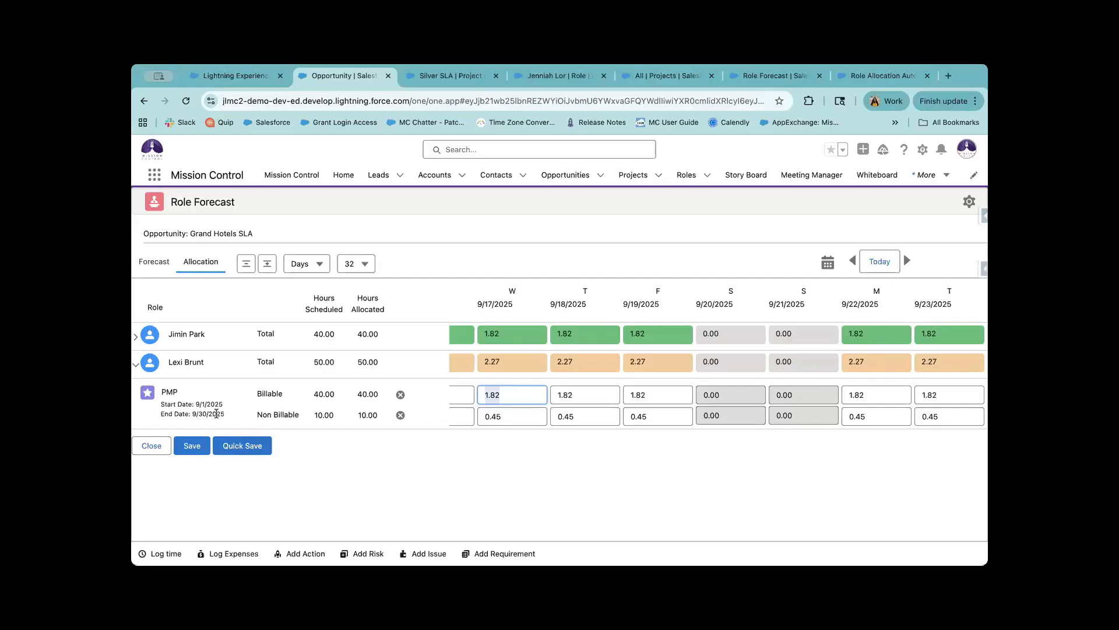
pyautogui.moveTo(235, 415); pyautogui.dragTo(193, 412)
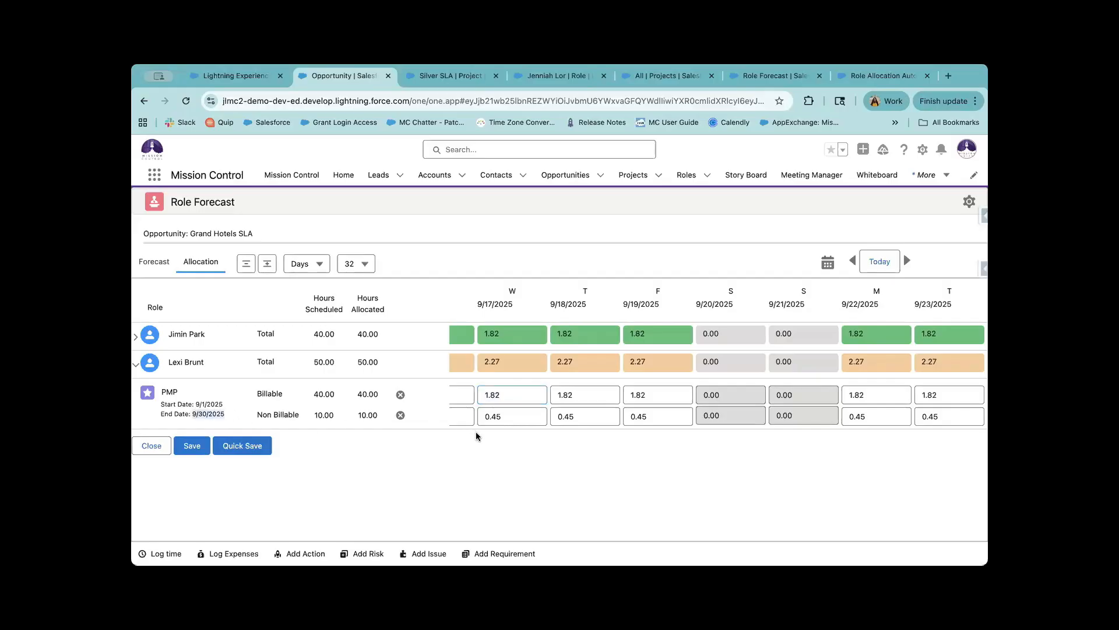
pyautogui.hscroll(-5, 537, 408)
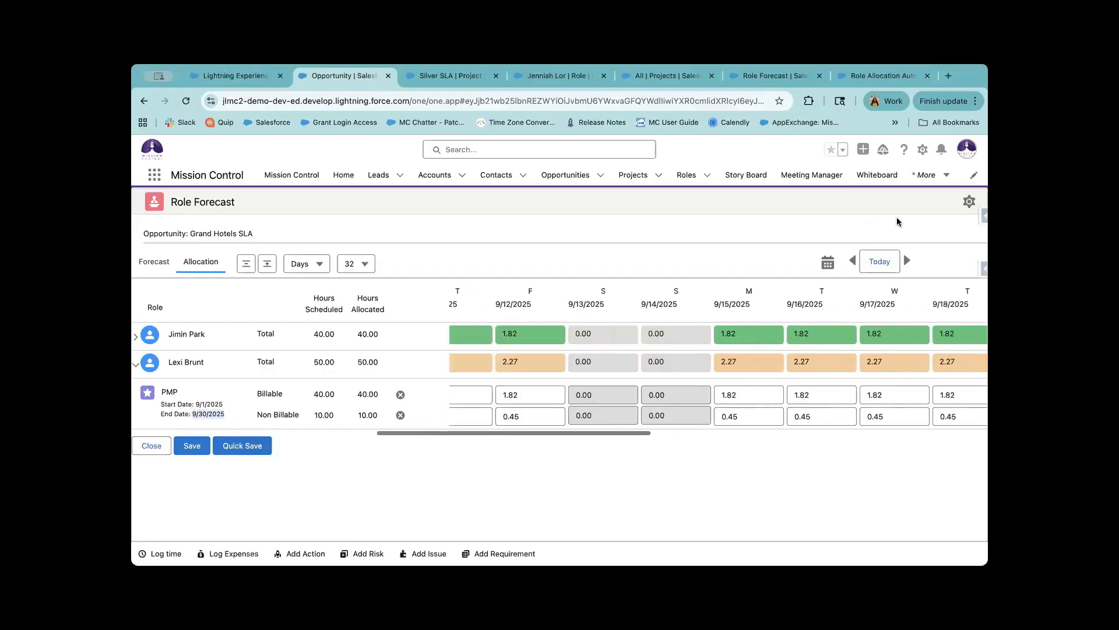
# Hide non-billable fields, save, and expand all roles to view DEV 401's 40.00 scheduled hours.
pyautogui.click(969, 201)
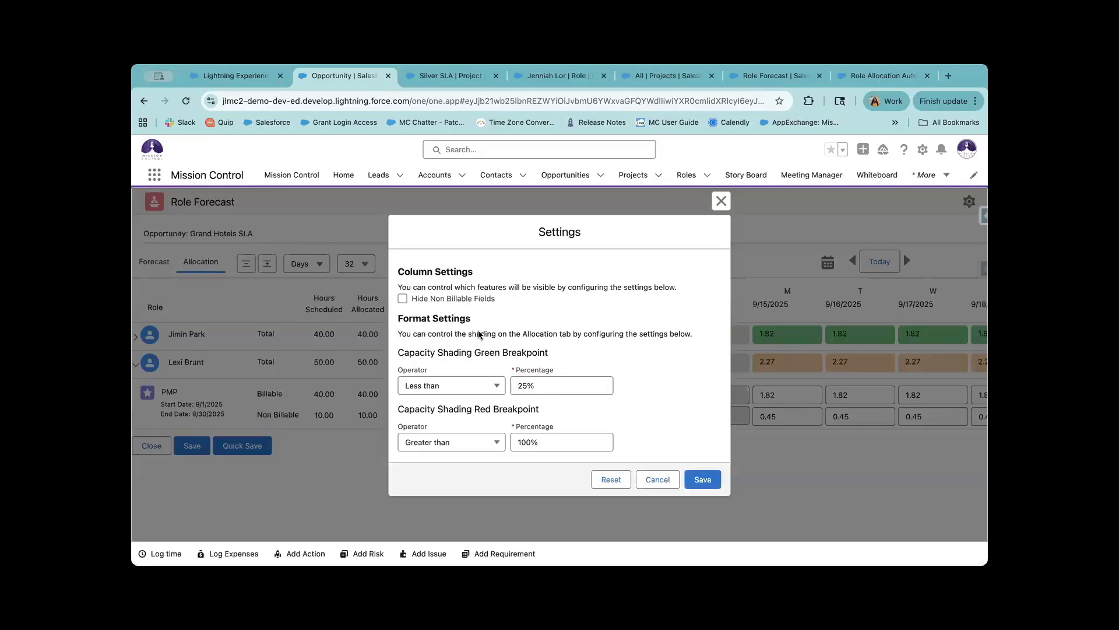
pyautogui.click(403, 299)
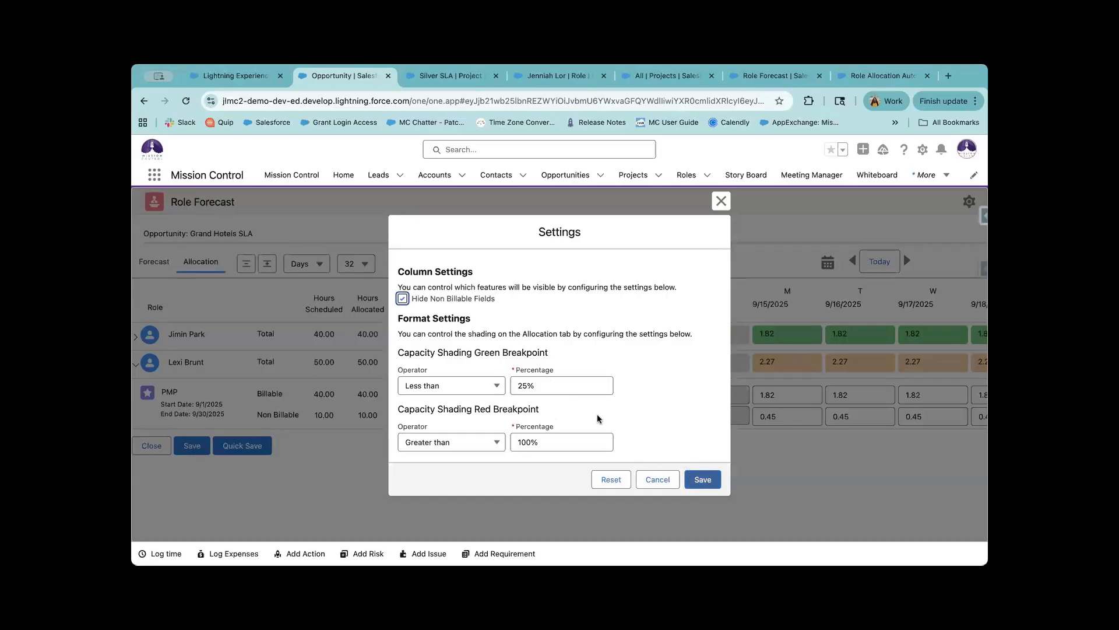
pyautogui.click(702, 482)
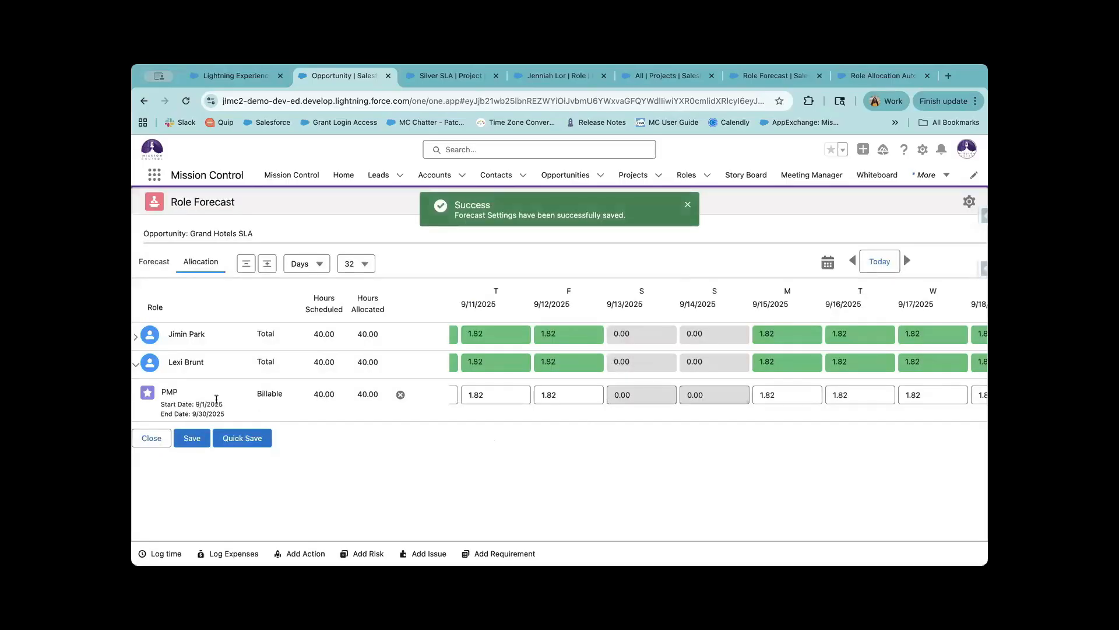
pyautogui.click(269, 267)
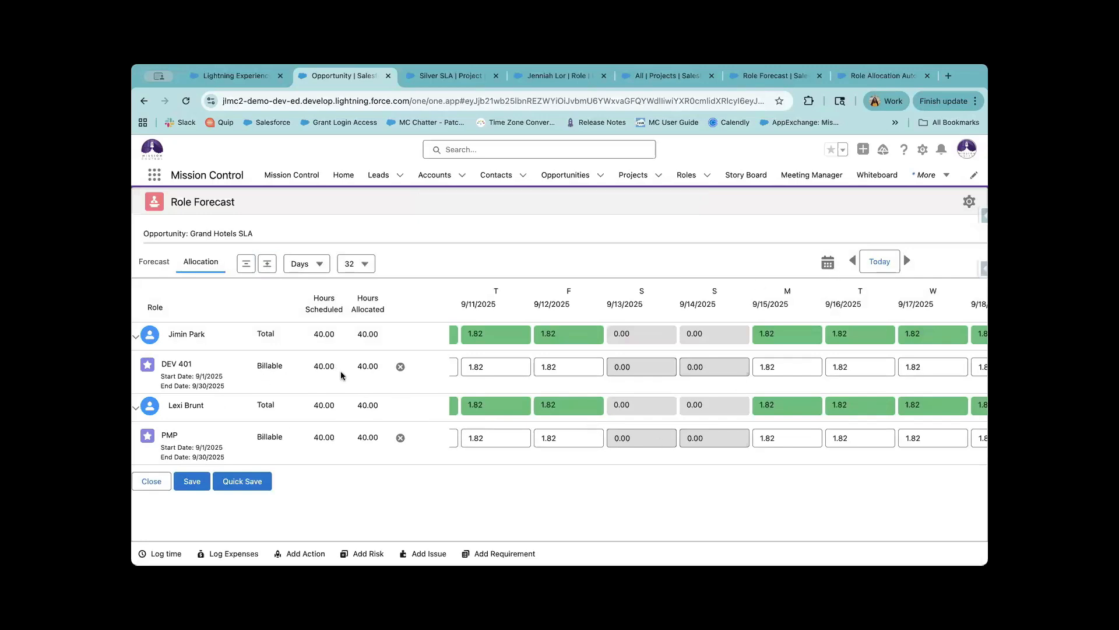
pyautogui.moveTo(337, 368); pyautogui.dragTo(313, 367)
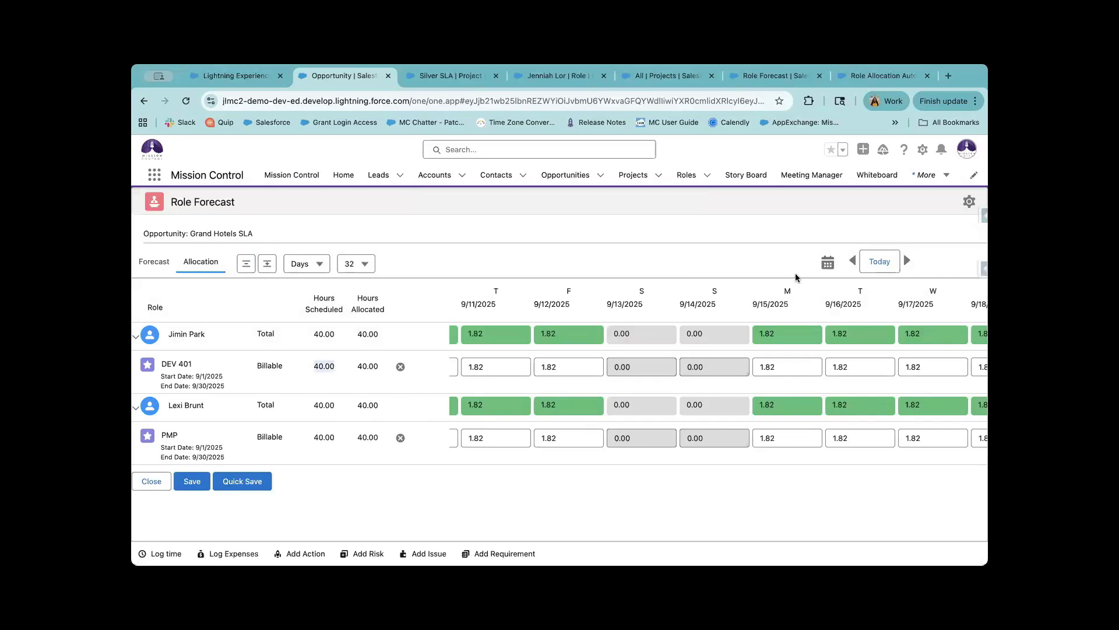
# Show non-billable fields again and save the forecast settings.
pyautogui.click(967, 202)
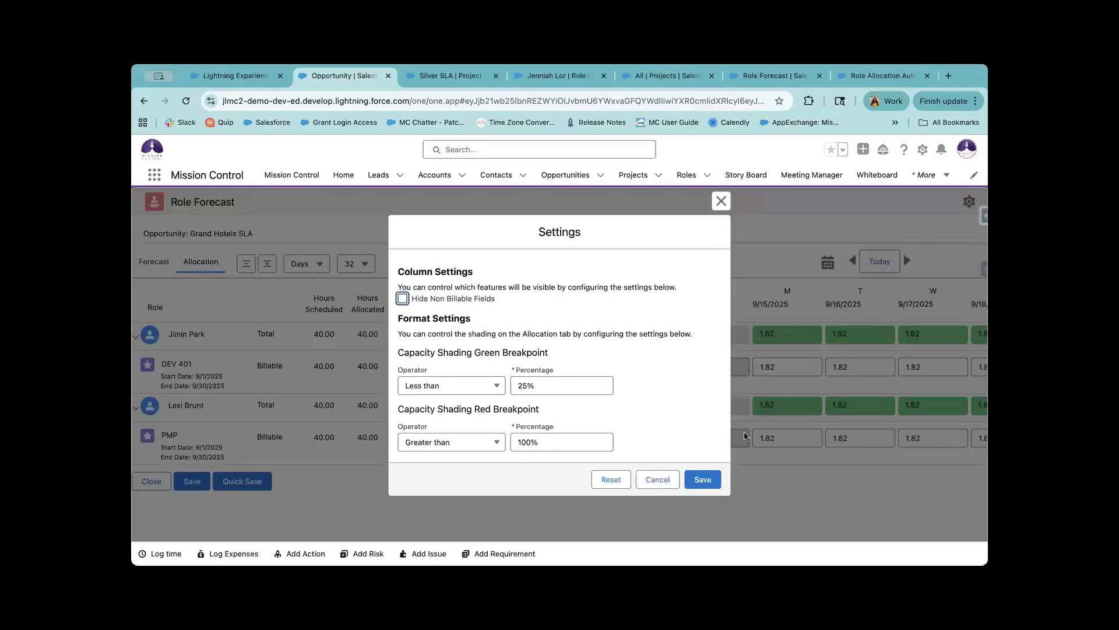
pyautogui.click(702, 479)
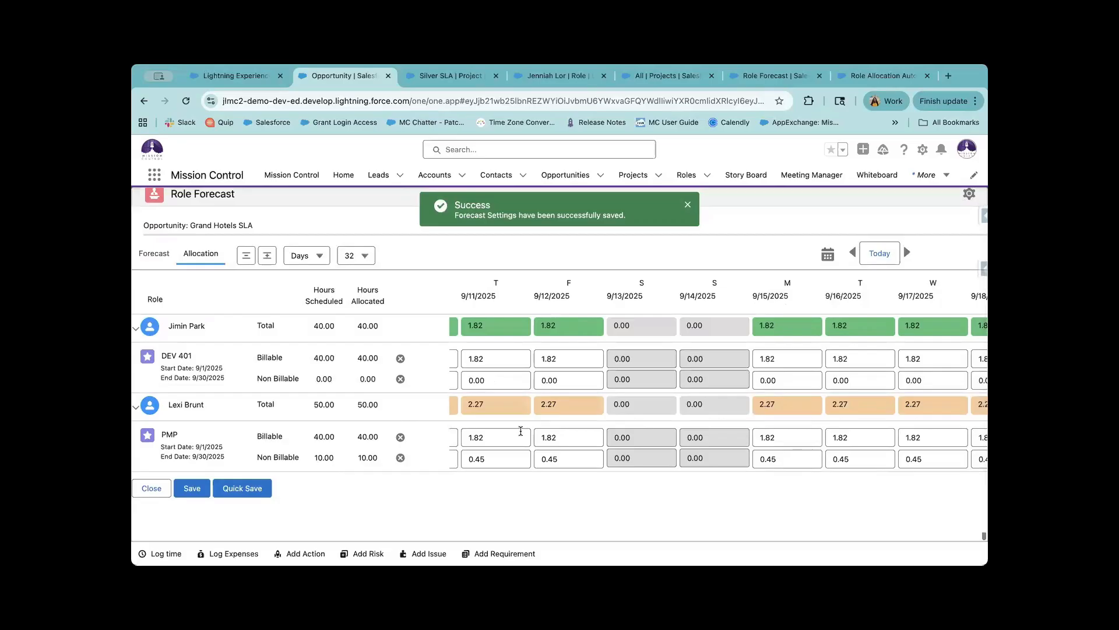
pyautogui.hscroll(-2, 521, 431)
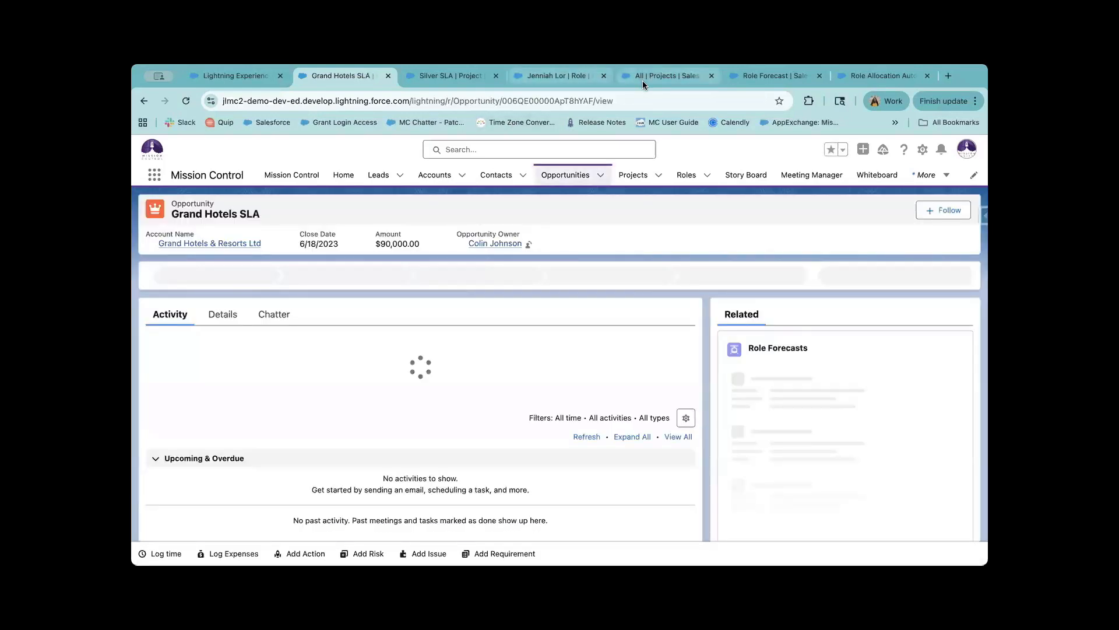
# Open the Silver SLA project and launch Manage Forecast from its actions menu.
pyautogui.click(643, 79)
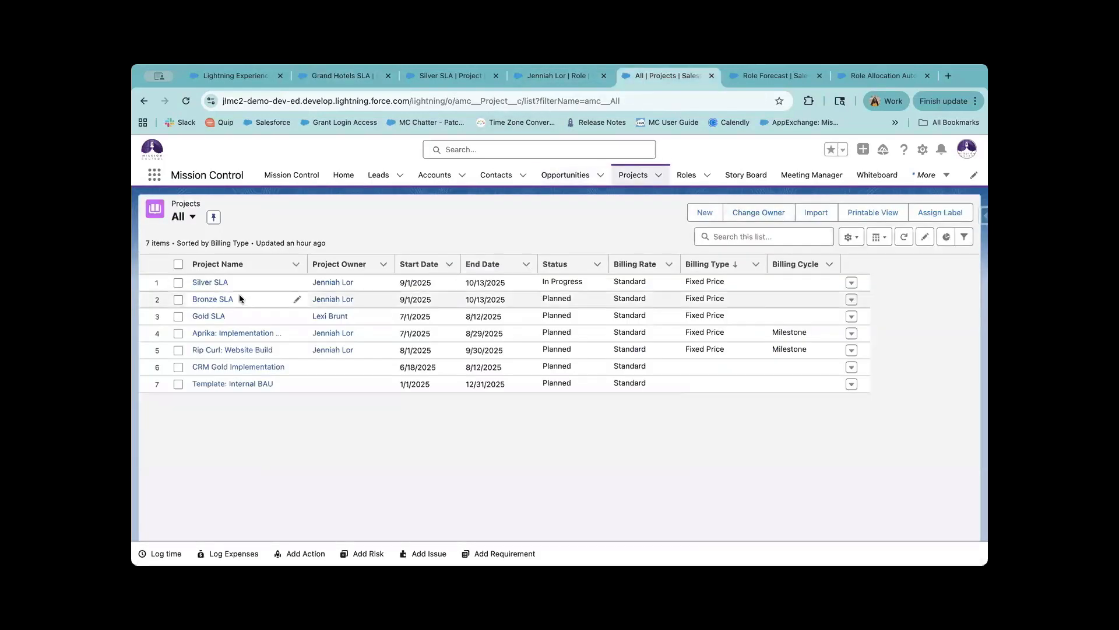
pyautogui.click(217, 282)
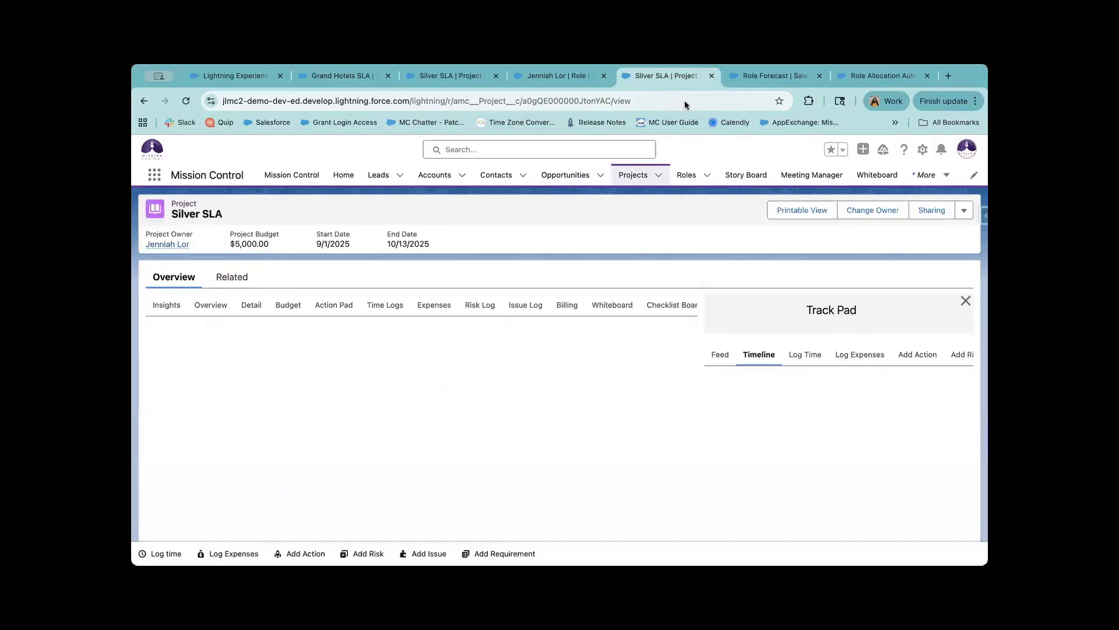
pyautogui.click(963, 209)
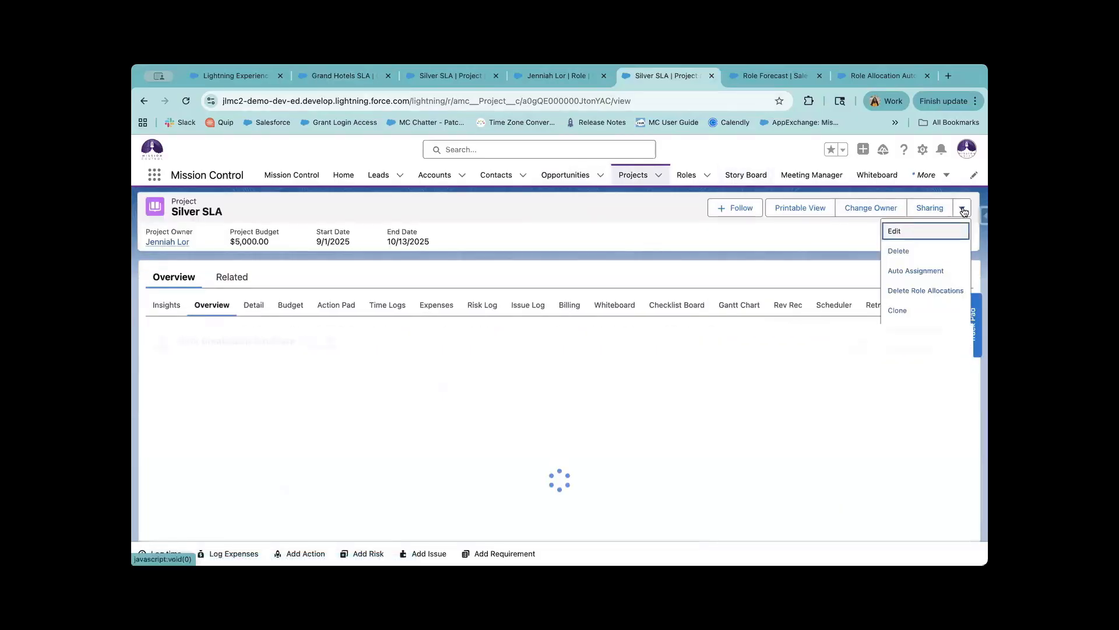
pyautogui.scroll(-1, 935, 441)
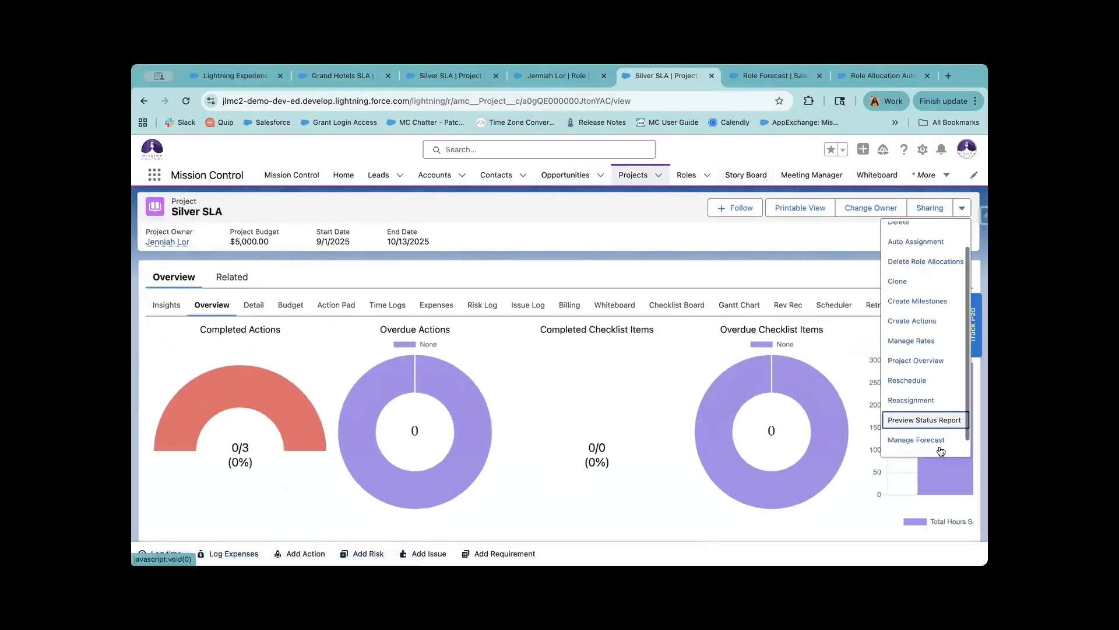
pyautogui.press('Return')
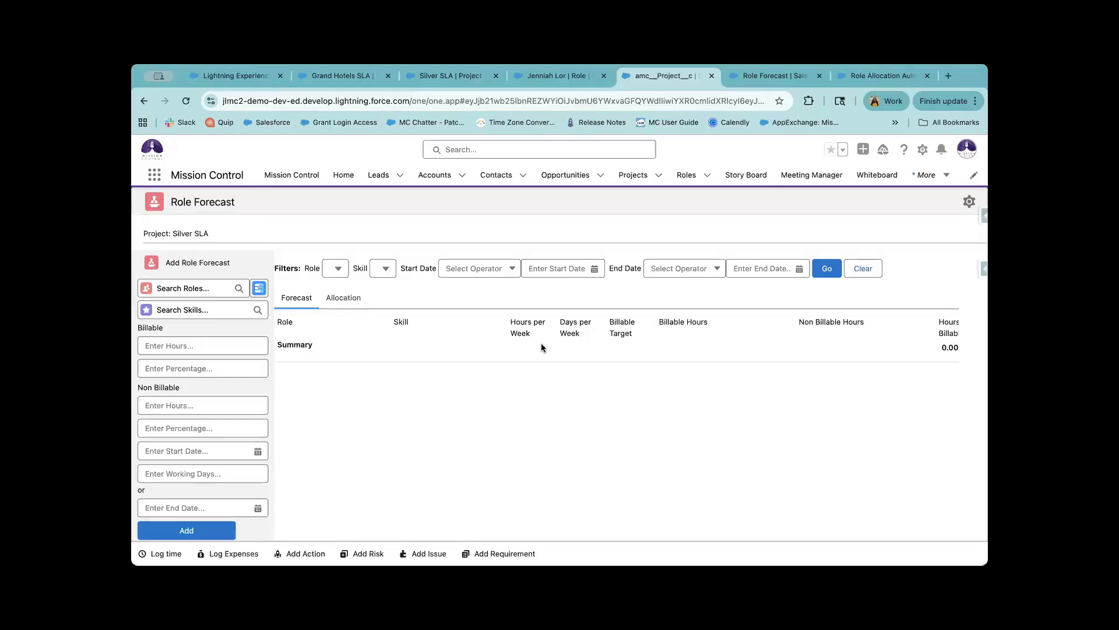
# Review Silver SLA's empty forecast columns, then return to the Grand Hotels SLA opportunity.
pyautogui.hscroll(10, 540, 347)
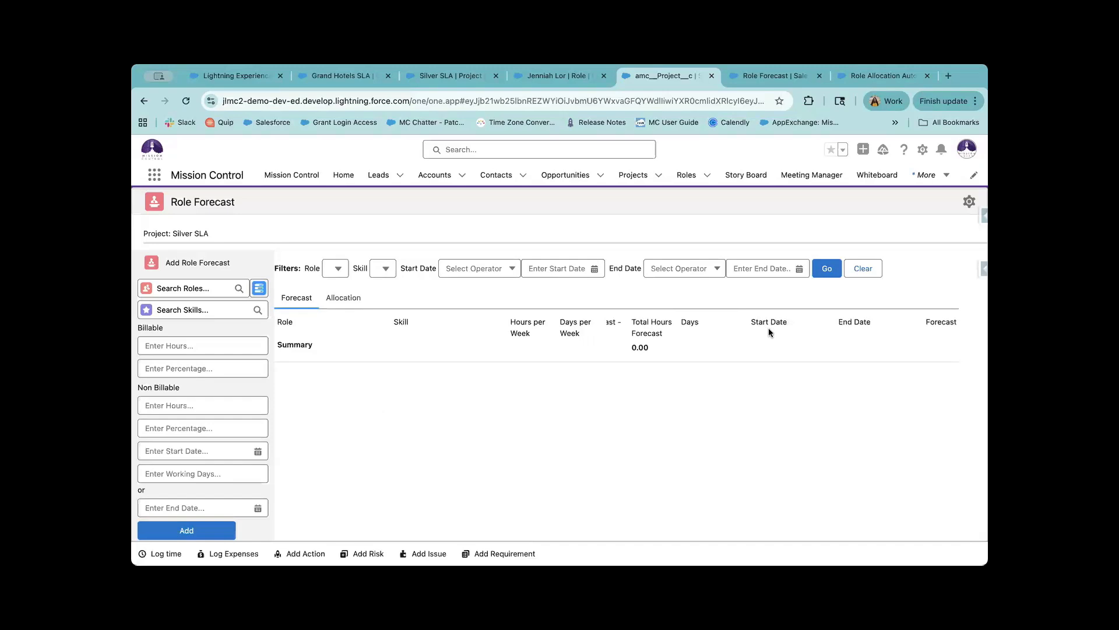
pyautogui.hscroll(-5, 768, 329)
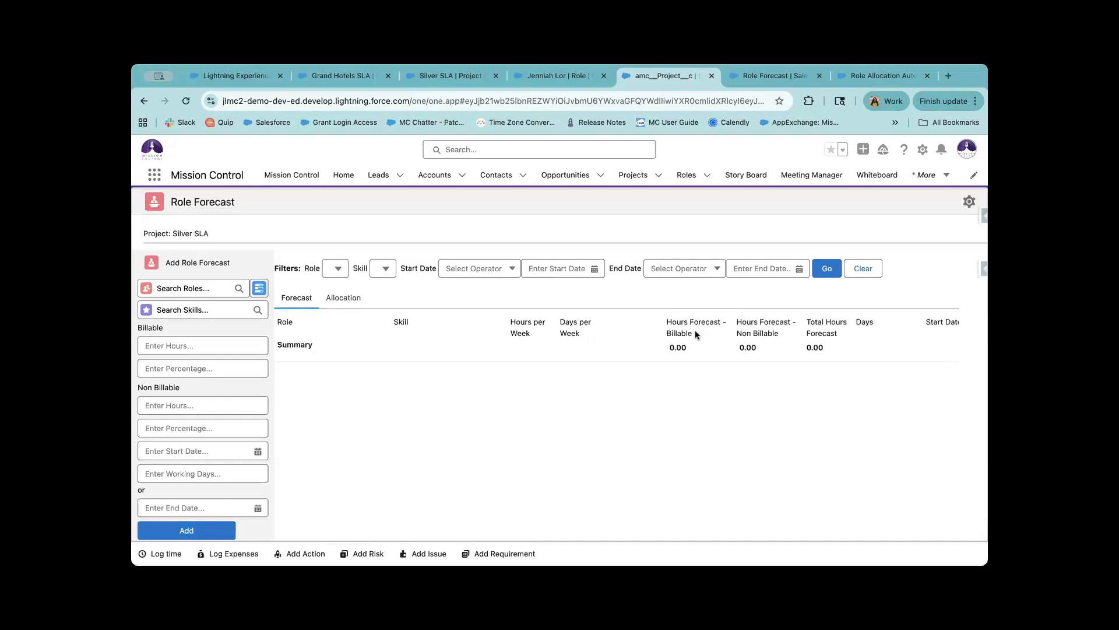
pyautogui.hscroll(15, 728, 330)
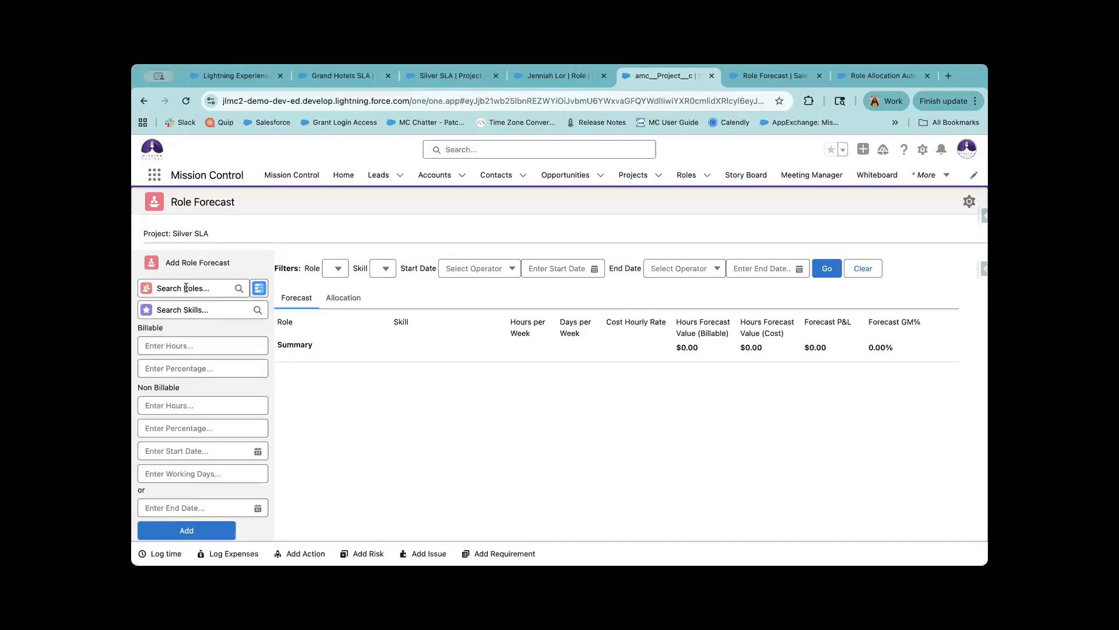
pyautogui.scroll(-1, 225, 389)
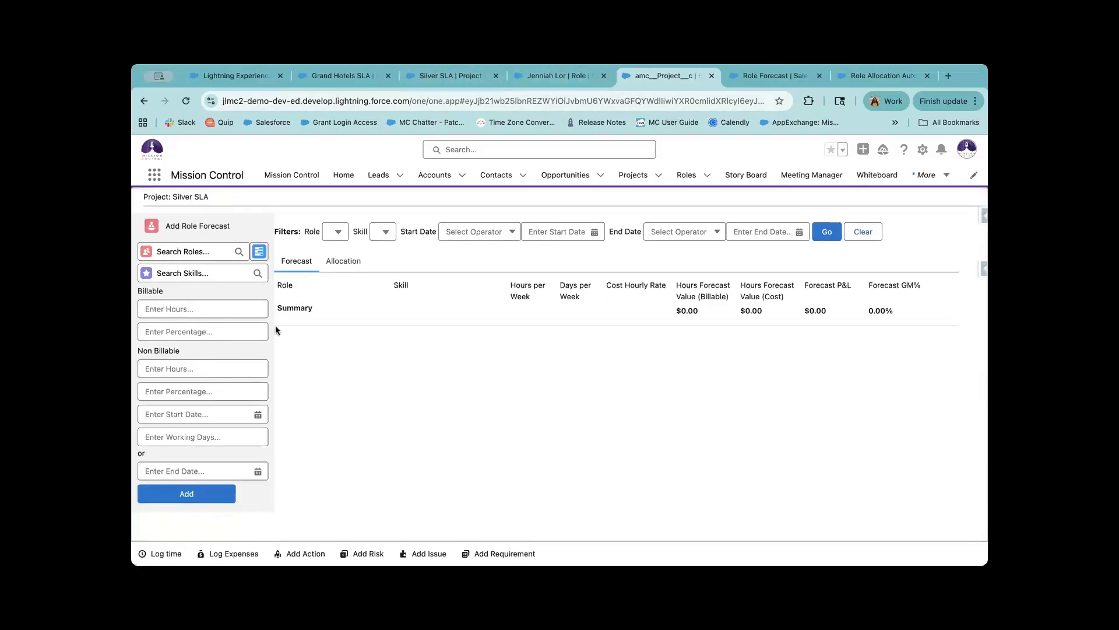
pyautogui.scroll(1, 233, 364)
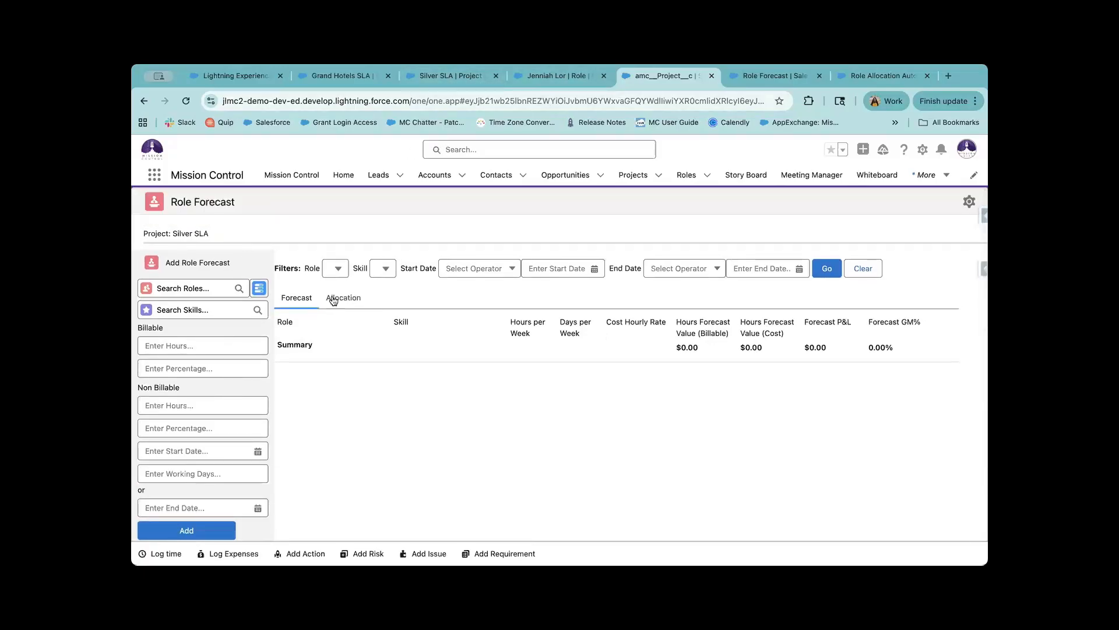
pyautogui.click(414, 80)
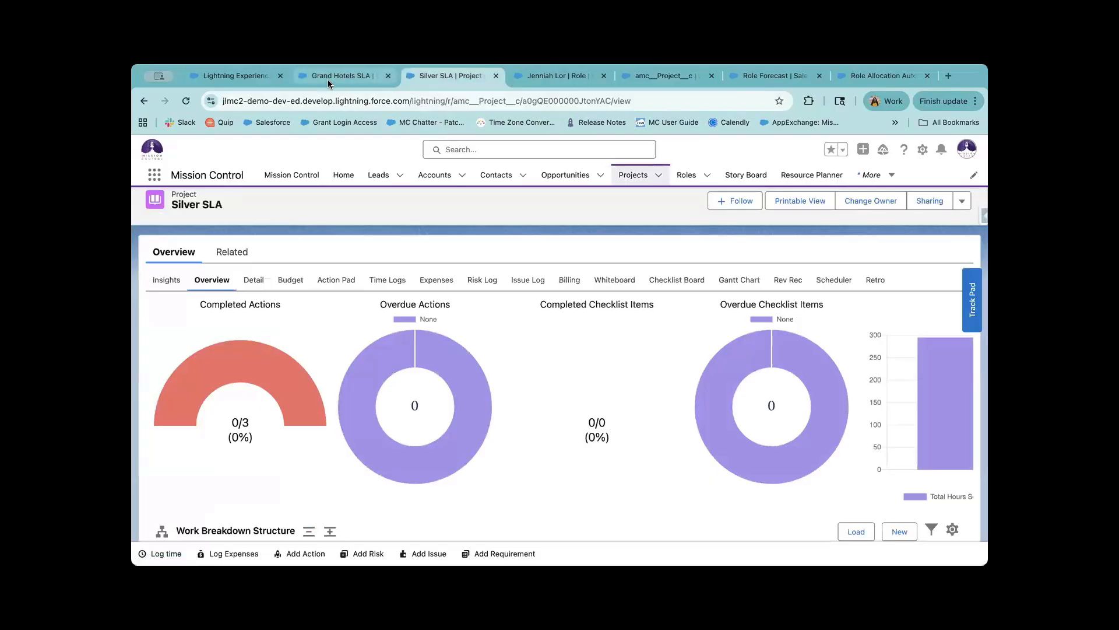
pyautogui.click(327, 79)
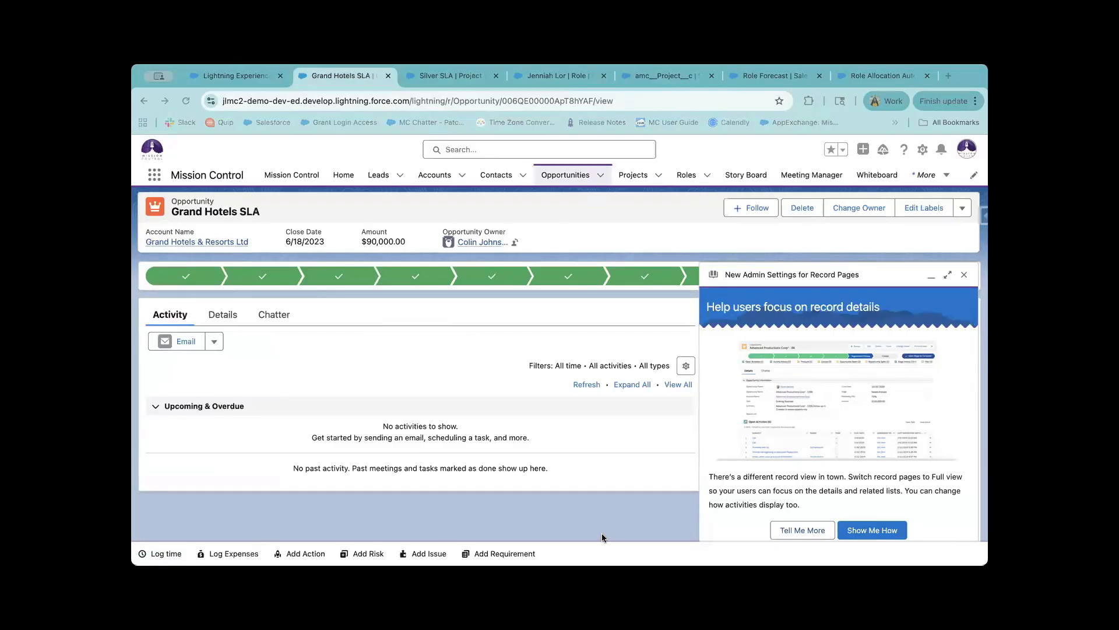
# Dismiss the New Admin Settings popup and find the Auto-Generation of Project section in Details.
pyautogui.click(965, 277)
pyautogui.click(221, 315)
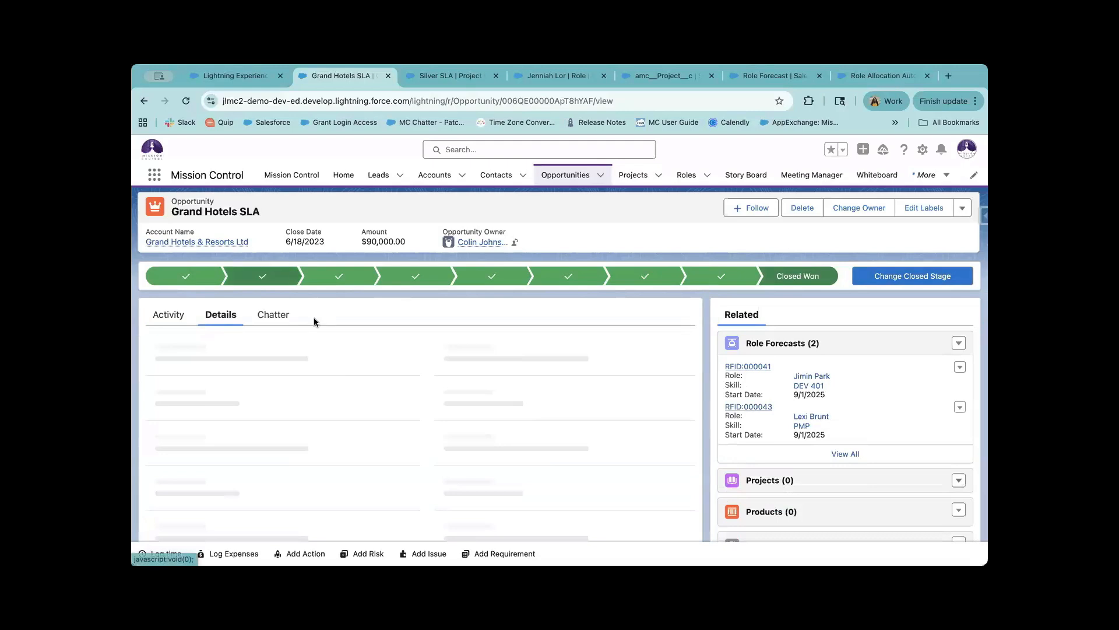
pyautogui.scroll(-3, 834, 348)
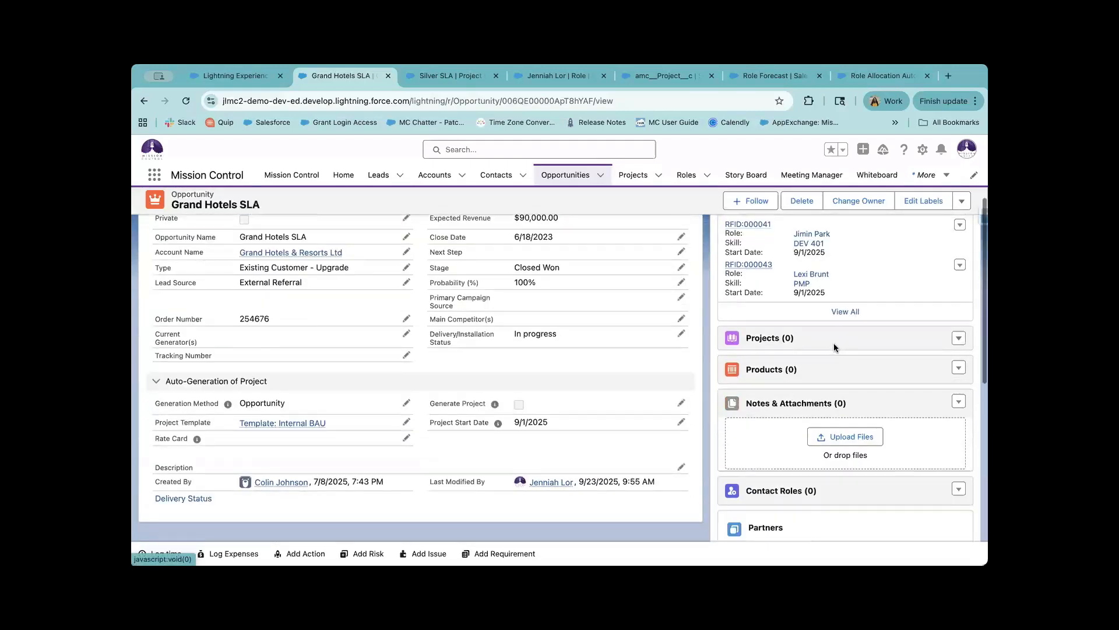
pyautogui.scroll(2, 833, 343)
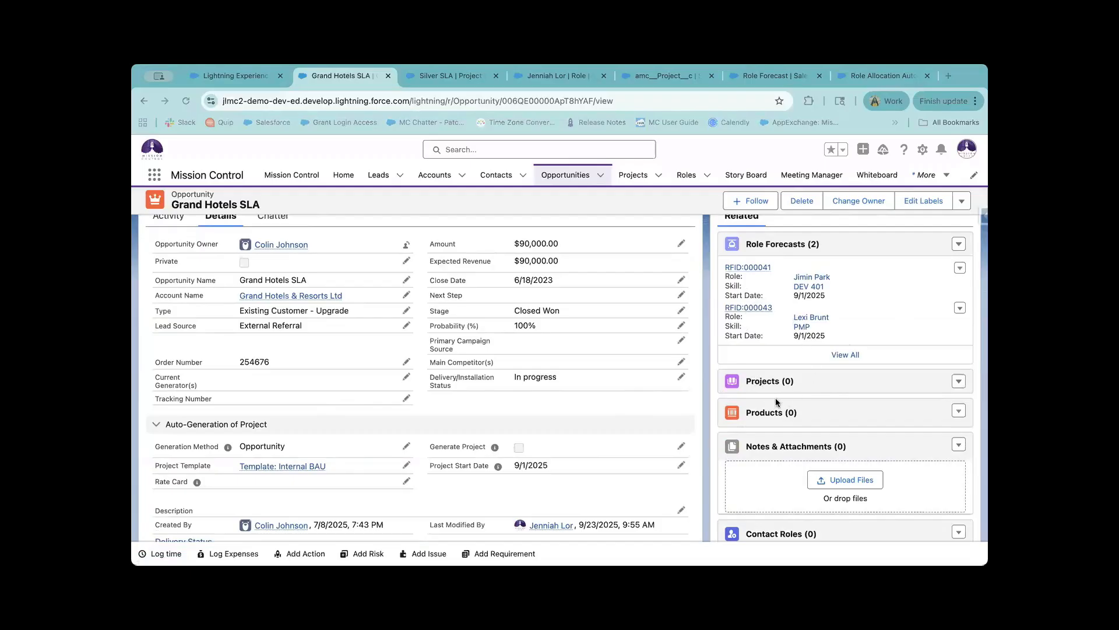
# Tick Generate Project, keep the Opportunity generation method and start date, and save.
pyautogui.click(680, 446)
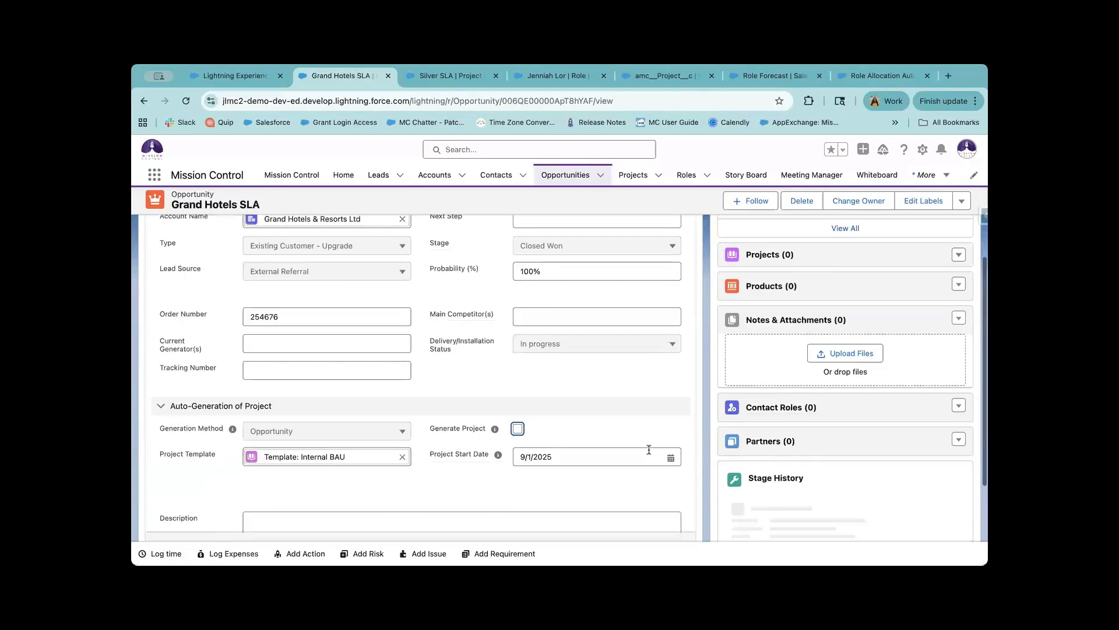
pyautogui.click(518, 429)
pyautogui.scroll(-2, 495, 426)
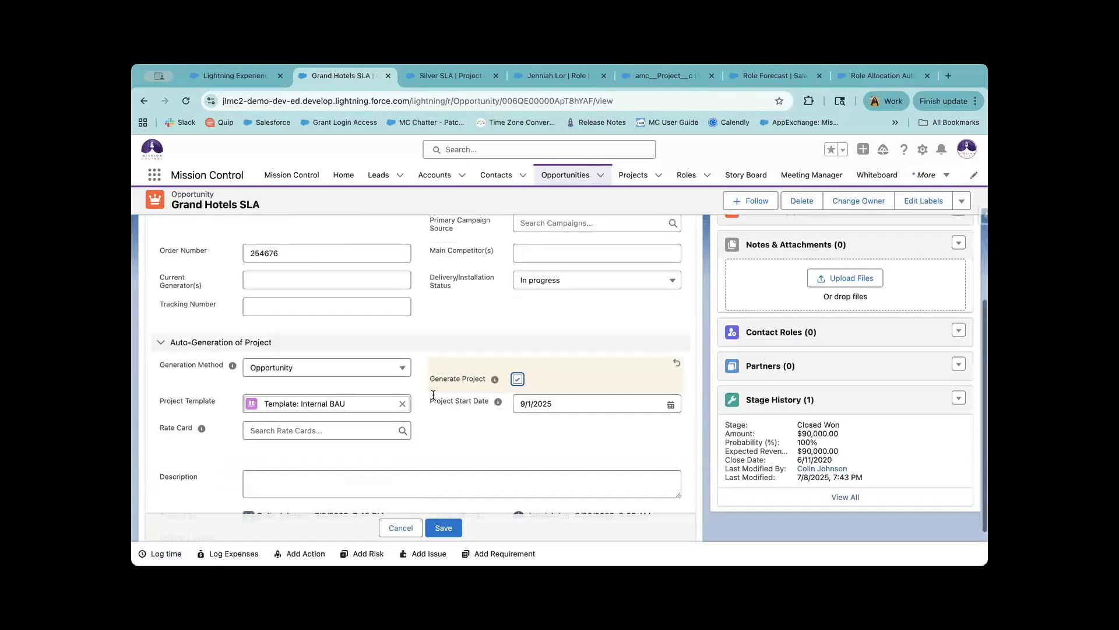
pyautogui.scroll(-1, 433, 394)
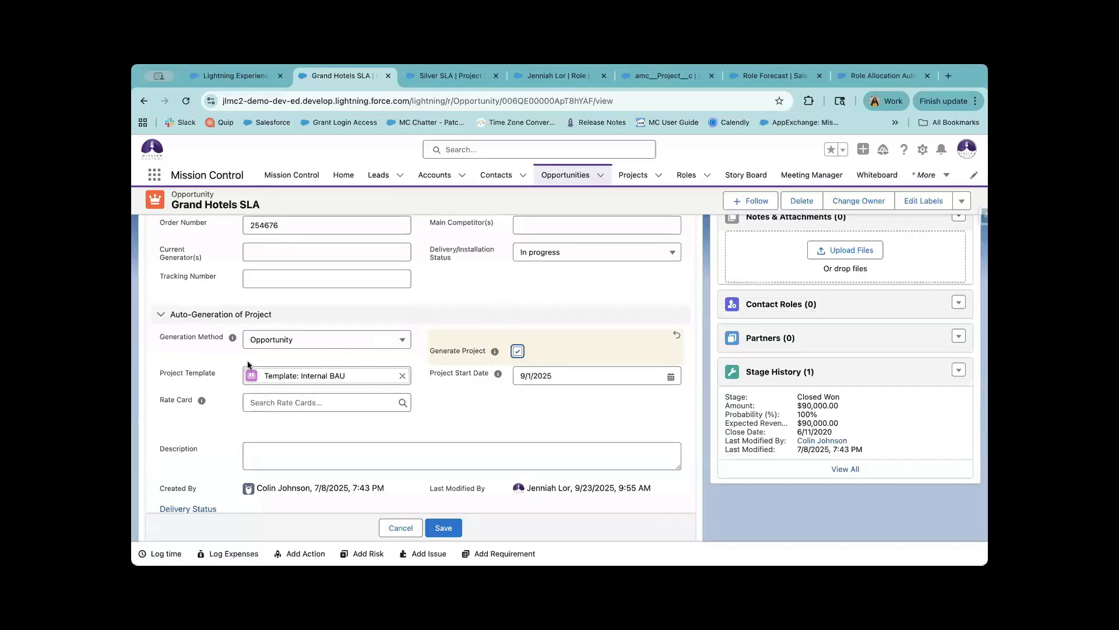
pyautogui.click(314, 348)
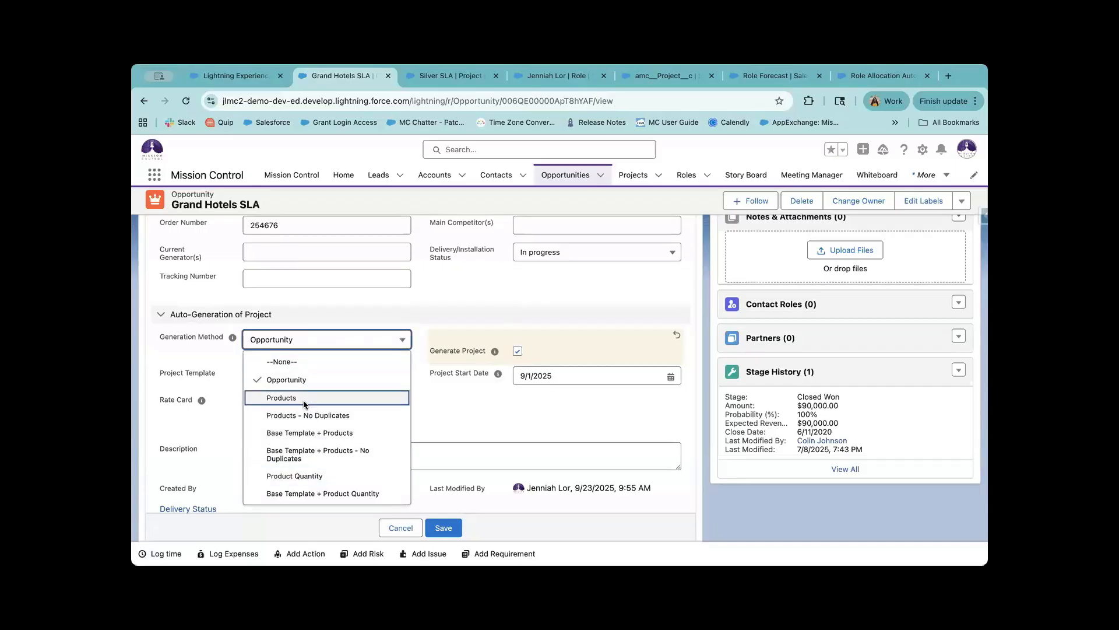
pyautogui.click(208, 359)
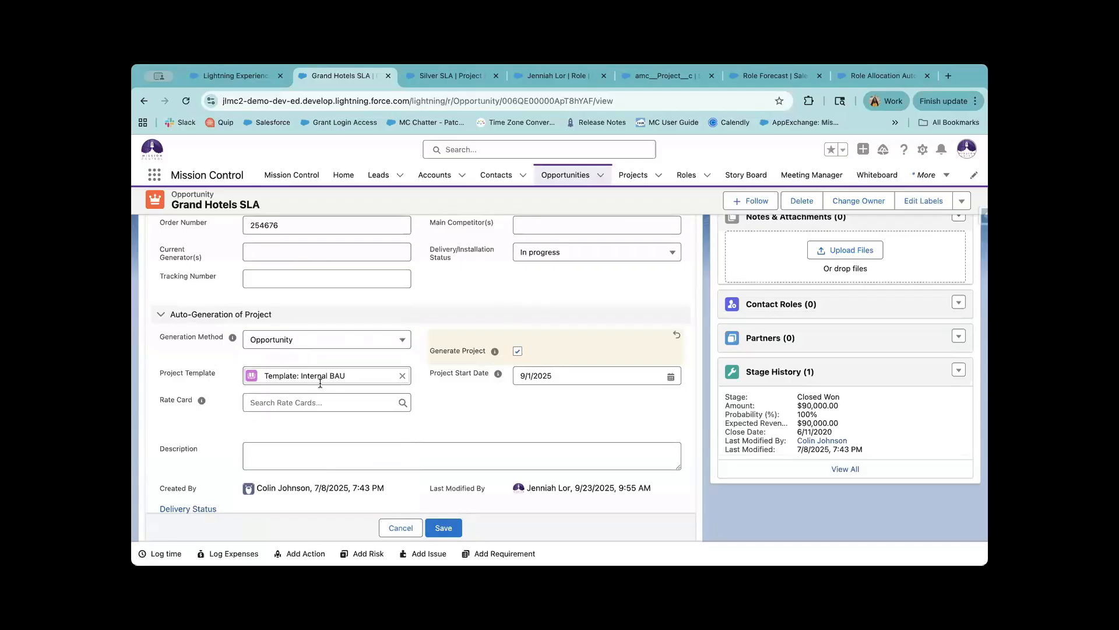
pyautogui.click(530, 378)
pyautogui.click(542, 407)
pyautogui.scroll(5, 480, 440)
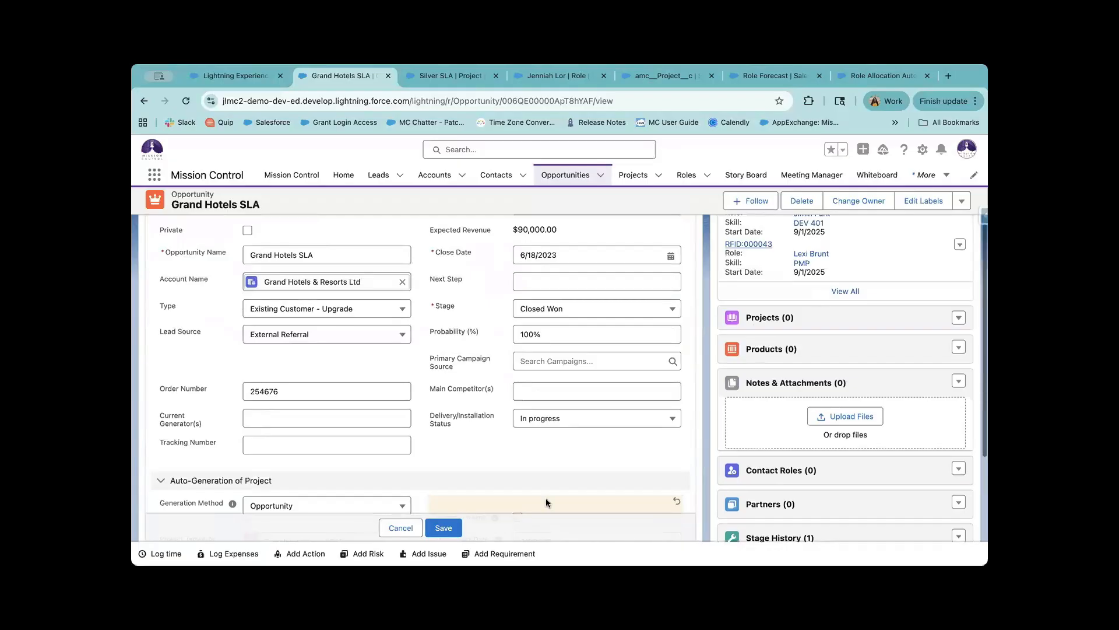
pyautogui.click(443, 527)
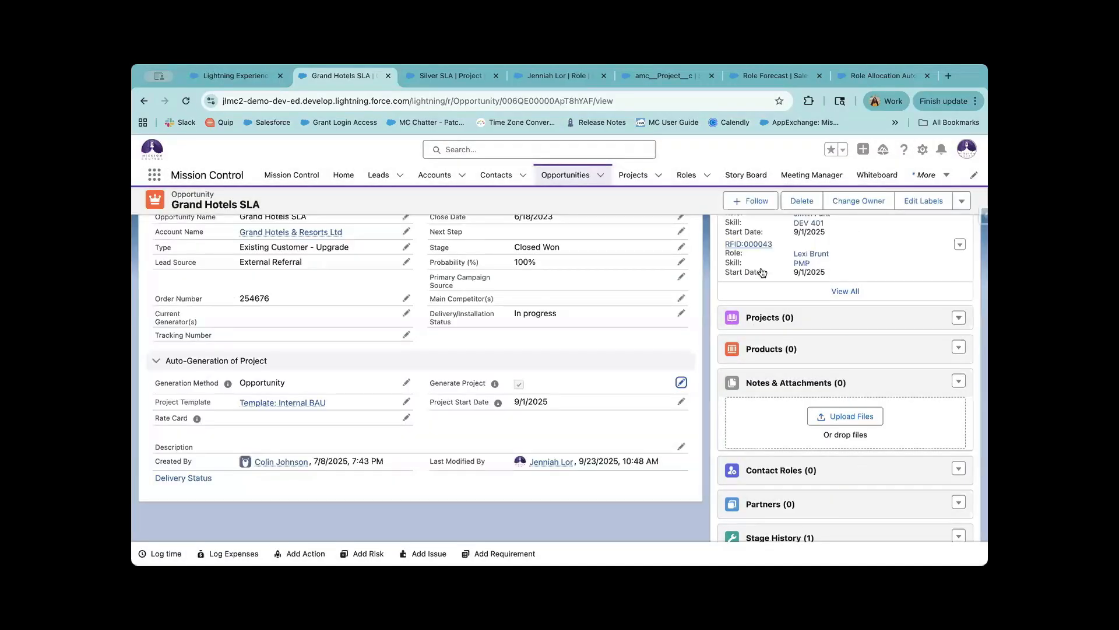
# Refresh the opportunity's Projects list and open the newly generated Grand Hotels SLA project.
pyautogui.scroll(1, 754, 252)
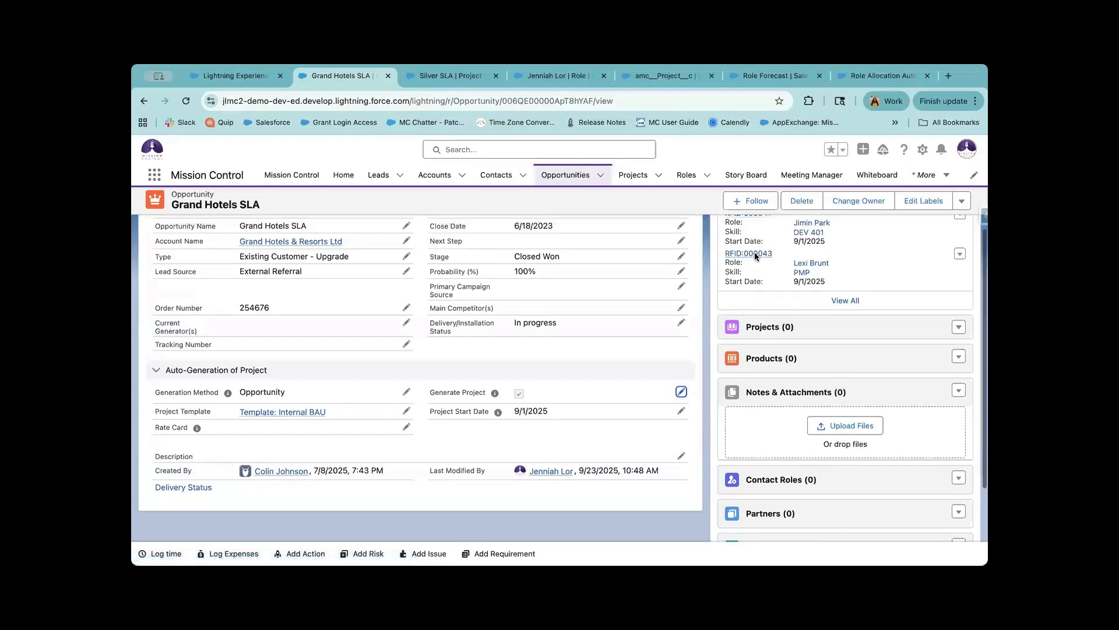
pyautogui.scroll(3, 755, 252)
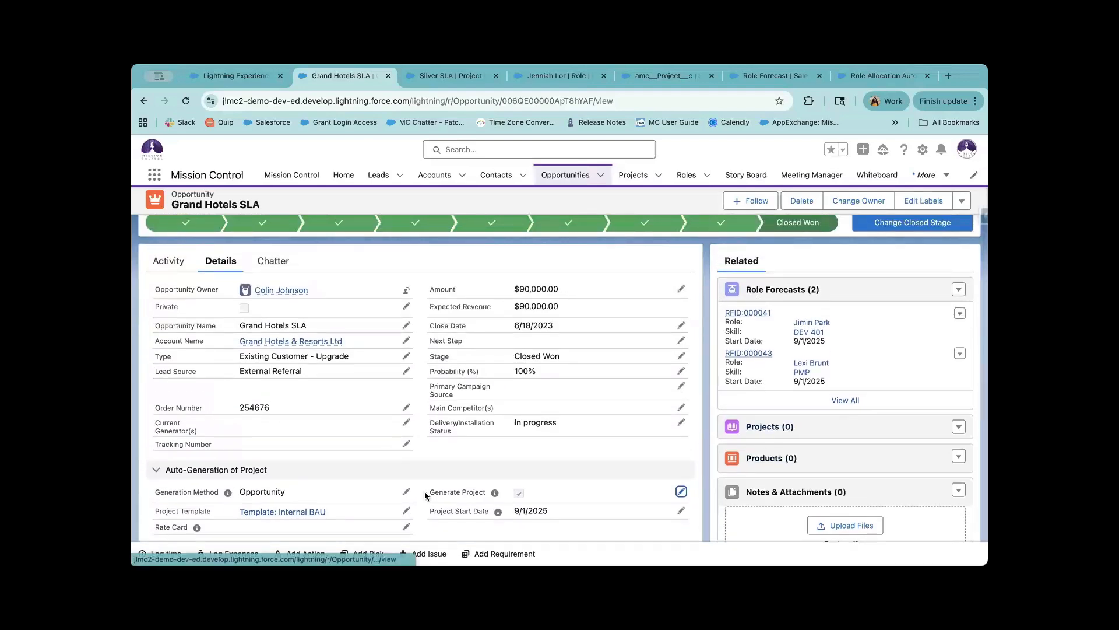
pyautogui.scroll(-2, 425, 496)
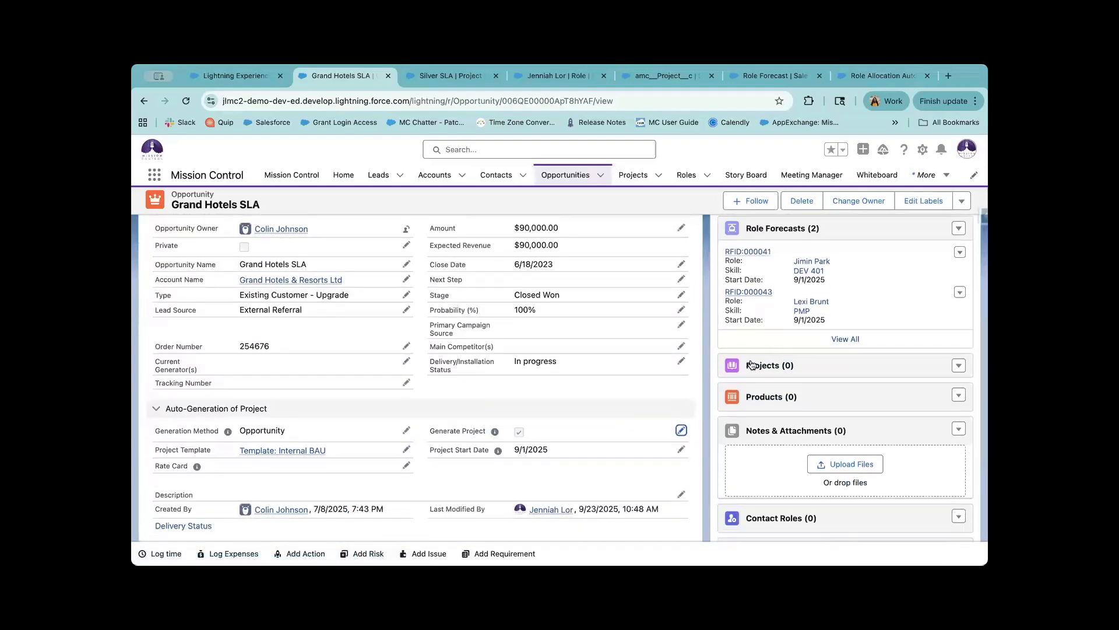
pyautogui.click(753, 365)
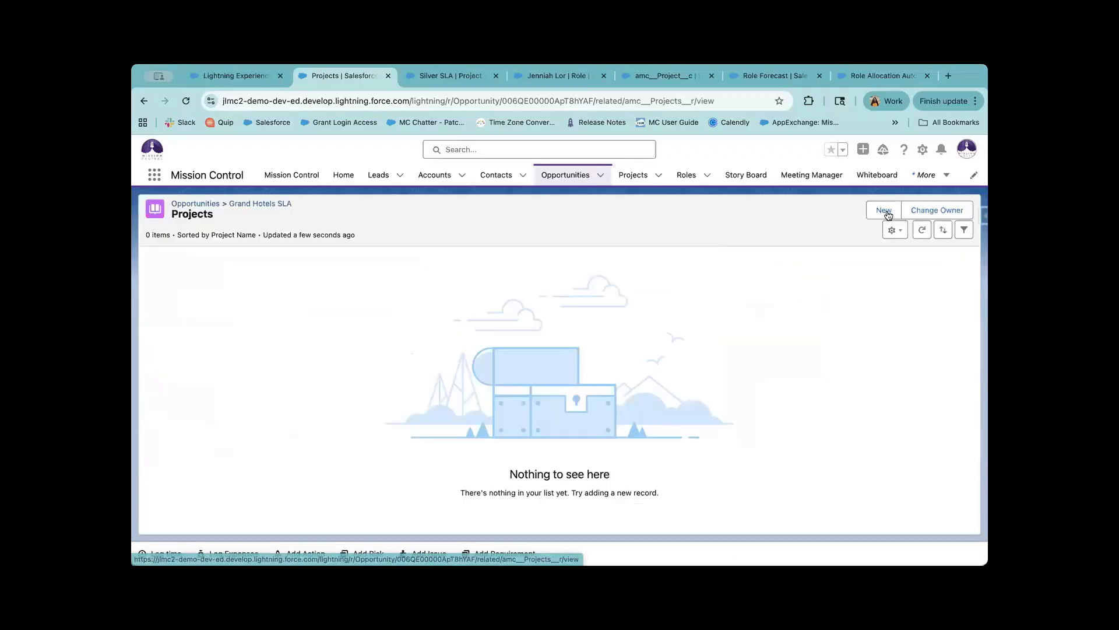
pyautogui.click(922, 230)
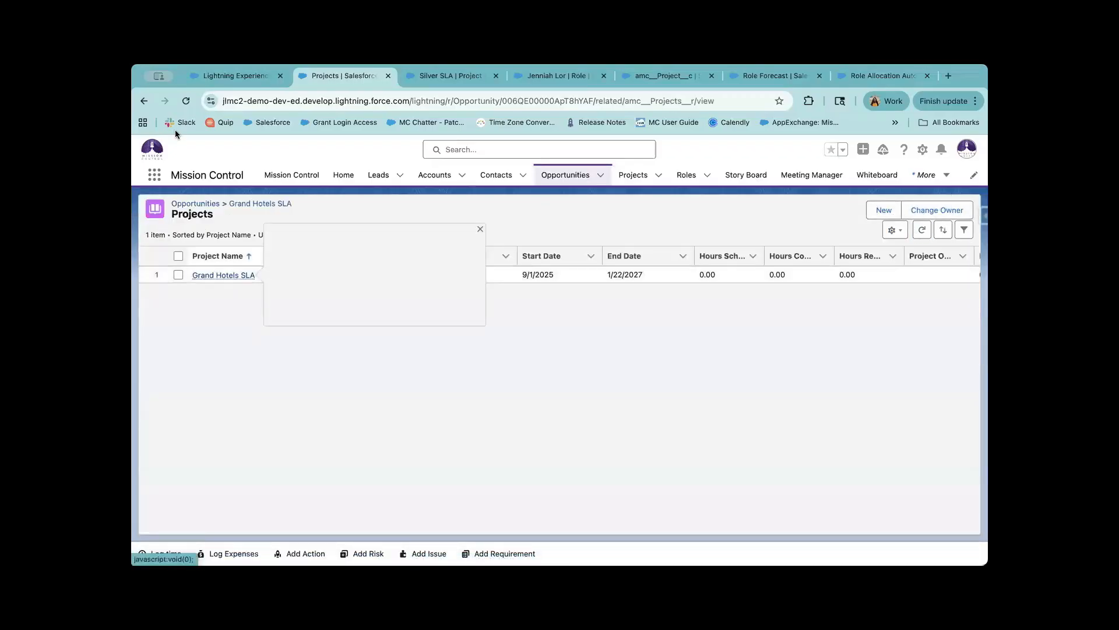
pyautogui.click(144, 101)
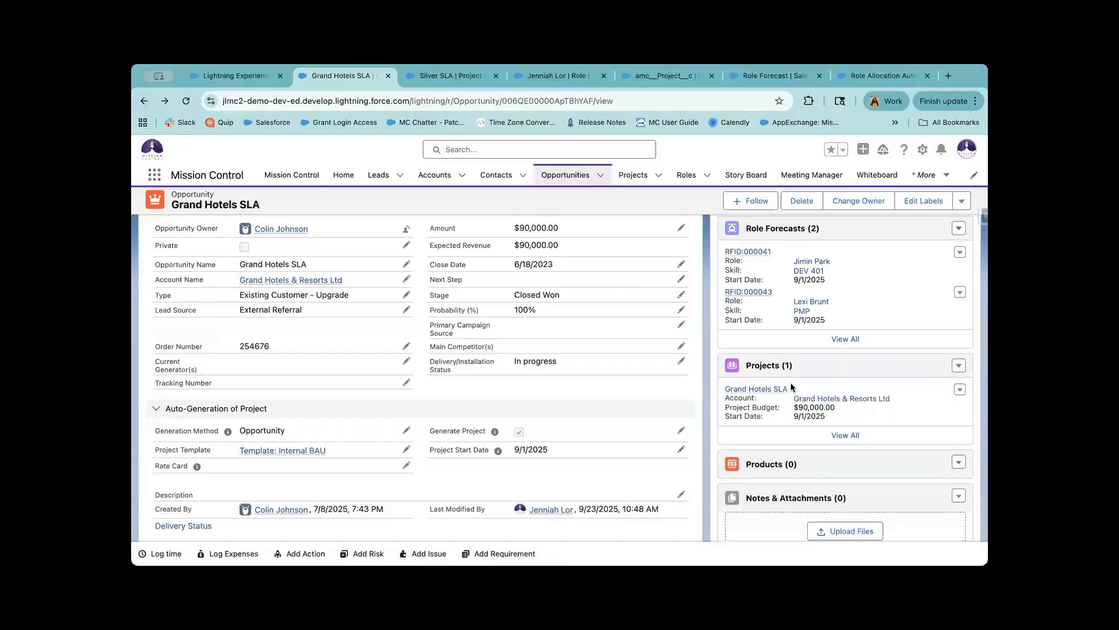
pyautogui.moveTo(779, 391)
pyautogui.scroll(1, 560, 431)
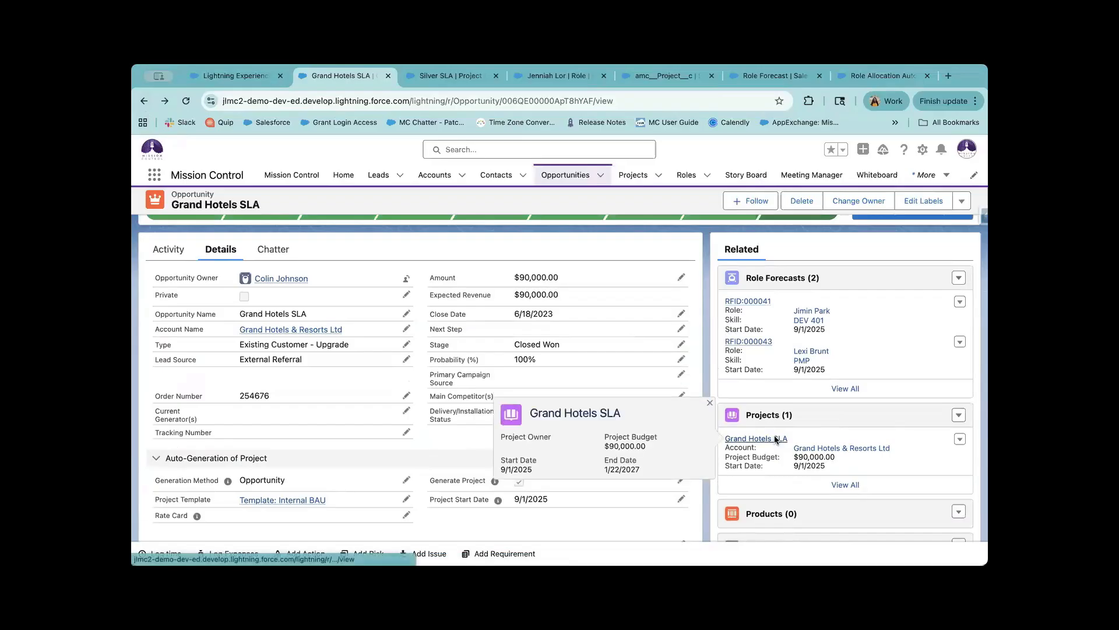
pyautogui.click(776, 440)
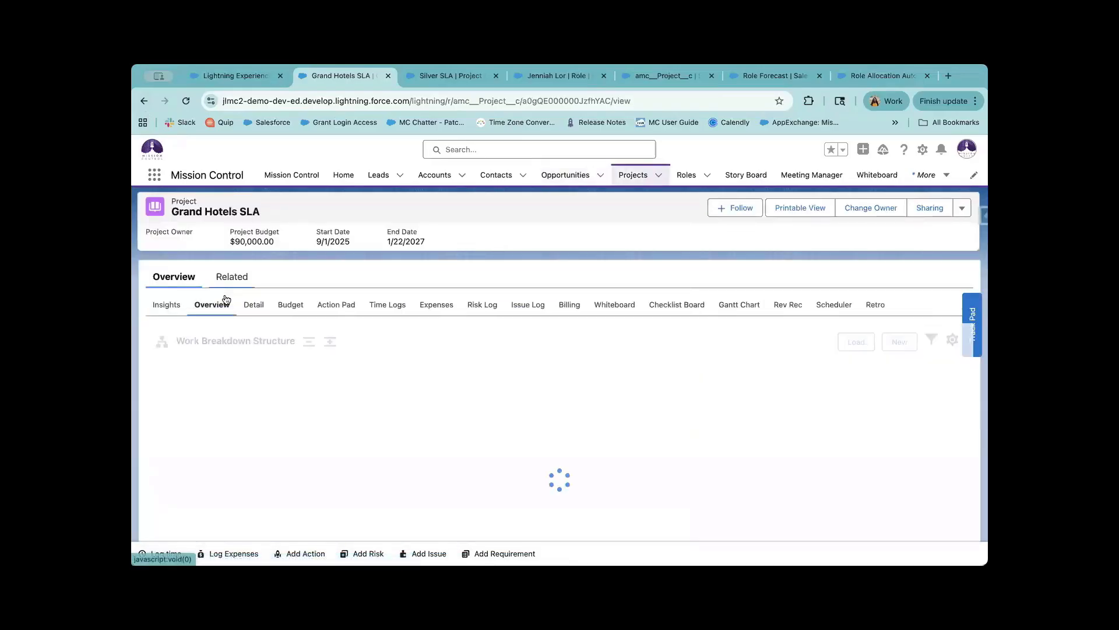
# Browse the project's Related lists, then return to the Overview sub-tab.
pyautogui.click(231, 276)
pyautogui.scroll(-5, 257, 322)
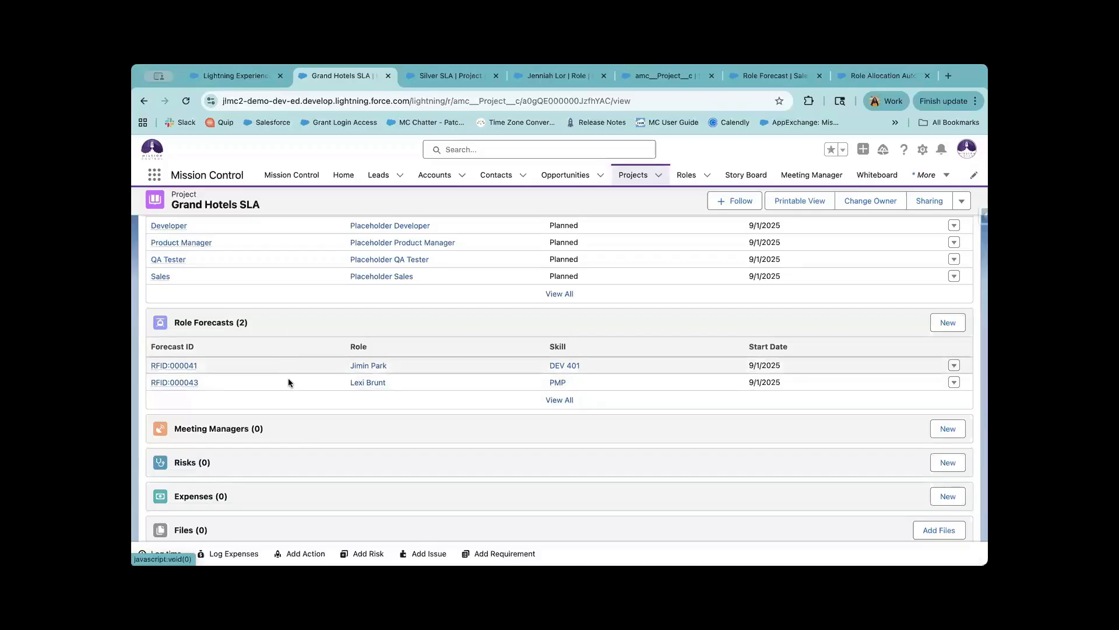
pyautogui.scroll(2, 257, 330)
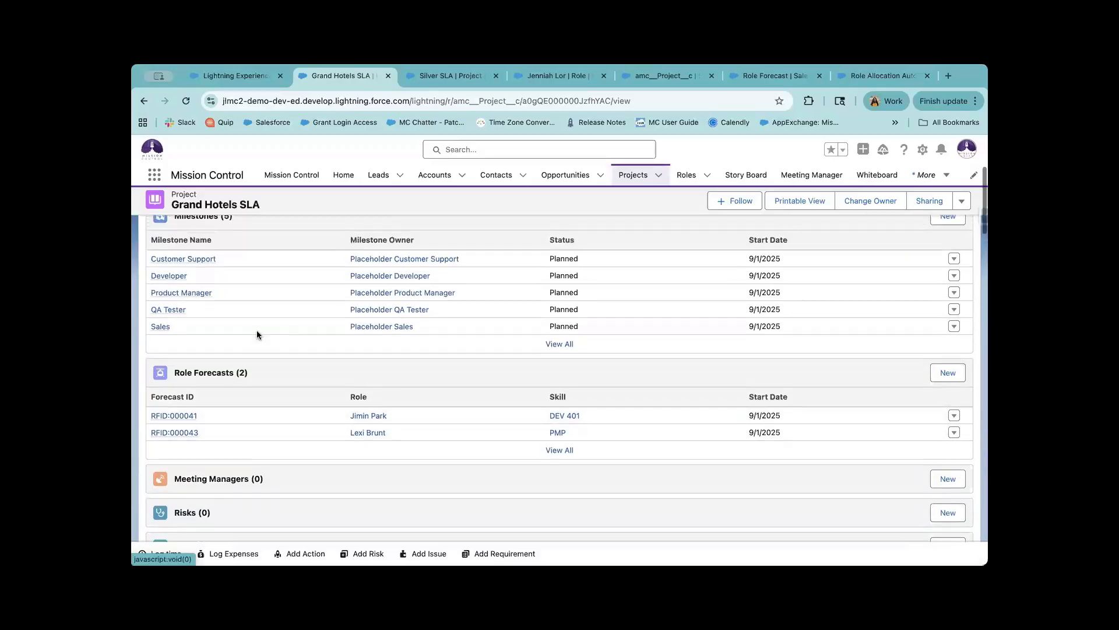
pyautogui.scroll(5, 257, 330)
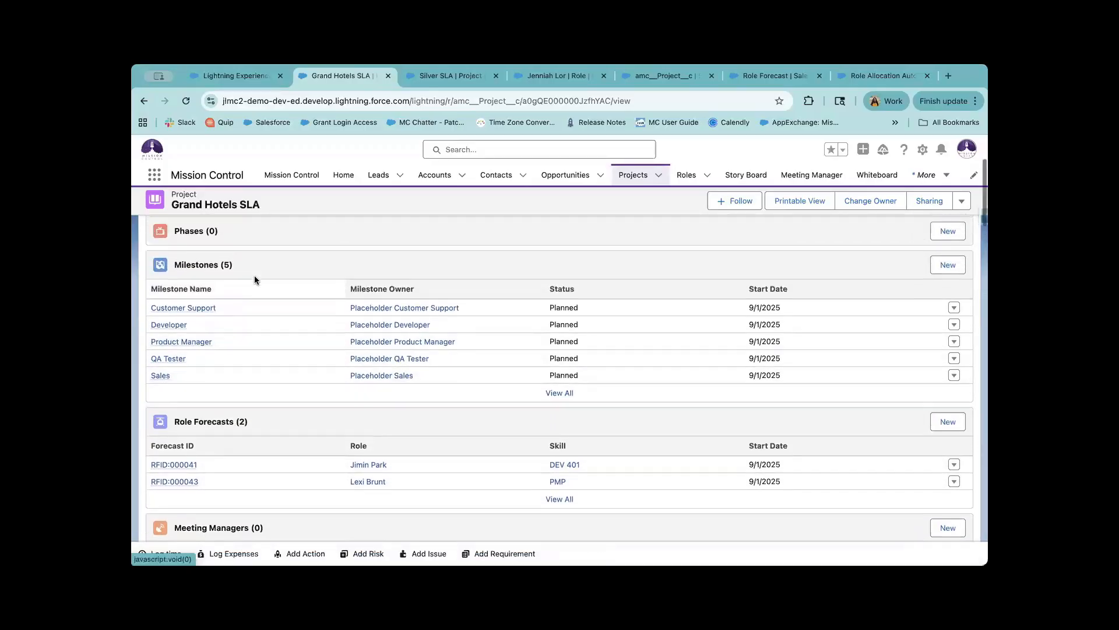
pyautogui.scroll(1, 188, 255)
pyautogui.click(181, 252)
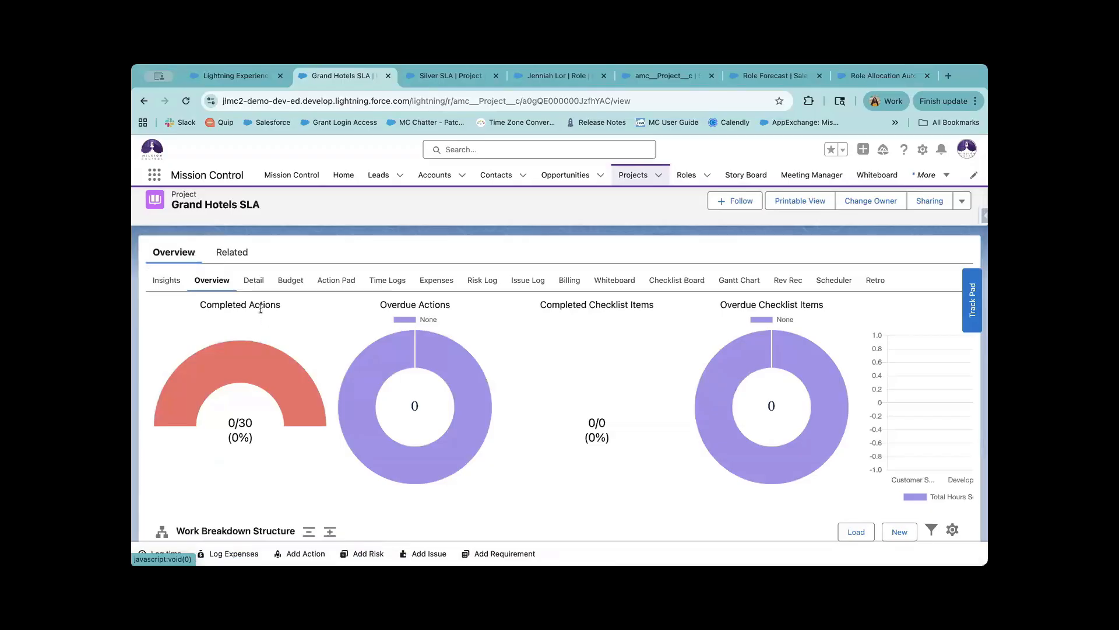
pyautogui.click(232, 252)
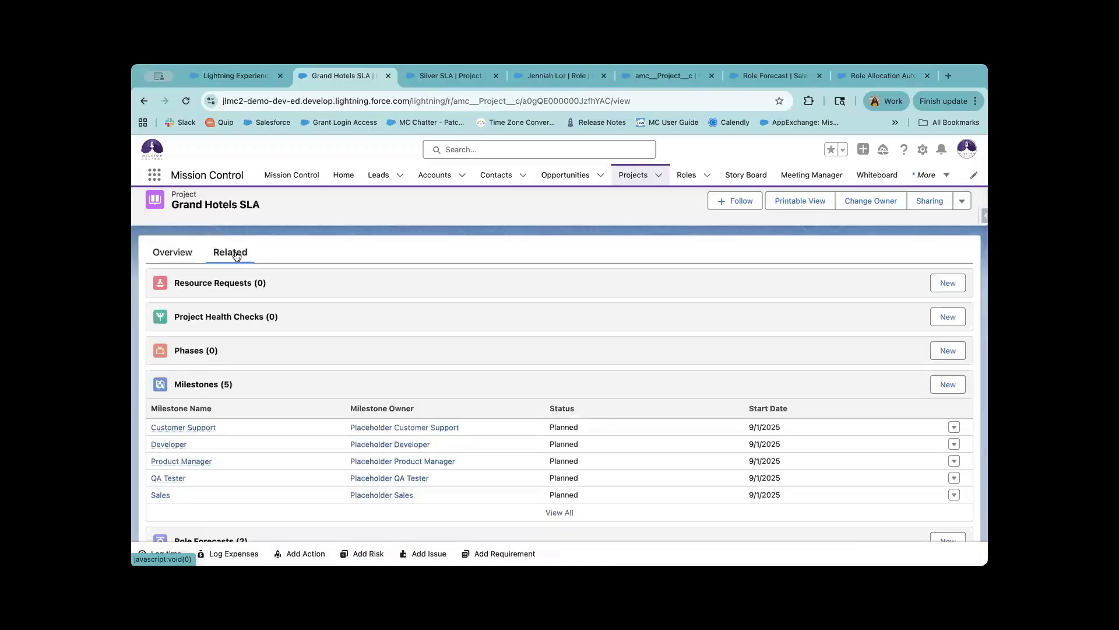
pyautogui.click(173, 252)
# Expand the Work Breakdown Structure and review the five milestones' actions.
pyautogui.moveTo(263, 382)
pyautogui.scroll(-5, 264, 383)
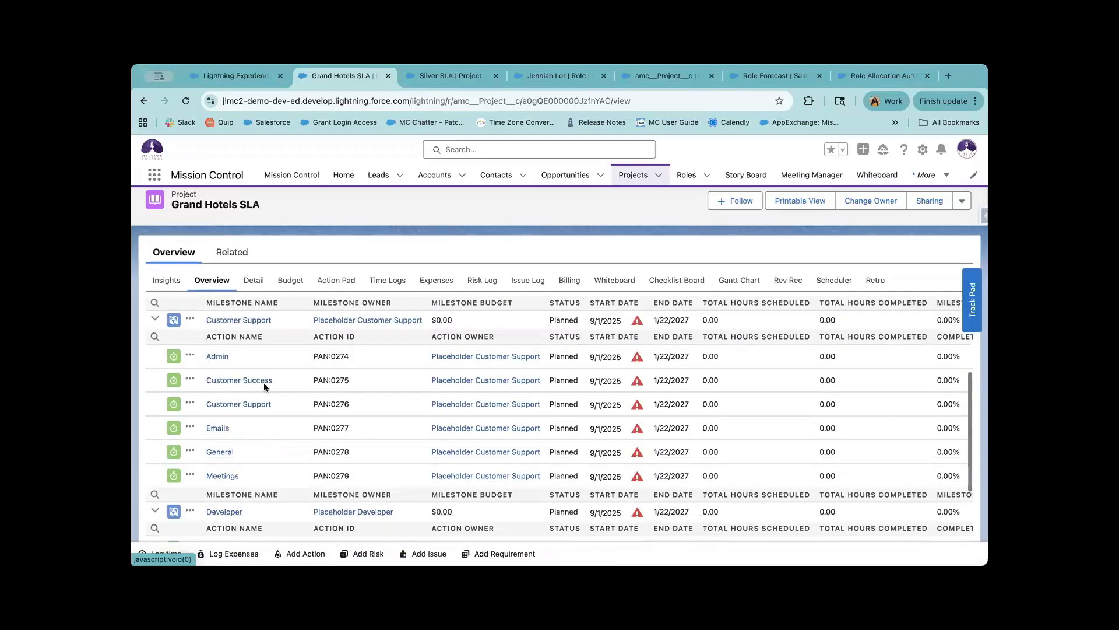
pyautogui.click(309, 309)
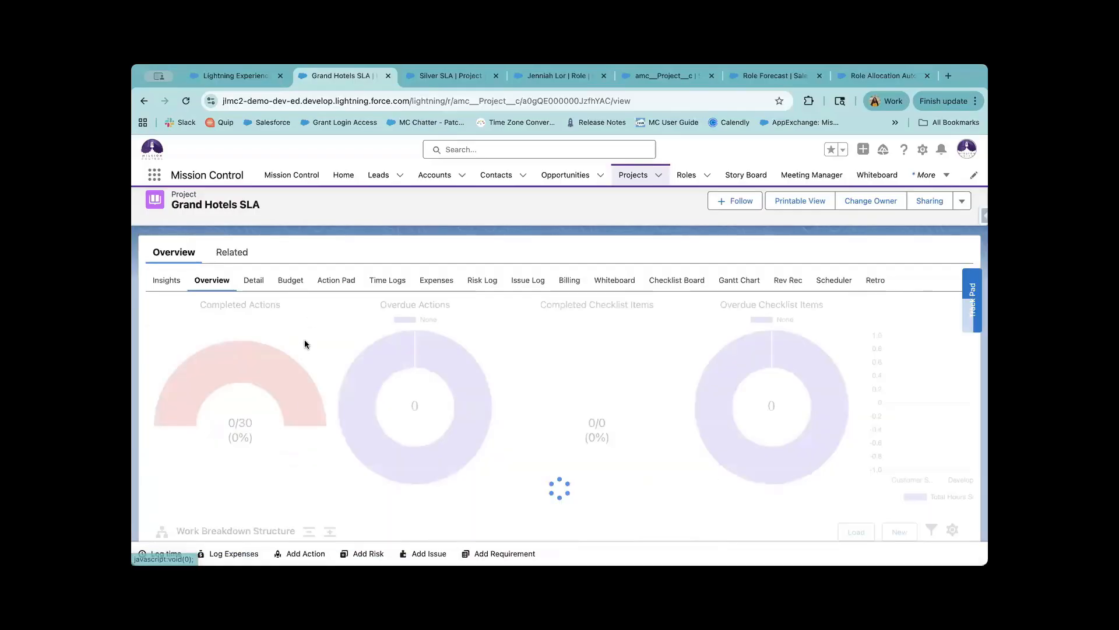
pyautogui.scroll(-3, 302, 398)
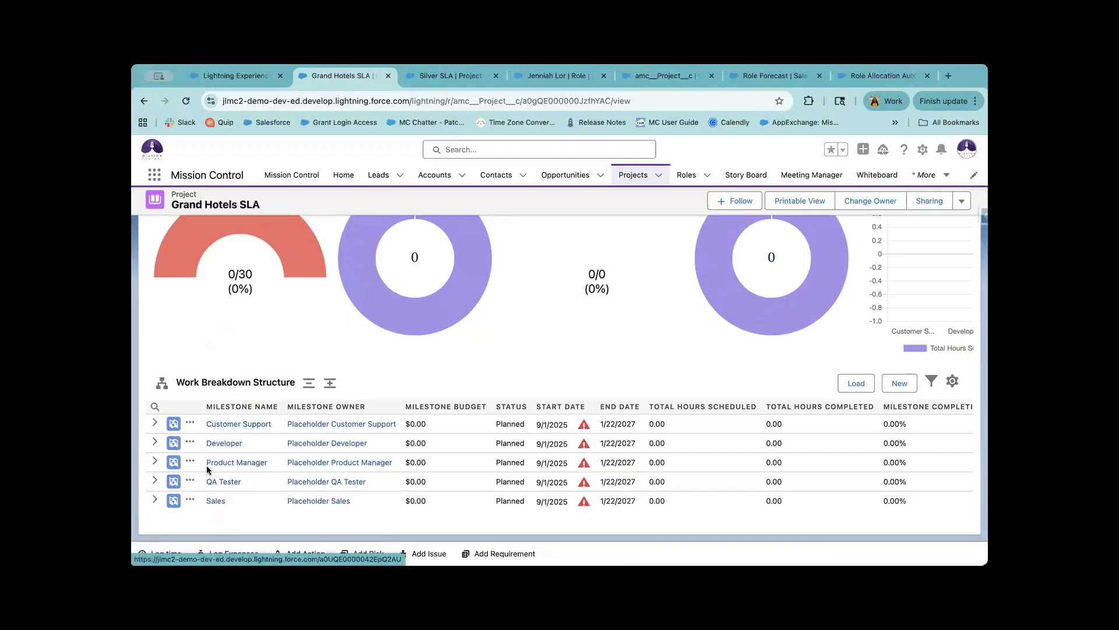
pyautogui.click(327, 387)
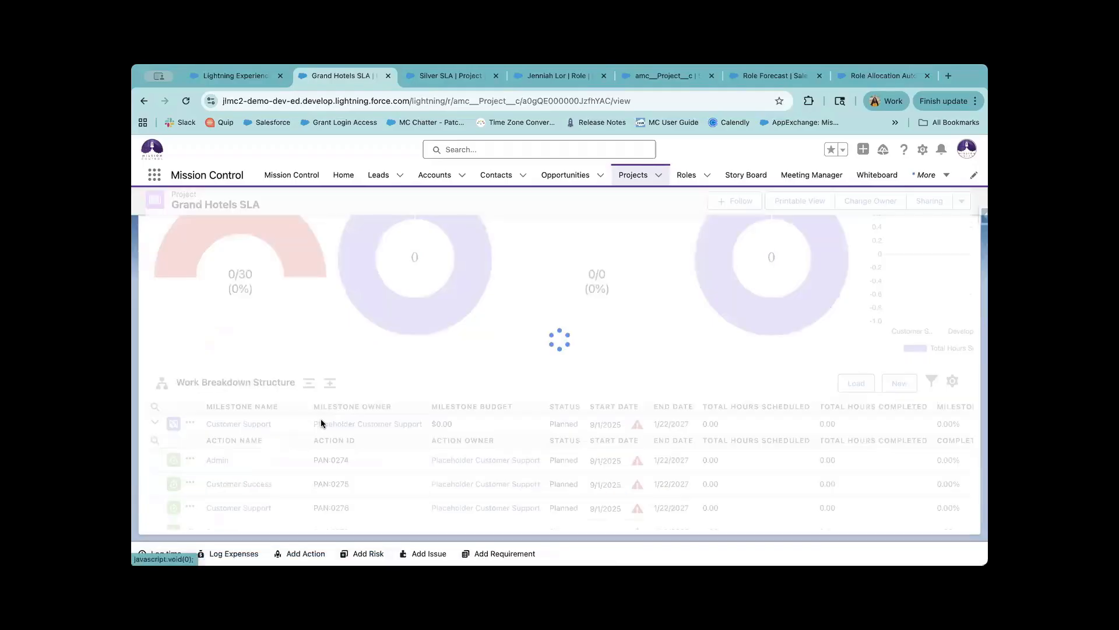
pyautogui.scroll(-2, 303, 448)
pyautogui.scroll(-1, 303, 450)
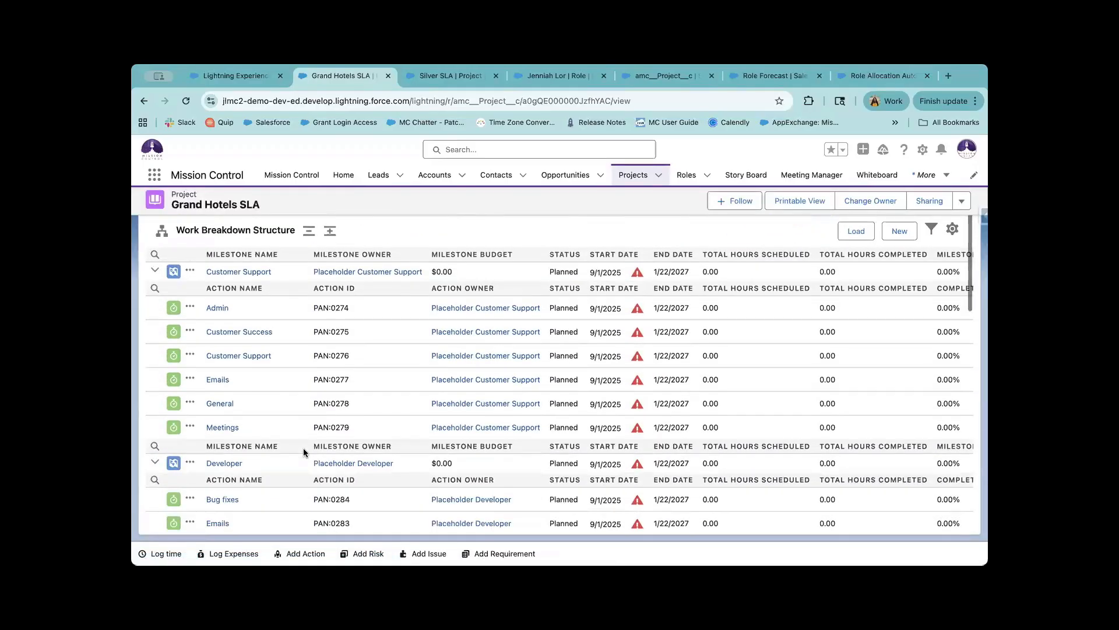
pyautogui.scroll(-5, 304, 451)
pyautogui.scroll(-5, 303, 449)
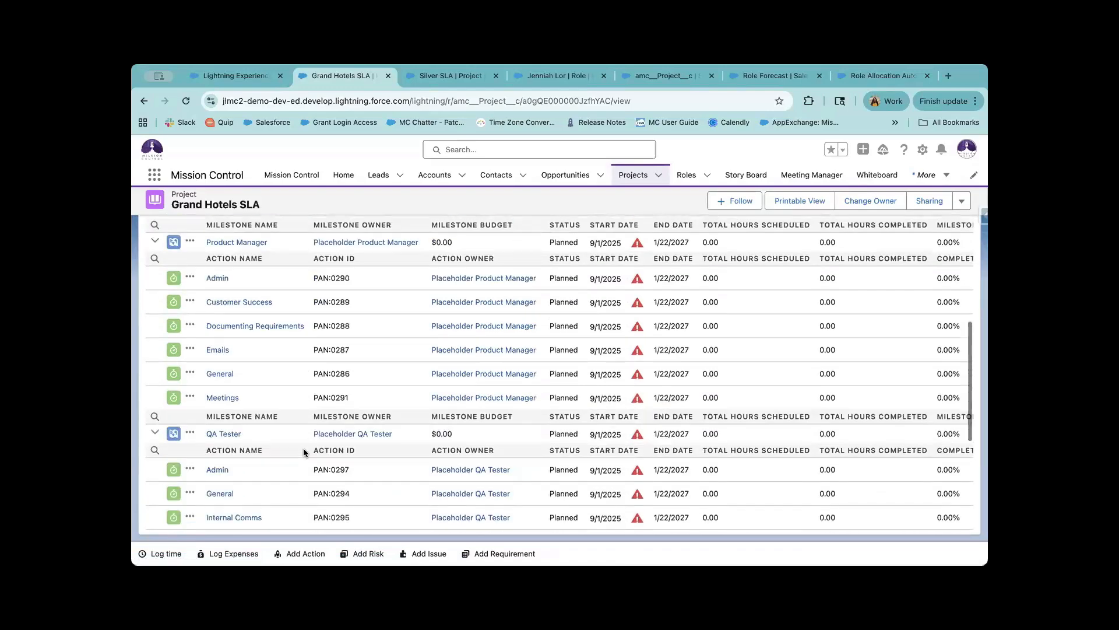
pyautogui.scroll(-3, 303, 450)
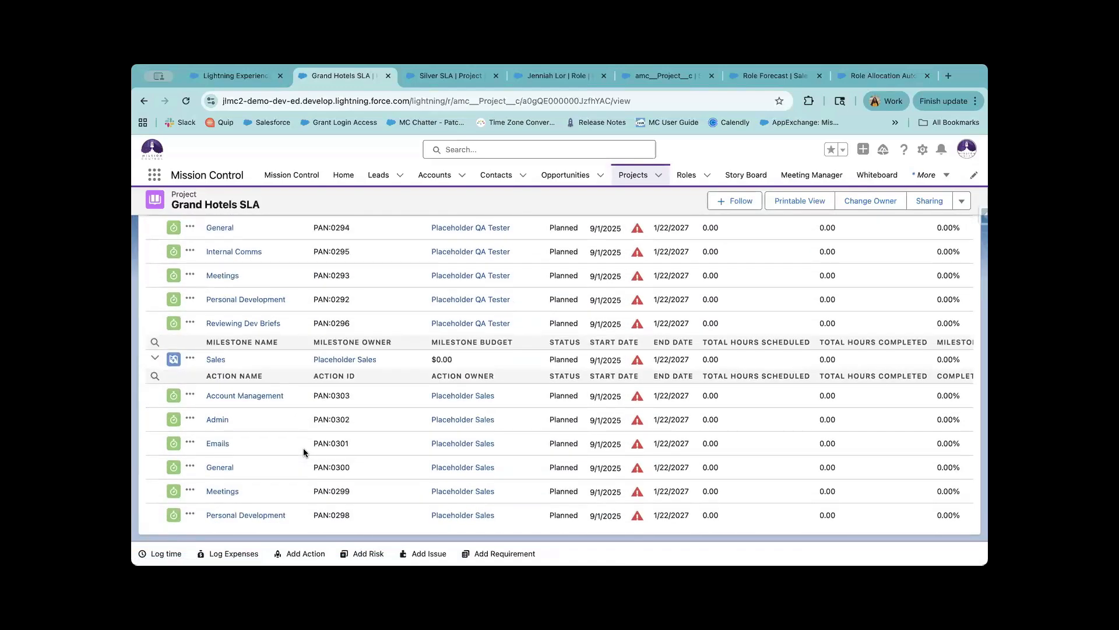
pyautogui.scroll(15, 303, 447)
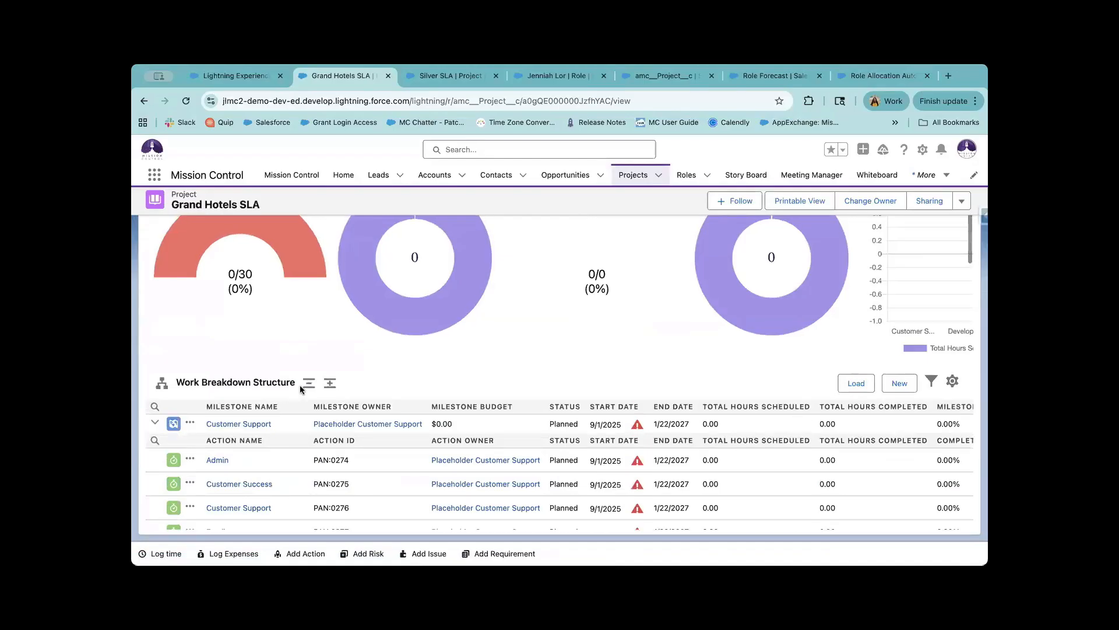
# Collapse the breakdown to milestones only and open the Detail sub-tab.
pyautogui.click(309, 382)
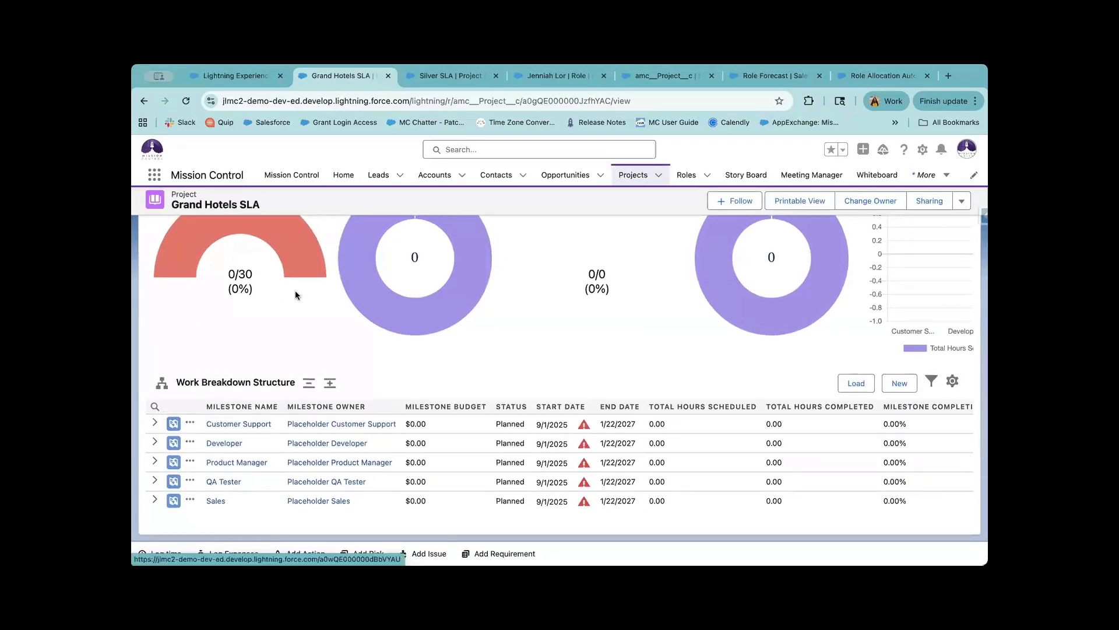
pyautogui.scroll(5, 295, 291)
pyautogui.click(252, 304)
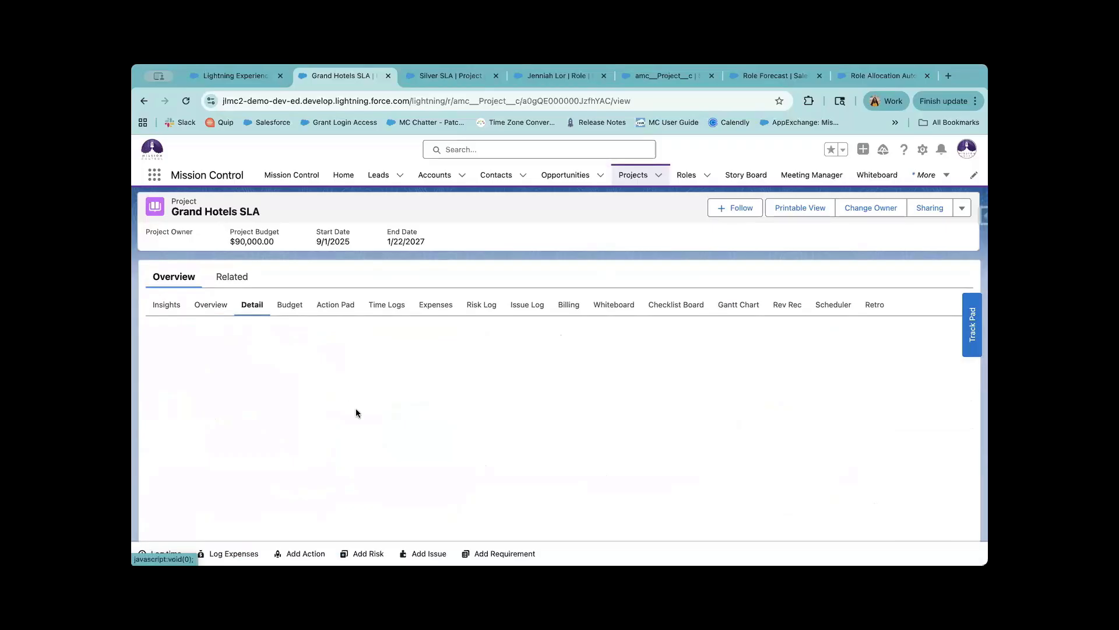
# Find the field with a 'conver' search, then edit to enable Convert Role Forecasts to Actions and save.
pyautogui.scroll(-1, 355, 413)
pyautogui.hotkey('ctrl', 'f')
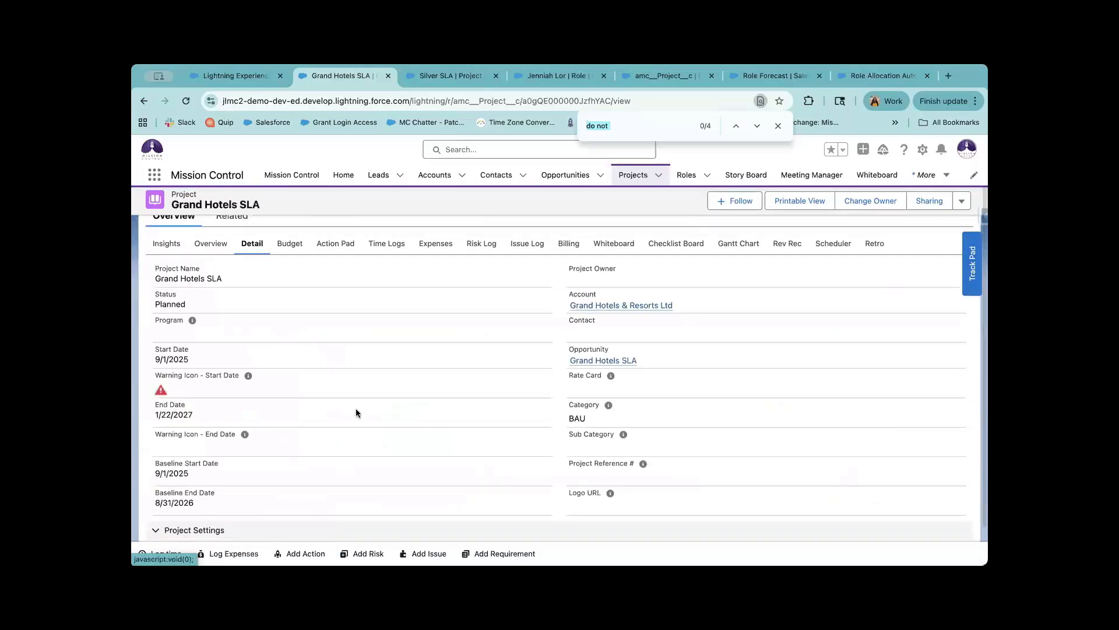
pyautogui.write('conver')
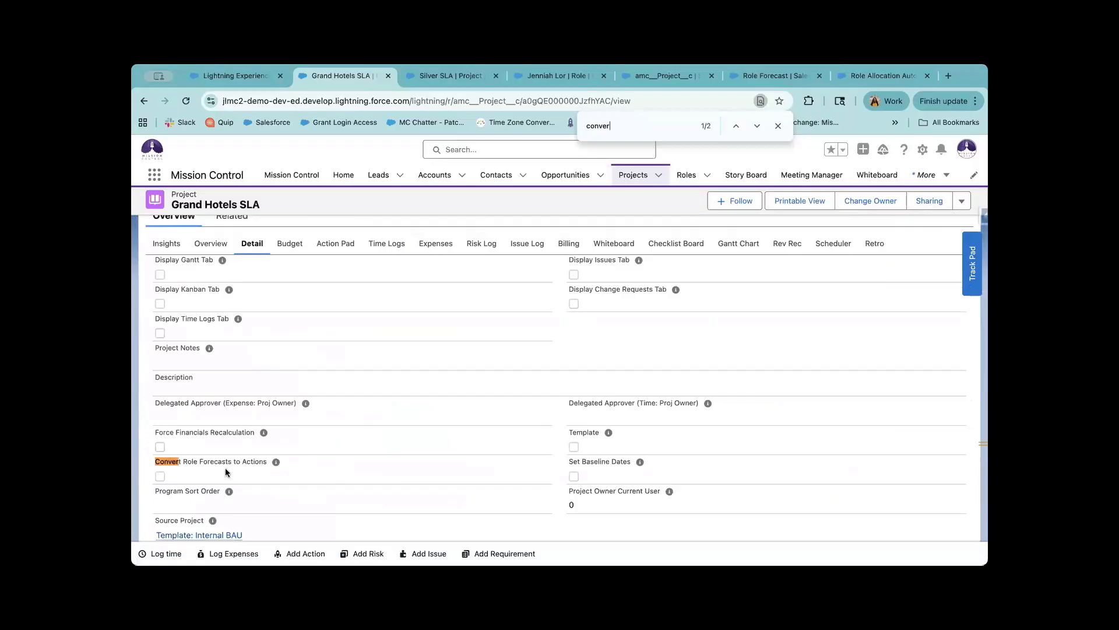
pyautogui.moveTo(246, 466); pyautogui.dragTo(182, 464)
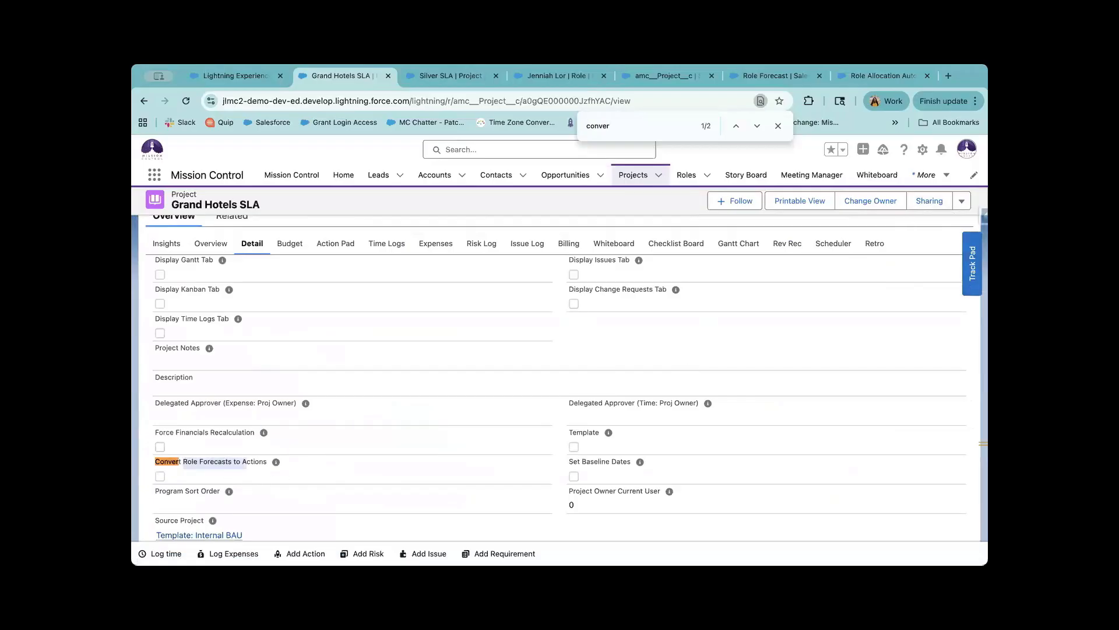
pyautogui.click(962, 200)
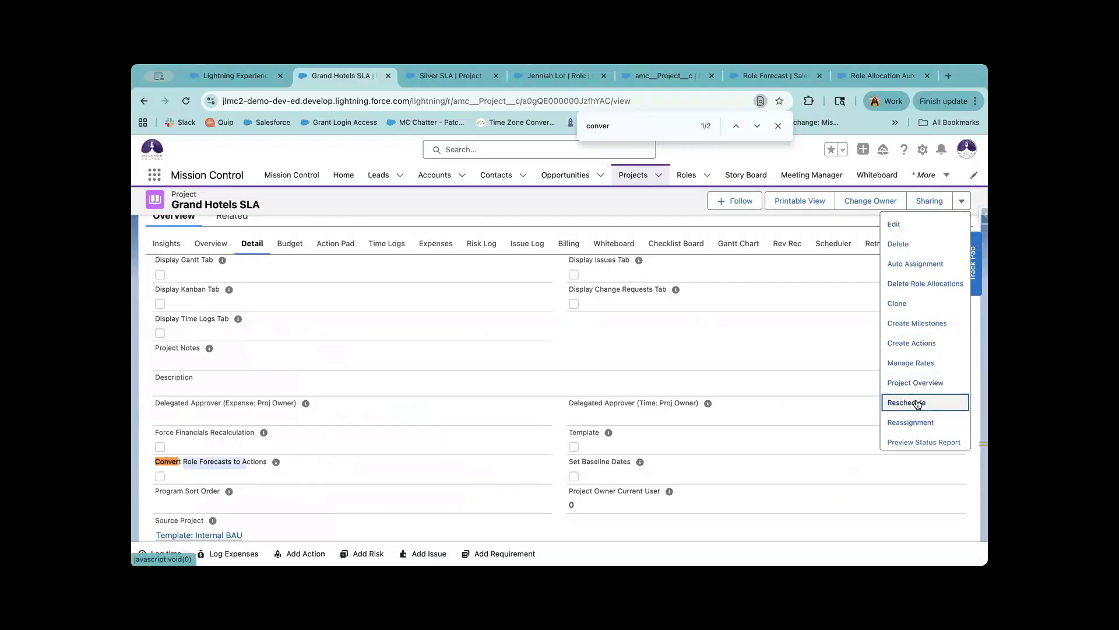
pyautogui.click(905, 226)
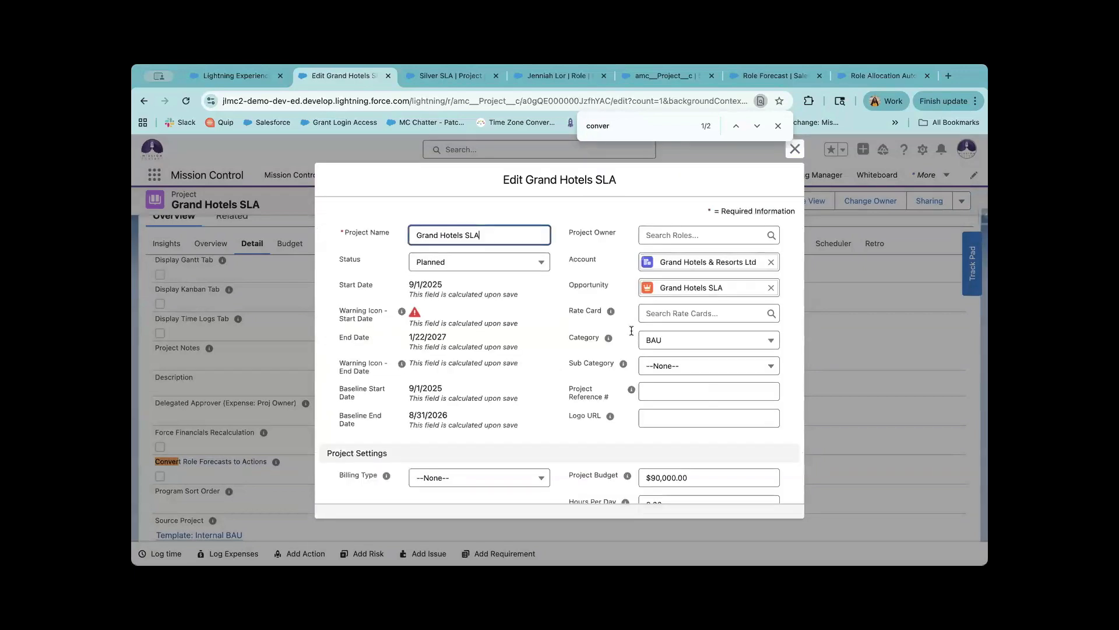
pyautogui.scroll(-3, 597, 393)
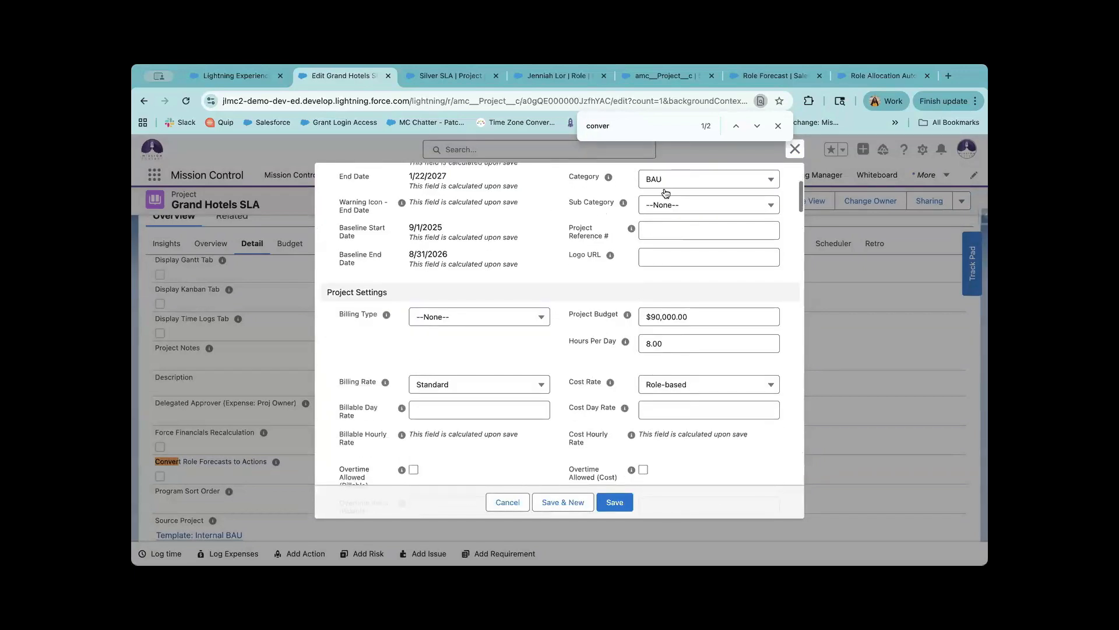
pyautogui.press('Return')
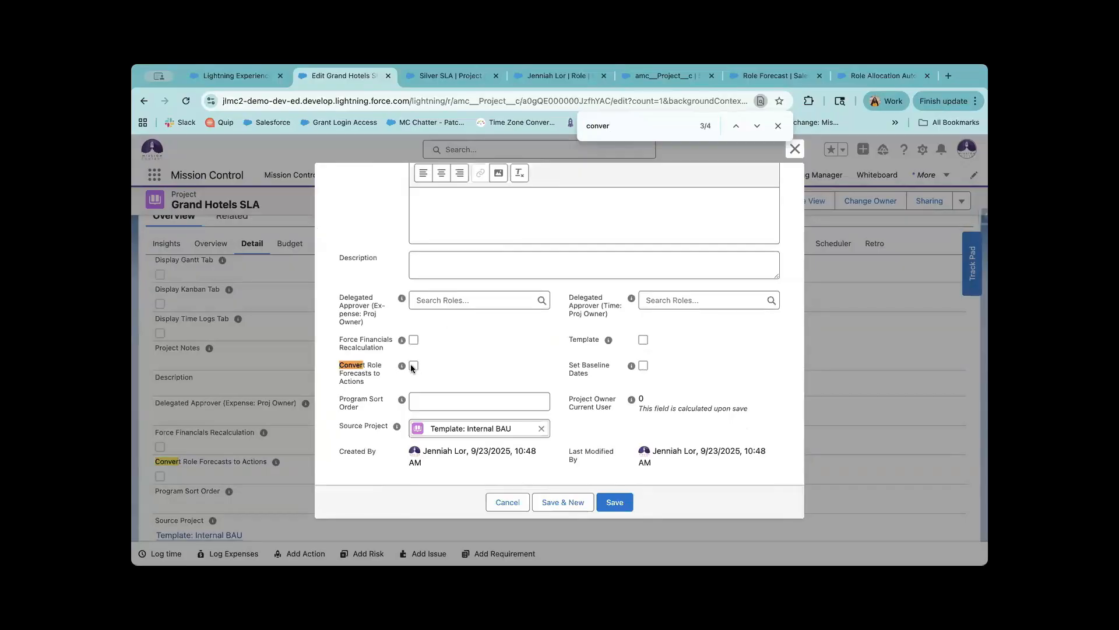
pyautogui.click(413, 379)
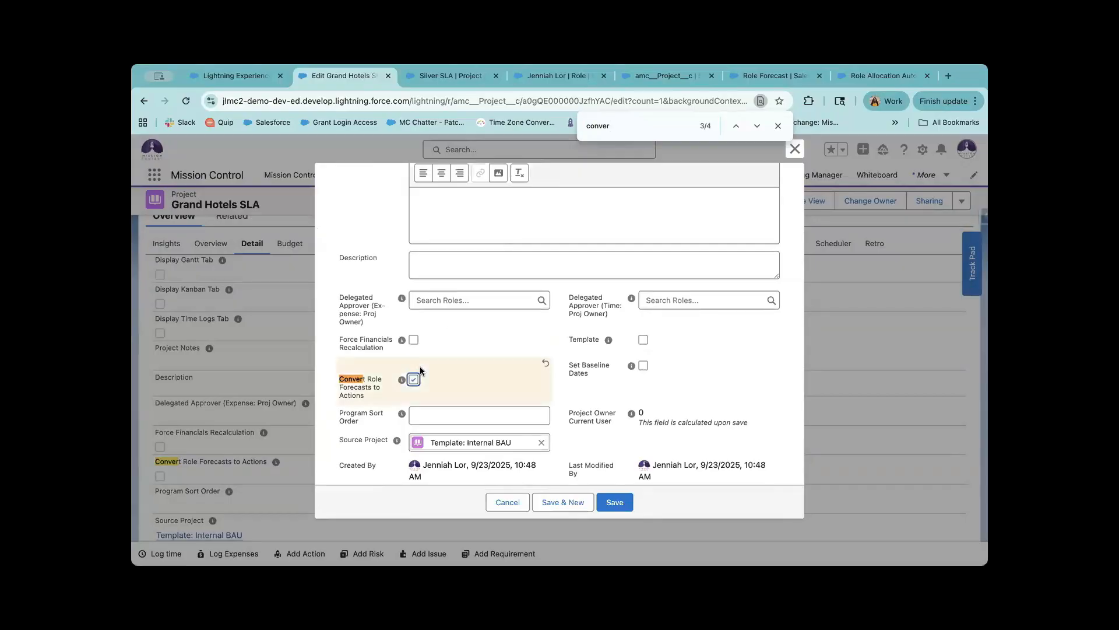
pyautogui.click(616, 503)
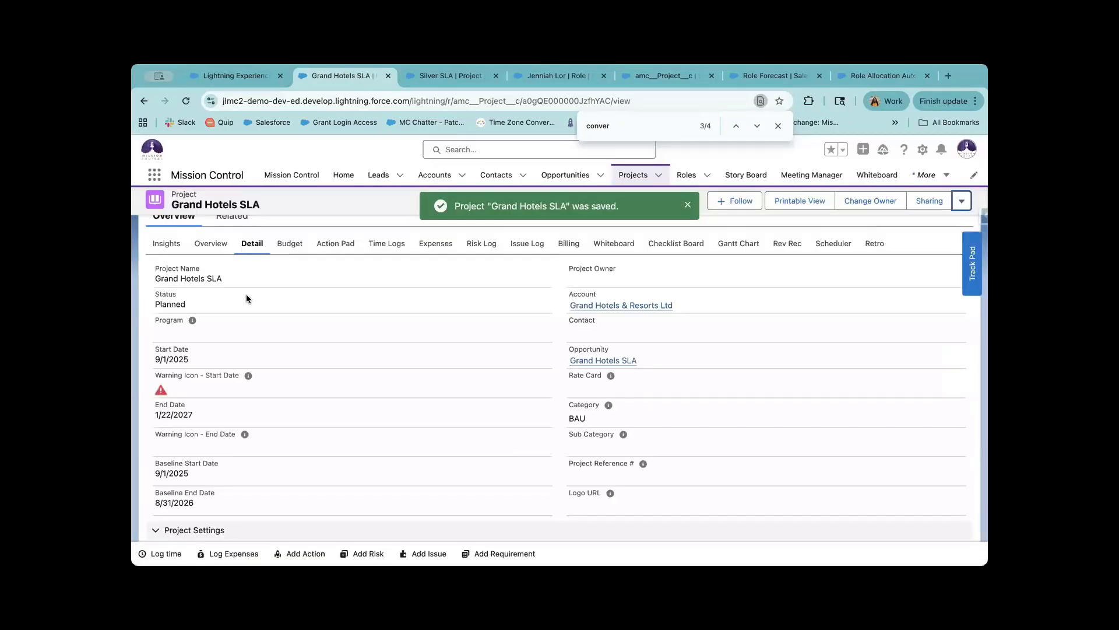
# Check the project's Milestones list on the Related tab.
pyautogui.click(232, 222)
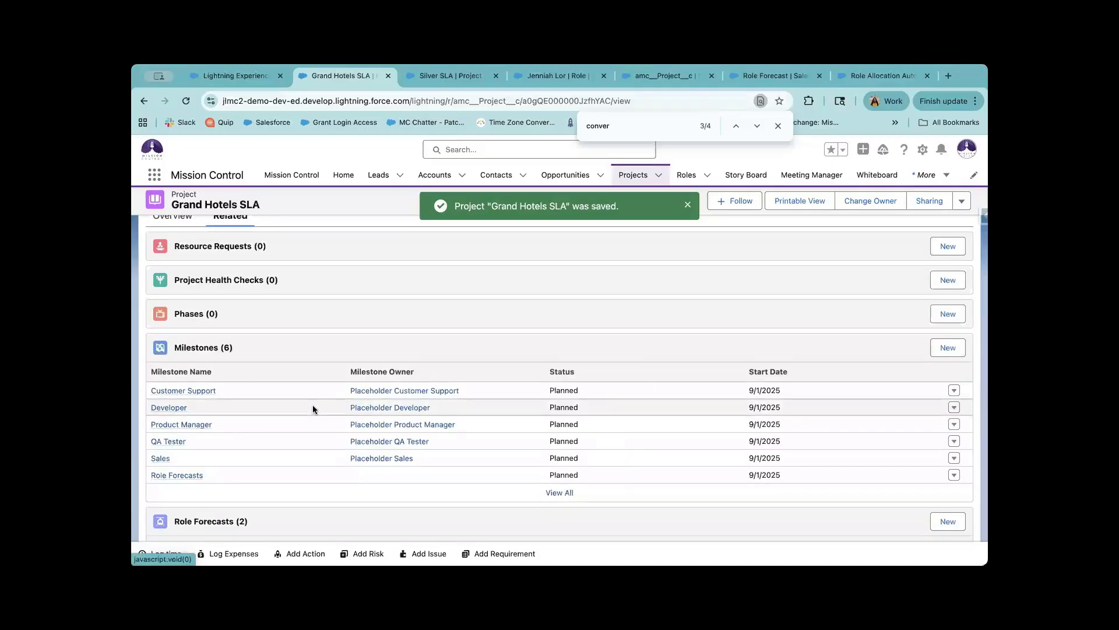
pyautogui.scroll(-2, 312, 404)
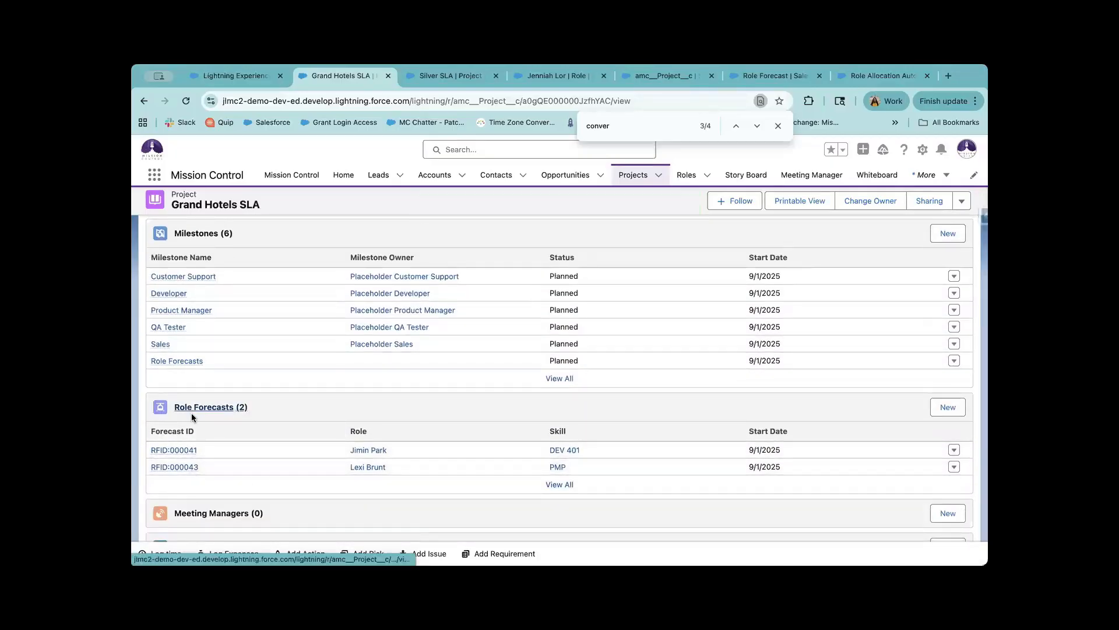
pyautogui.scroll(10, 219, 392)
pyautogui.click(173, 276)
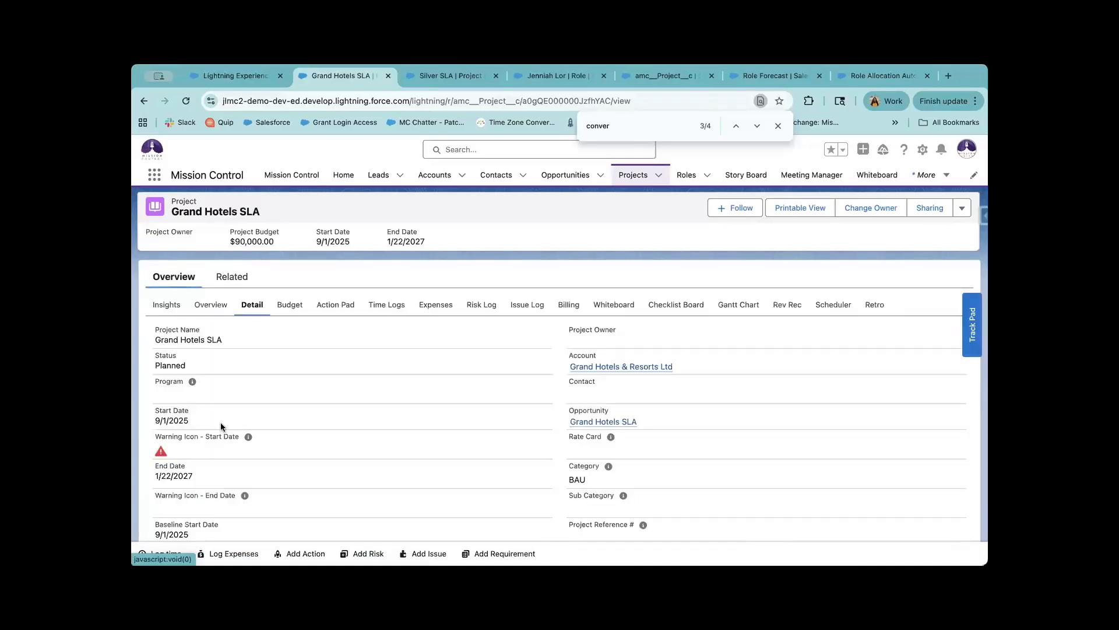
# Expand the Role Forecasts milestone to see its two actions, then go to Resource Planner.
pyautogui.scroll(-1, 216, 323)
pyautogui.click(213, 306)
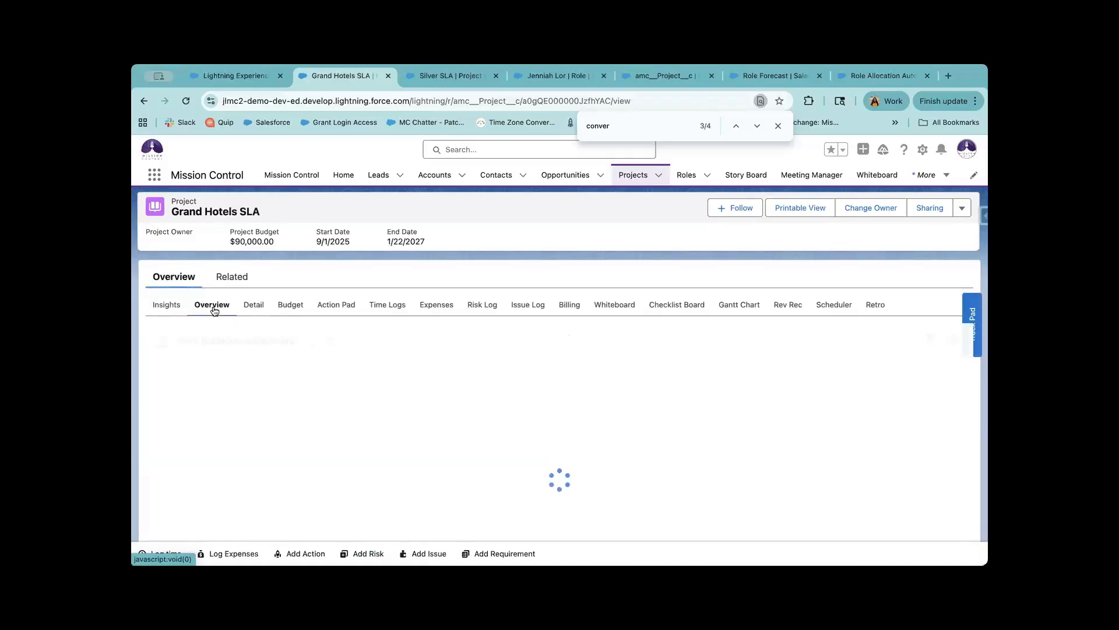
pyautogui.scroll(-2, 277, 441)
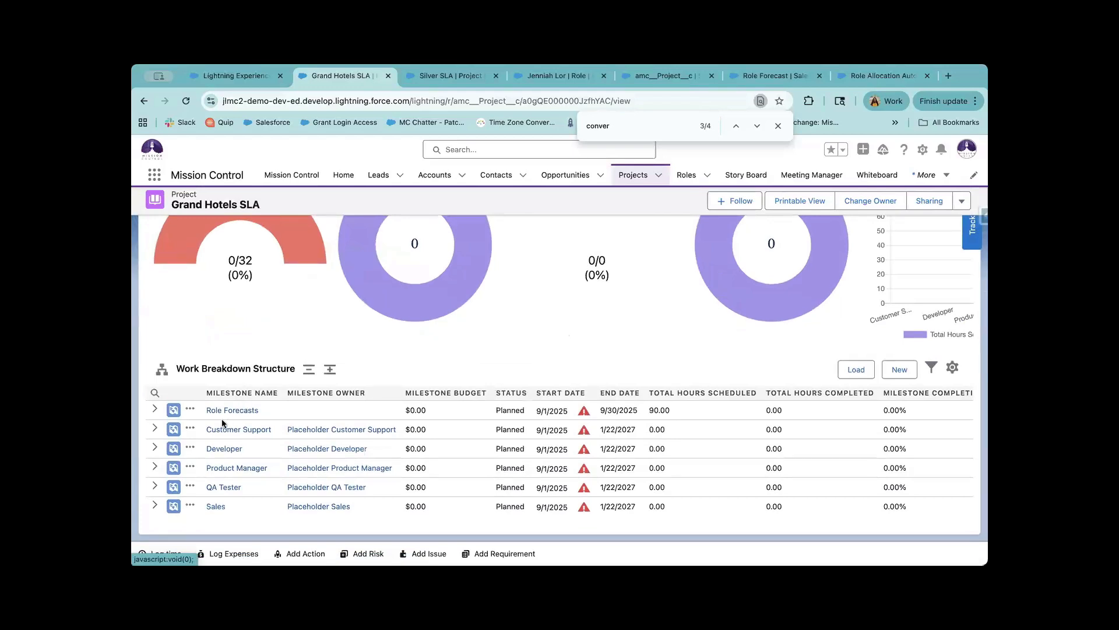
pyautogui.click(155, 410)
pyautogui.scroll(-1, 251, 415)
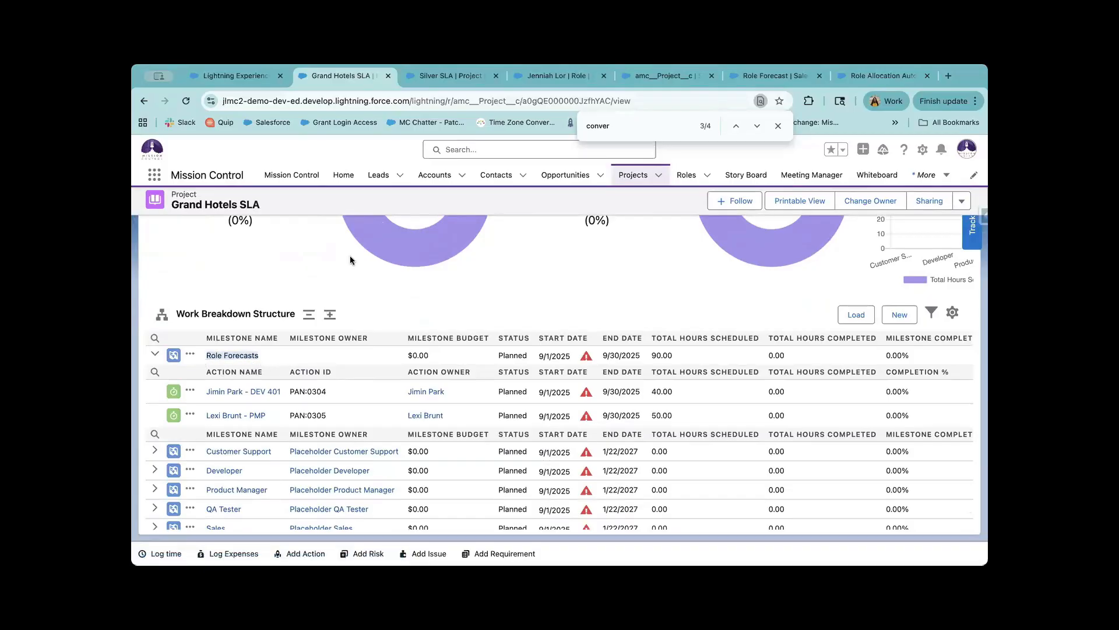
pyautogui.click(256, 76)
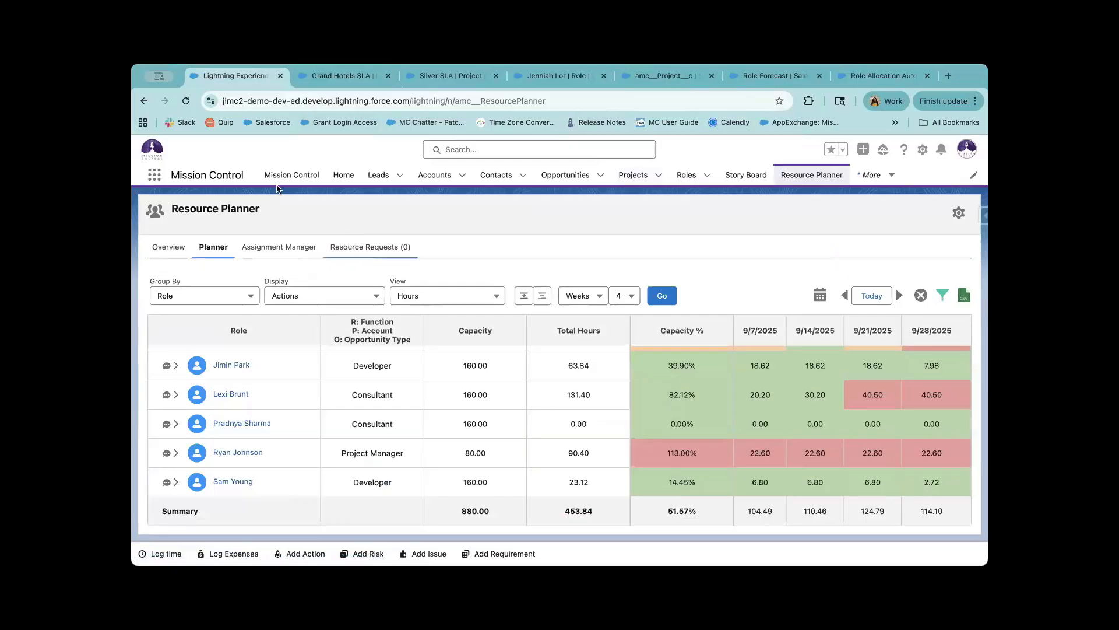
# Open the Control Pad settings panels in the Mission Control Console.
pyautogui.click(433, 84)
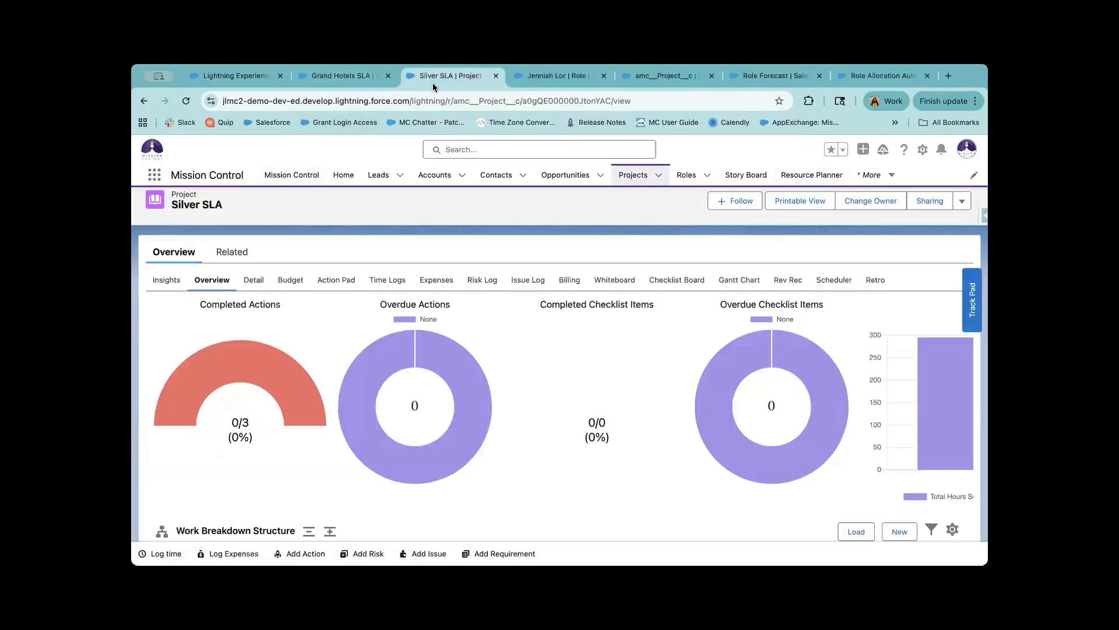
pyautogui.click(291, 182)
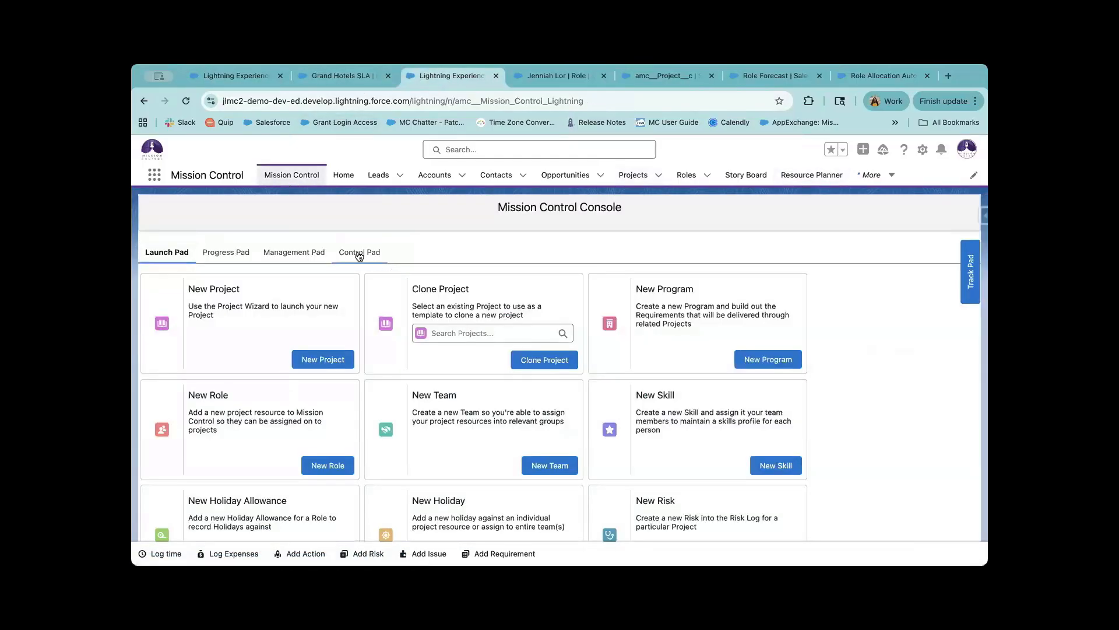
pyautogui.click(359, 254)
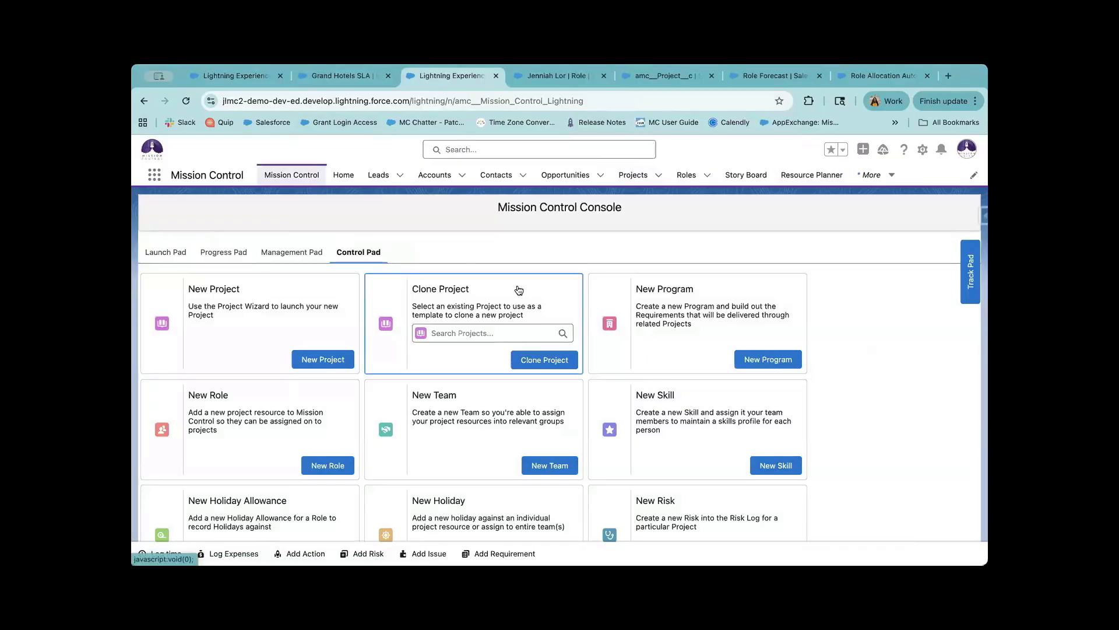
pyautogui.click(361, 251)
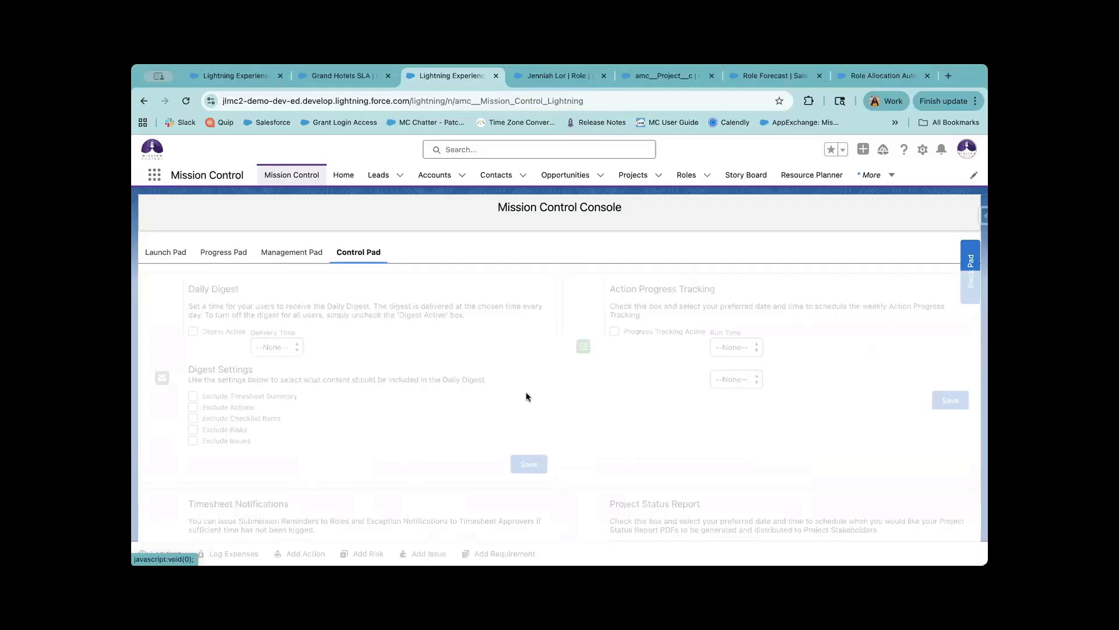
pyautogui.scroll(-10, 526, 395)
pyautogui.scroll(-4, 527, 396)
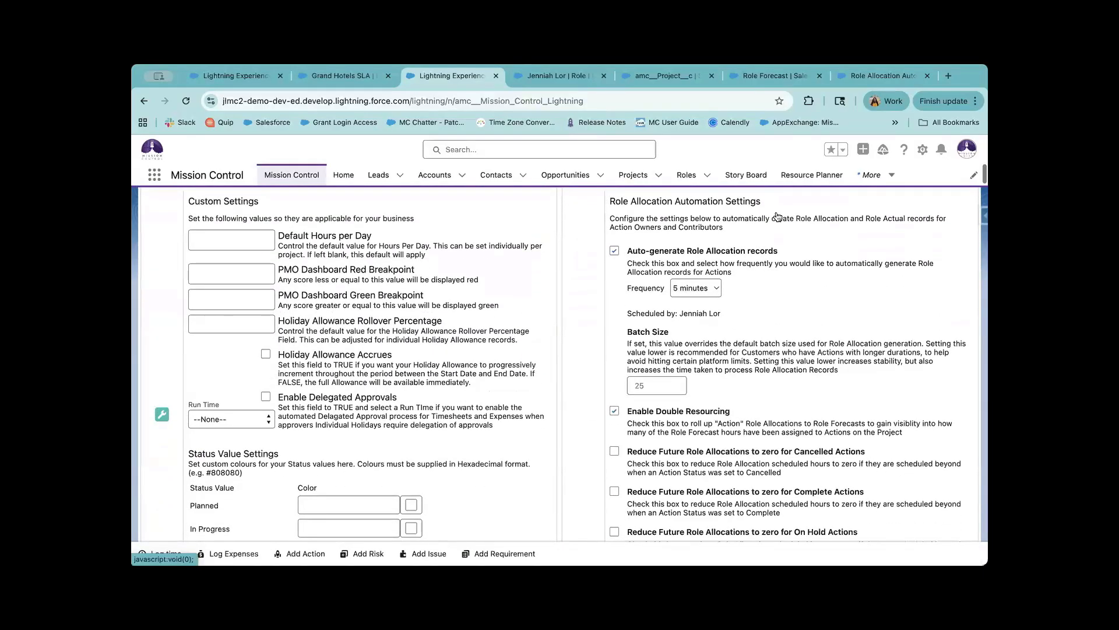
pyautogui.scroll(-8, 716, 359)
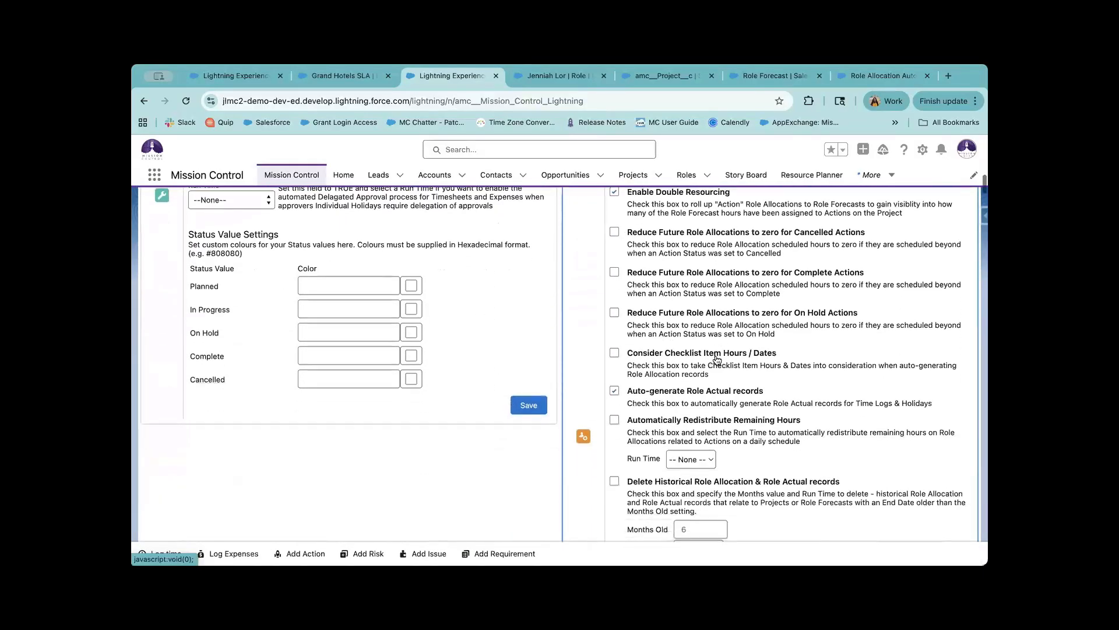
pyautogui.scroll(-1, 621, 448)
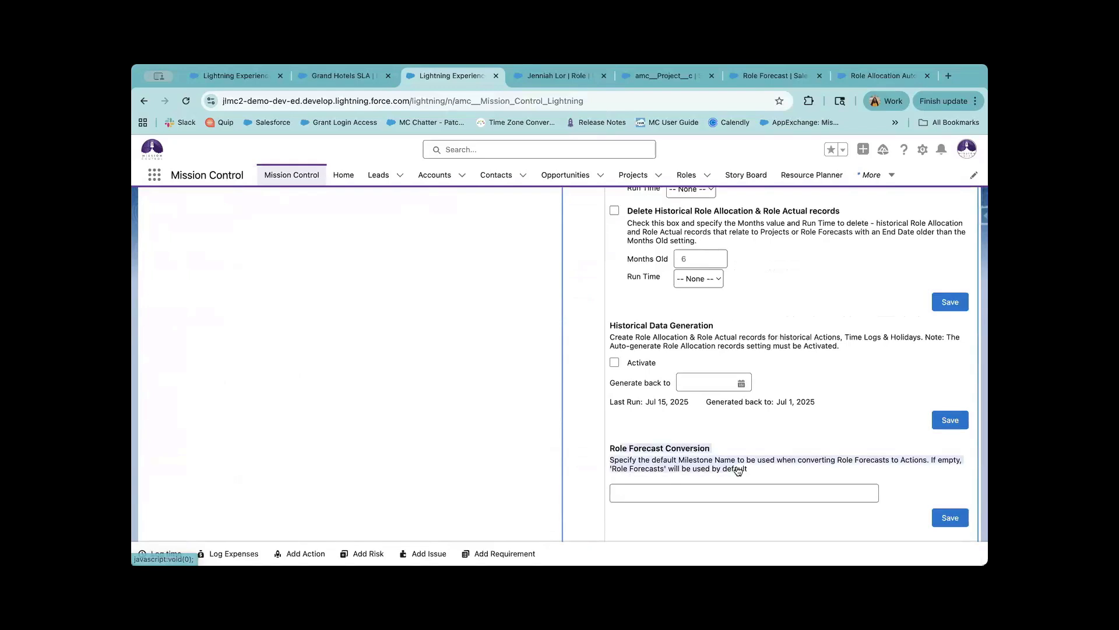
# Review the milestone name field and Role Allocation Automation Settings, then return to Resource Planner.
pyautogui.click(645, 494)
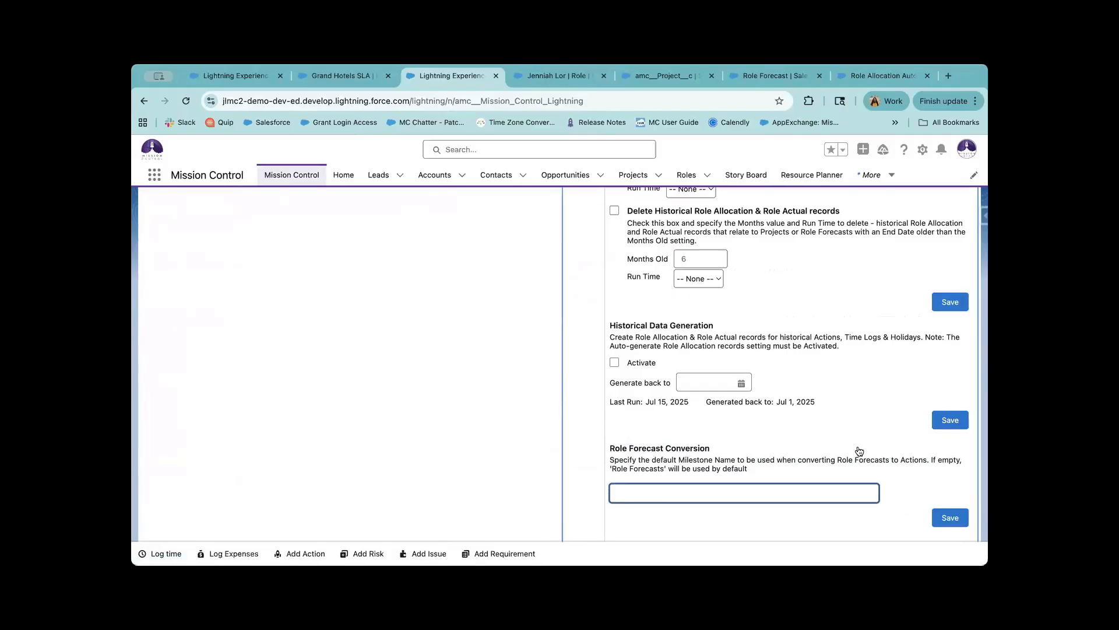
pyautogui.scroll(10, 859, 451)
pyautogui.scroll(5, 859, 452)
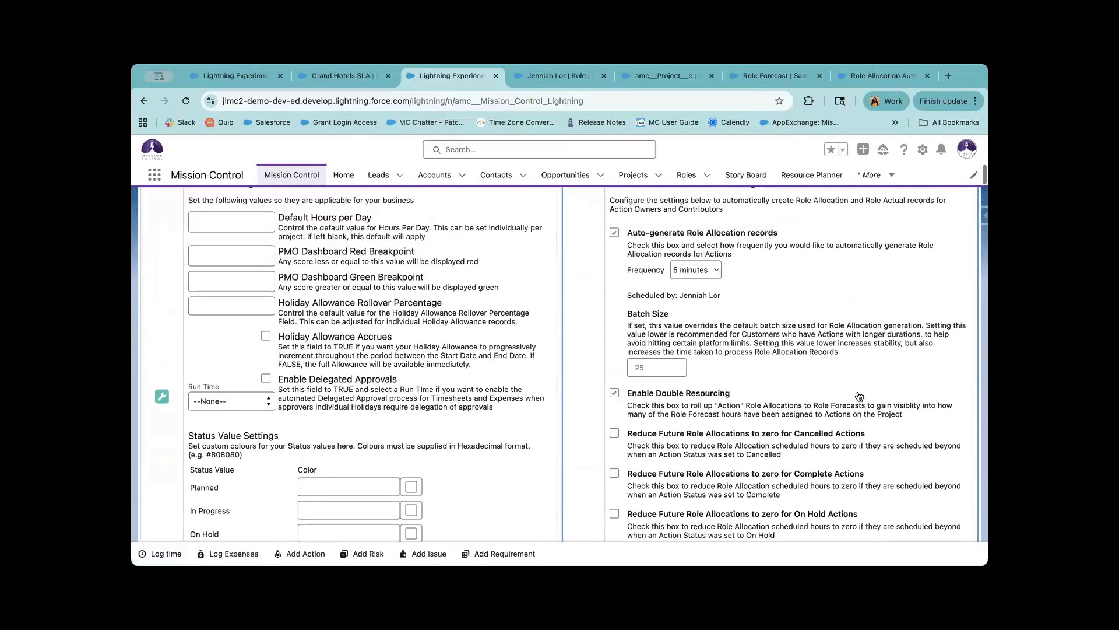
pyautogui.scroll(2, 859, 396)
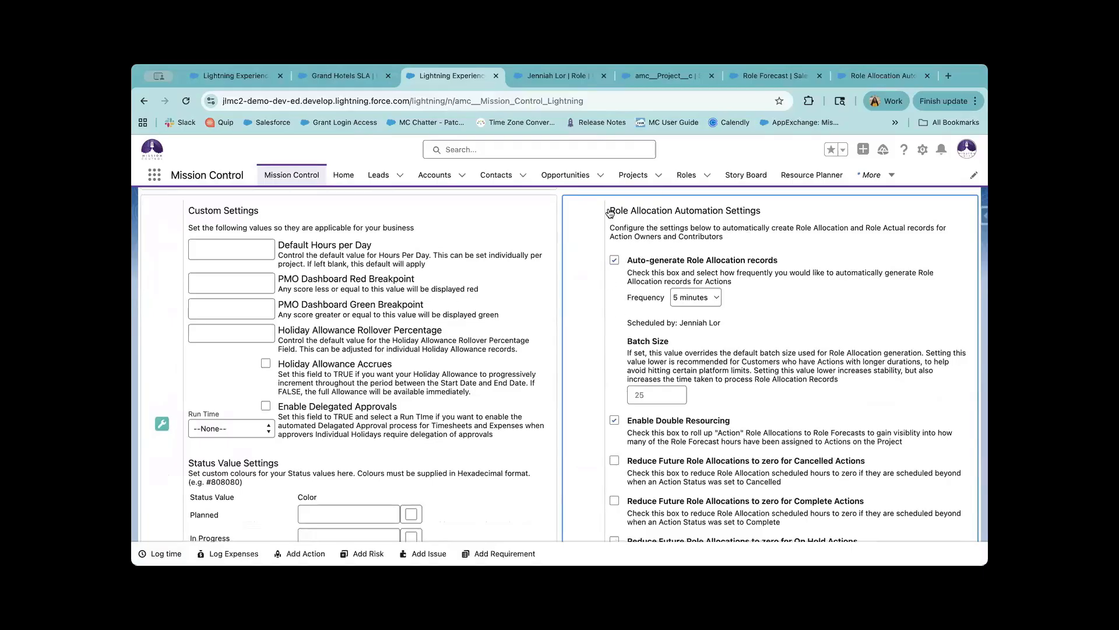
pyautogui.moveTo(608, 212); pyautogui.dragTo(725, 213)
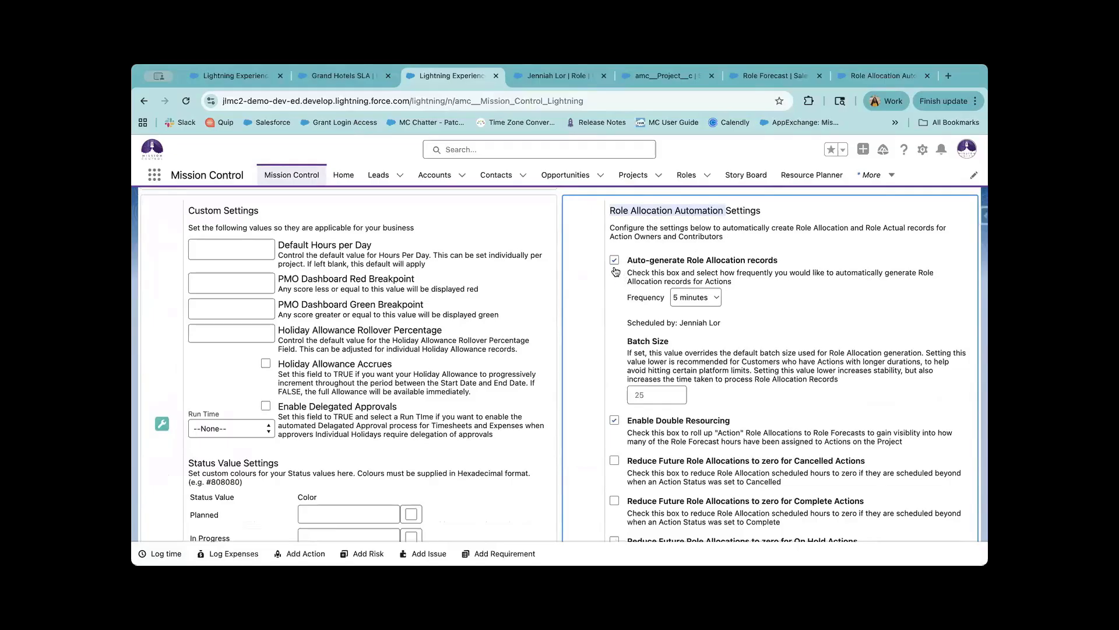
pyautogui.click(248, 78)
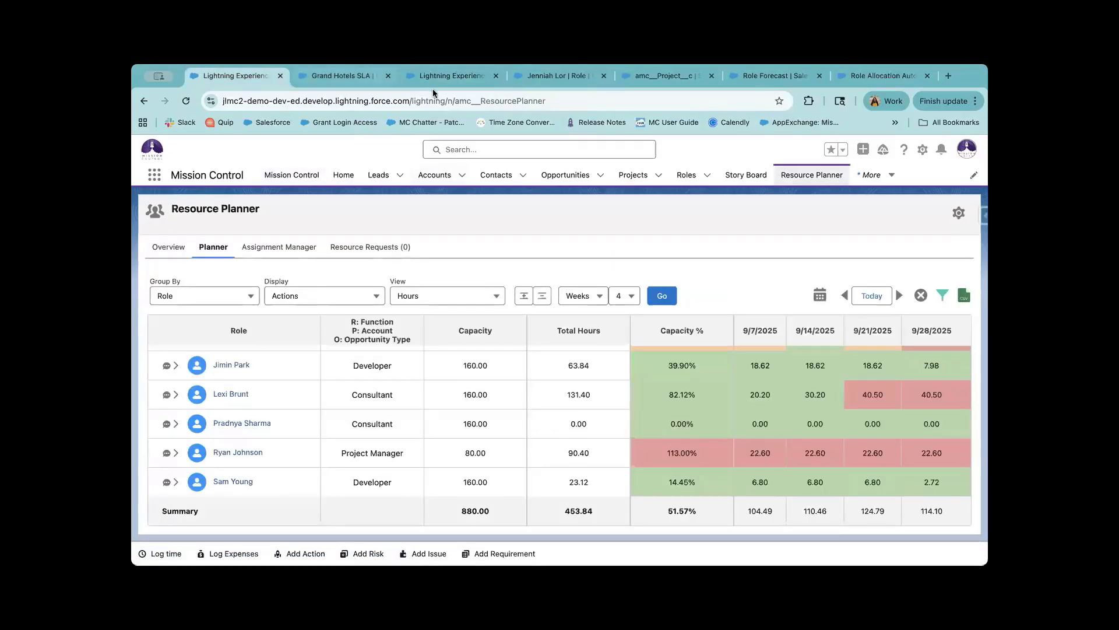
pyautogui.click(474, 72)
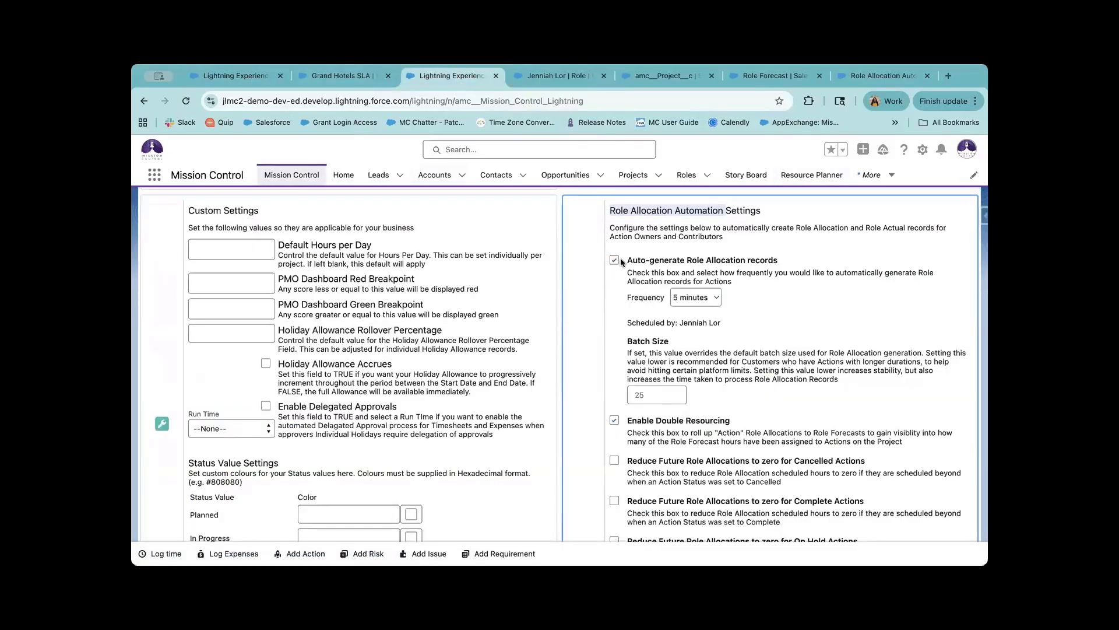
pyautogui.click(709, 297)
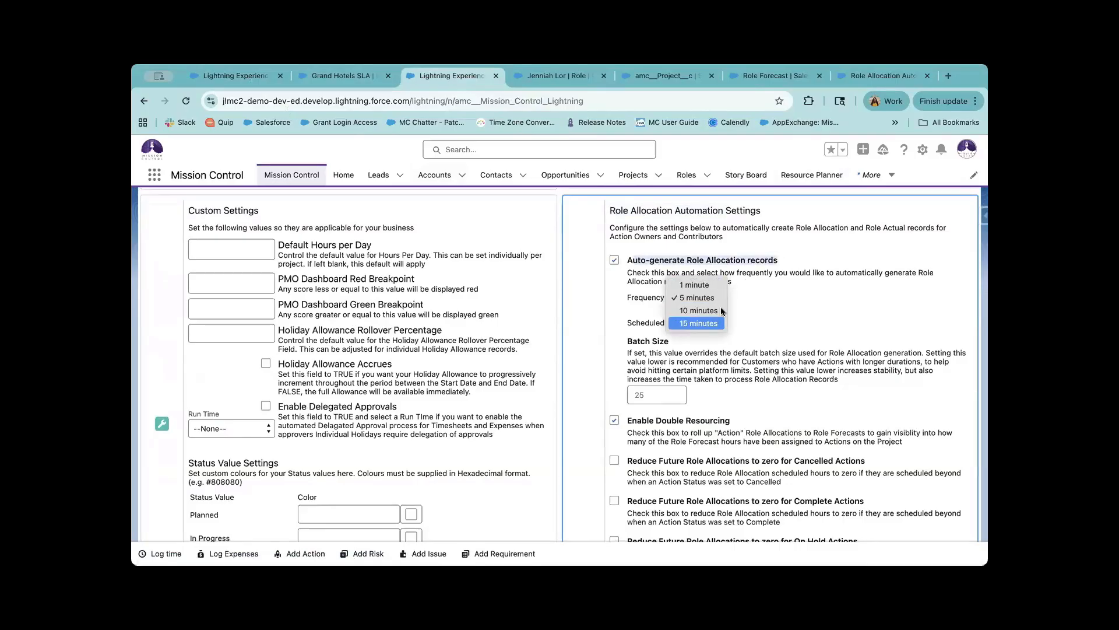
pyautogui.click(761, 309)
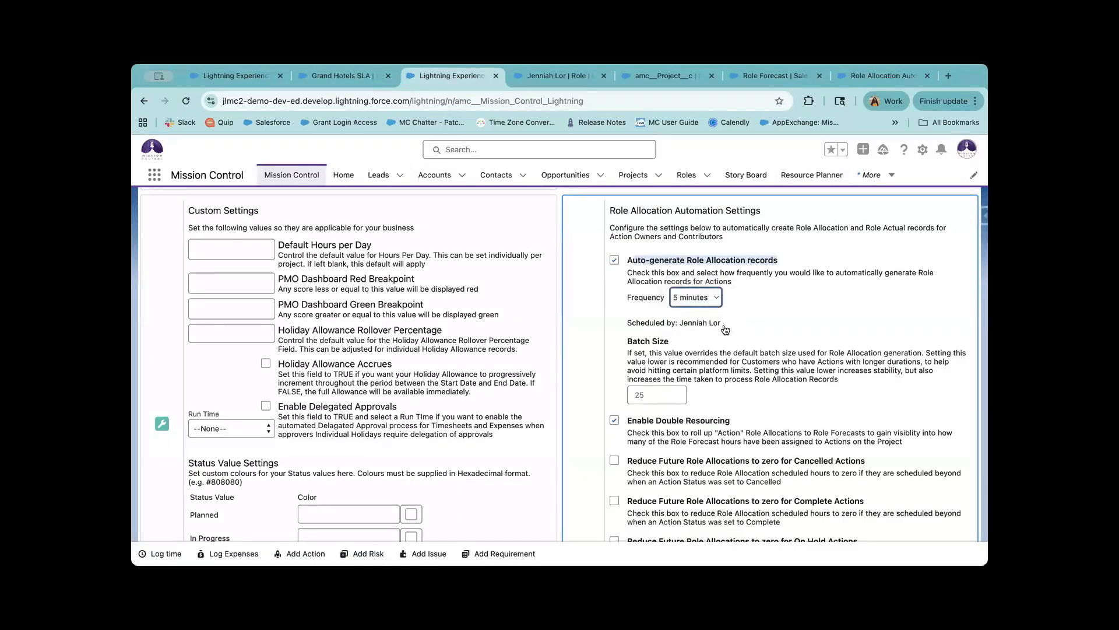
pyautogui.moveTo(631, 326); pyautogui.dragTo(736, 332)
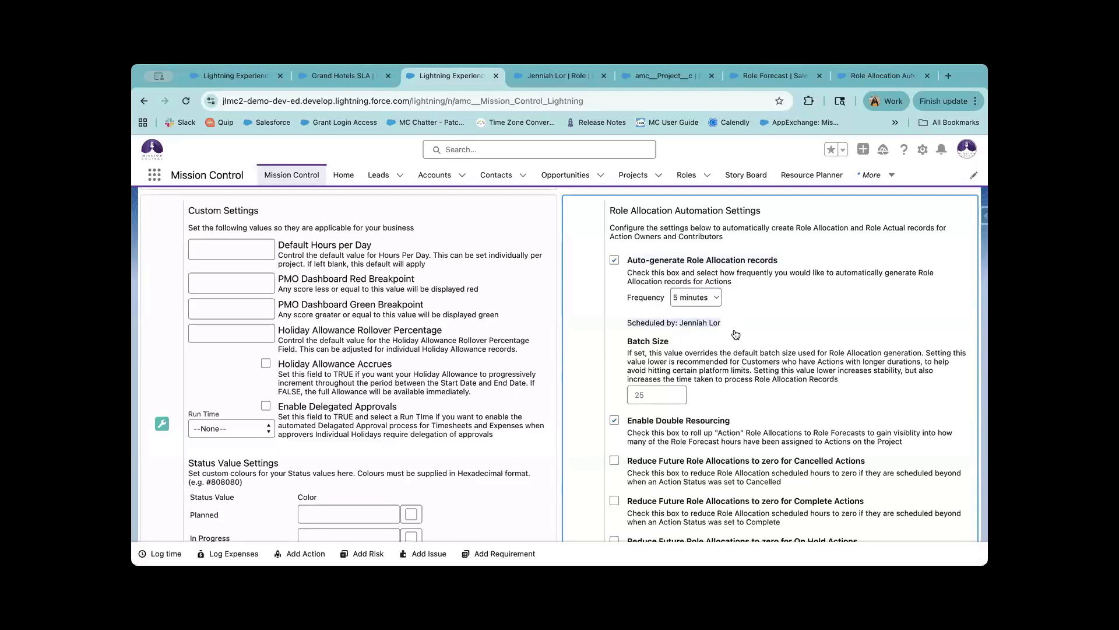
pyautogui.scroll(-3, 715, 387)
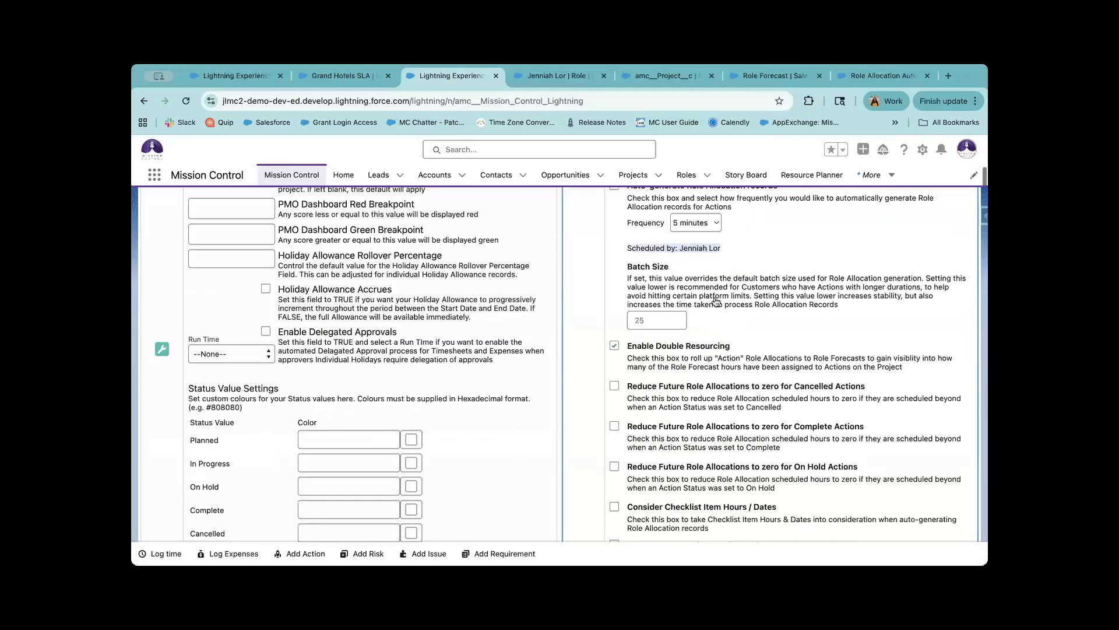
pyautogui.moveTo(706, 285); pyautogui.dragTo(722, 306)
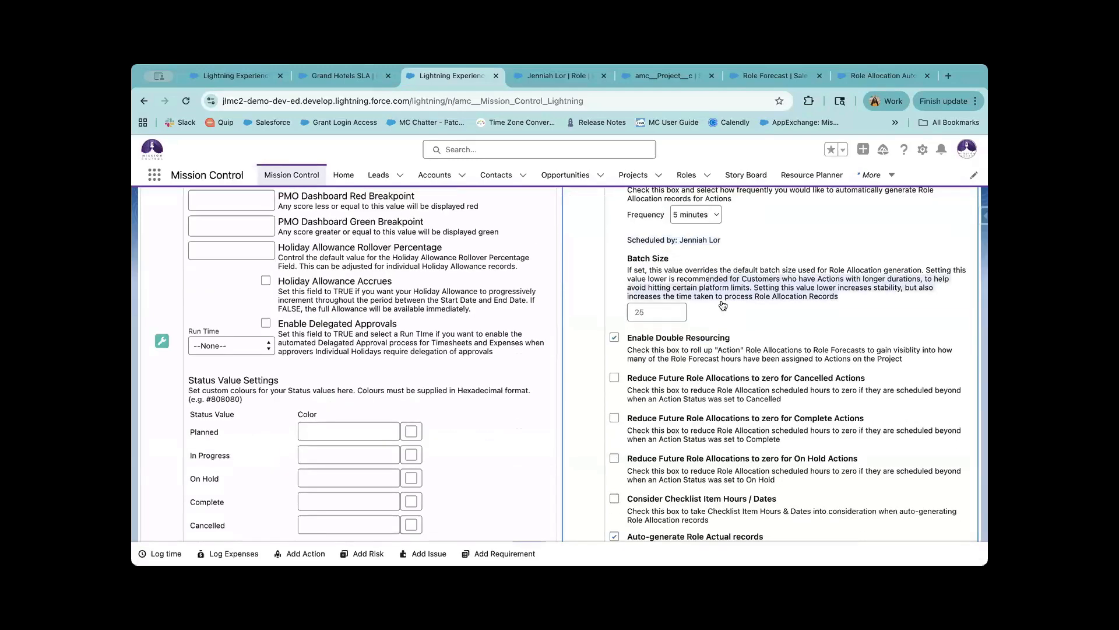
pyautogui.click(723, 306)
pyautogui.click(657, 316)
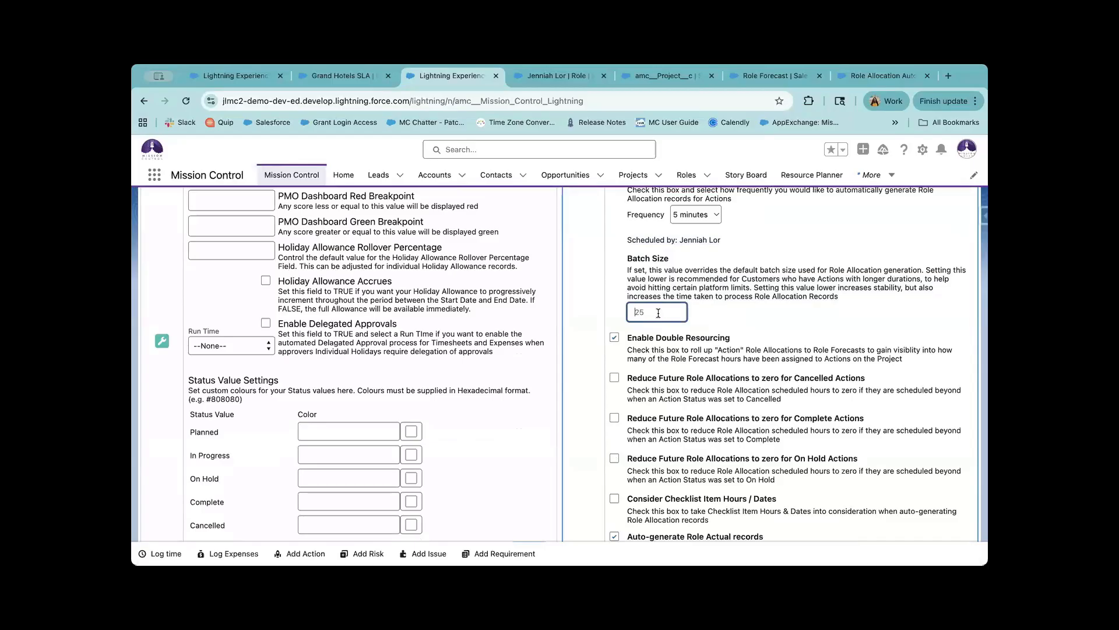
pyautogui.scroll(-2, 733, 424)
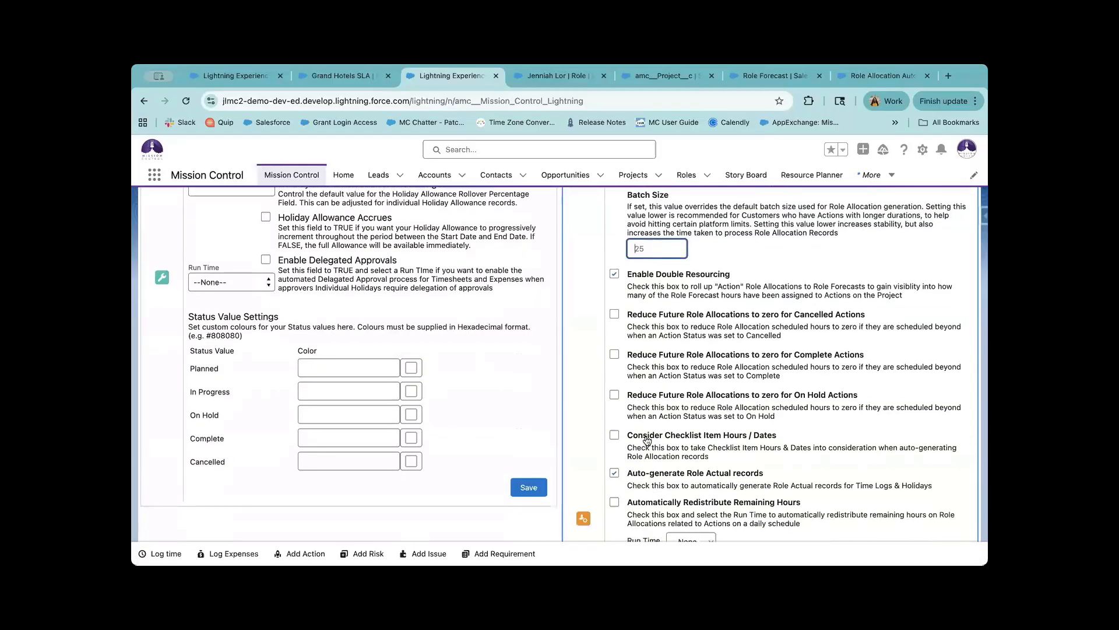
pyautogui.moveTo(629, 474); pyautogui.dragTo(774, 480)
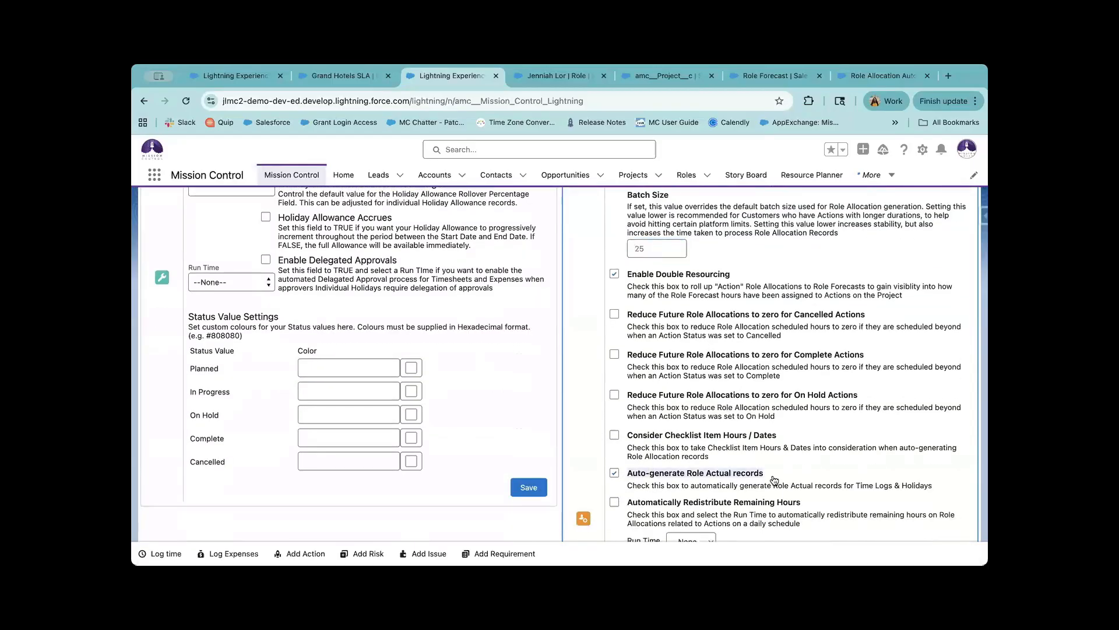
pyautogui.scroll(-2, 774, 480)
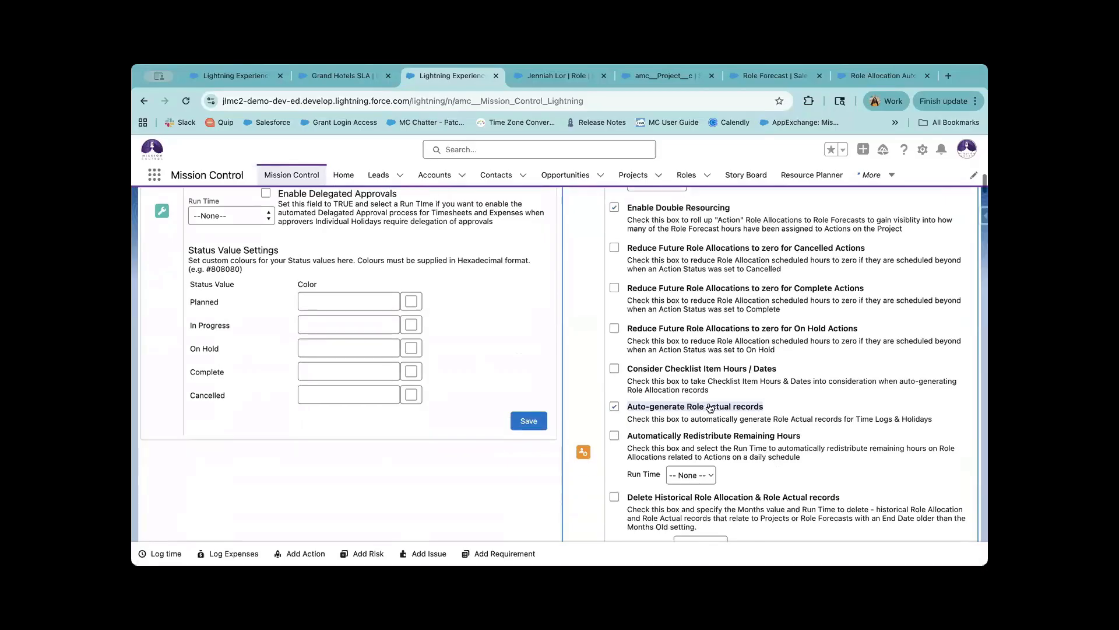
pyautogui.scroll(-2, 815, 436)
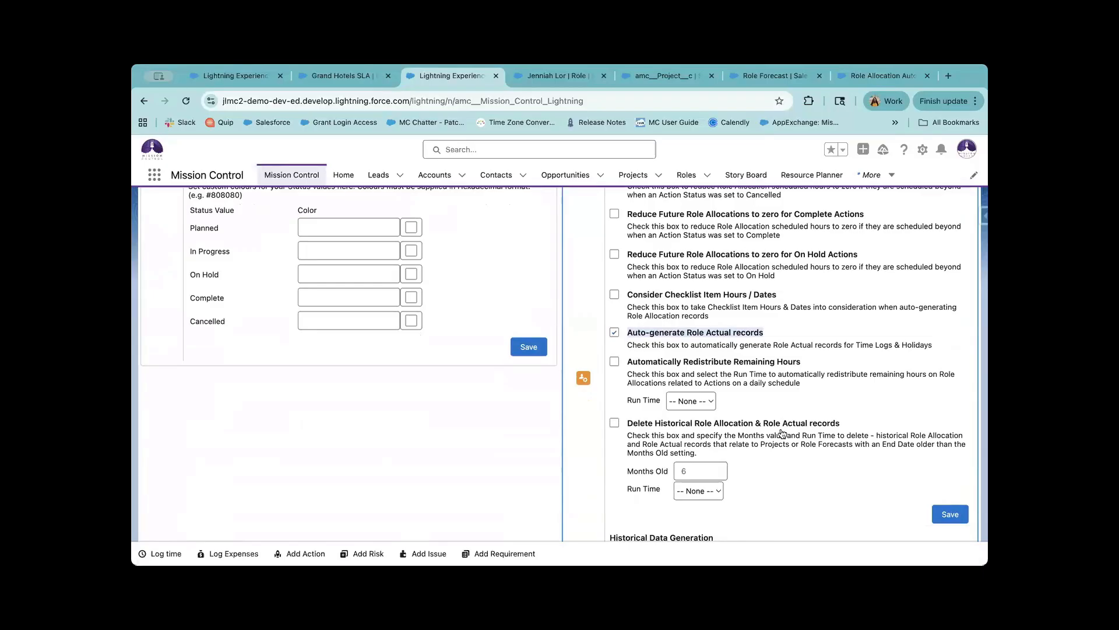
pyautogui.scroll(-2, 923, 424)
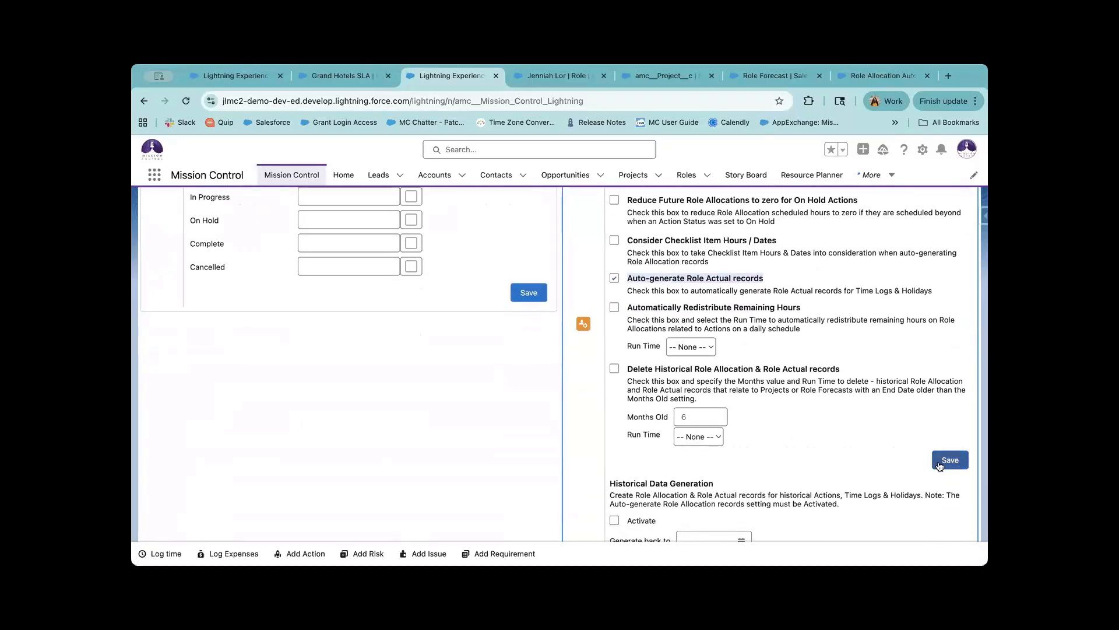
pyautogui.scroll(-5, 943, 438)
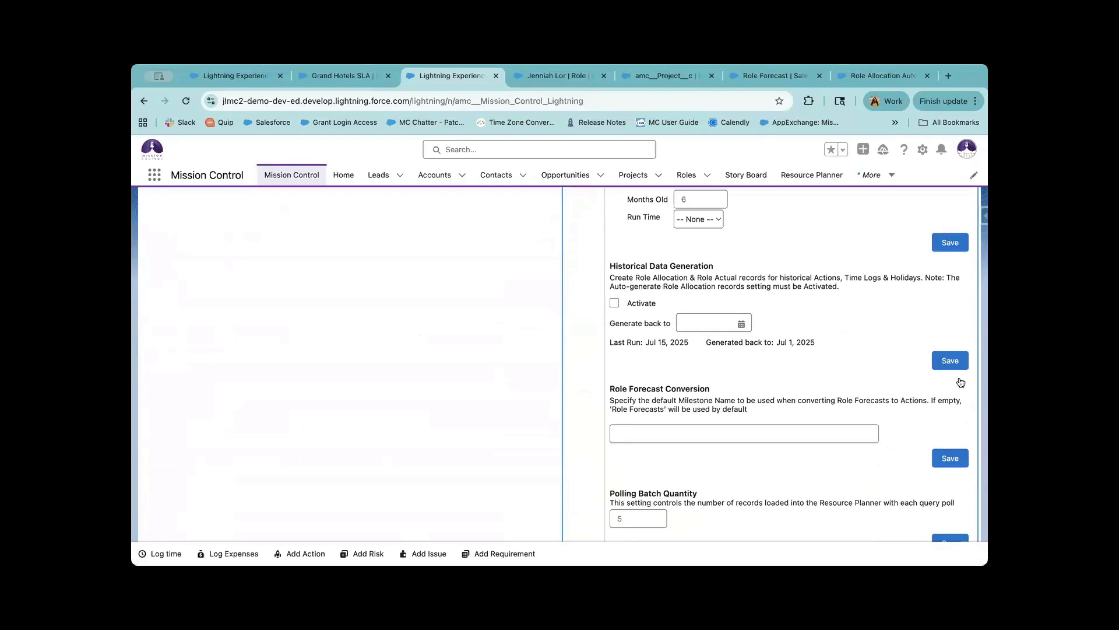
pyautogui.moveTo(610, 265); pyautogui.dragTo(839, 288)
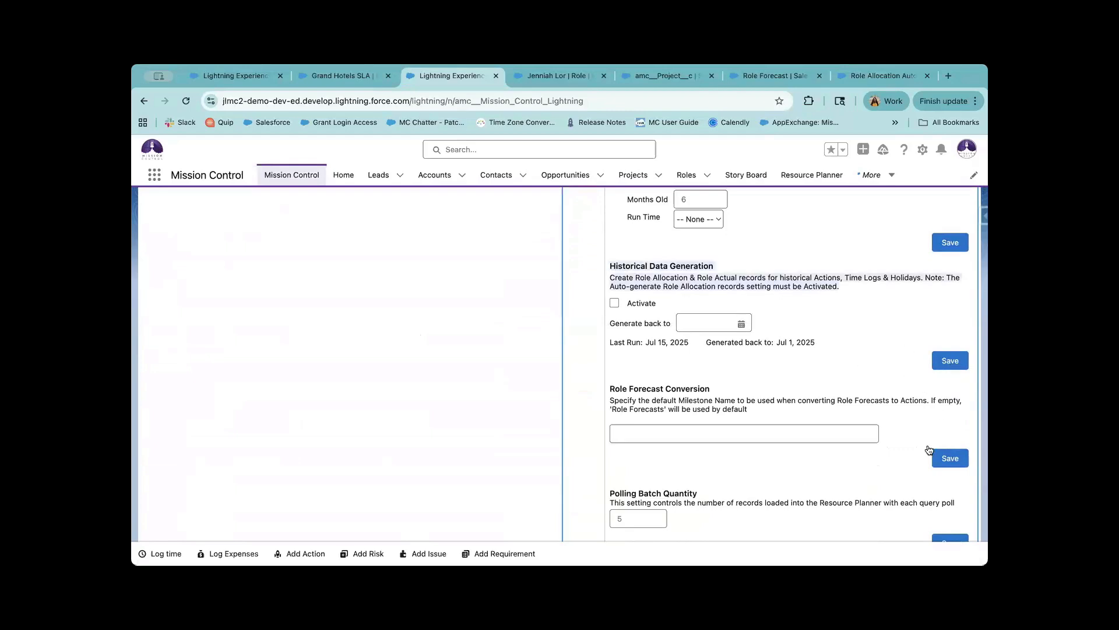
pyautogui.moveTo(644, 387); pyautogui.dragTo(798, 457)
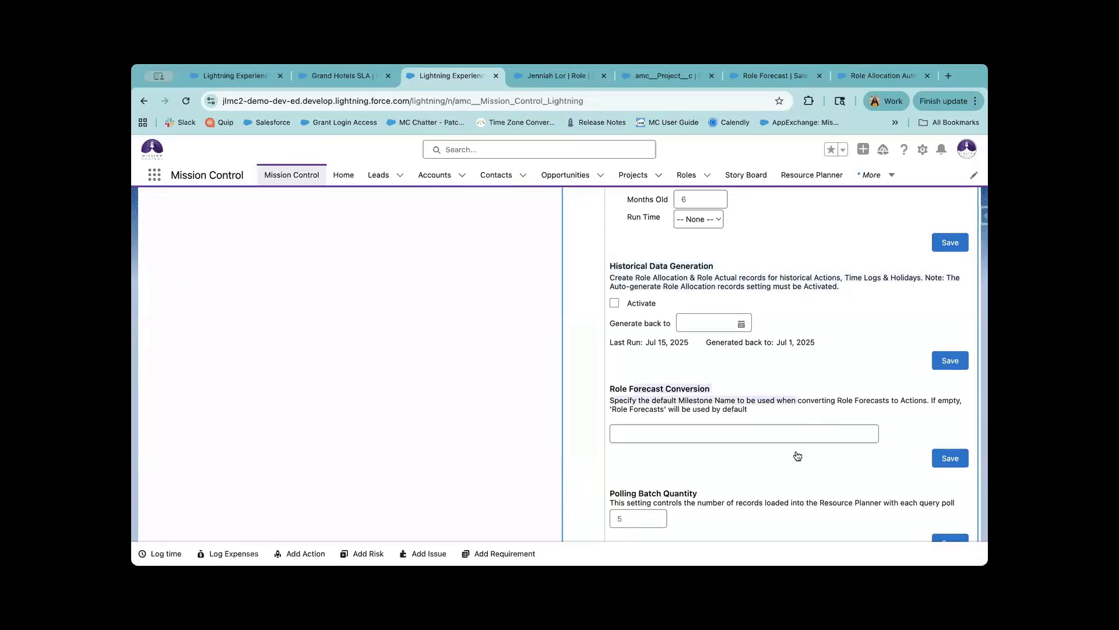
pyautogui.scroll(-1, 797, 455)
pyautogui.scroll(5, 757, 390)
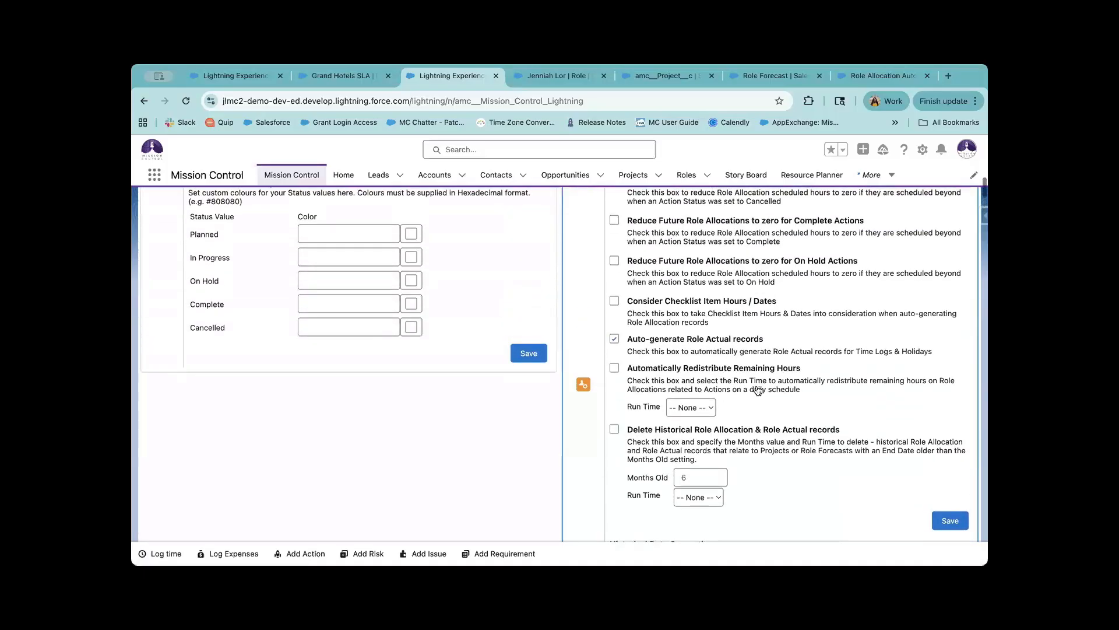
pyautogui.scroll(2, 758, 390)
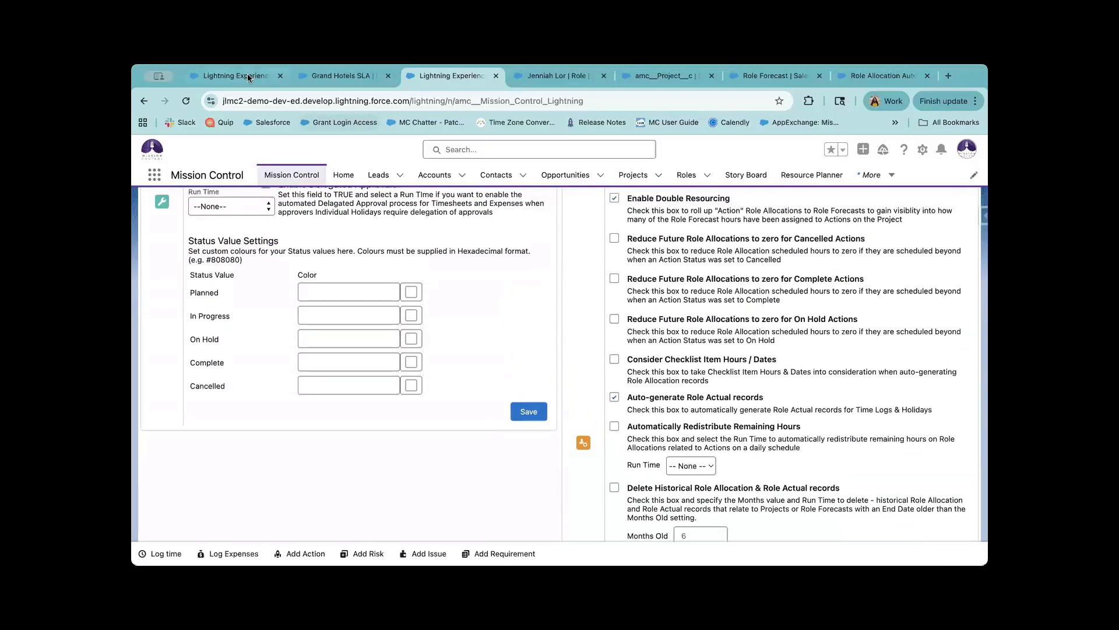
pyautogui.click(247, 73)
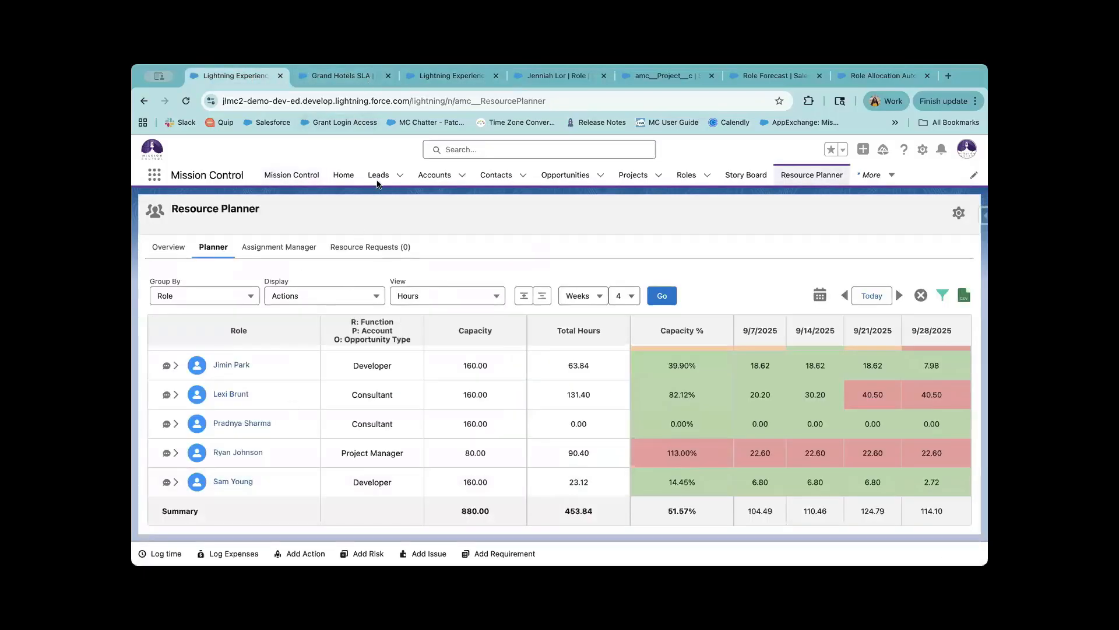
# Return to the Grand Hotels SLA project and inspect its Role Forecasts milestone.
pyautogui.click(453, 74)
pyautogui.click(344, 75)
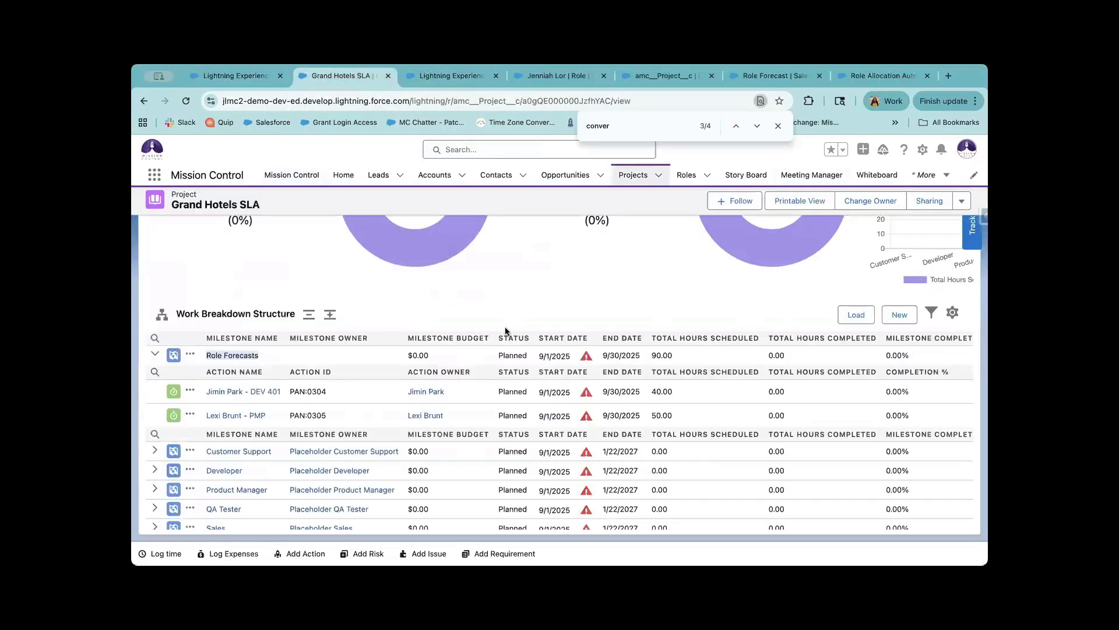
pyautogui.click(308, 388)
pyautogui.moveTo(210, 357); pyautogui.dragTo(304, 366)
pyautogui.click(341, 407)
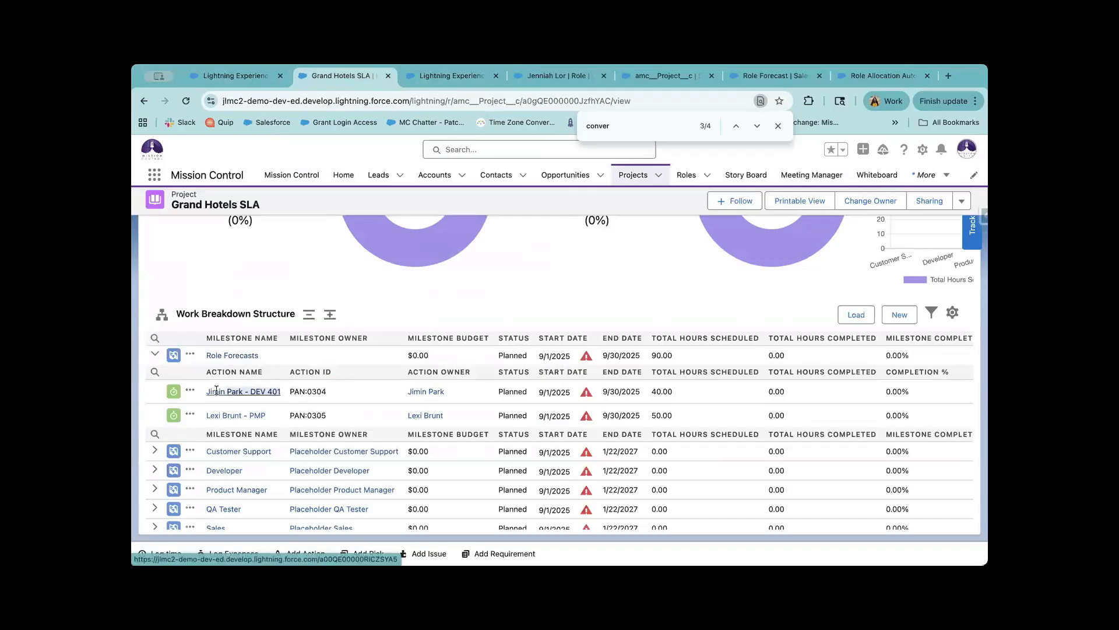
# Check the first converted action's owner, close the find bar, and show the project's record actions menu.
pyautogui.moveTo(456, 396); pyautogui.dragTo(391, 395)
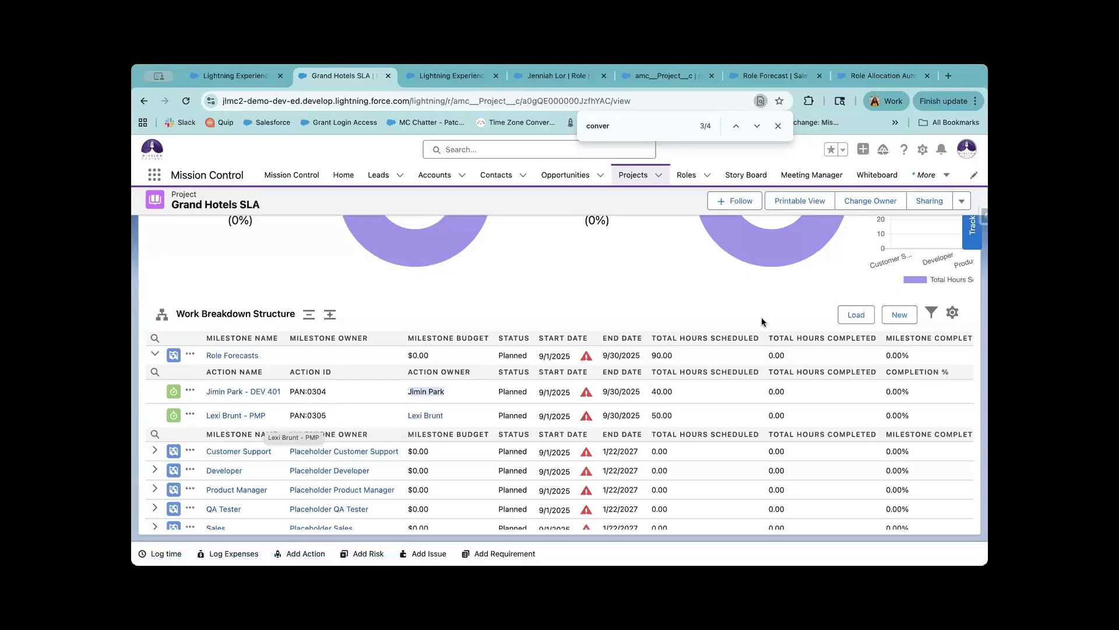
pyautogui.click(778, 126)
pyautogui.click(961, 202)
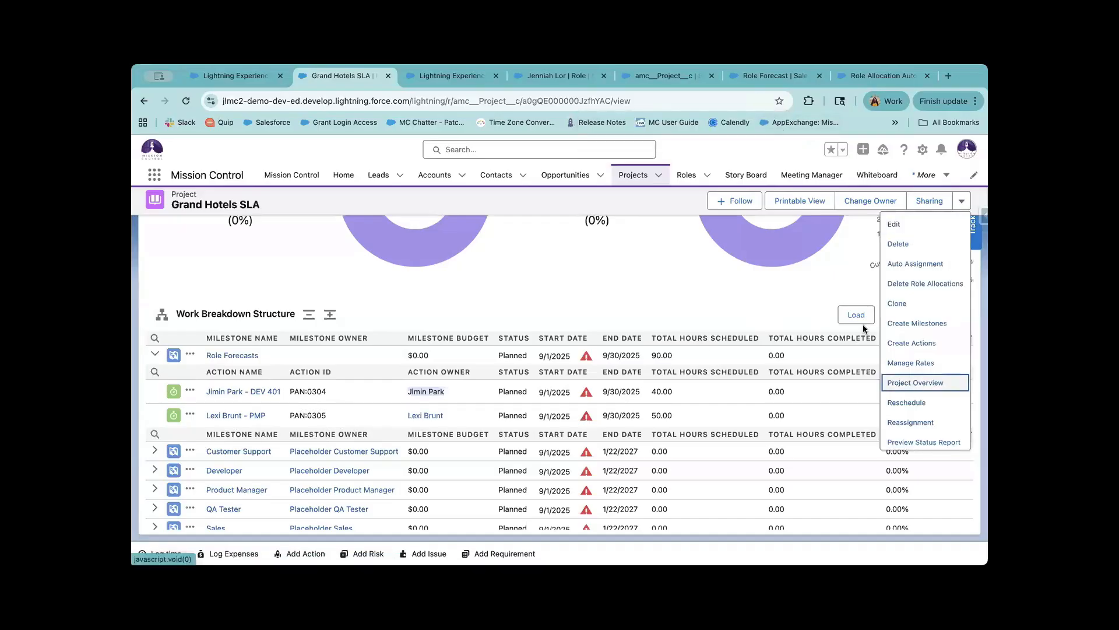
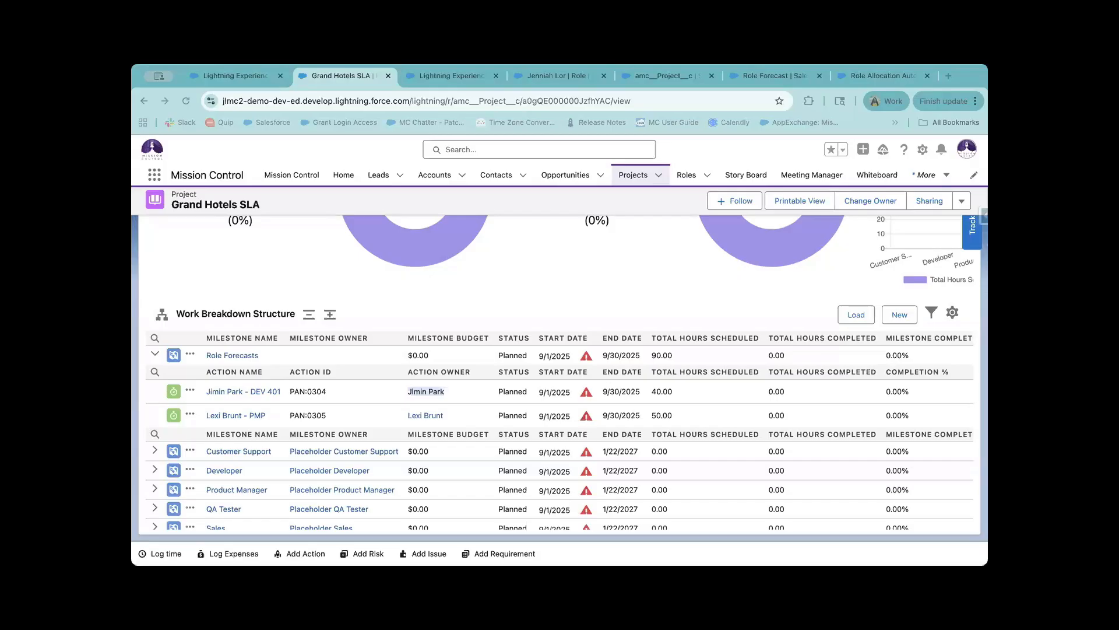
# From the Grand Hotels SLA project's actions list, open the Role Forecasts milestone record.
pyautogui.click(961, 202)
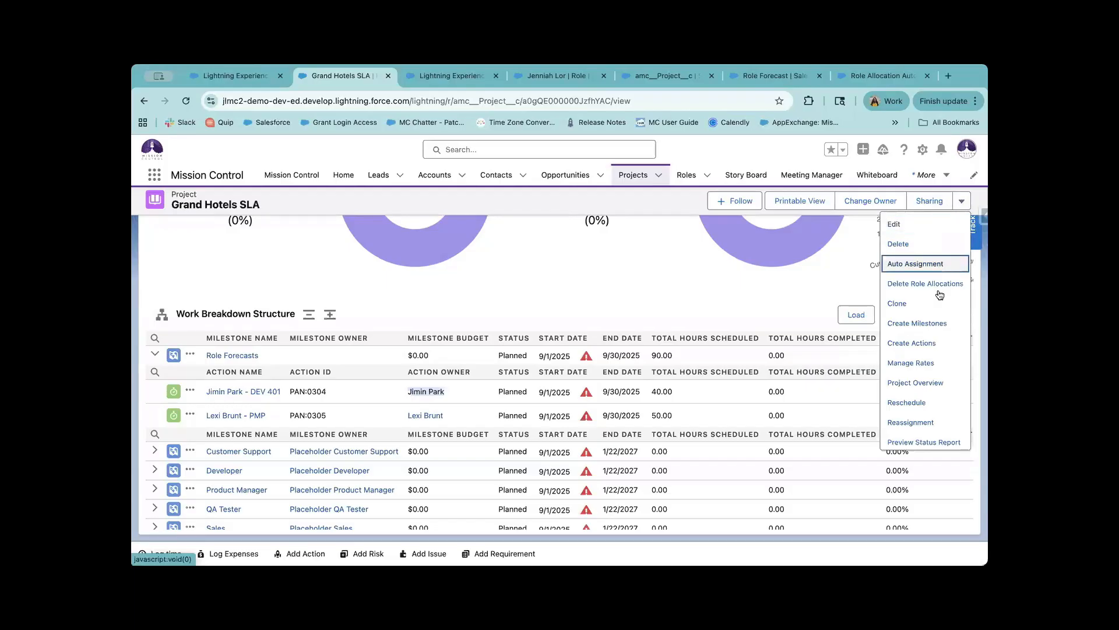
pyautogui.scroll(-2, 940, 440)
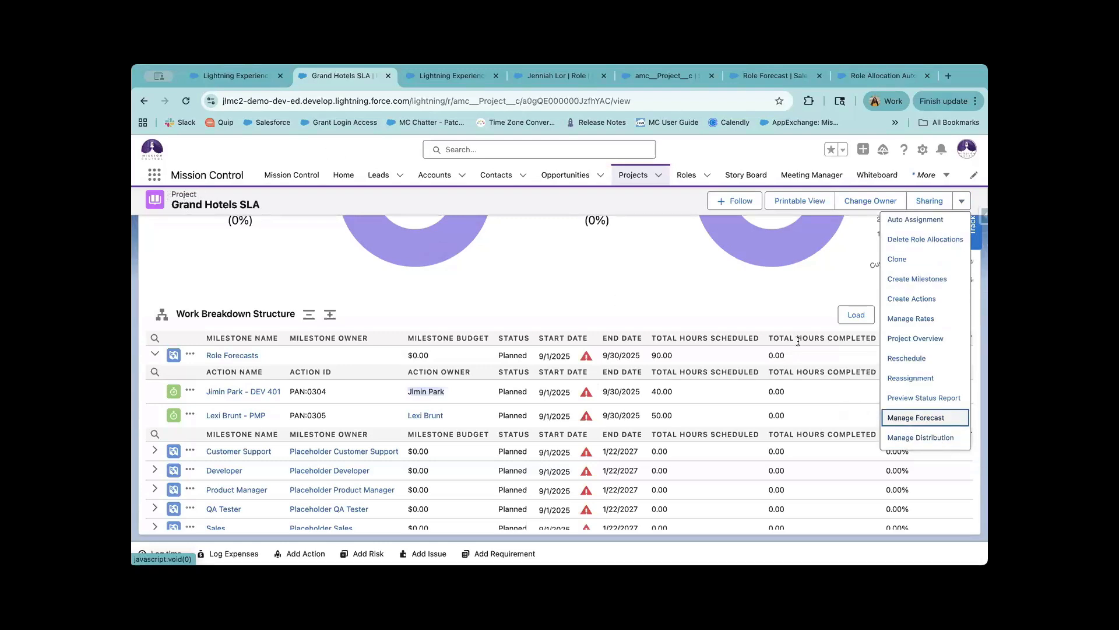
pyautogui.click(232, 354)
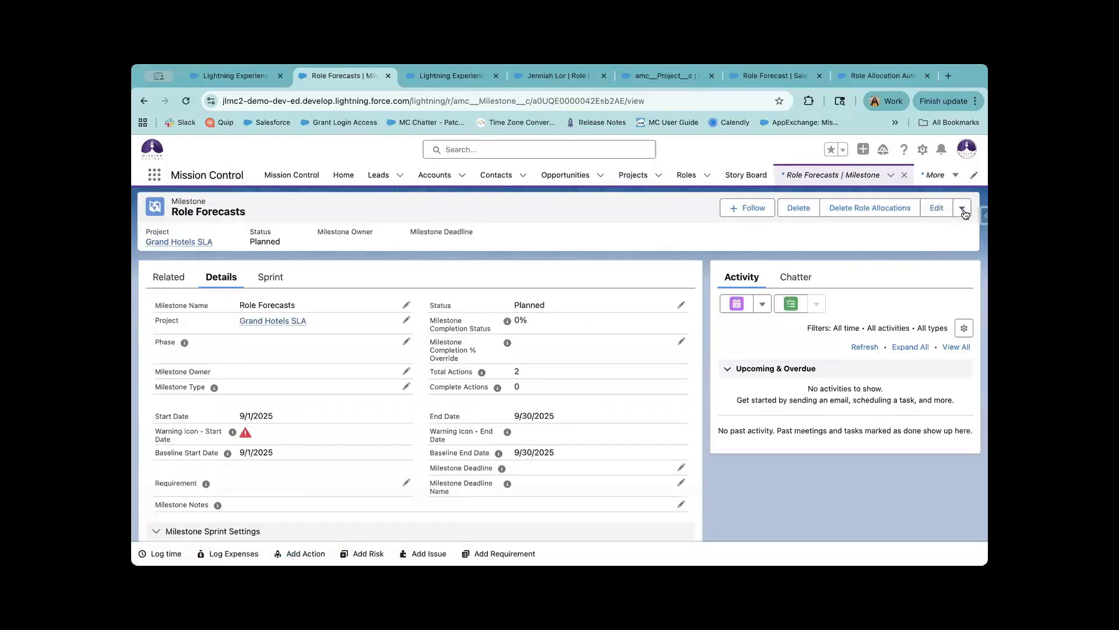
# Open the Role Forecasts milestone's Hours Distributor through Manage Distribution.
pyautogui.click(962, 208)
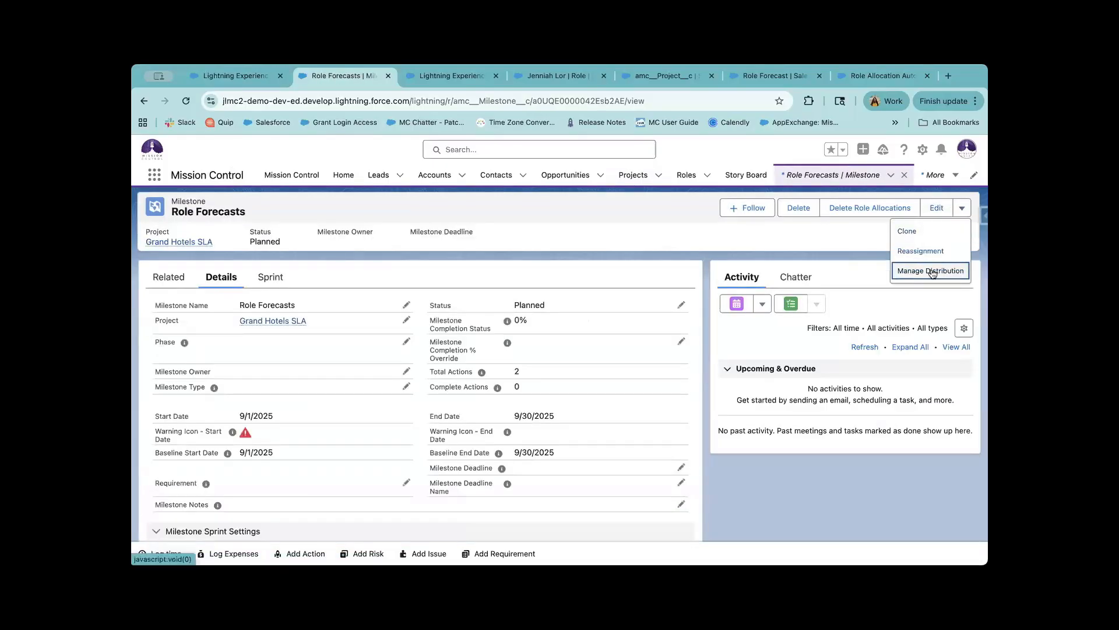
pyautogui.click(932, 271)
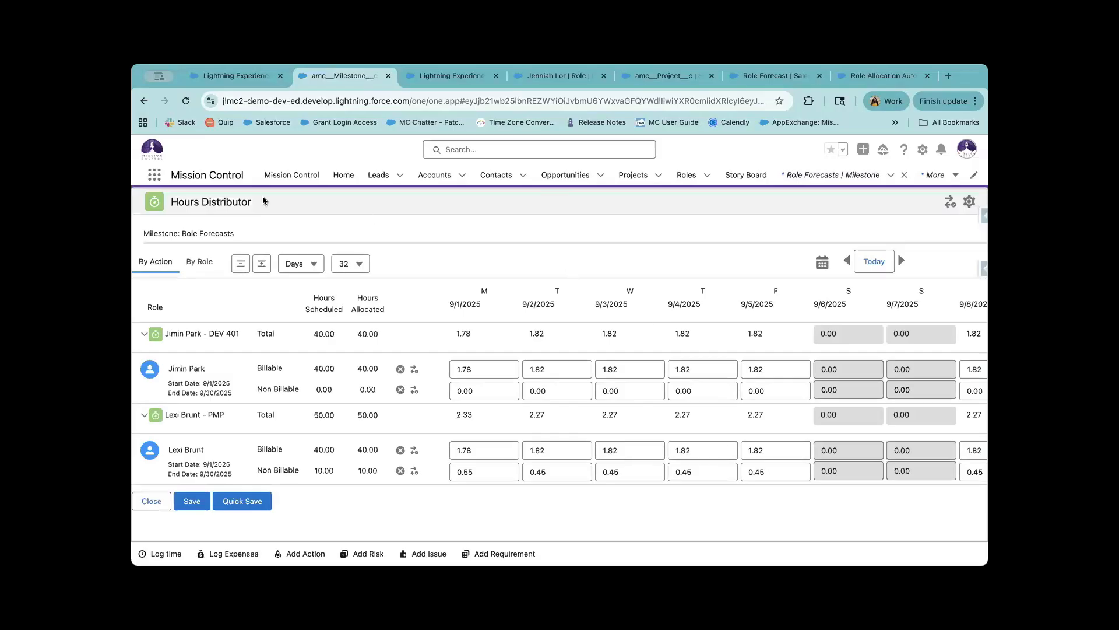
pyautogui.moveTo(261, 210); pyautogui.dragTo(169, 206)
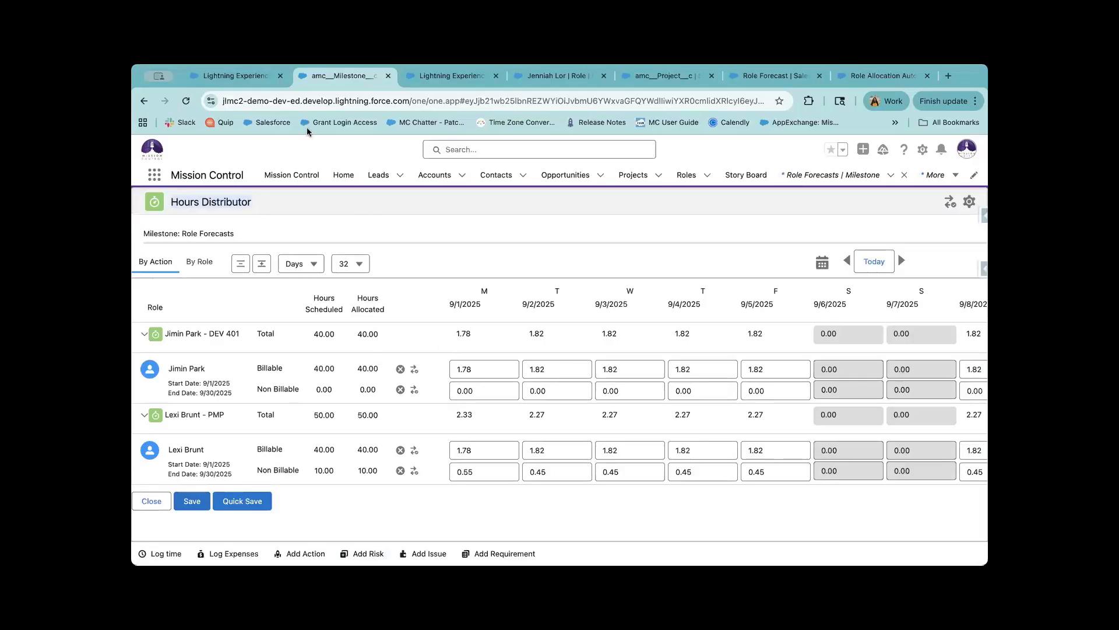
# Compare the Resource Planner and settings tabs, then review the 40 billable and 10 non-billable PMP hours.
pyautogui.click(239, 81)
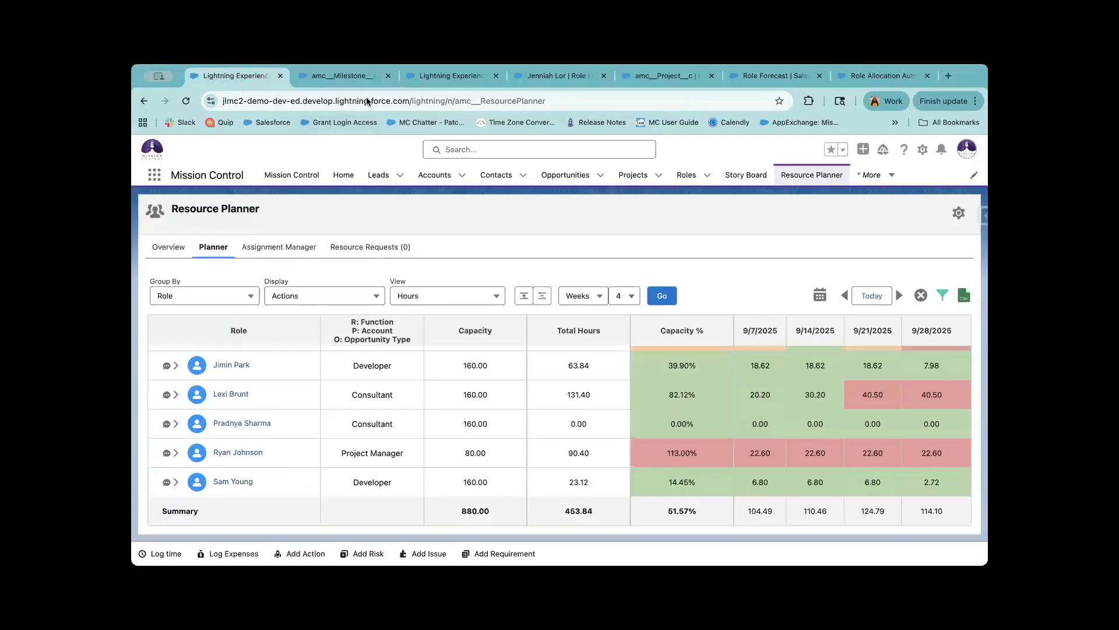
pyautogui.click(337, 77)
pyautogui.click(461, 82)
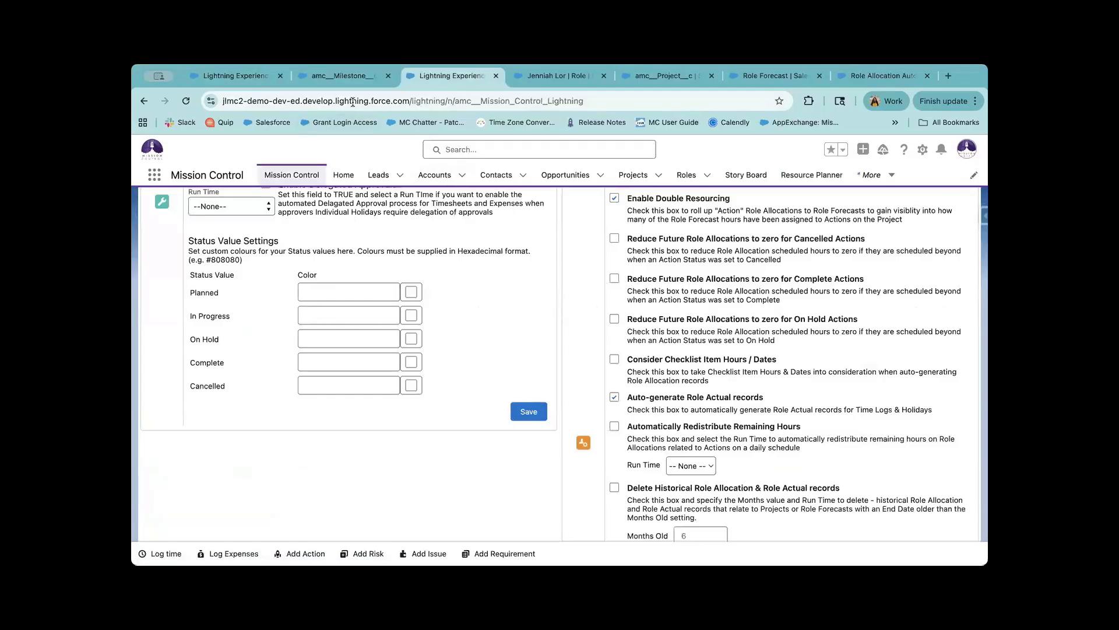
pyautogui.click(337, 77)
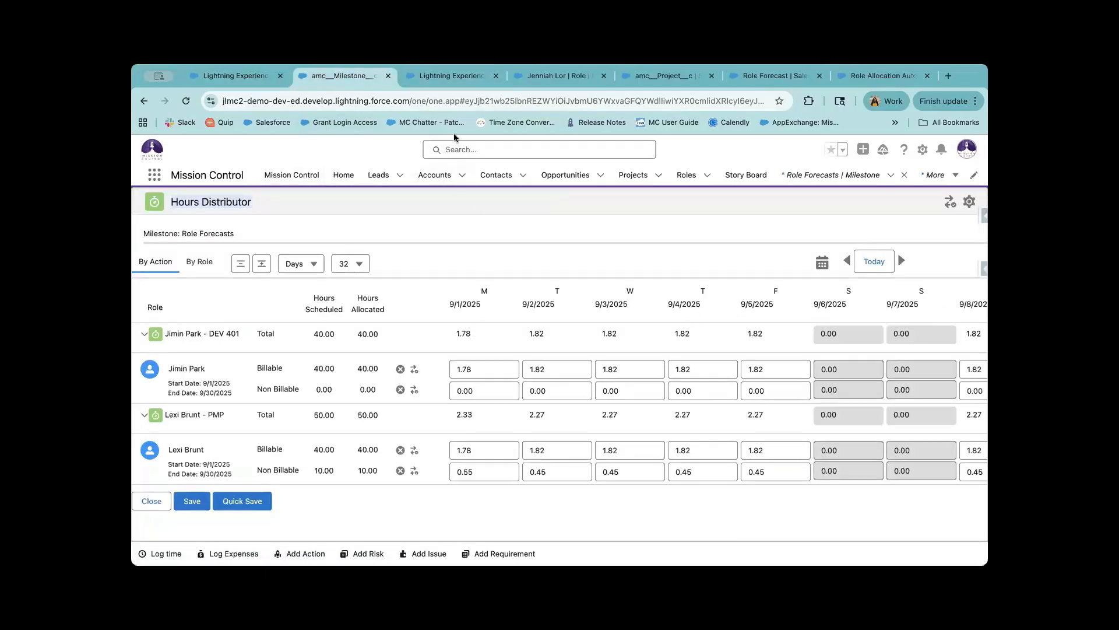
pyautogui.click(445, 82)
pyautogui.click(314, 76)
pyautogui.moveTo(149, 233); pyautogui.dragTo(251, 234)
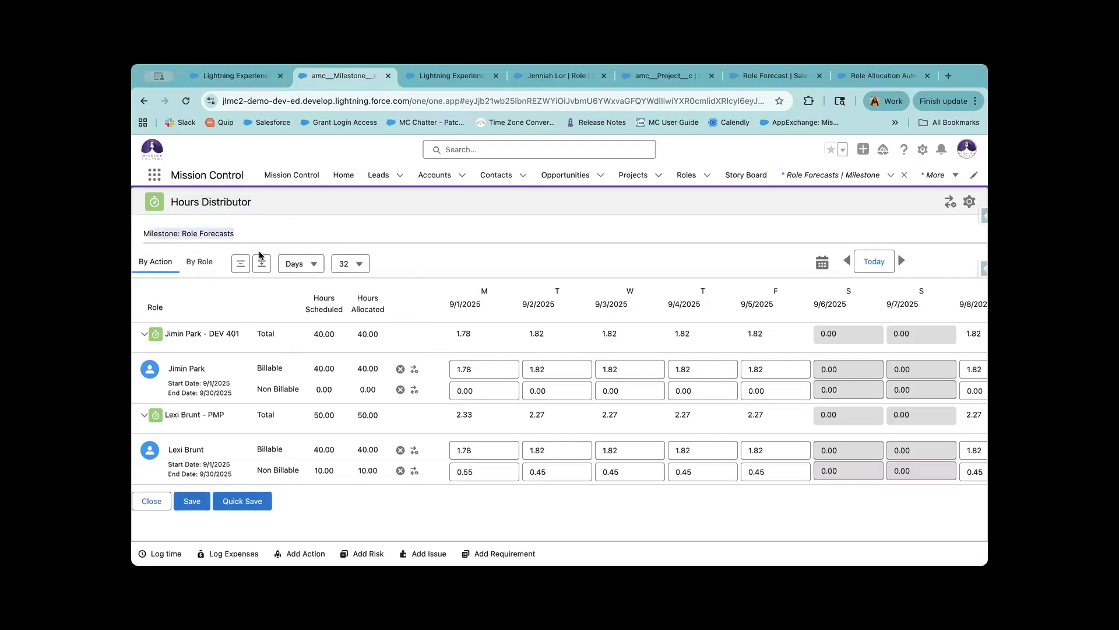
# Group the distributed hours by person, collapse to totals, and leave the period count unchanged.
pyautogui.click(241, 264)
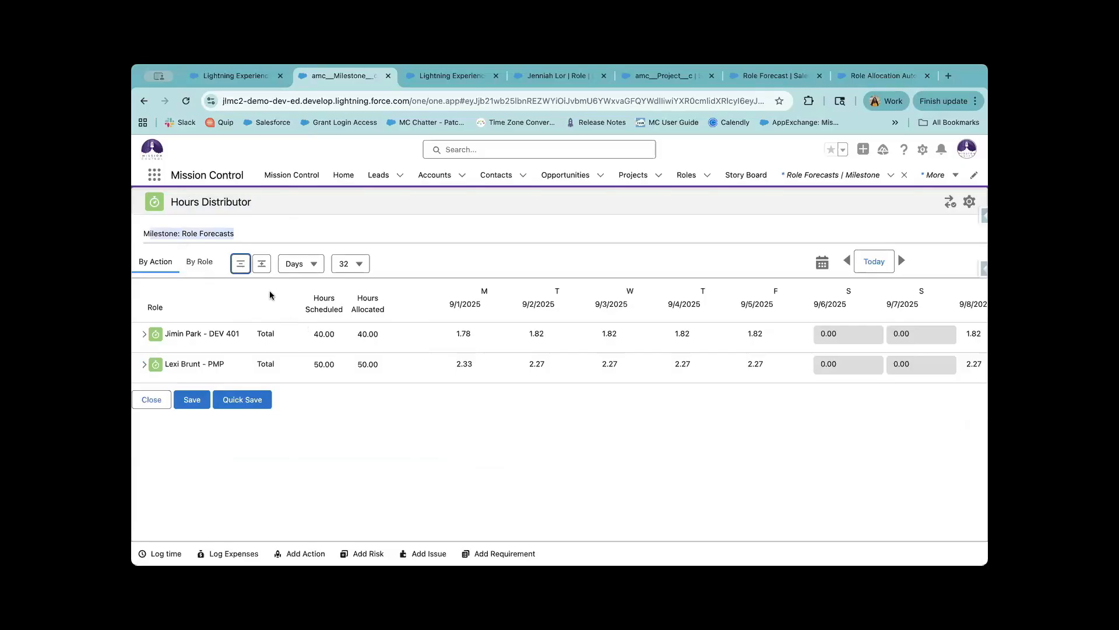
pyautogui.click(200, 264)
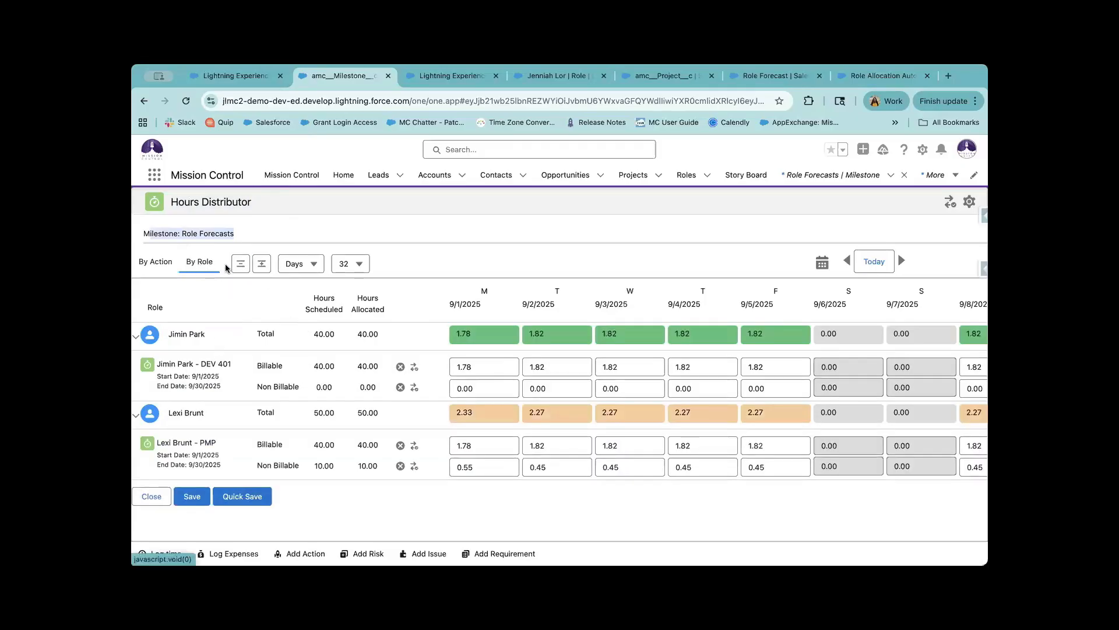
pyautogui.click(241, 264)
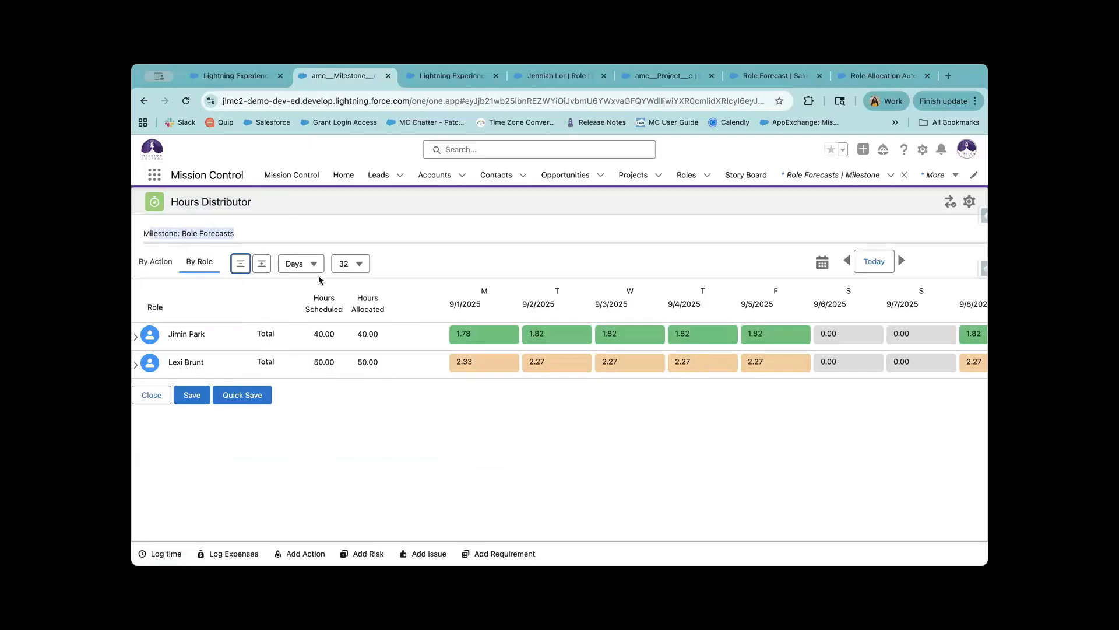
pyautogui.click(434, 266)
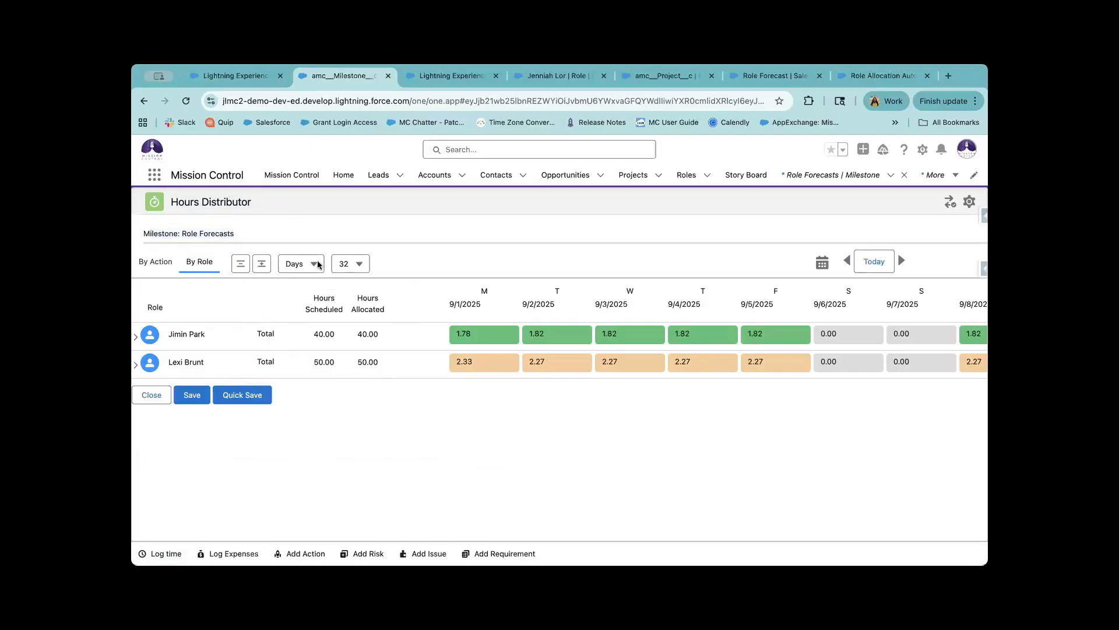
pyautogui.click(344, 270)
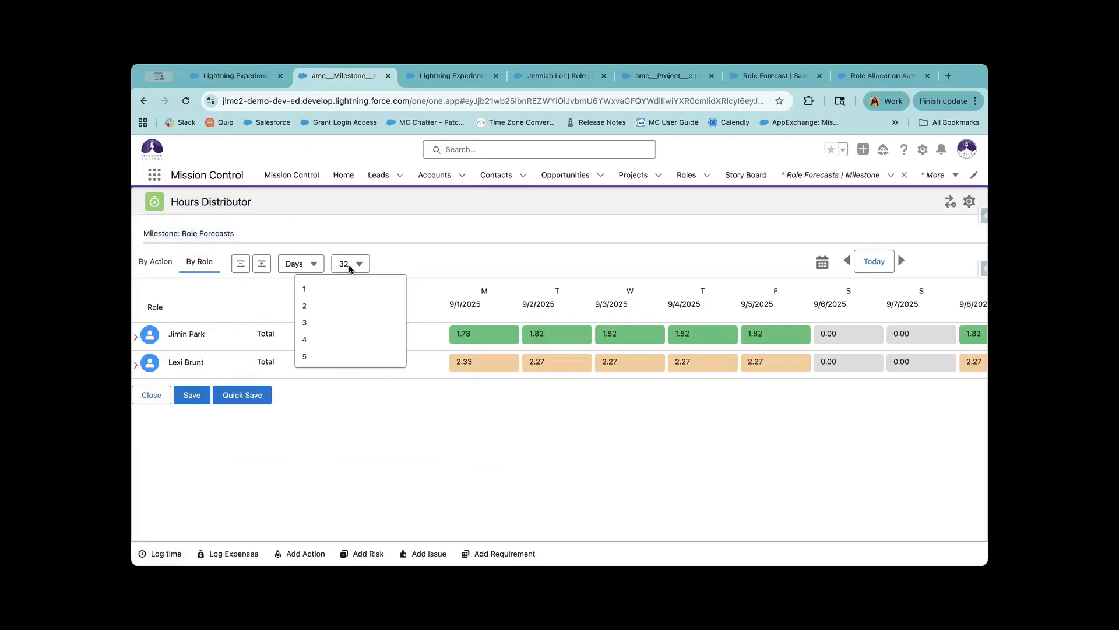
pyautogui.click(396, 243)
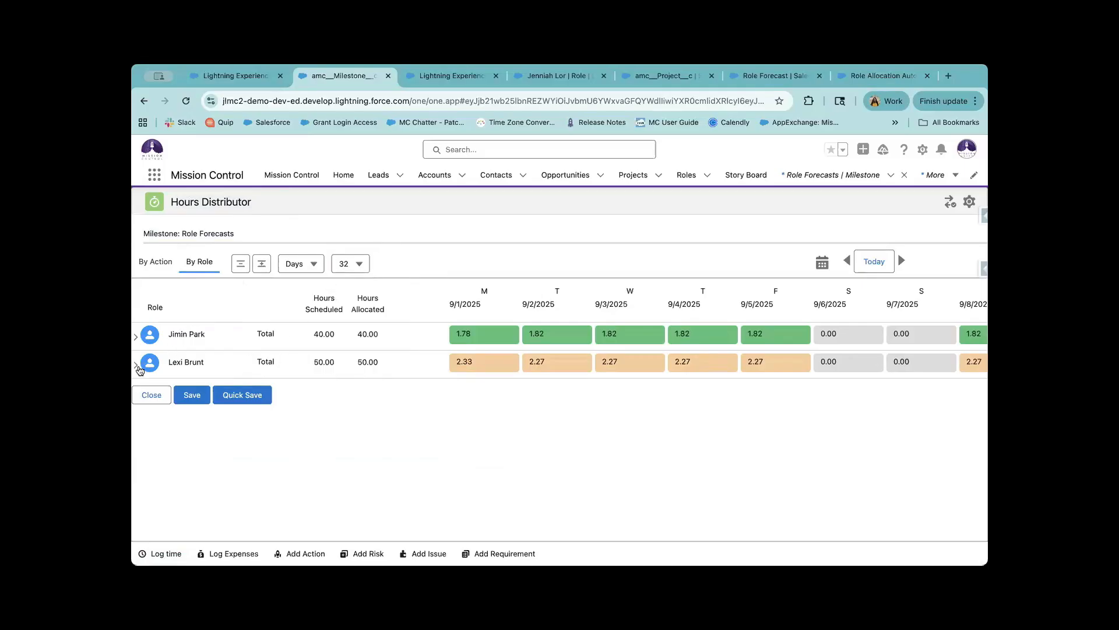
# Expand each person to review PMP's 10.00 non-billable and DEV 401 hours, then close the distributor.
pyautogui.click(136, 365)
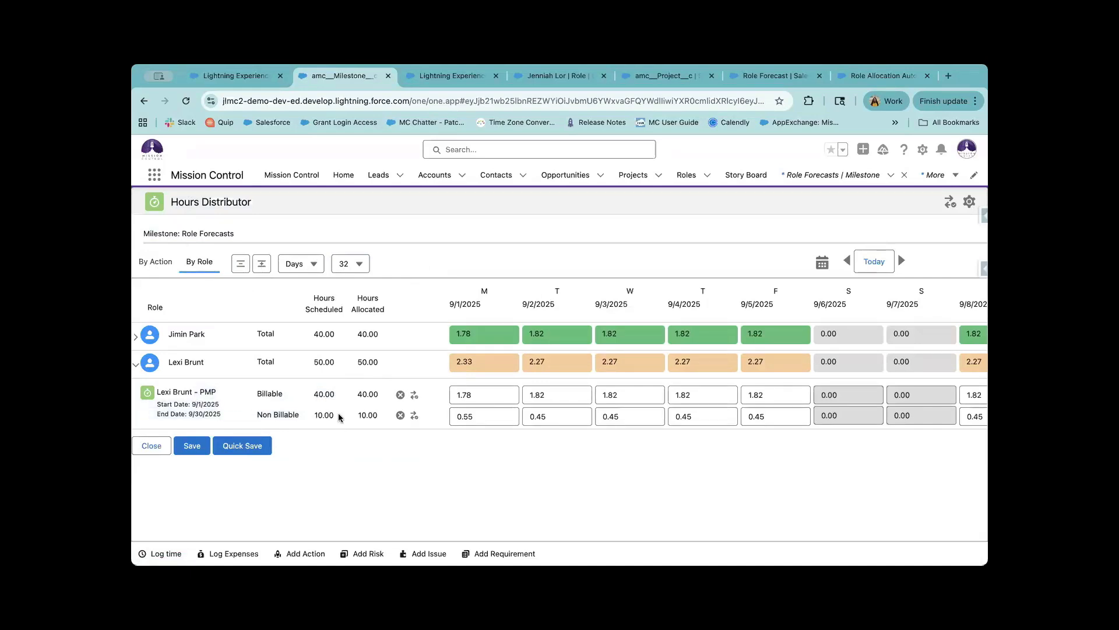
pyautogui.moveTo(339, 416); pyautogui.dragTo(315, 415)
pyautogui.hscroll(1, 493, 415)
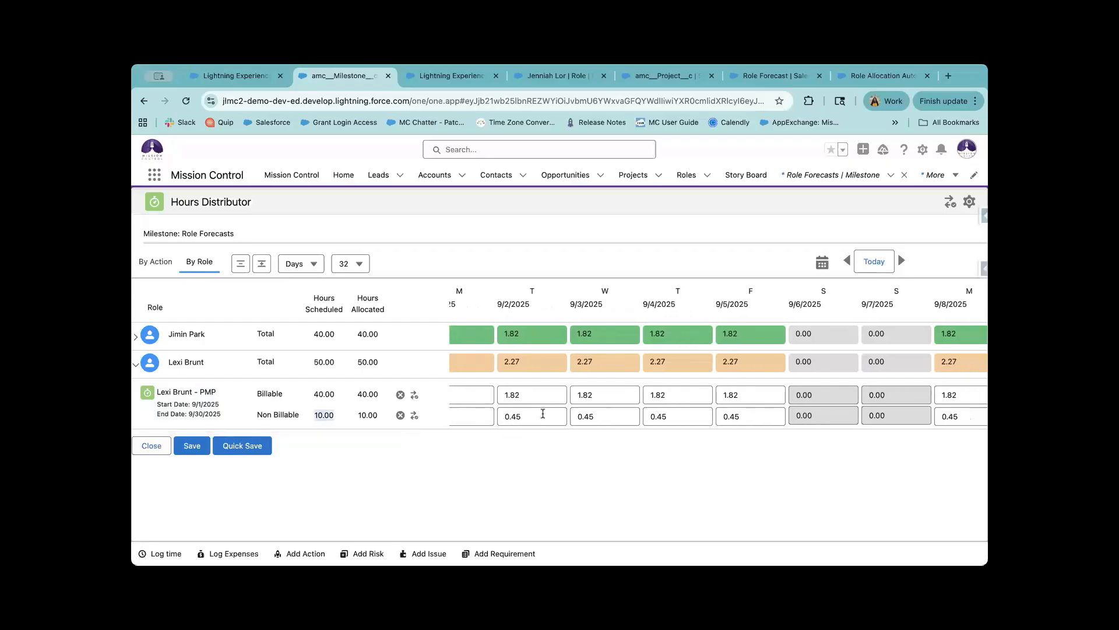
pyautogui.click(543, 414)
pyautogui.hscroll(-1, 565, 425)
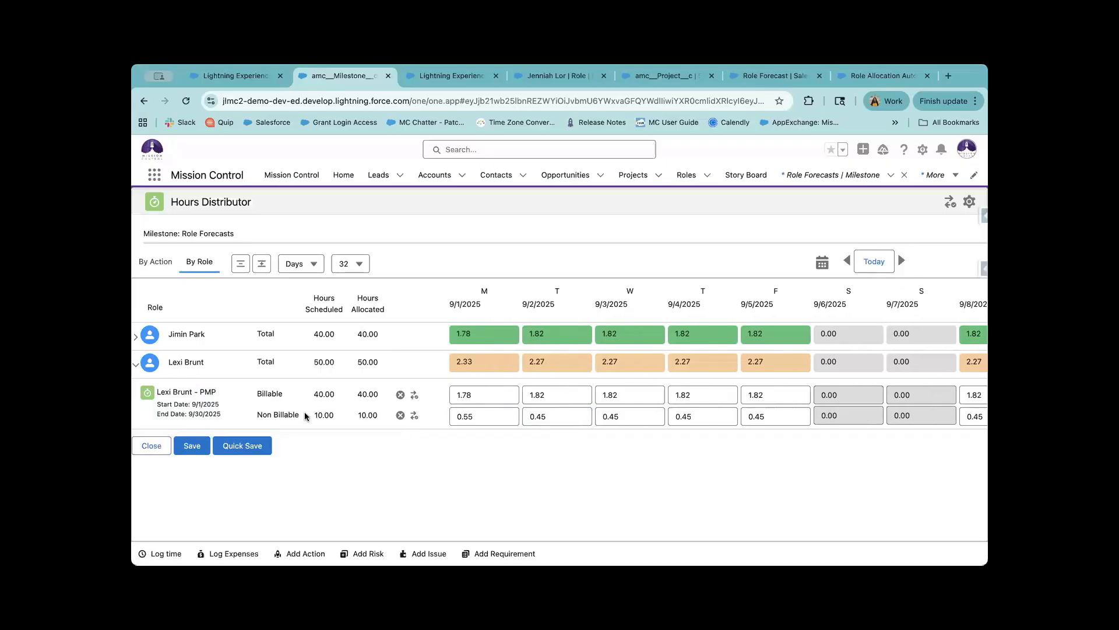
pyautogui.moveTo(304, 413); pyautogui.dragTo(234, 402)
pyautogui.click(352, 399)
pyautogui.click(136, 336)
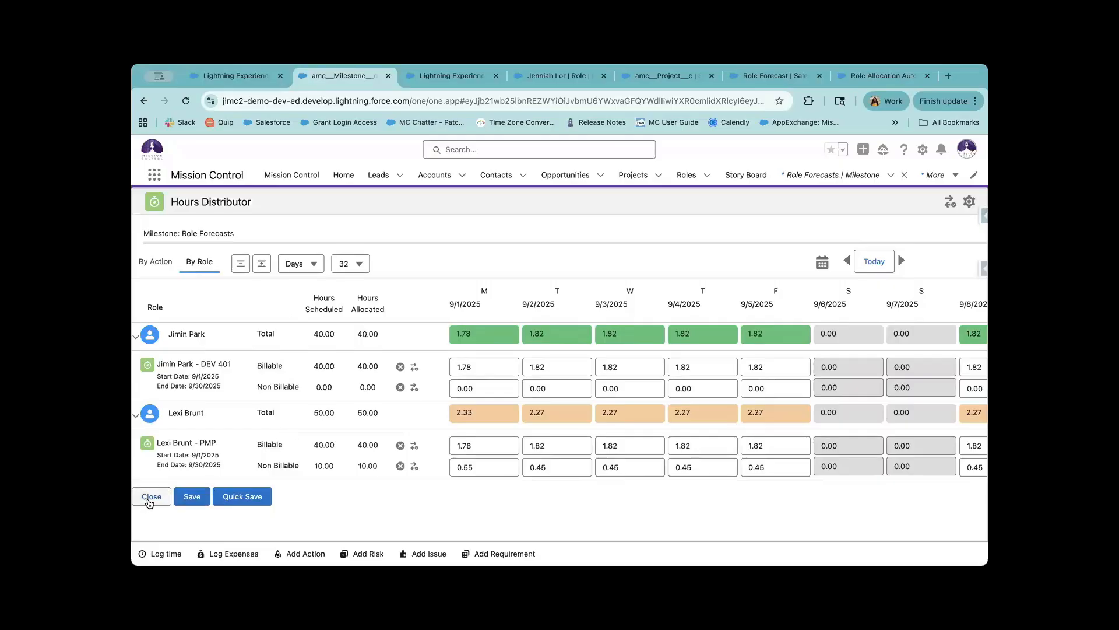
pyautogui.click(151, 497)
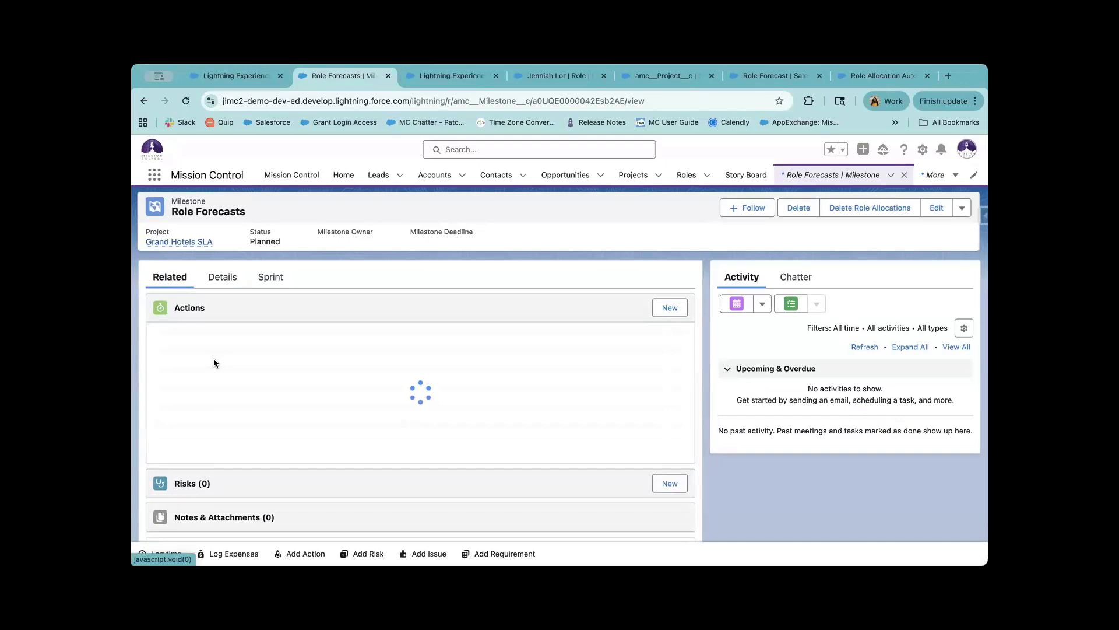
# Review action PAN:0305's 22 role allocations at 1.82 billable and 0.45 non-billable hours daily.
pyautogui.click(171, 369)
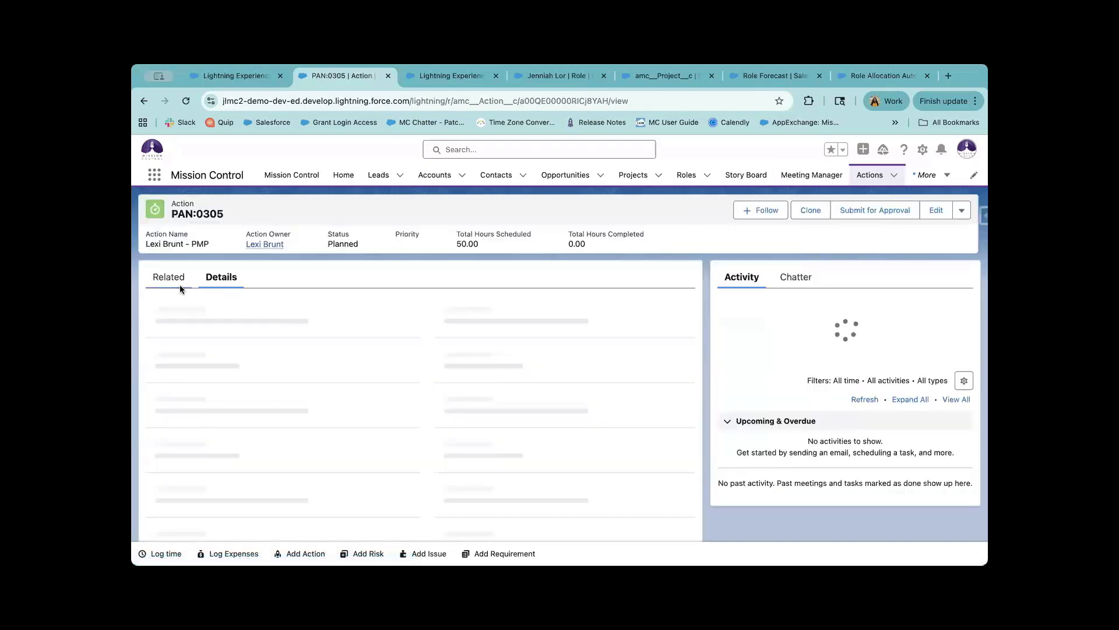
pyautogui.click(167, 278)
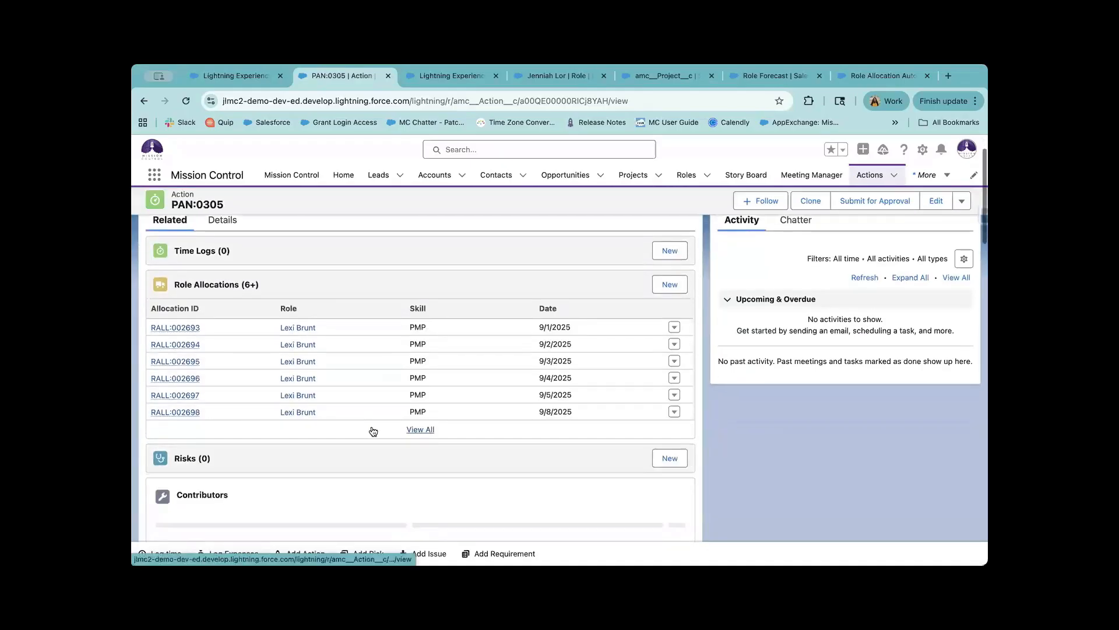
pyautogui.click(417, 427)
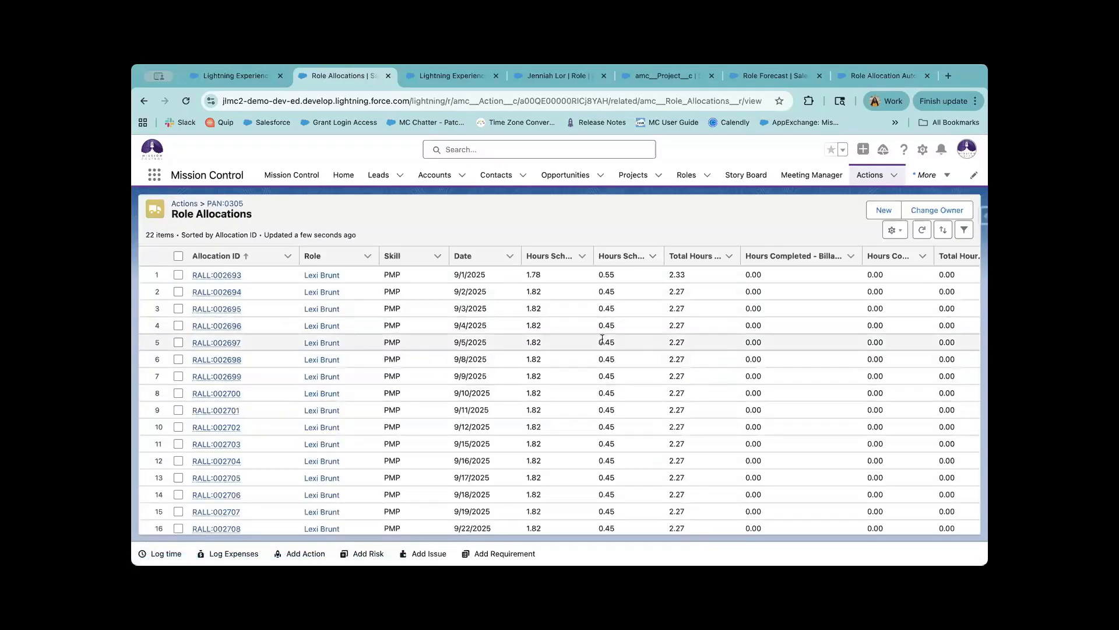
pyautogui.click(563, 460)
pyautogui.scroll(-3, 527, 433)
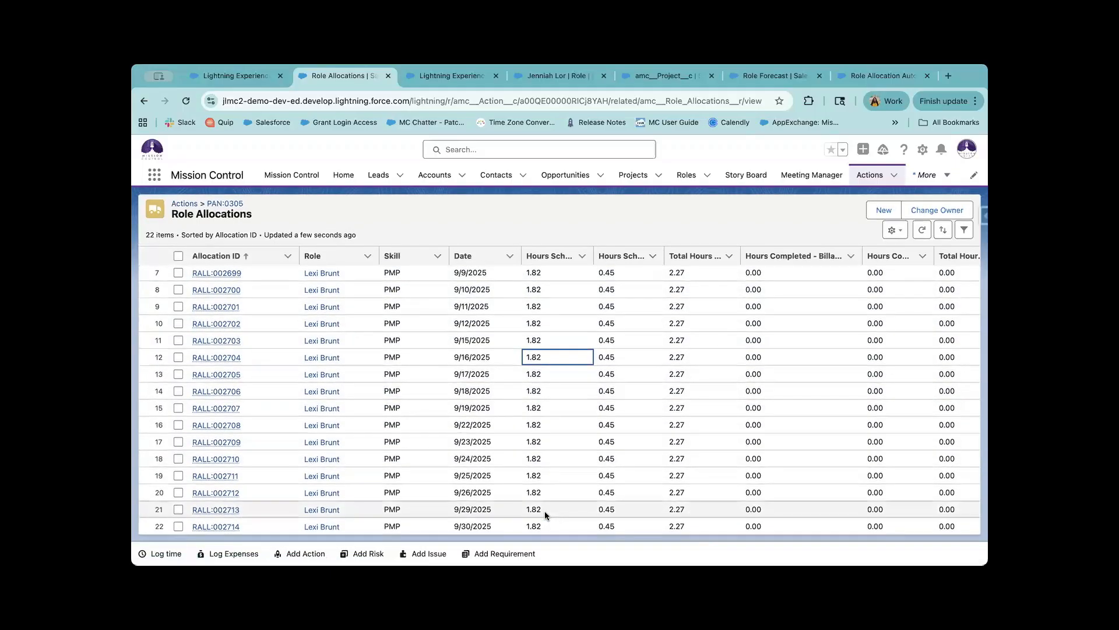
pyautogui.moveTo(544, 511); pyautogui.dragTo(539, 428)
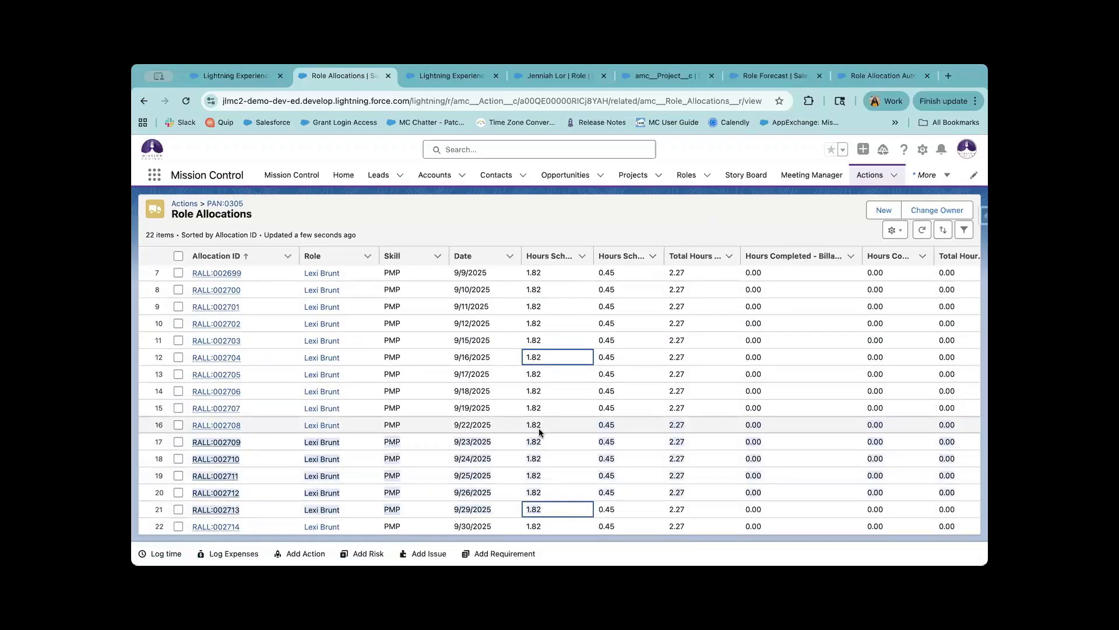
pyautogui.click(636, 458)
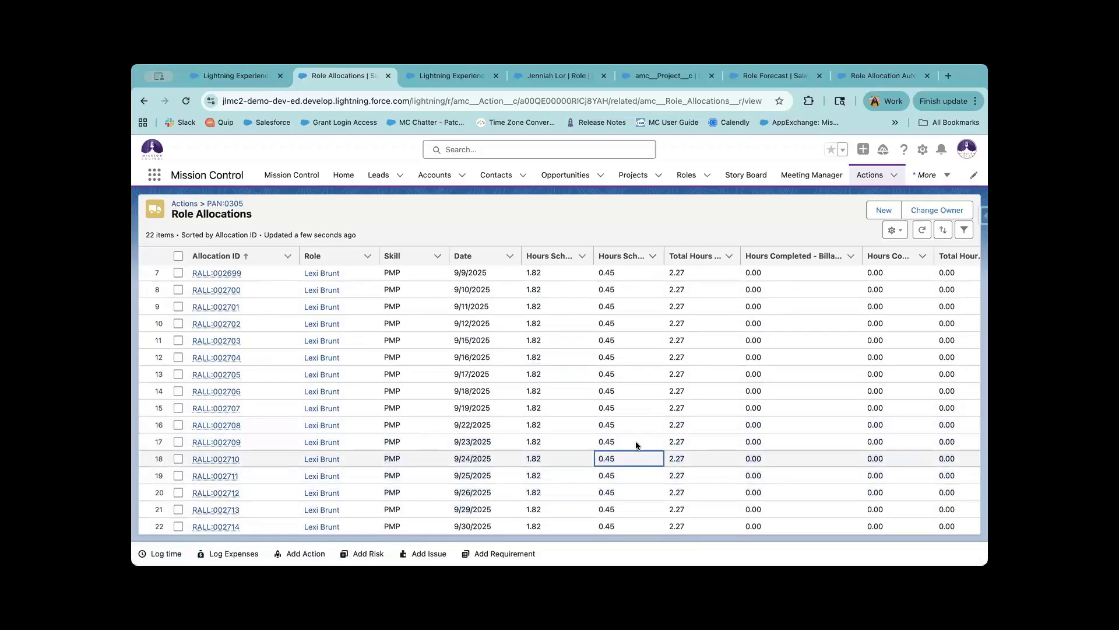
pyautogui.click(608, 420)
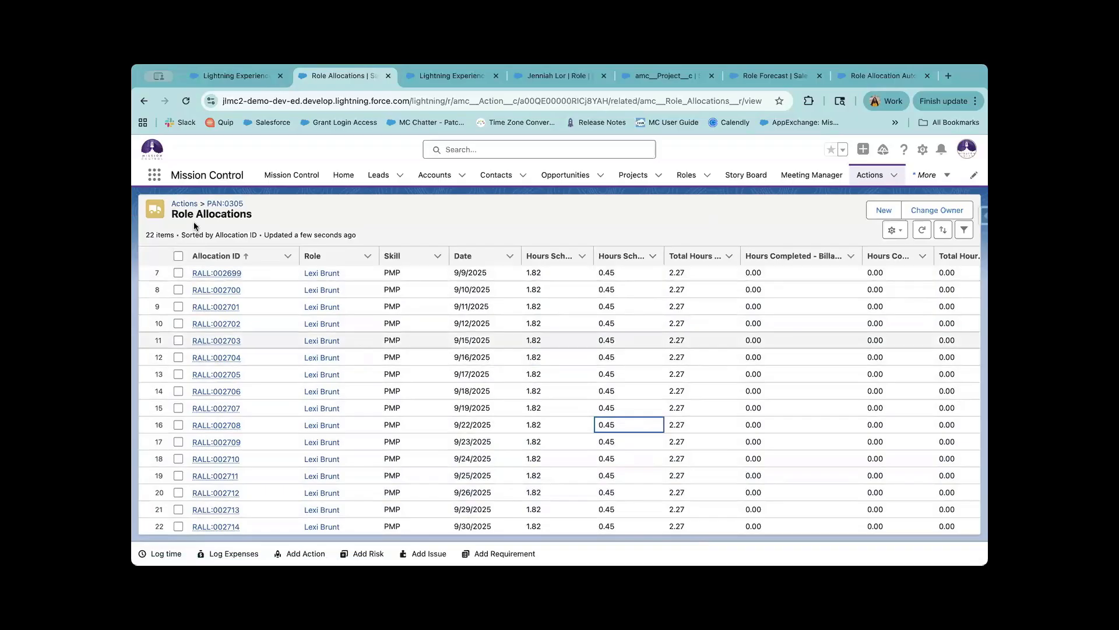
pyautogui.click(225, 203)
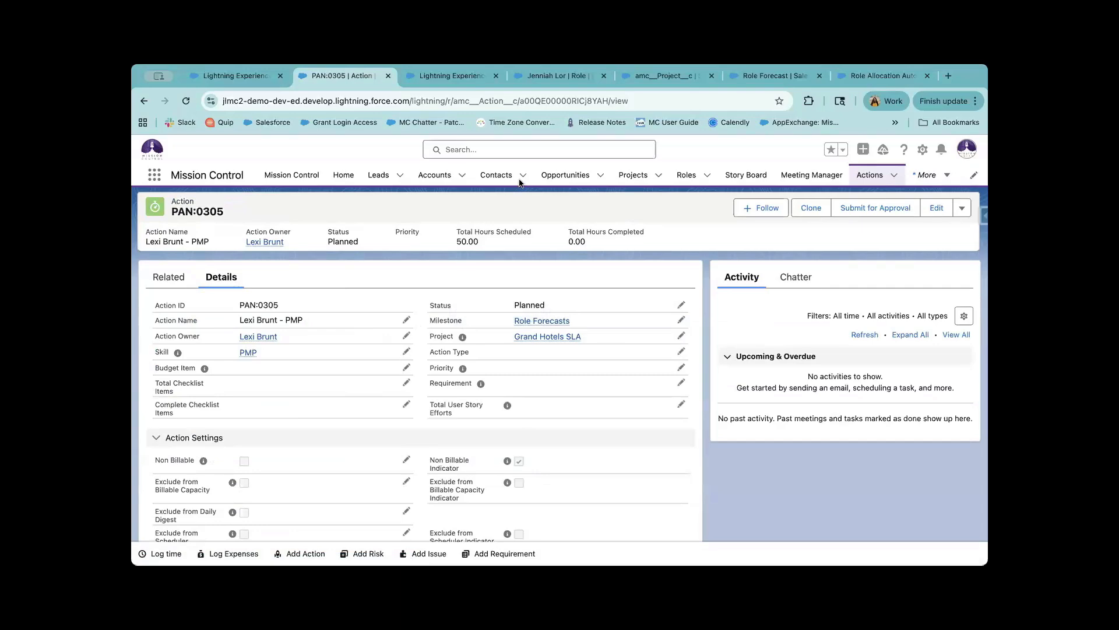
# Flip between the role record, Role Forecast, settings, Resource Planner and PAN:0305 browser tabs.
pyautogui.click(540, 78)
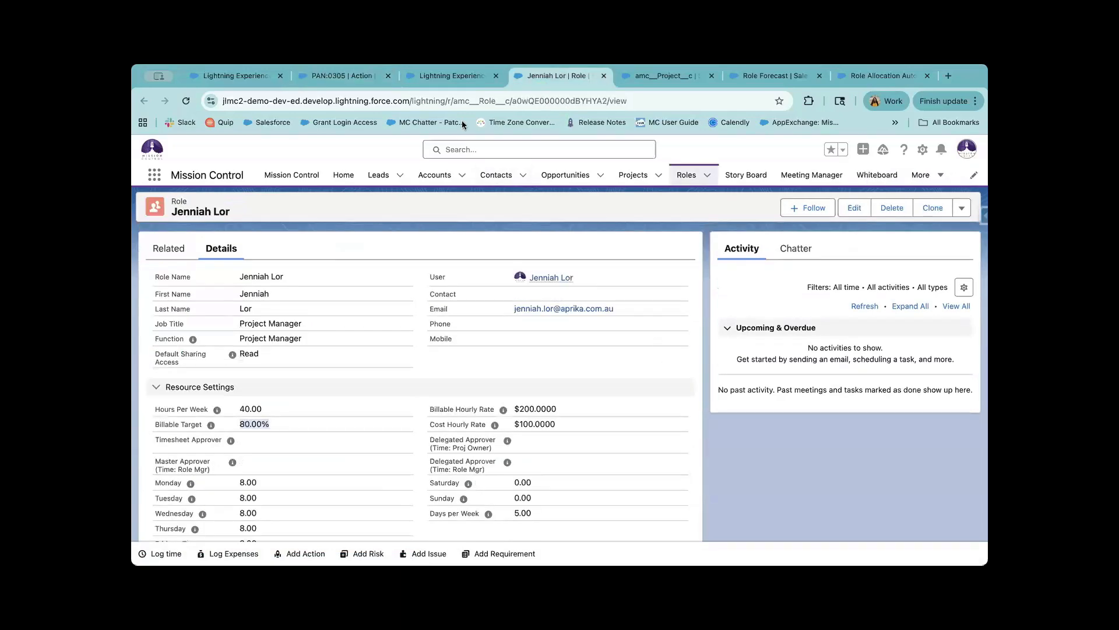
pyautogui.click(637, 76)
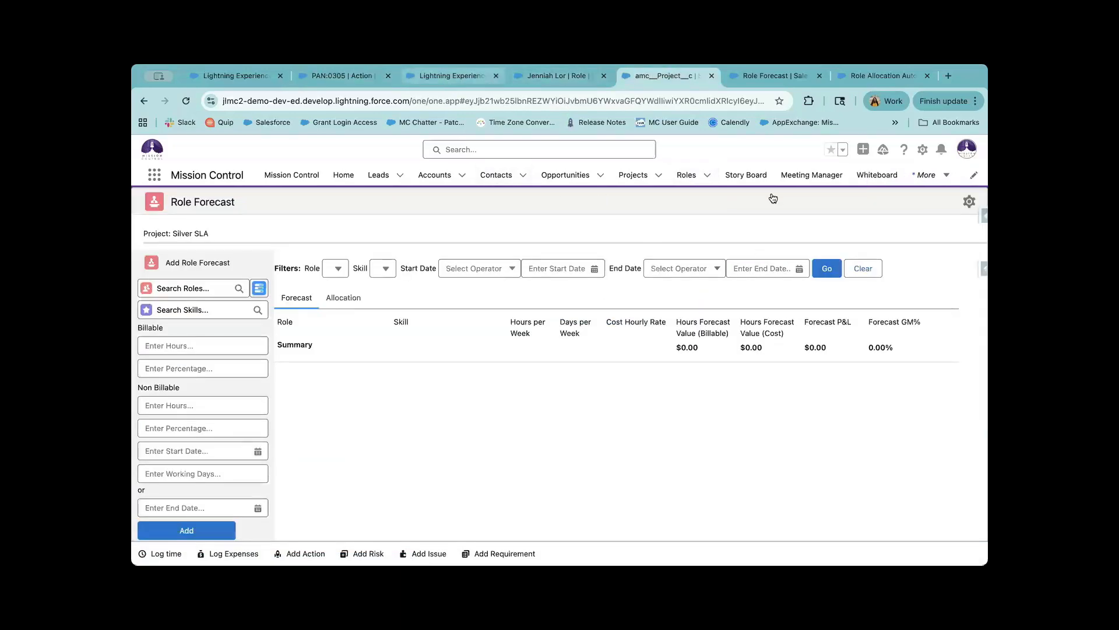
pyautogui.click(446, 79)
pyautogui.scroll(4, 633, 378)
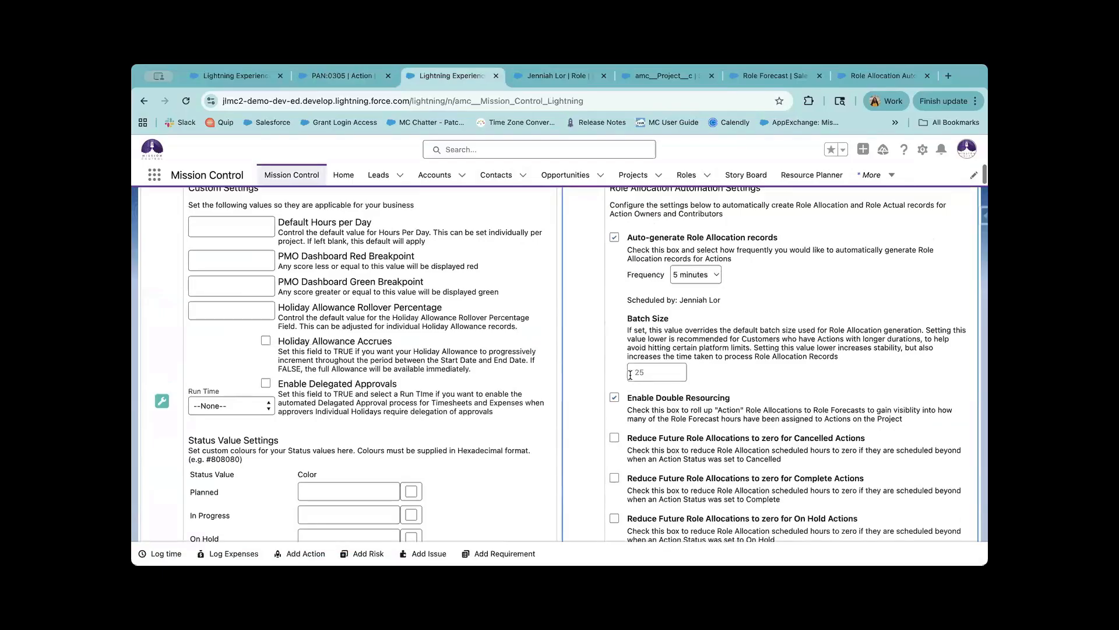
pyautogui.scroll(1, 642, 303)
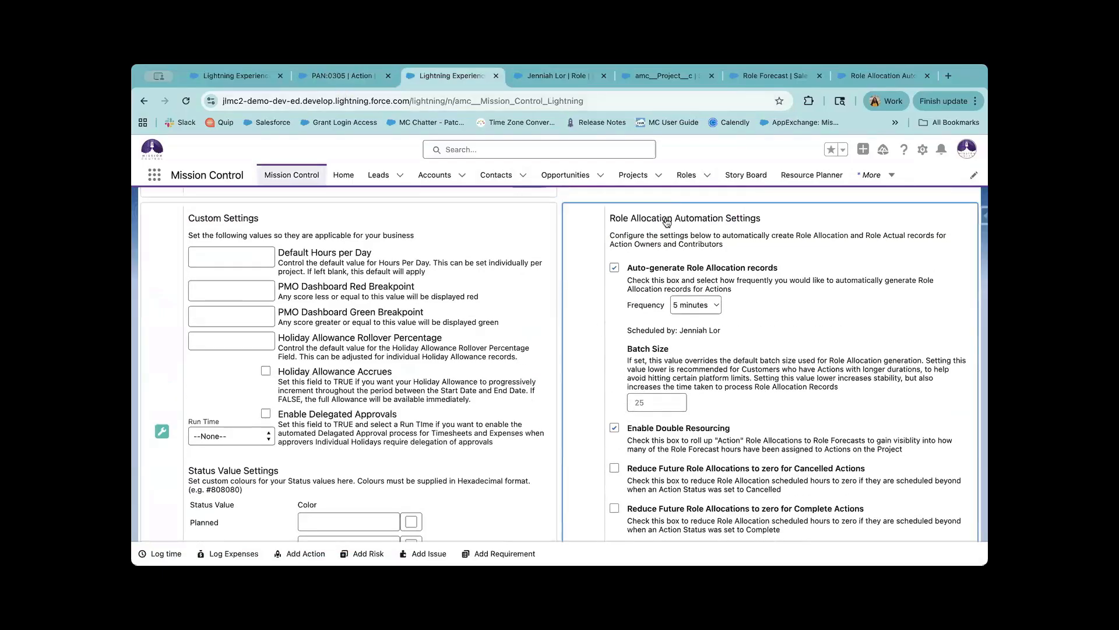
pyautogui.click(333, 80)
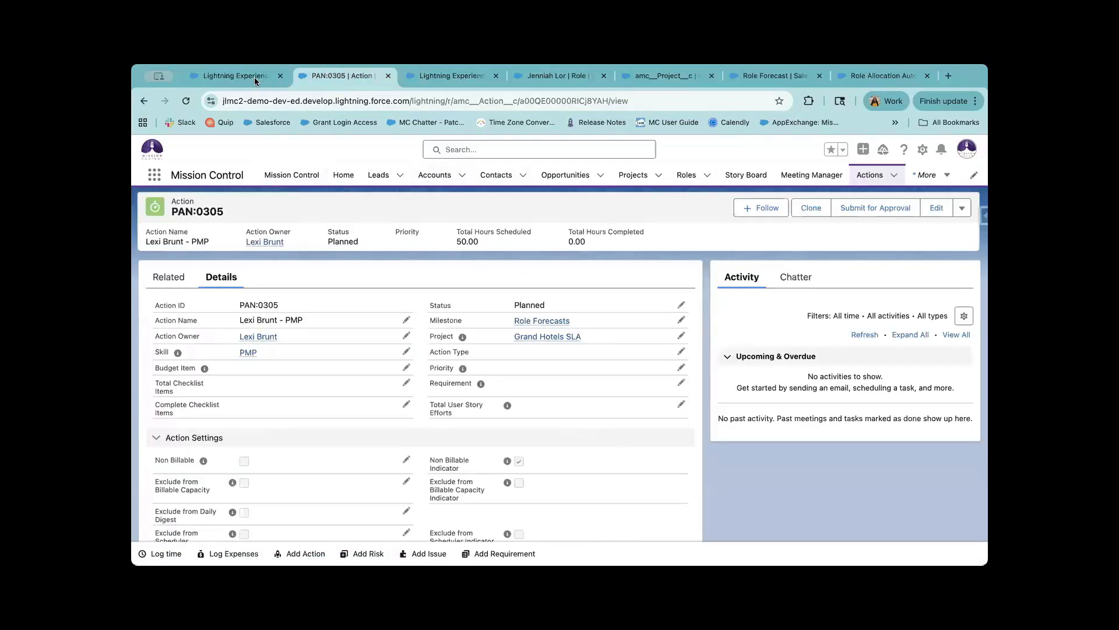
pyautogui.click(240, 78)
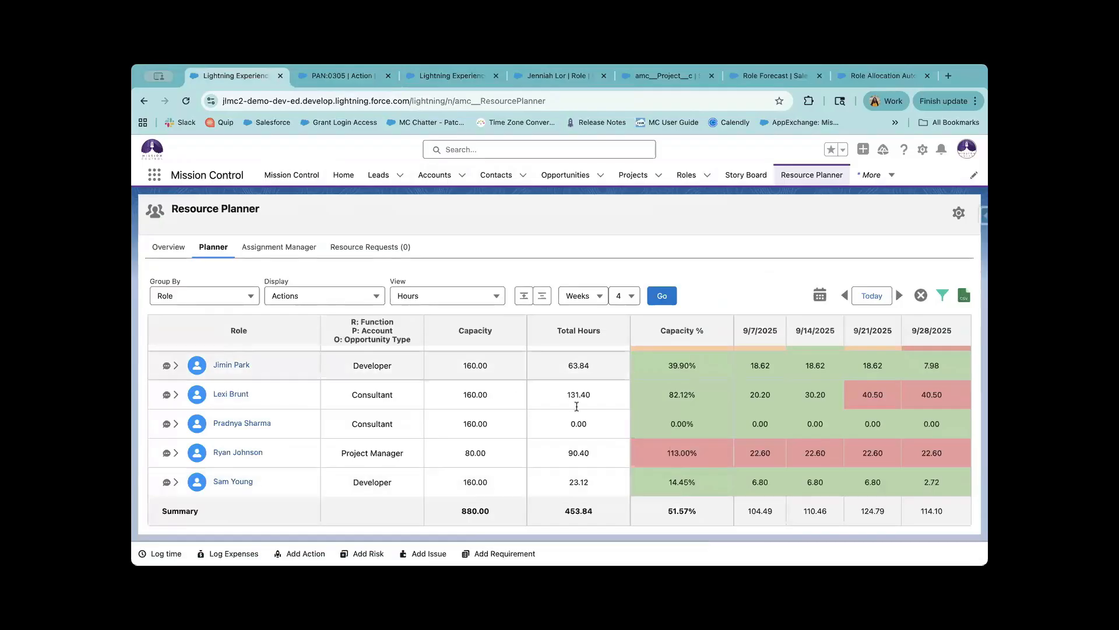
pyautogui.click(342, 71)
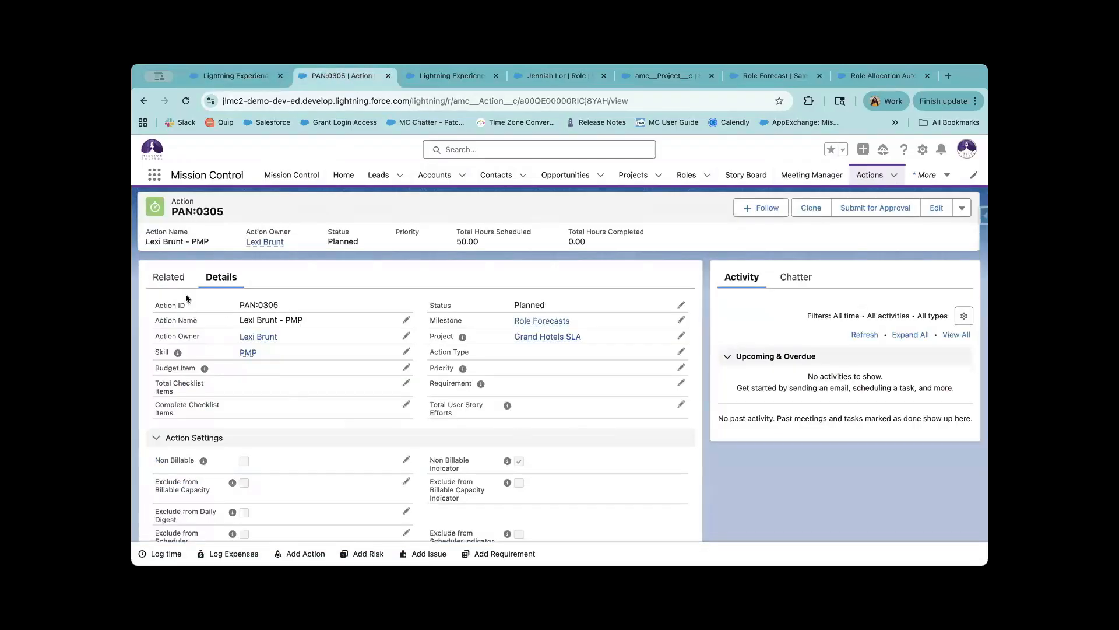
# Review PAN:0305's detail fields, highlighting the Action Owner and its value.
pyautogui.click(170, 278)
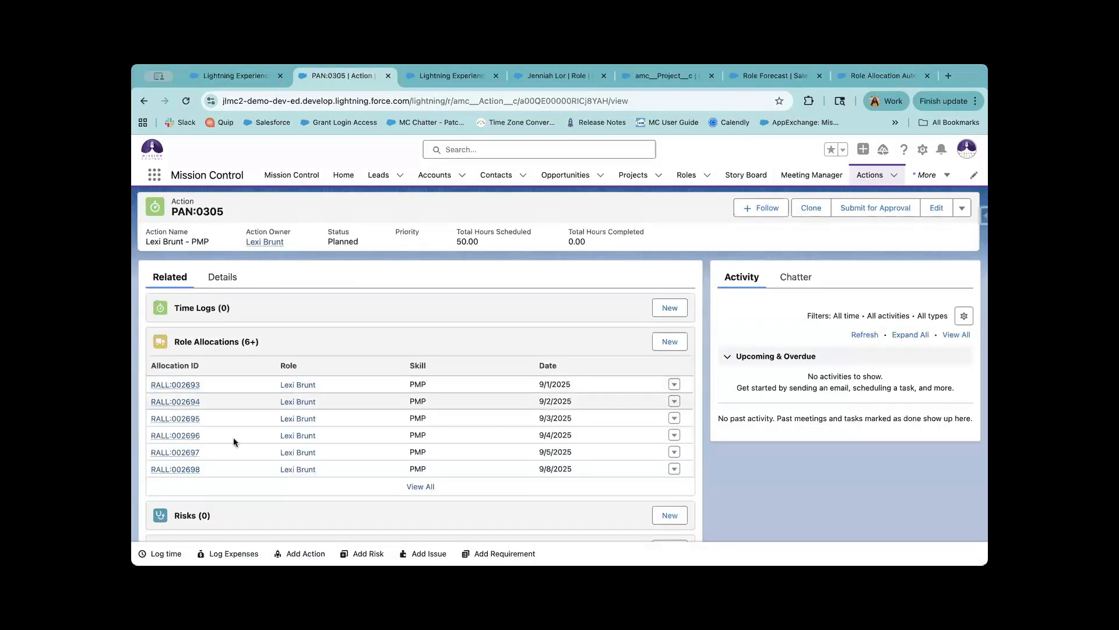
pyautogui.click(222, 277)
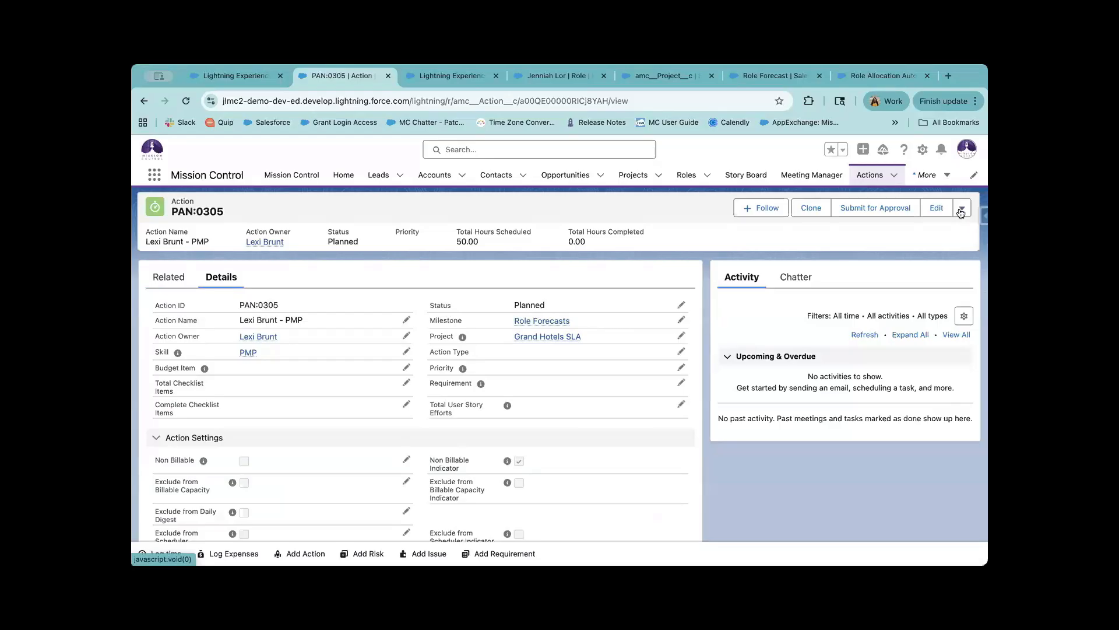
pyautogui.click(961, 210)
pyautogui.click(437, 265)
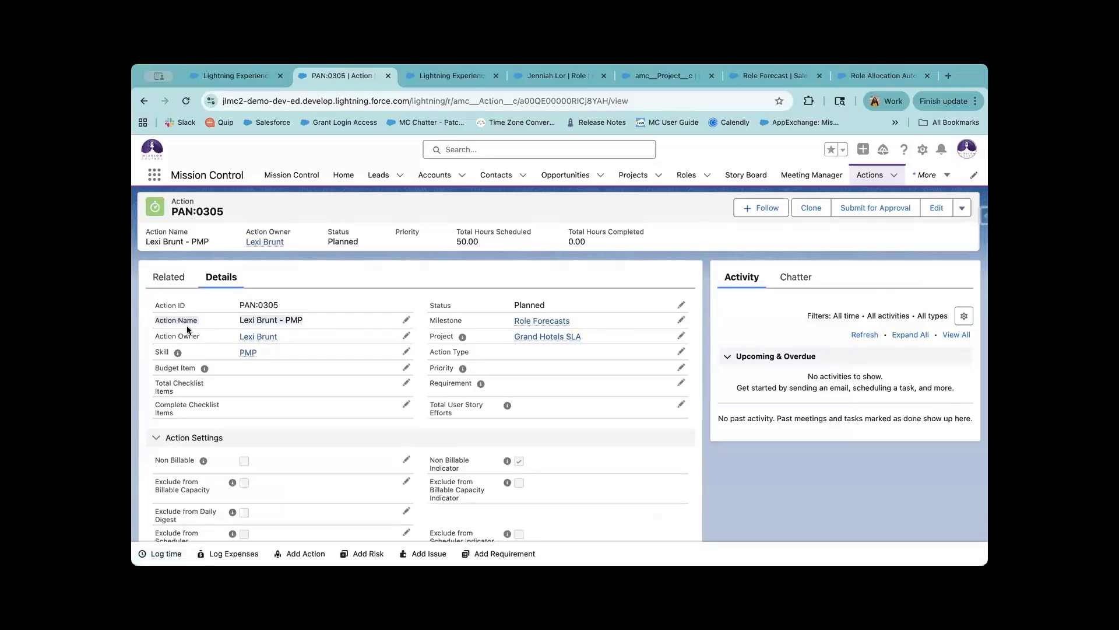
pyautogui.moveTo(161, 333); pyautogui.dragTo(394, 332)
pyautogui.scroll(-10, 341, 412)
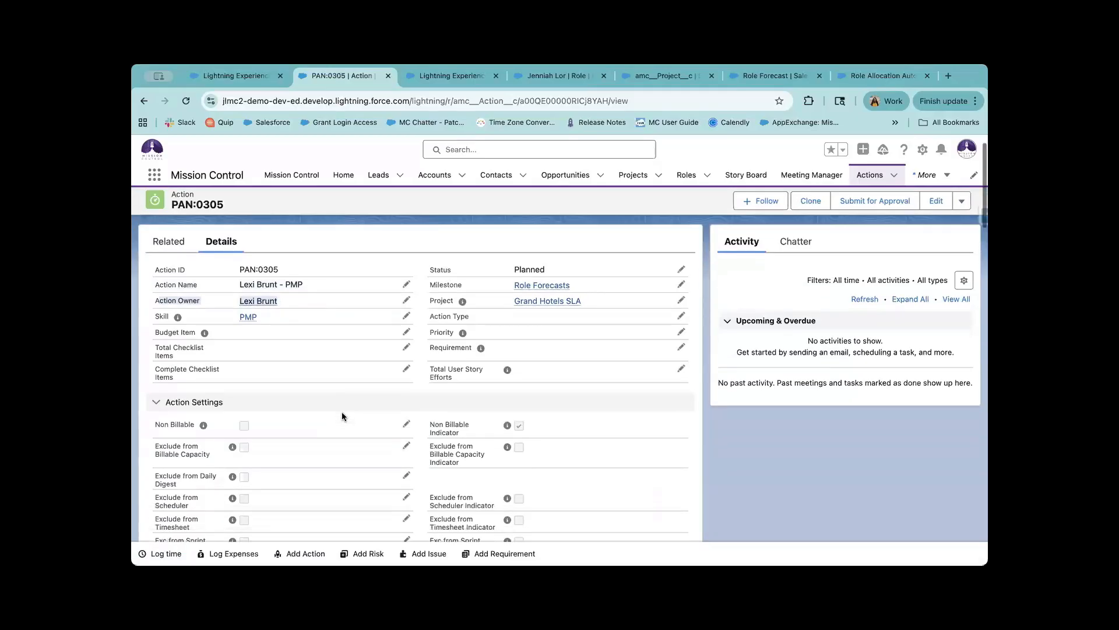
pyautogui.scroll(-1, 230, 313)
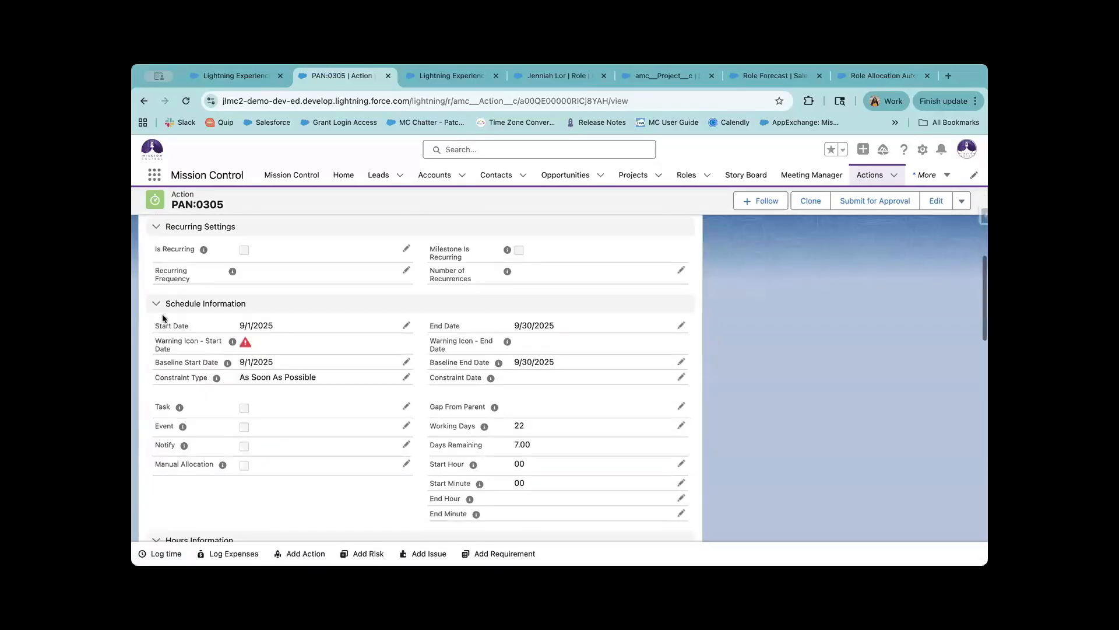
# Highlight the action's start and end dates, non-billable hours and 40.00 billable scheduled hours.
pyautogui.moveTo(501, 334); pyautogui.dragTo(500, 326)
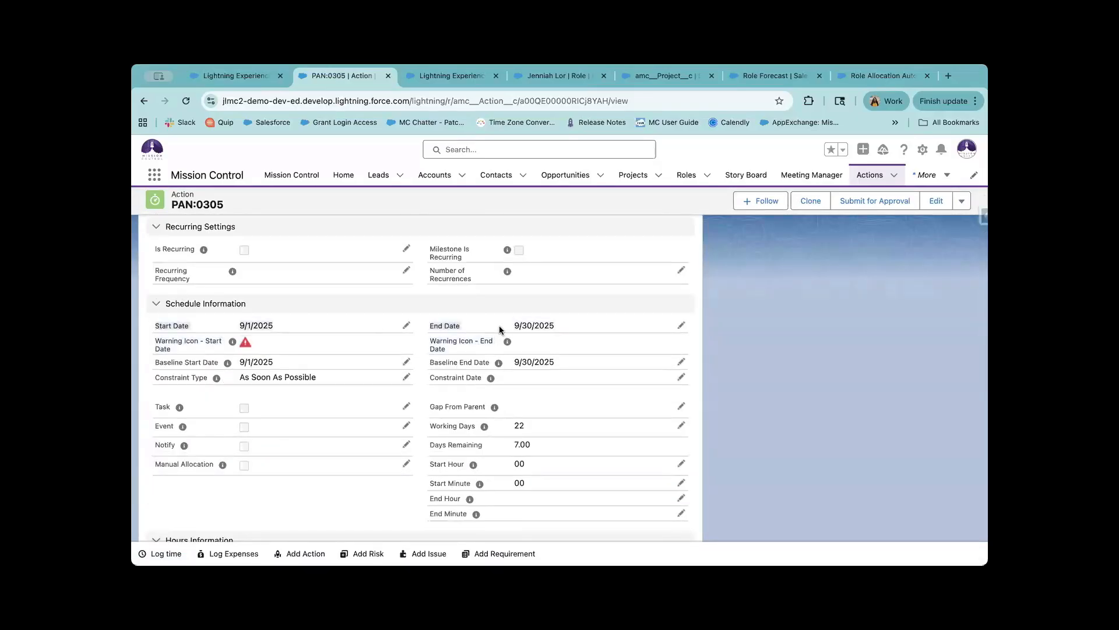
pyautogui.scroll(-5, 190, 396)
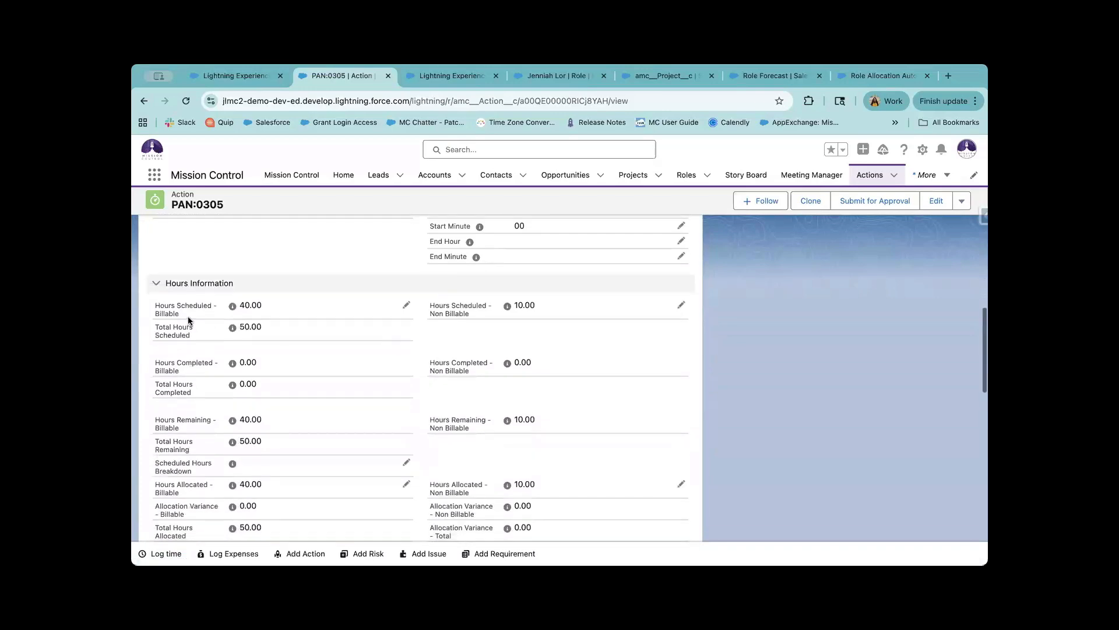
pyautogui.moveTo(444, 312)
pyautogui.mouseDown()
pyautogui.moveTo(559, 310)
pyautogui.moveTo(435, 298)
pyautogui.mouseUp()
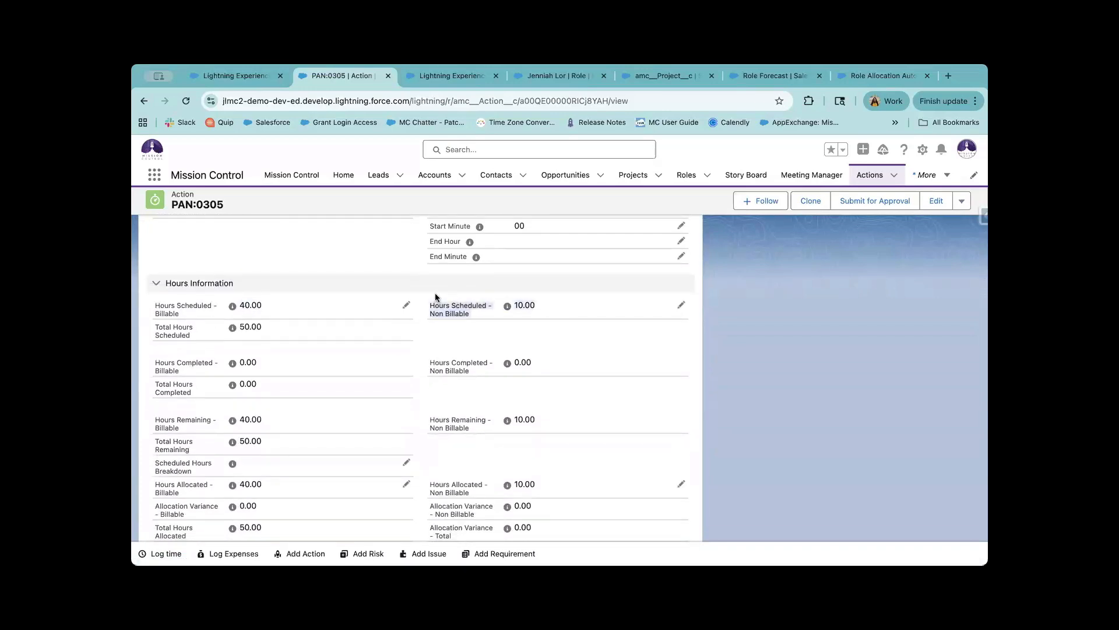
pyautogui.moveTo(249, 306); pyautogui.dragTo(225, 311)
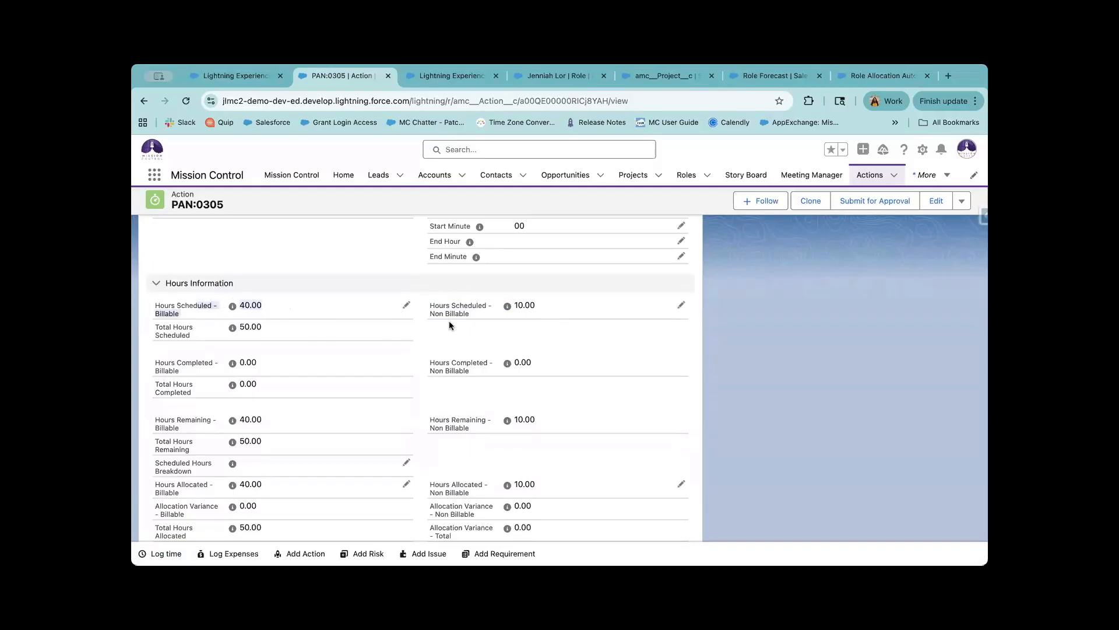
pyautogui.click(279, 315)
pyautogui.moveTo(284, 302); pyautogui.dragTo(166, 312)
pyautogui.click(260, 313)
pyautogui.scroll(4, 311, 315)
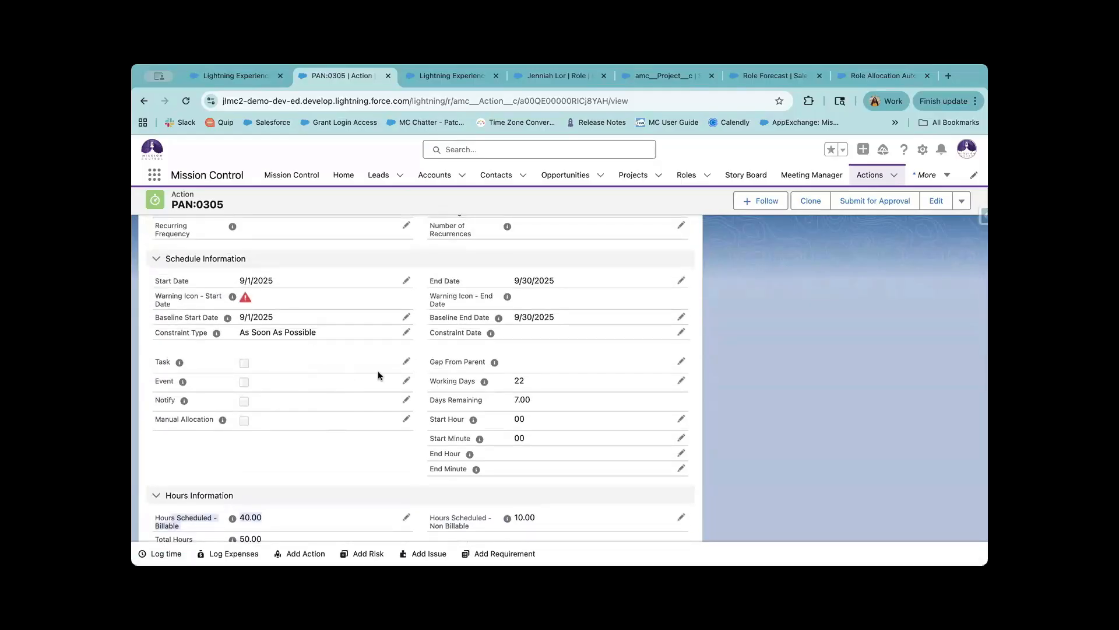
# Check the role allocation frequency setting unchanged, then return to PAN:0305's related role allocations.
pyautogui.click(249, 72)
pyautogui.click(443, 77)
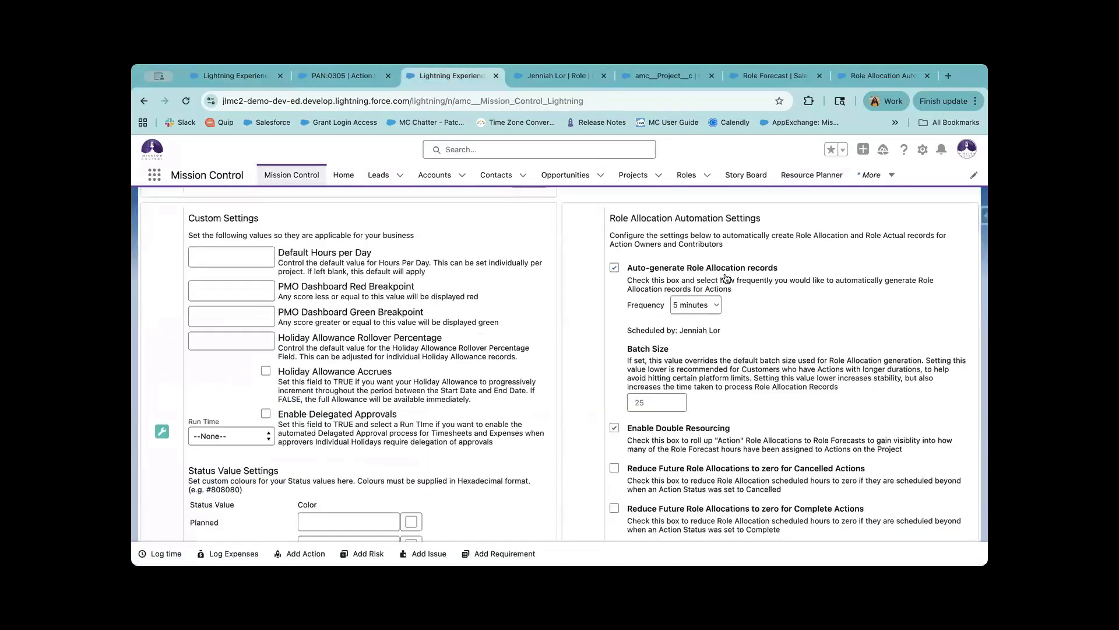
pyautogui.click(702, 305)
pyautogui.click(739, 304)
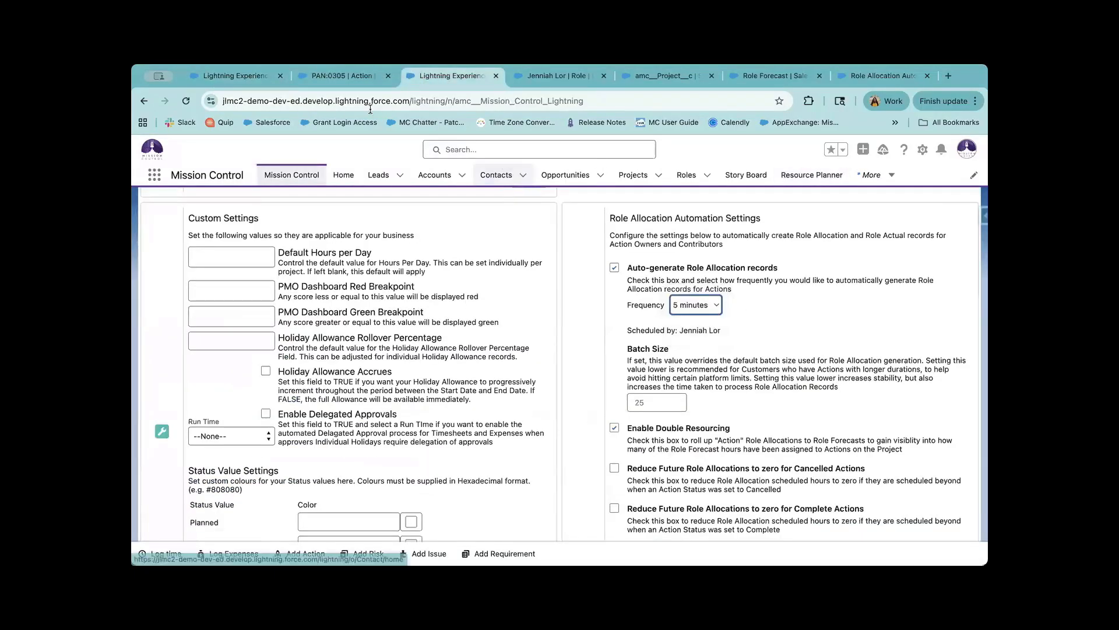
pyautogui.click(343, 78)
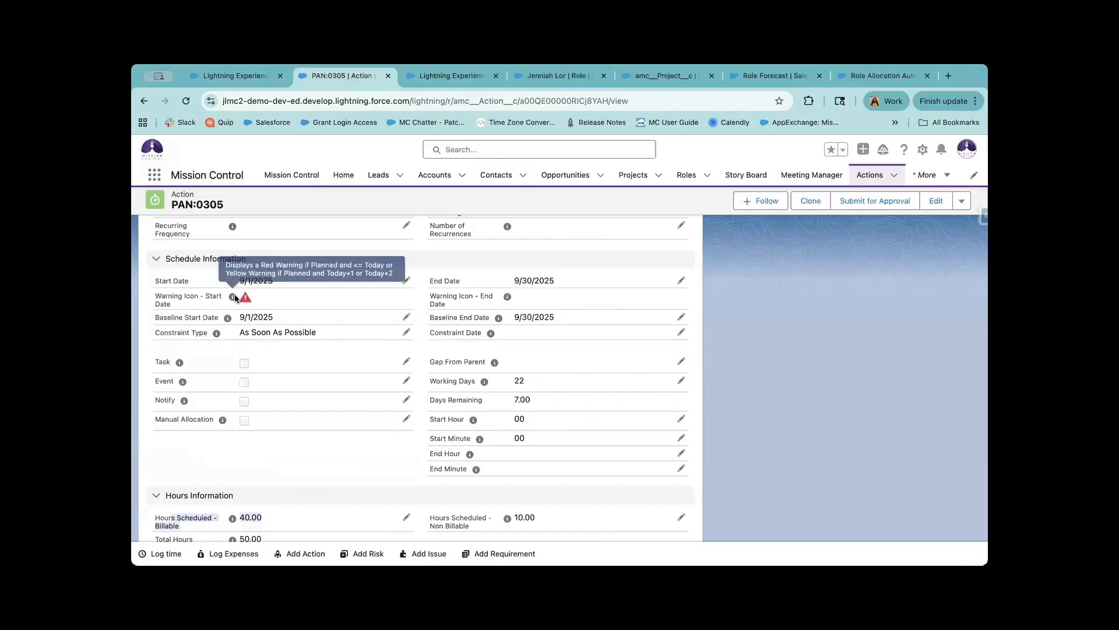
pyautogui.click(172, 278)
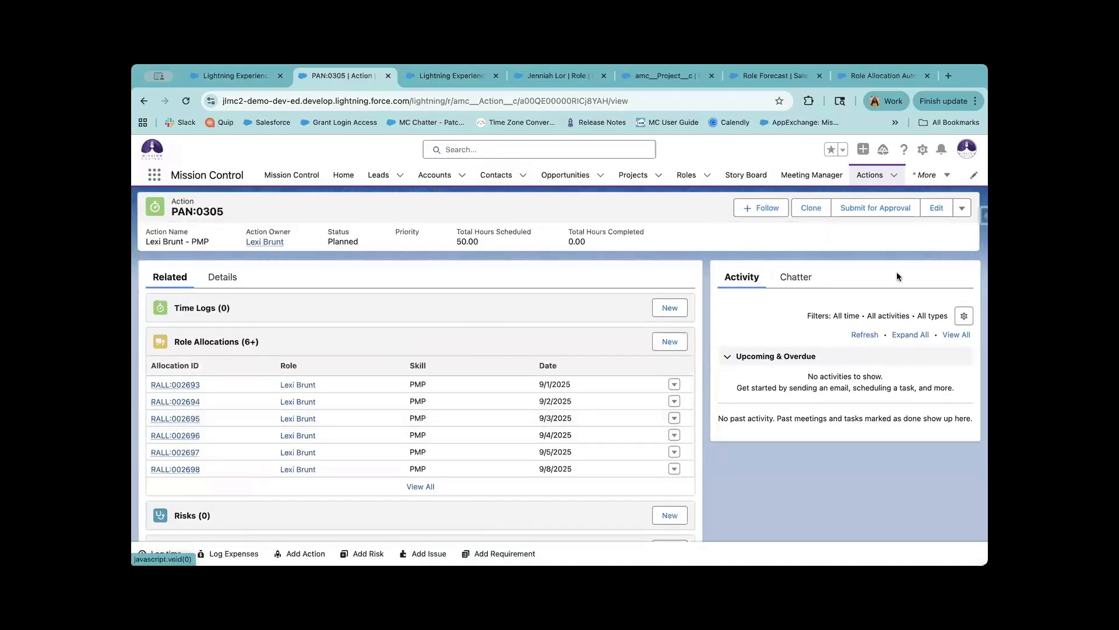
# Scroll PAN:0305's details and search the page for 'manual' to find the unchecked Manual Allocation field.
pyautogui.click(962, 210)
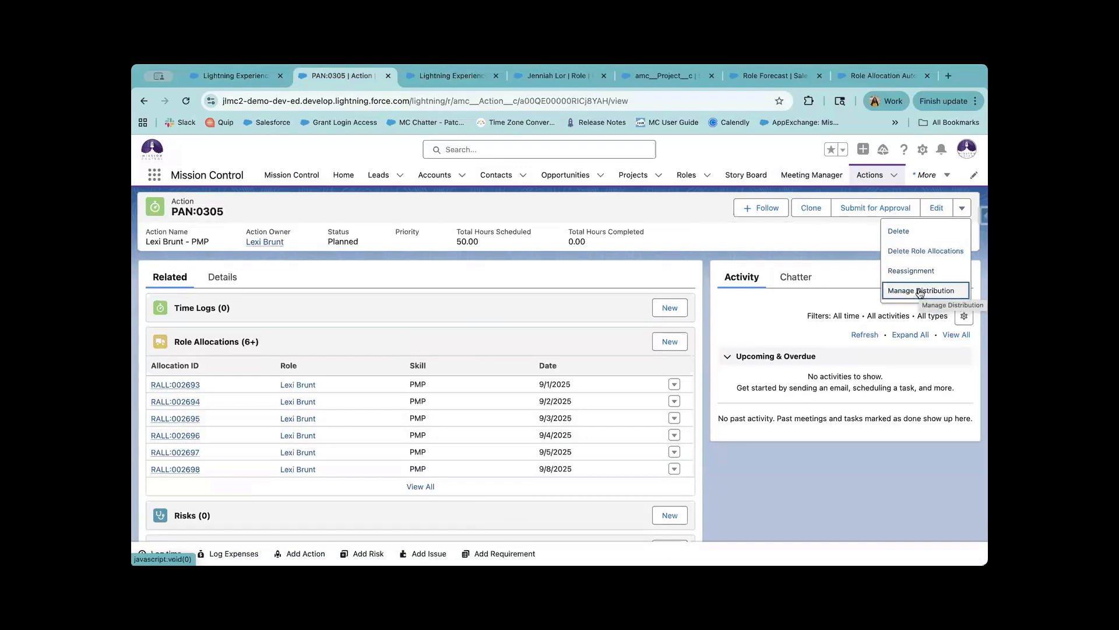
pyautogui.click(227, 276)
pyautogui.scroll(-5, 250, 375)
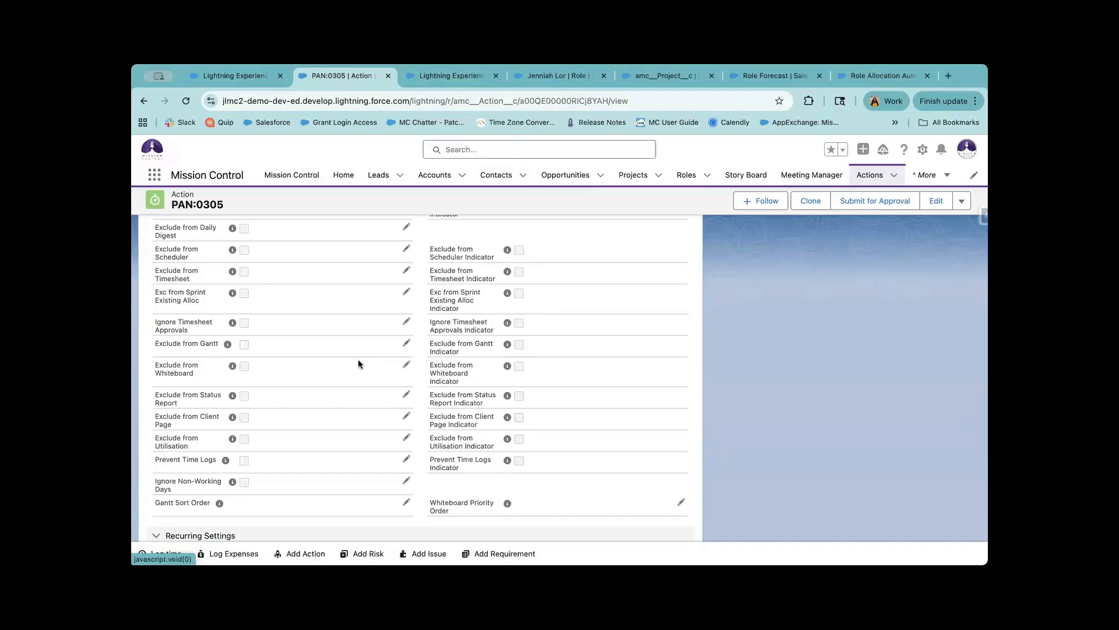
pyautogui.scroll(-3, 338, 341)
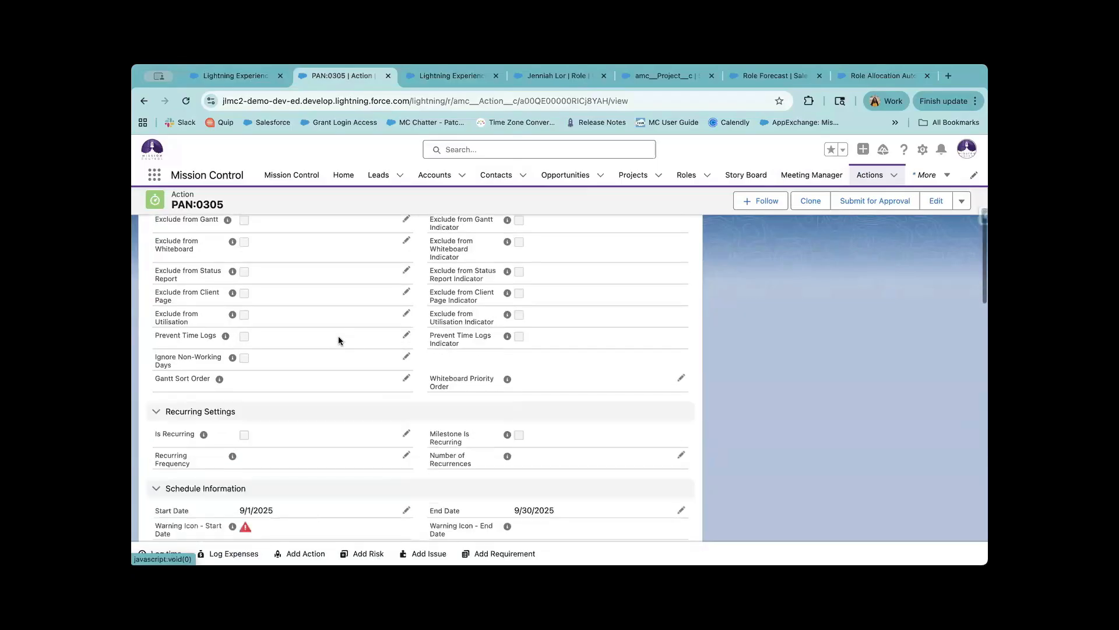
pyautogui.scroll(-5, 324, 399)
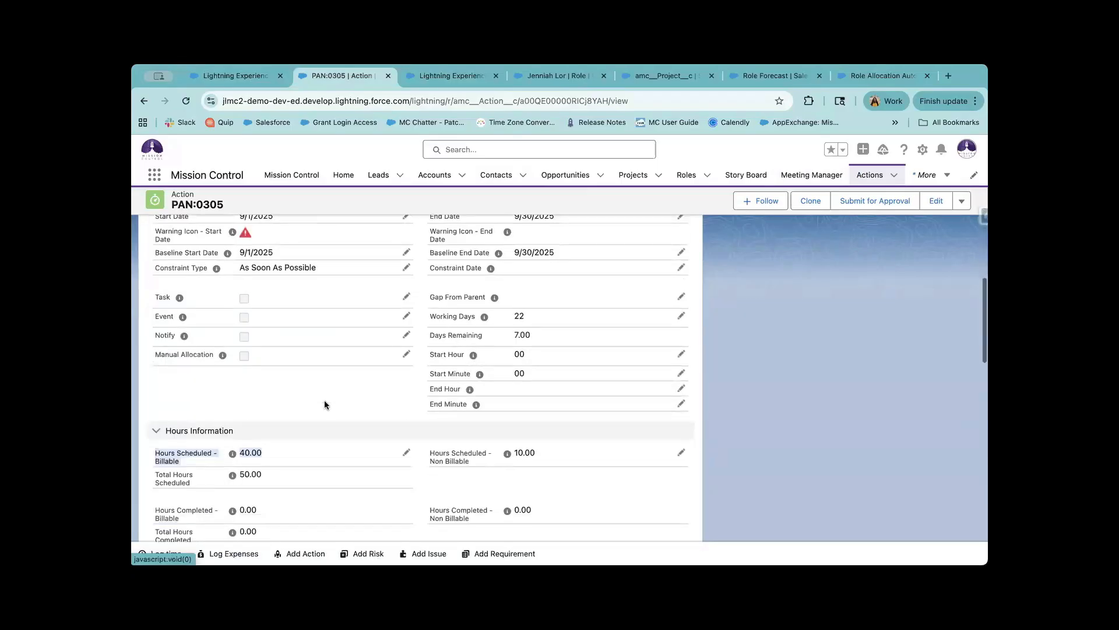
pyautogui.click(306, 465)
pyautogui.press('super+f')
pyautogui.write('m')
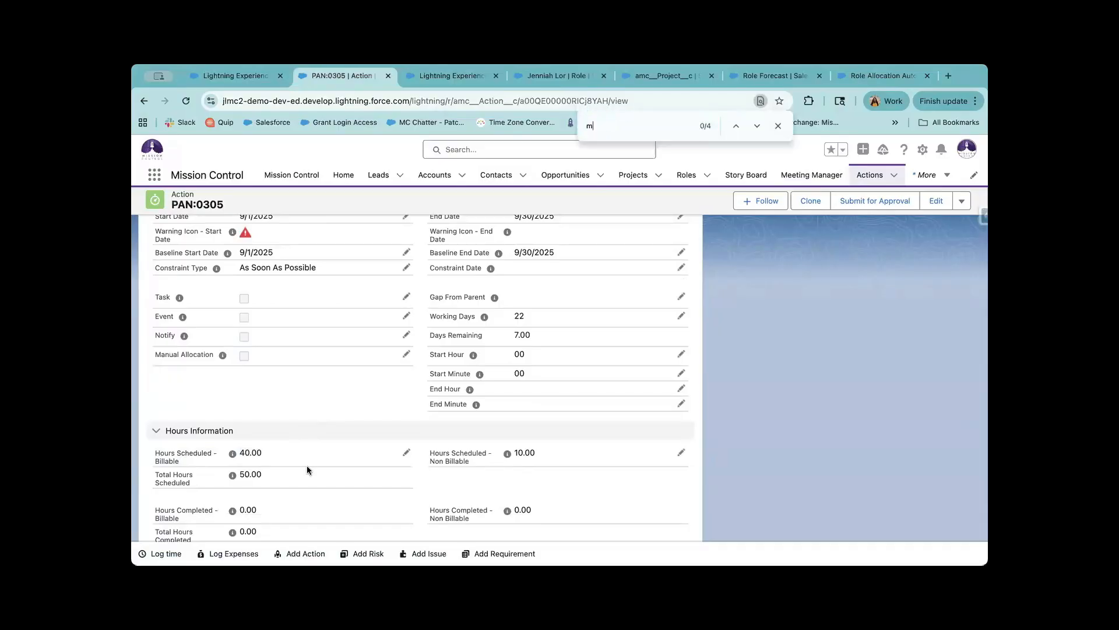
pyautogui.write('anuall')
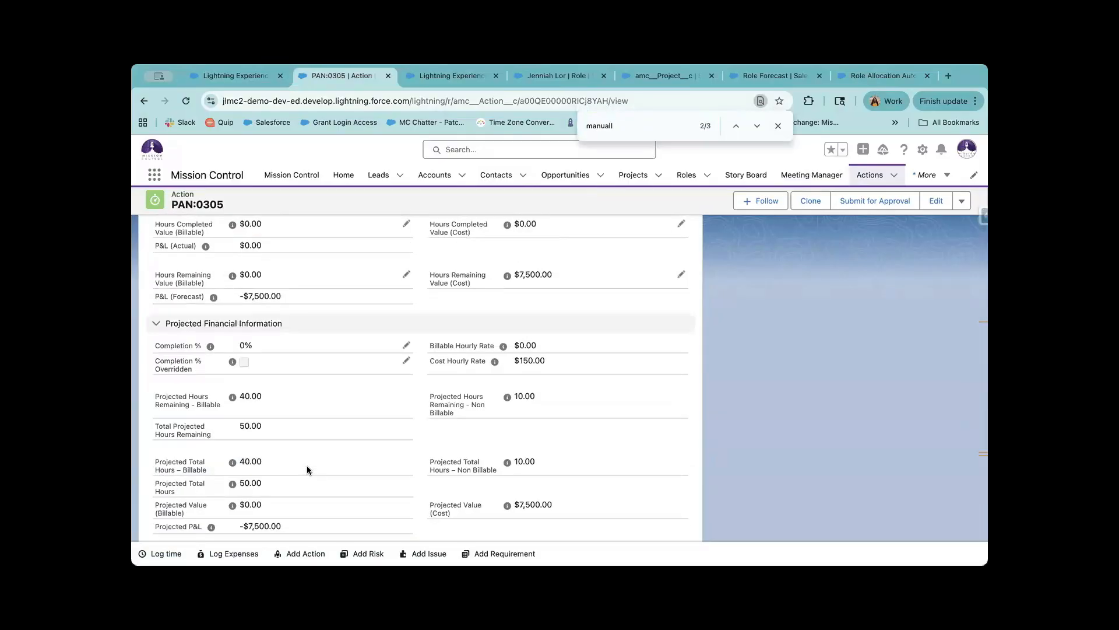
pyautogui.press('BackSpace')
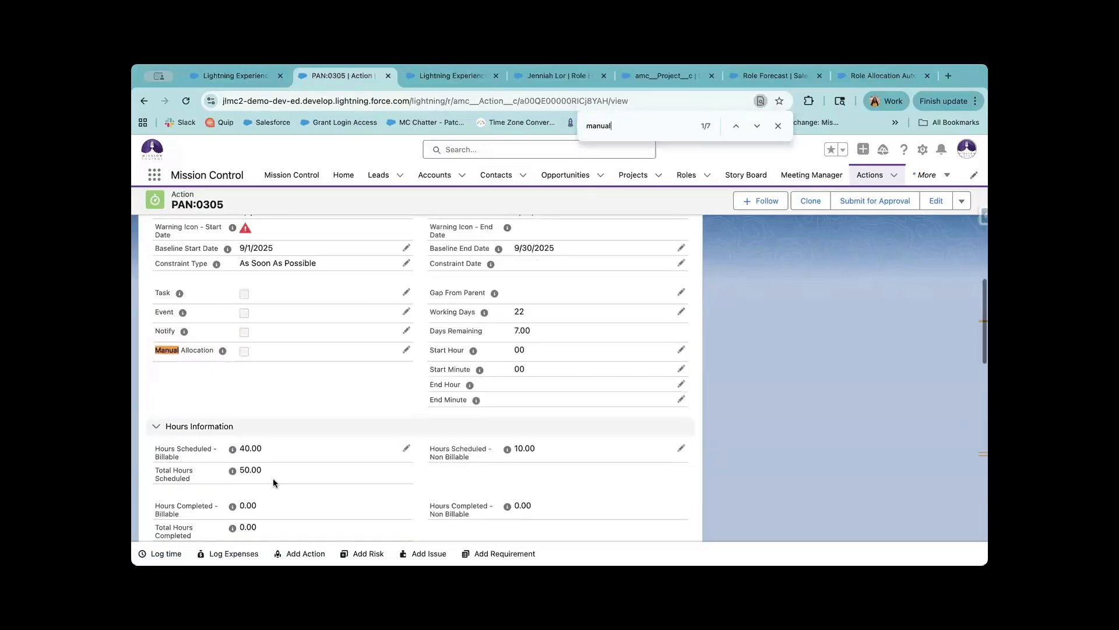
pyautogui.scroll(2, 305, 354)
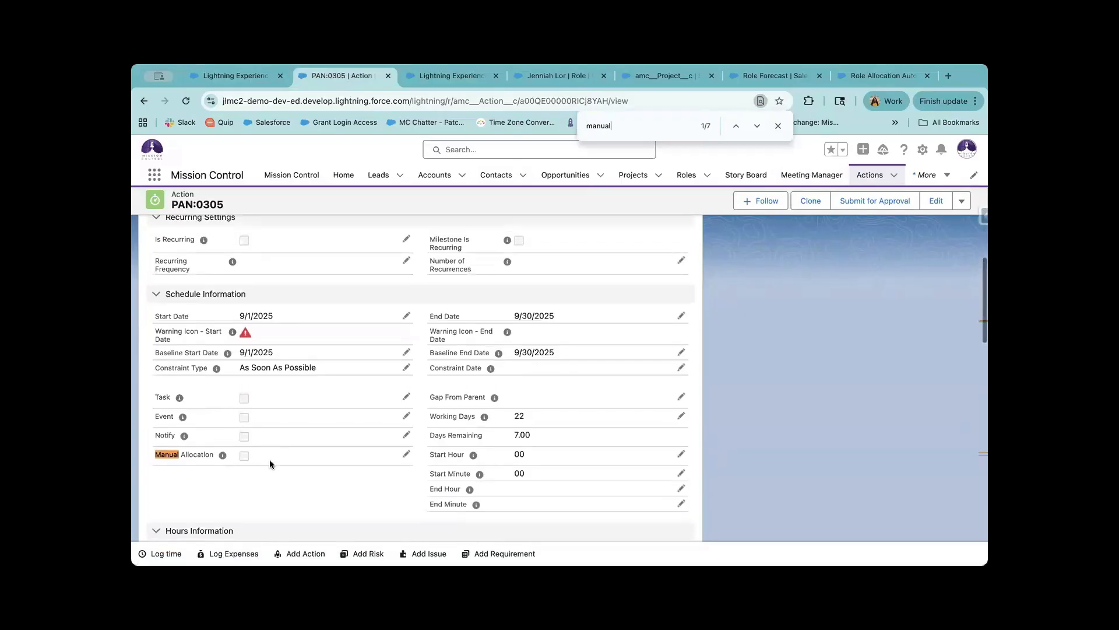
pyautogui.moveTo(223, 457)
# In PAN:0305's Hours Distributor, zero Monday's billable and non-billable hours, then clear all billable days.
pyautogui.click(962, 201)
pyautogui.click(933, 285)
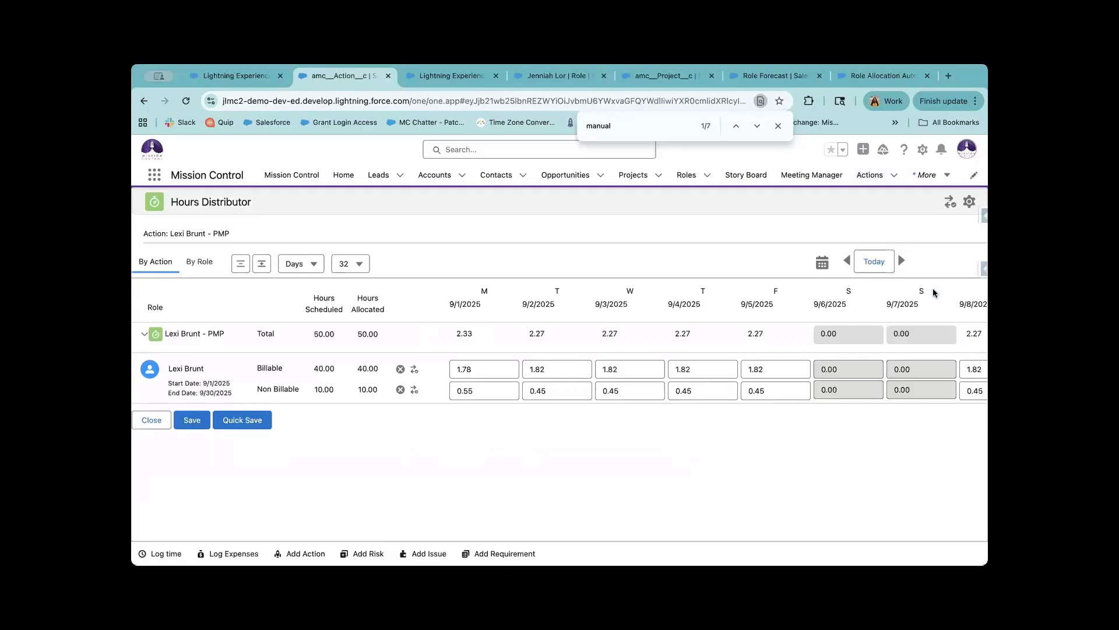
pyautogui.click(490, 368)
pyautogui.write('0')
pyautogui.click(489, 390)
pyautogui.write('0')
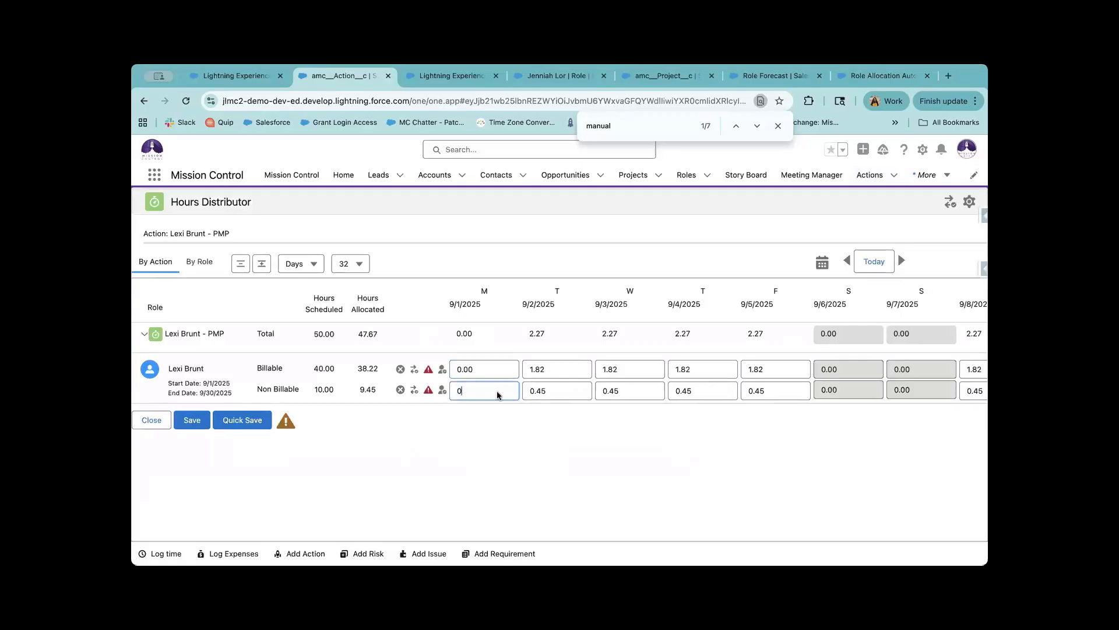
pyautogui.click(612, 415)
pyautogui.click(401, 370)
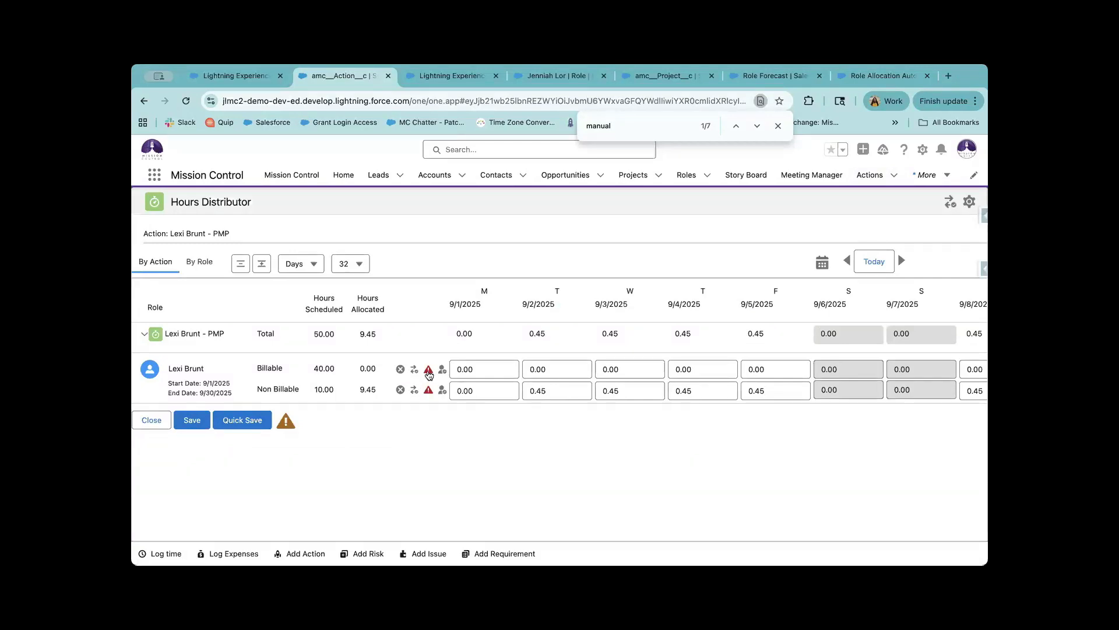
pyautogui.moveTo(429, 375)
# Reset the billable hours to an even daily spread and confirm it.
pyautogui.click(442, 370)
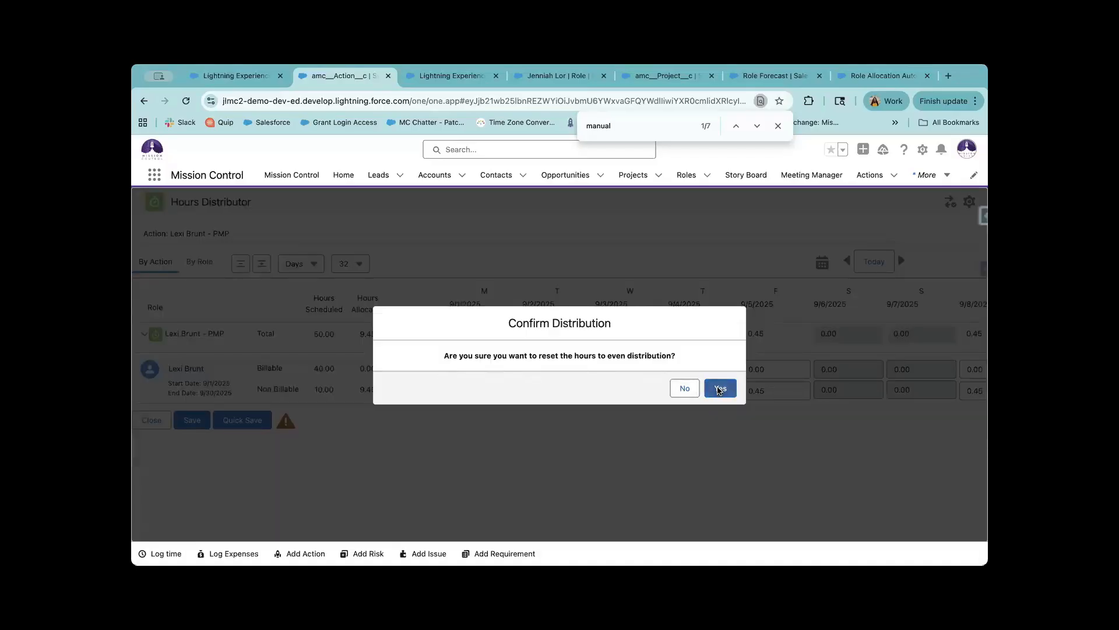
pyautogui.click(719, 388)
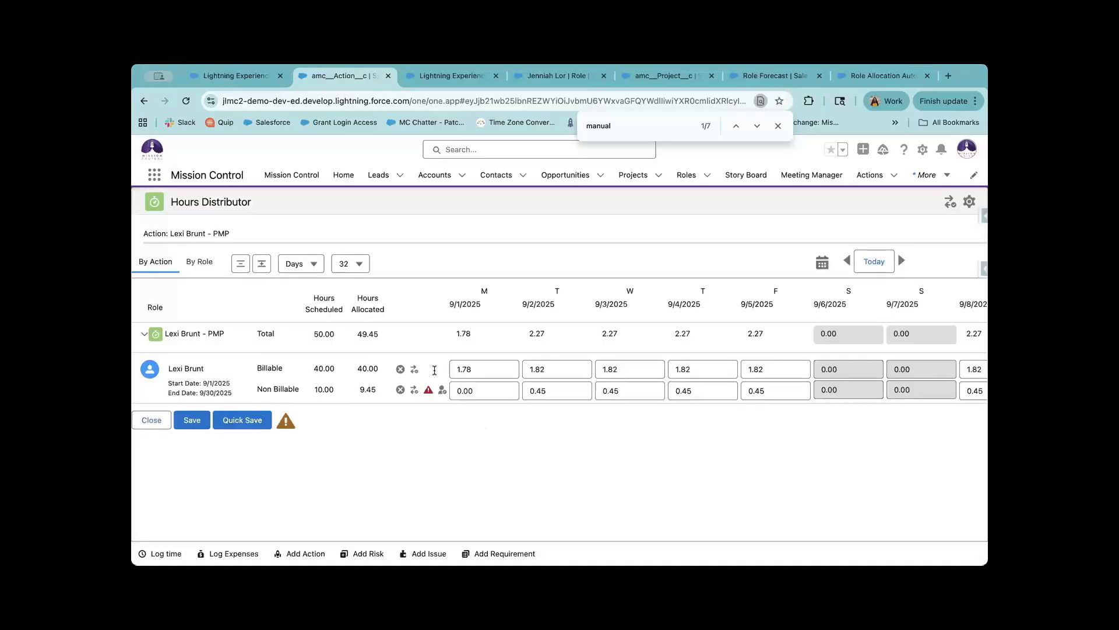
pyautogui.moveTo(382, 369); pyautogui.dragTo(325, 366)
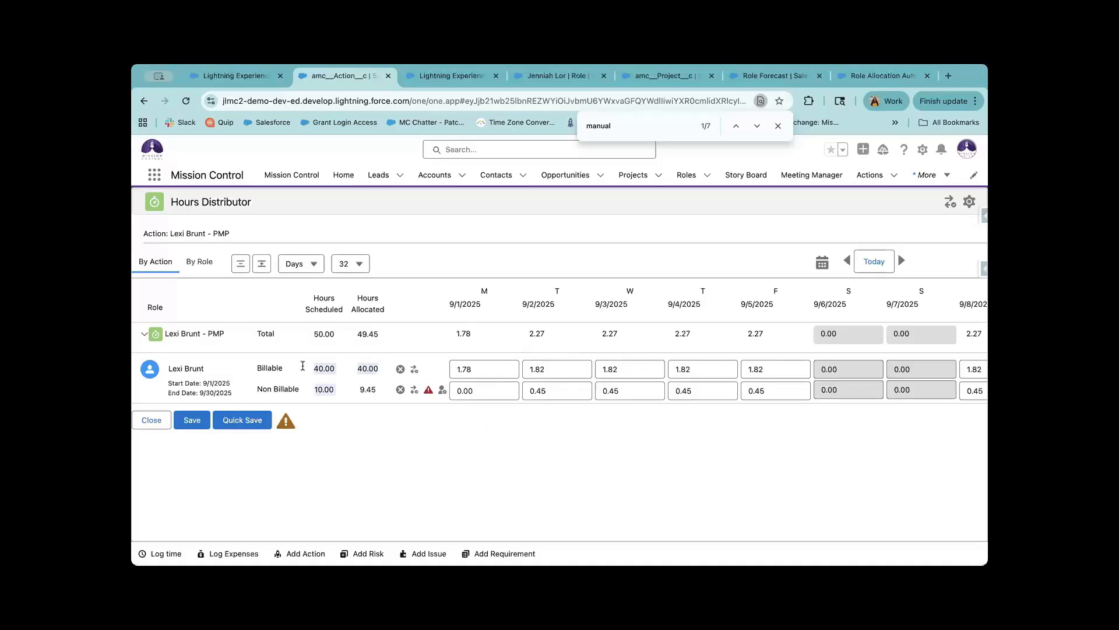
pyautogui.moveTo(236, 393); pyautogui.dragTo(200, 385)
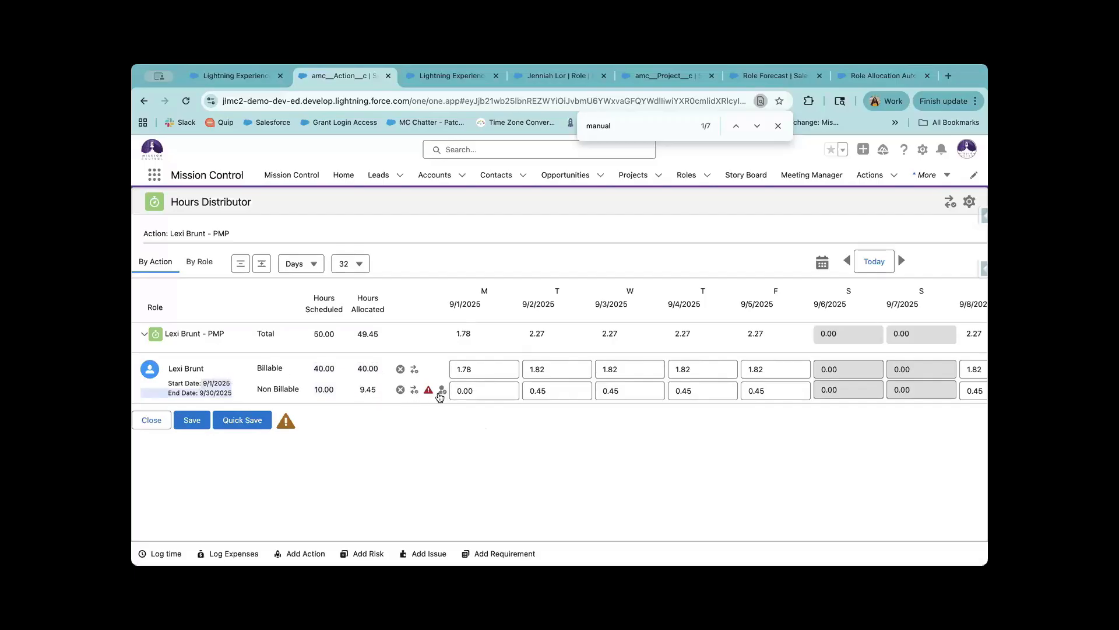
# Overwrite the non-billable hours with 0 for 9/2–9/5 and 5 for 9/8.
pyautogui.click(518, 395)
pyautogui.click(559, 392)
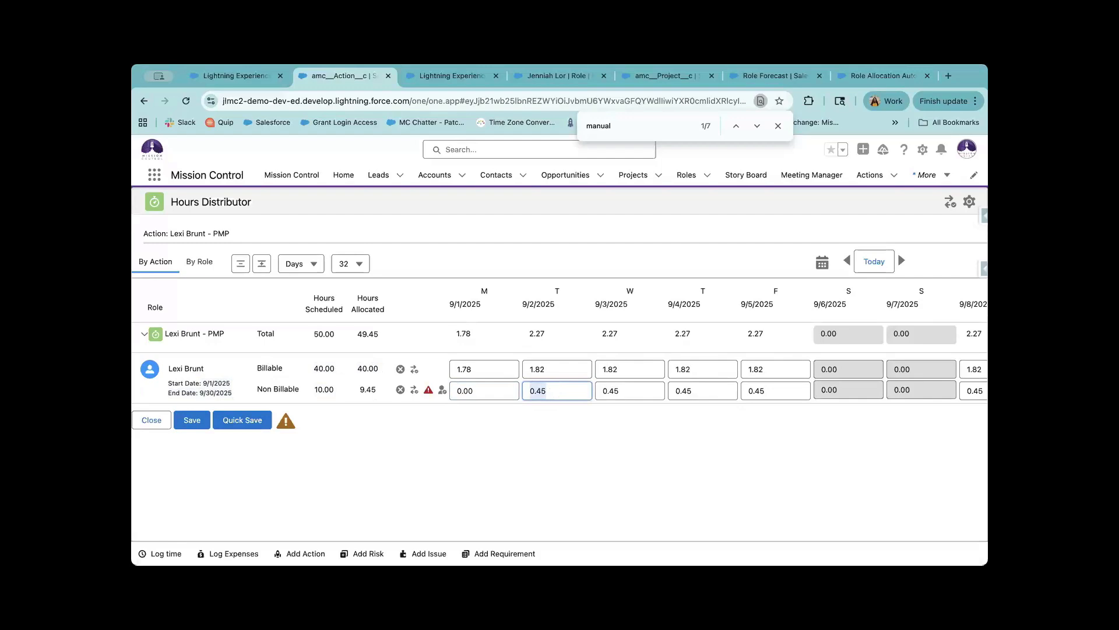
pyautogui.write('0')
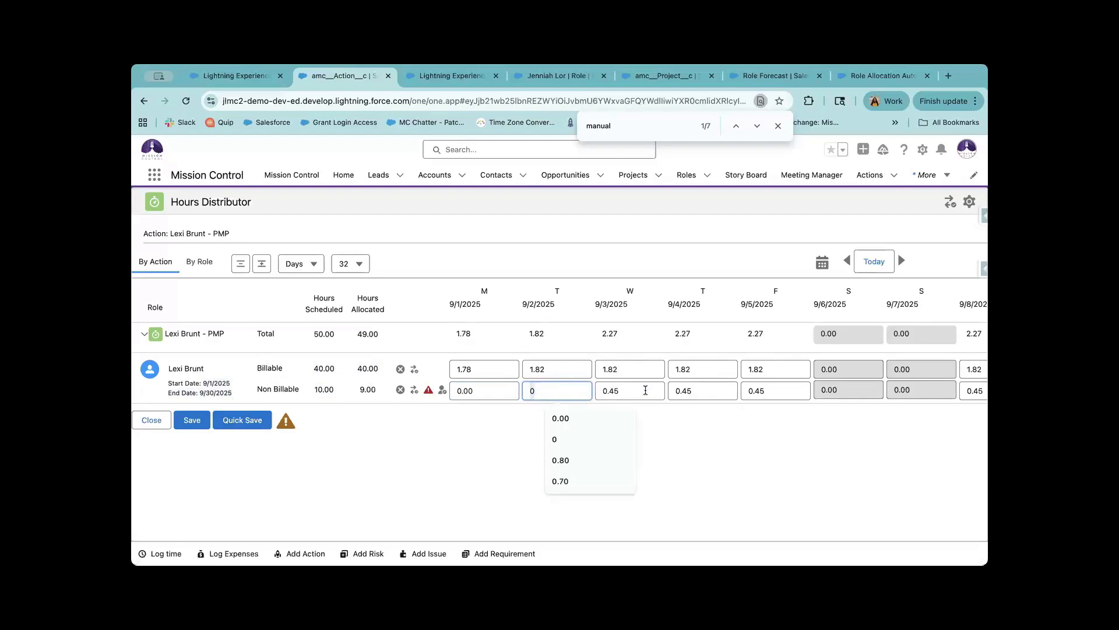
pyautogui.click(646, 390)
pyautogui.write('0')
pyautogui.click(702, 390)
pyautogui.write('0')
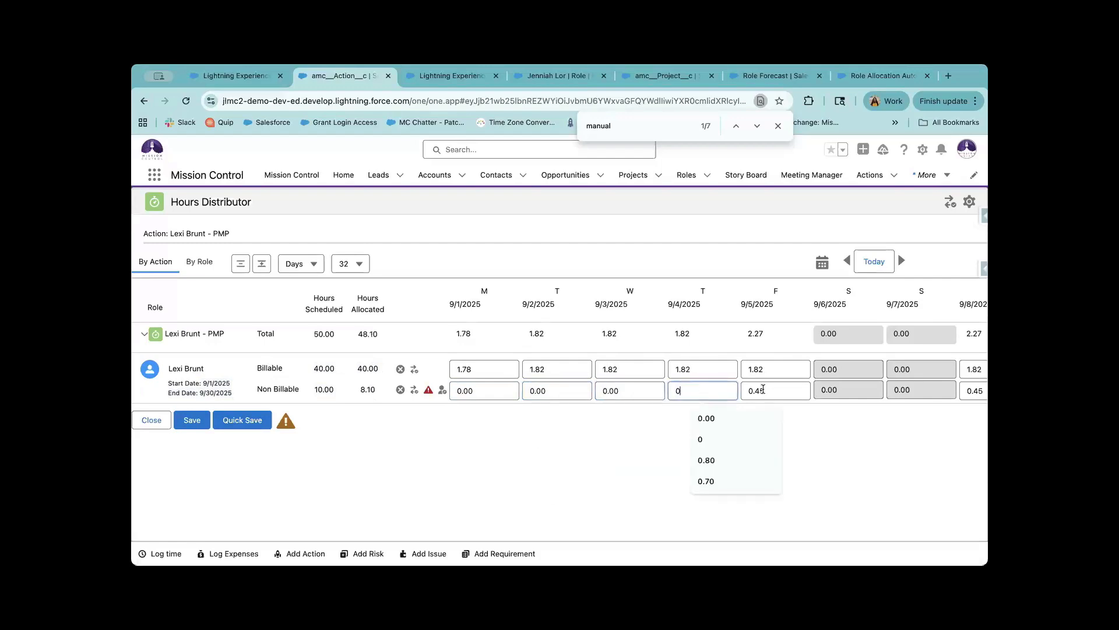
pyautogui.click(765, 388)
pyautogui.write('0')
pyautogui.hscroll(3, 912, 389)
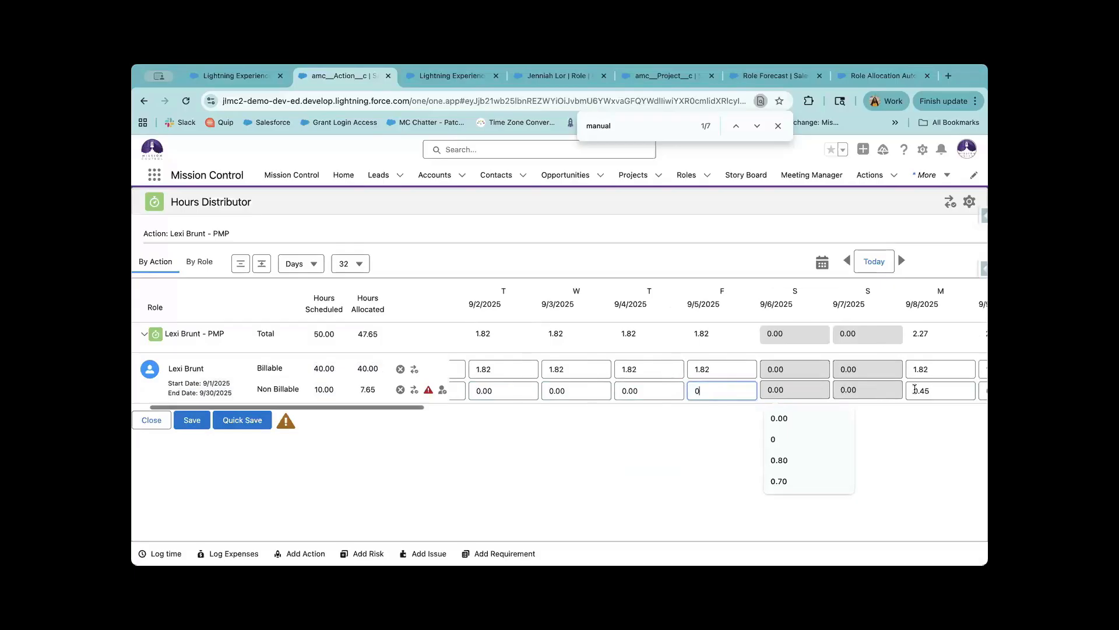
pyautogui.click(914, 389)
pyautogui.doubleClick(915, 388)
pyautogui.write('5')
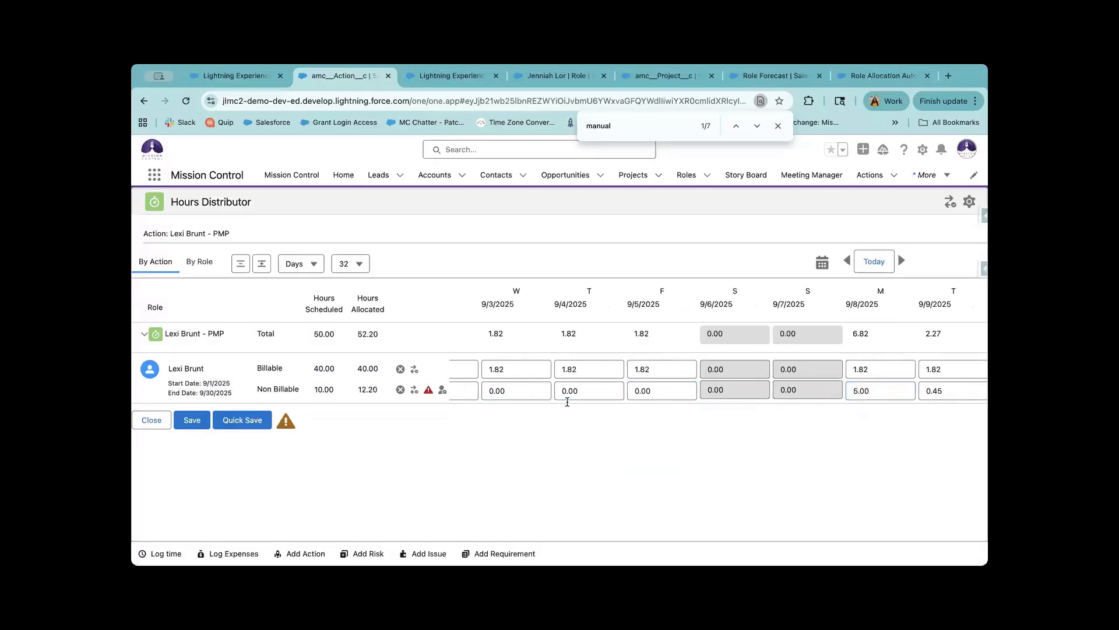
# Clear the non-billable row and redistribute it evenly at 0.45 per weekday.
pyautogui.click(399, 390)
pyautogui.click(442, 390)
pyautogui.click(721, 388)
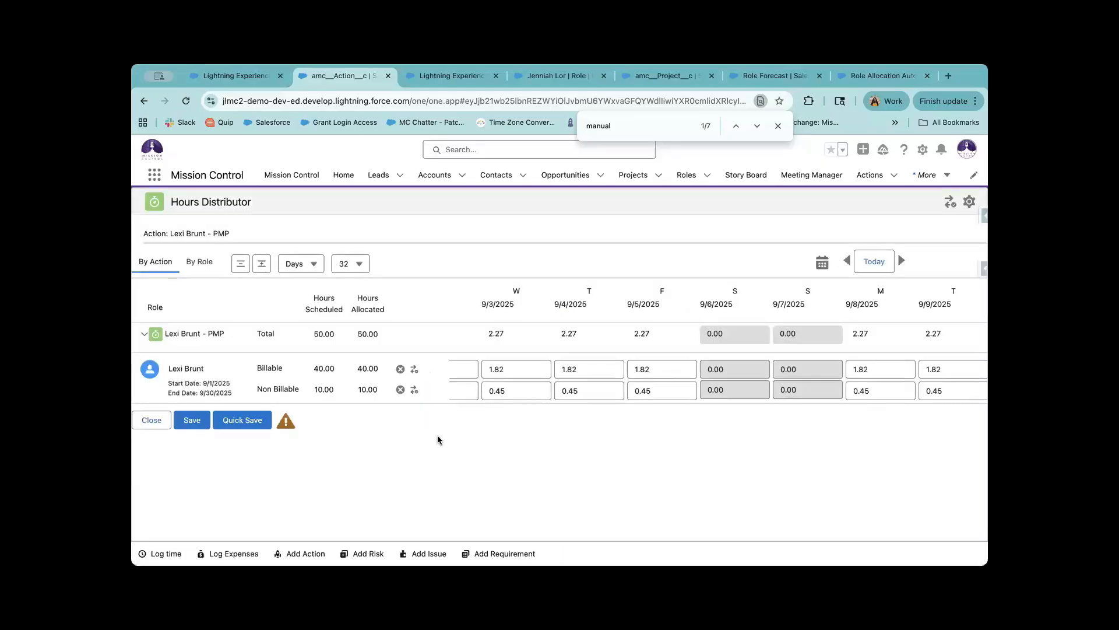
# Quick Save the Hours Distributor with 50.00 of 50.00 hours allocated.
pyautogui.click(245, 423)
# Back-load the 40 billable hours into the last working days of September.
pyautogui.click(414, 370)
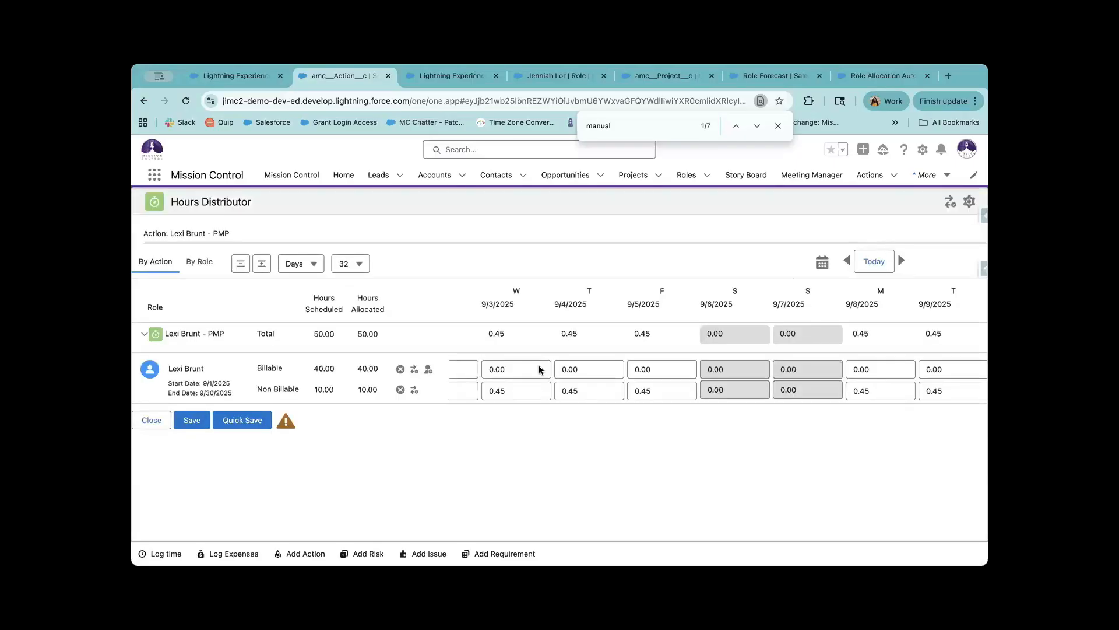
pyautogui.hscroll(10, 480, 369)
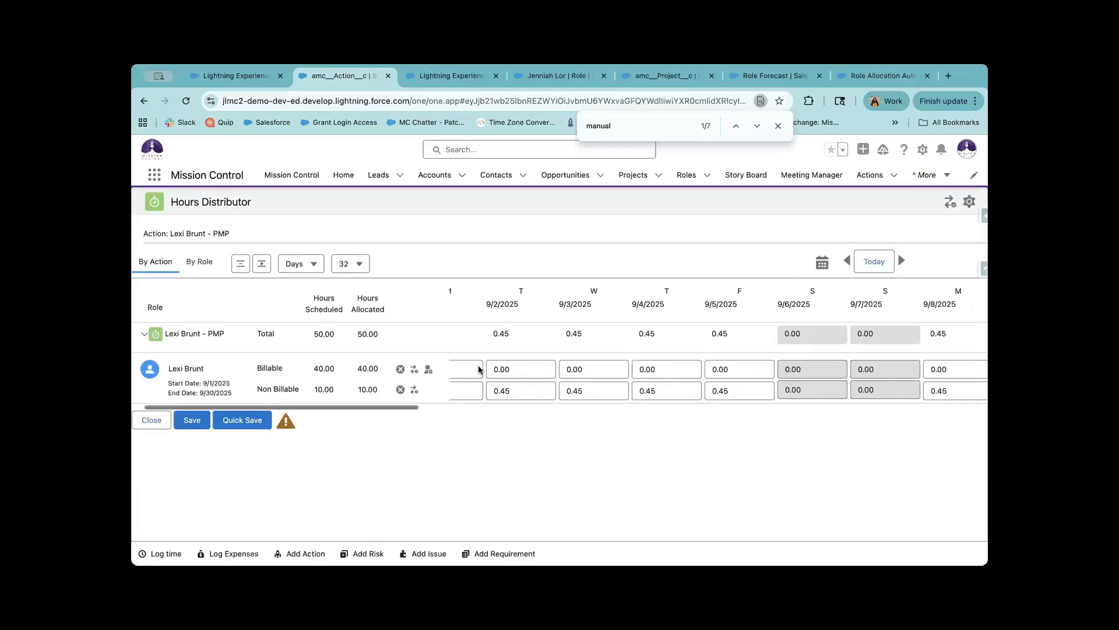
pyautogui.hscroll(10, 479, 369)
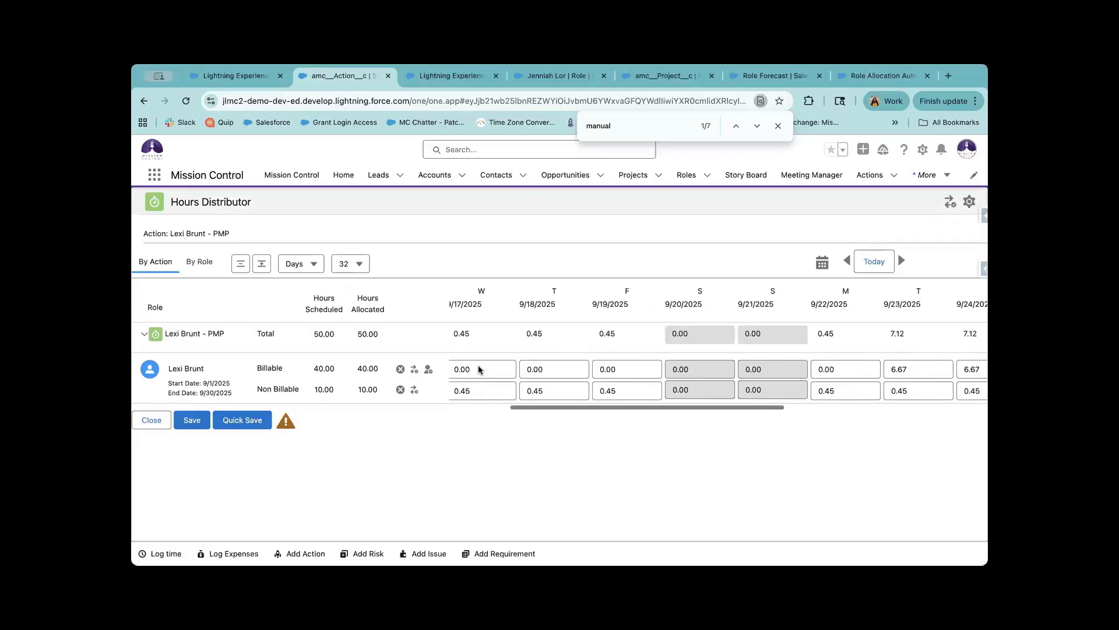
pyautogui.hscroll(6, 479, 369)
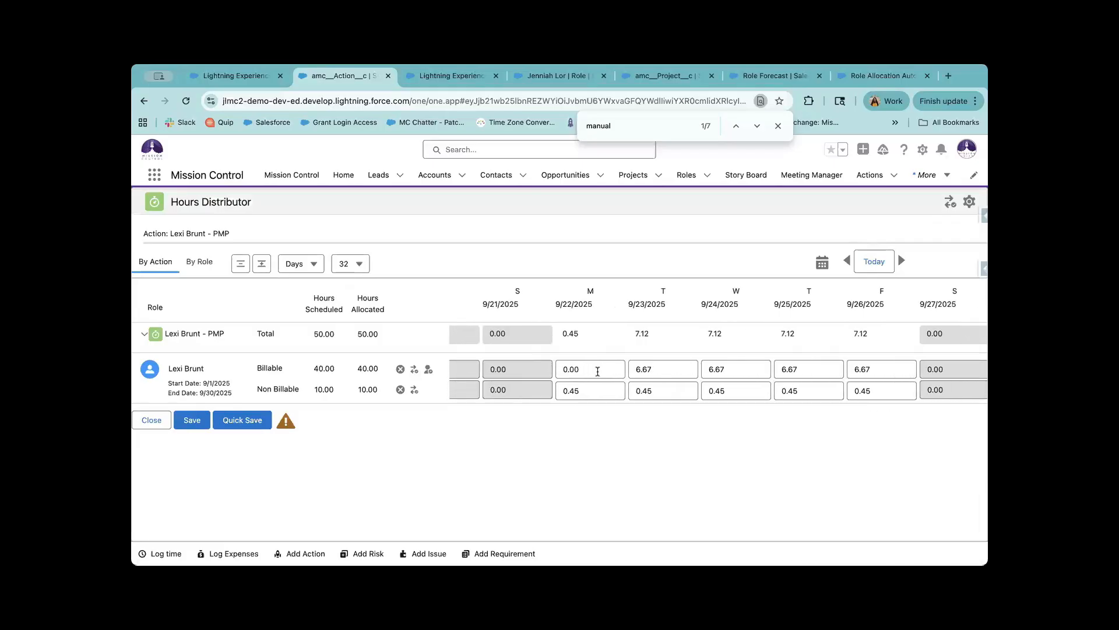
pyautogui.click(597, 371)
pyautogui.click(584, 351)
# Set 9/19's billable hours to 0 and check the 9/22 and 9/23 billable values.
pyautogui.hscroll(-5, 580, 341)
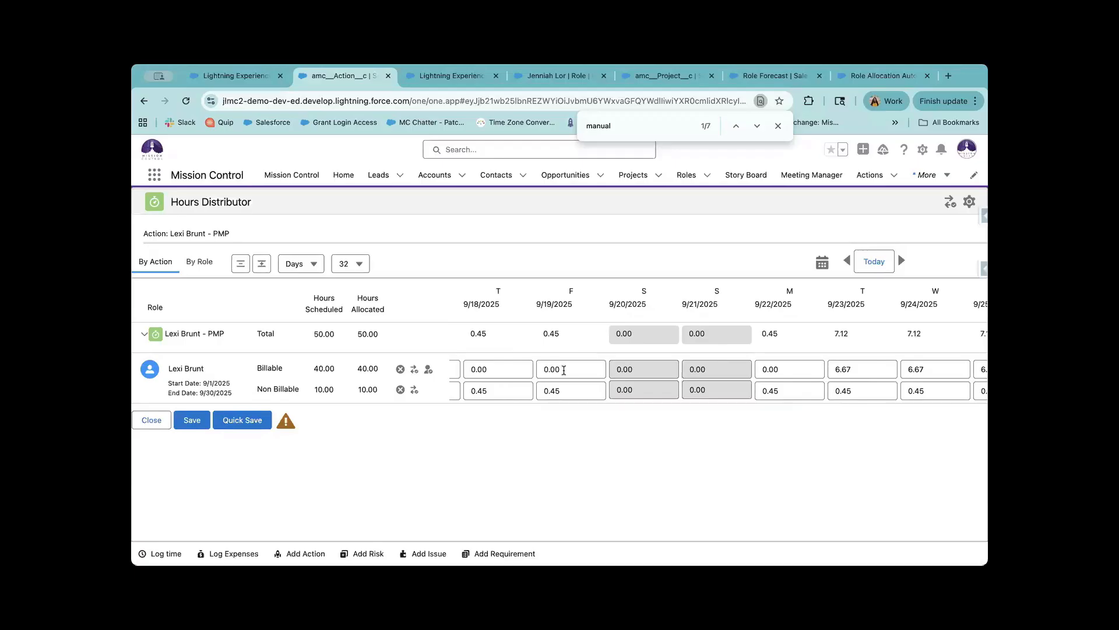
pyautogui.click(564, 370)
pyautogui.write('0')
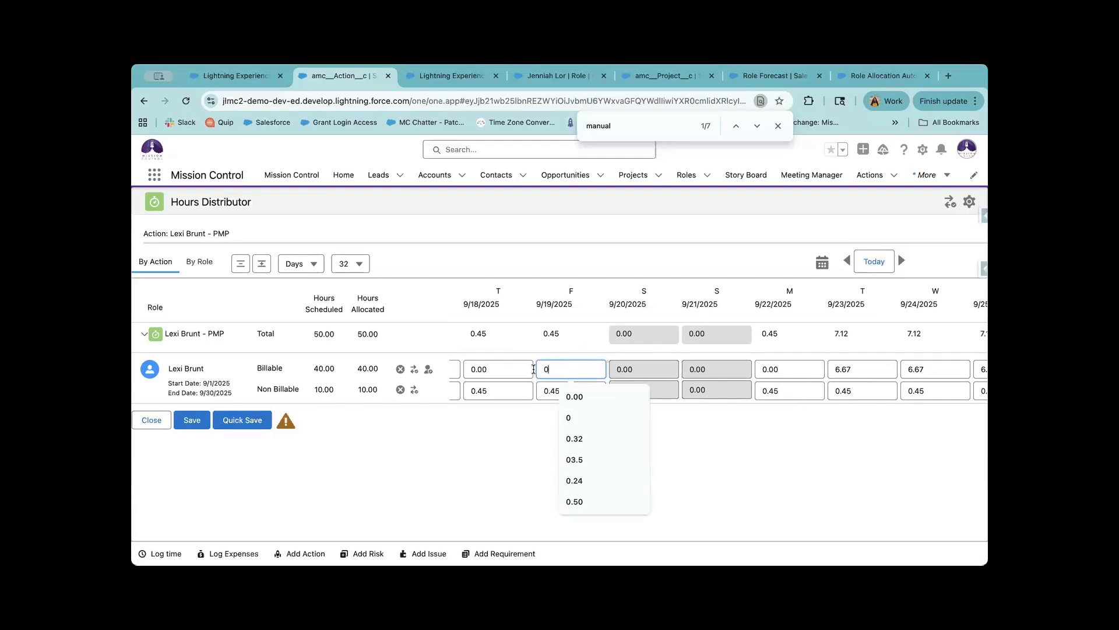
pyautogui.click(325, 368)
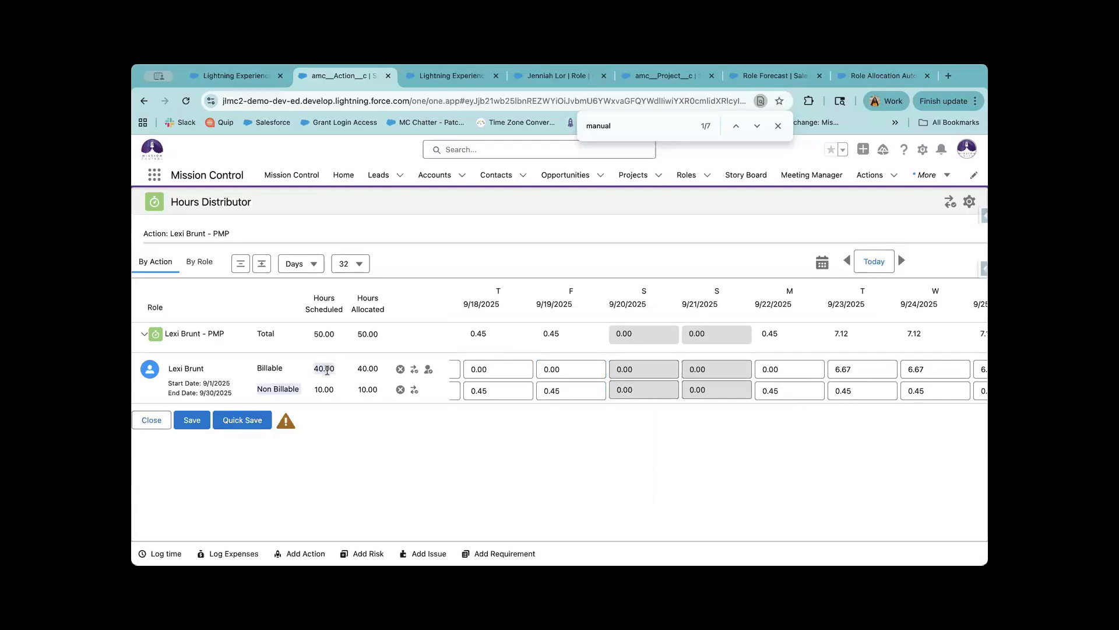
pyautogui.click(576, 367)
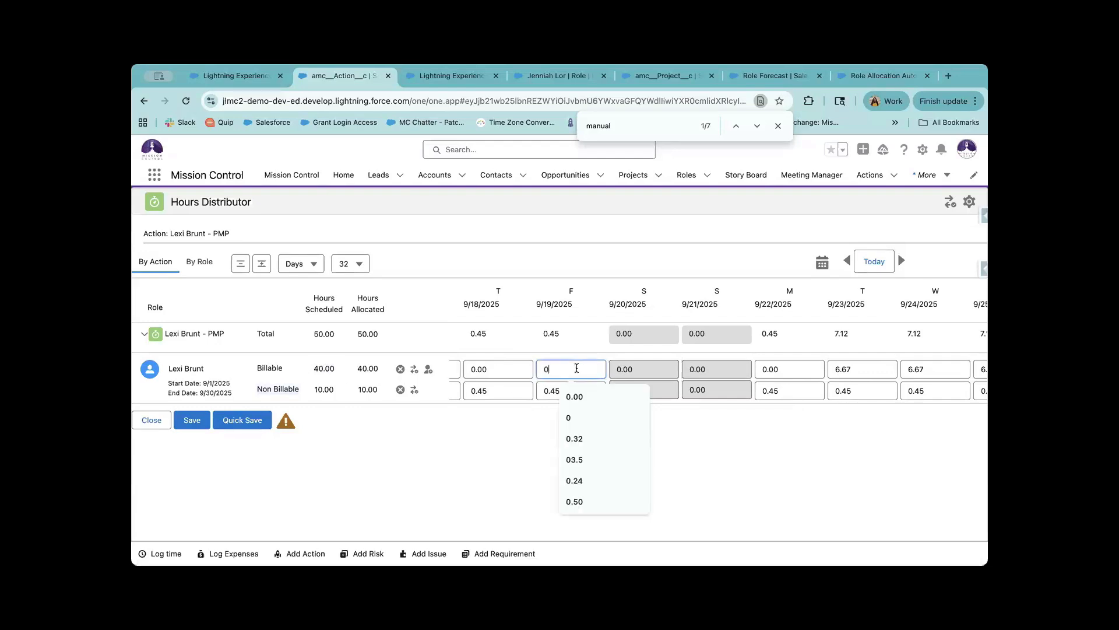
pyautogui.hscroll(1, 562, 371)
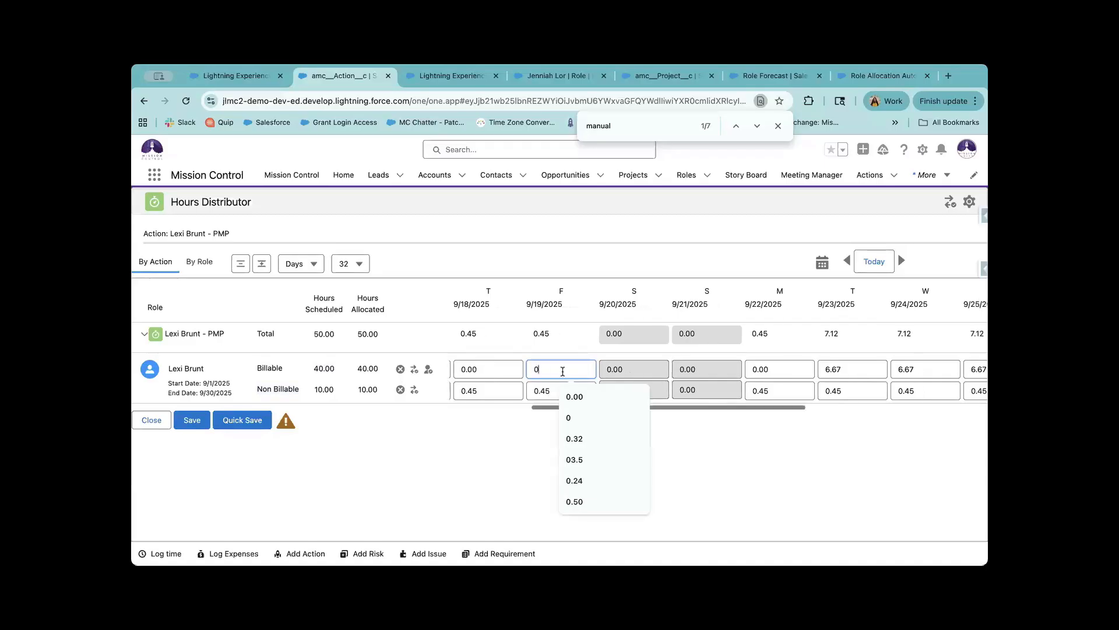
pyautogui.press('Tab')
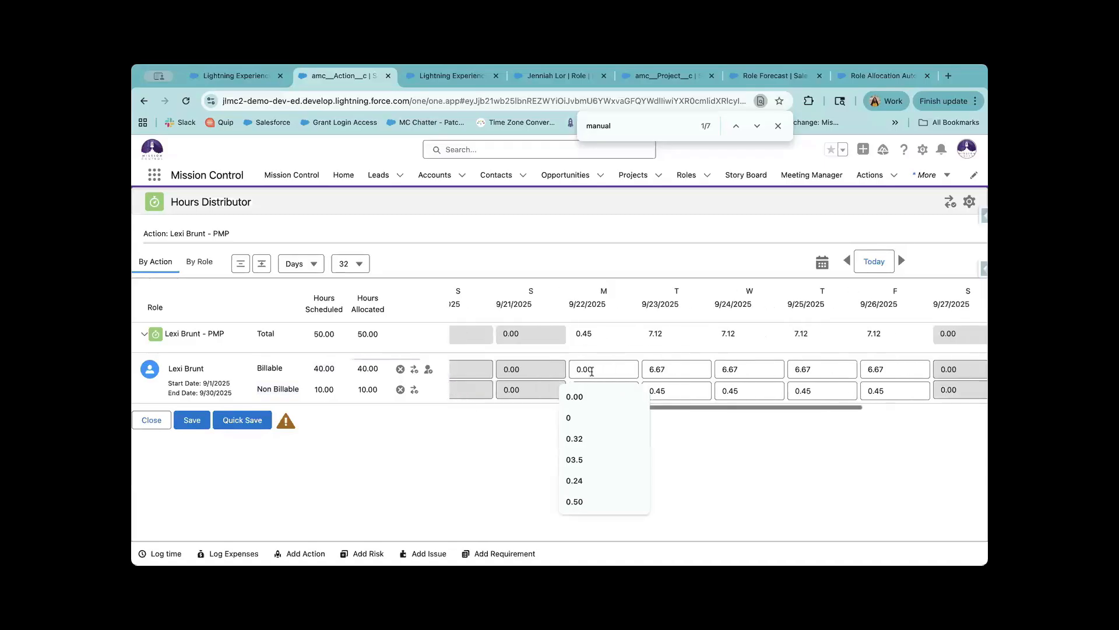
pyautogui.click(653, 368)
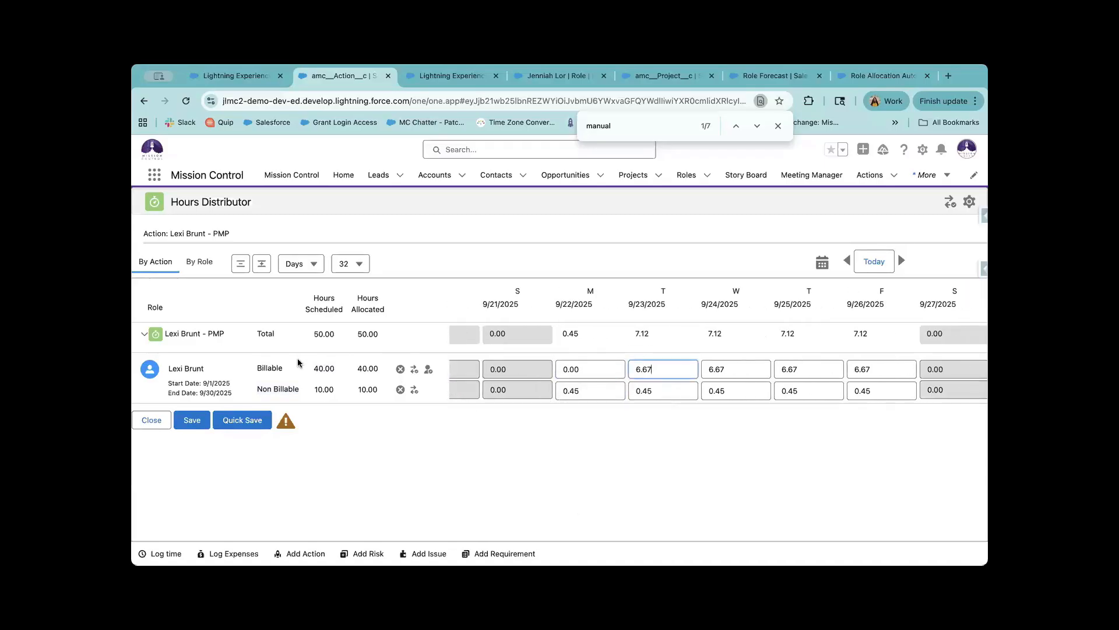
pyautogui.moveTo(339, 371); pyautogui.dragTo(302, 371)
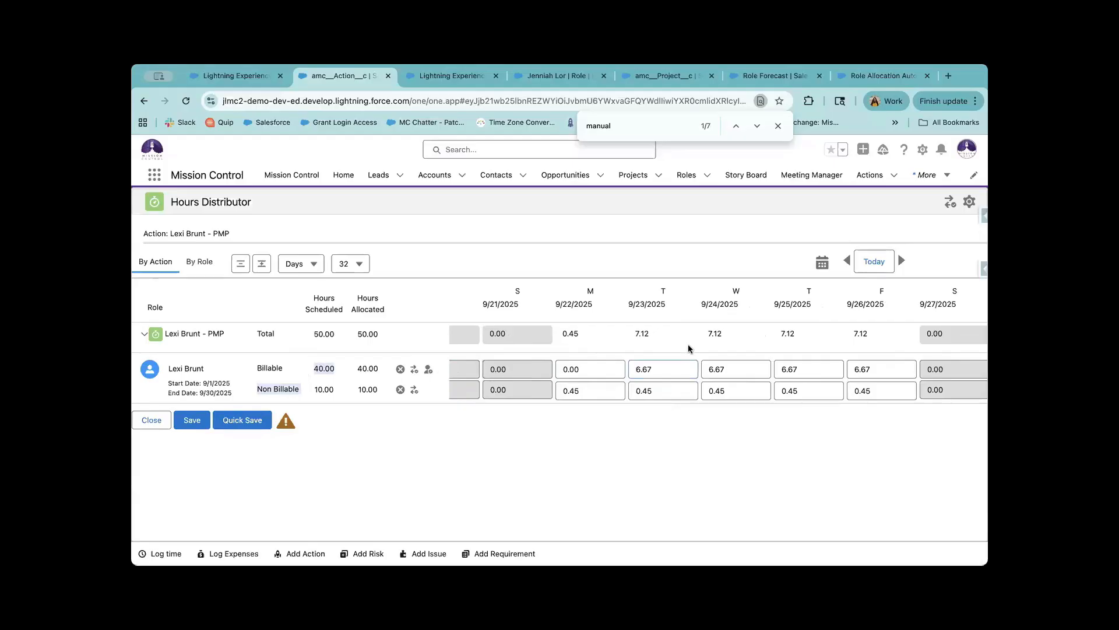
pyautogui.click(590, 365)
# Review the 9/30/2025 end date and the 6.67 daily billable values from 9/23.
pyautogui.hscroll(5, 782, 382)
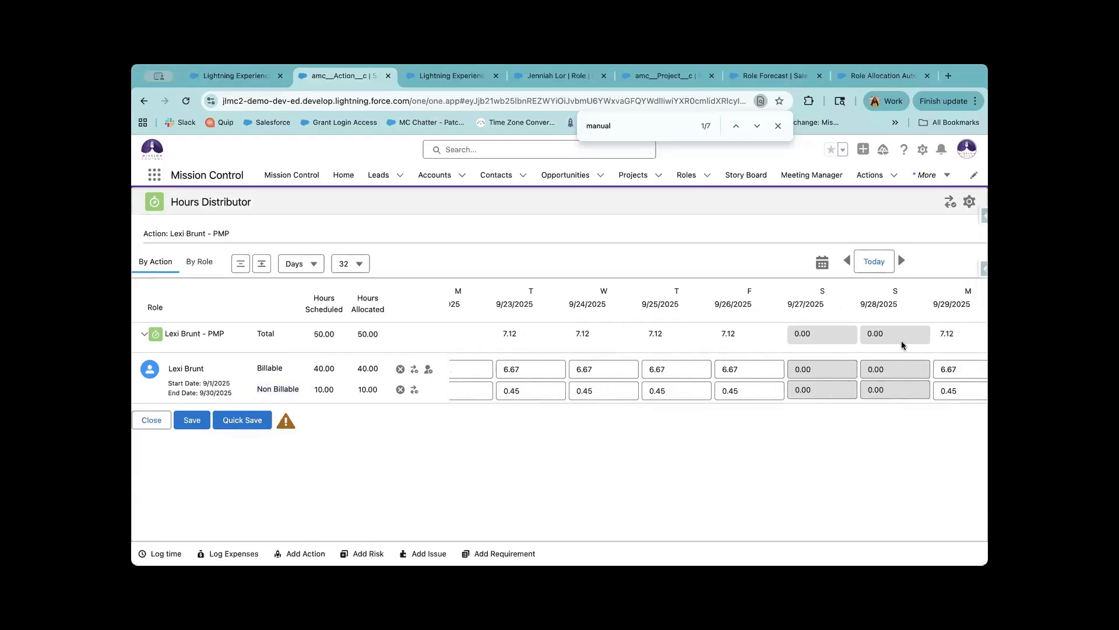
pyautogui.doubleClick(233, 393)
pyautogui.hscroll(5, 704, 373)
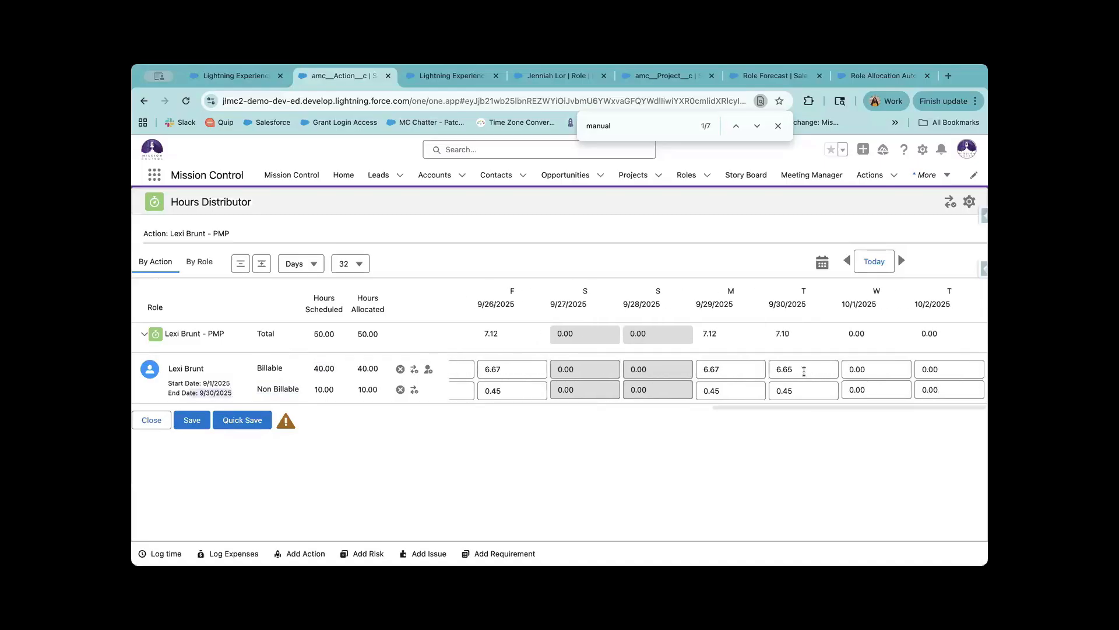
pyautogui.hscroll(-2, 739, 370)
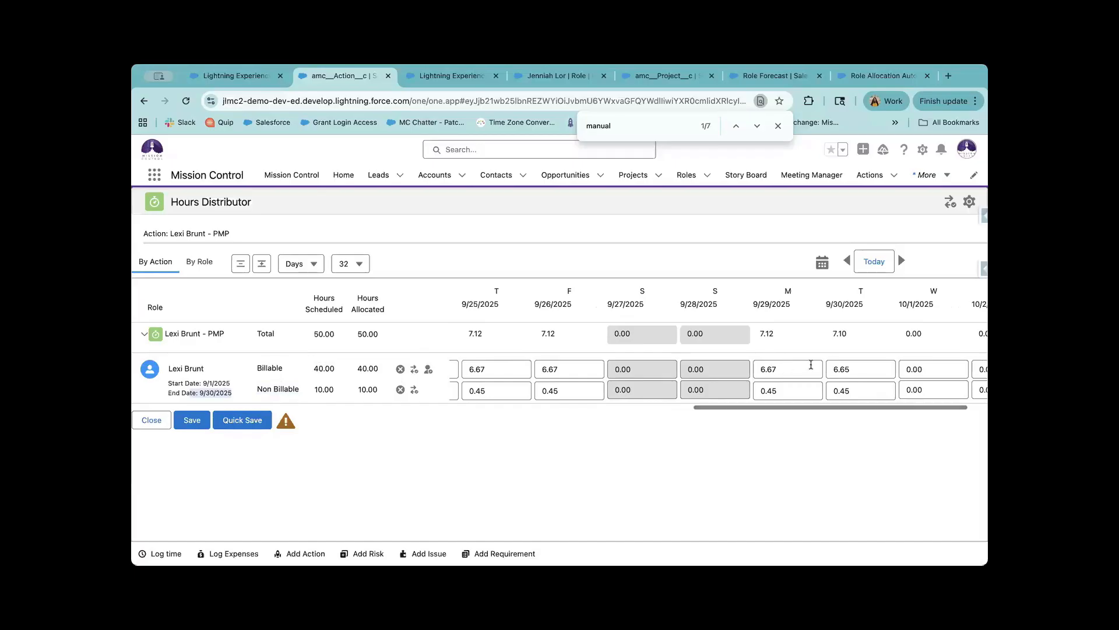
pyautogui.hscroll(-3, 786, 367)
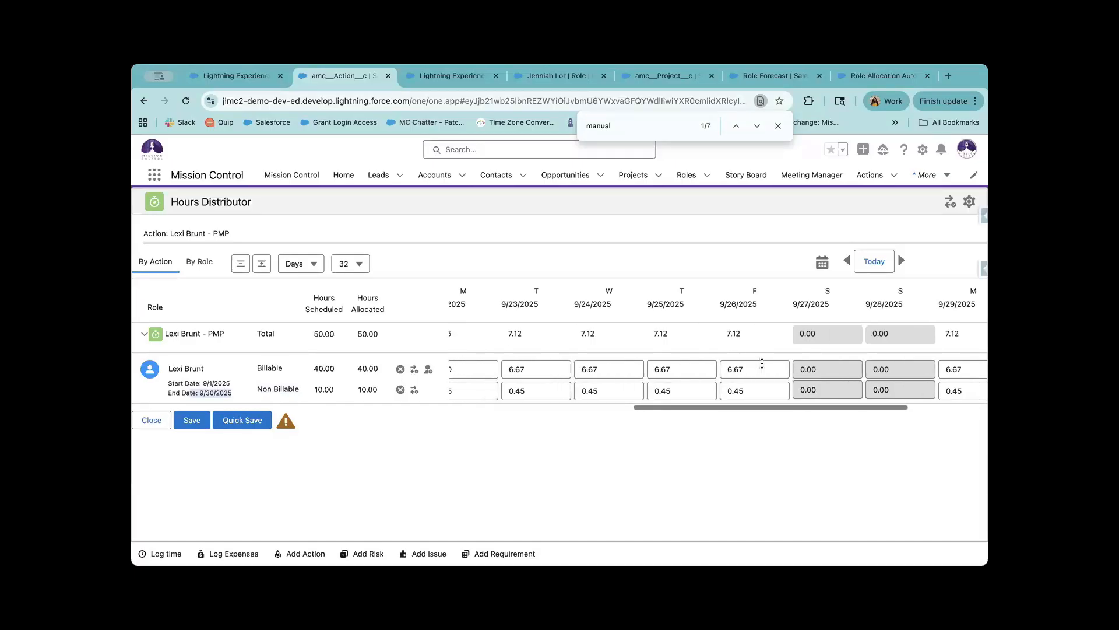
pyautogui.hscroll(1, 728, 368)
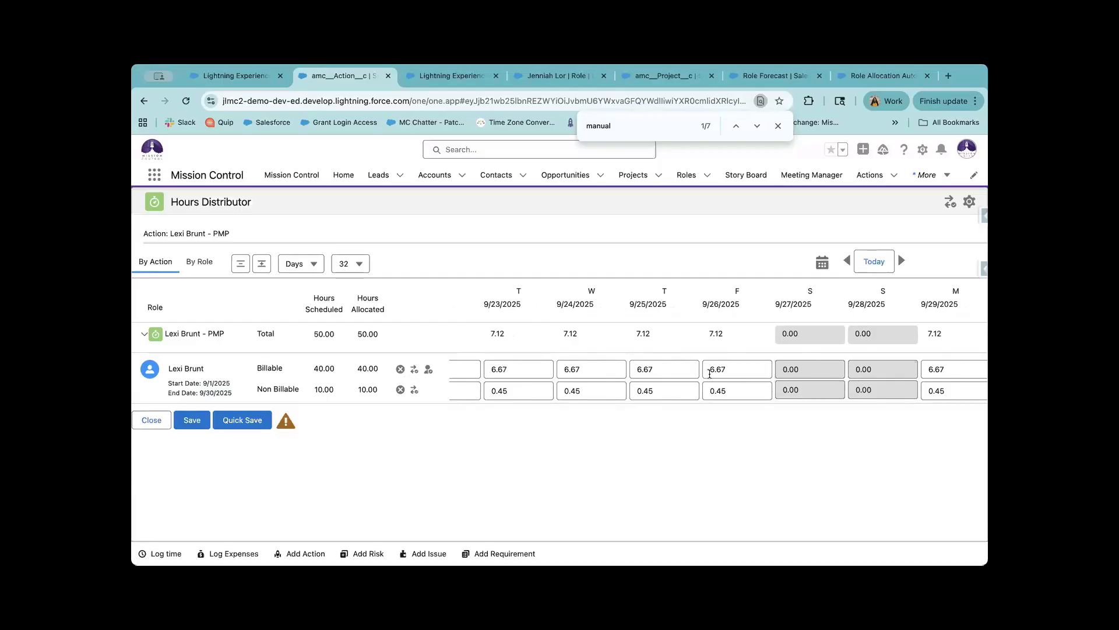
pyautogui.hscroll(2, 682, 370)
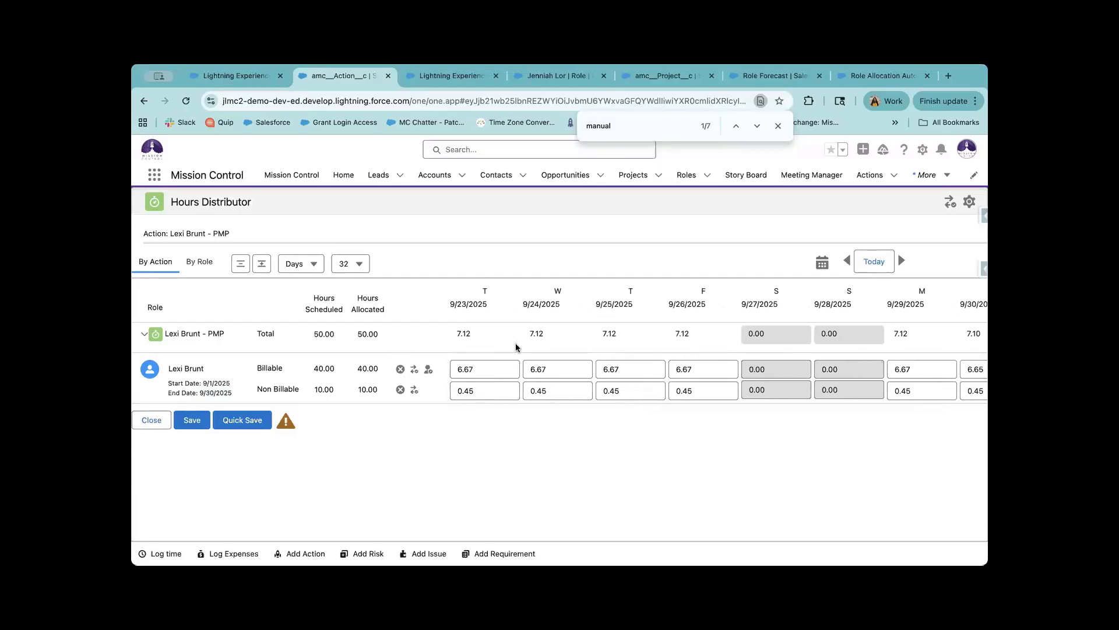
pyautogui.moveTo(335, 370); pyautogui.dragTo(292, 369)
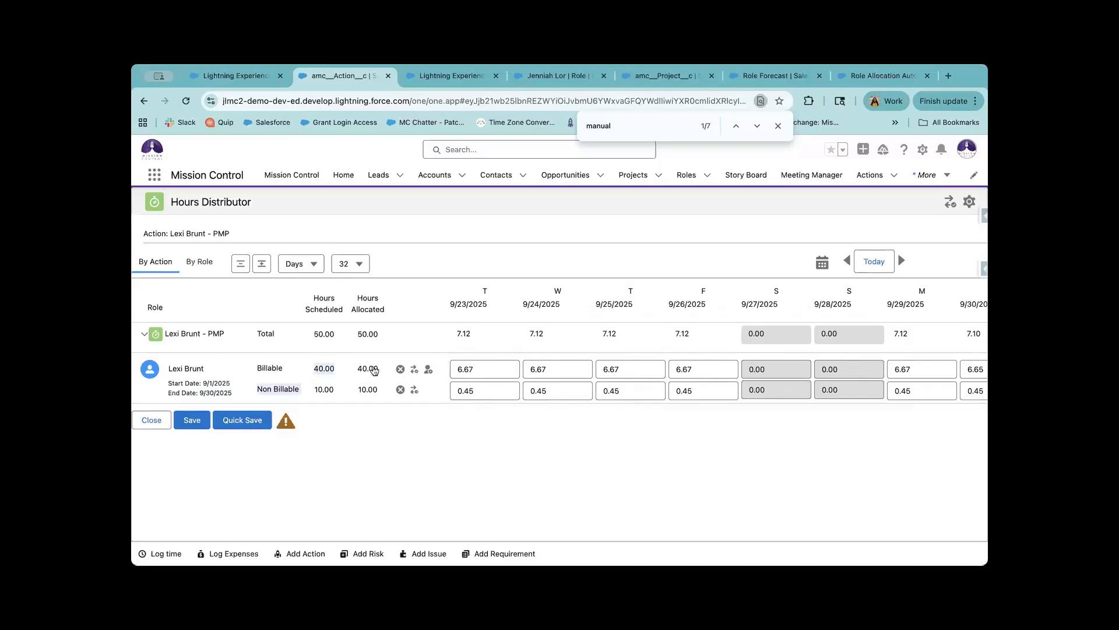
pyautogui.click(530, 353)
pyautogui.hscroll(-1, 642, 371)
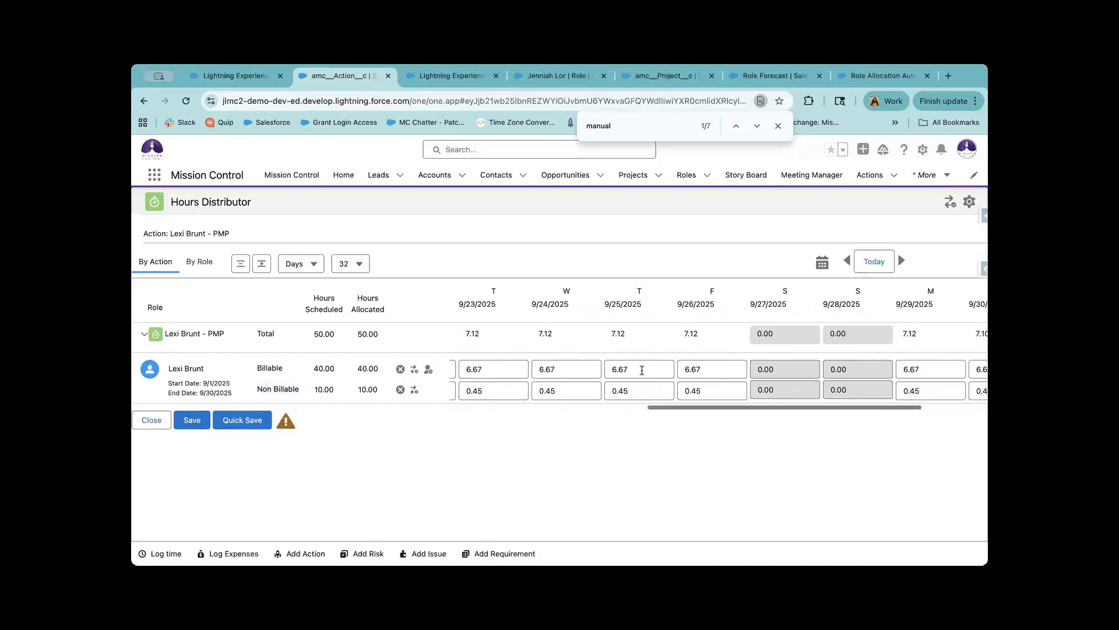
pyautogui.hscroll(-2, 642, 371)
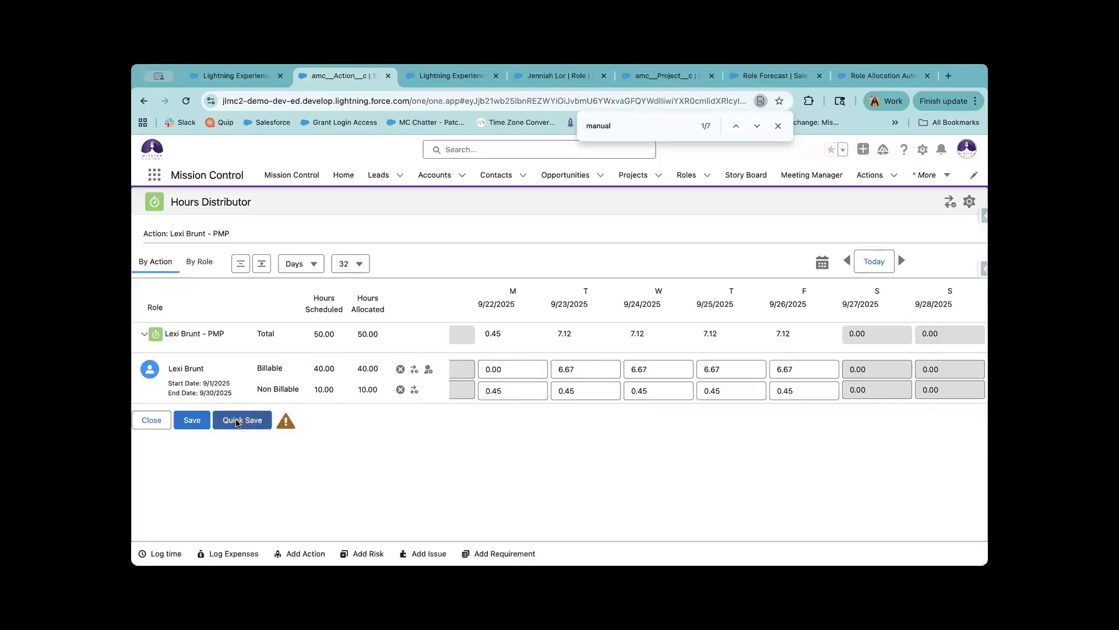
# Move PMP non-billable hours to 1.67 daily from 9/23, save, overriding the role allocations.
pyautogui.click(237, 423)
pyautogui.hscroll(1, 688, 381)
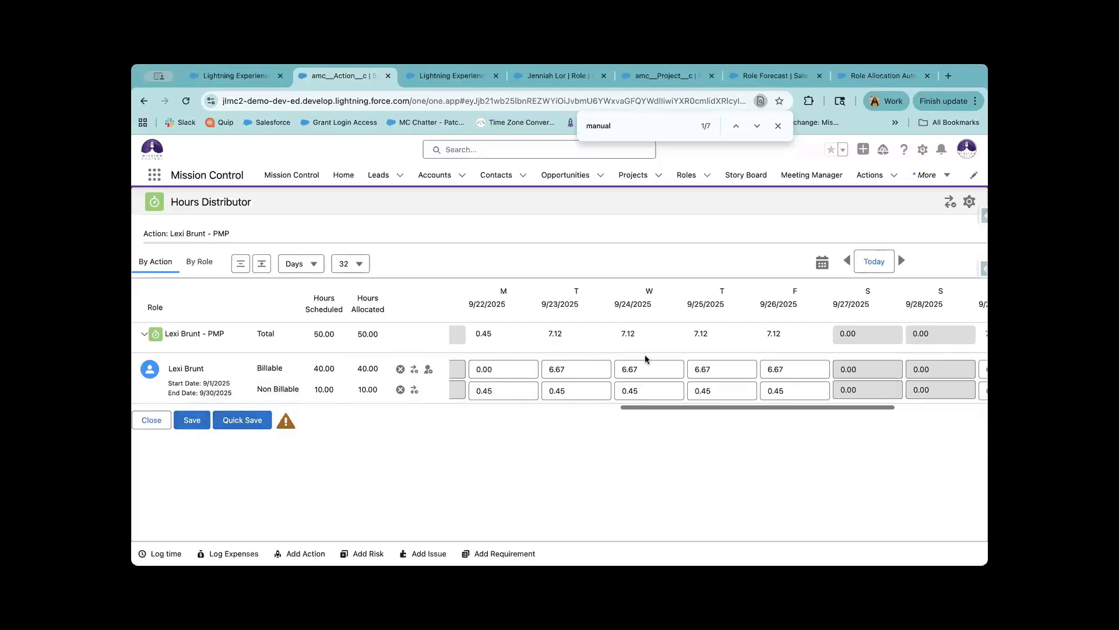
pyautogui.click(414, 390)
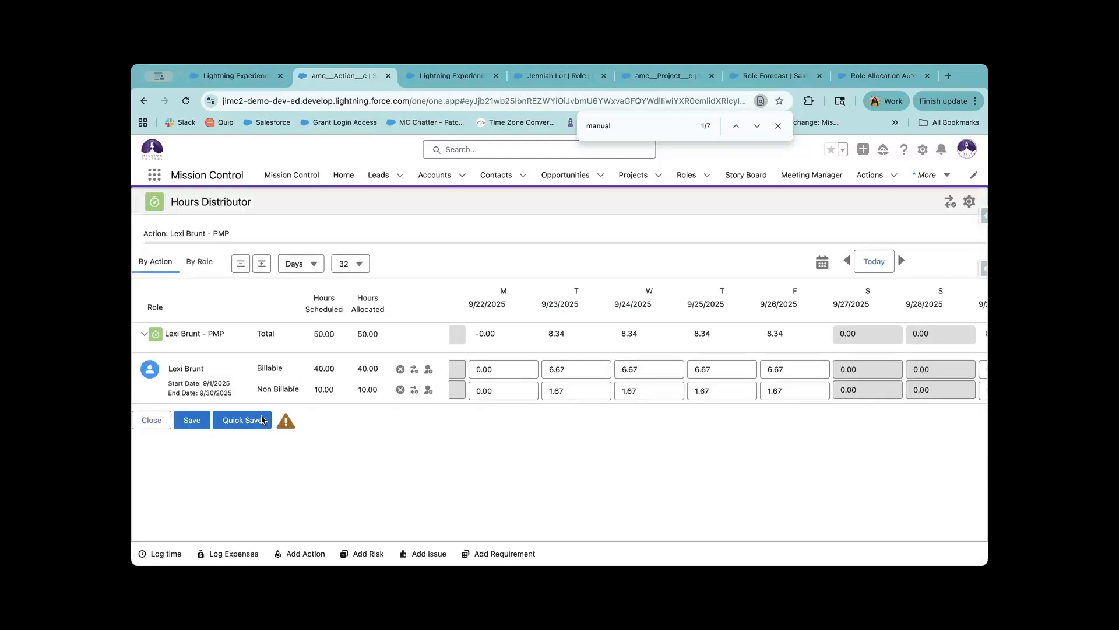
pyautogui.click(232, 421)
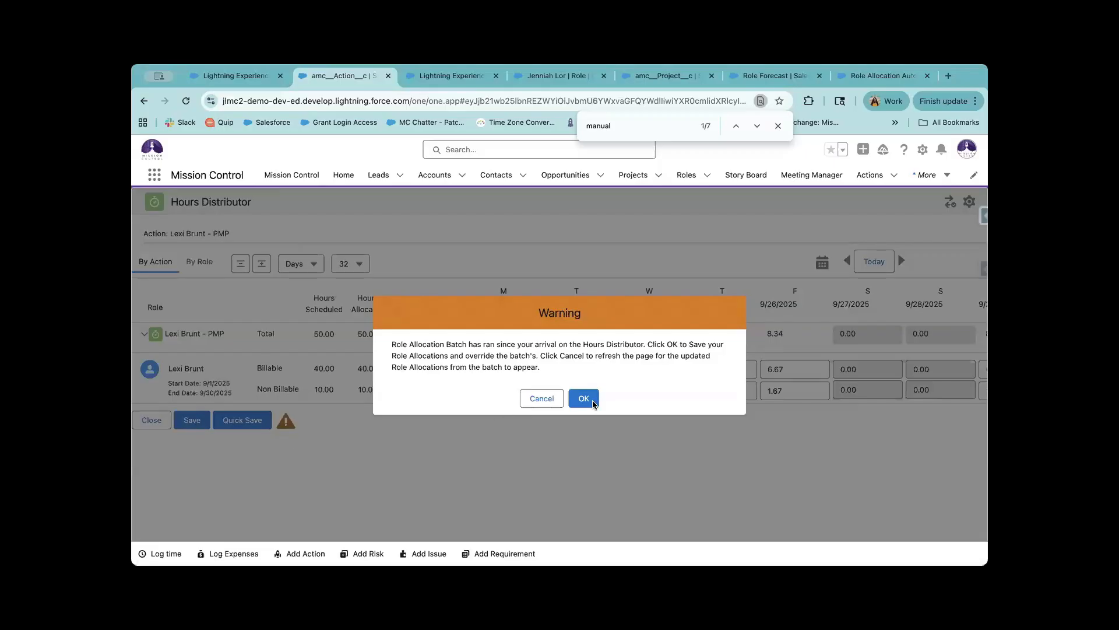
pyautogui.click(582, 395)
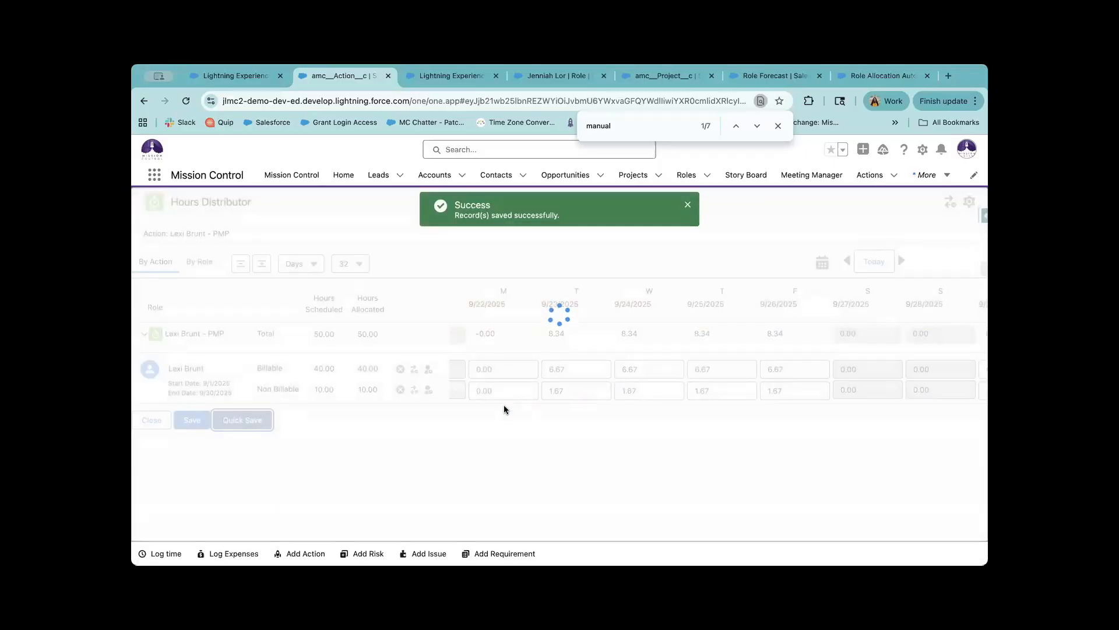
pyautogui.click(152, 420)
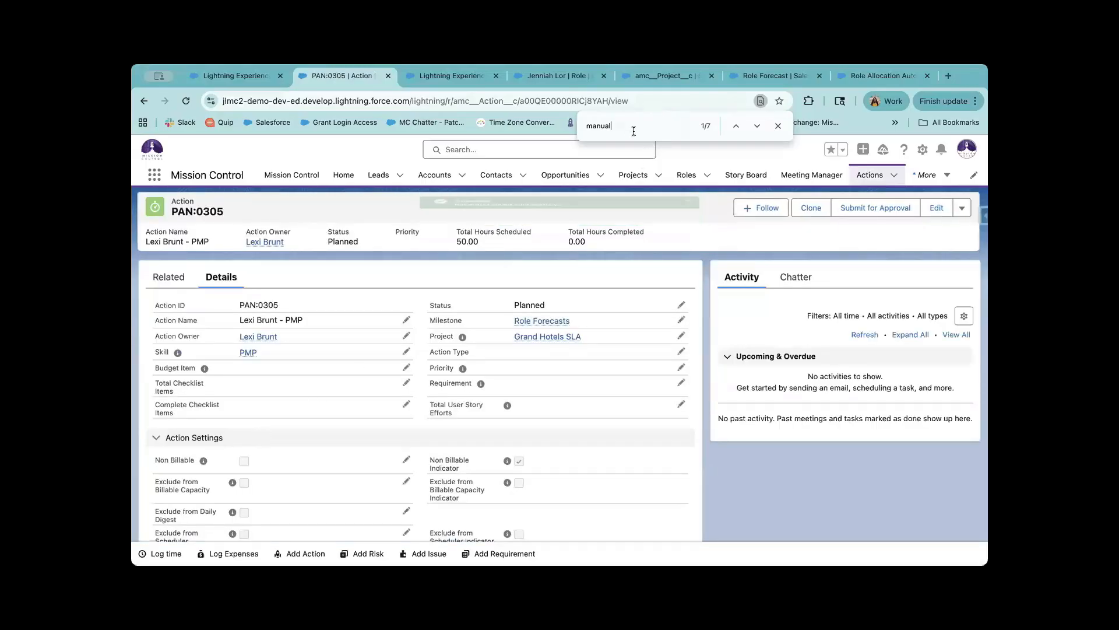
# Jump to the ticked Manual Allocation field via the 'manual' match and highlight its label.
pyautogui.press('Return')
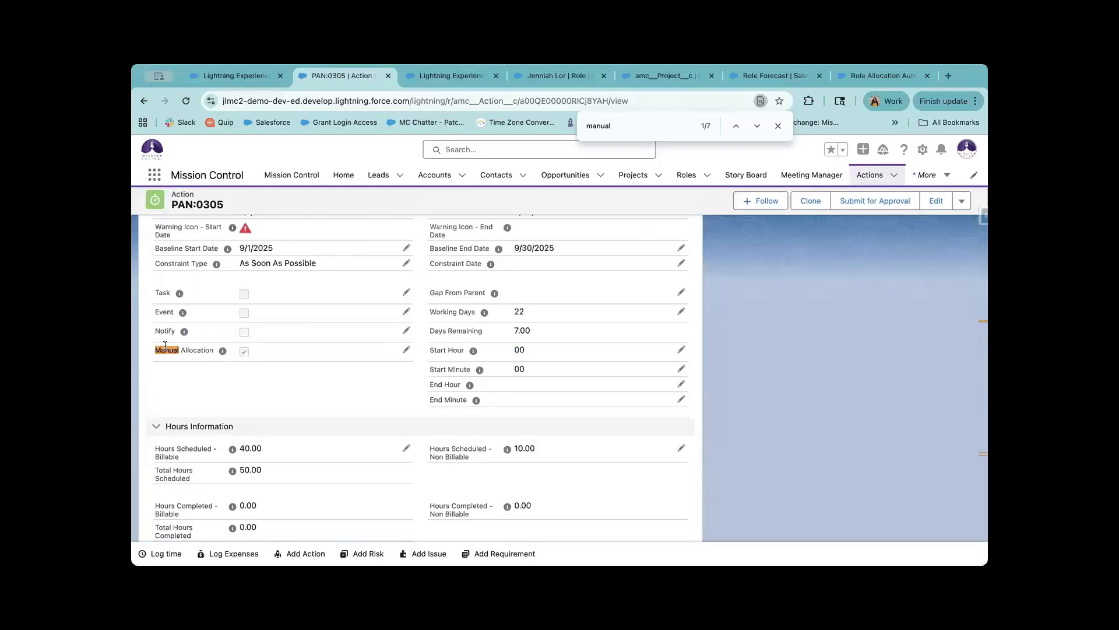
pyautogui.moveTo(165, 345); pyautogui.dragTo(232, 350)
pyautogui.click(454, 79)
pyautogui.scroll(-5, 684, 393)
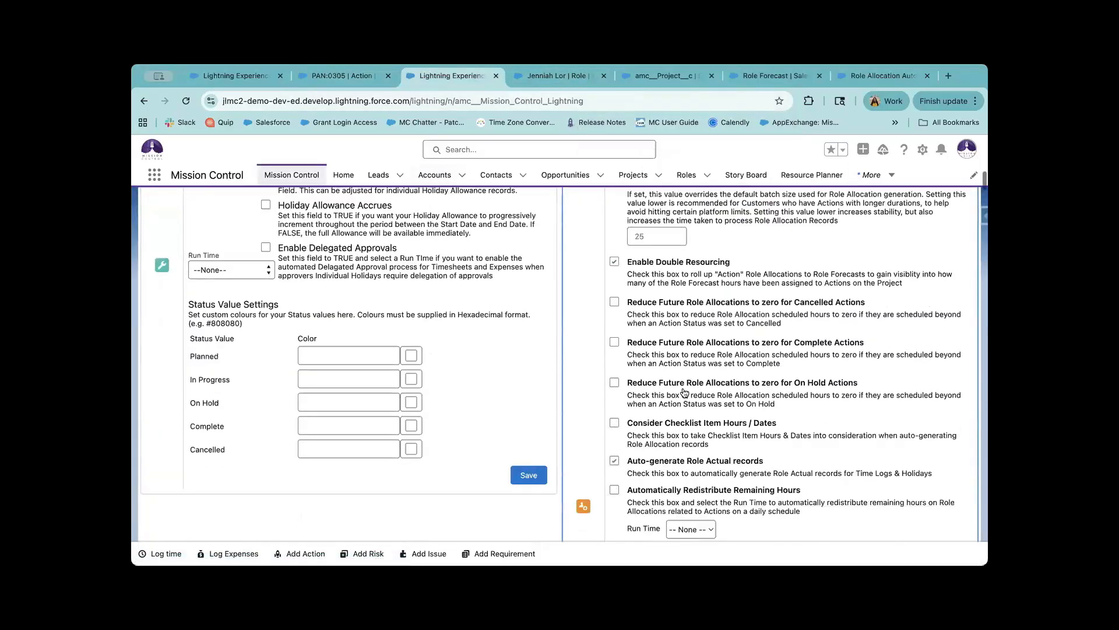
pyautogui.scroll(-1, 684, 393)
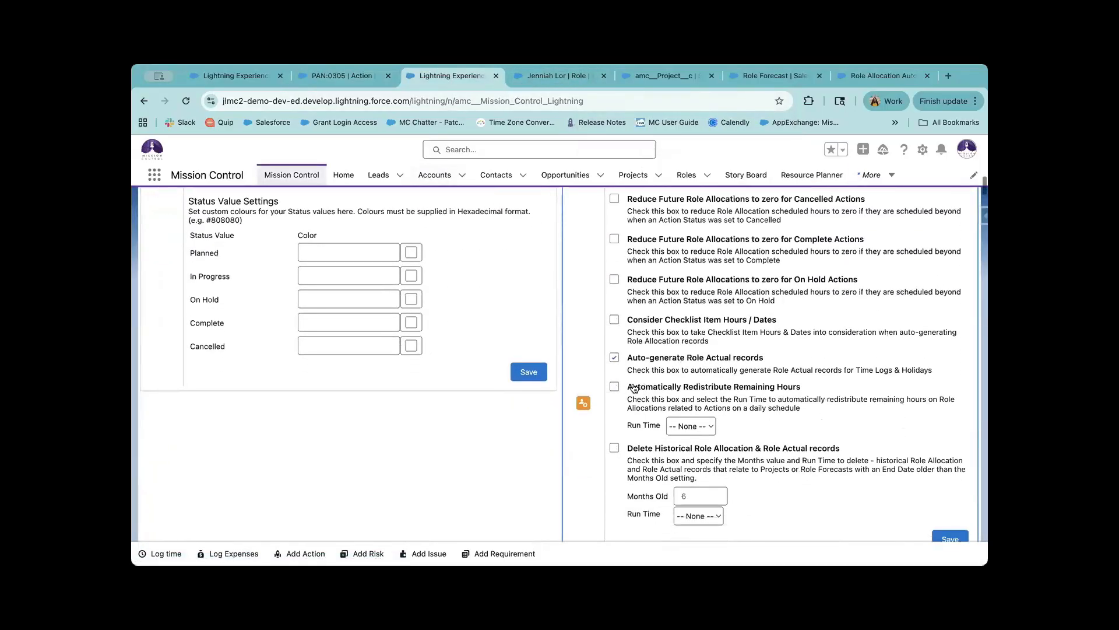
pyautogui.moveTo(625, 386); pyautogui.dragTo(796, 428)
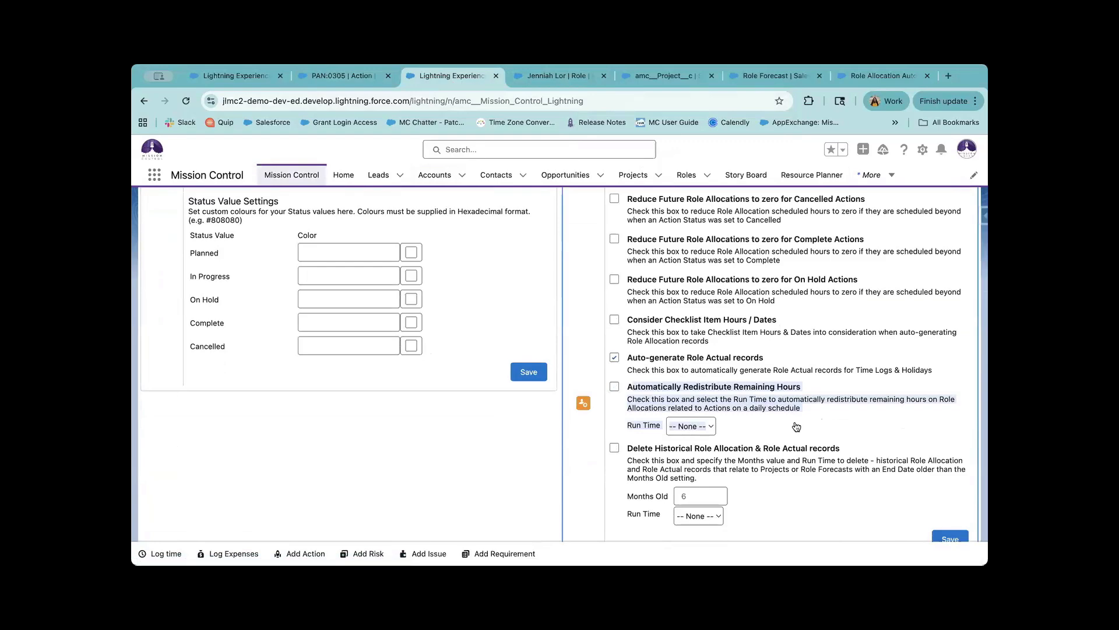
pyautogui.click(353, 78)
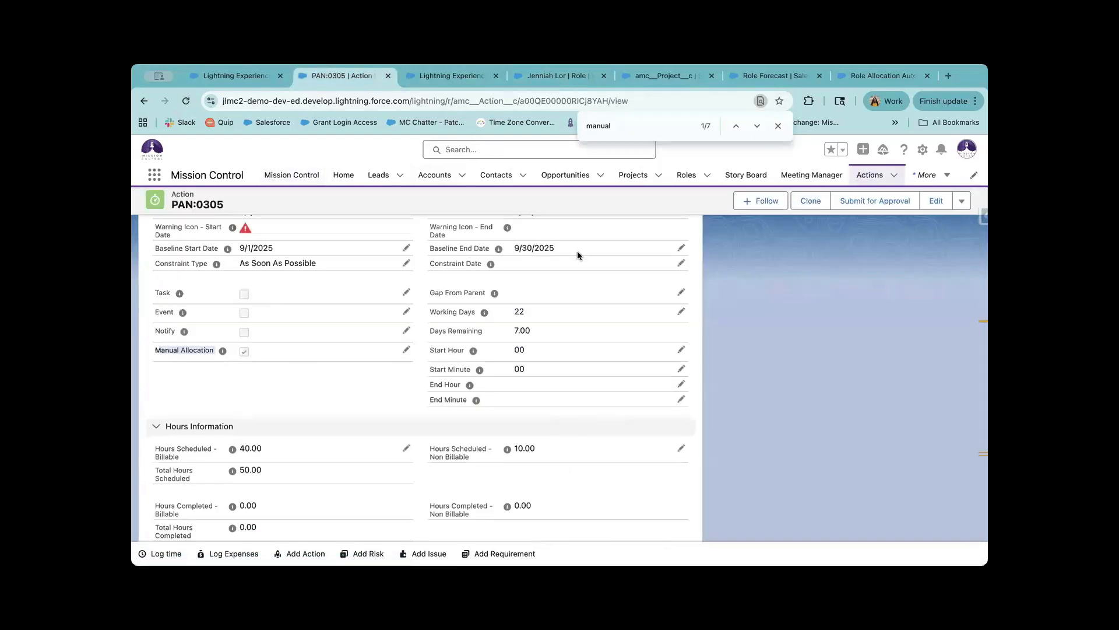
pyautogui.click(434, 75)
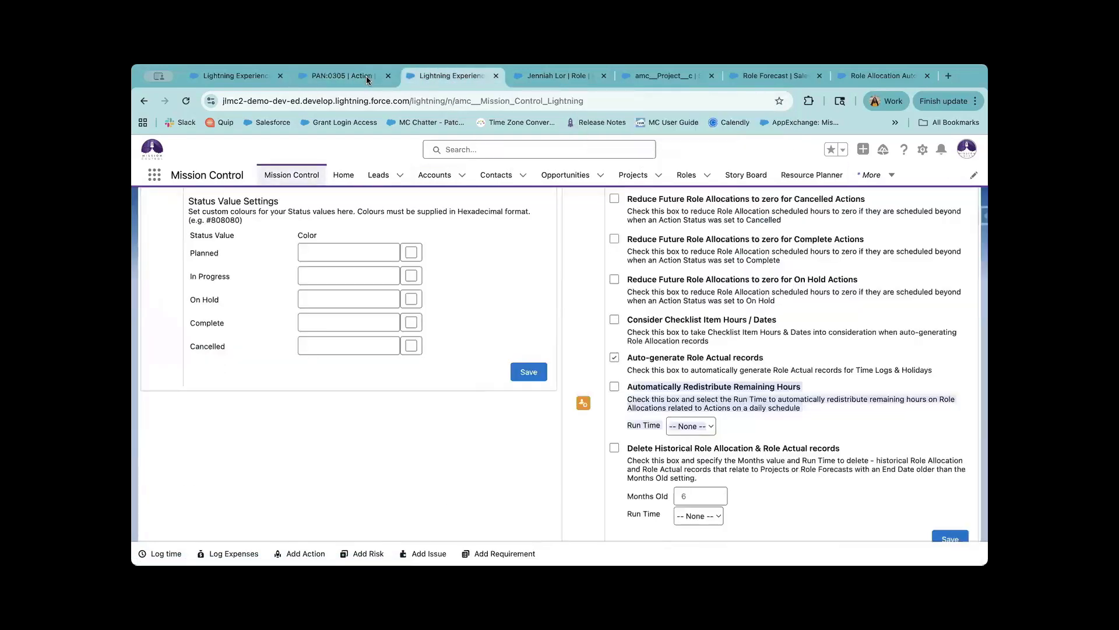
pyautogui.click(366, 75)
pyautogui.click(458, 78)
pyautogui.click(710, 429)
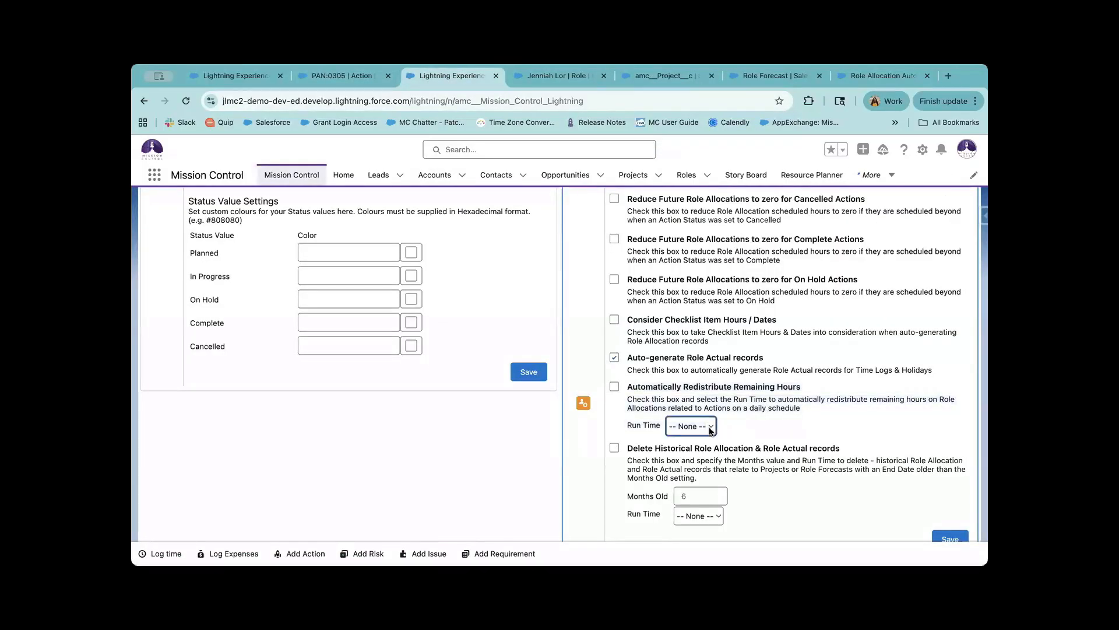
pyautogui.click(737, 424)
pyautogui.click(737, 424)
pyautogui.click(359, 79)
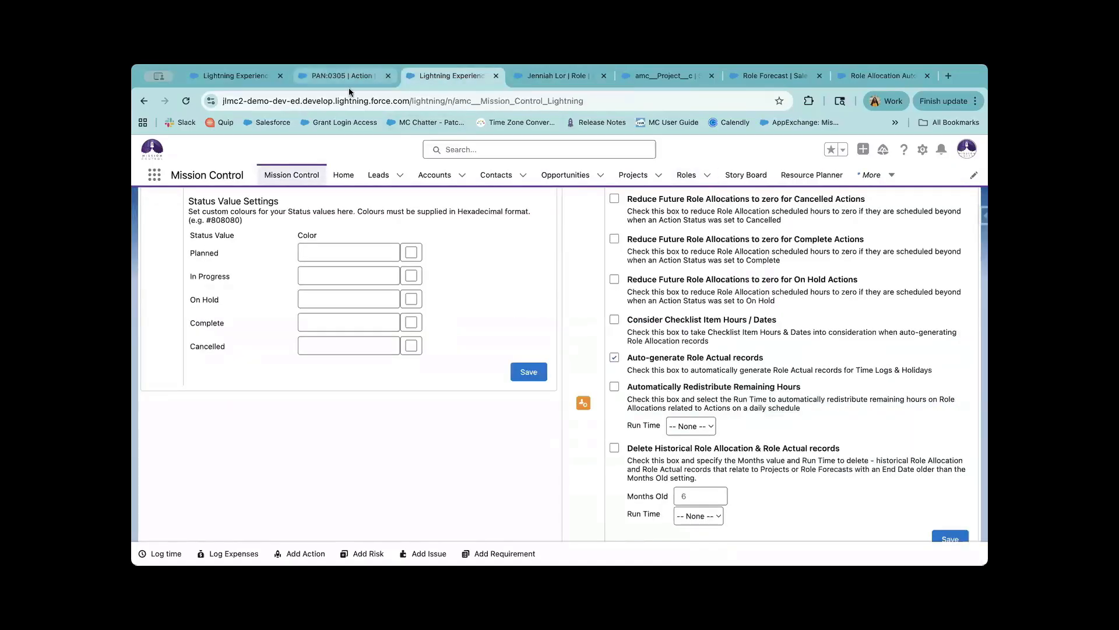
pyautogui.click(198, 353)
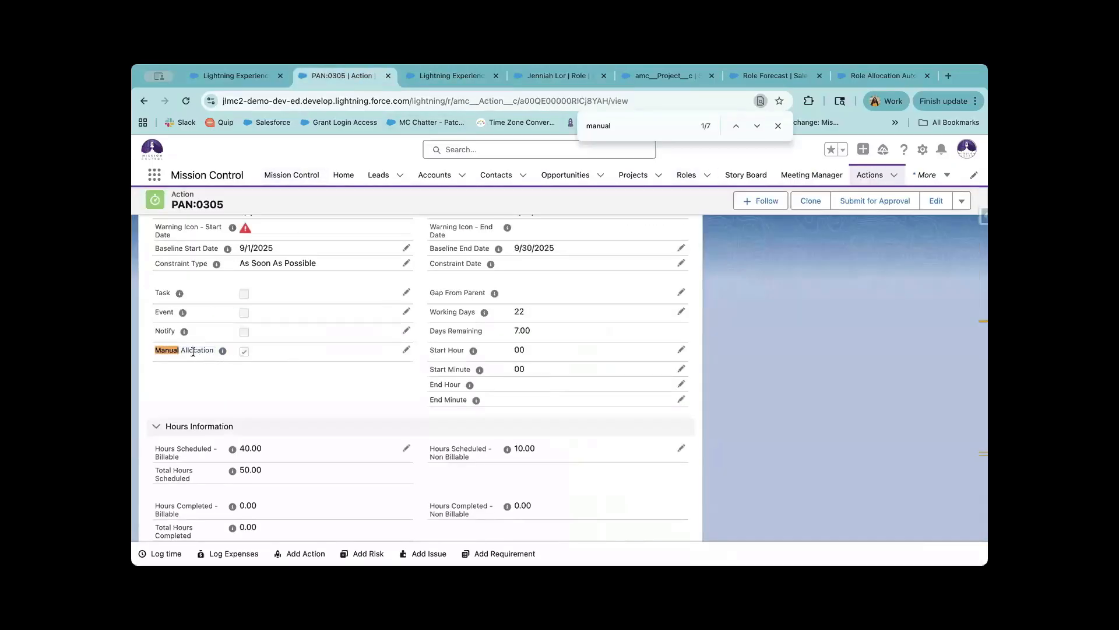
# Review PAN:0305's record actions menu, then show its Time Logs and Role Allocations related lists.
pyautogui.click(961, 200)
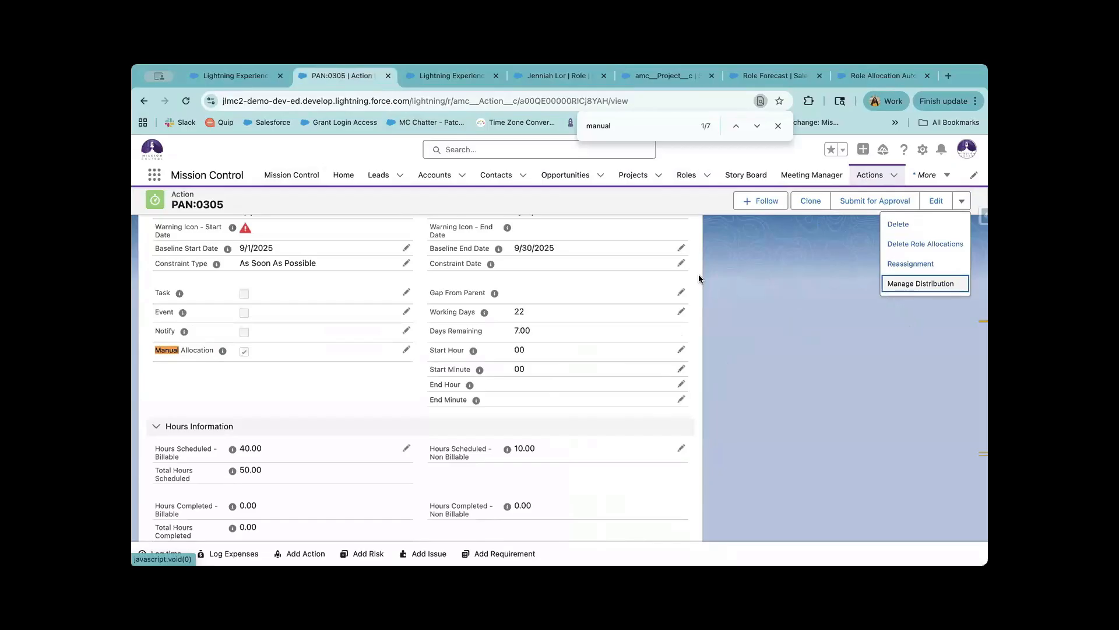
pyautogui.click(730, 293)
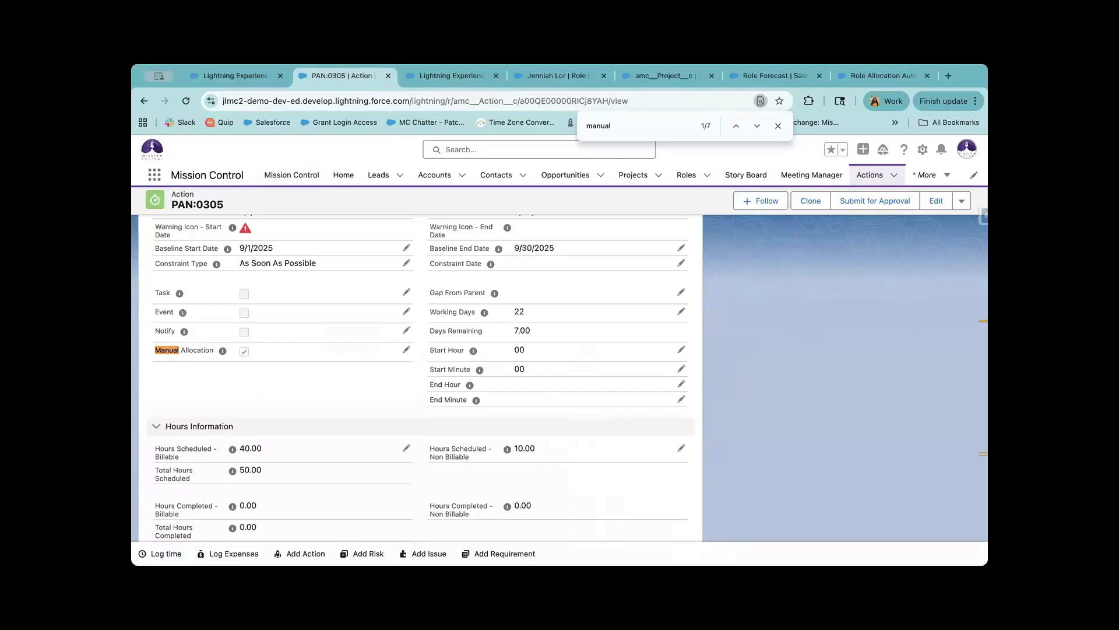
pyautogui.scroll(15, 311, 317)
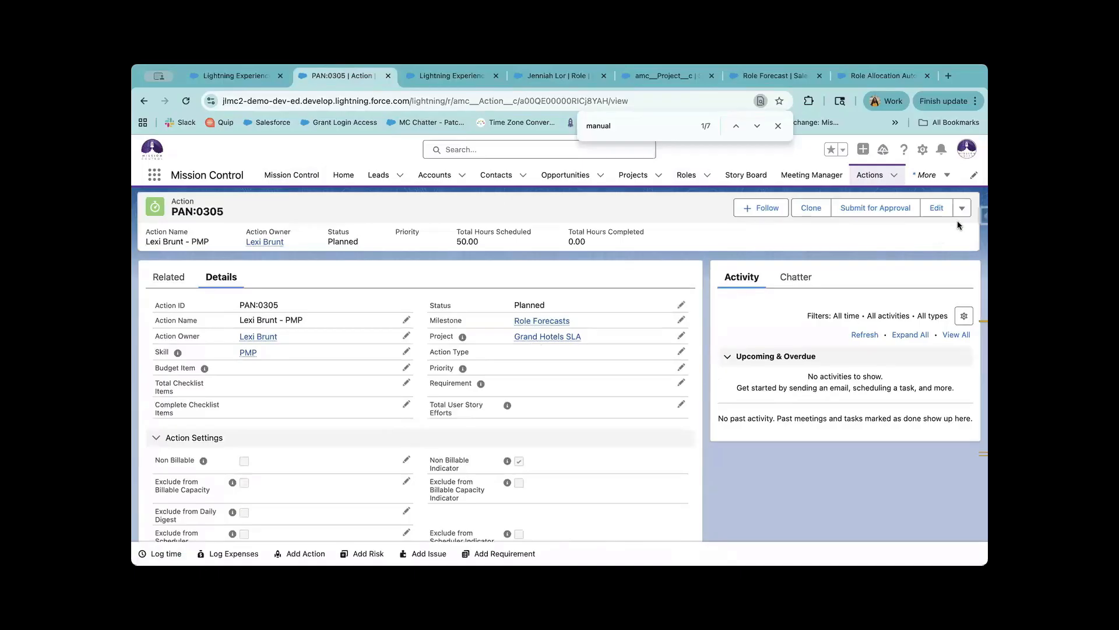
pyautogui.click(962, 208)
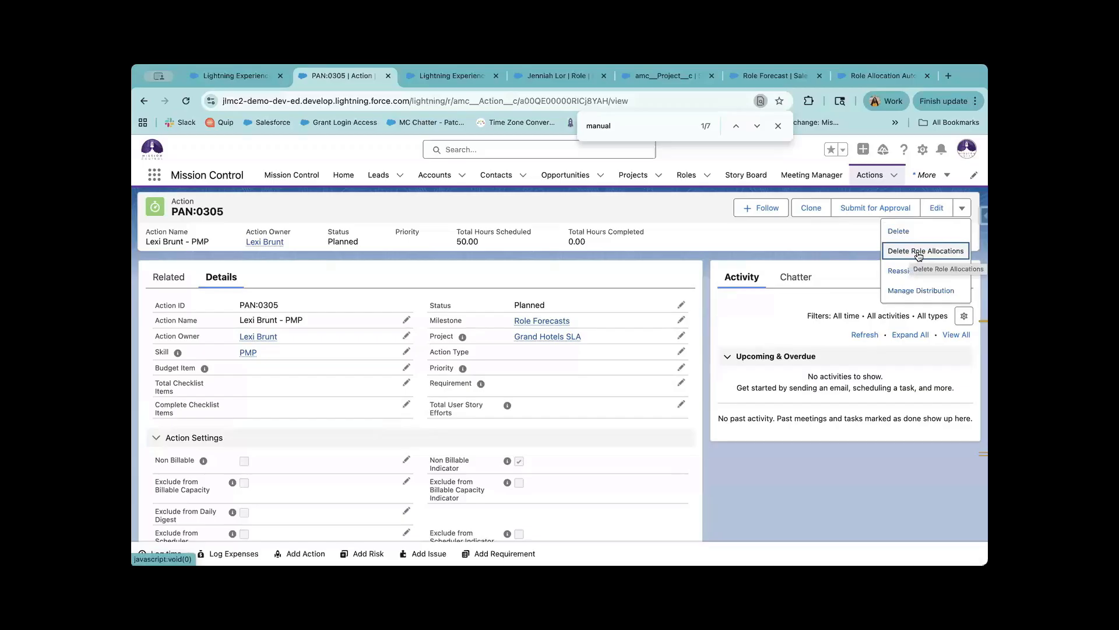
pyautogui.click(265, 365)
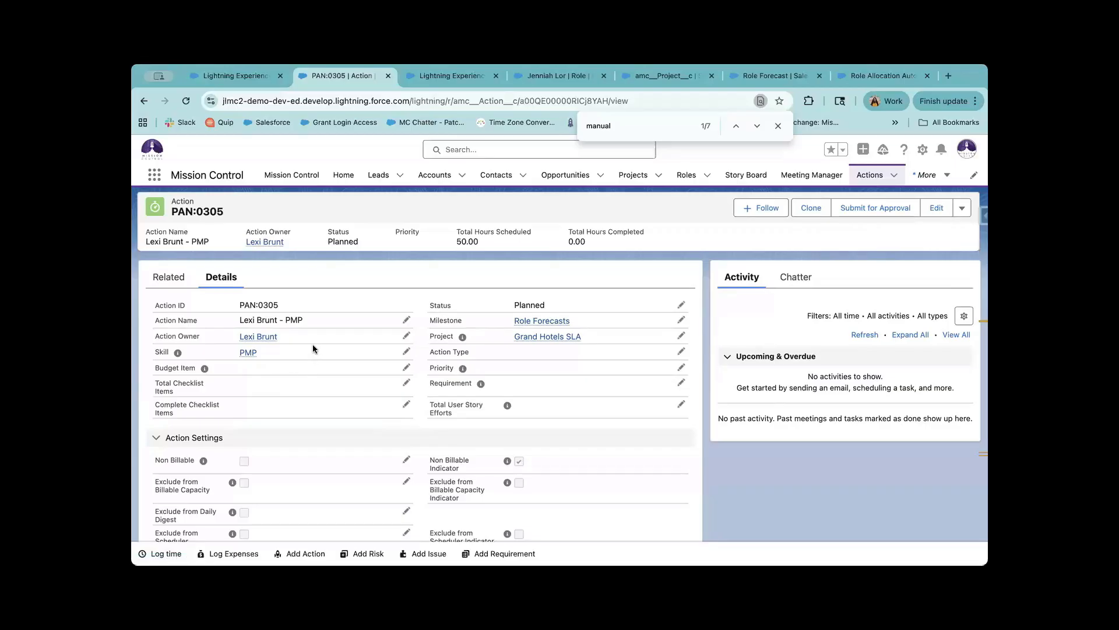
pyautogui.click(962, 208)
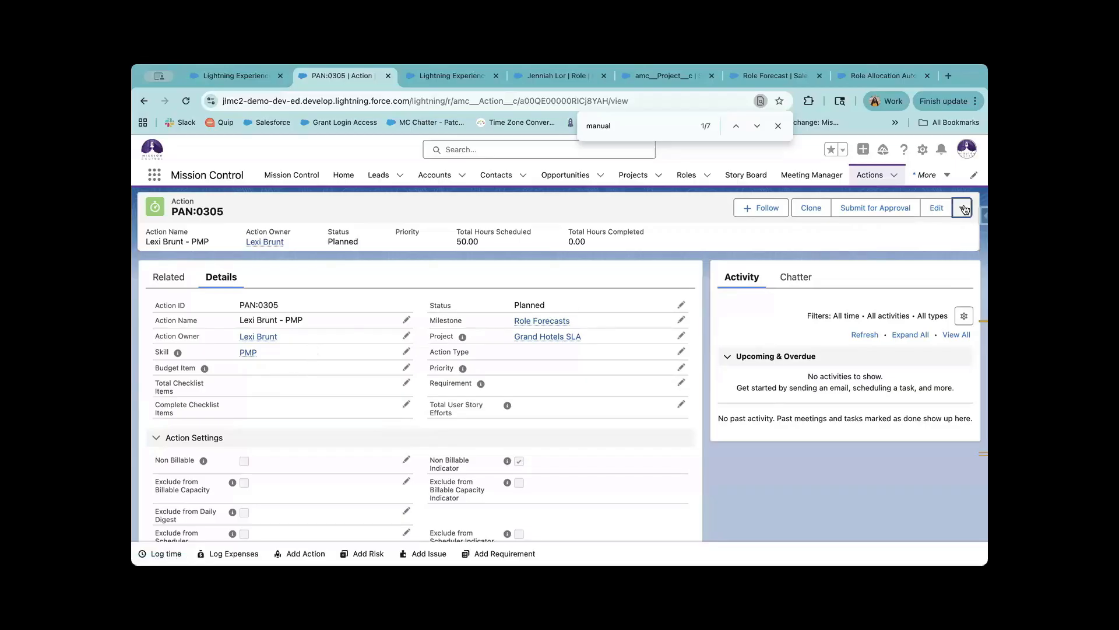
pyautogui.click(181, 278)
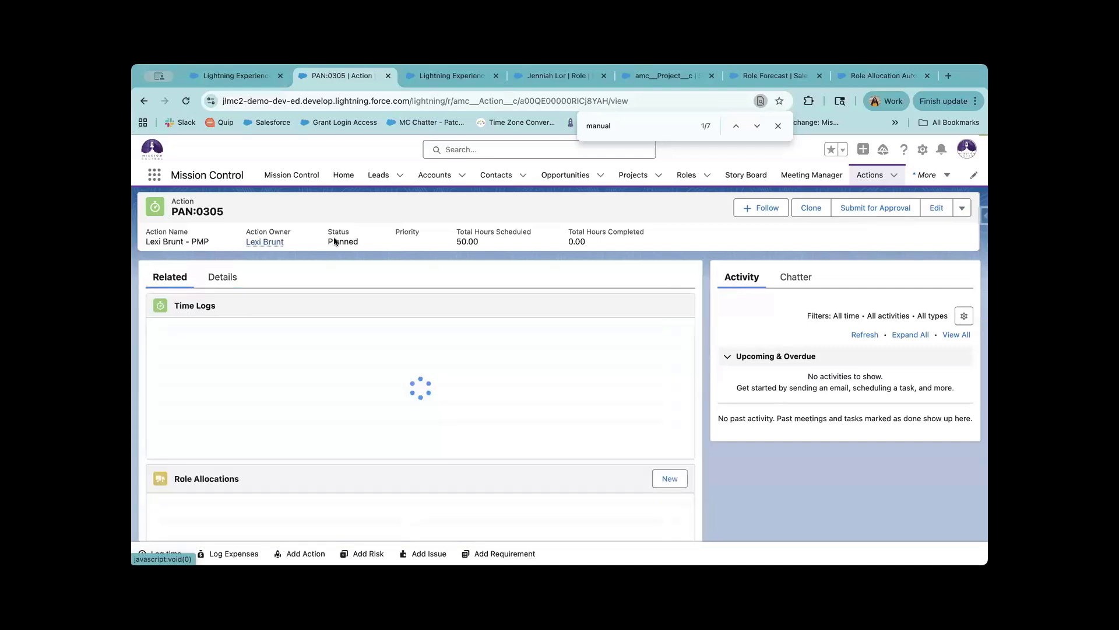
# Scroll settings to Historical Data Generation (inactive, last run Jul 15, 2025) and highlight its description.
pyautogui.click(452, 75)
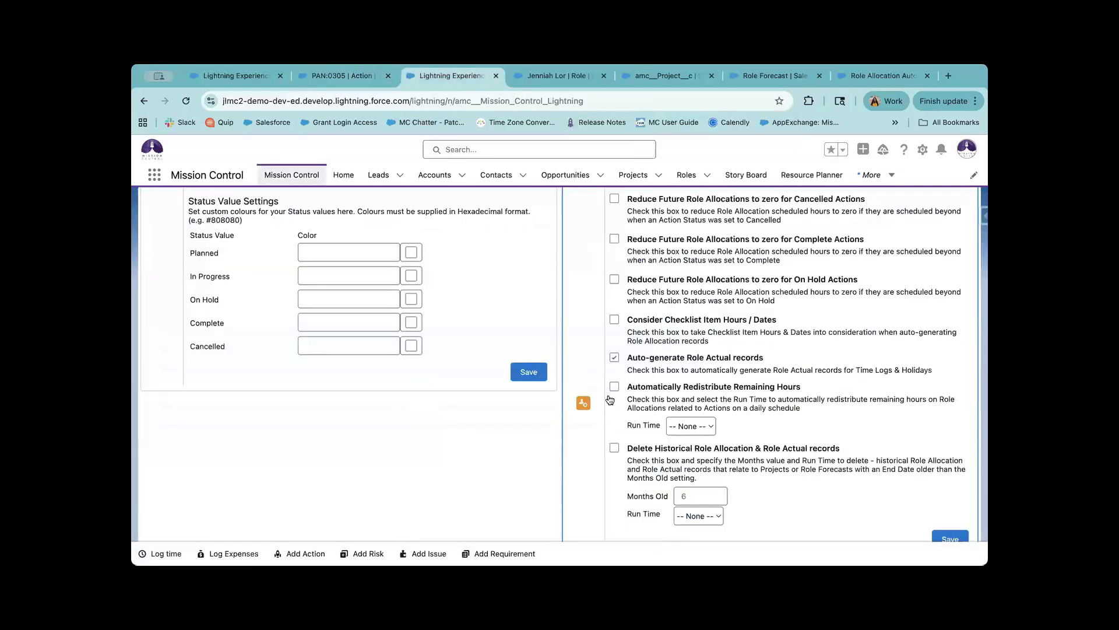
pyautogui.scroll(-2, 609, 398)
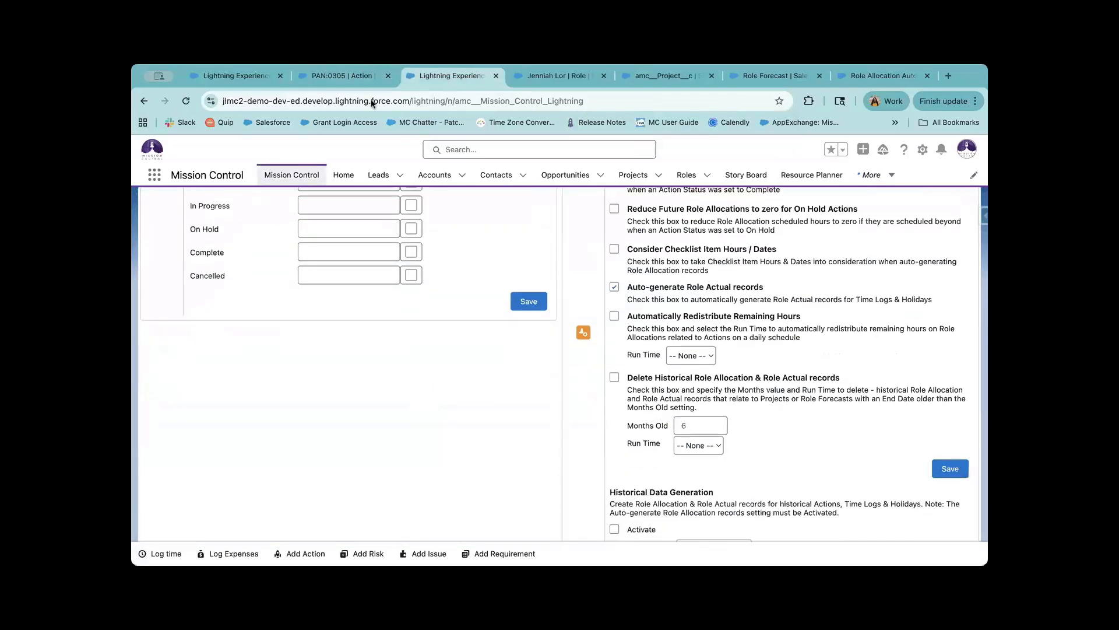
pyautogui.click(360, 85)
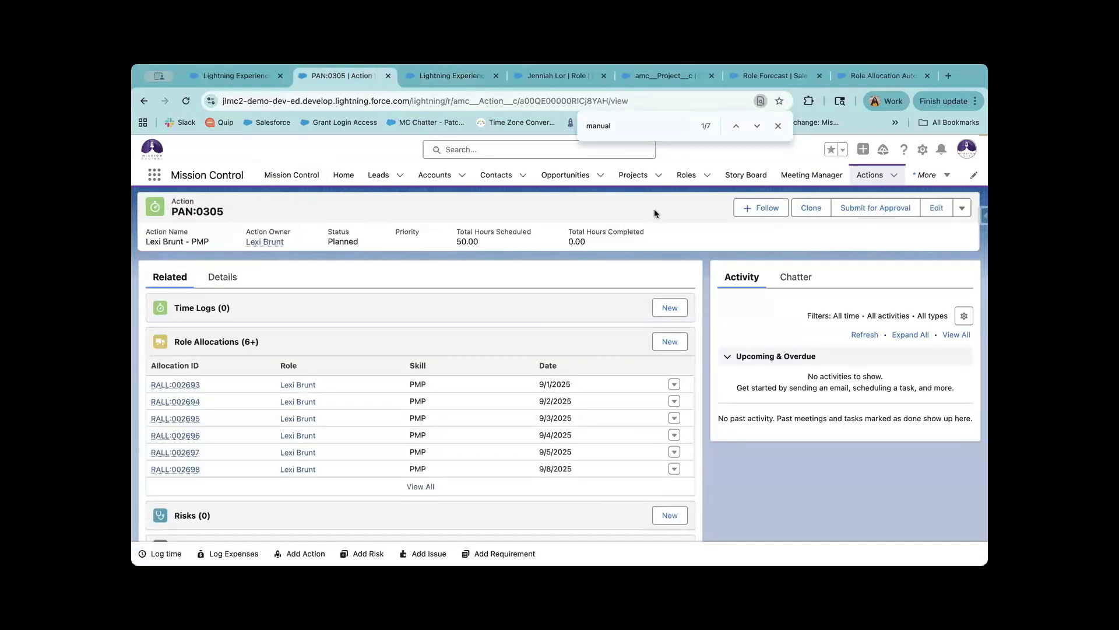
pyautogui.click(962, 208)
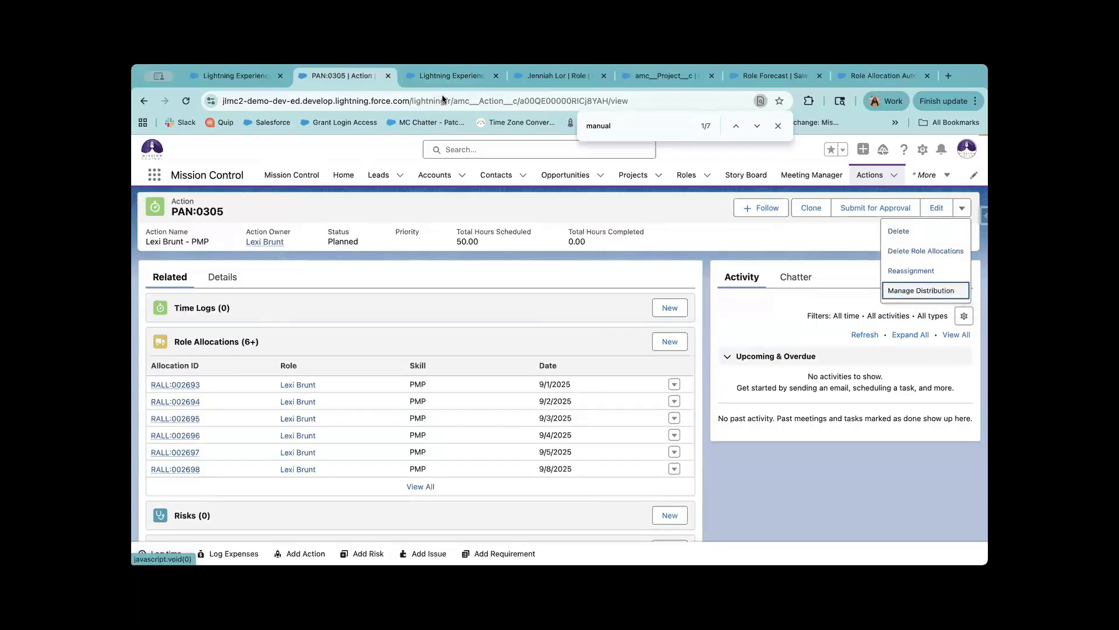
pyautogui.click(445, 76)
pyautogui.scroll(-5, 723, 415)
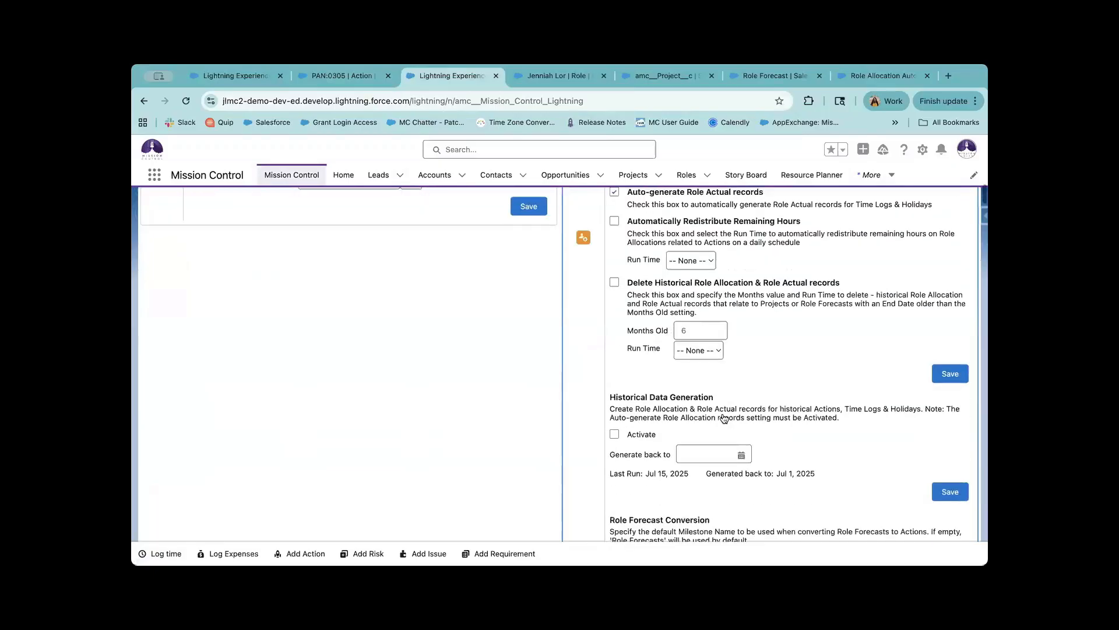
pyautogui.tripleClick(762, 319)
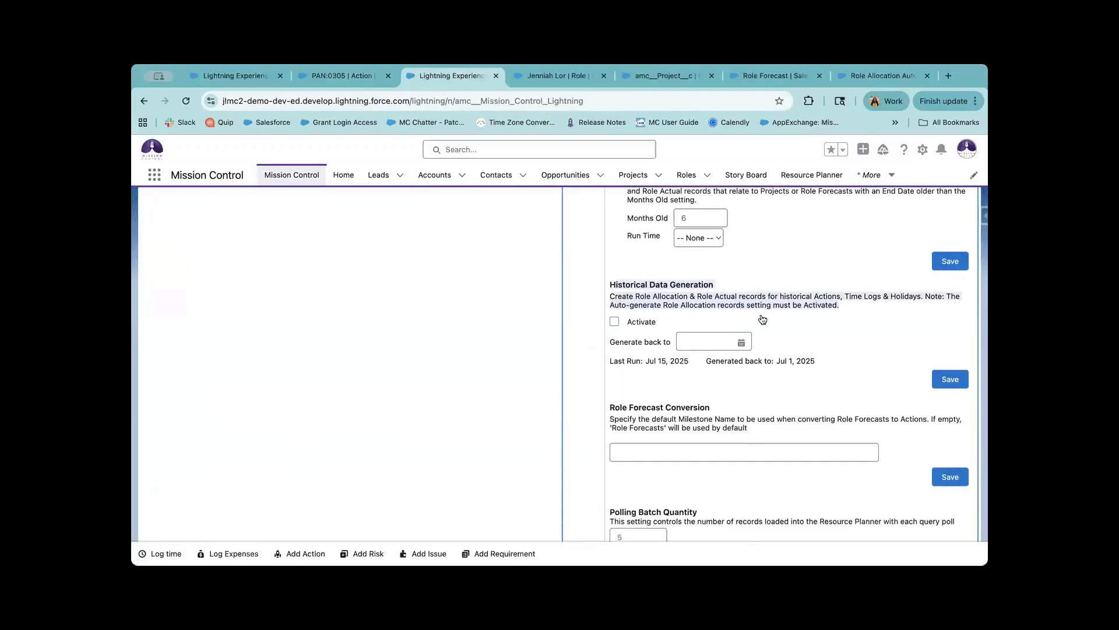
pyautogui.click(762, 319)
pyautogui.moveTo(697, 297); pyautogui.dragTo(769, 299)
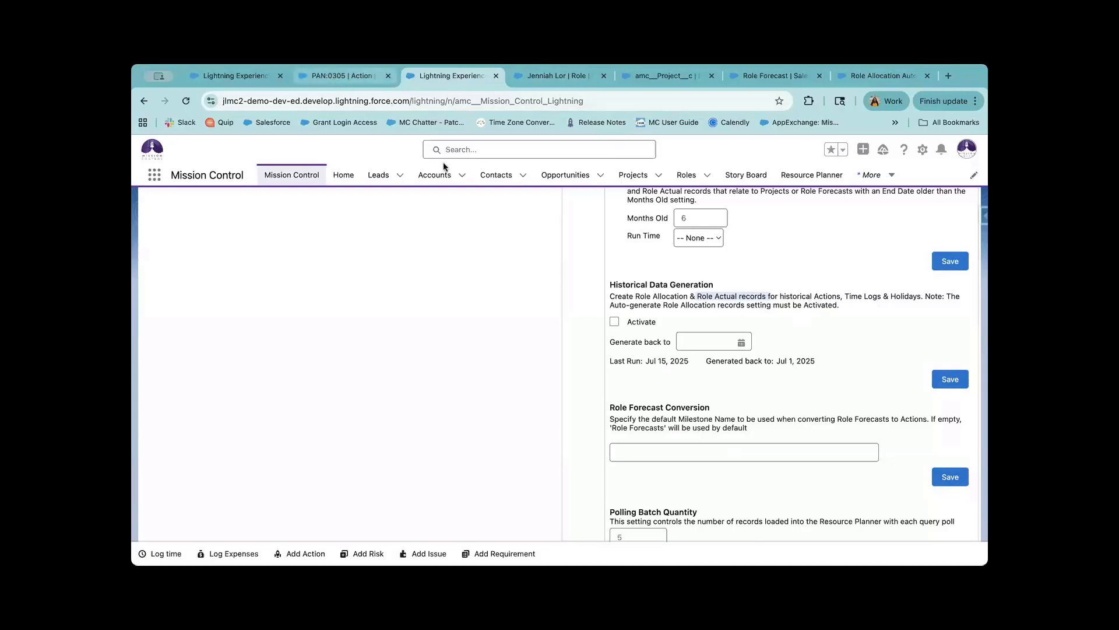
# Return to action PAN:0305, check its actions menu, and review its detail fields.
pyautogui.click(342, 76)
pyautogui.click(962, 208)
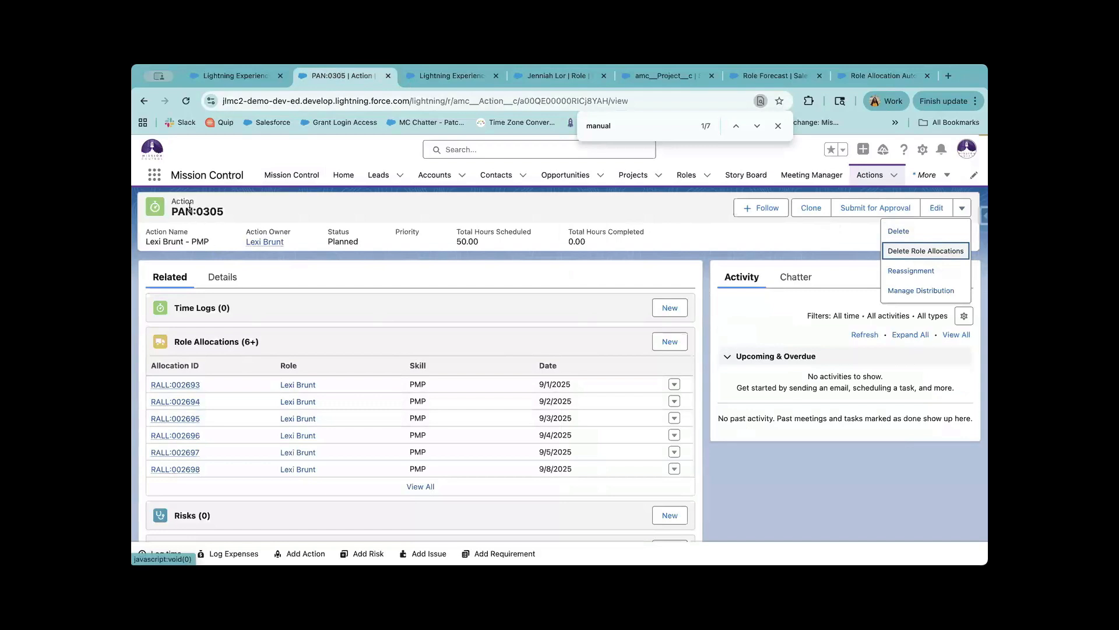
pyautogui.click(170, 199)
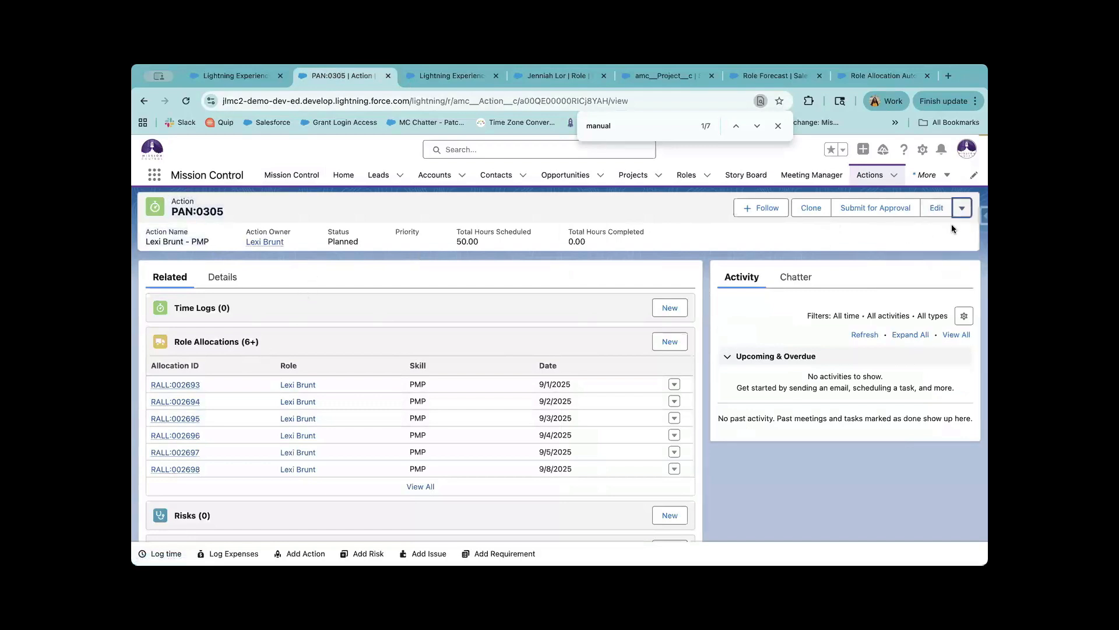
pyautogui.click(962, 207)
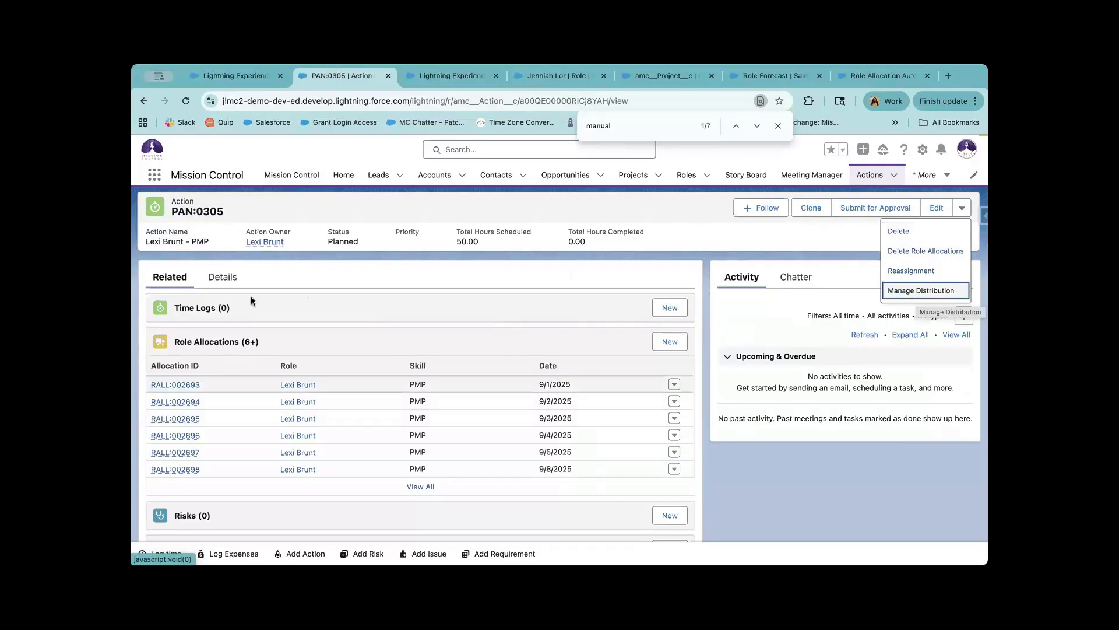
pyautogui.click(221, 277)
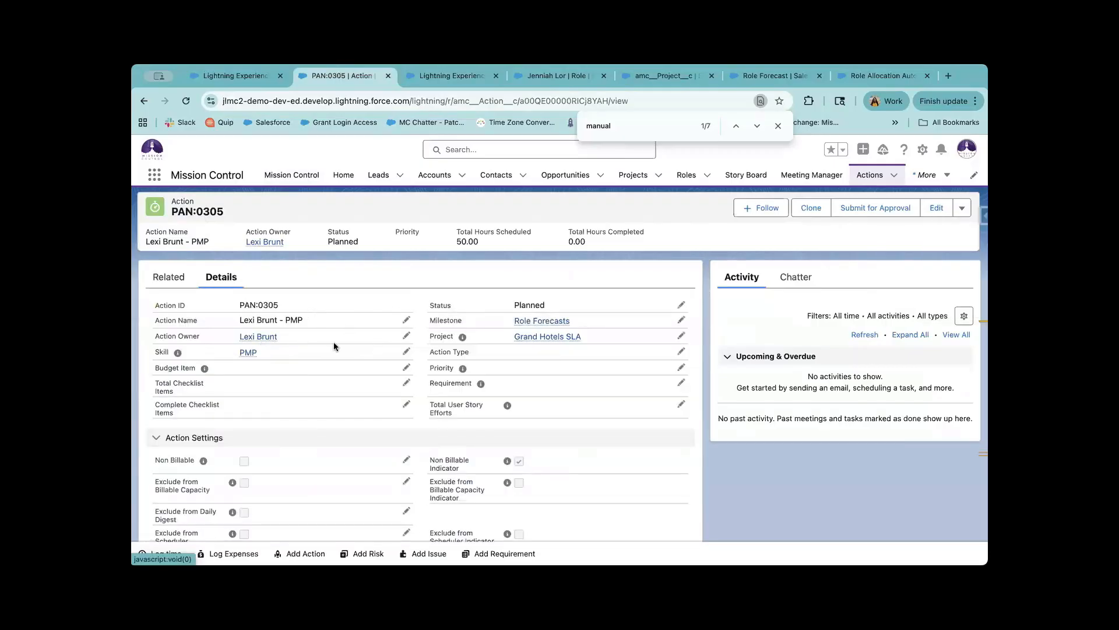
pyautogui.scroll(-12, 289, 417)
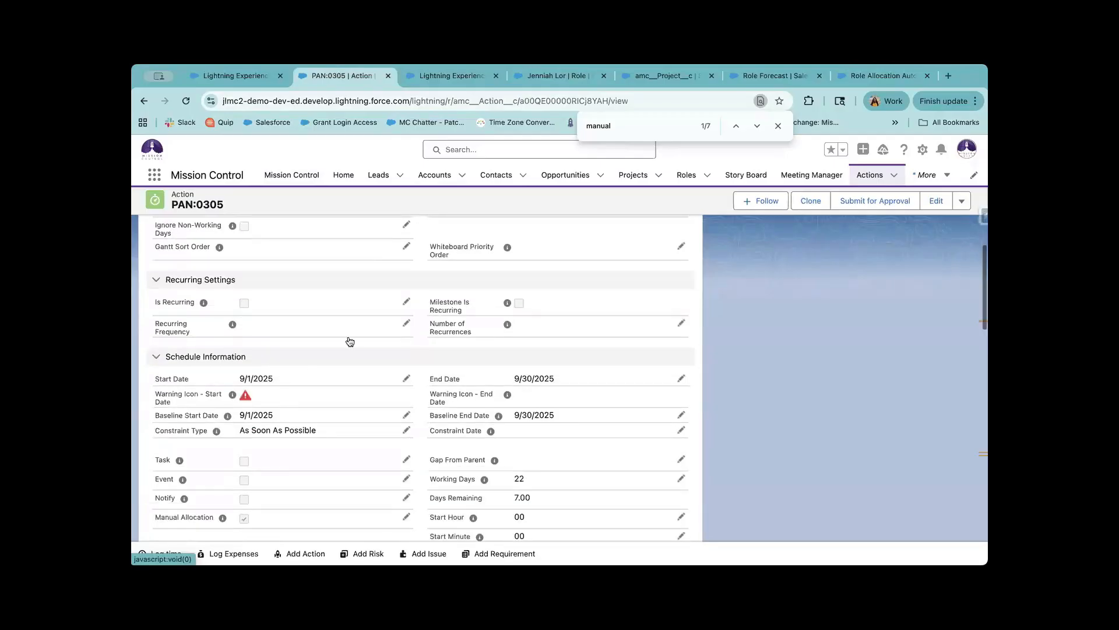
pyautogui.scroll(12, 349, 301)
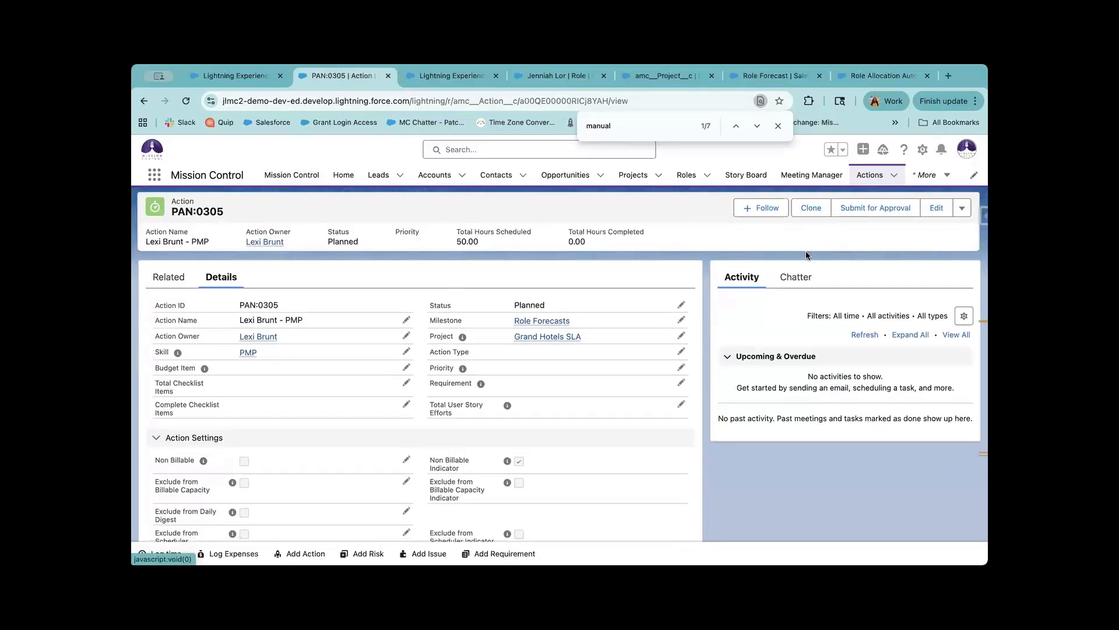
# Open the Grand Hotels SLA project linked from the PMP action.
pyautogui.click(960, 210)
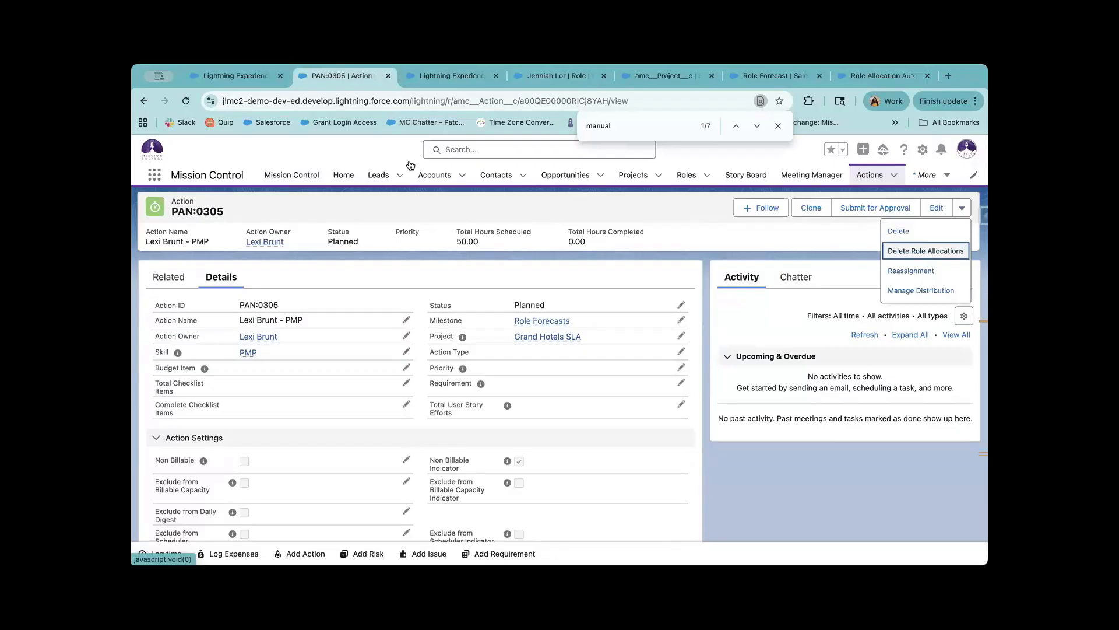
pyautogui.click(452, 76)
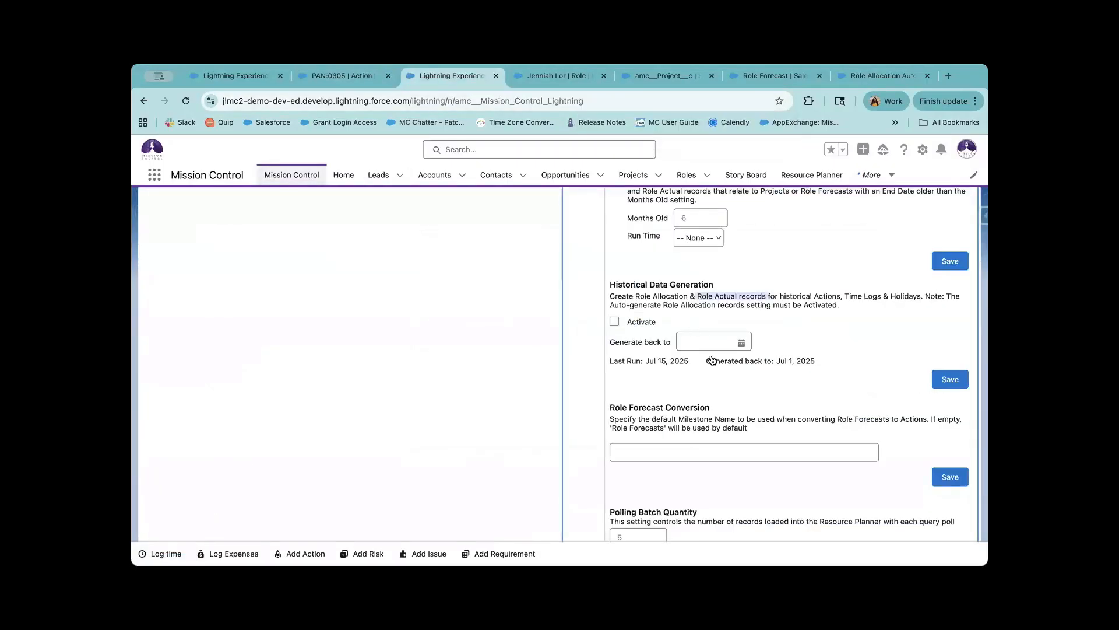
pyautogui.click(344, 76)
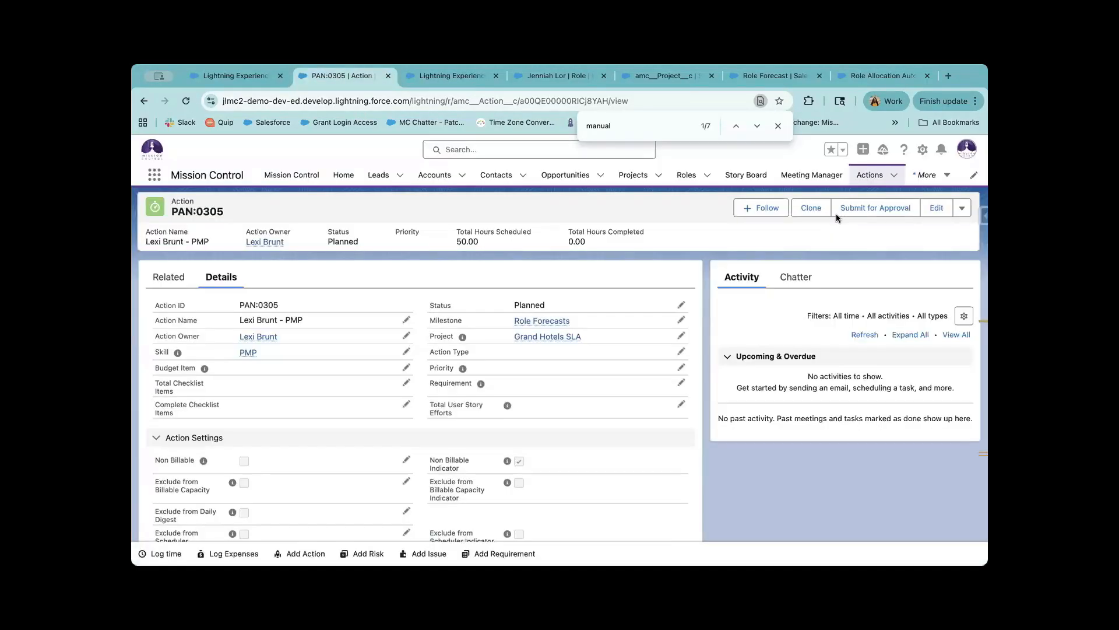
pyautogui.click(964, 209)
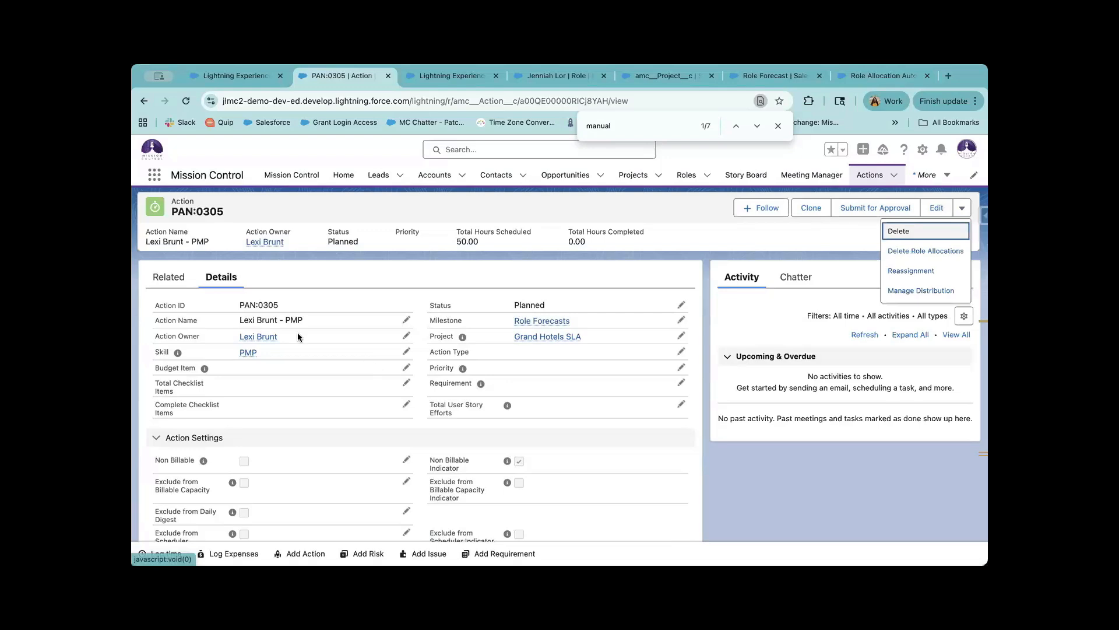
pyautogui.click(277, 333)
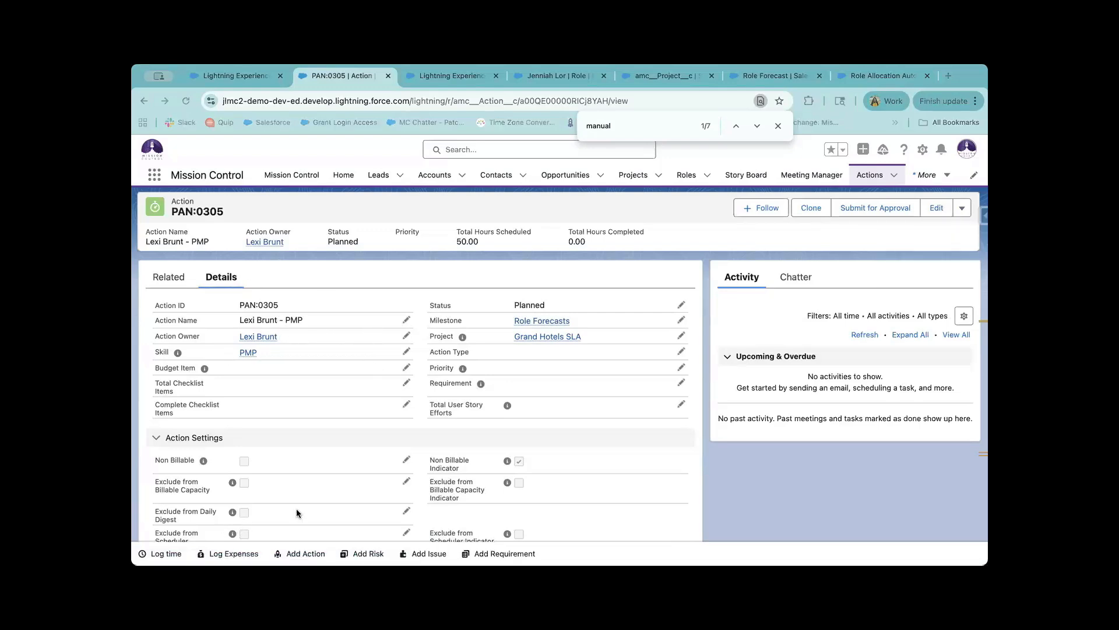
pyautogui.click(537, 335)
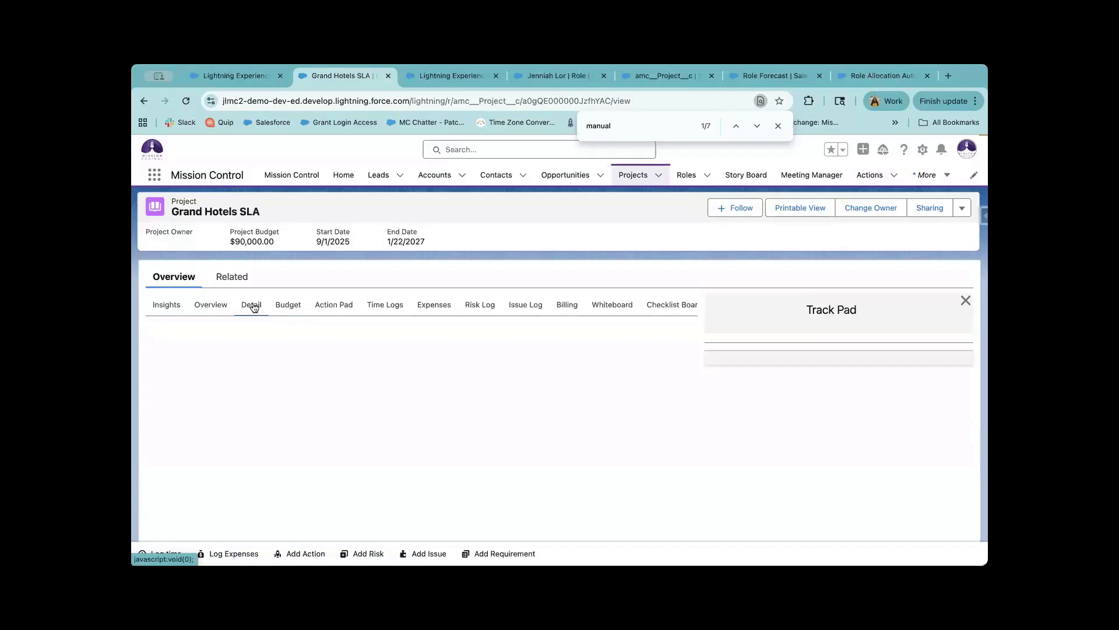
# Search the project details for 'do not' and inspect the unchecked Do Not Generate Role Alloc/Actuals field.
pyautogui.click(254, 308)
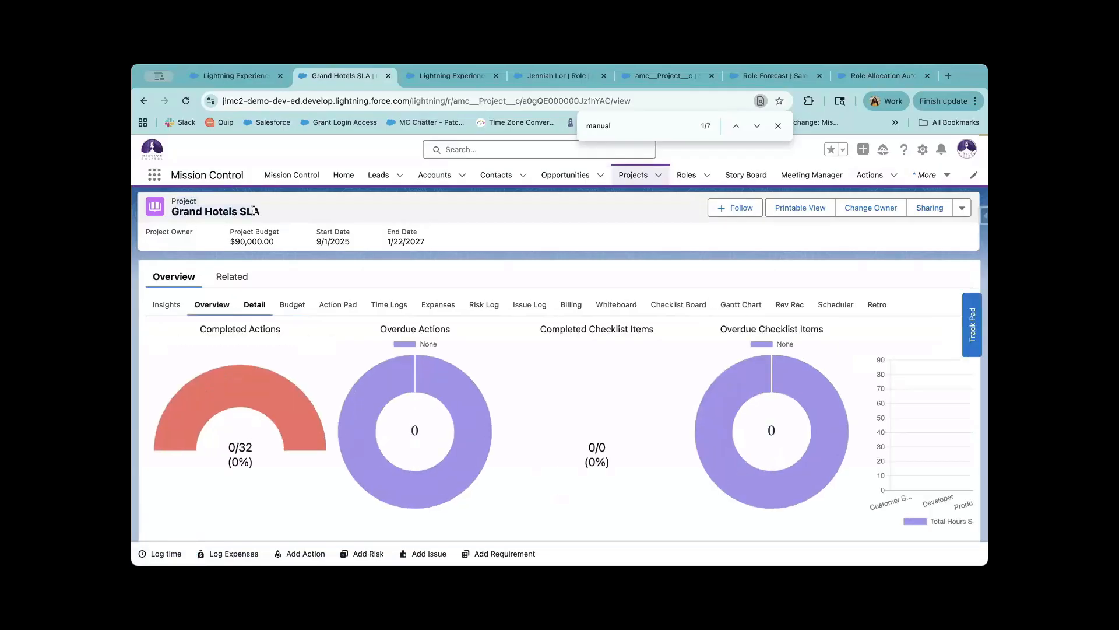
pyautogui.click(252, 304)
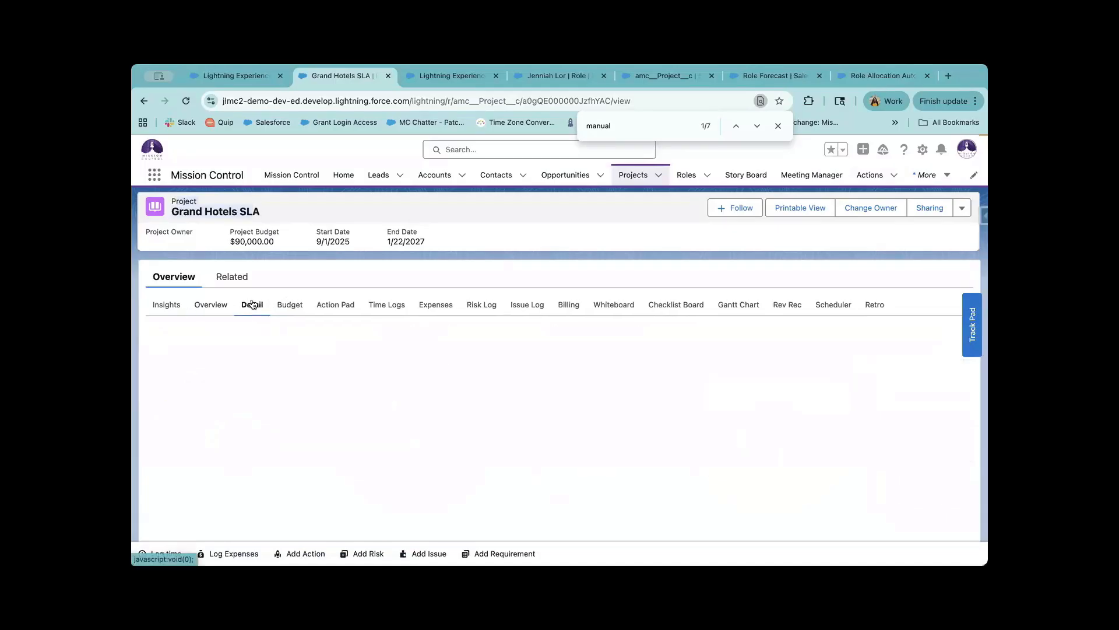
pyautogui.click(630, 127)
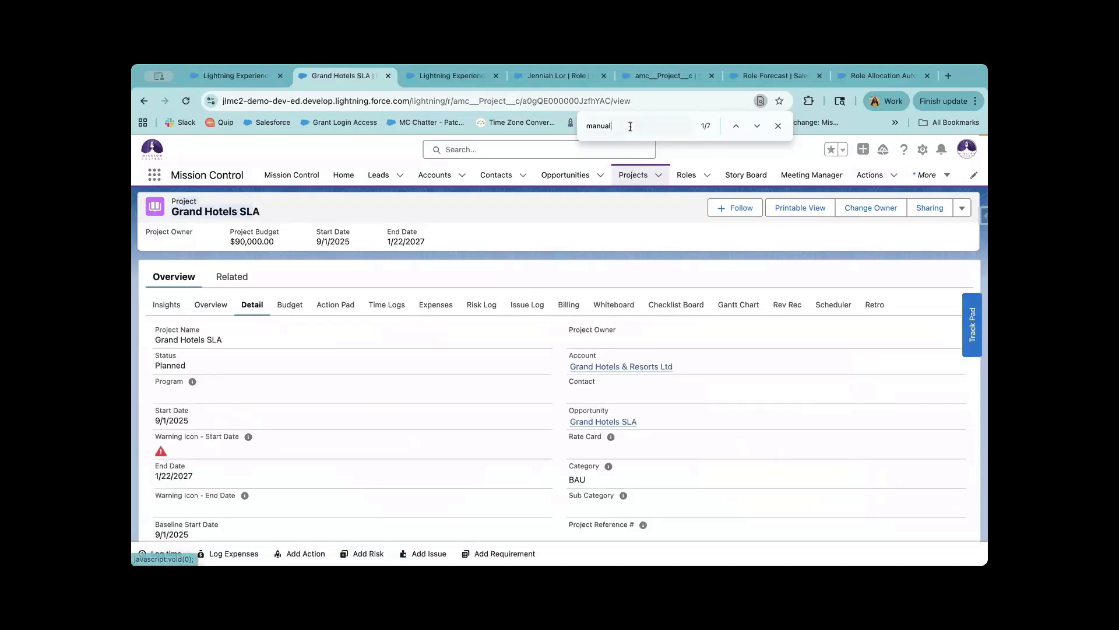
pyautogui.press('super+a')
pyautogui.write('do not')
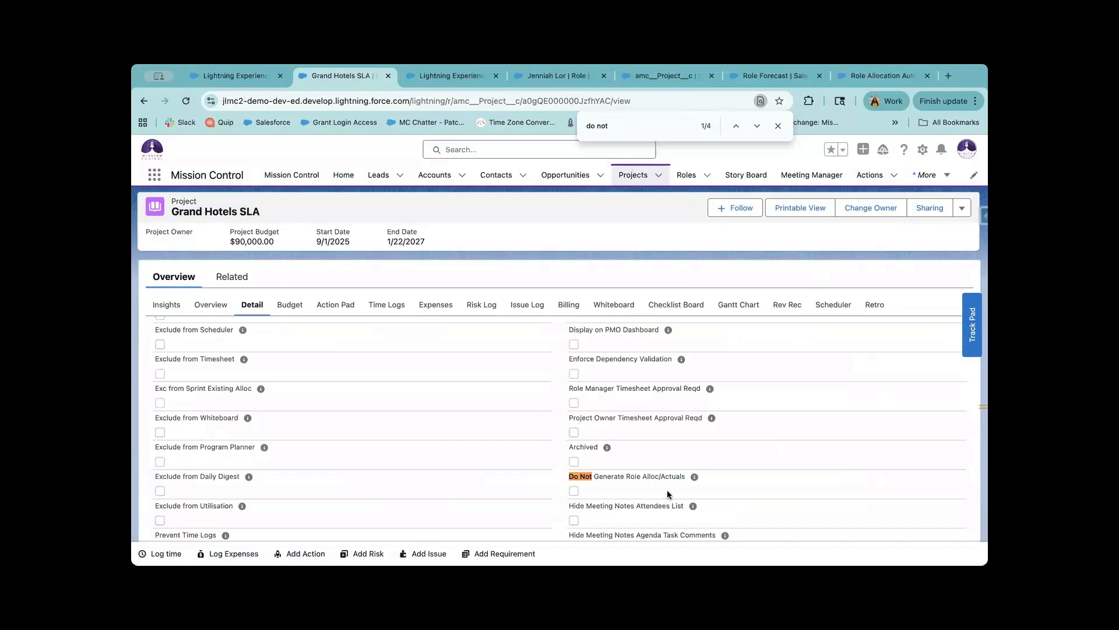
pyautogui.moveTo(593, 476); pyautogui.dragTo(691, 477)
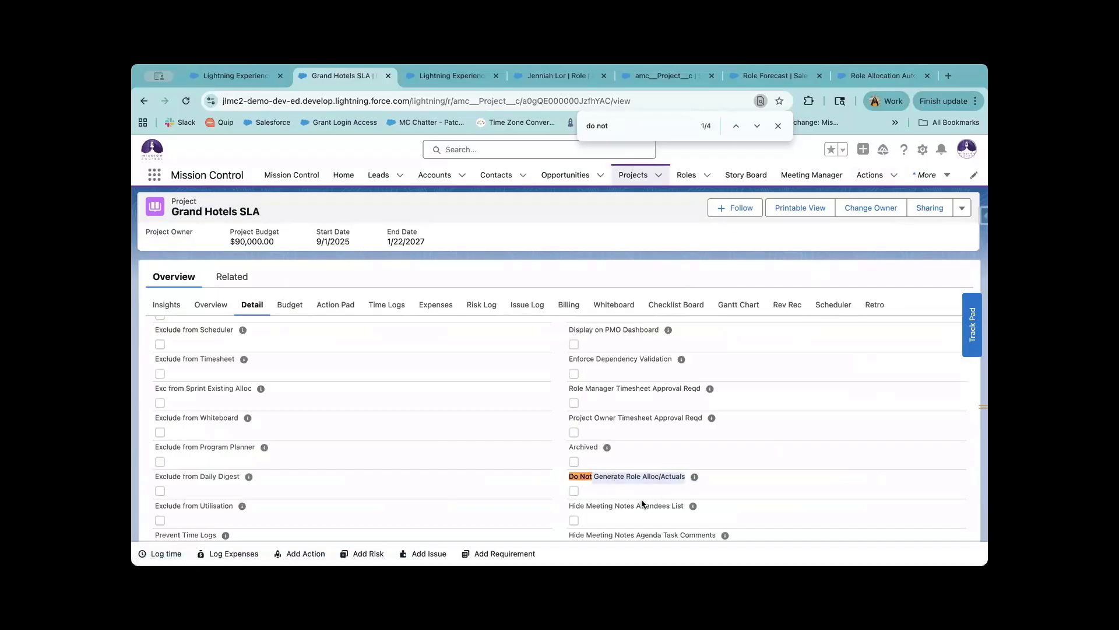
pyautogui.moveTo(692, 483)
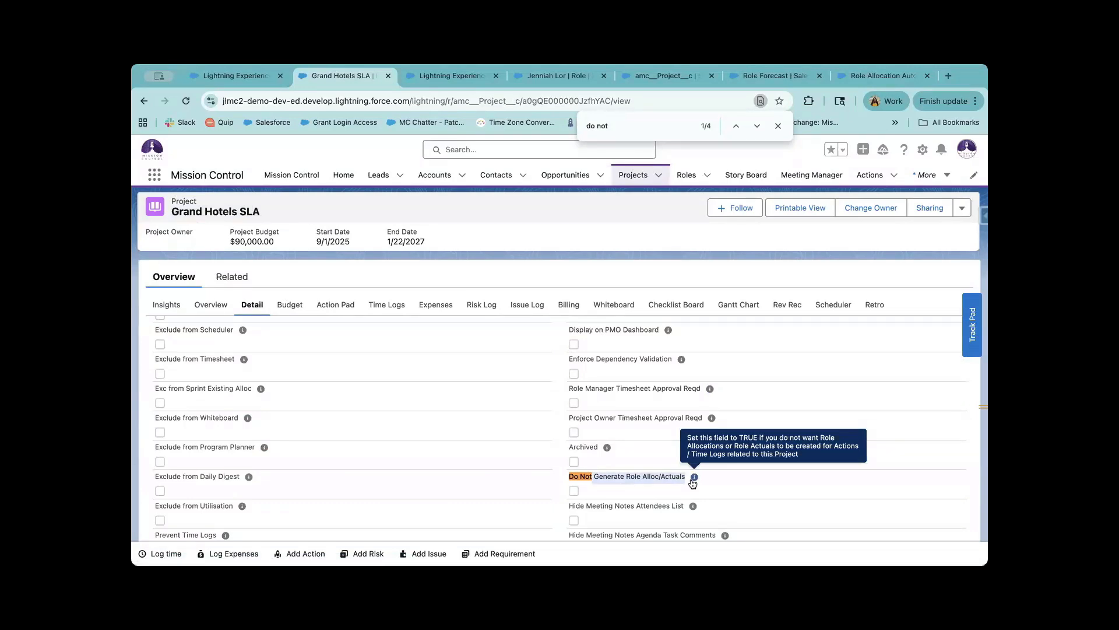
# Compare with the settings page, recheck the project field, then bring up the Resource Planner grid.
pyautogui.click(446, 76)
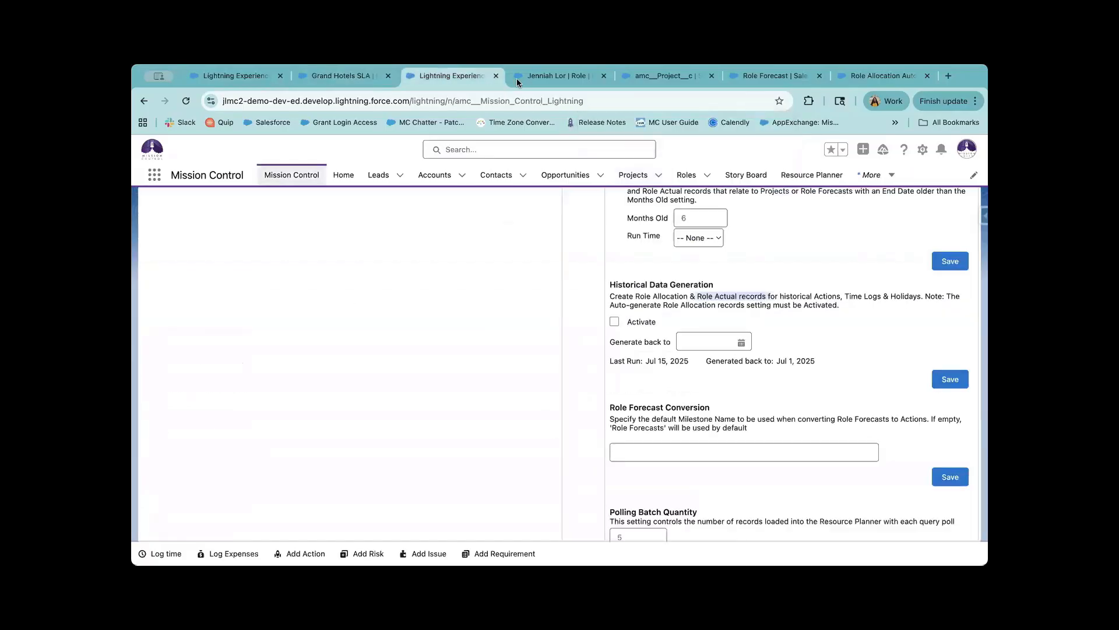
pyautogui.scroll(10, 723, 317)
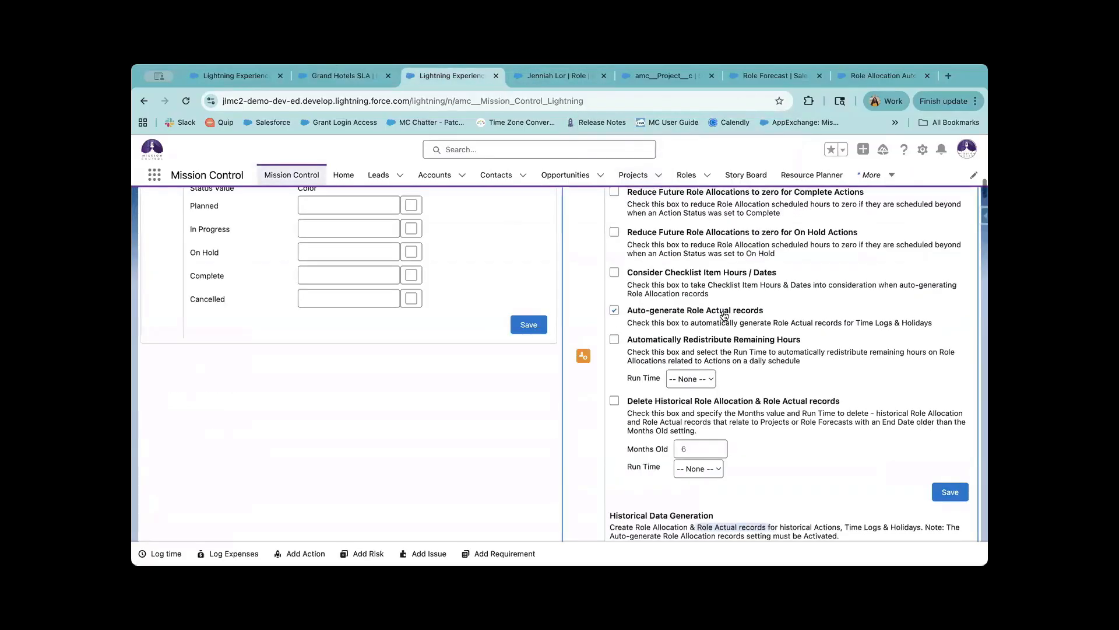
pyautogui.scroll(3, 723, 317)
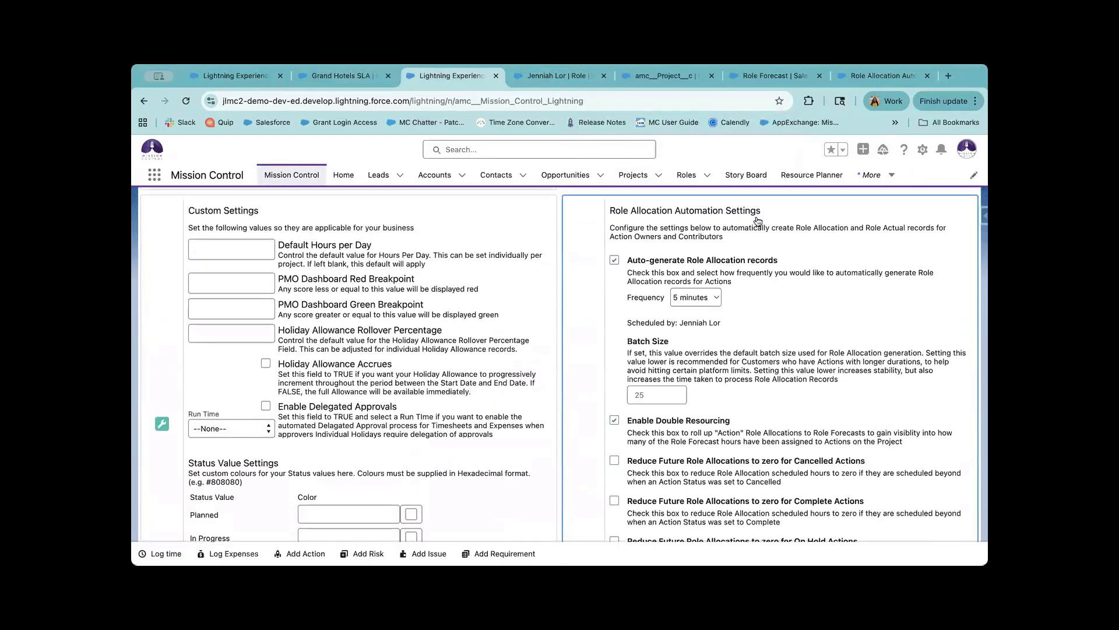
pyautogui.click(318, 78)
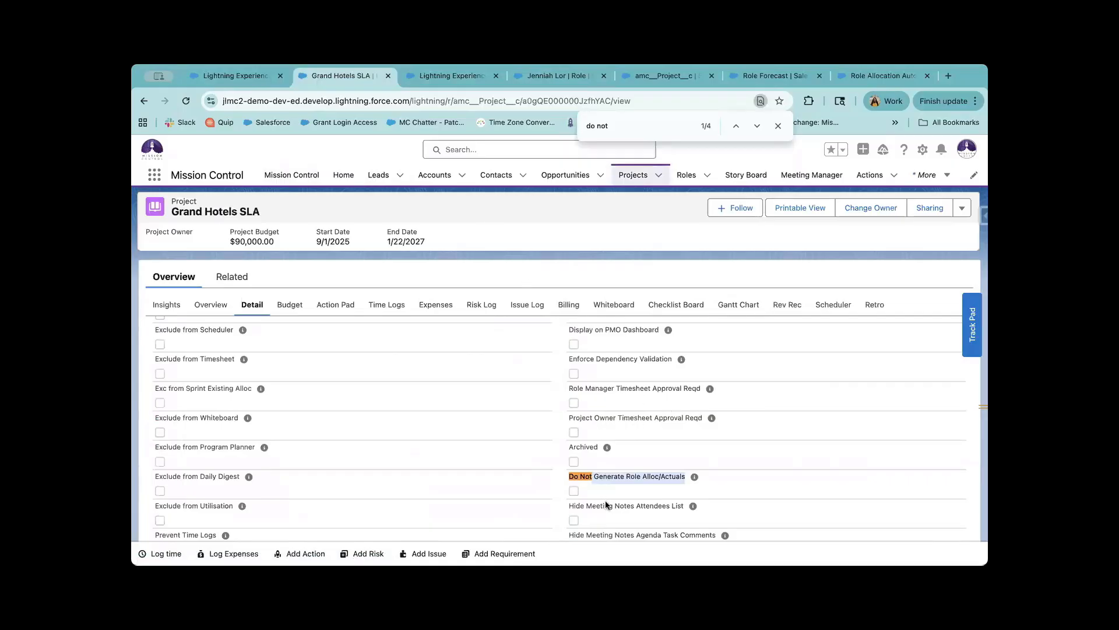
pyautogui.moveTo(573, 476); pyautogui.dragTo(698, 476)
pyautogui.click(379, 347)
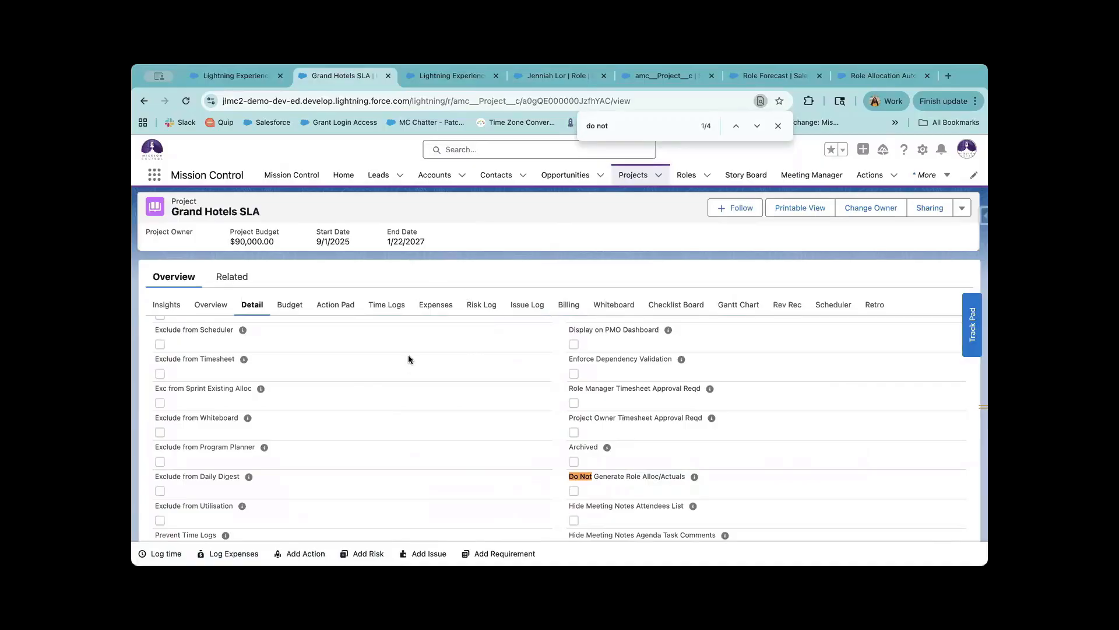
pyautogui.click(246, 81)
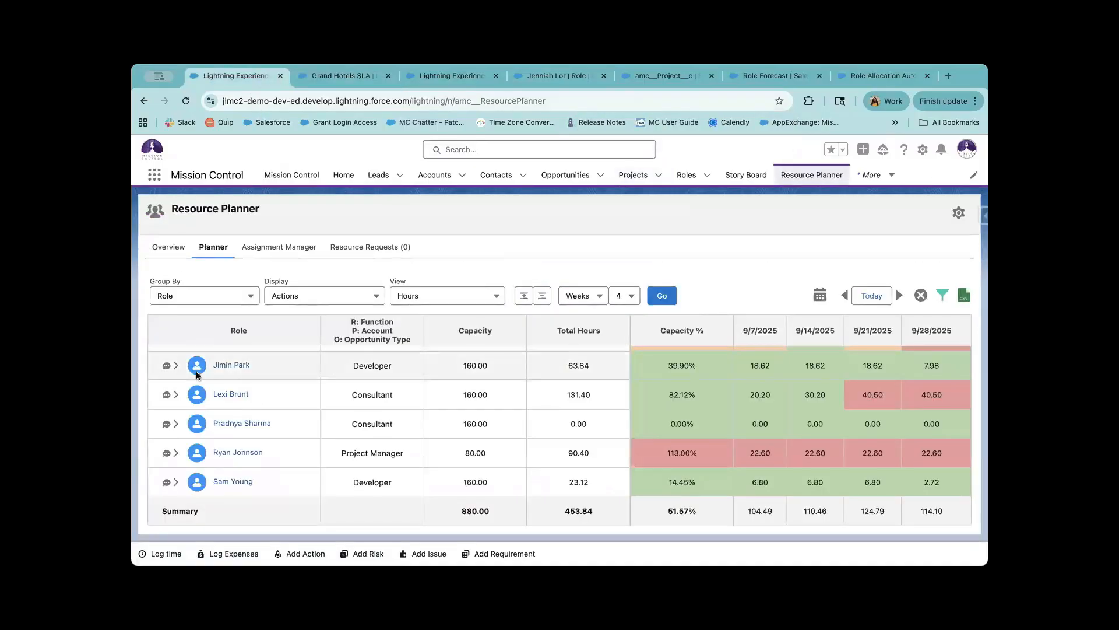
# Expand the first developer row and its Rip Curl: Website Build line, then return to Grand Hotels SLA.
pyautogui.click(175, 367)
pyautogui.scroll(-4, 211, 458)
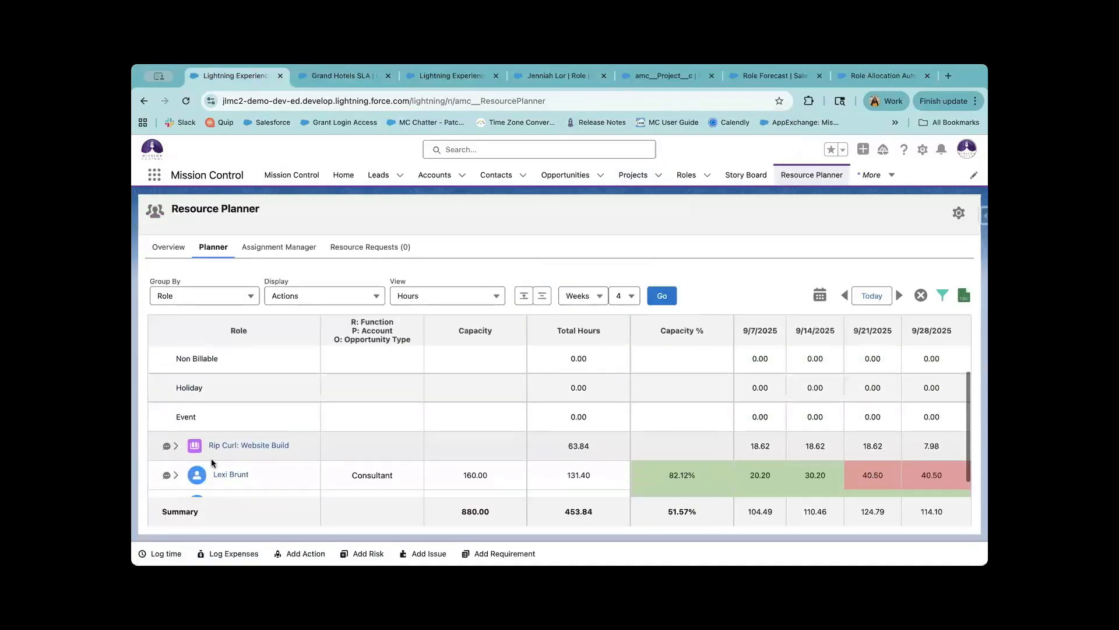
pyautogui.scroll(3, 225, 408)
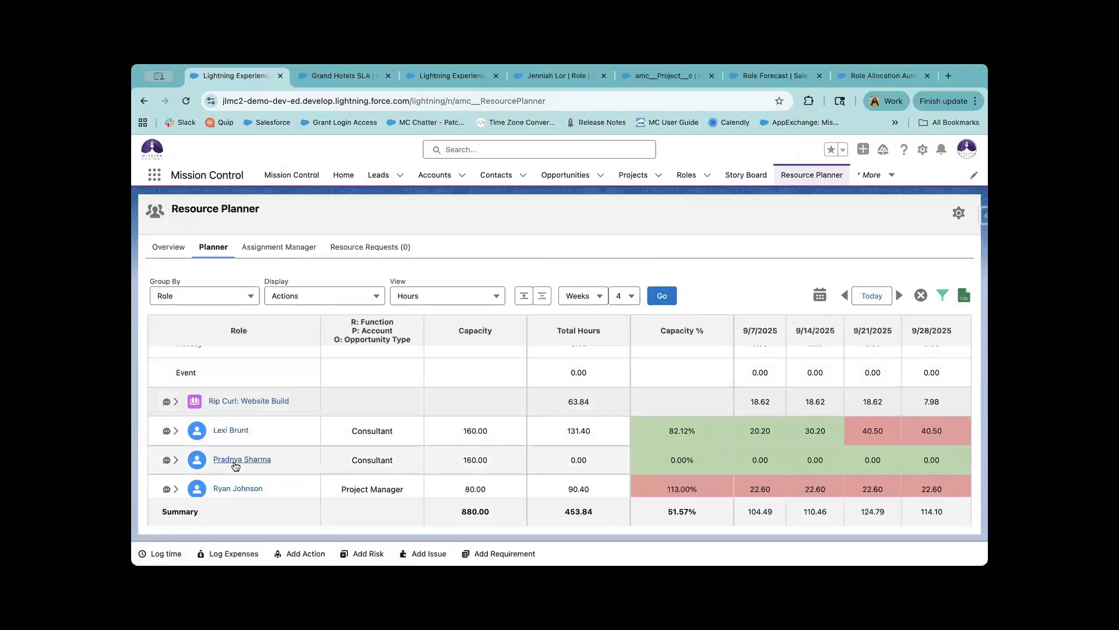
pyautogui.scroll(1, 235, 412)
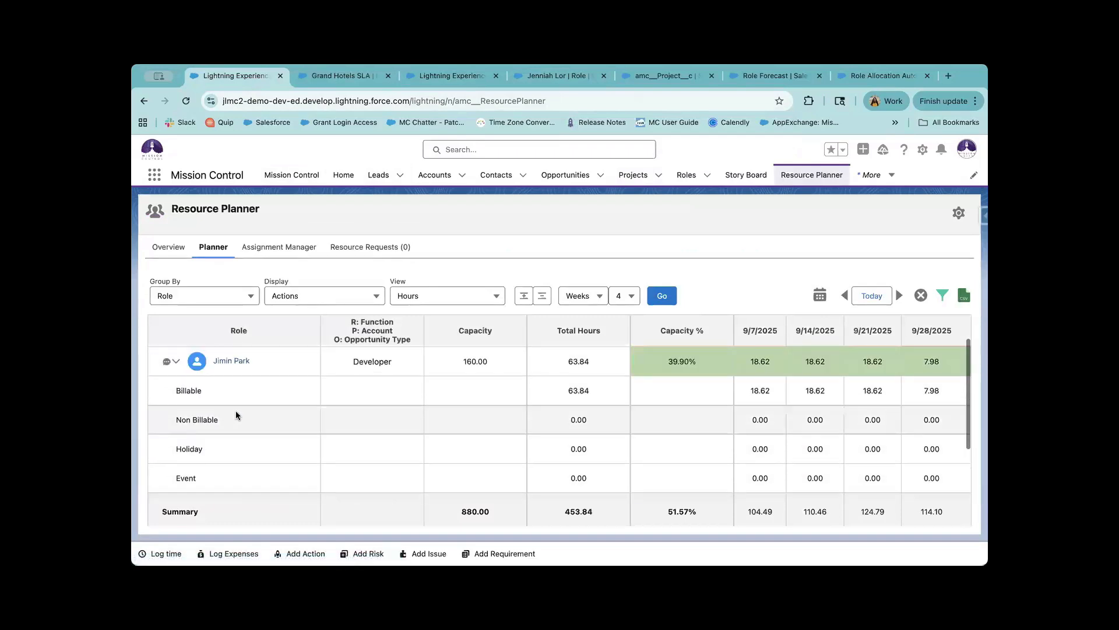
pyautogui.scroll(-1, 236, 411)
pyautogui.click(175, 481)
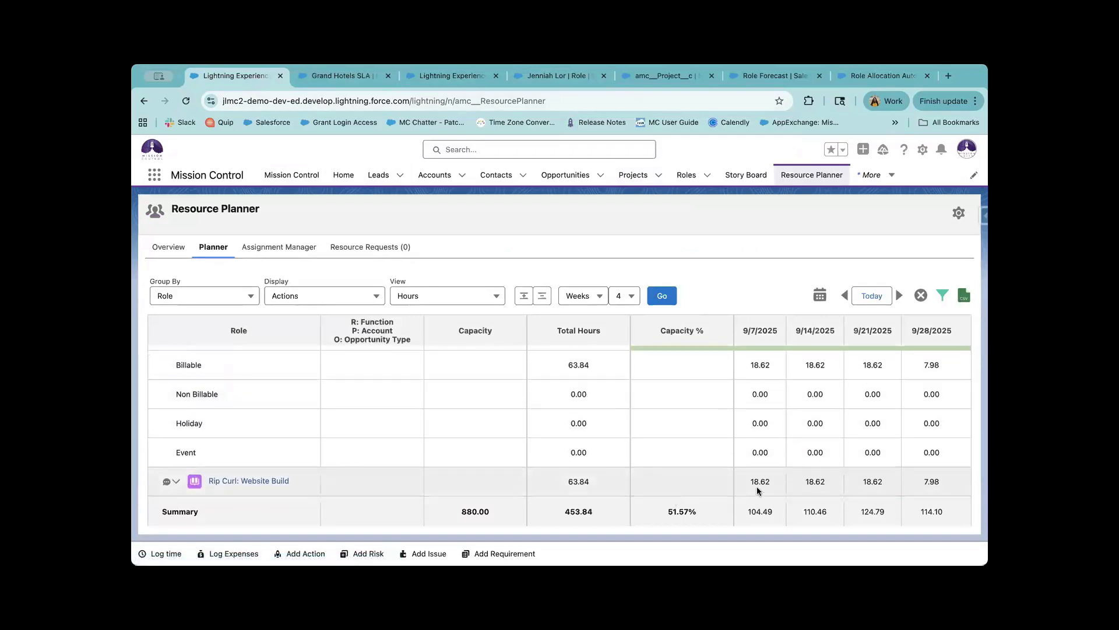
pyautogui.scroll(-1, 754, 470)
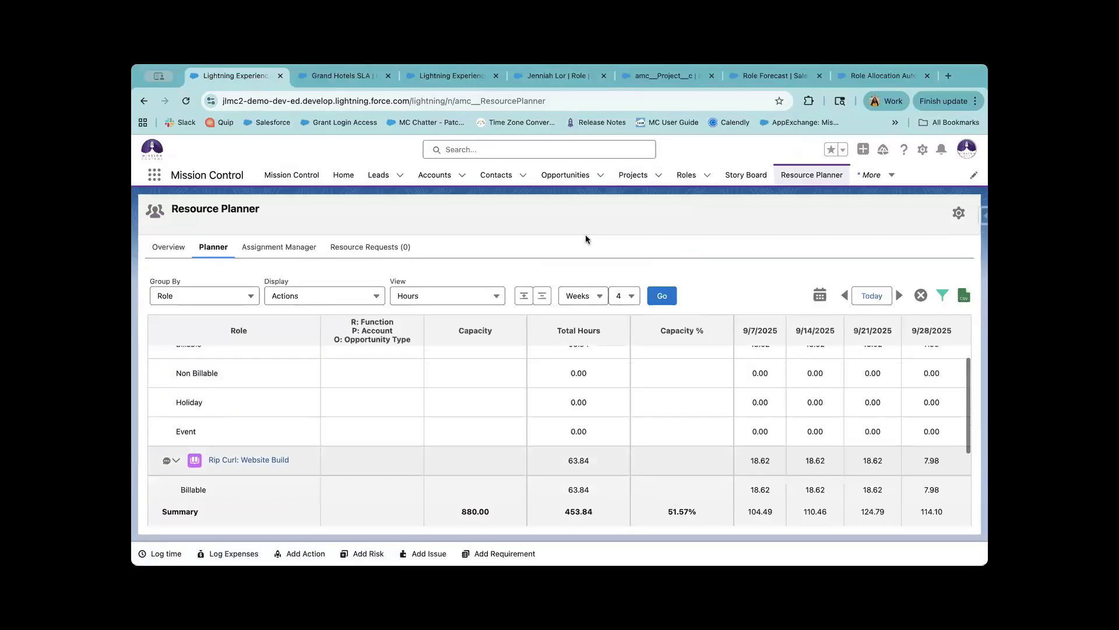
pyautogui.click(455, 76)
pyautogui.click(349, 76)
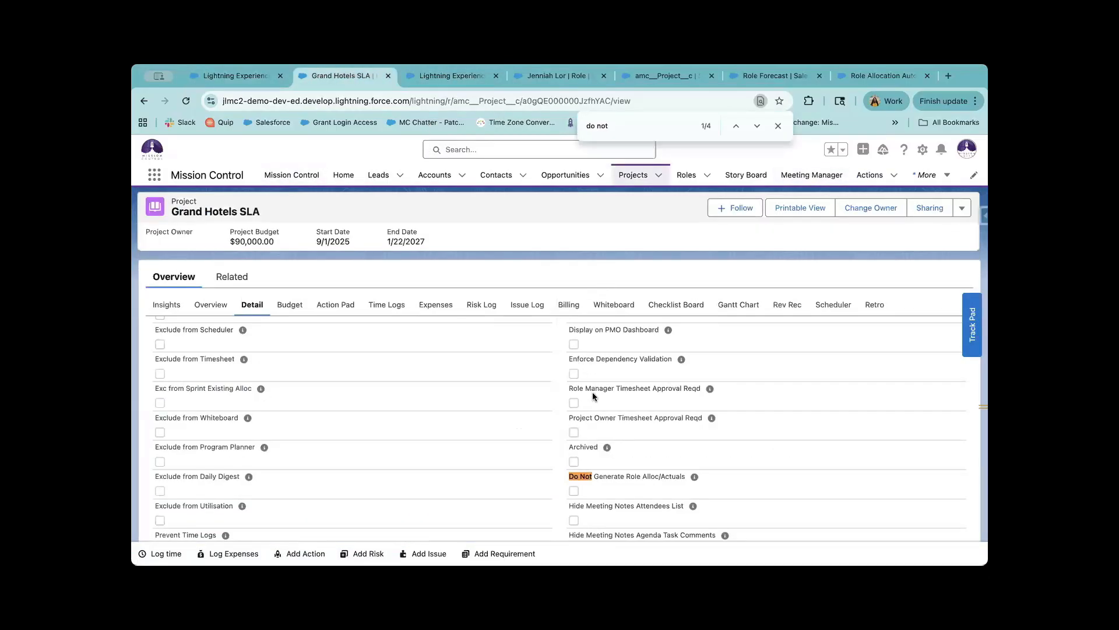
# Highlight the Do Not Generate Role Alloc/Actuals label again, then go back to Resource Planner.
pyautogui.moveTo(569, 476); pyautogui.dragTo(675, 474)
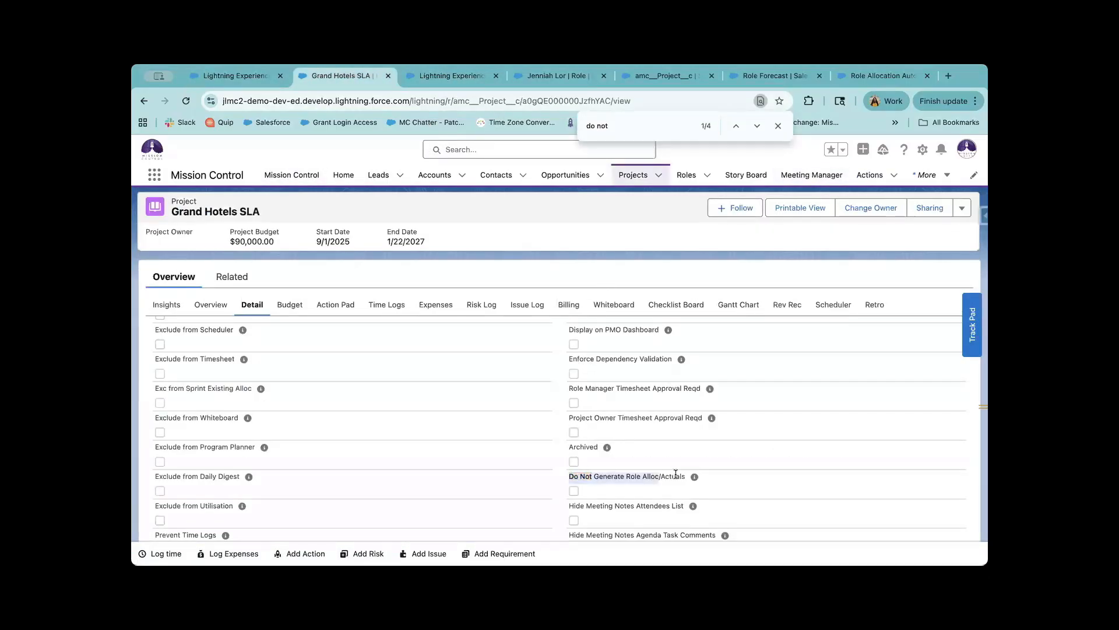
pyautogui.click(642, 497)
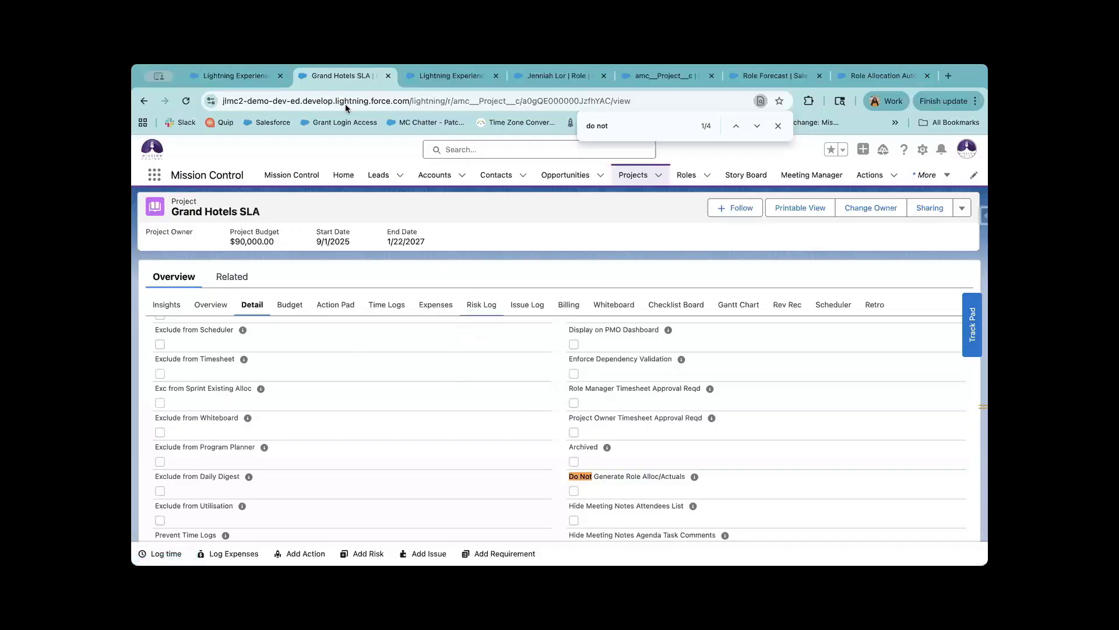
pyautogui.click(247, 80)
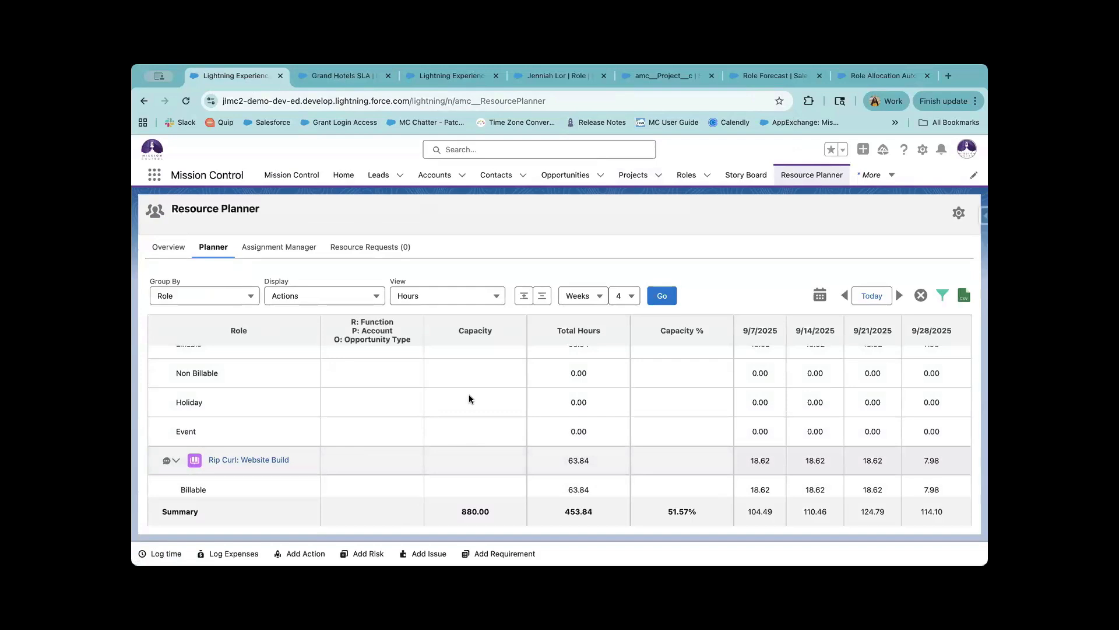
# Collapse the first developer's planner row and advance the webinar to the Get In Touch! slide.
pyautogui.scroll(2, 469, 394)
pyautogui.click(176, 365)
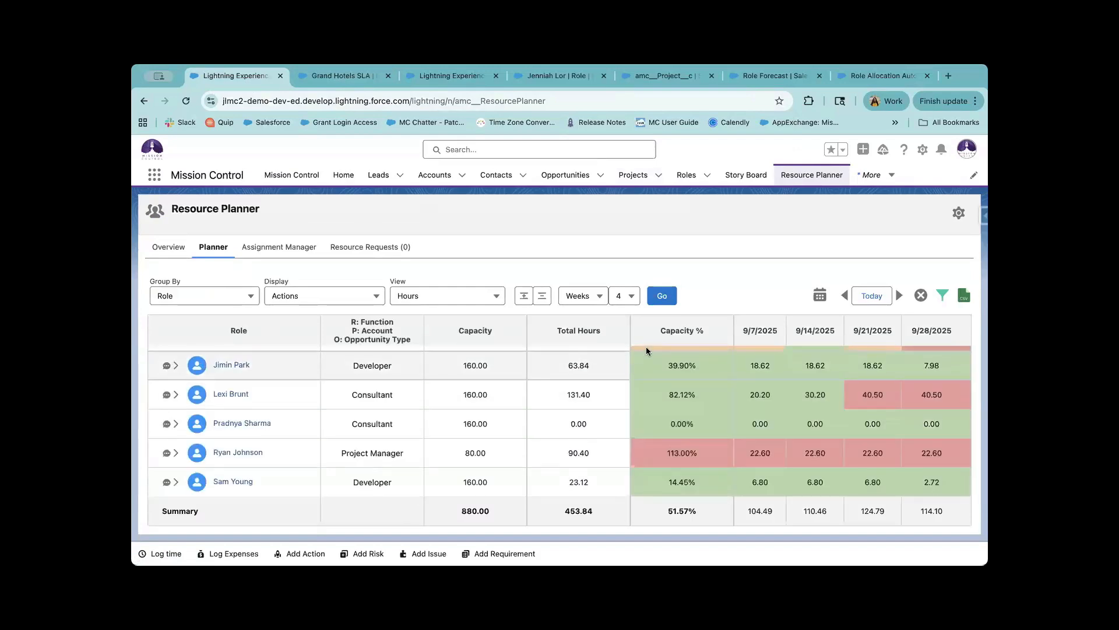
pyautogui.scroll(1, 653, 379)
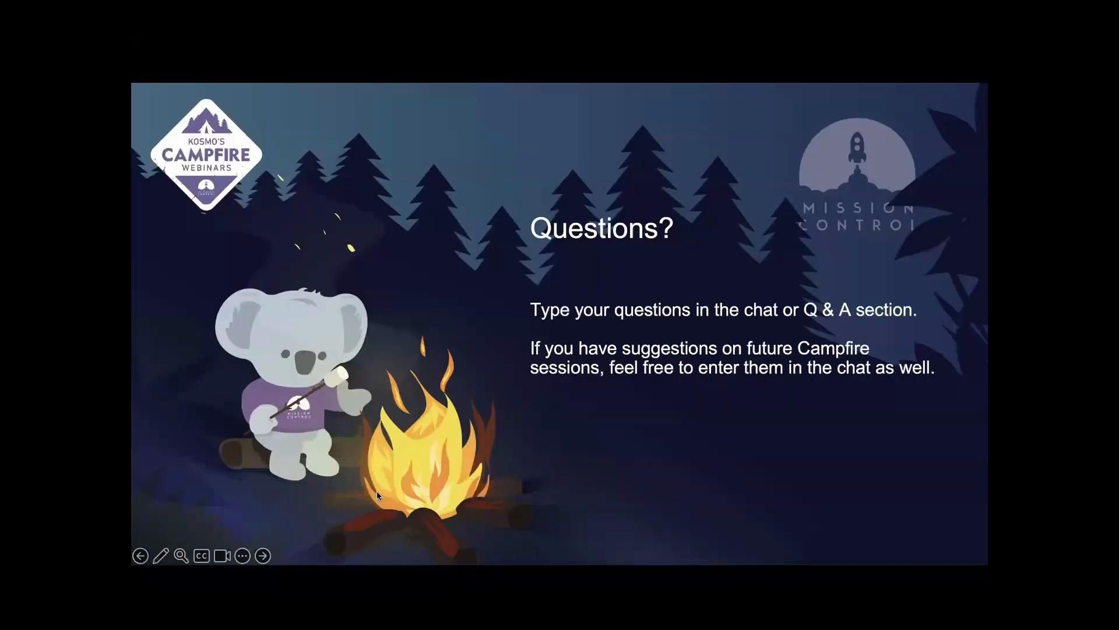
pyautogui.click(263, 555)
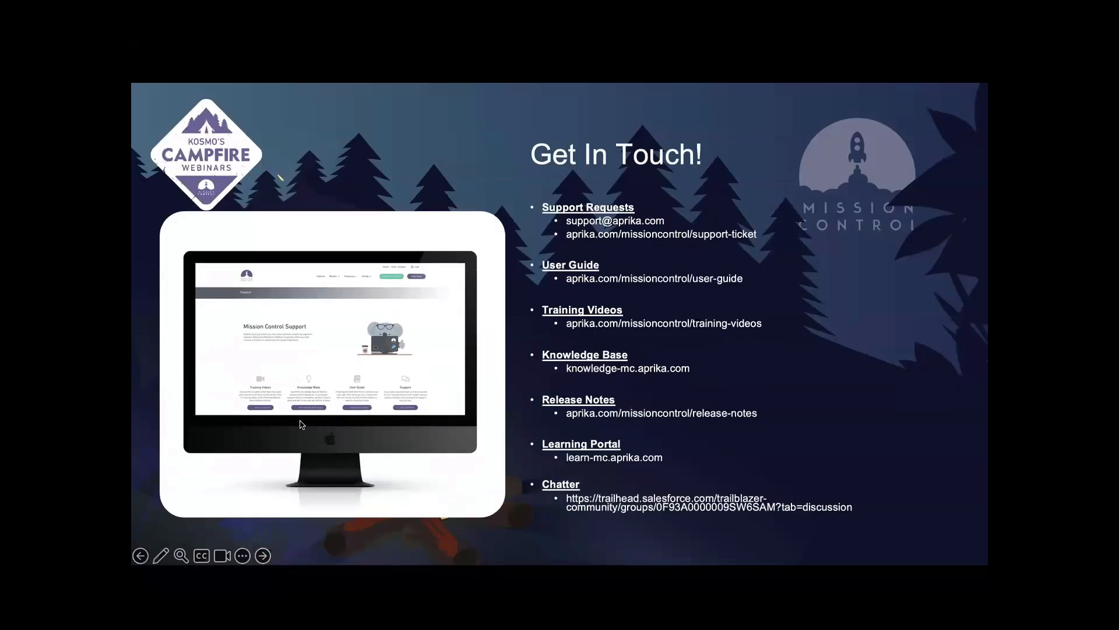